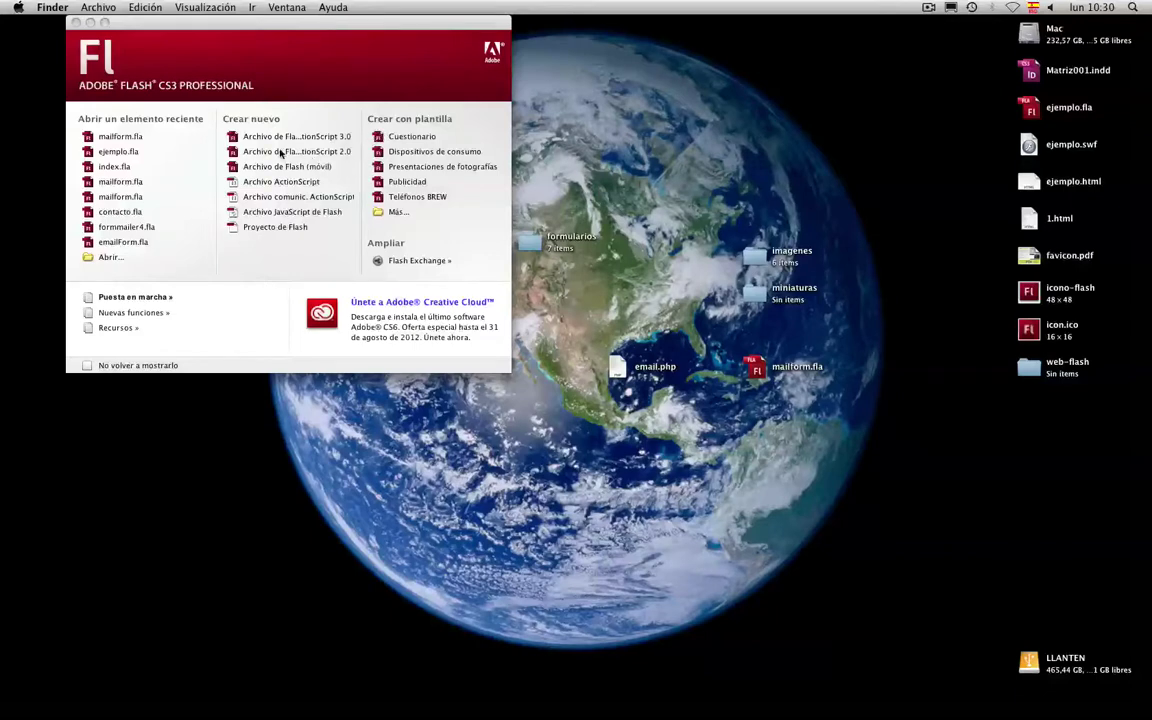
Create a new ActionScript 2.0 Flash file and enlarge its document window
{"action": "left_click", "coordinate": [251, 157]}
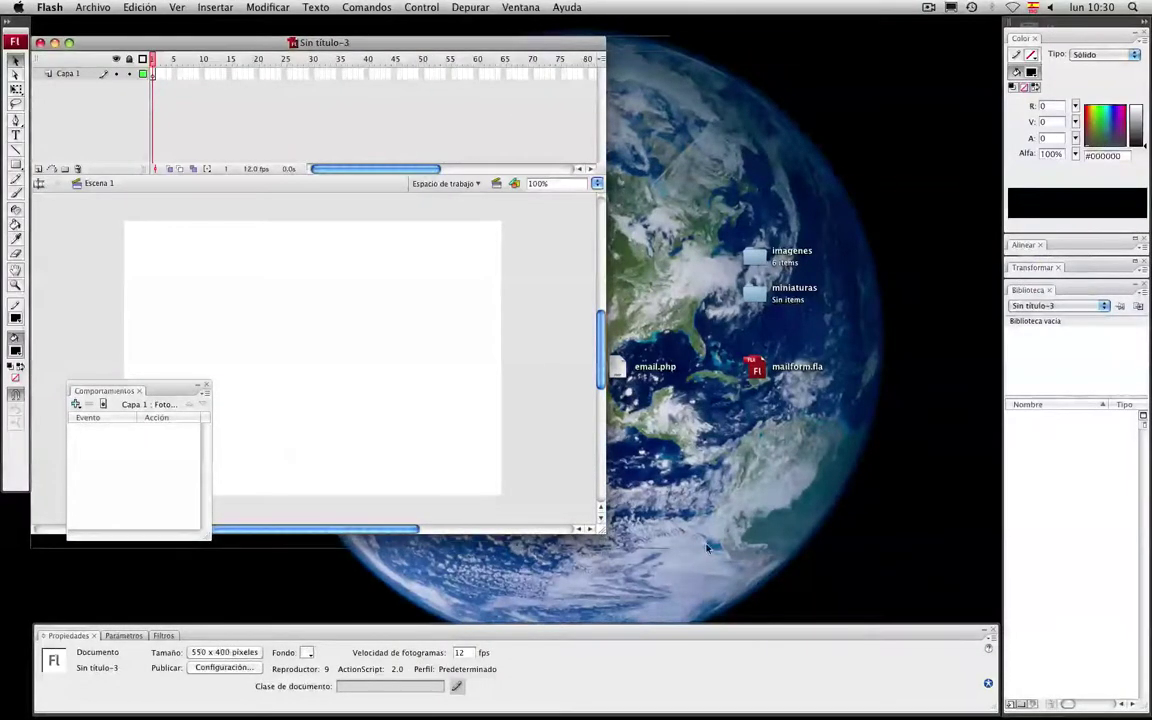
{"action": "left_click_drag", "start_coordinate": [921, 594], "coordinate": [984, 609]}
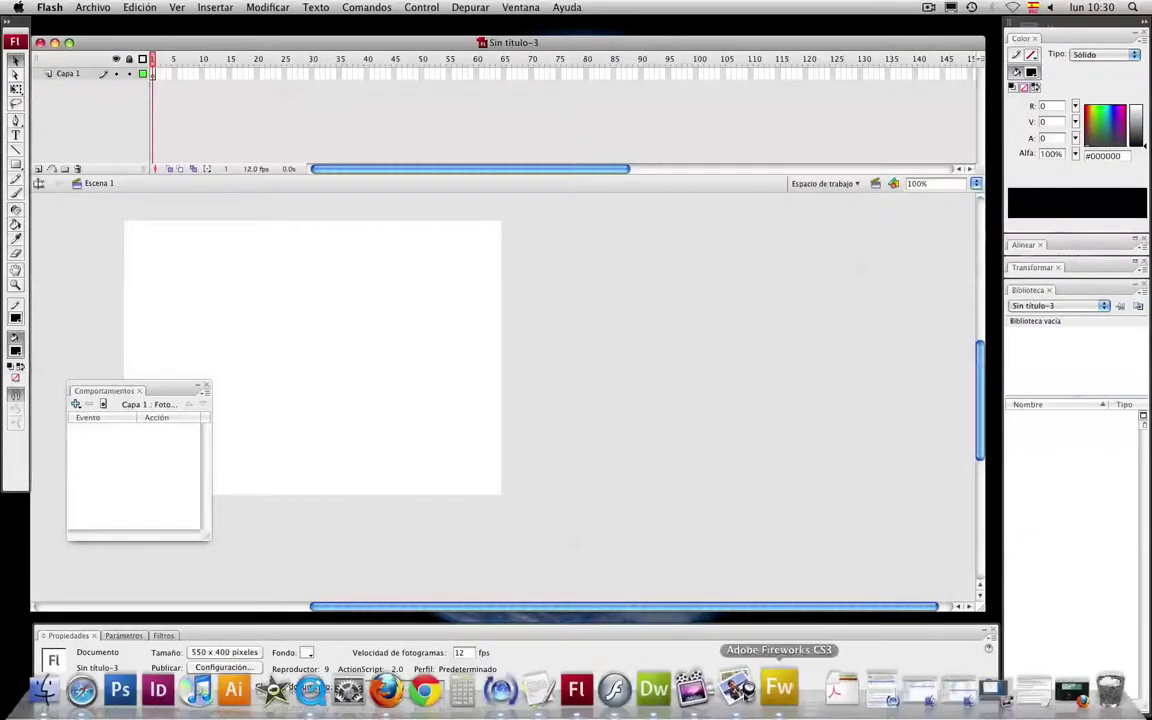
Switch to Dreamweaver, enlarge the blank page window and examine its preset window sizes
{"action": "left_click", "coordinate": [661, 688]}
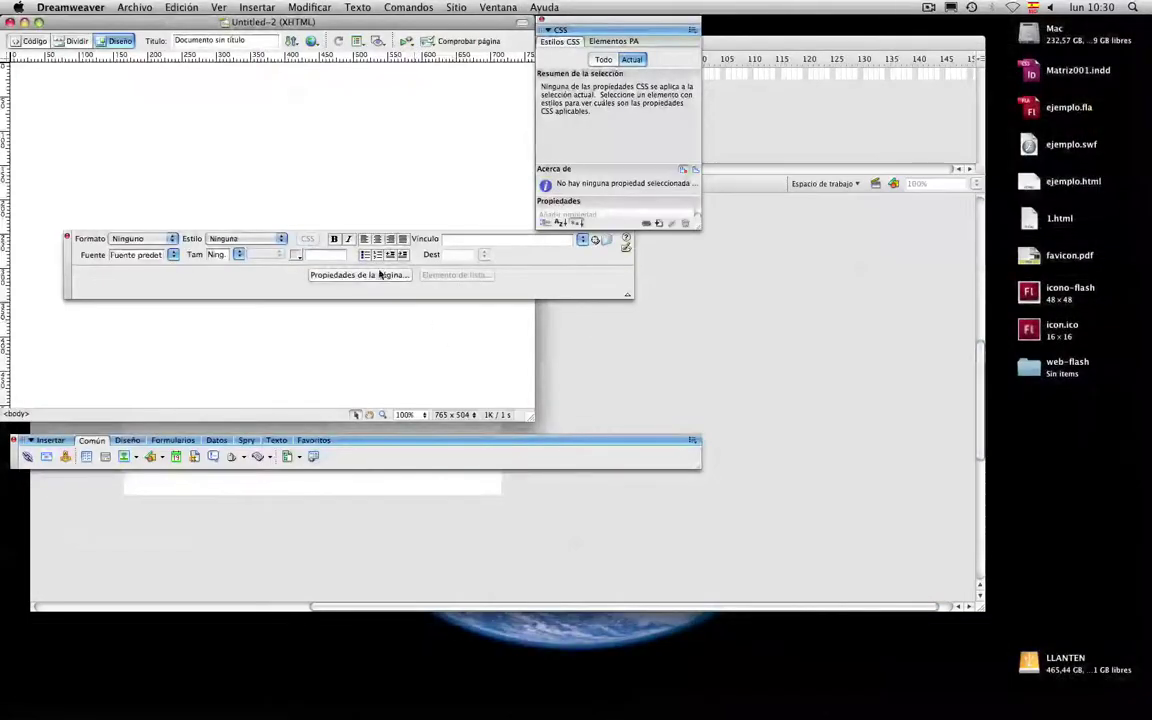
{"action": "left_click_drag", "start_coordinate": [529, 415], "coordinate": [860, 543]}
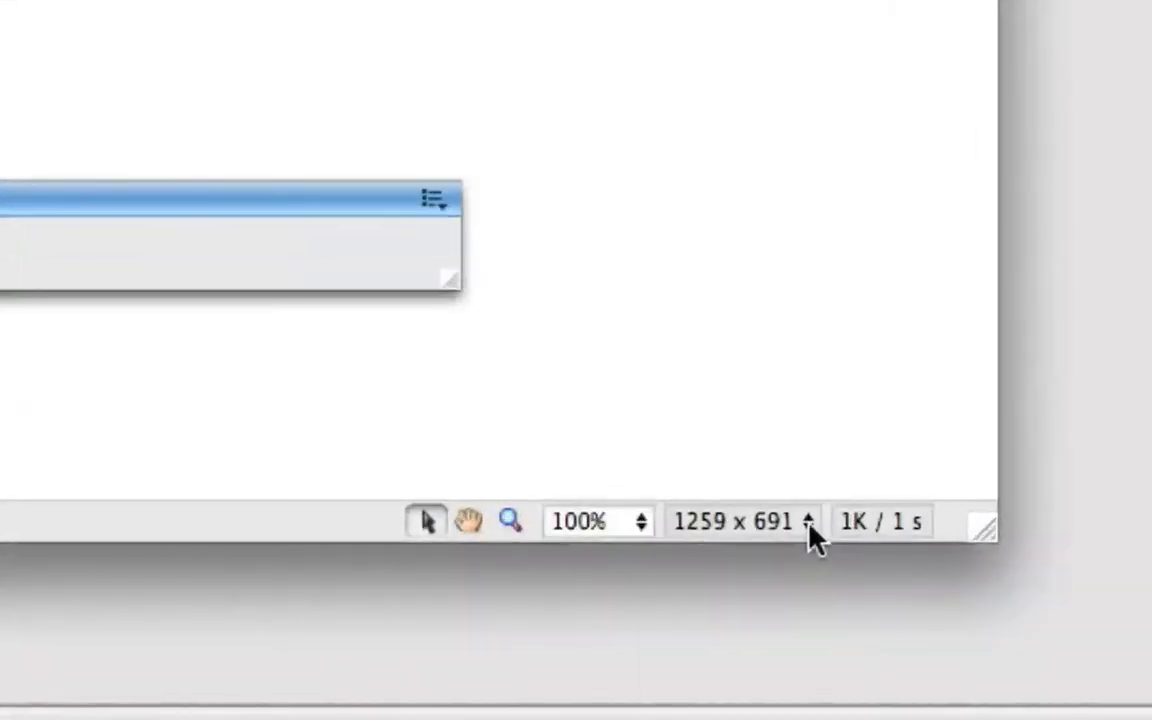
{"action": "left_click", "coordinate": [805, 528]}
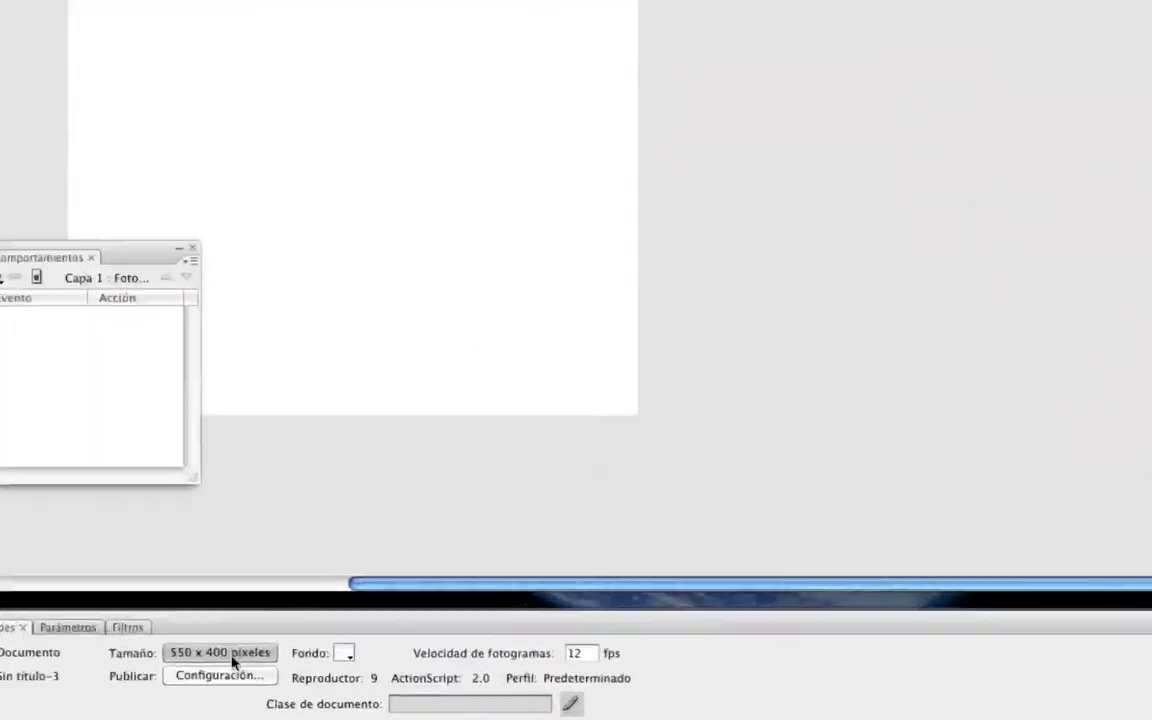
Return to Flash, set the document dimensions to 955 x 600 px and move the Comportamientos panel off the stage
{"action": "left_click", "coordinate": [233, 661]}
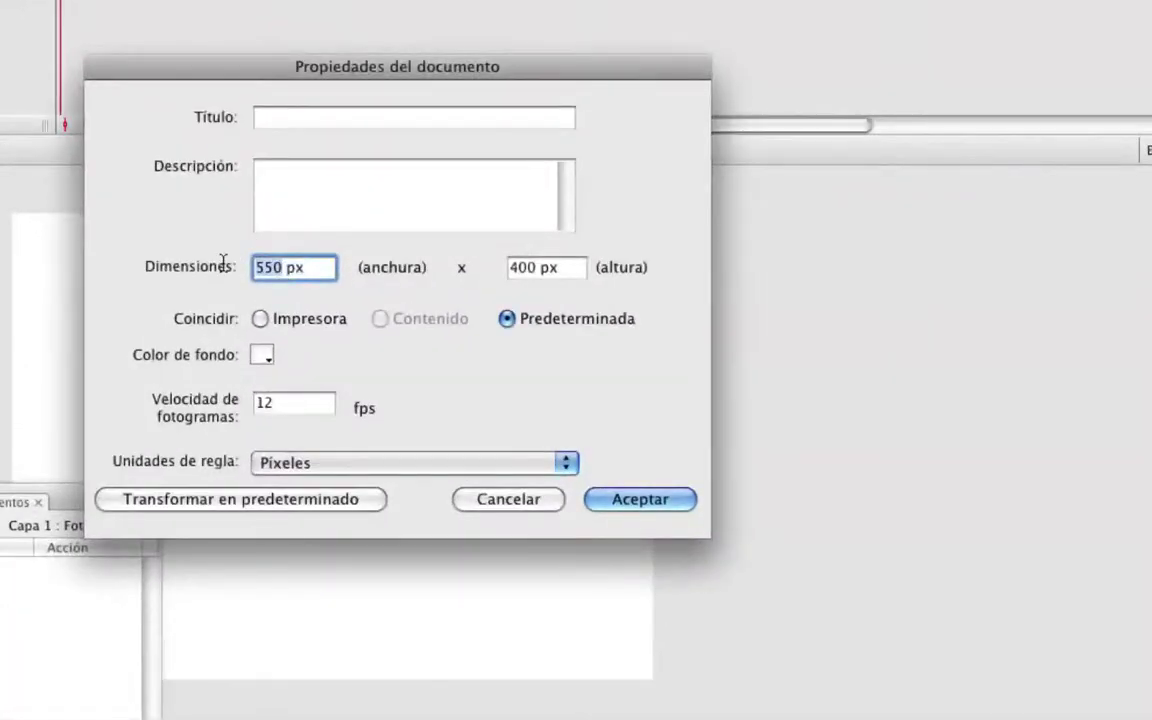
{"action": "type", "text": "955"}
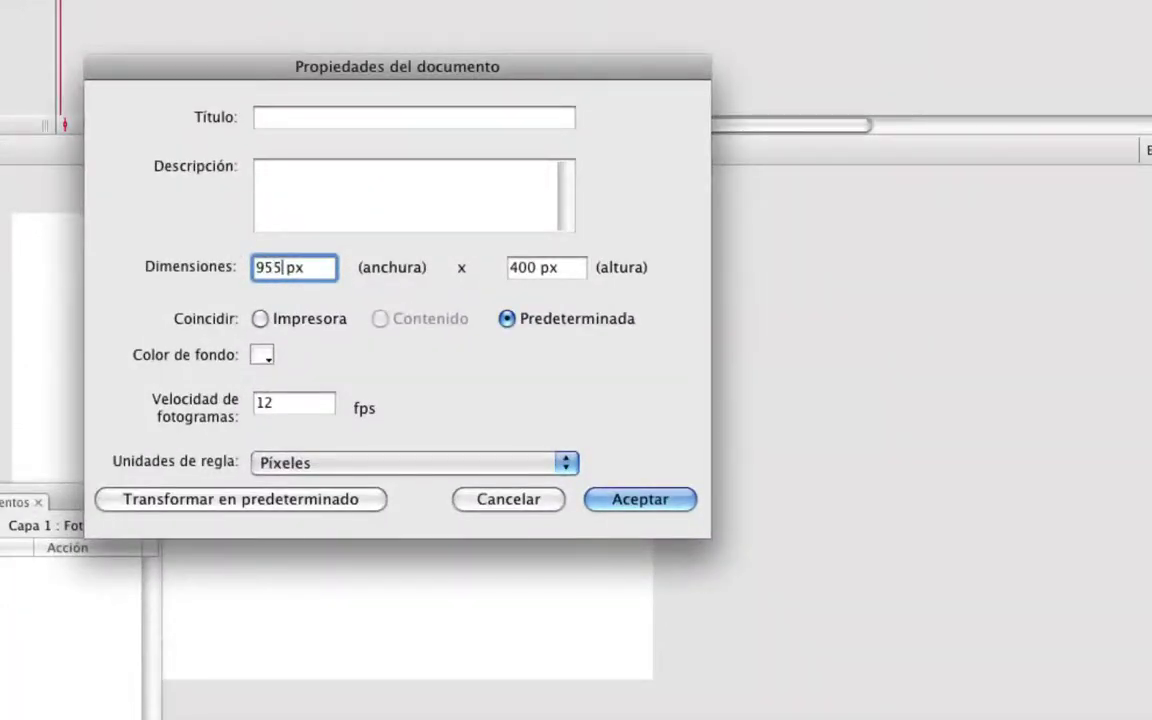
{"action": "left_click", "coordinate": [509, 268]}
{"action": "key", "text": "Delete"}
{"action": "type", "text": "6"}
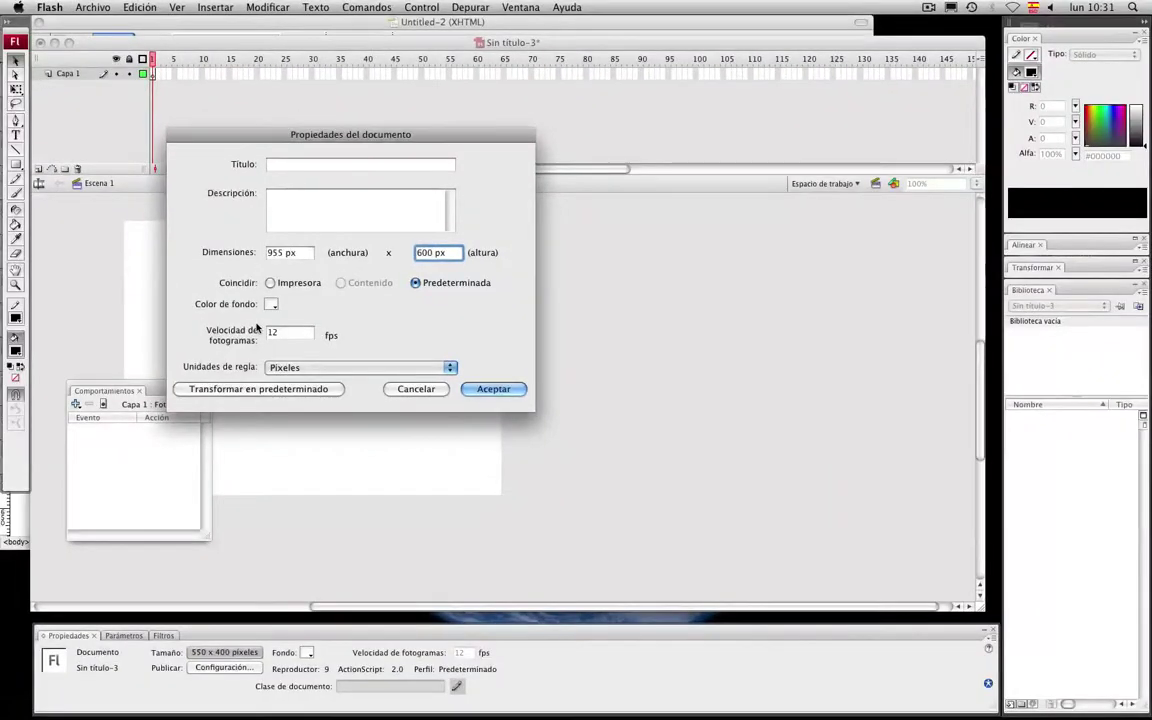
{"action": "left_click", "coordinate": [493, 389]}
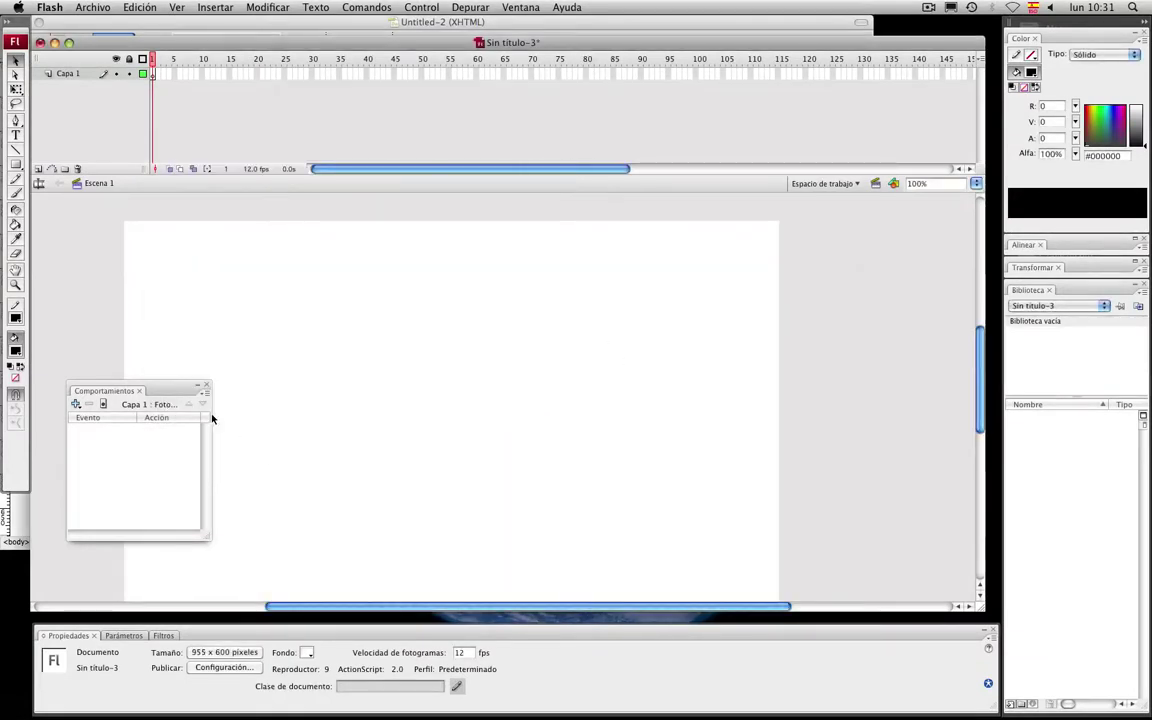
{"action": "left_click_drag", "start_coordinate": [162, 395], "coordinate": [881, 287]}
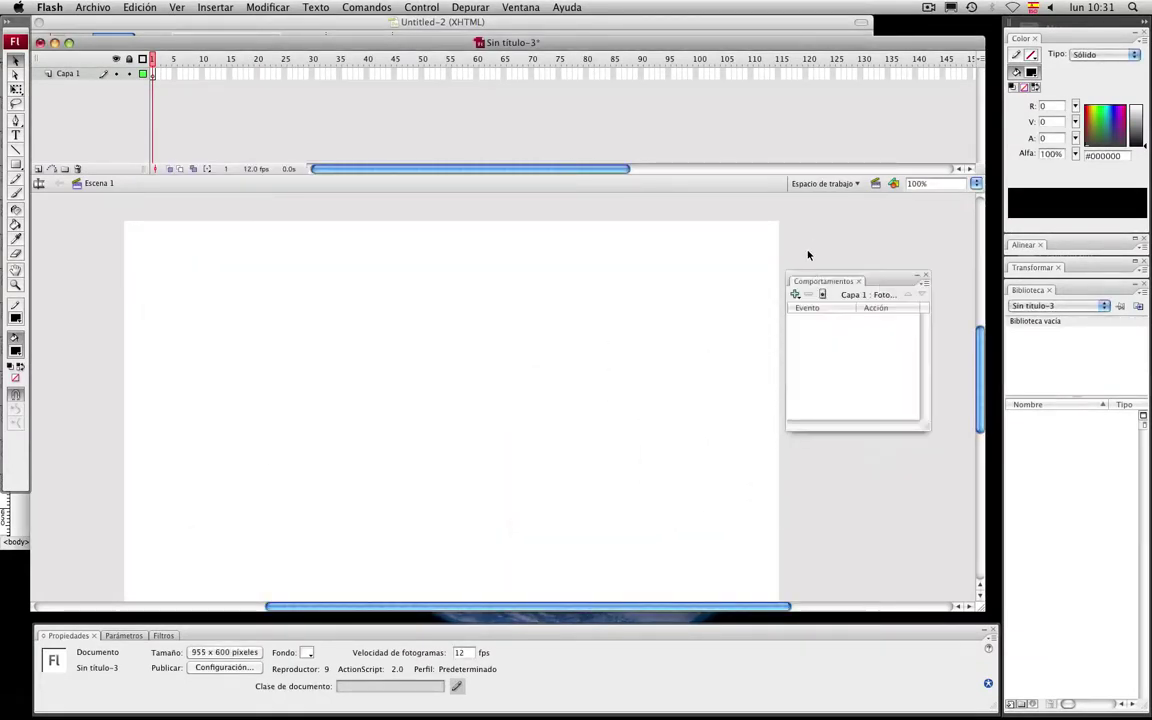
Import the icono-flash PNG from the Escritorio folder onto the stage
{"action": "key", "text": "super+s"}
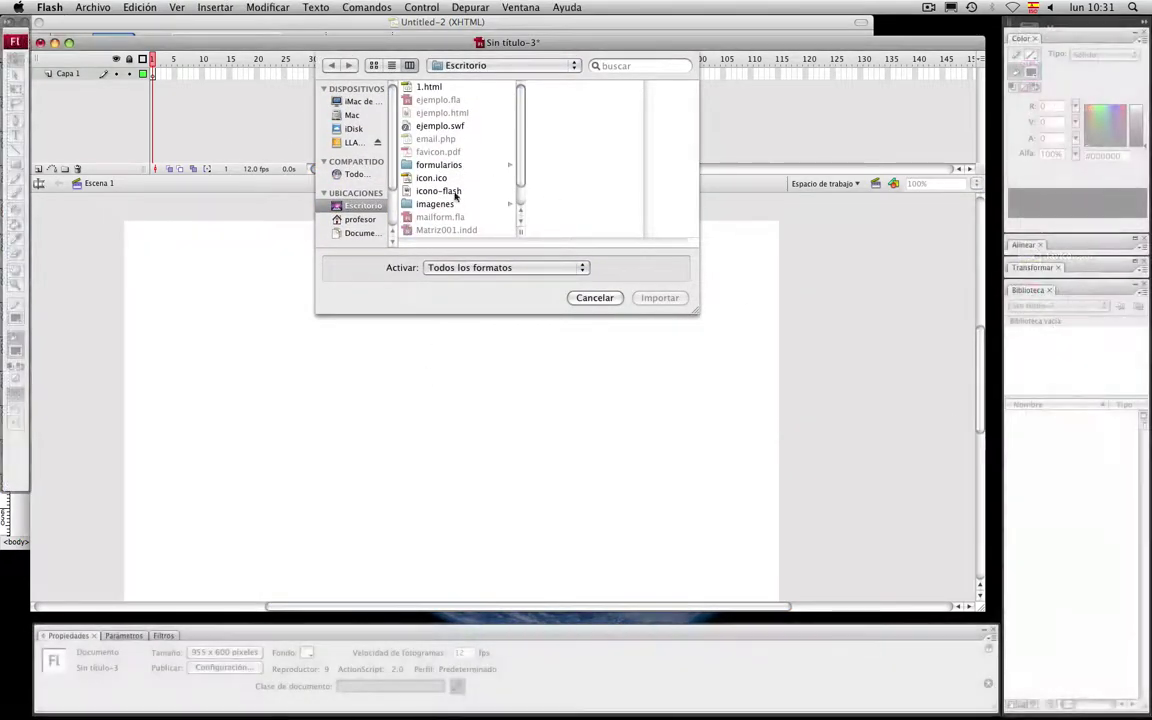
{"action": "mouse_move", "coordinate": [522, 172]}
{"action": "left_mouse_down"}
{"action": "mouse_move", "coordinate": [521, 190]}
{"action": "mouse_move", "coordinate": [522, 147]}
{"action": "left_mouse_up"}
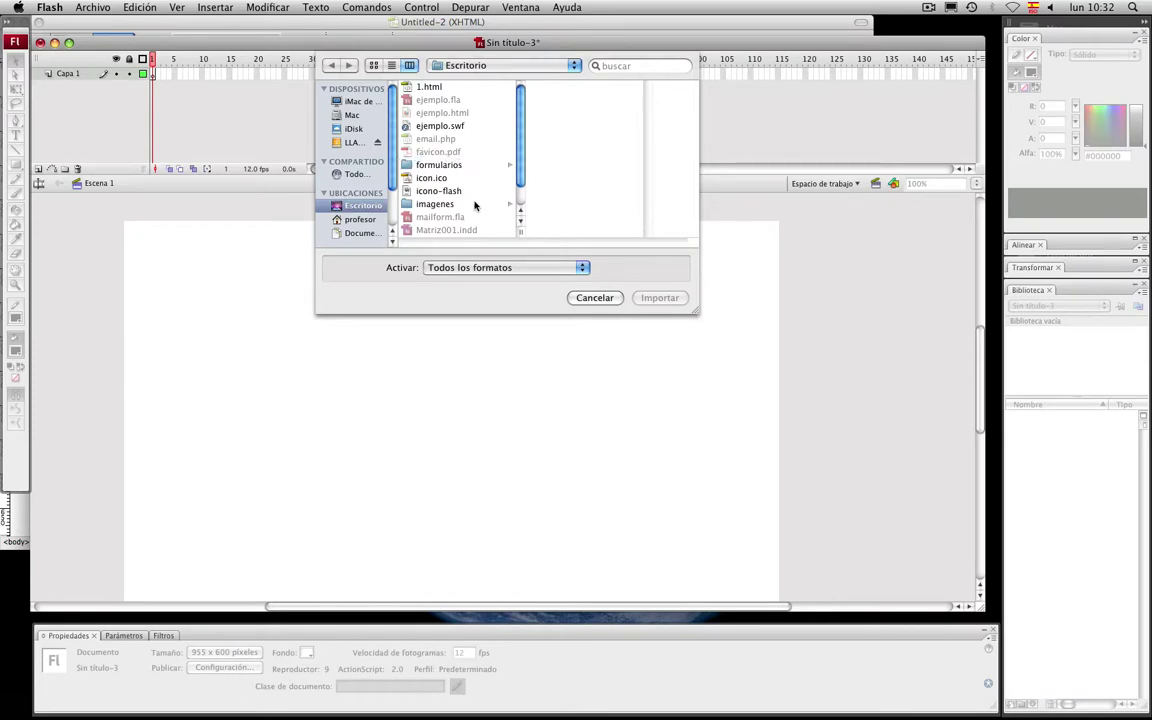
{"action": "scroll", "coordinate": [521, 180], "scroll_direction": "down", "scroll_amount": 2}
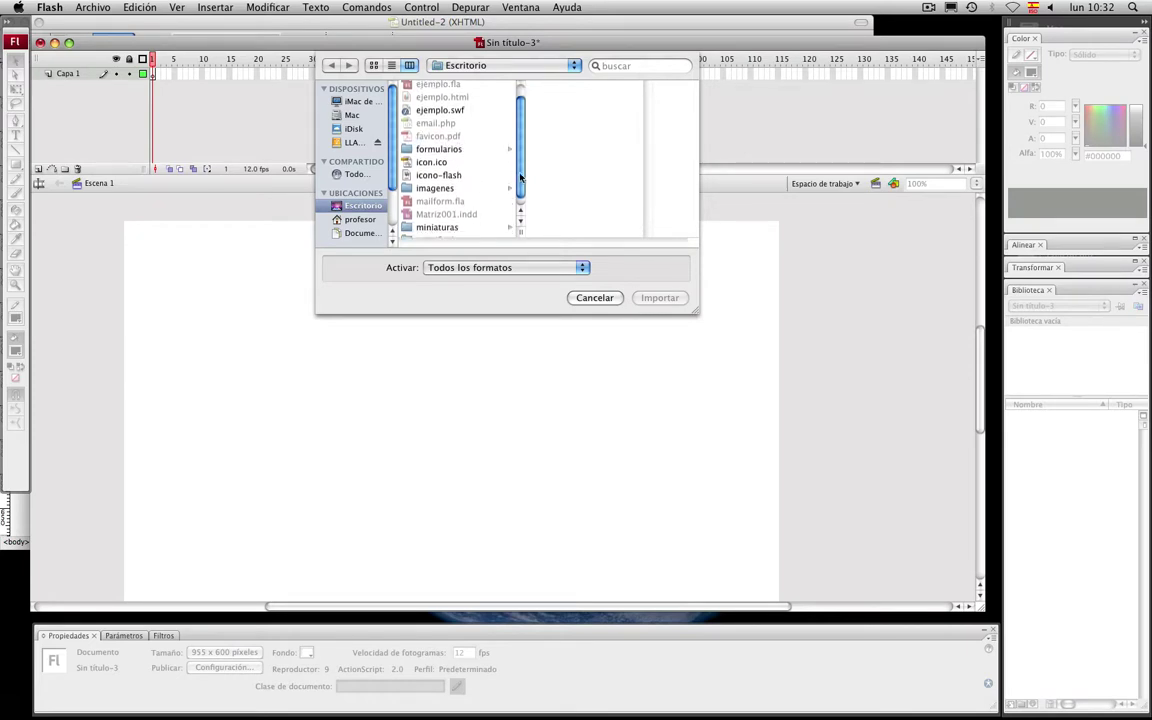
{"action": "scroll", "coordinate": [521, 180], "scroll_direction": "up", "scroll_amount": 2}
{"action": "scroll", "coordinate": [524, 210], "scroll_direction": "down", "scroll_amount": 2}
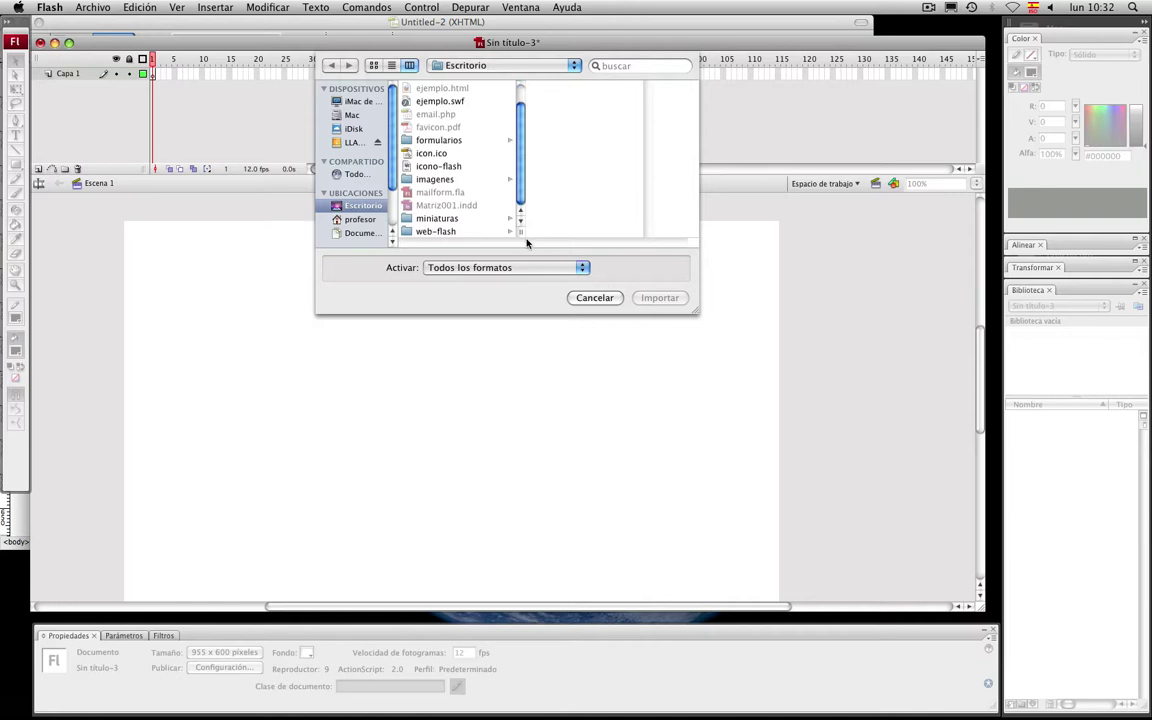
{"action": "left_click", "coordinate": [443, 170]}
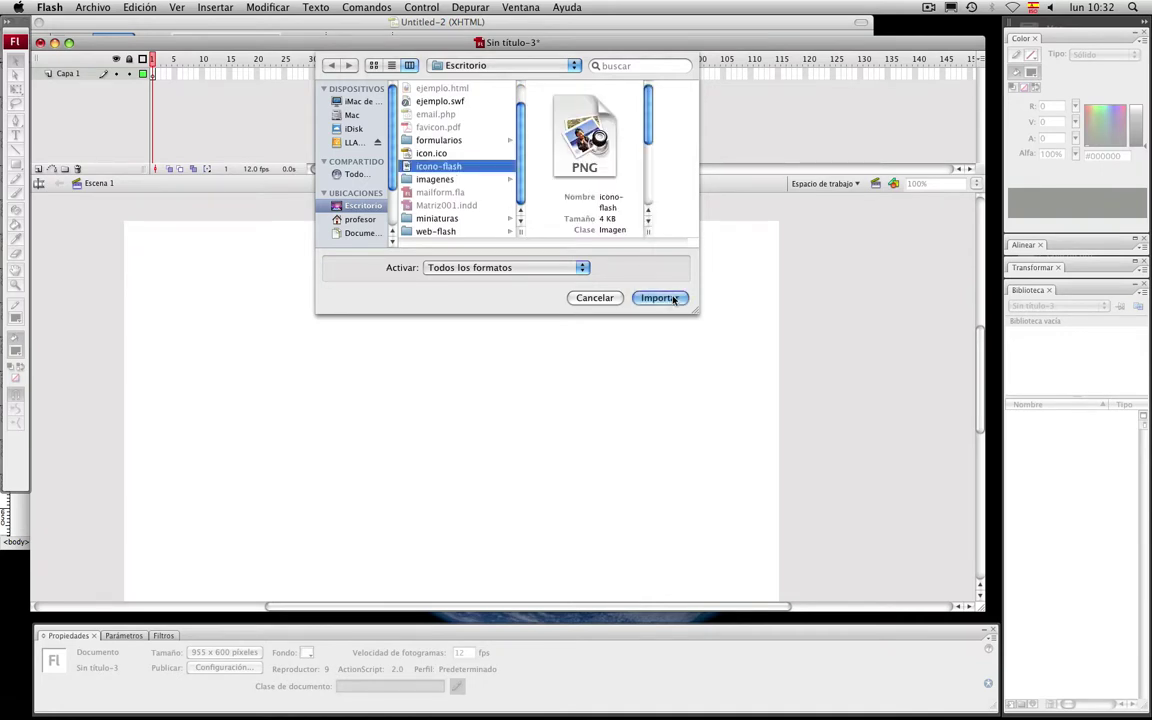
{"action": "left_click", "coordinate": [658, 298]}
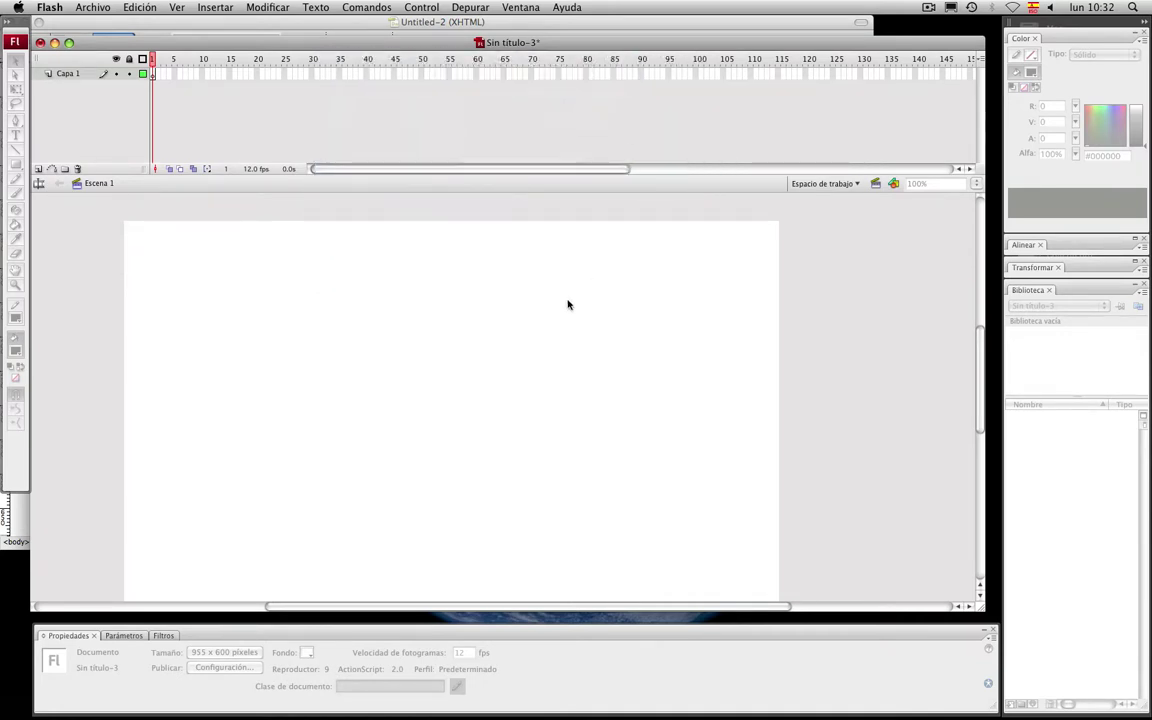
Move the Flash icon inward from the stage's upper-left corner to about X 67, Y 63
{"action": "left_click", "coordinate": [185, 255]}
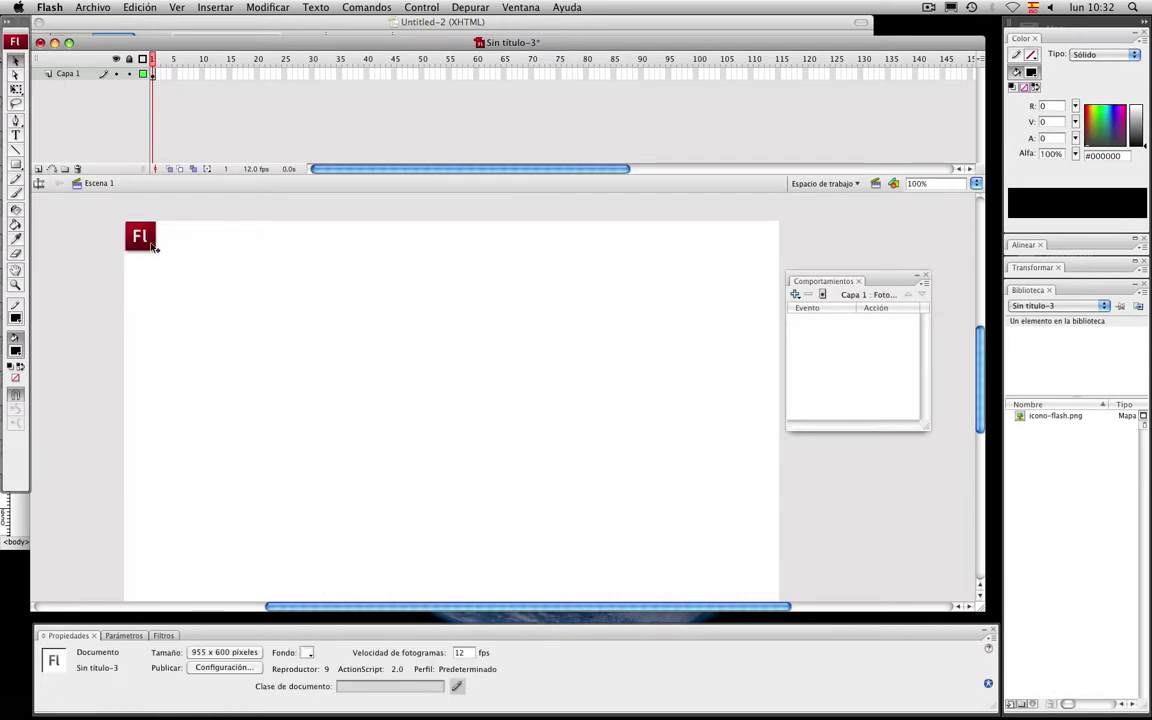
{"action": "left_click", "coordinate": [150, 244]}
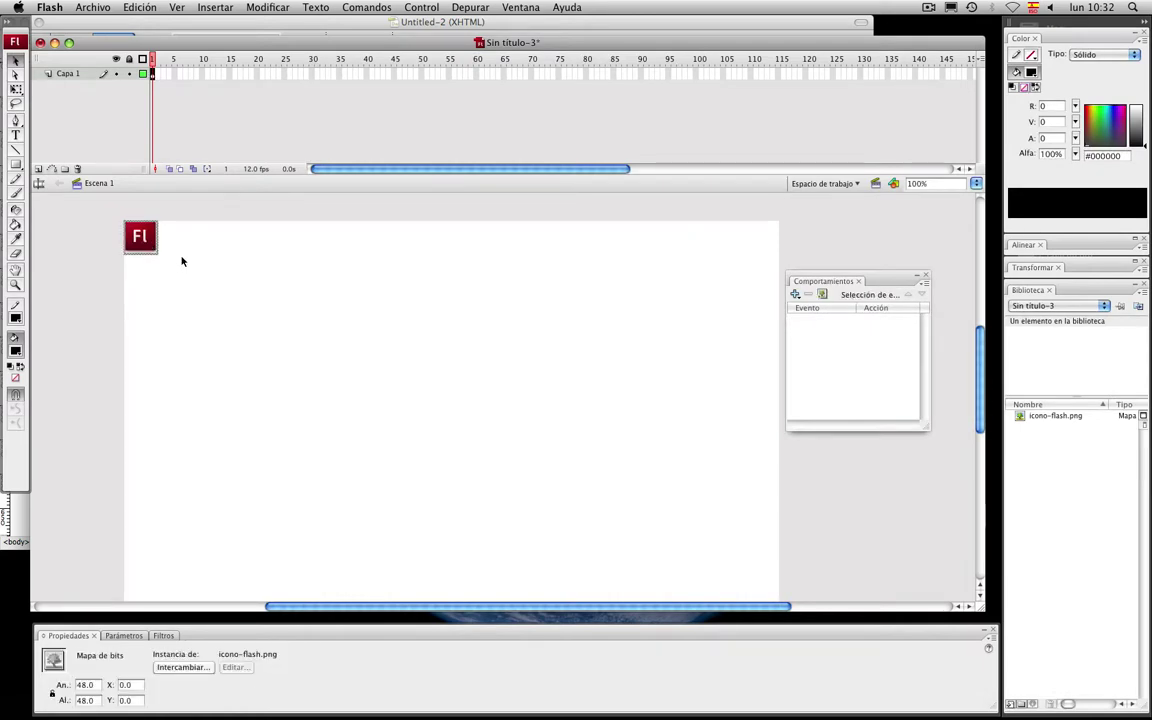
{"action": "left_click_drag", "start_coordinate": [135, 241], "coordinate": [168, 267]}
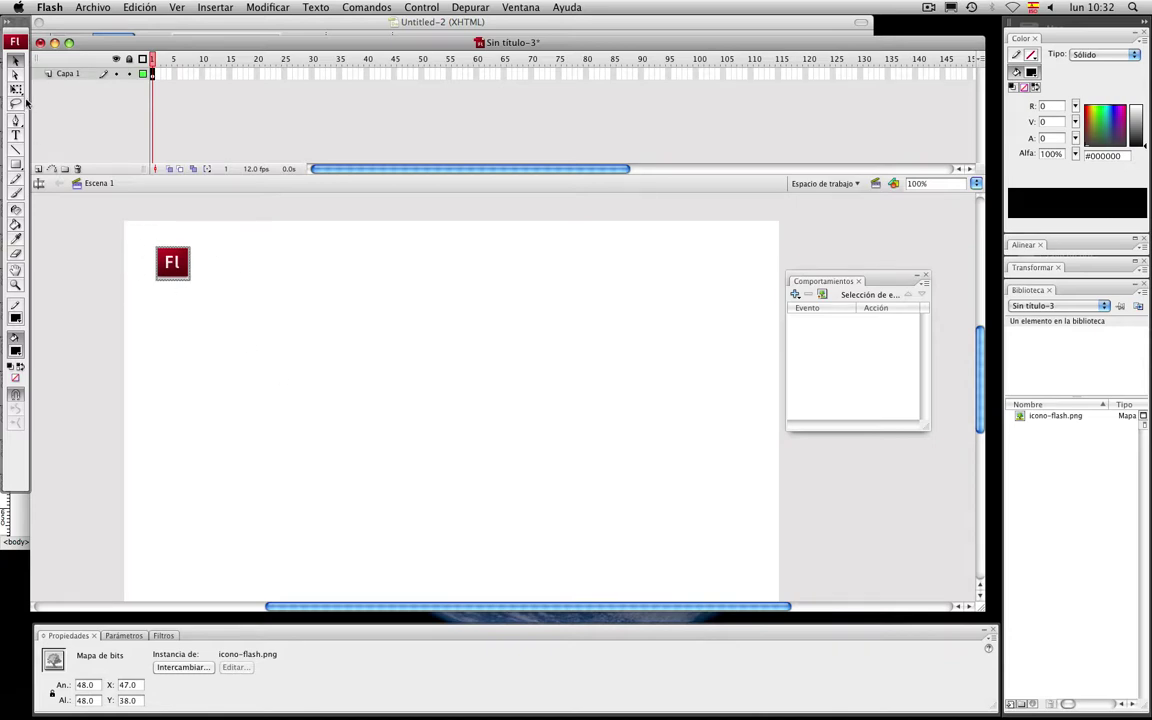
{"action": "mouse_move", "coordinate": [185, 260]}
{"action": "left_mouse_down"}
{"action": "mouse_move", "coordinate": [184, 283]}
{"action": "mouse_move", "coordinate": [168, 278]}
{"action": "mouse_move", "coordinate": [198, 279]}
{"action": "left_mouse_up"}
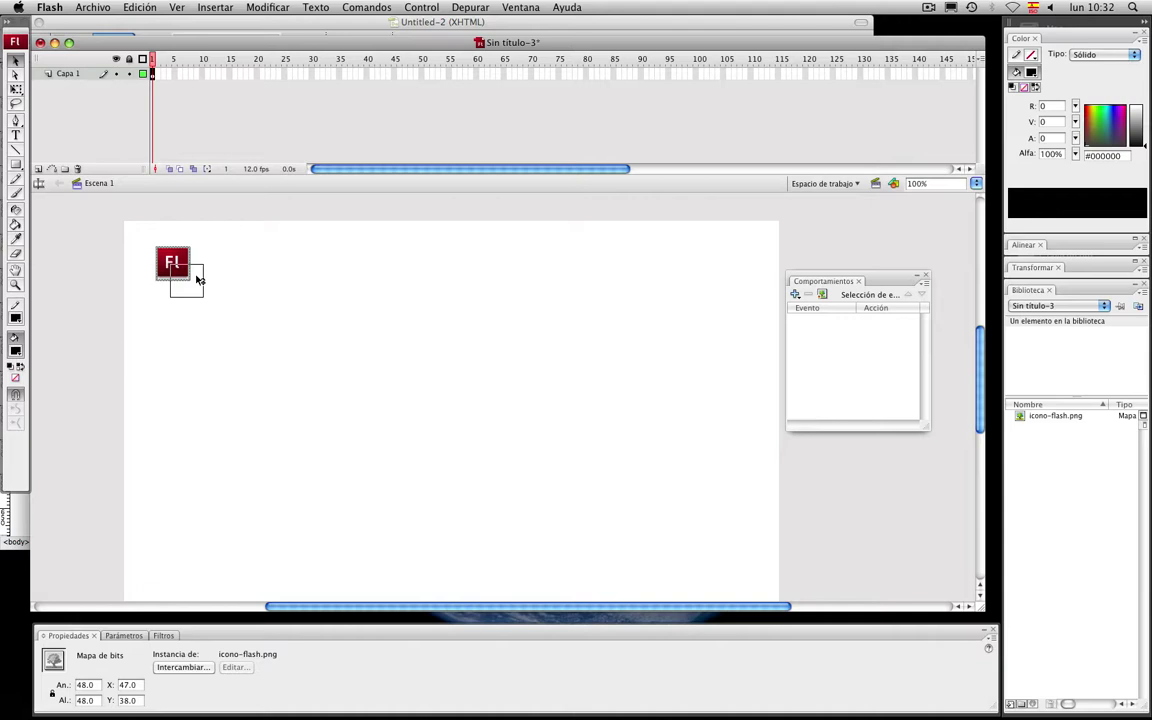
Enlarge the Flash icon with Free Transform, keeping it near the stage's upper-left corner
{"action": "left_click", "coordinate": [252, 257]}
{"action": "left_click", "coordinate": [172, 266]}
{"action": "left_click", "coordinate": [16, 88]}
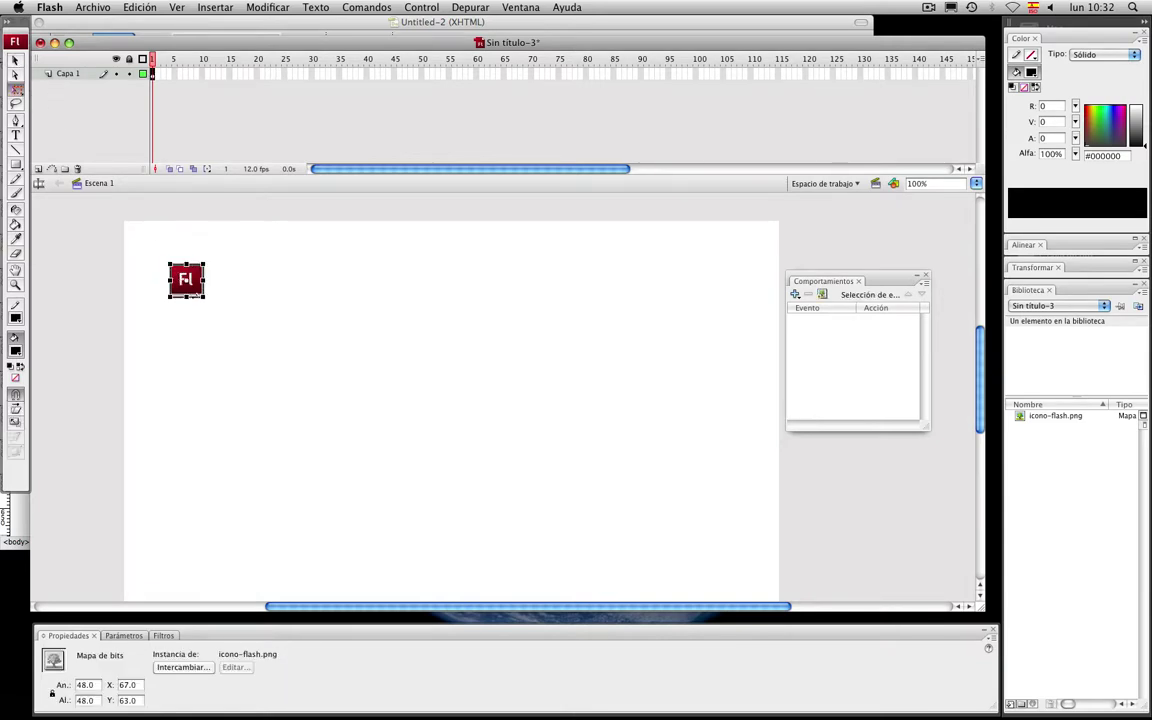
{"action": "left_click_drag", "start_coordinate": [206, 298], "coordinate": [180, 265]}
{"action": "left_click", "coordinate": [147, 287]}
{"action": "left_click", "coordinate": [254, 266]}
{"action": "left_click", "coordinate": [282, 275]}
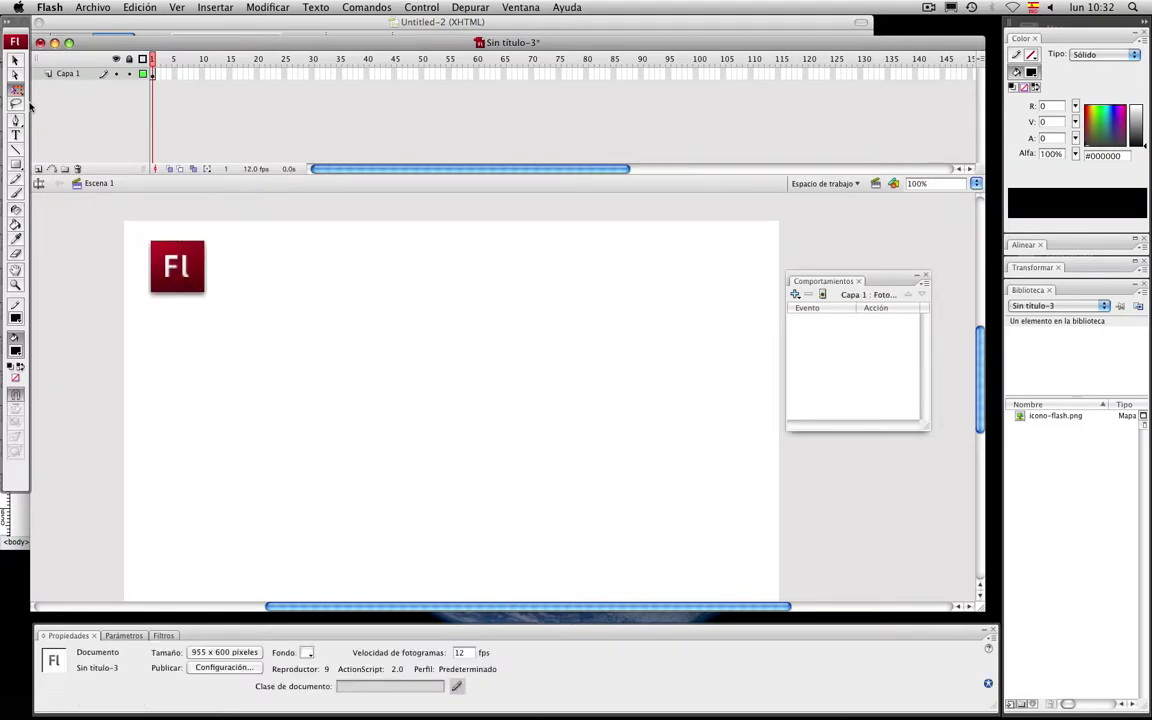
Set the document's background colour to black, #000000
{"action": "left_click", "coordinate": [15, 163]}
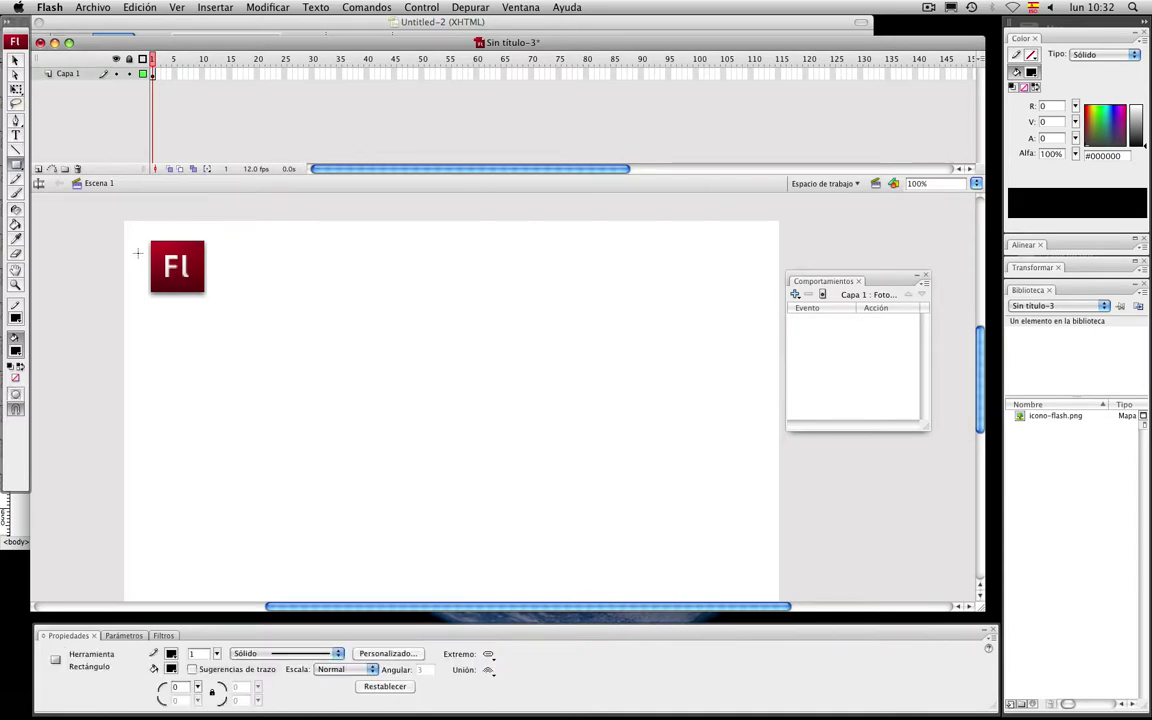
{"action": "key", "text": "v"}
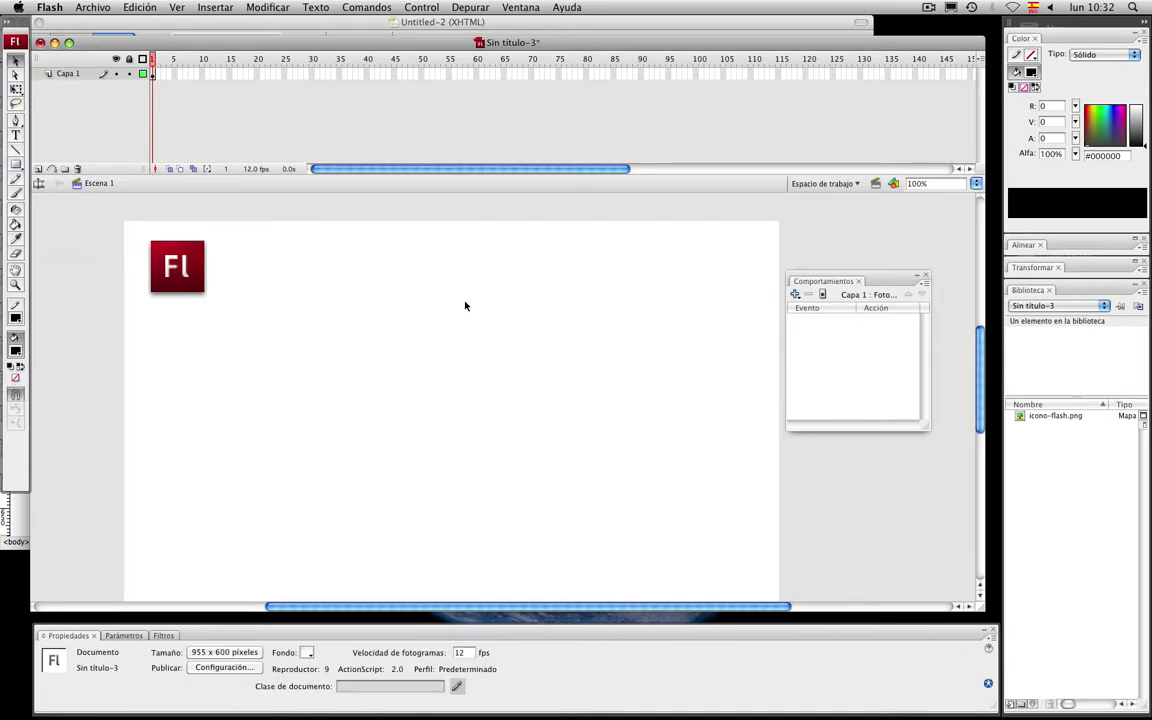
{"action": "left_click", "coordinate": [308, 651]}
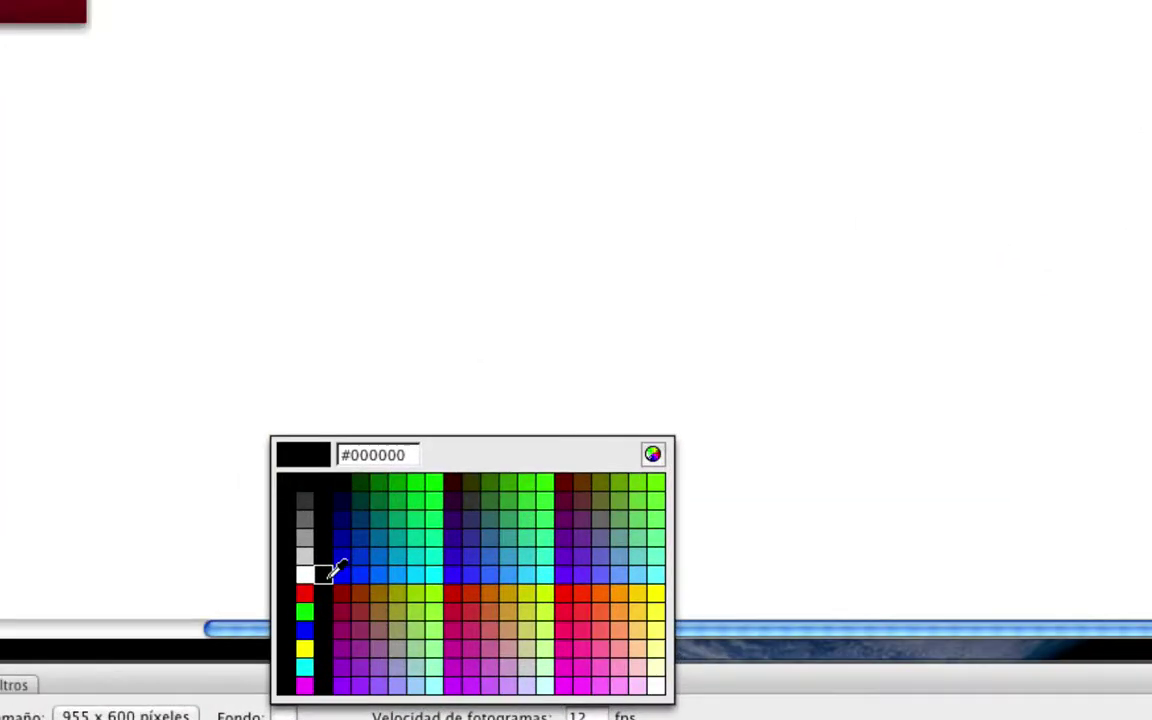
{"action": "left_click", "coordinate": [325, 574]}
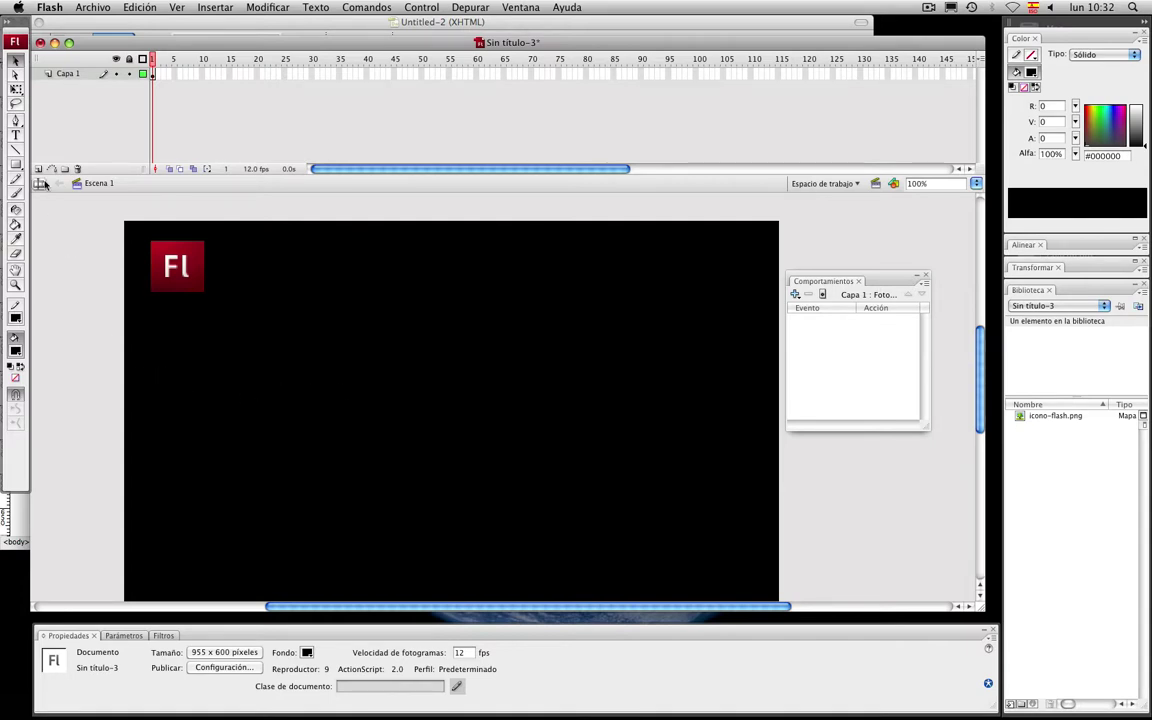
Hide the timeline and draw a white-filled rectangle about 902 x 34 px behind the icon, across the stage's upper part
{"action": "left_click", "coordinate": [15, 164]}
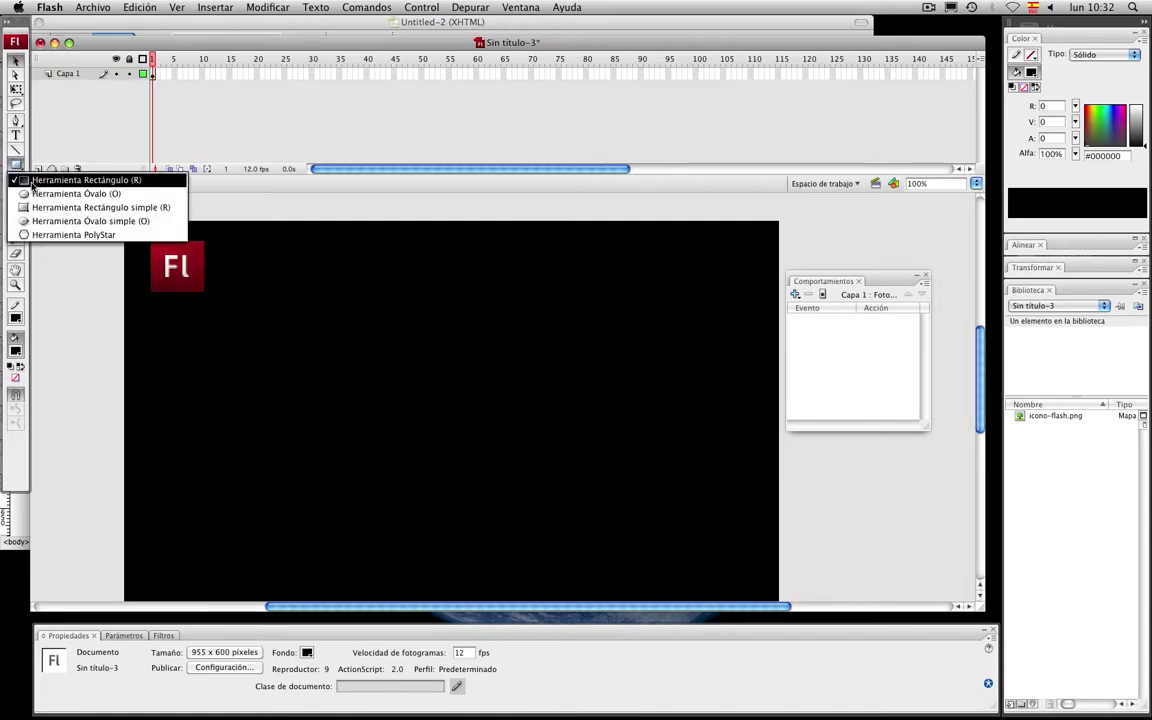
{"action": "left_click", "coordinate": [86, 180]}
{"action": "key", "text": "alt+super+t"}
{"action": "left_click", "coordinate": [15, 350]}
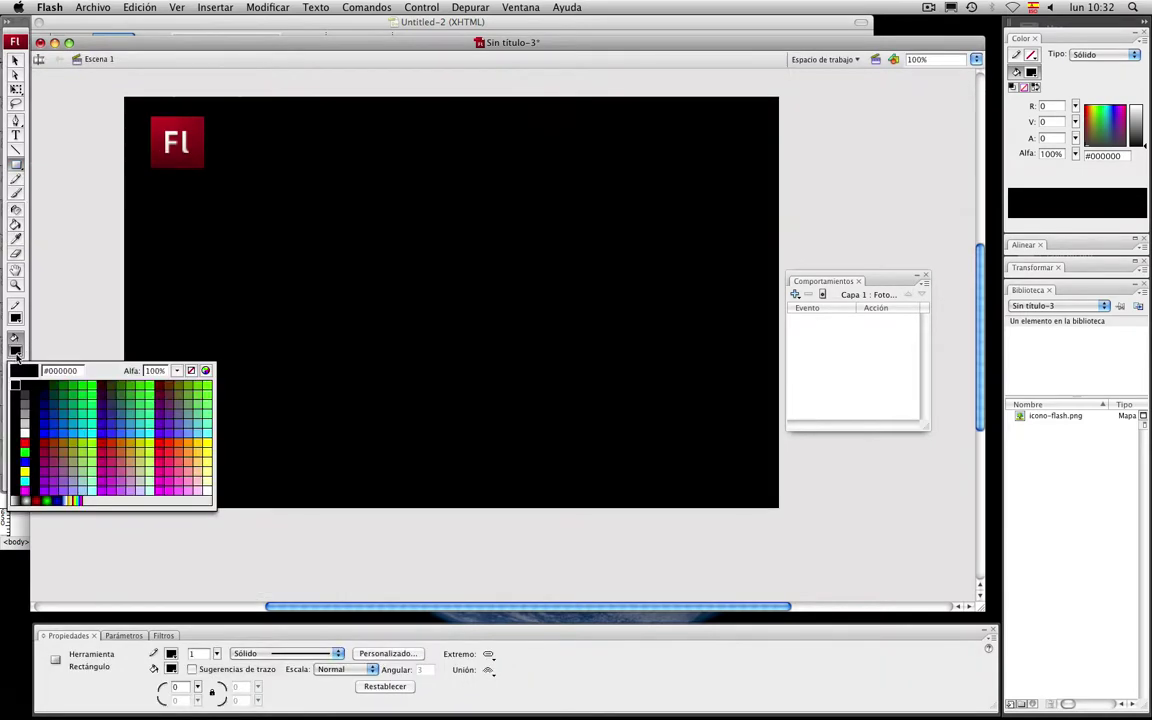
{"action": "left_click", "coordinate": [26, 432]}
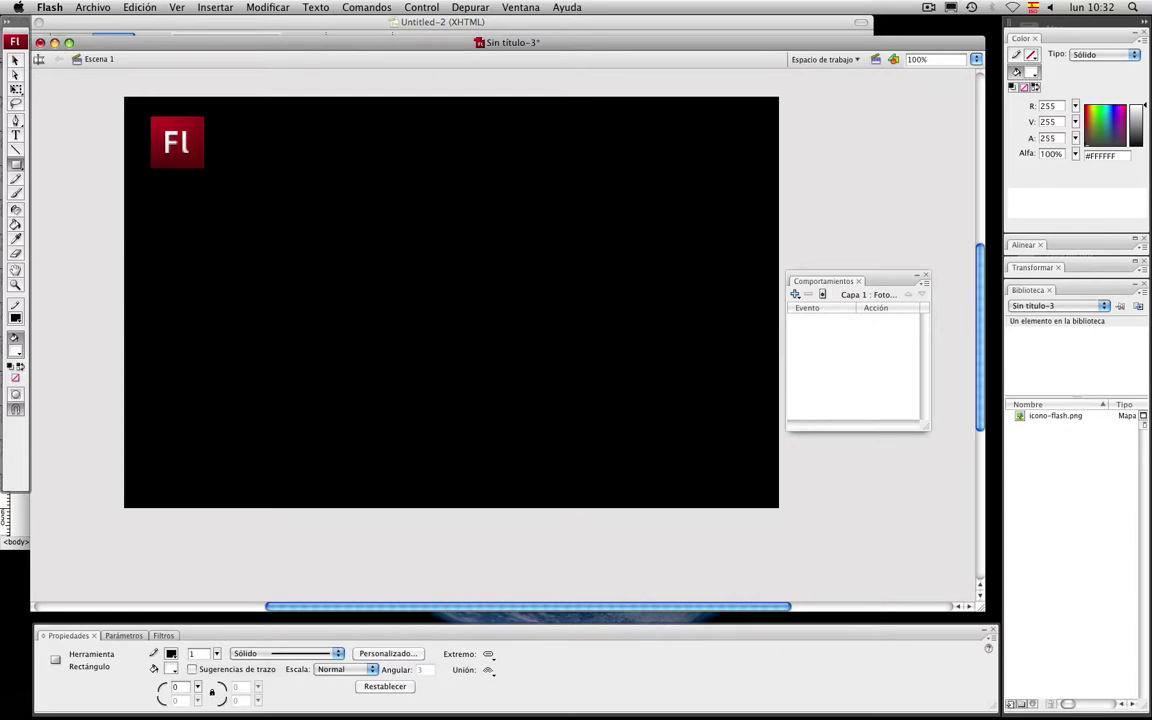
{"action": "mouse_move", "coordinate": [140, 130]}
{"action": "left_mouse_down"}
{"action": "mouse_move", "coordinate": [265, 154]}
{"action": "mouse_move", "coordinate": [757, 152]}
{"action": "left_mouse_up"}
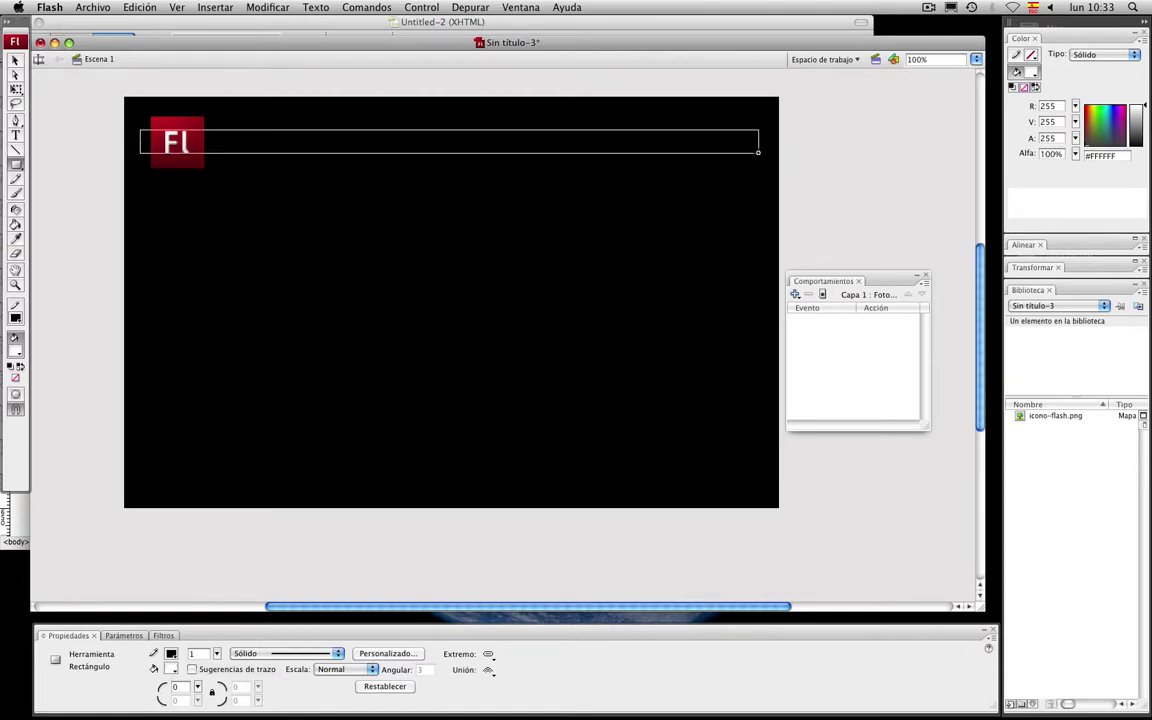
{"action": "left_click_drag", "start_coordinate": [757, 152], "coordinate": [758, 152]}
Remove the stroke colour from the white bar behind the icon
{"action": "key", "text": "v"}
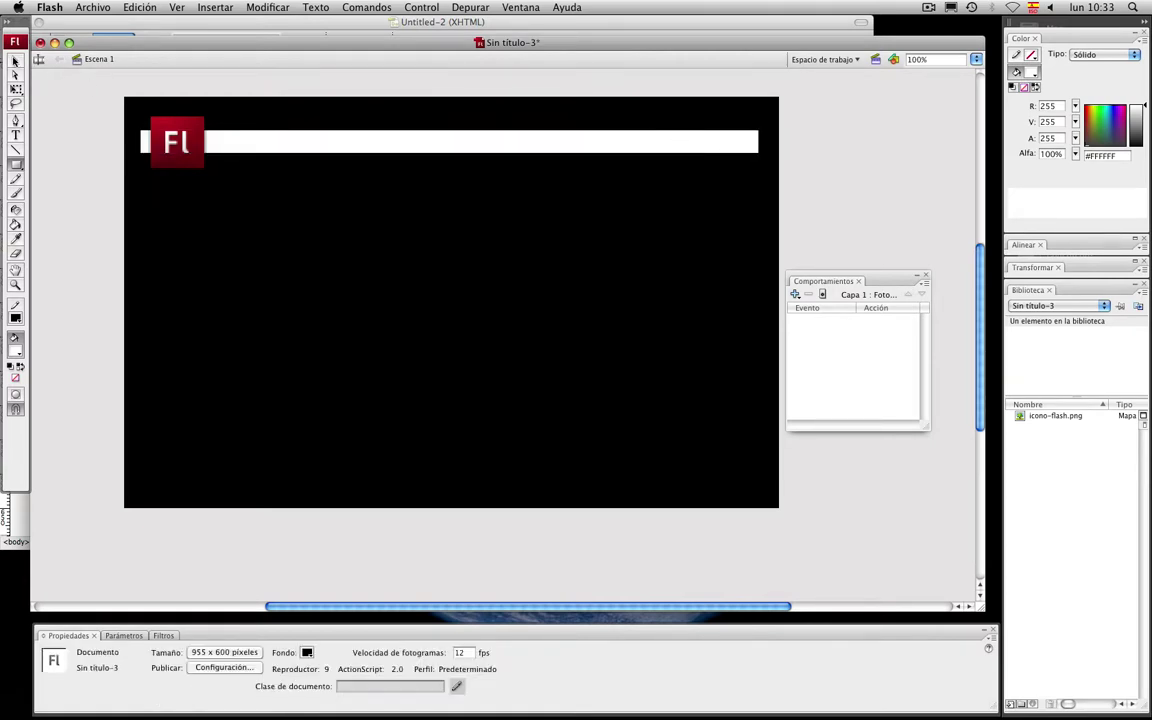
{"action": "mouse_move", "coordinate": [787, 107]}
{"action": "left_mouse_down"}
{"action": "mouse_move", "coordinate": [656, 170]}
{"action": "mouse_move", "coordinate": [177, 167]}
{"action": "mouse_move", "coordinate": [116, 183]}
{"action": "left_mouse_up"}
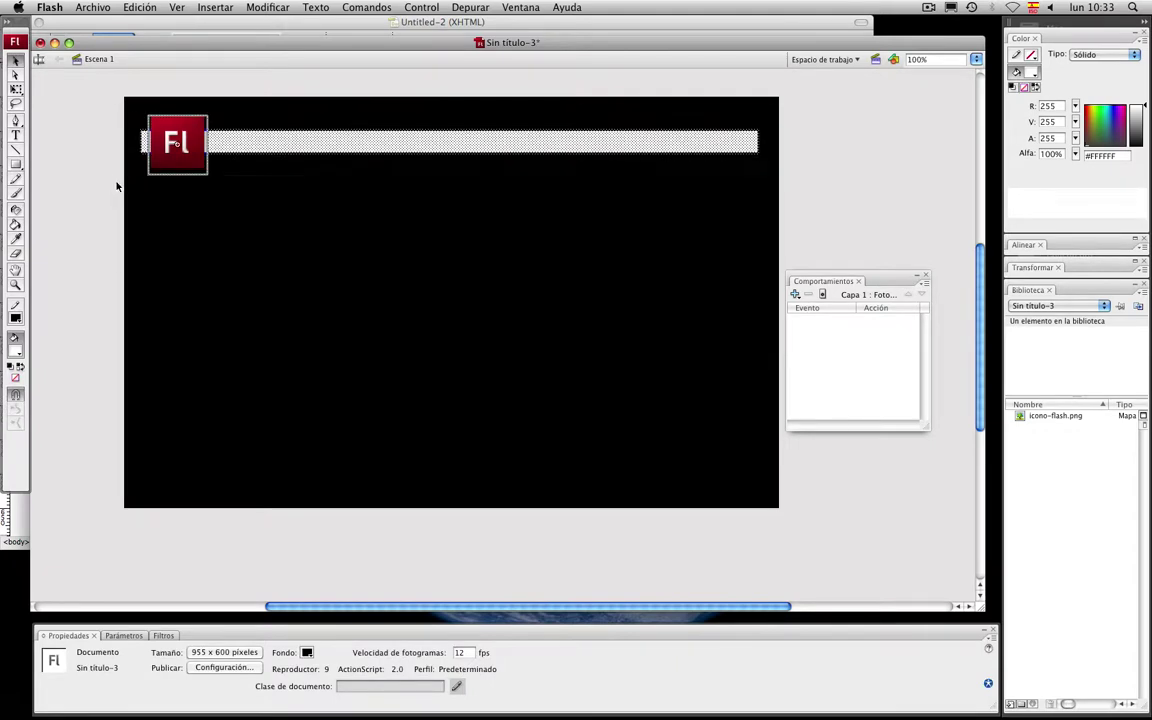
{"action": "left_click", "coordinate": [16, 320]}
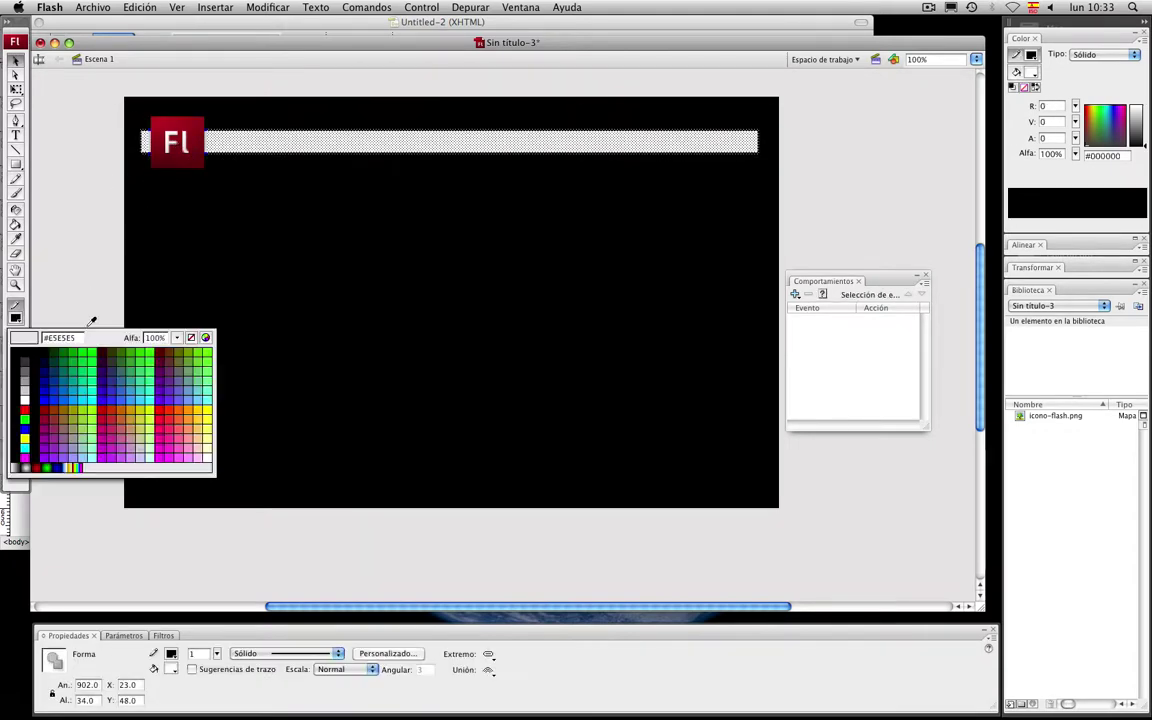
{"action": "left_click", "coordinate": [199, 335]}
{"action": "left_click", "coordinate": [181, 265]}
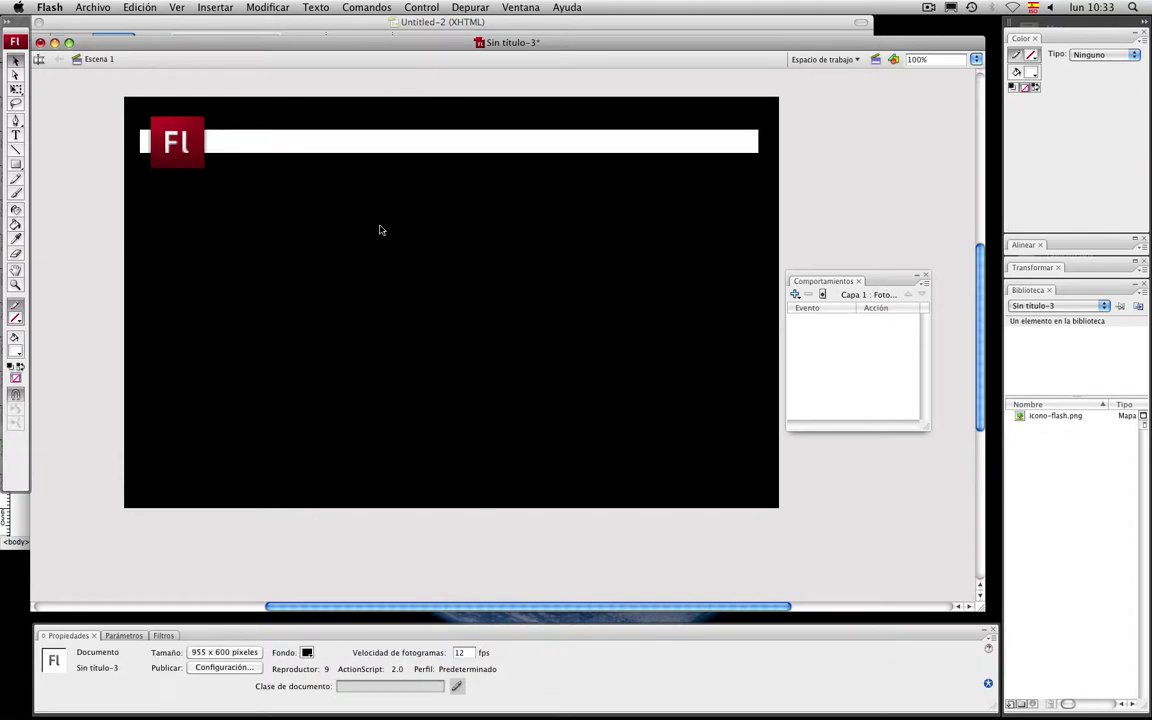
Add three separate 104 px wide text boxes reading Contenido, Galeria and Contácto in the stage's empty middle area
{"action": "left_click", "coordinate": [15, 134]}
{"action": "left_click_drag", "start_coordinate": [199, 340], "coordinate": [269, 342]}
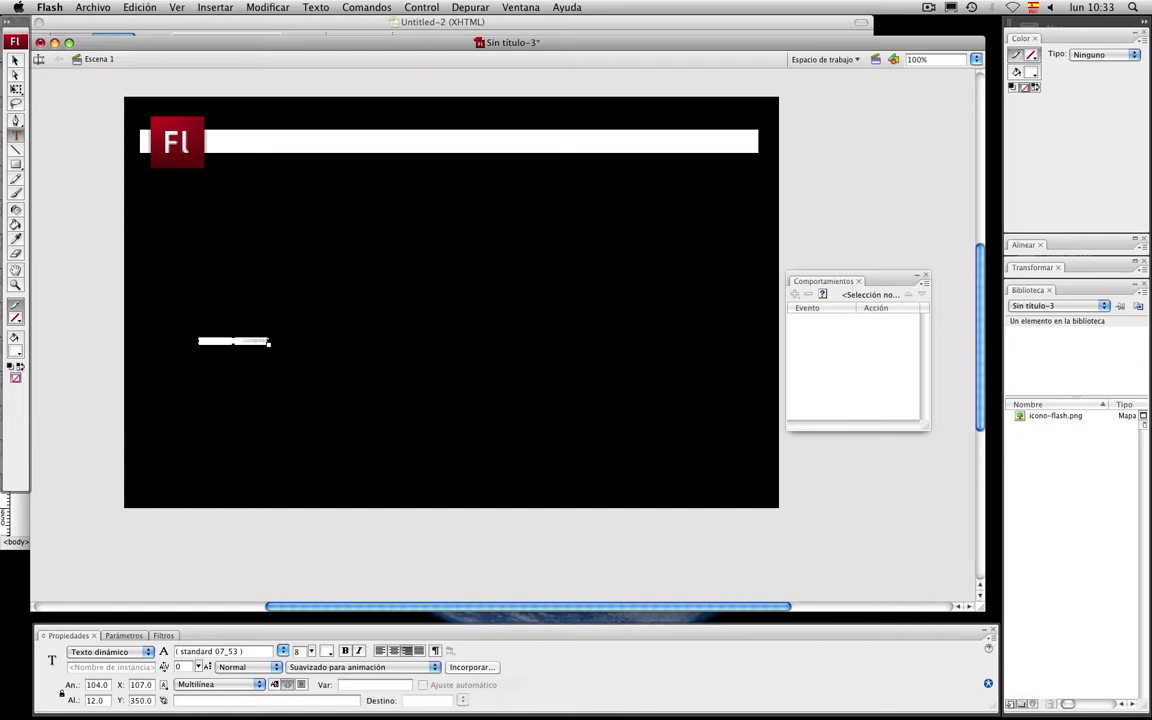
{"action": "left_click_drag", "start_coordinate": [268, 343], "coordinate": [390, 319]}
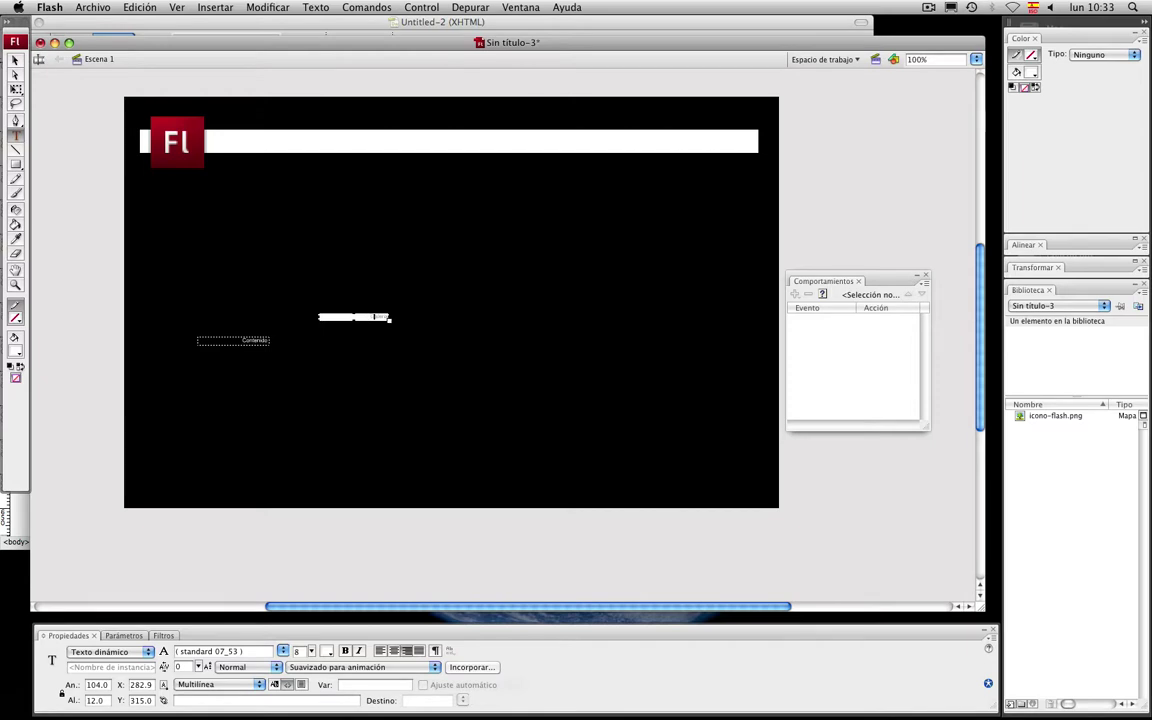
{"action": "left_click_drag", "start_coordinate": [390, 319], "coordinate": [467, 360]}
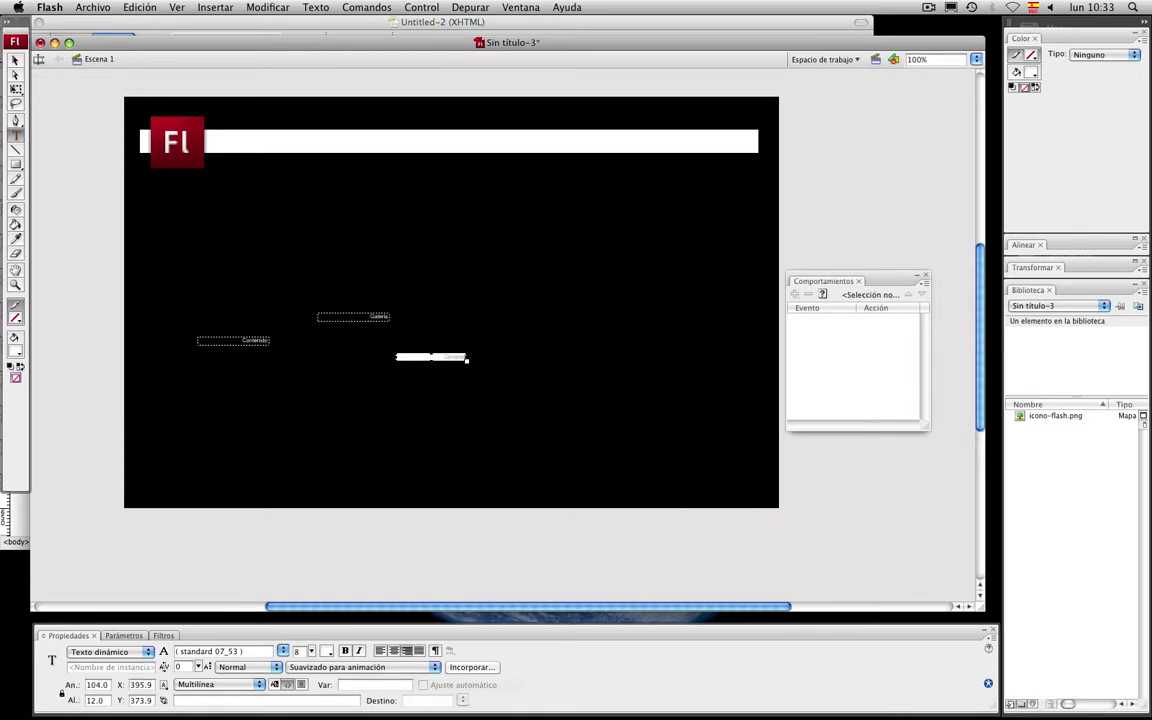
{"action": "double_click", "coordinate": [452, 357]}
{"action": "key", "text": "Escape"}
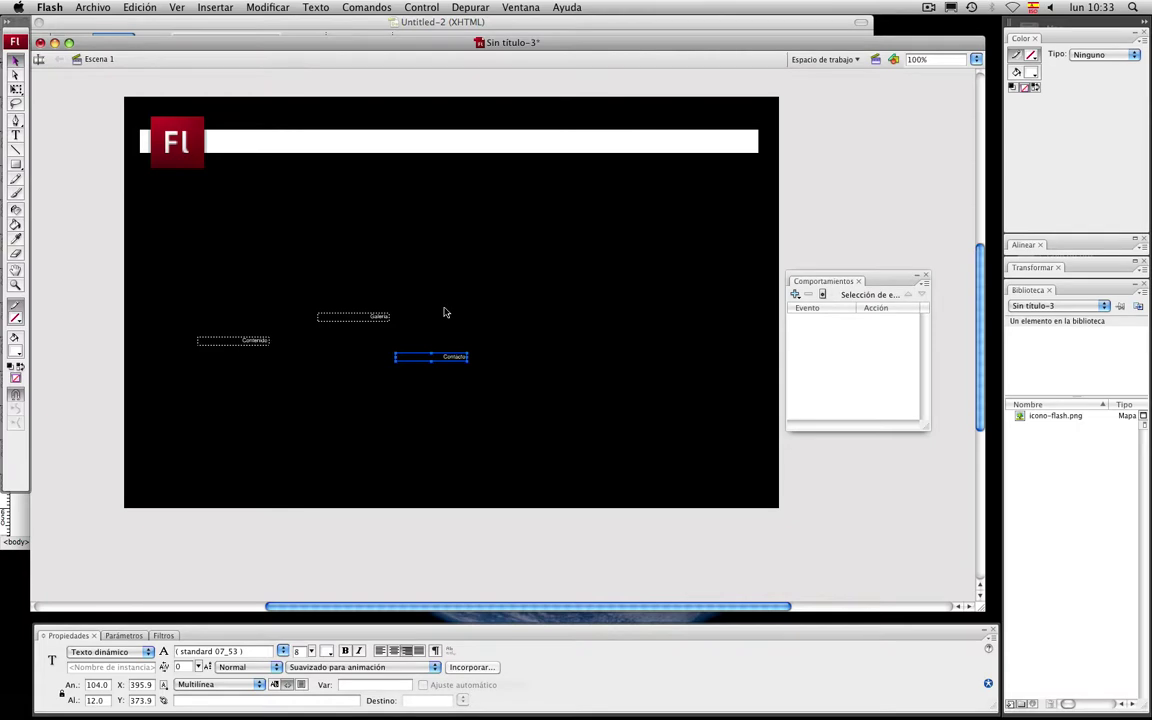
Change the Contenido, Galeria and Contácto texts to static text (Texto estático)
{"action": "key", "text": "super+2"}
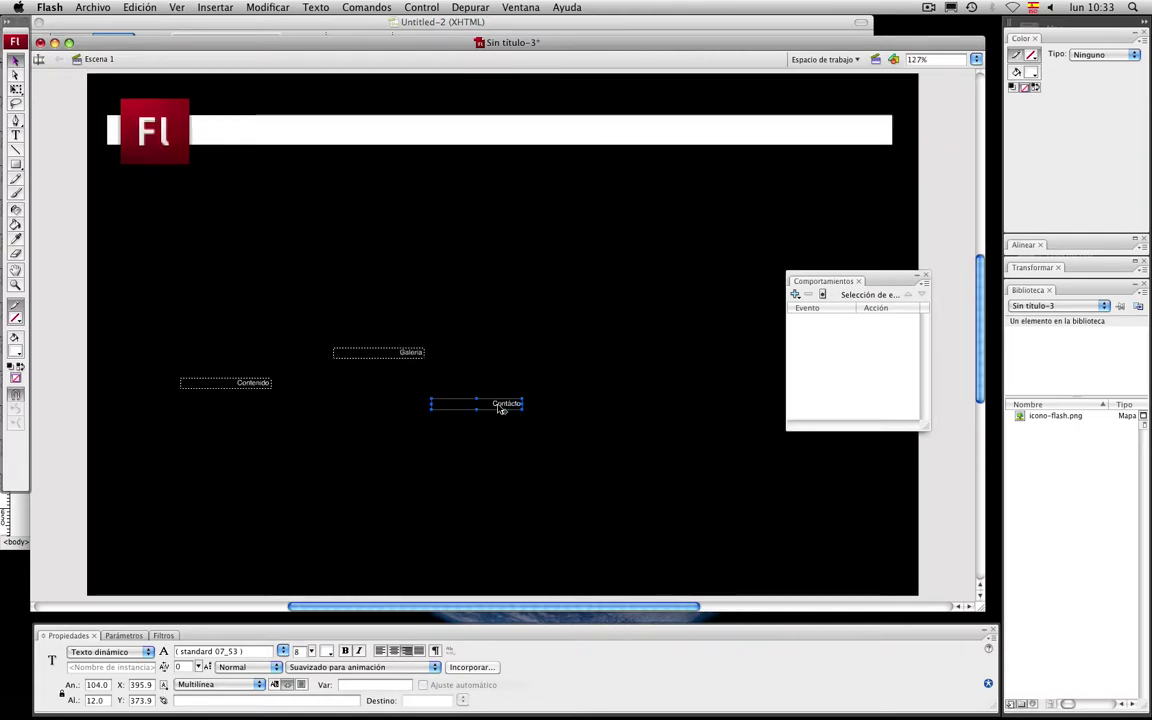
{"action": "left_click_drag", "start_coordinate": [607, 497], "coordinate": [134, 298]}
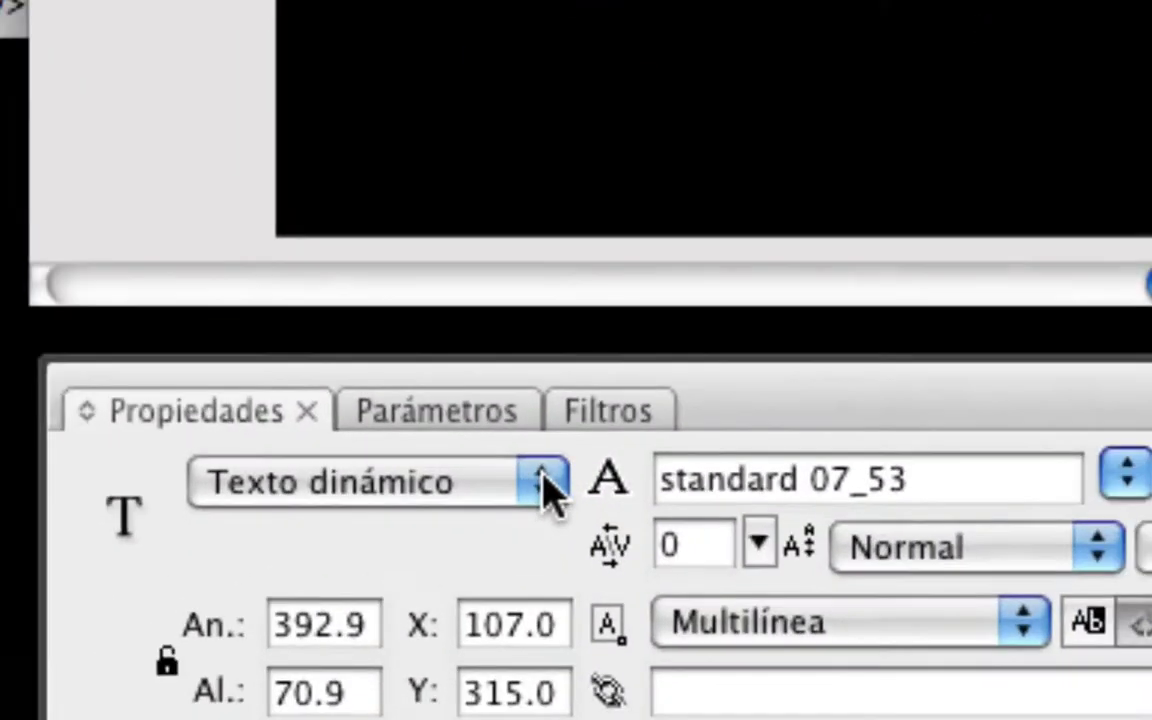
{"action": "left_click", "coordinate": [493, 552]}
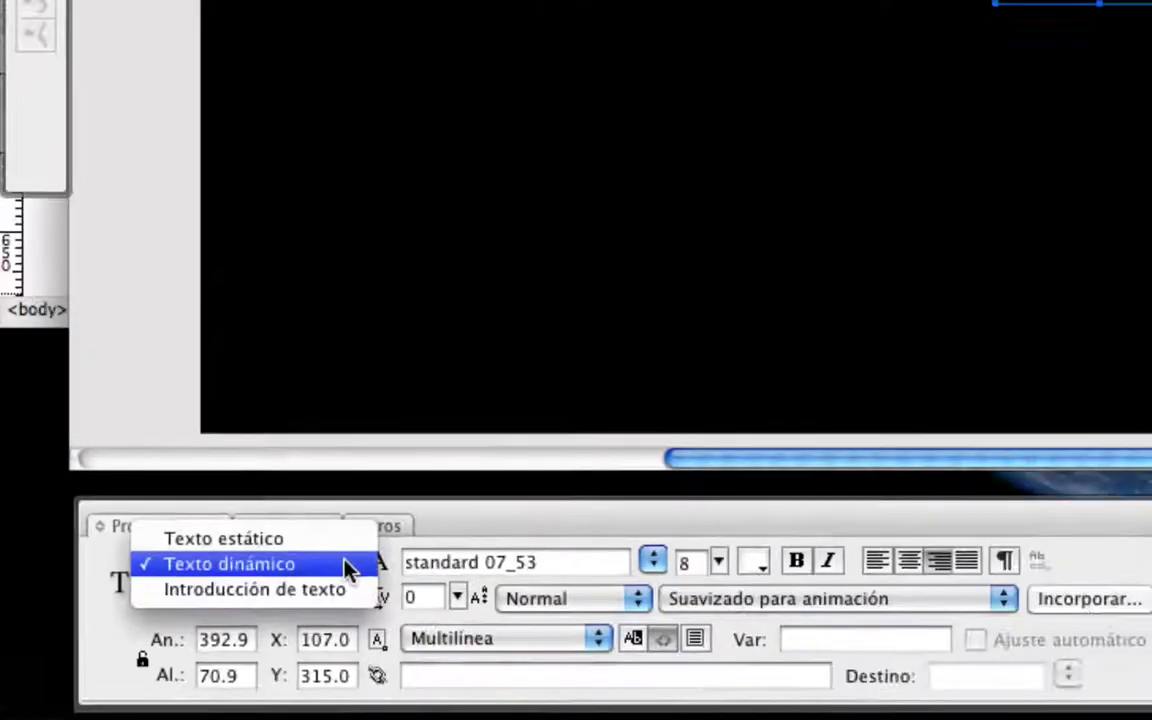
{"action": "left_click", "coordinate": [223, 538]}
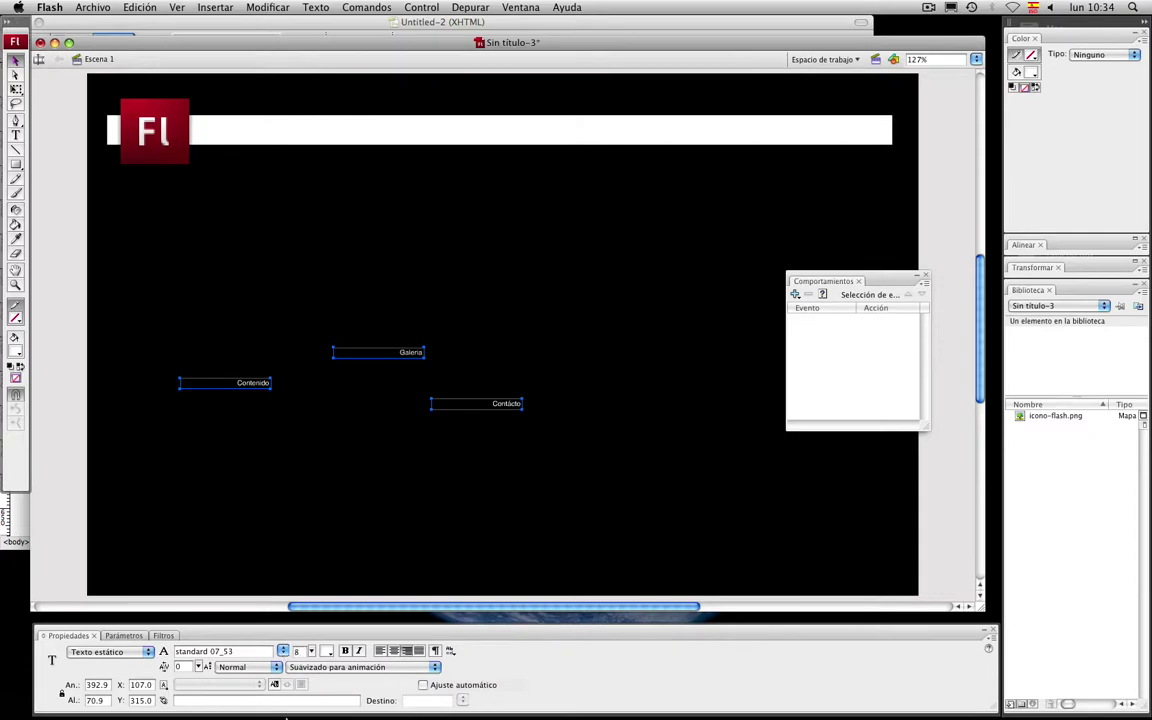
Format the three menu texts in Arial at size 20 with centred alignment
{"action": "left_click", "coordinate": [283, 651]}
{"action": "left_click", "coordinate": [245, 649]}
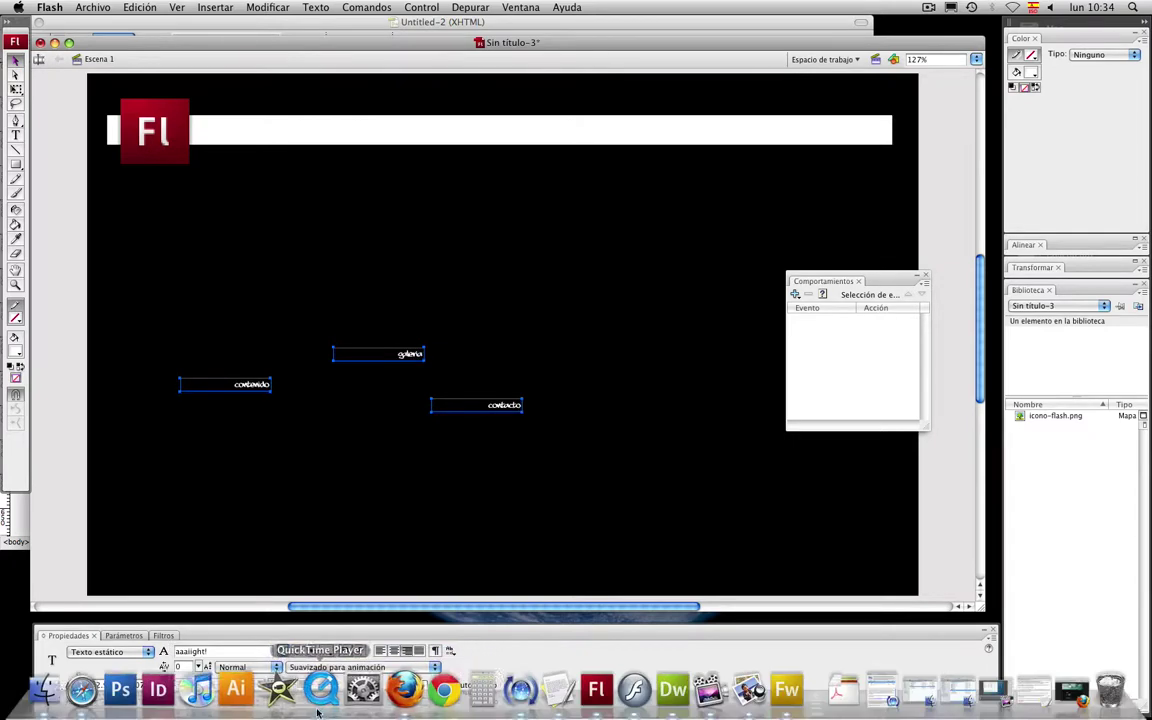
{"action": "left_click", "coordinate": [283, 651]}
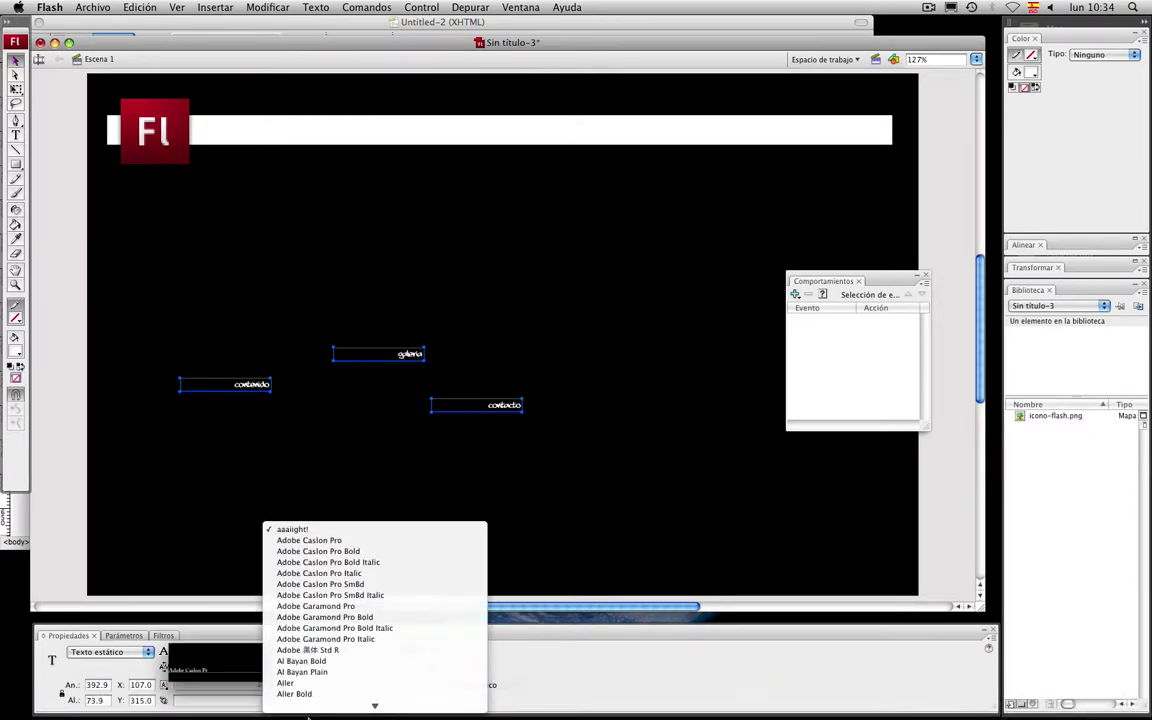
{"action": "scroll", "coordinate": [330, 660], "scroll_direction": "down", "scroll_amount": 5}
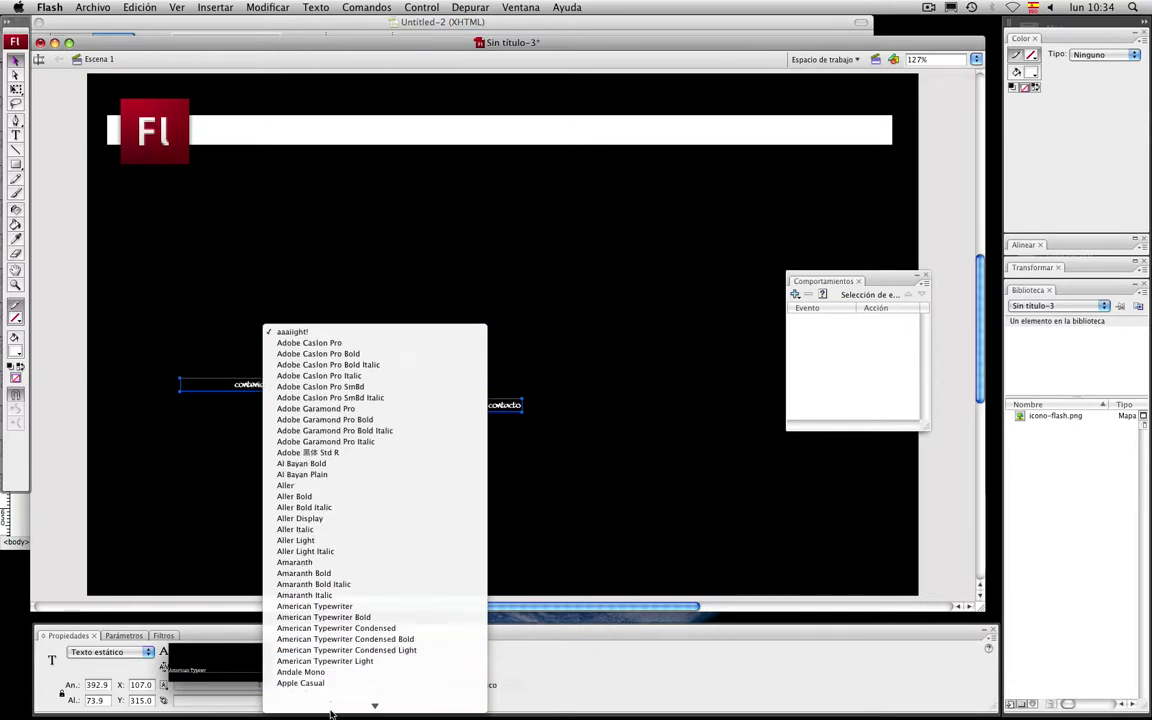
{"action": "scroll", "coordinate": [330, 690], "scroll_direction": "down", "scroll_amount": 5}
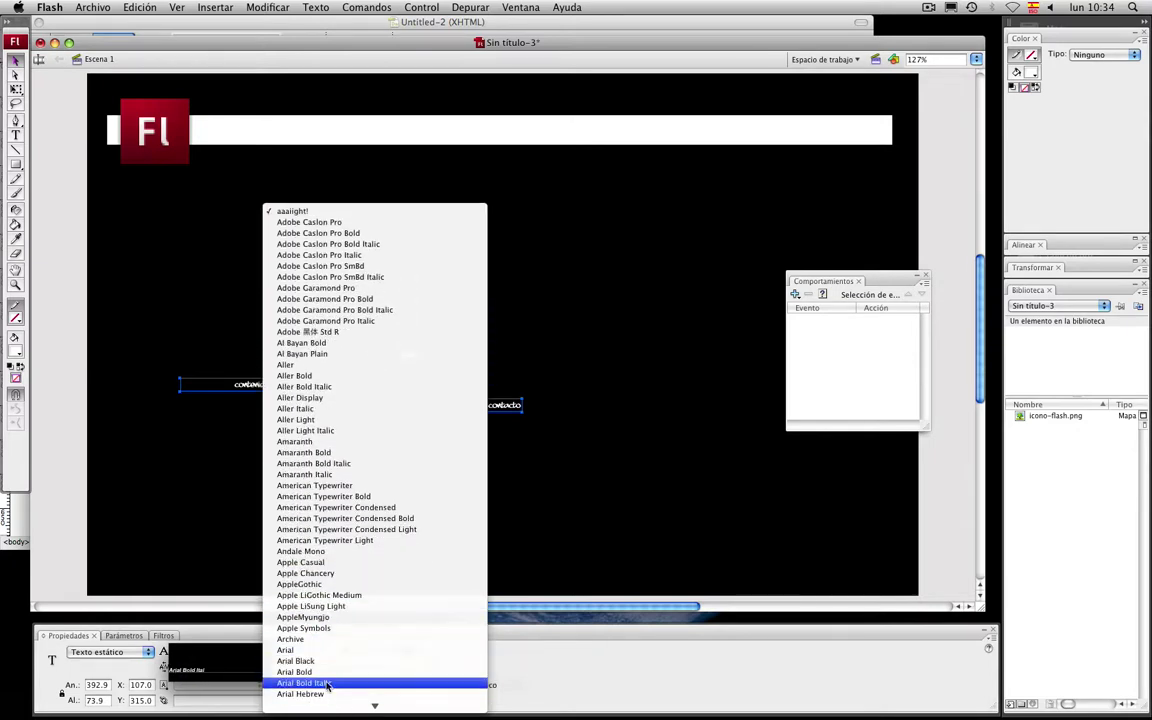
{"action": "left_click", "coordinate": [329, 650]}
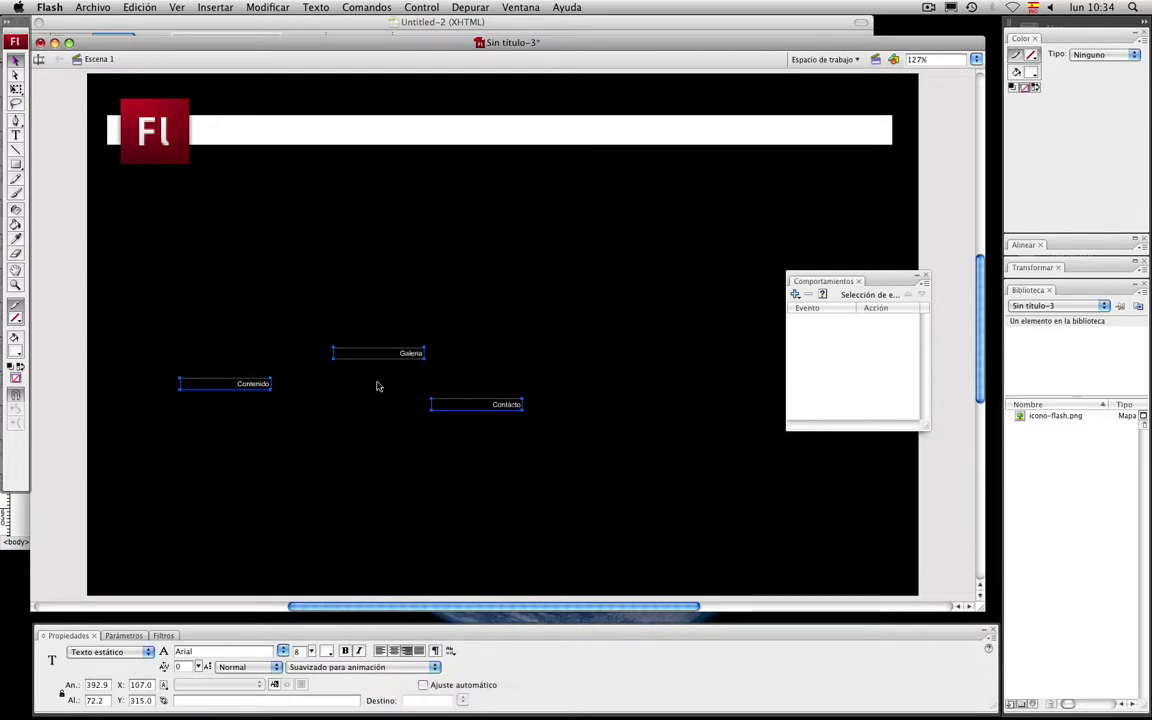
{"action": "left_click_drag", "start_coordinate": [311, 651], "coordinate": [310, 643]}
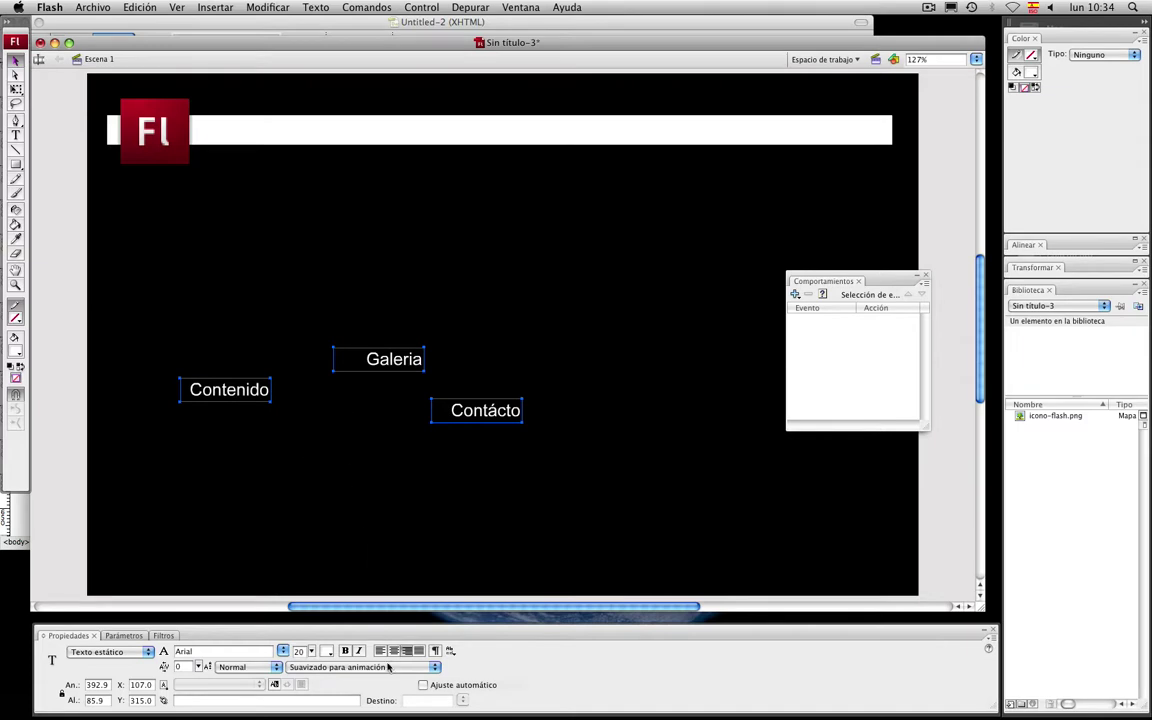
{"action": "left_click", "coordinate": [394, 651]}
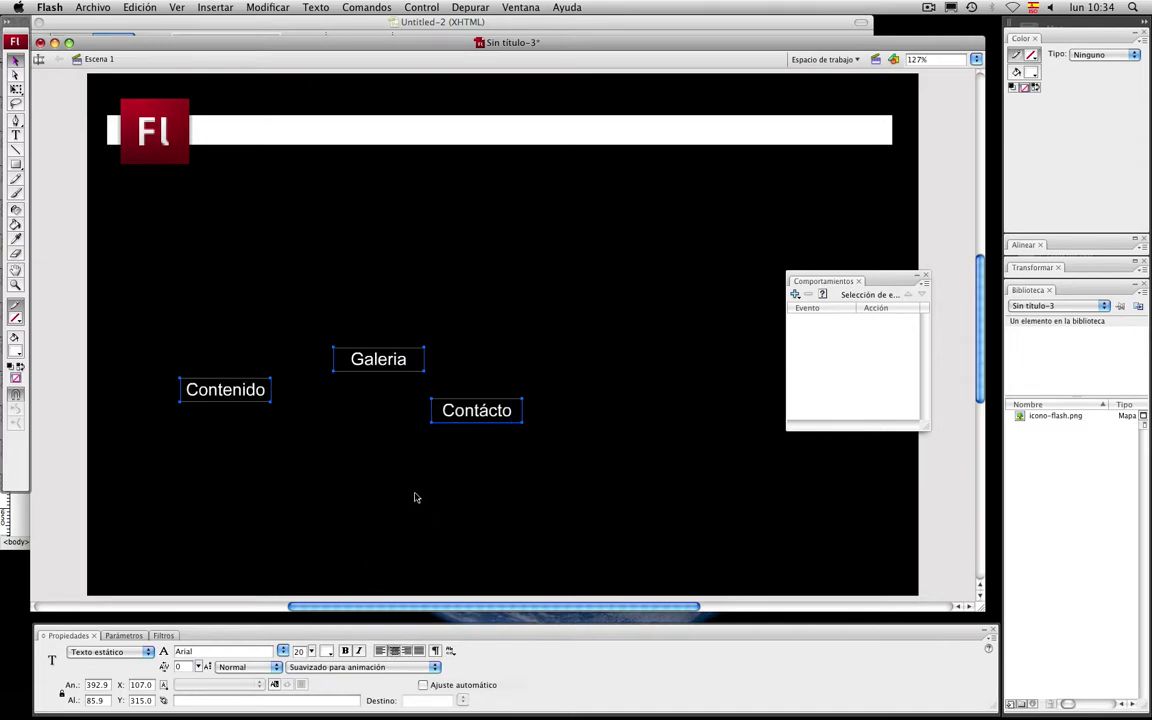
Narrow the Galeria text box to about 75 px so that it fits its word
{"action": "left_click", "coordinate": [500, 470]}
{"action": "left_click", "coordinate": [478, 416]}
{"action": "left_click", "coordinate": [238, 396]}
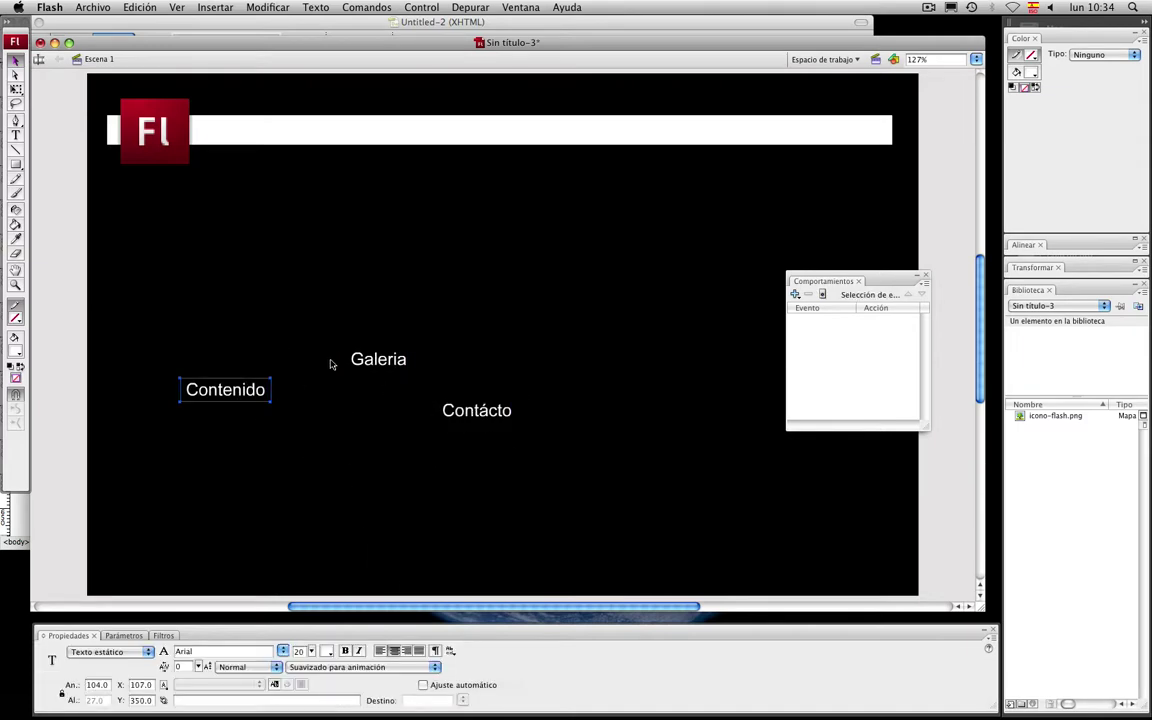
{"action": "left_click", "coordinate": [386, 361]}
{"action": "double_click", "coordinate": [403, 361]}
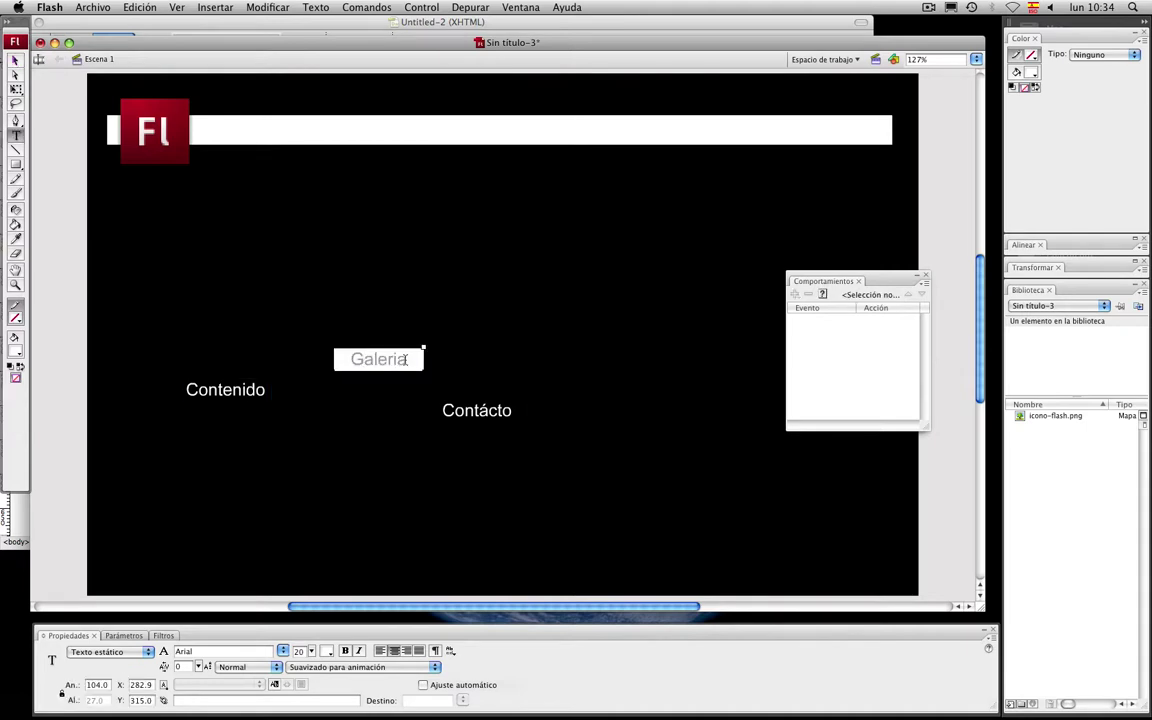
{"action": "left_click", "coordinate": [405, 359]}
{"action": "key", "text": "BackSpace"}
{"action": "key", "text": "BackSpace"}
{"action": "key", "text": "BackSpace"}
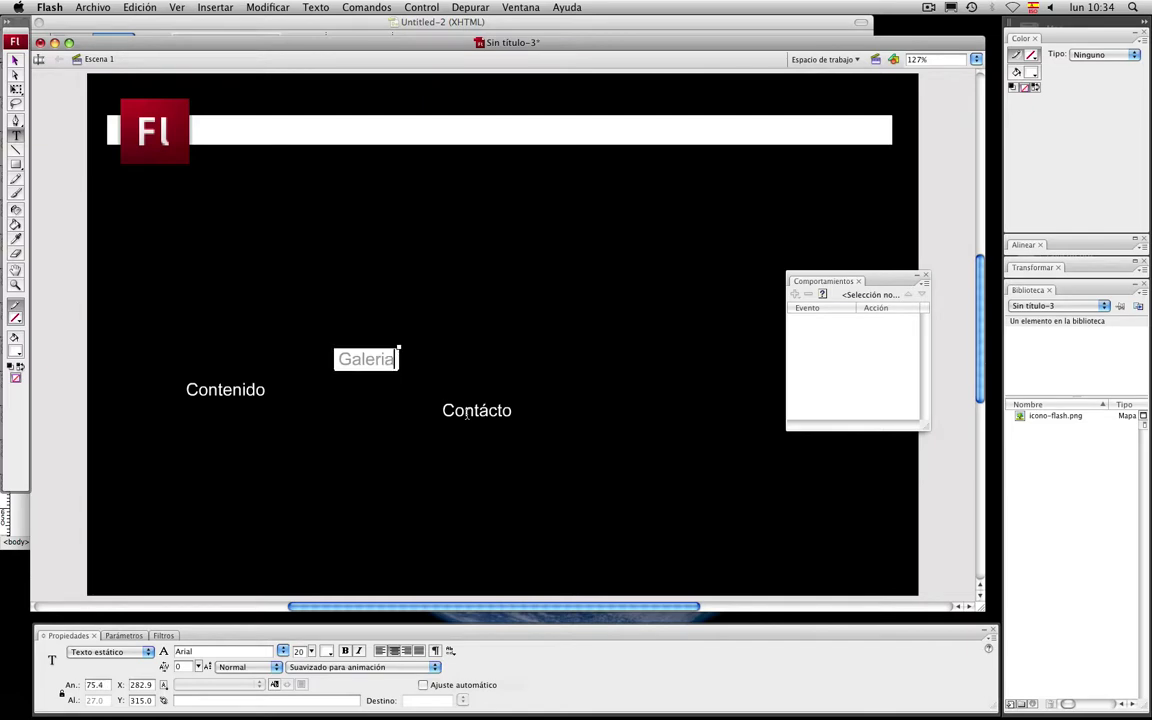
Narrow the Contácto text box to about 92 px so that it fits its word
{"action": "left_click", "coordinate": [476, 411]}
{"action": "left_click_drag", "start_coordinate": [517, 398], "coordinate": [511, 398]}
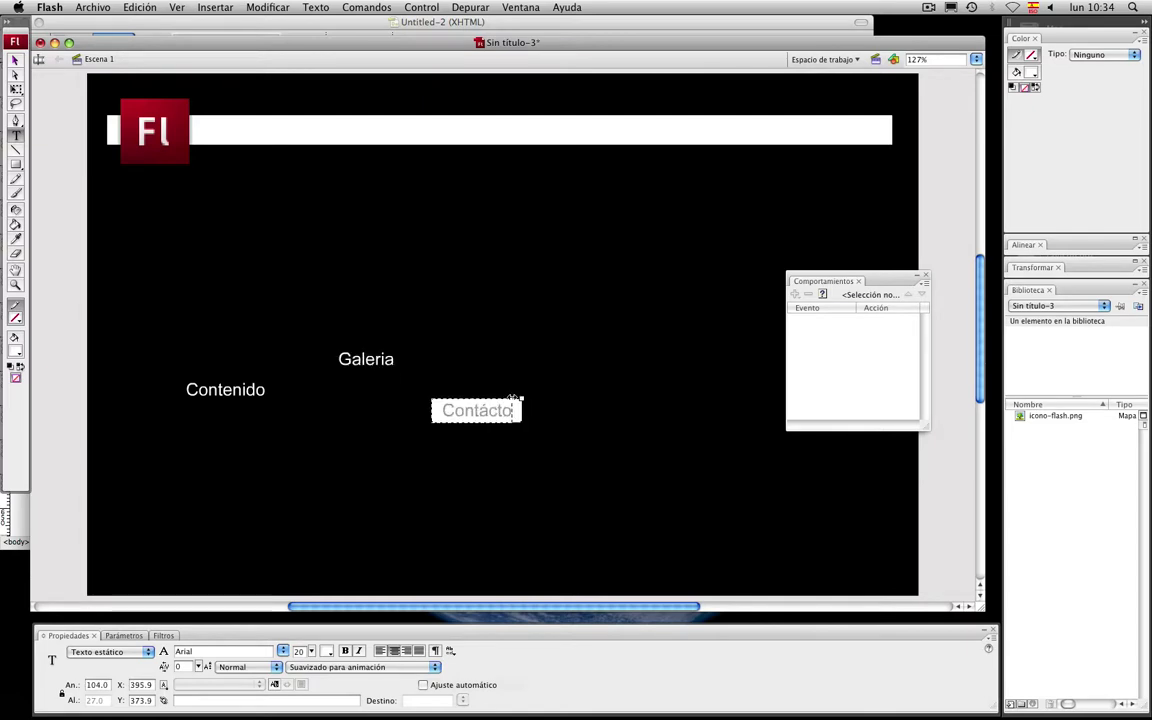
{"action": "left_click", "coordinate": [15, 60]}
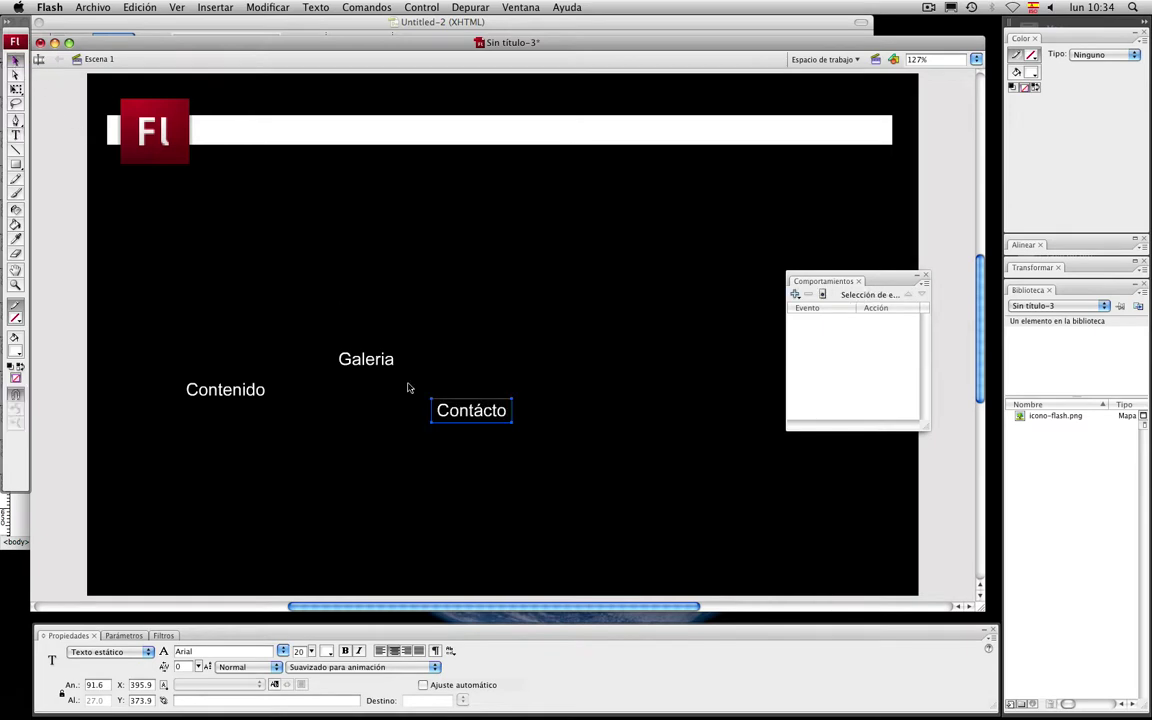
Colour all three menu texts in the dark red of the Flash icon
{"action": "left_click_drag", "start_coordinate": [532, 478], "coordinate": [147, 314]}
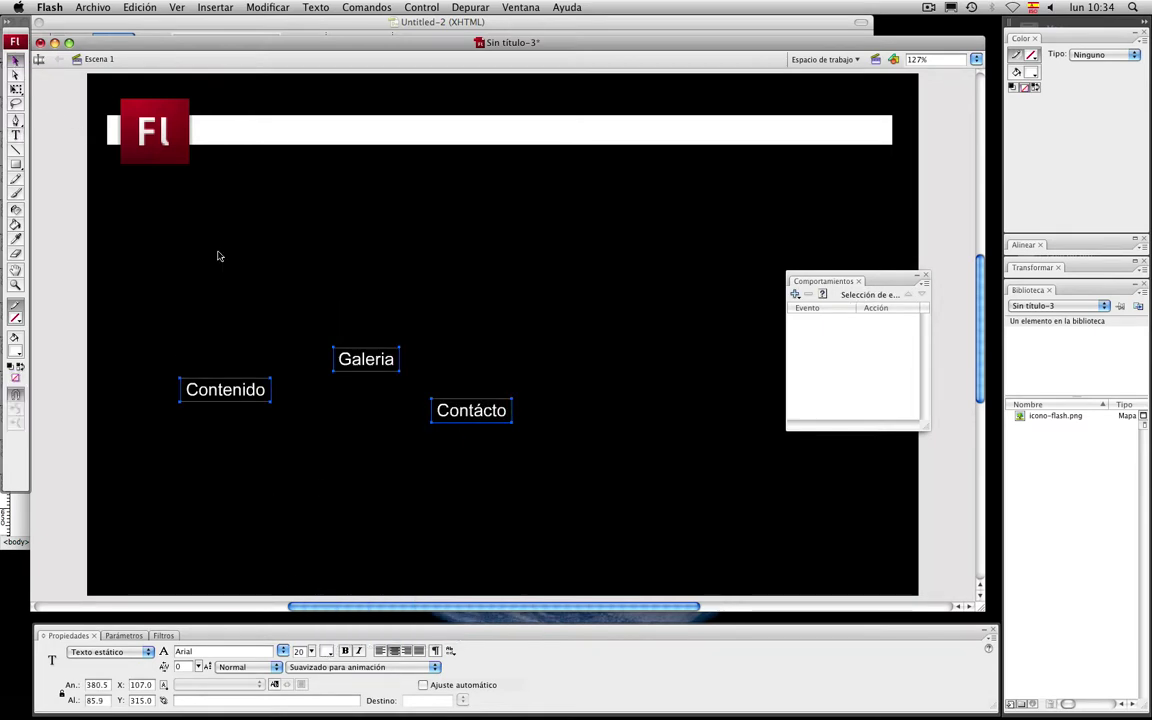
{"action": "left_click", "coordinate": [326, 651]}
{"action": "left_click", "coordinate": [167, 108]}
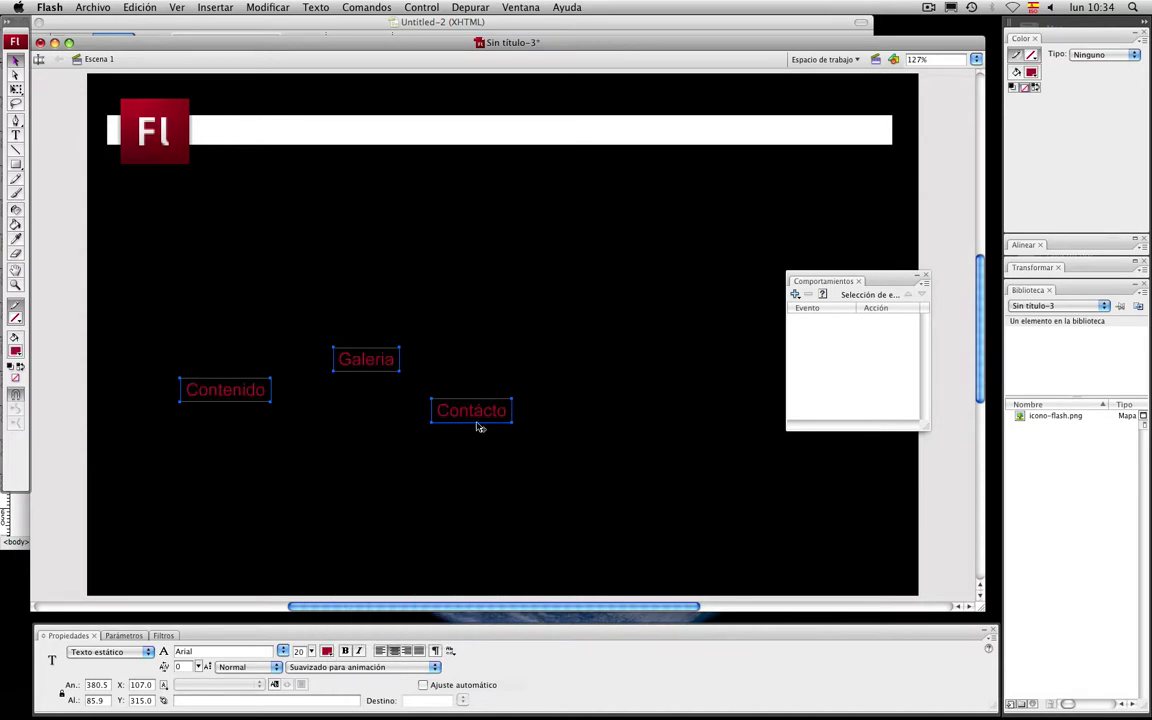
Move the texts onto the white bar's right part in the order Contenido, Galeria, Contácto, with Contácto at the bar's end
{"action": "left_click_drag", "start_coordinate": [478, 420], "coordinate": [870, 132]}
{"action": "left_click", "coordinate": [776, 170]}
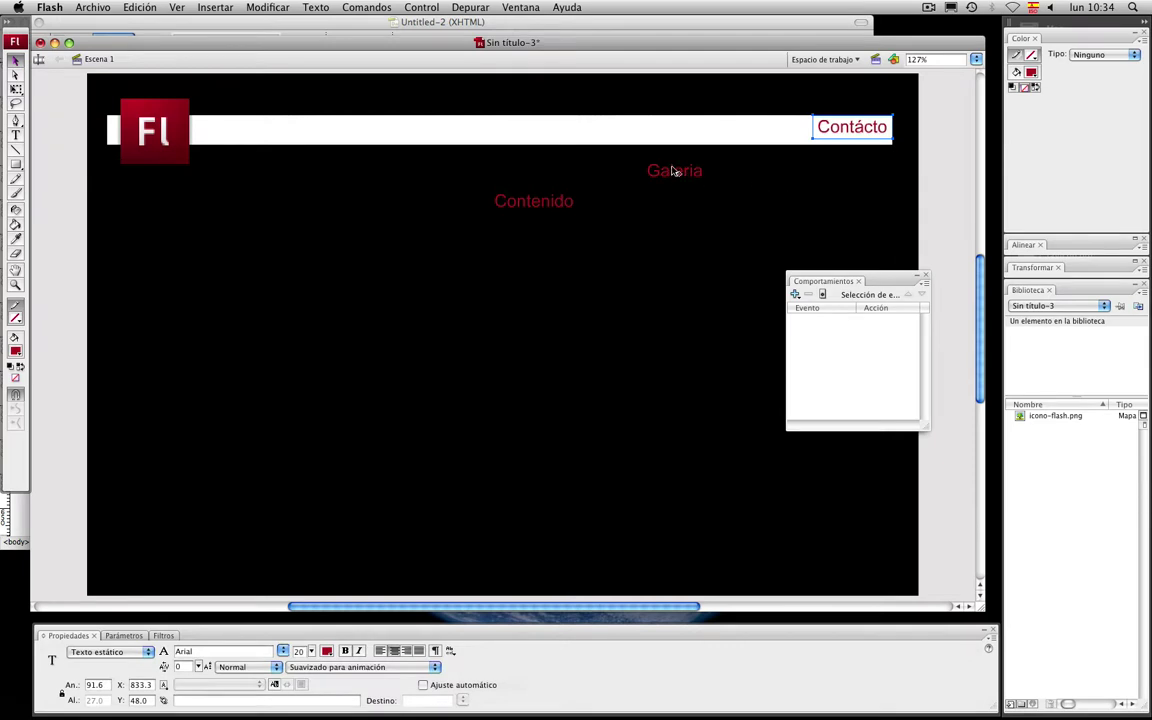
{"action": "left_click_drag", "start_coordinate": [676, 170], "coordinate": [753, 127]}
{"action": "left_click_drag", "start_coordinate": [545, 205], "coordinate": [679, 121]}
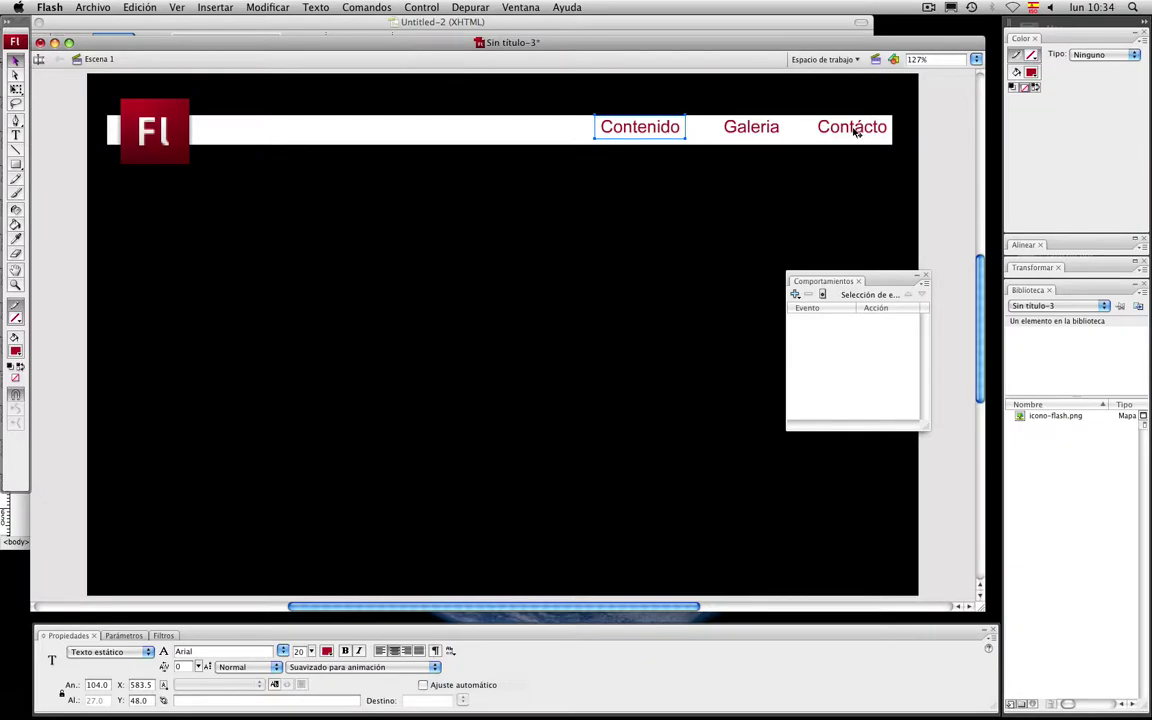
Align the three menu texts on their vertical centres with equal horizontal spacing, and lower them about 3 px on the white bar
{"action": "left_click", "coordinate": [856, 133], "text": "shift"}
{"action": "left_click", "coordinate": [742, 134], "text": "shift"}
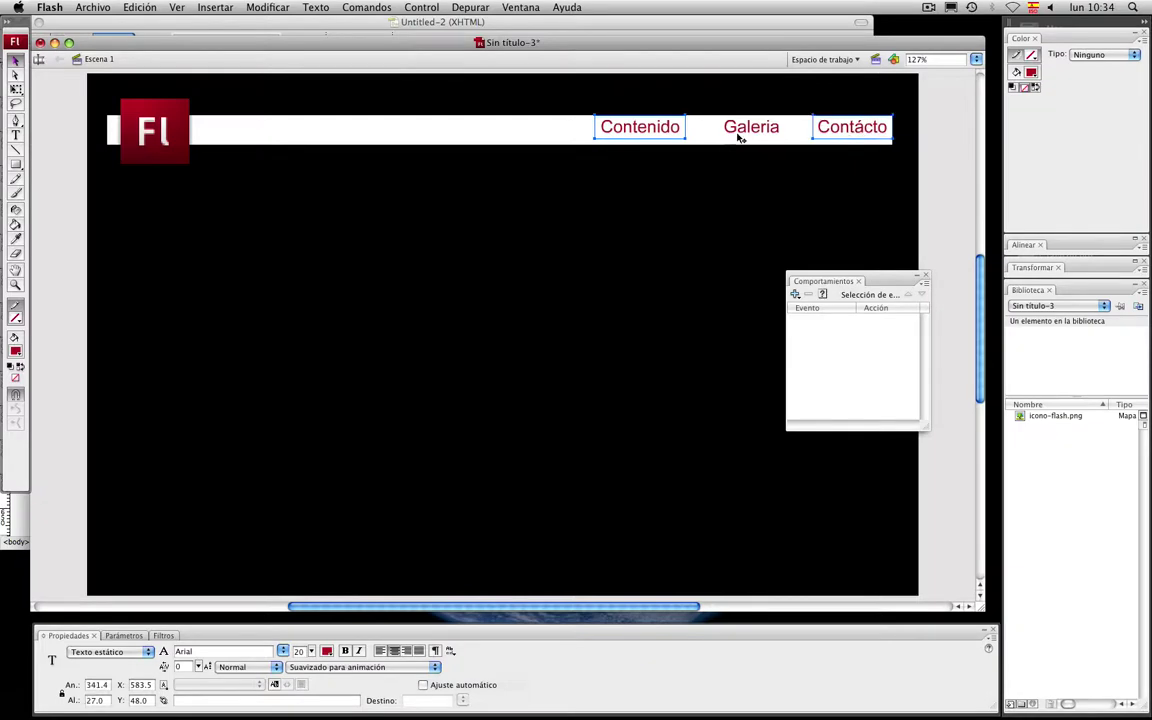
{"action": "left_click", "coordinate": [1030, 246]}
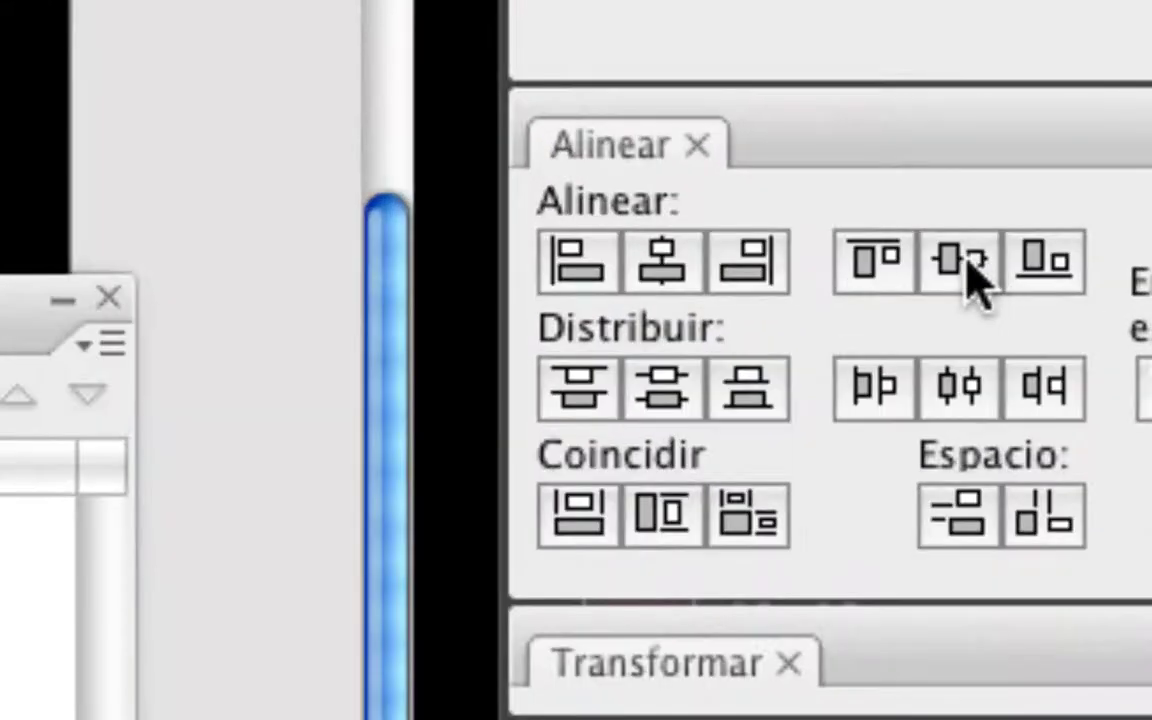
{"action": "left_click", "coordinate": [962, 262]}
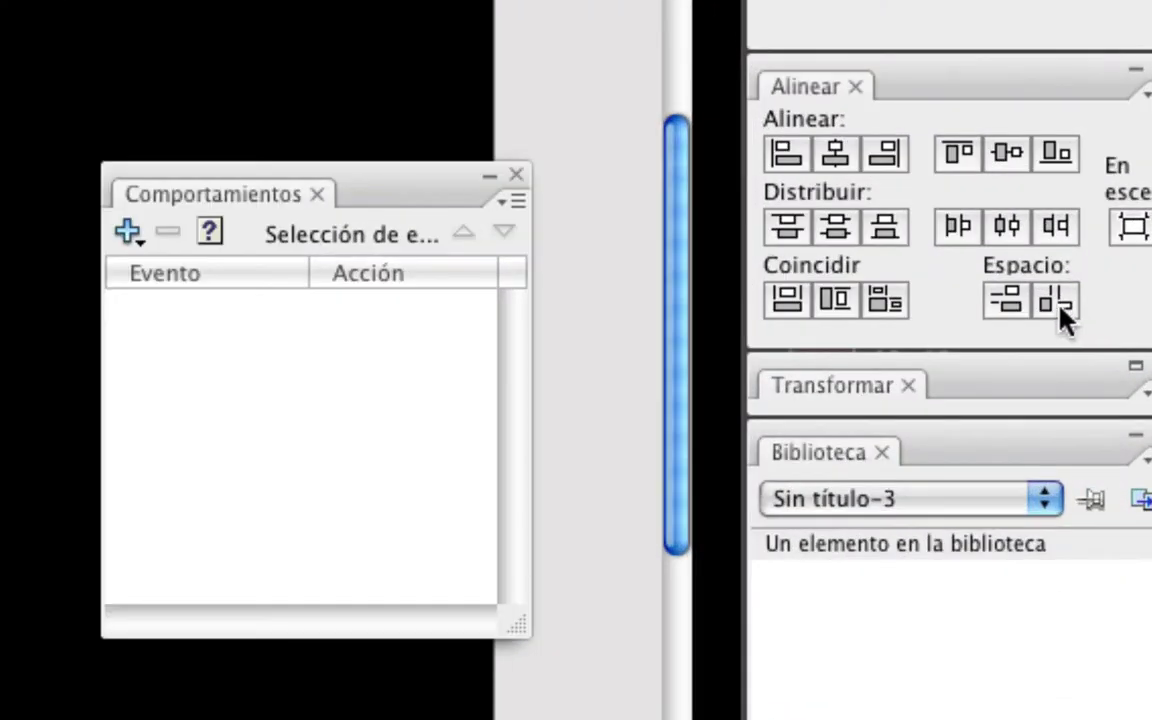
{"action": "left_click", "coordinate": [1058, 302]}
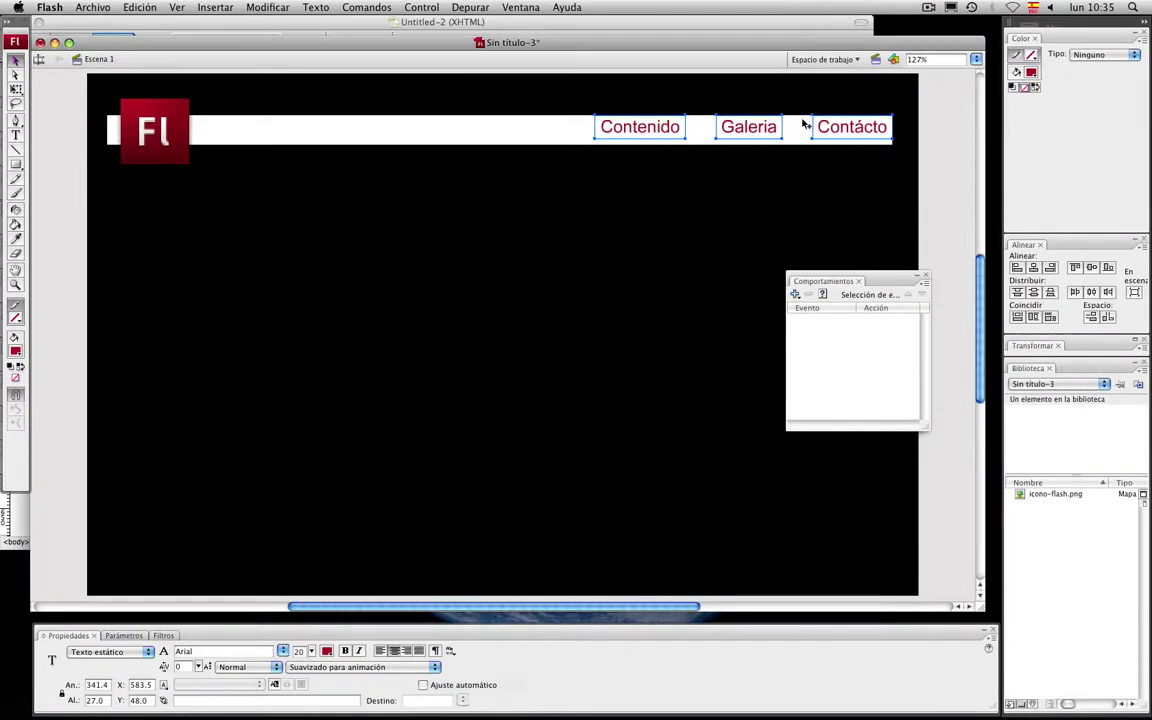
{"action": "left_click_drag", "start_coordinate": [805, 125], "coordinate": [805, 129]}
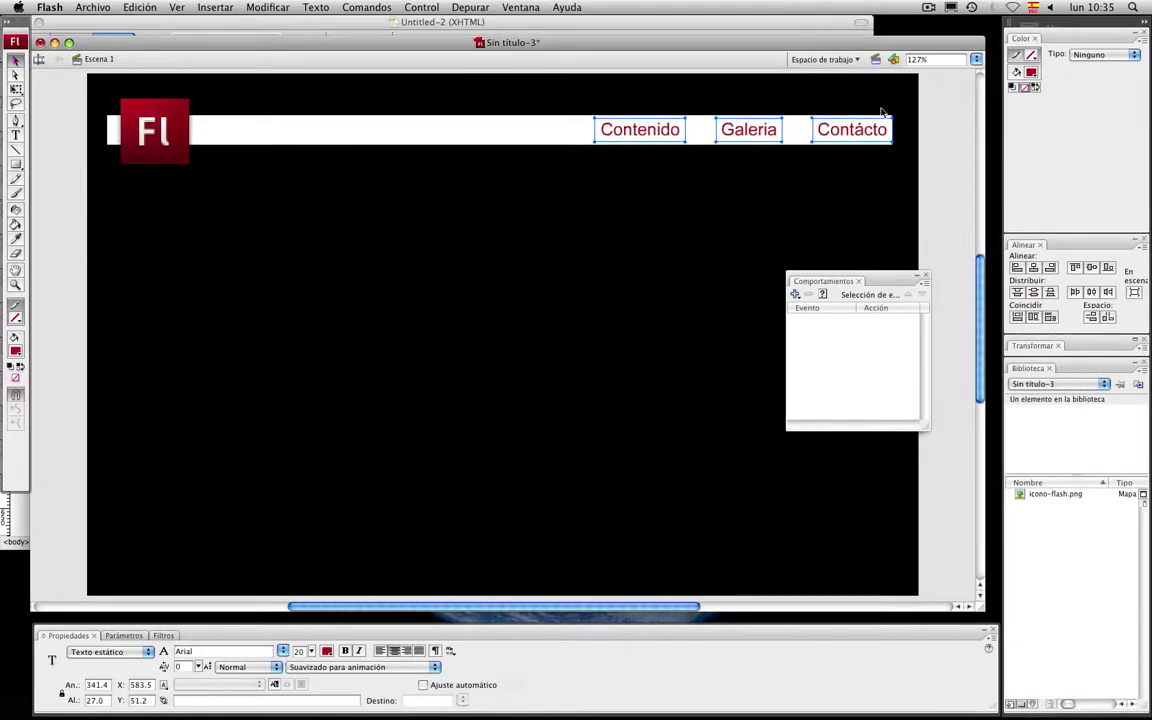
Convert the Contenido text into a symbol of type Botón, keeping the default name
{"action": "left_click", "coordinate": [700, 132]}
{"action": "left_click", "coordinate": [655, 131]}
{"action": "right_click", "coordinate": [651, 131]}
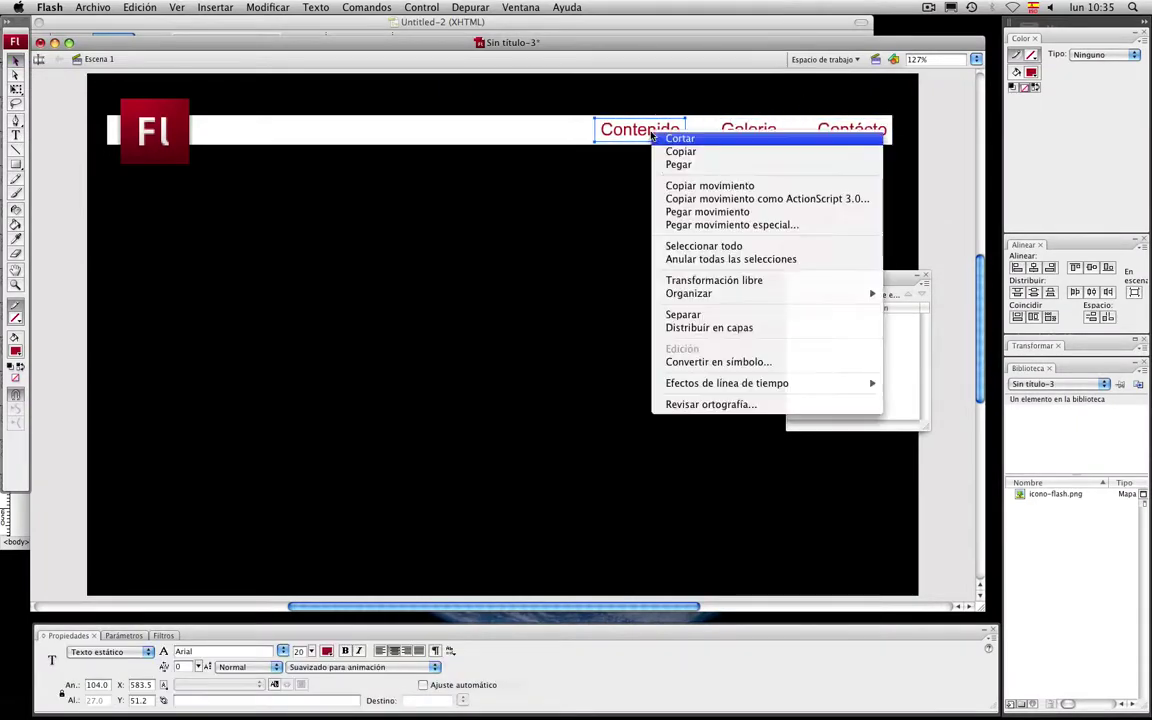
{"action": "left_click", "coordinate": [728, 362]}
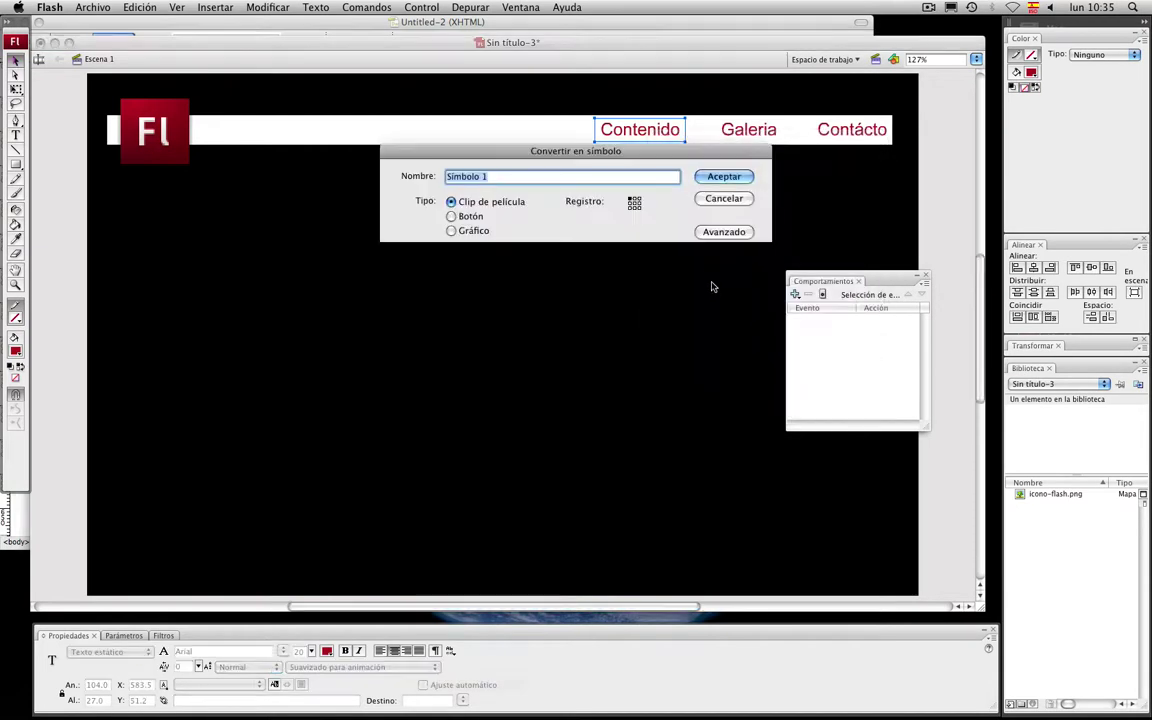
{"action": "left_click", "coordinate": [451, 216]}
{"action": "left_click", "coordinate": [724, 177]}
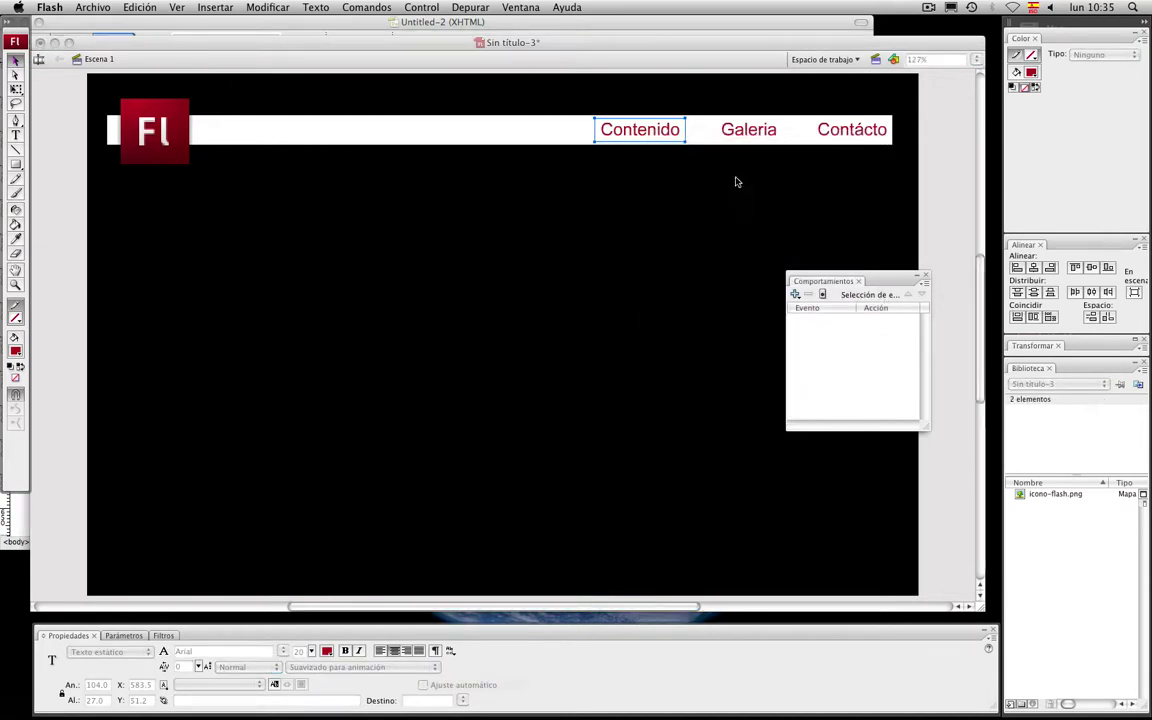
Convert the Galeria text into a button symbol with the default name
{"action": "left_click", "coordinate": [747, 136]}
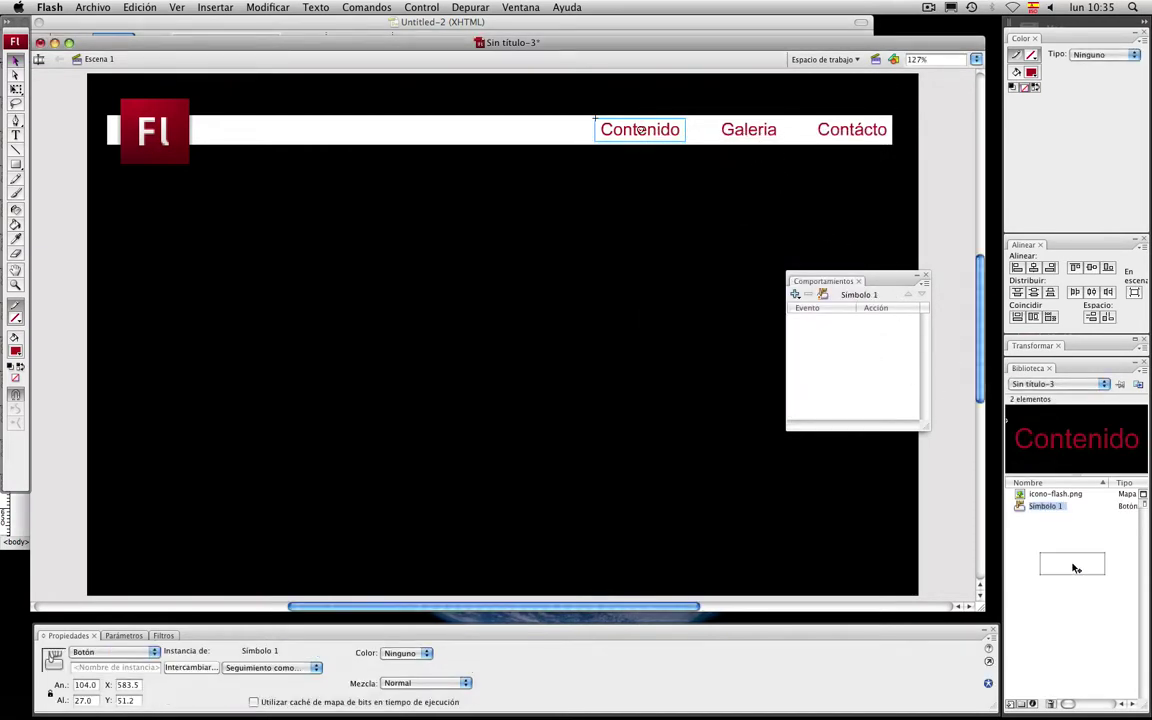
{"action": "key", "text": "F8"}
{"action": "left_click", "coordinate": [722, 177]}
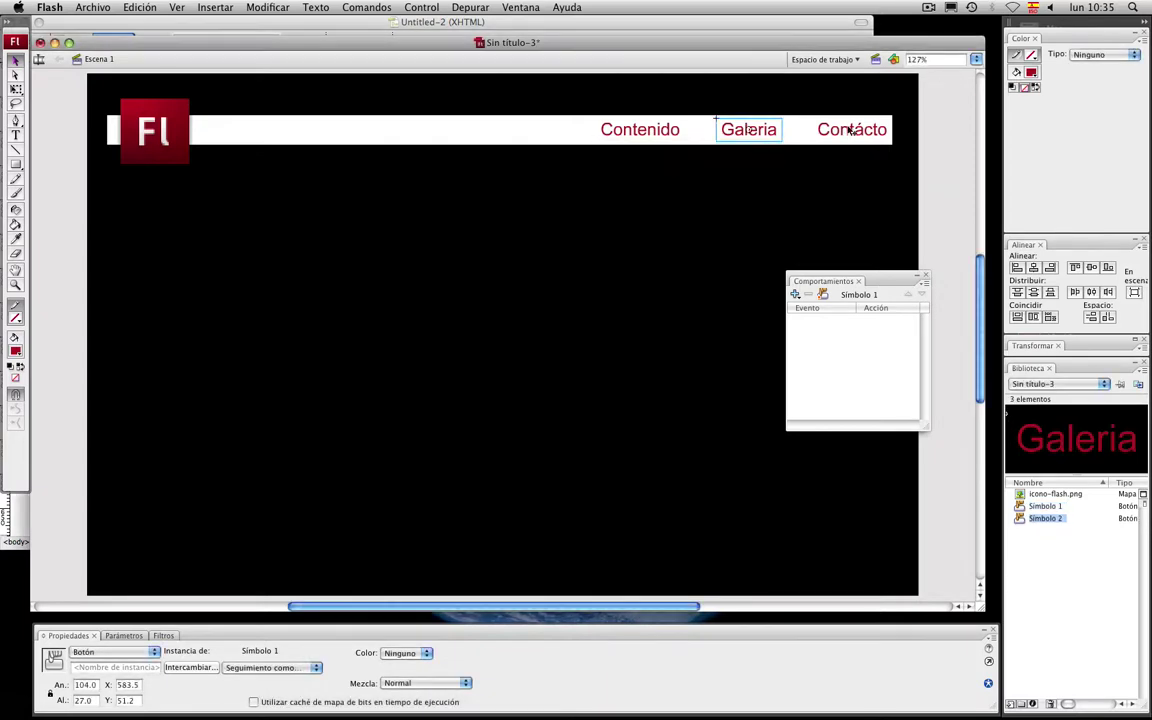
Convert the Contácto text into a button symbol with the default name
{"action": "left_click", "coordinate": [850, 131]}
{"action": "key", "text": "F8"}
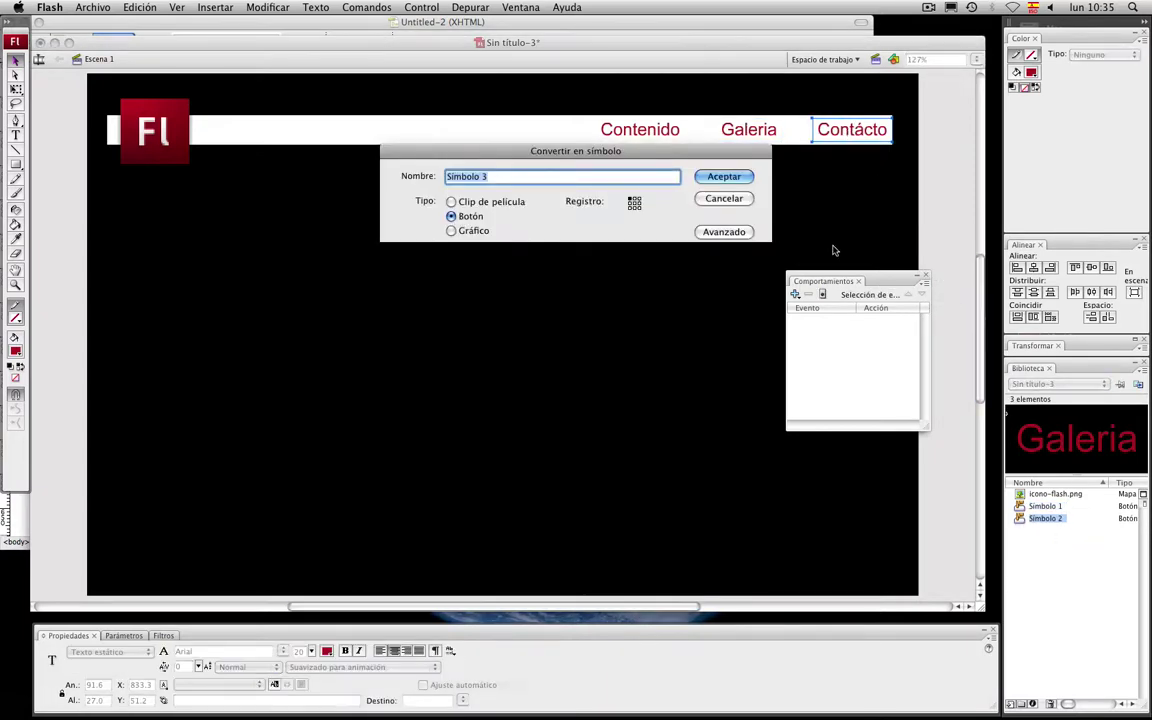
{"action": "left_click", "coordinate": [722, 177]}
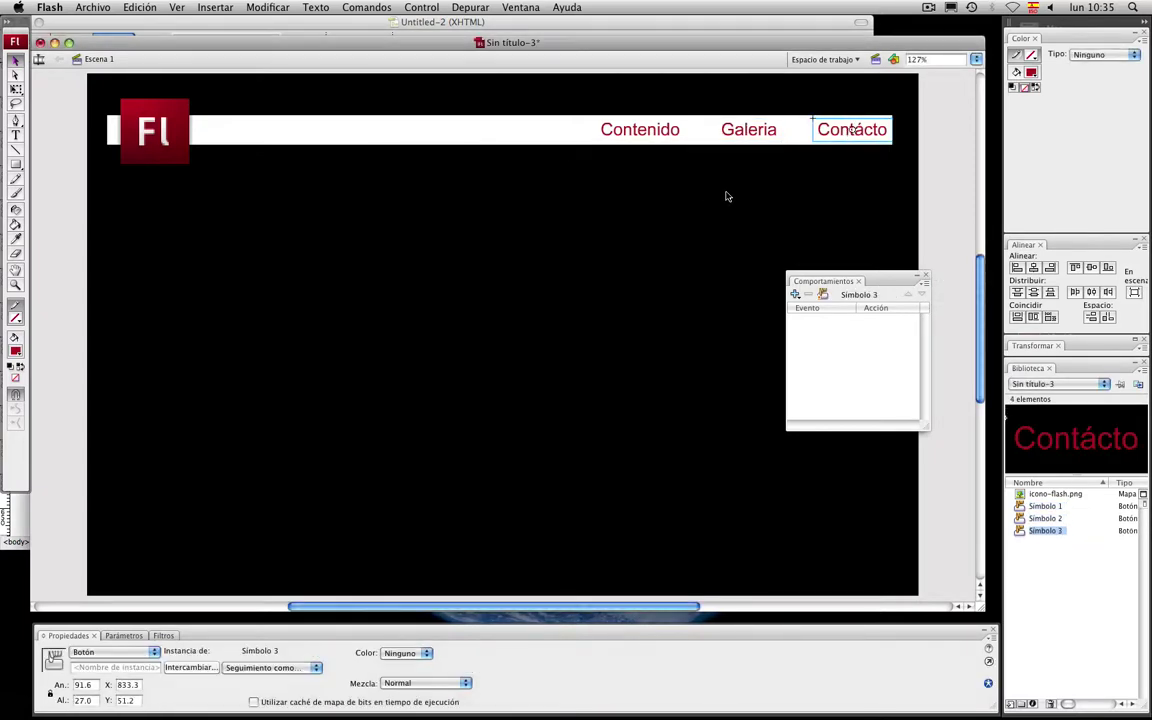
Save the document as index.fla in the Escritorio folder, in Flash CS3 document format
{"action": "left_click", "coordinate": [92, 8]}
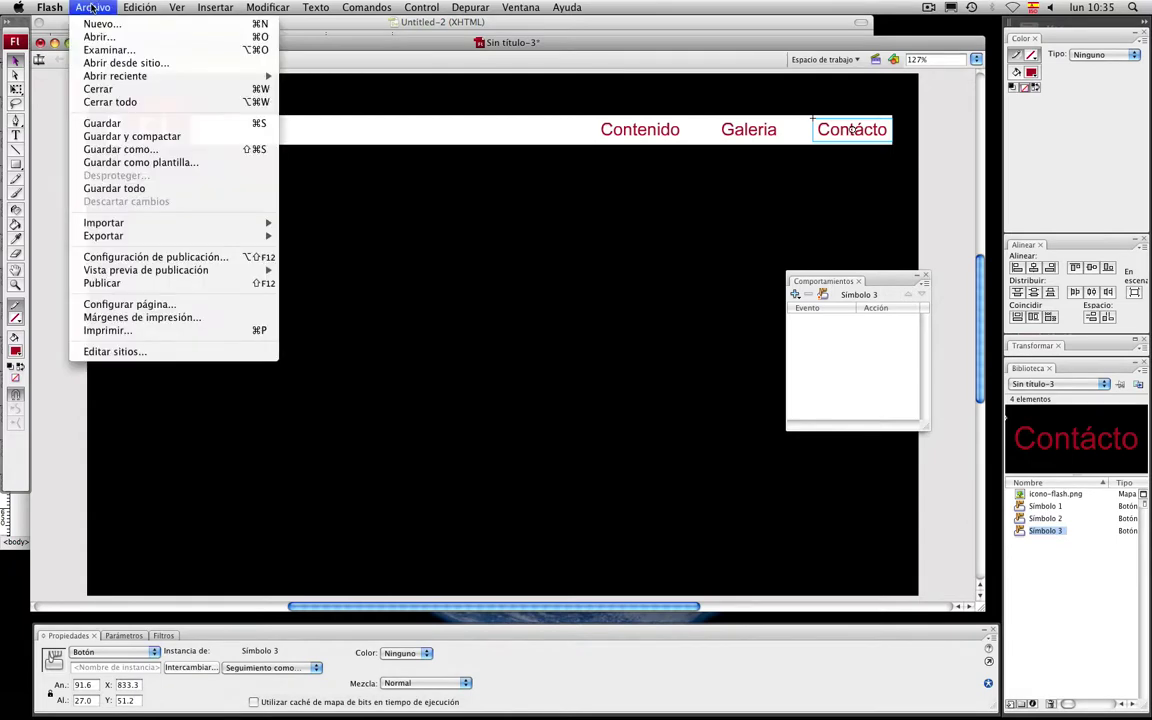
{"action": "left_click", "coordinate": [144, 150]}
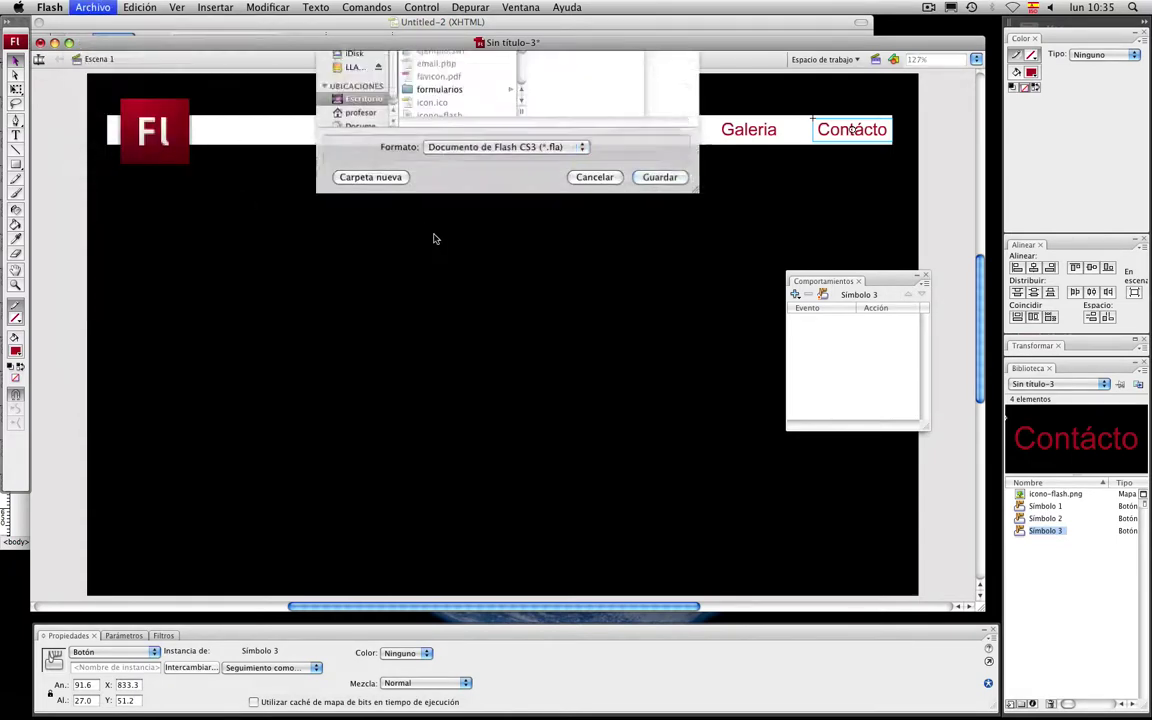
{"action": "type", "text": "ind"}
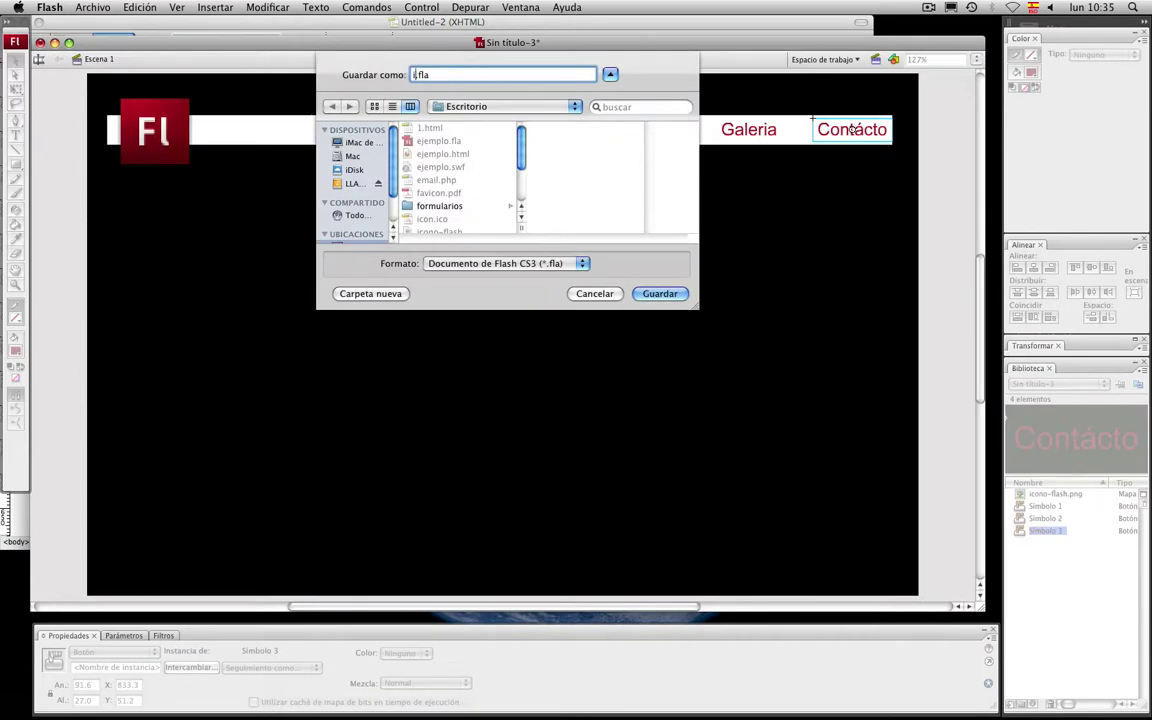
{"action": "type", "text": "ex"}
{"action": "left_click", "coordinate": [657, 293]}
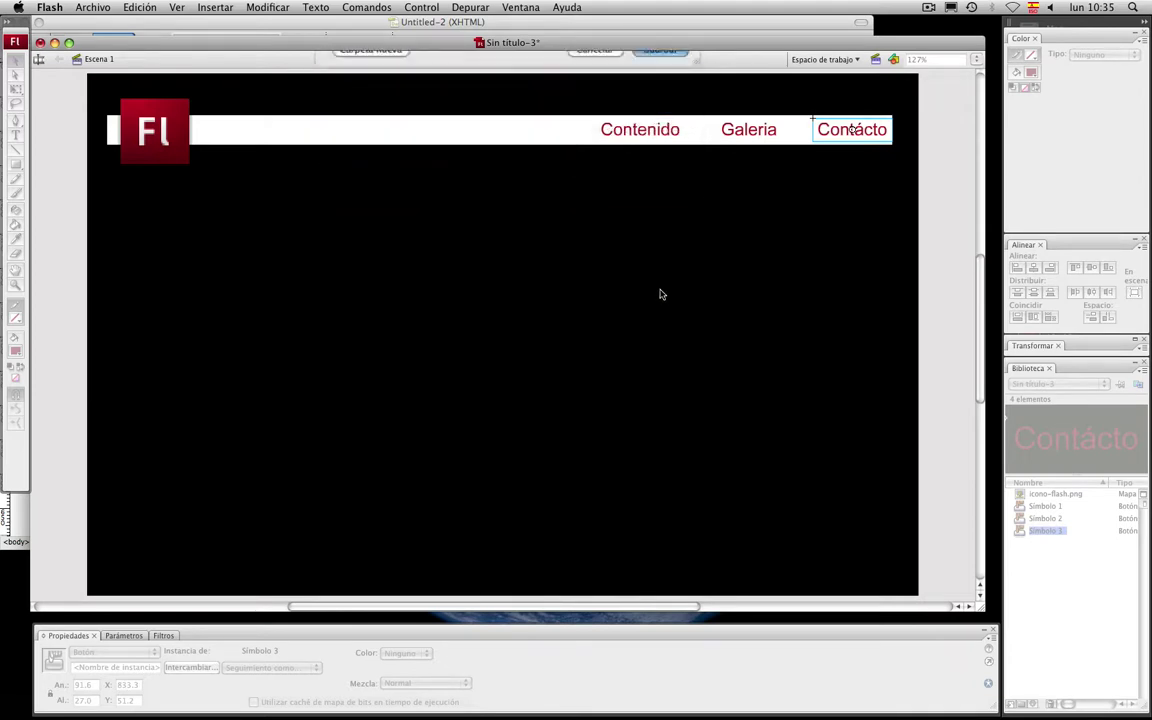
Save the document again as index.fla inside the web-flash folder and clear the selection on the stage
{"action": "left_click", "coordinate": [88, 7]}
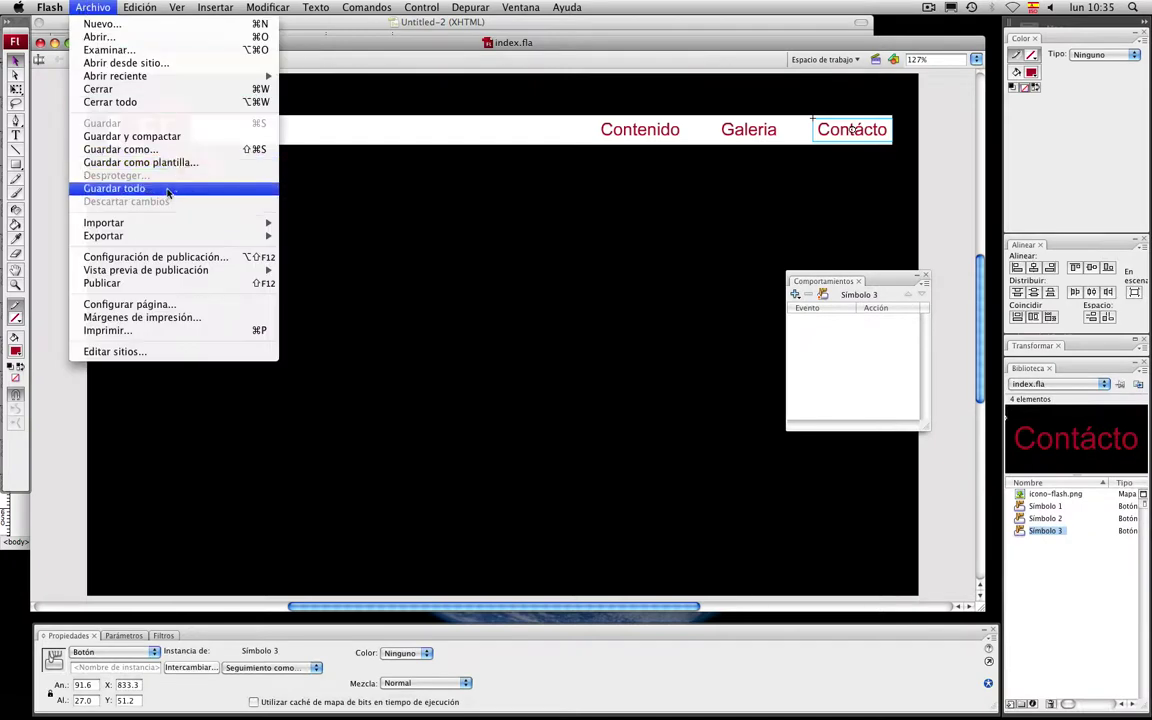
{"action": "left_click", "coordinate": [150, 147]}
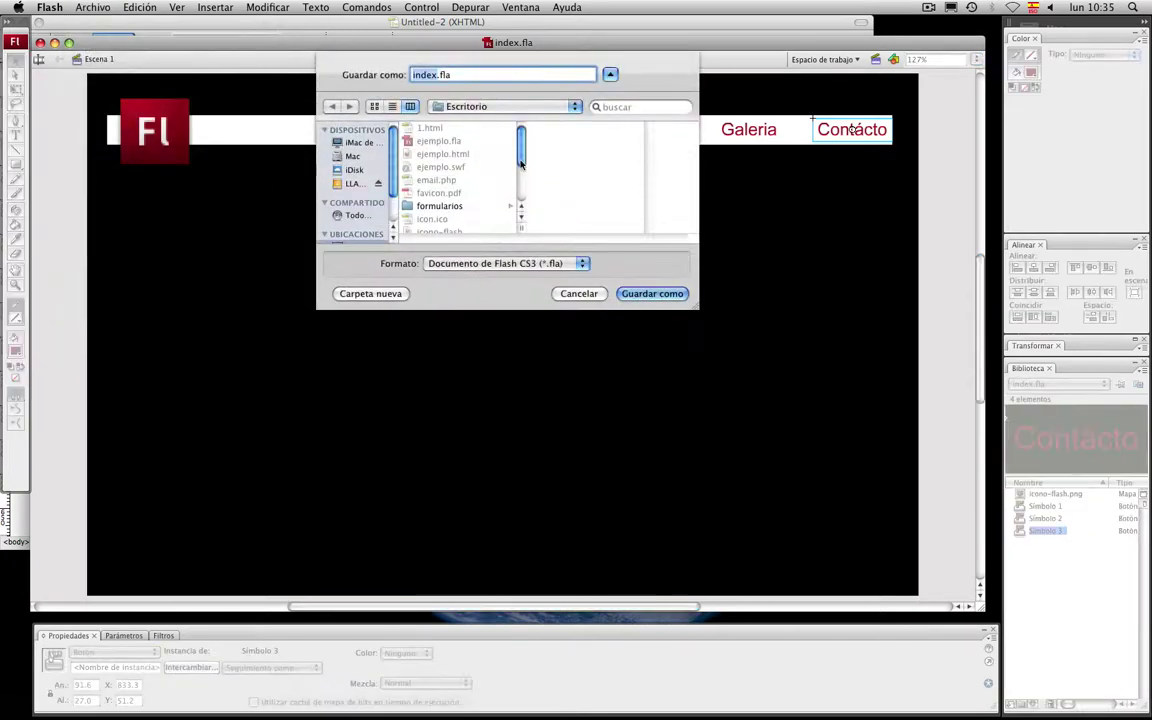
{"action": "scroll", "coordinate": [500, 190], "scroll_direction": "down", "scroll_amount": 3}
{"action": "left_click", "coordinate": [438, 228]}
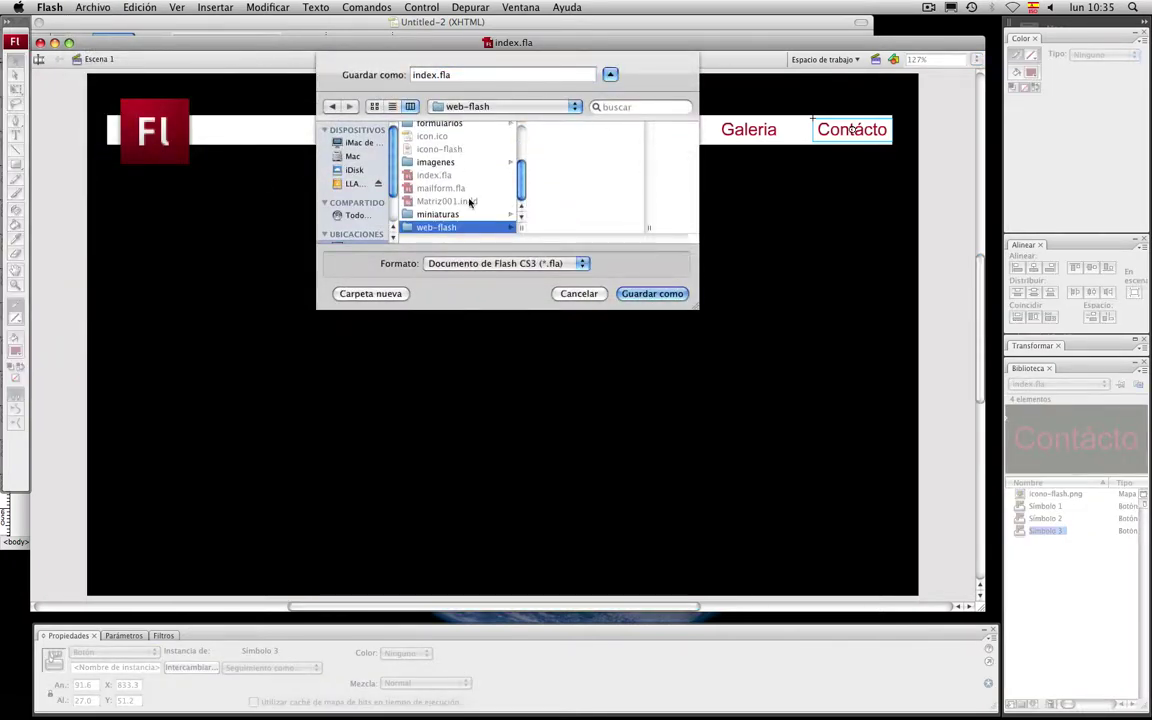
{"action": "left_click", "coordinate": [660, 293]}
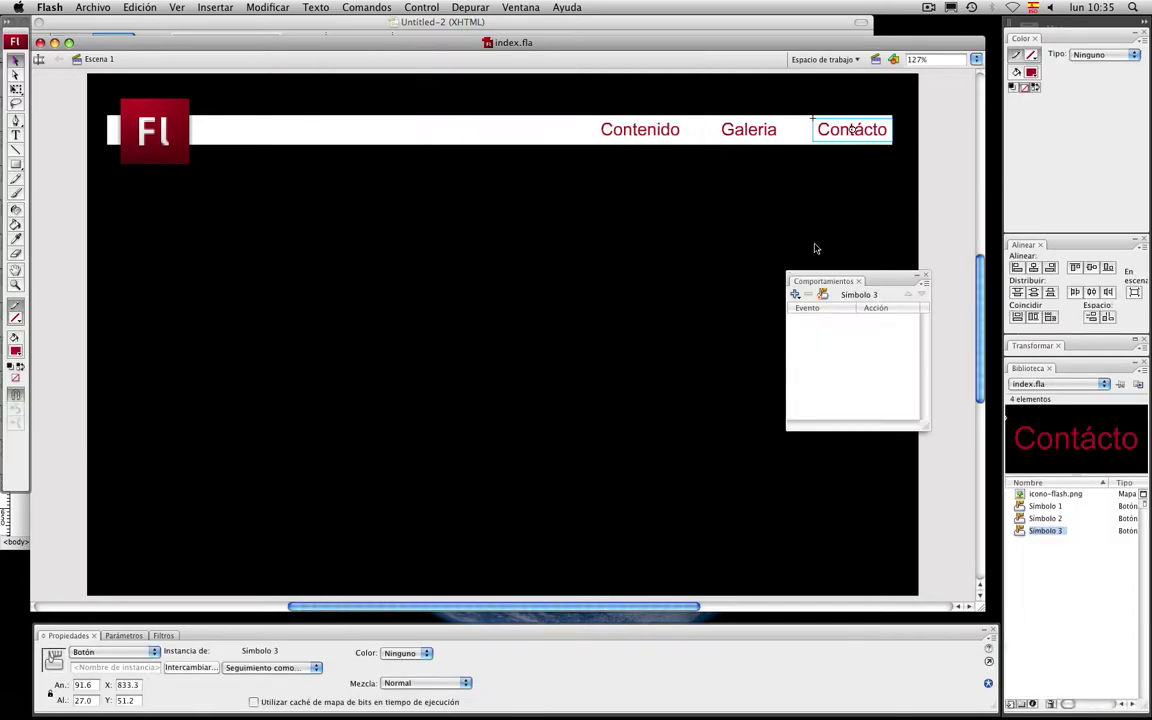
{"action": "left_click", "coordinate": [923, 203]}
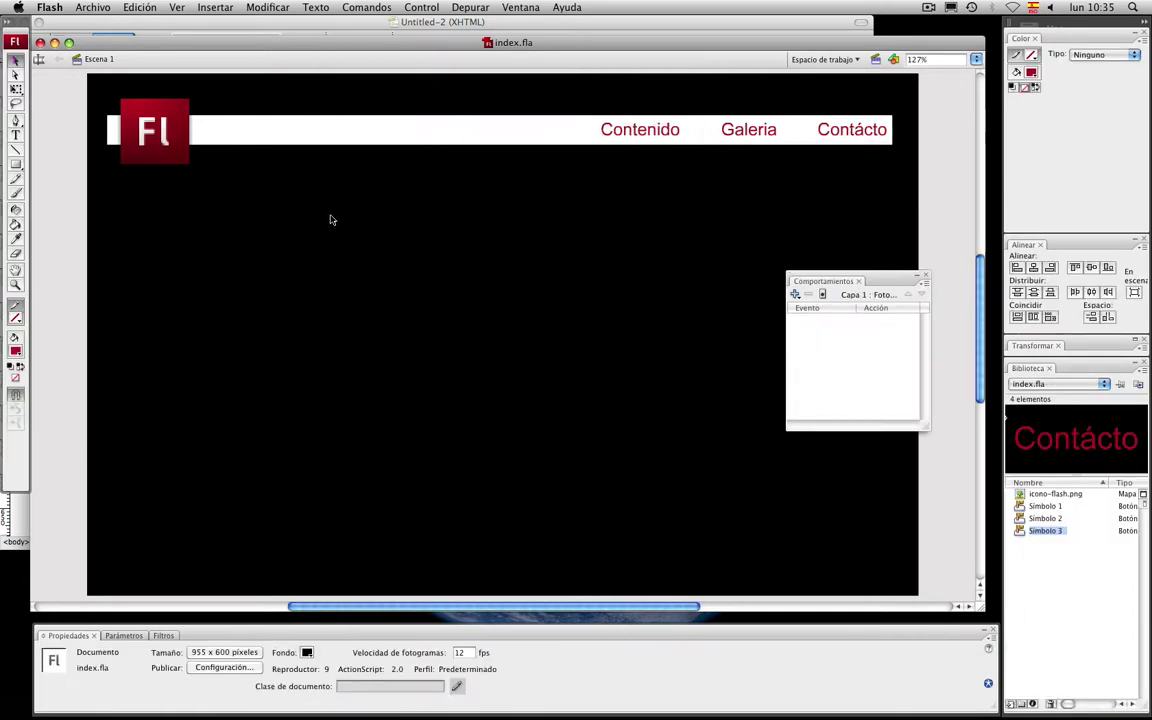
Show the timeline and copy the white header bar, undoing its trial deletion first
{"action": "left_click", "coordinate": [38, 58]}
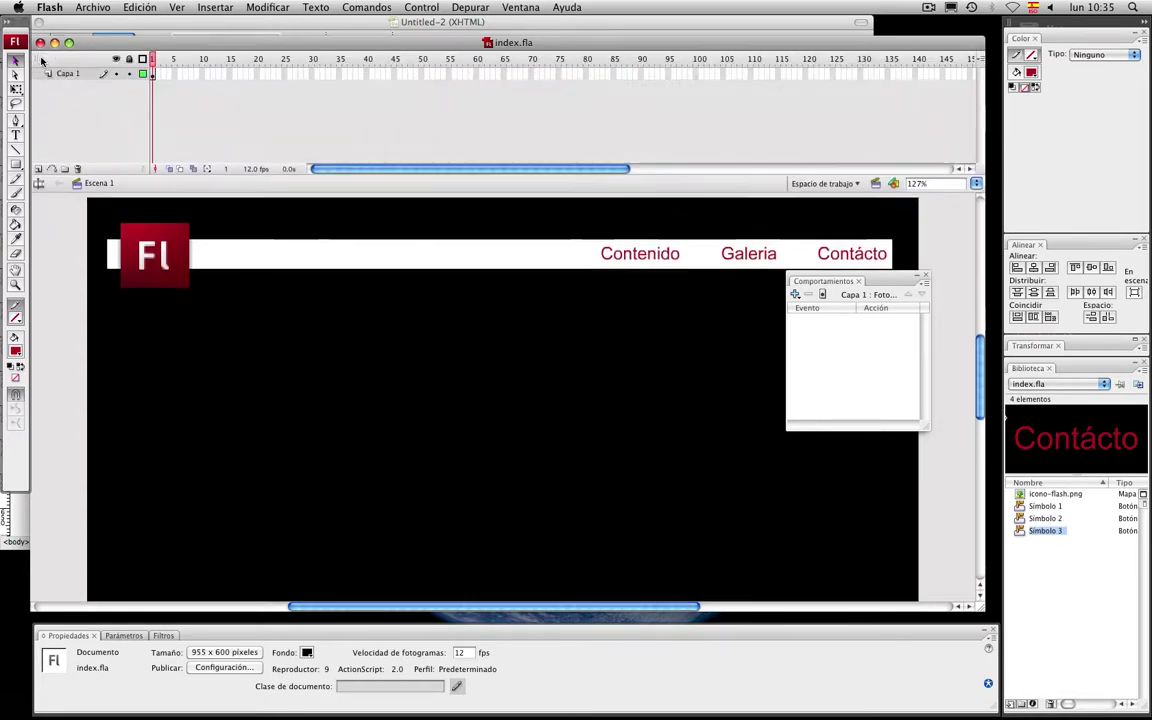
{"action": "left_click", "coordinate": [308, 169]}
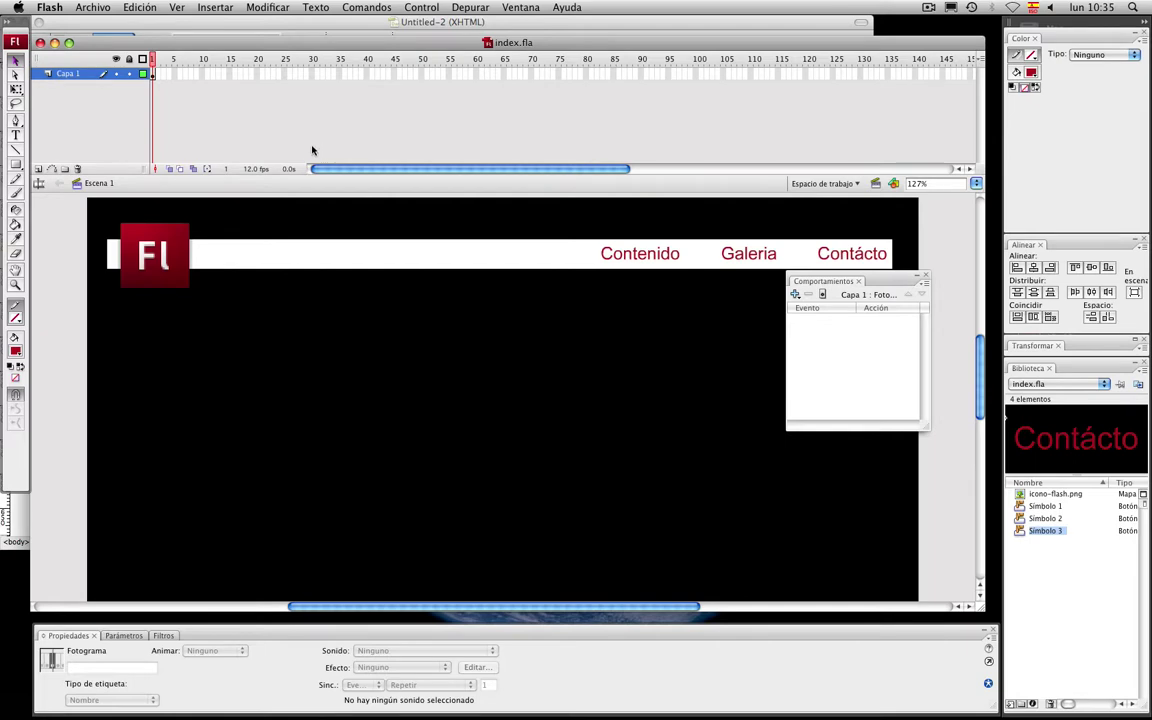
{"action": "left_click", "coordinate": [299, 250]}
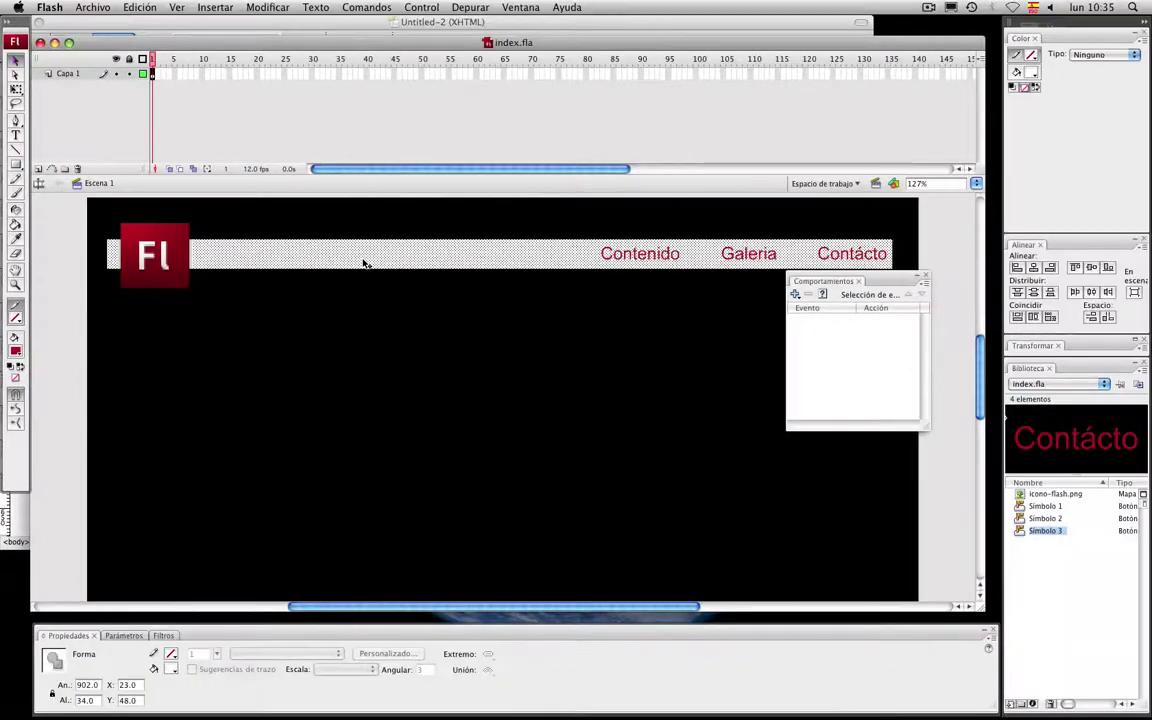
{"action": "key", "text": "Delete"}
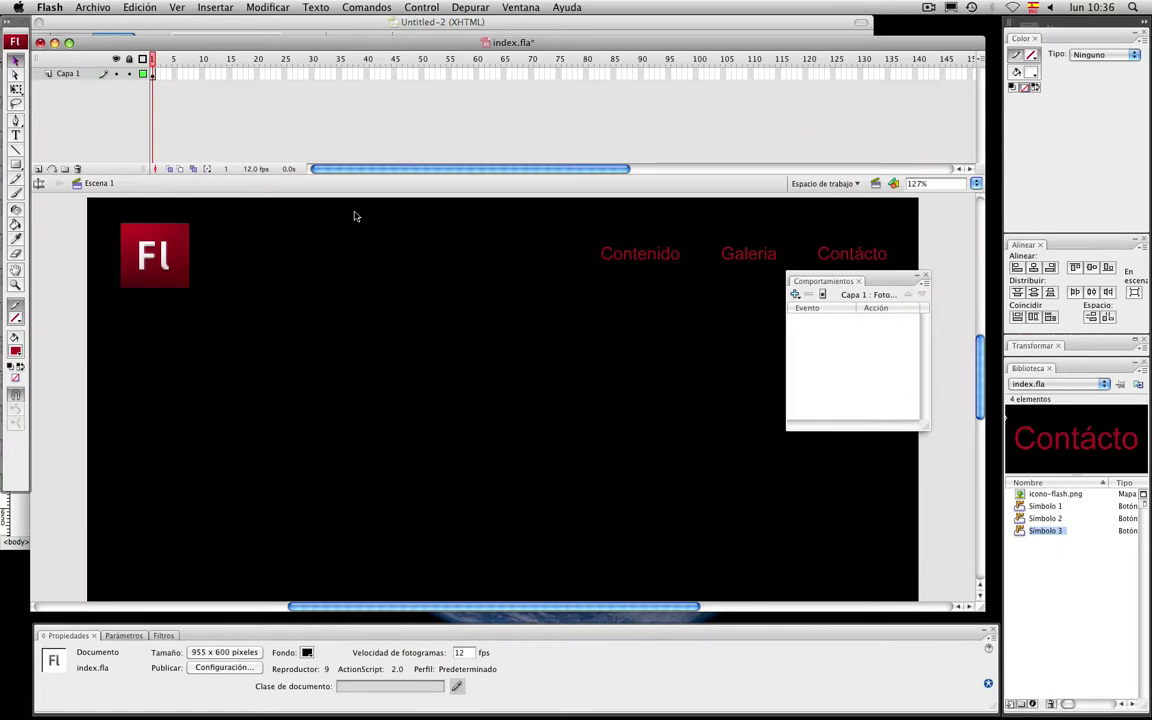
{"action": "key", "text": "super+z"}
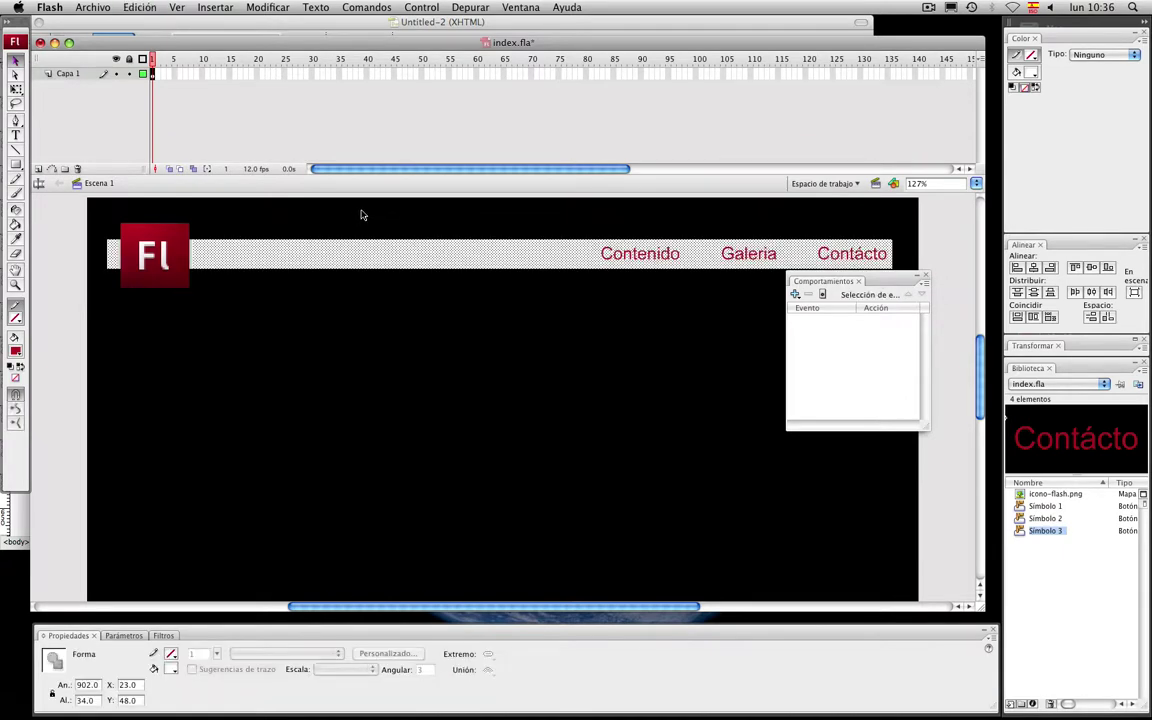
{"action": "key", "text": "super+c"}
Add a new layer above Capa 1 and paste the white bar in place on a keyframe at frame 5
{"action": "left_click", "coordinate": [51, 169]}
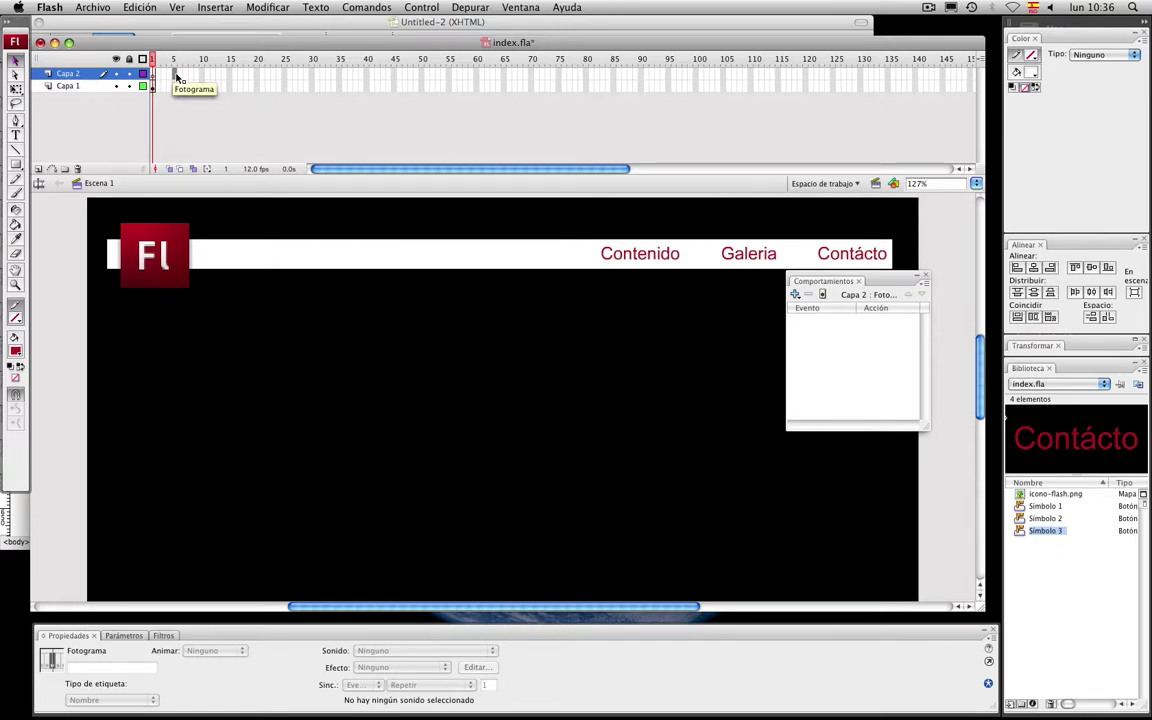
{"action": "left_click", "coordinate": [175, 76]}
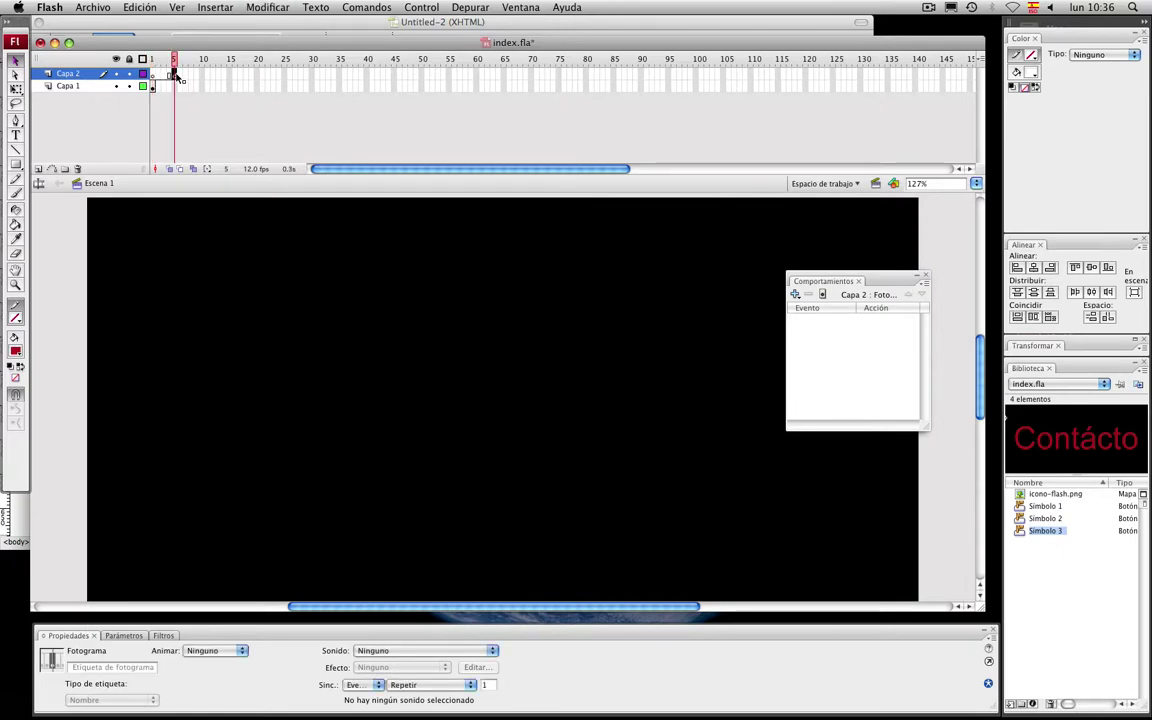
{"action": "key", "text": "super+shift+v"}
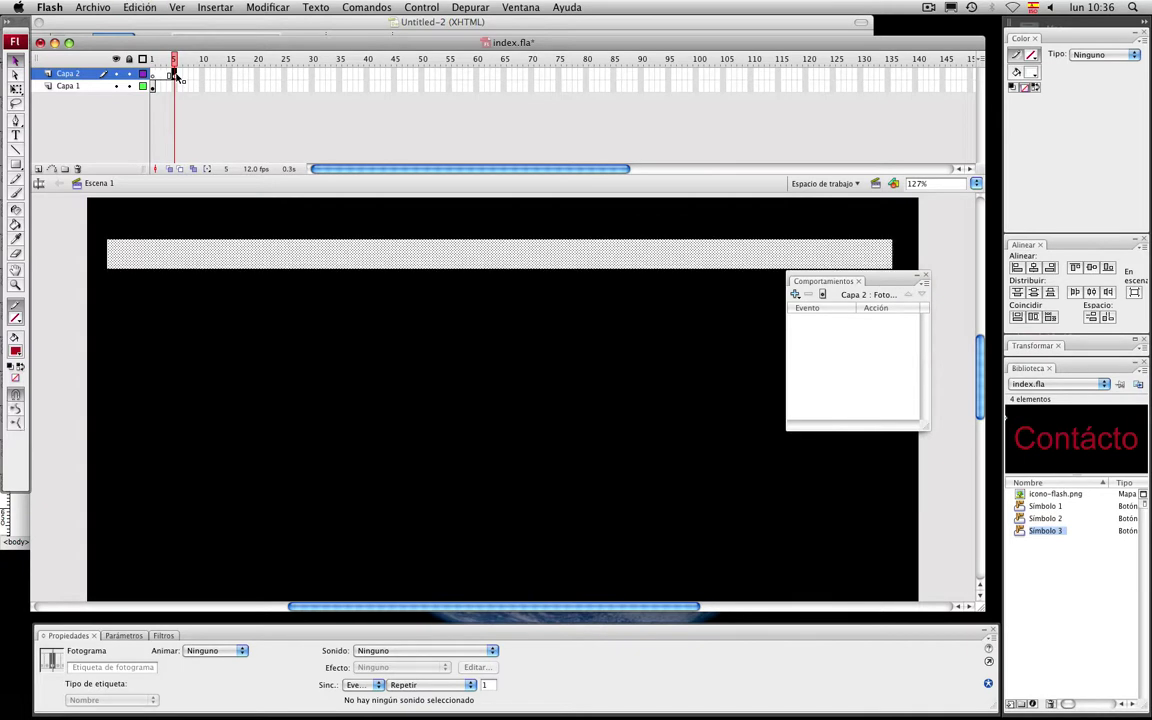
{"action": "left_click", "coordinate": [141, 8]}
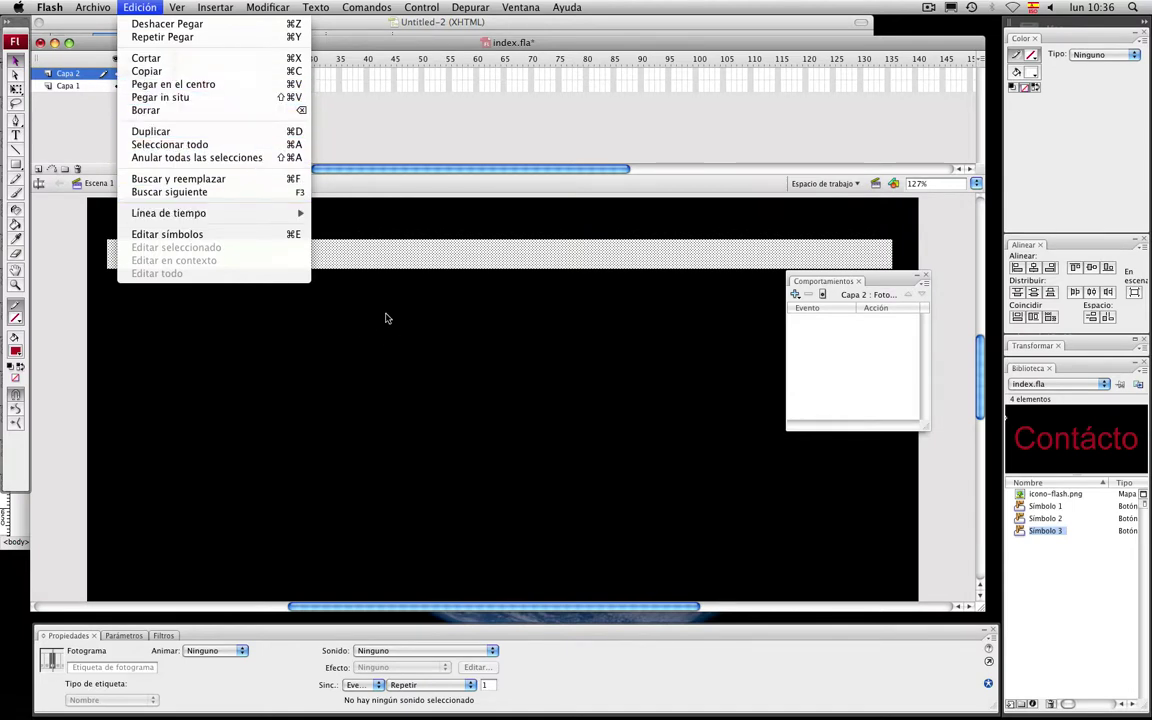
{"action": "left_click", "coordinate": [405, 280]}
{"action": "left_click", "coordinate": [177, 80]}
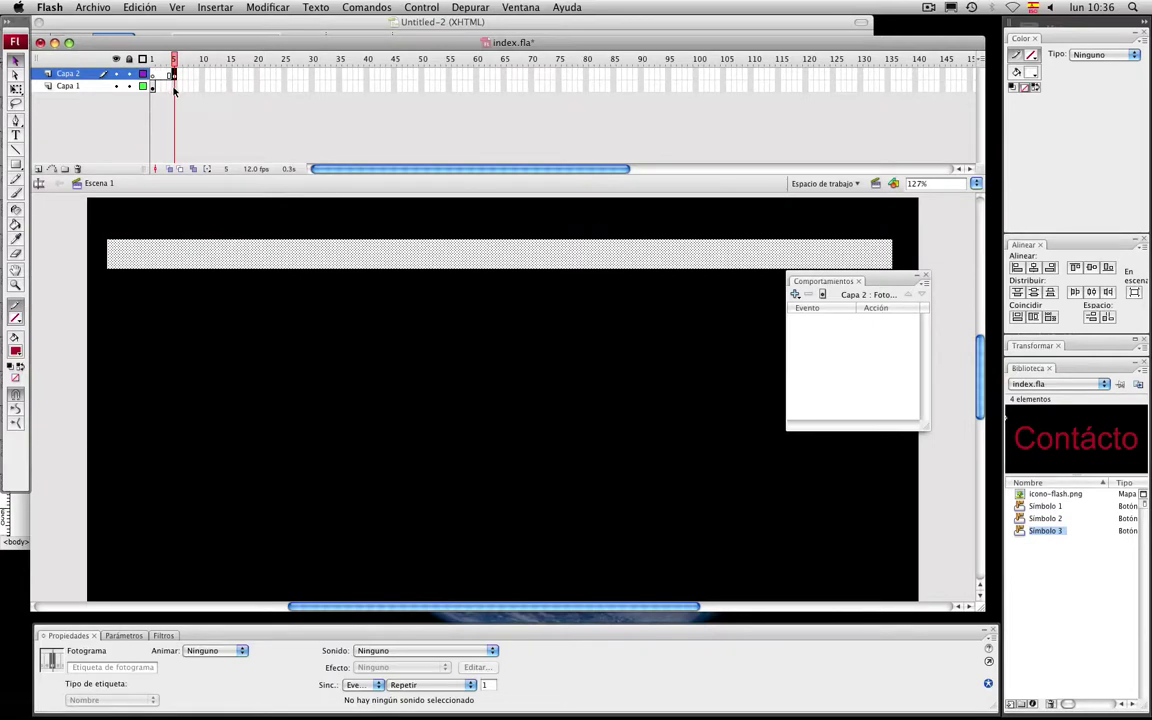
Extend Capa 1 to frame 5 and move Capa 2 beneath it so the logo and menu lie over the bar
{"action": "left_click", "coordinate": [174, 87]}
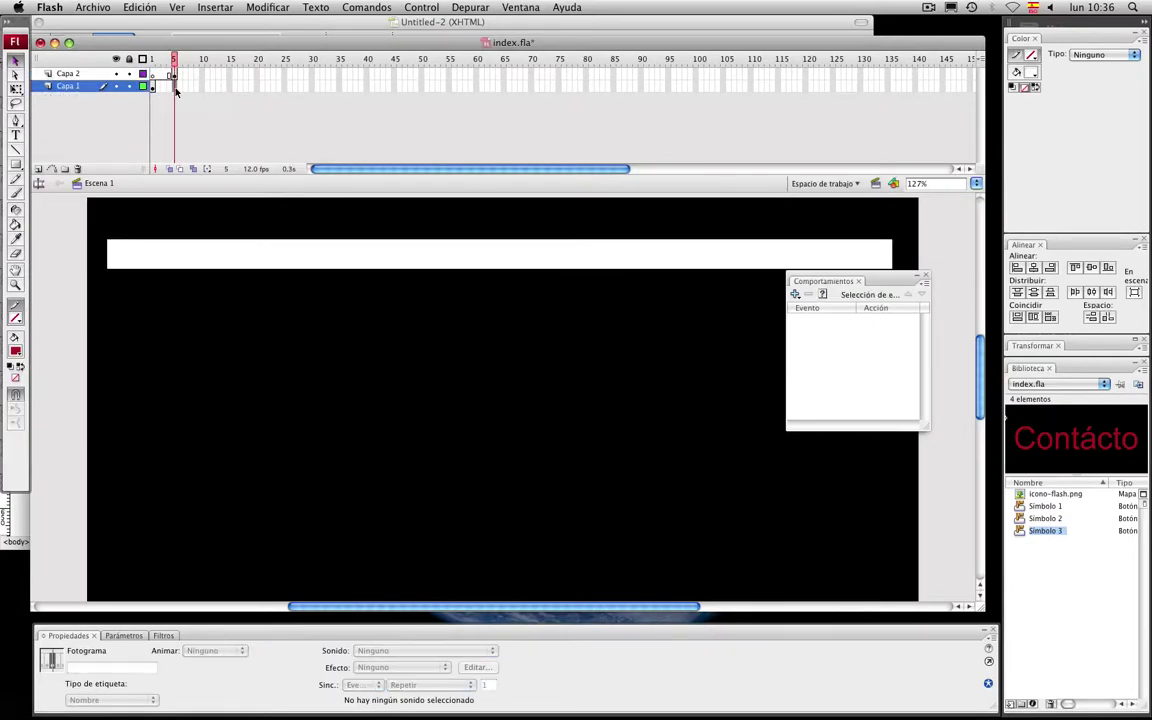
{"action": "key", "text": "super+v"}
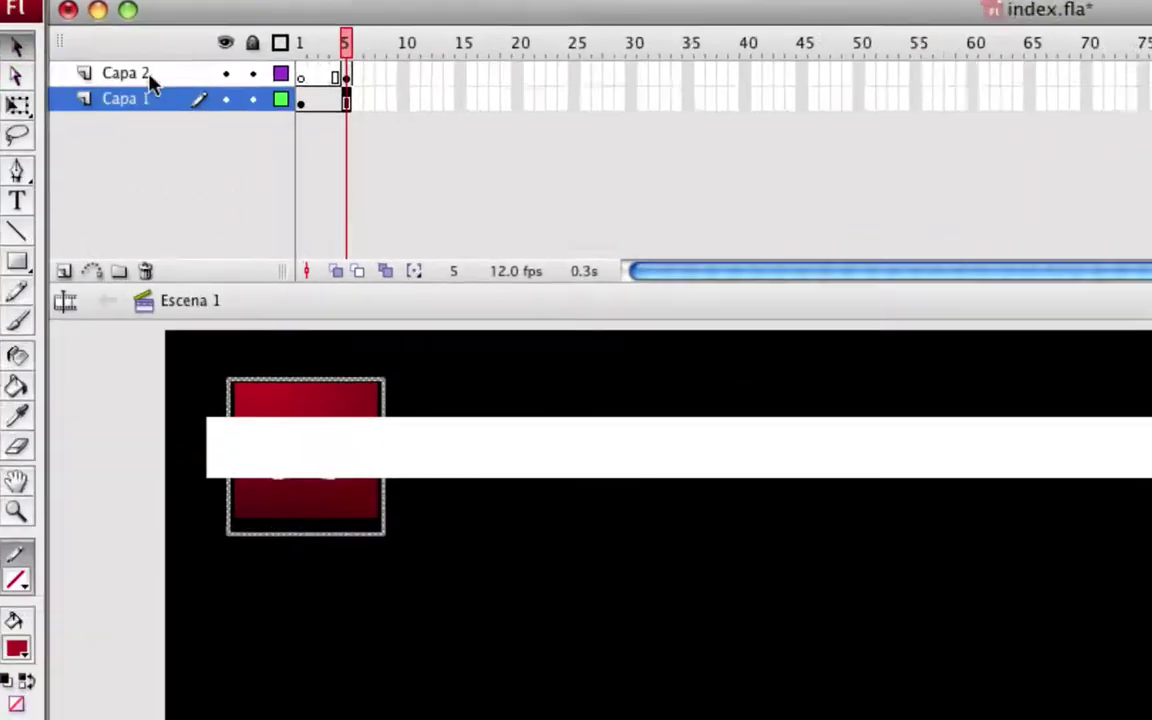
{"action": "left_click", "coordinate": [149, 82]}
{"action": "left_click_drag", "start_coordinate": [163, 84], "coordinate": [170, 147]}
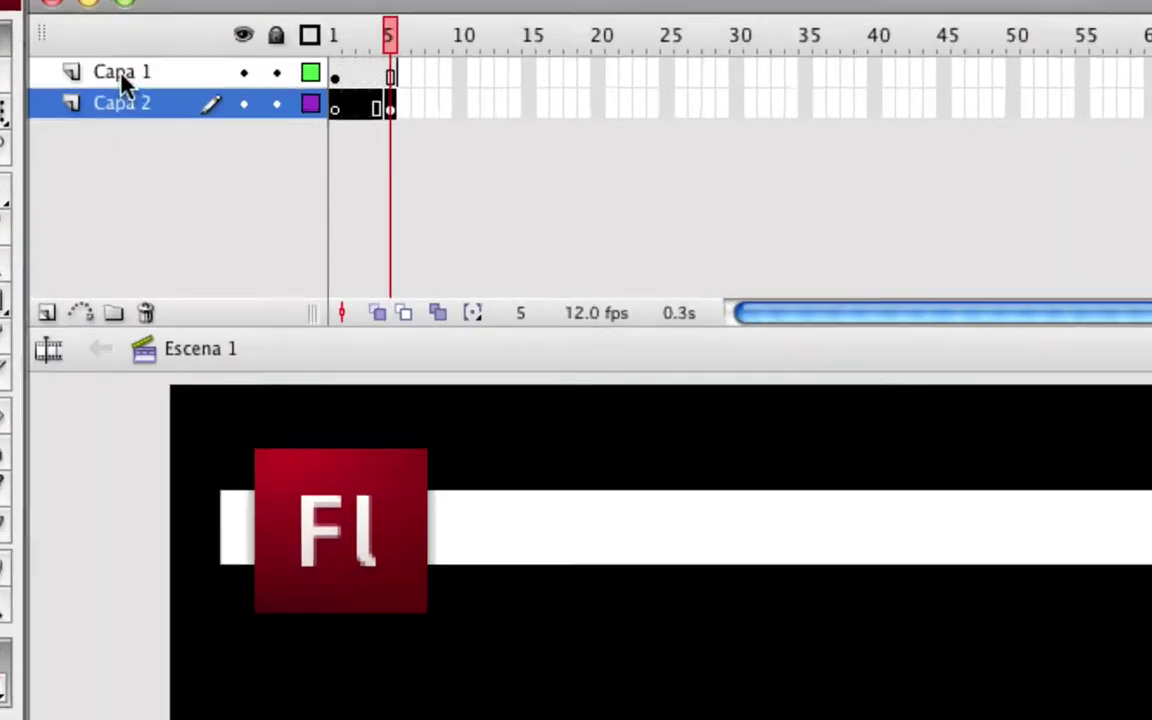
Rename the Capa 1 layer as botones
{"action": "left_click", "coordinate": [123, 79]}
{"action": "double_click", "coordinate": [121, 77]}
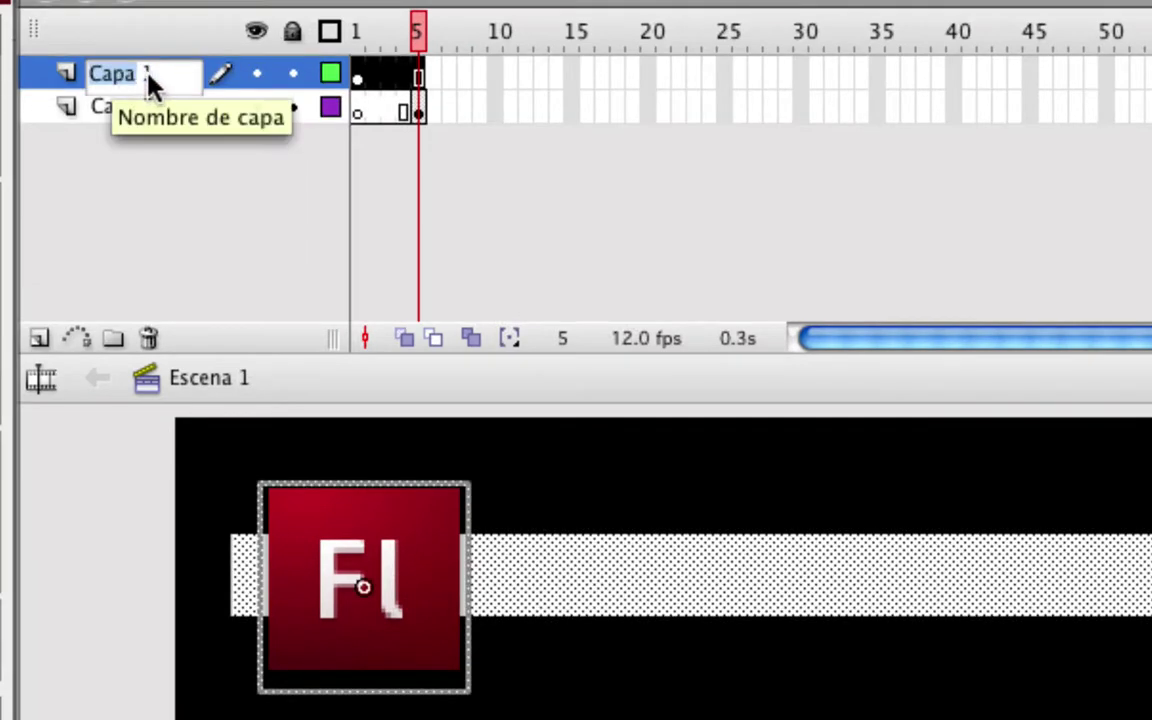
{"action": "type", "text": "b"}
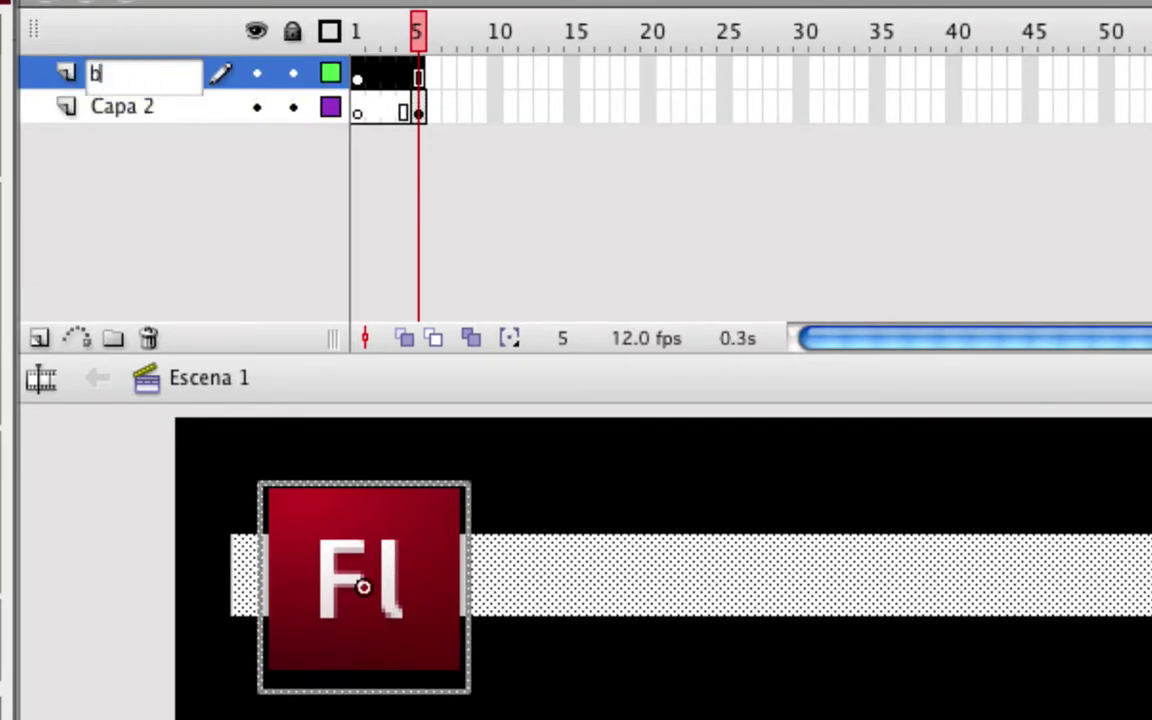
{"action": "type", "text": "otones"}
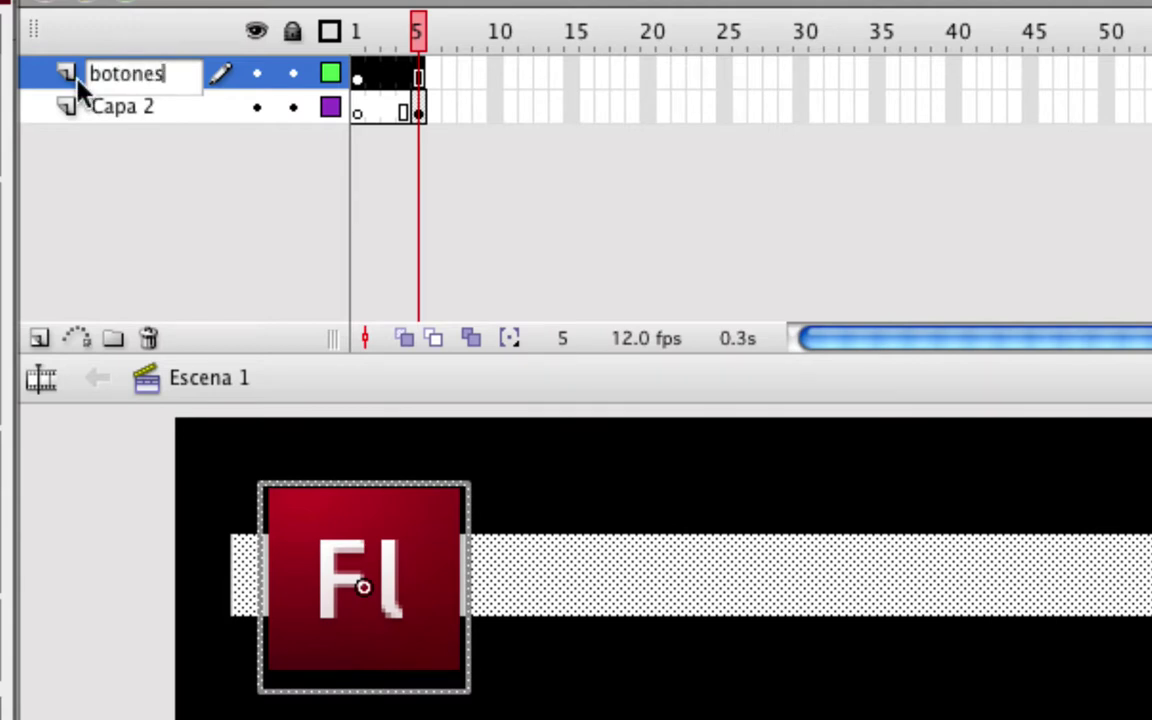
{"action": "key", "text": "Return"}
Rename the Capa 2 layer as franja blanca
{"action": "double_click", "coordinate": [108, 104]}
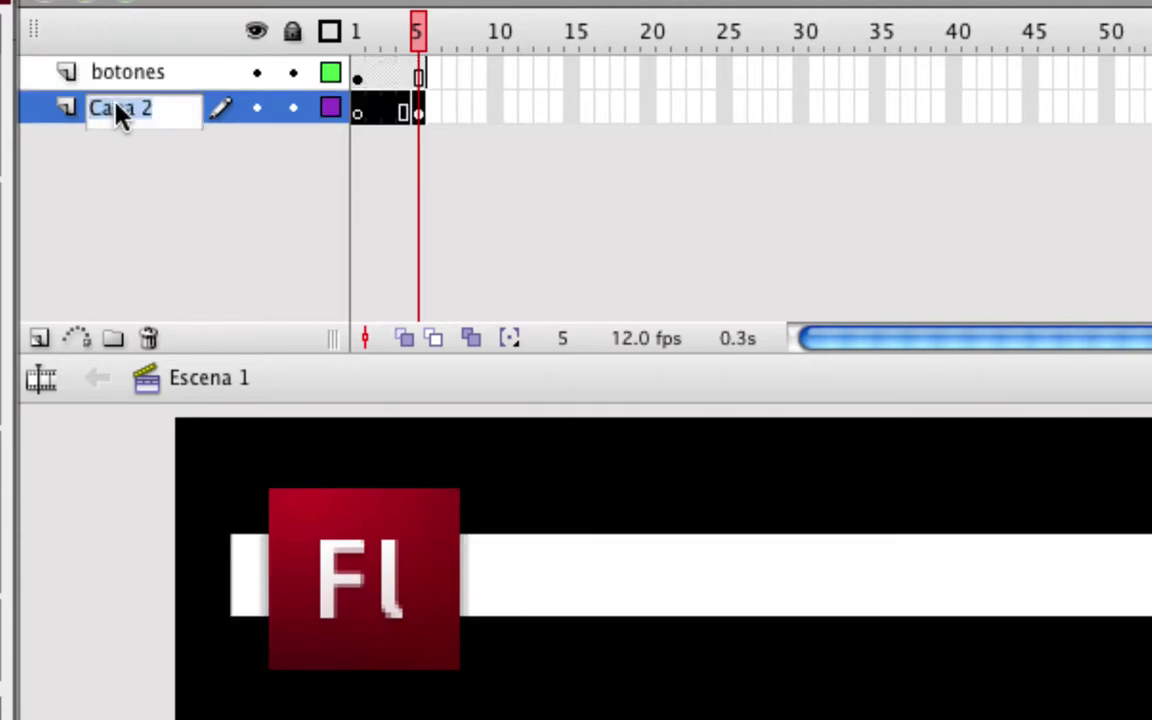
{"action": "type", "text": "franja blanca"}
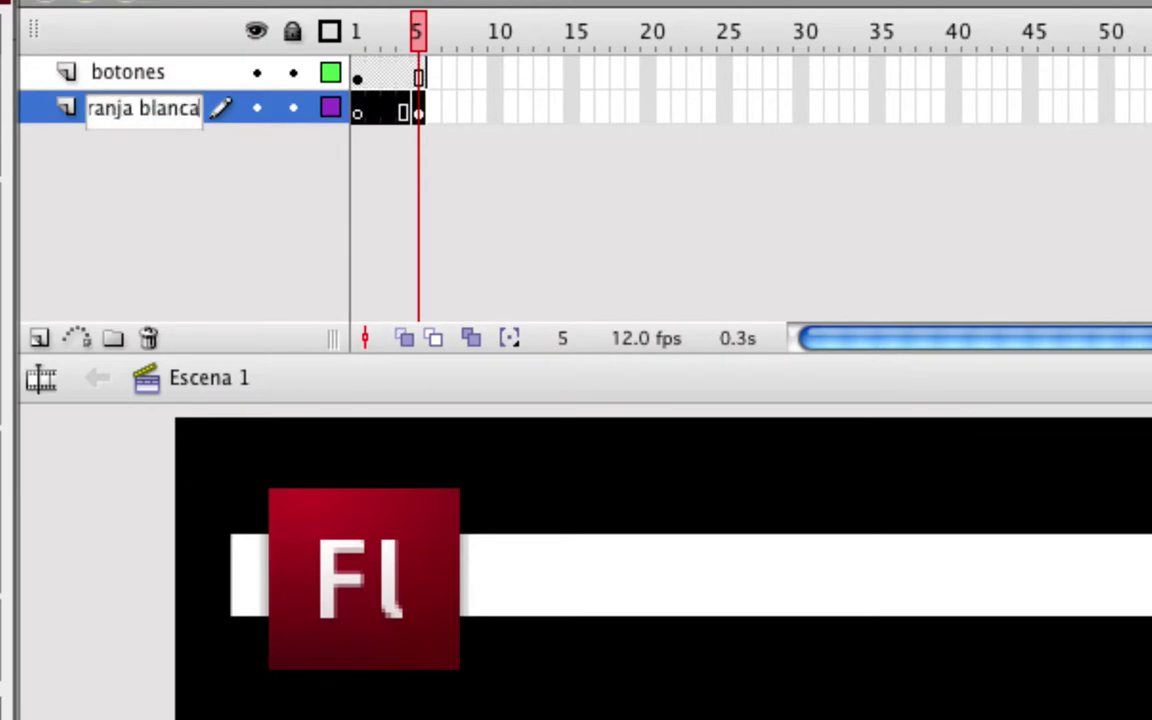
{"action": "key", "text": "Return"}
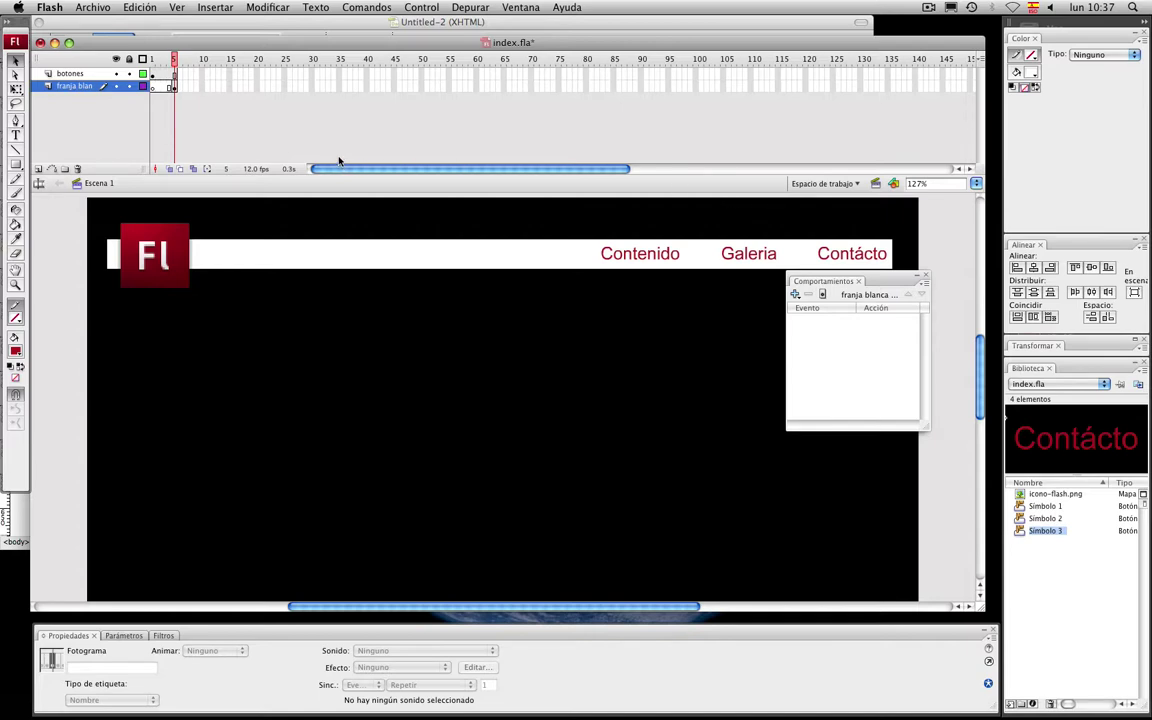
Create a shape tween (interpolación de forma) from frame 5 of the franja blanca layer
{"action": "key", "text": "super+minus"}
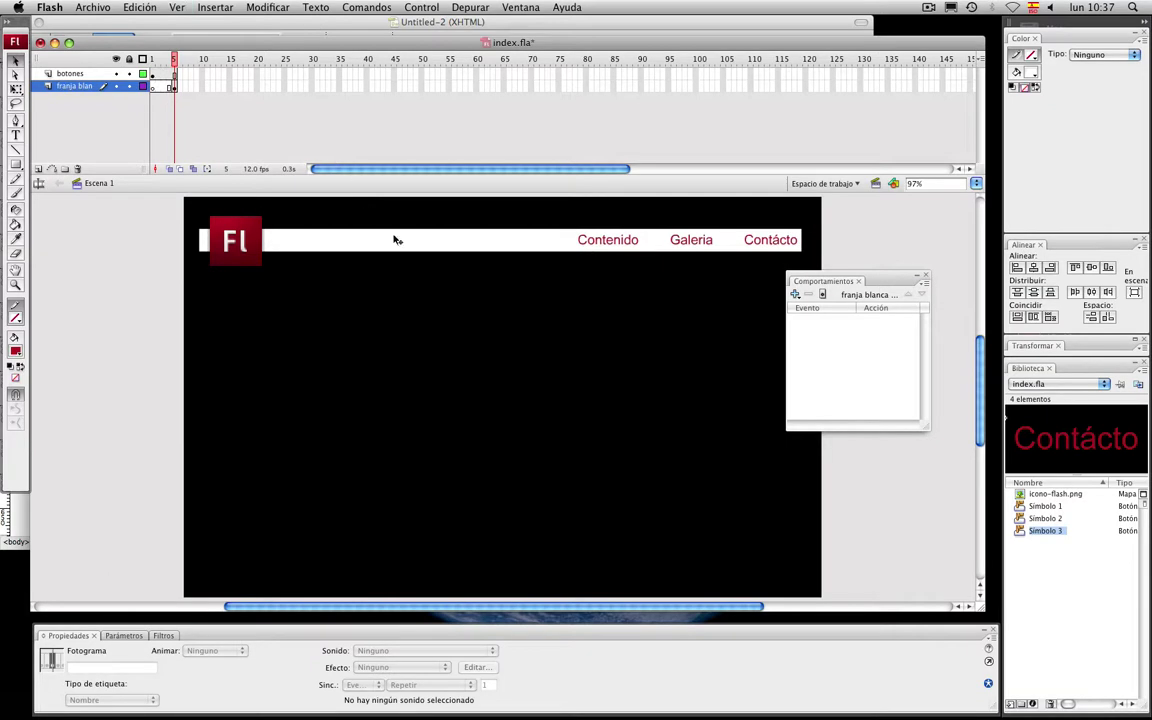
{"action": "right_click", "coordinate": [176, 90]}
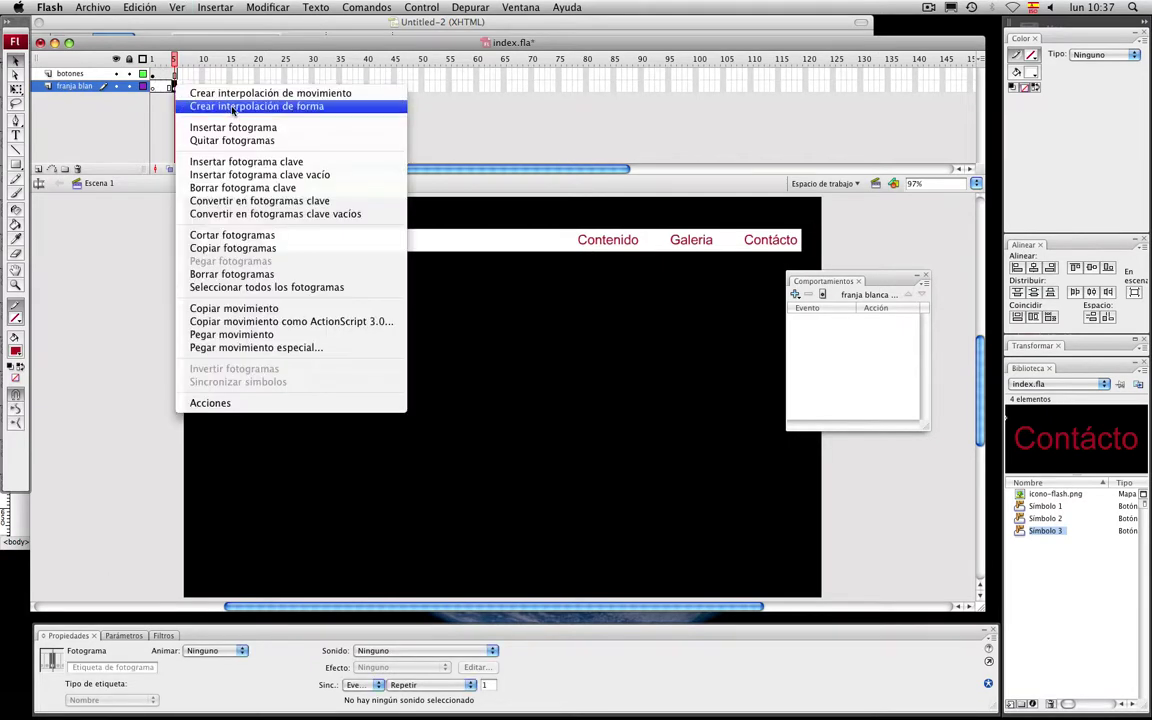
{"action": "left_click", "coordinate": [282, 106]}
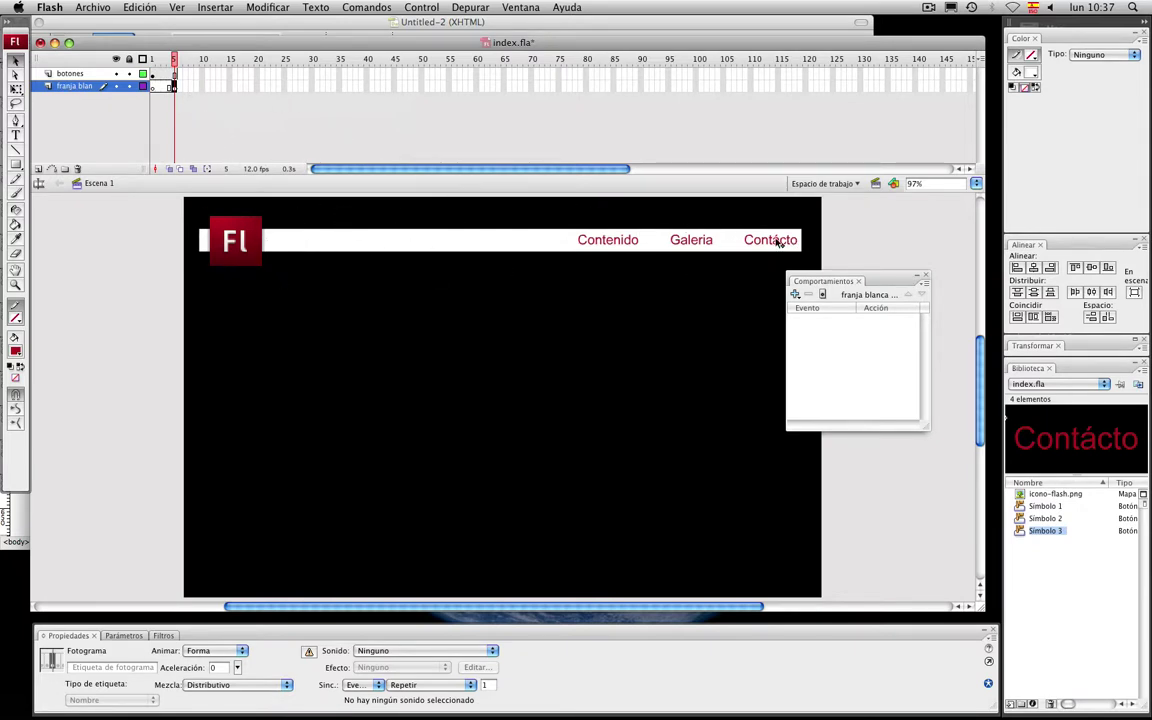
{"action": "left_click", "coordinate": [188, 107]}
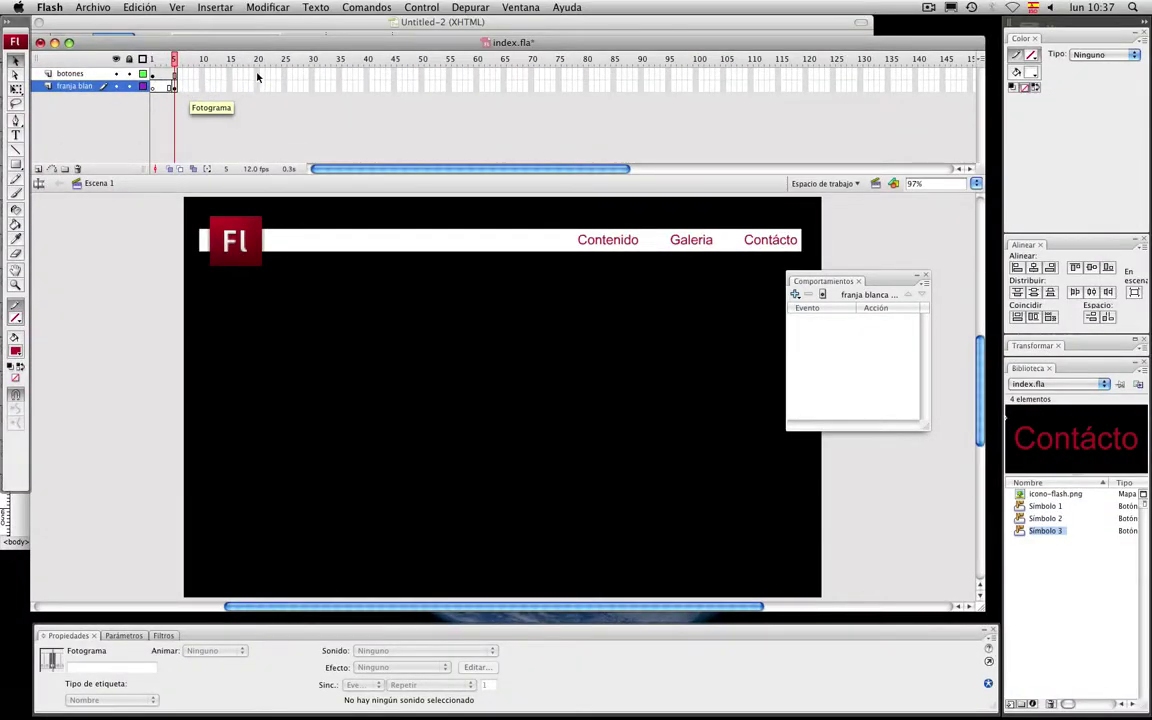
Insert a keyframe at frame 20 of the franja blanca layer and stretch the white bar down to about 541 px high
{"action": "left_click", "coordinate": [257, 87]}
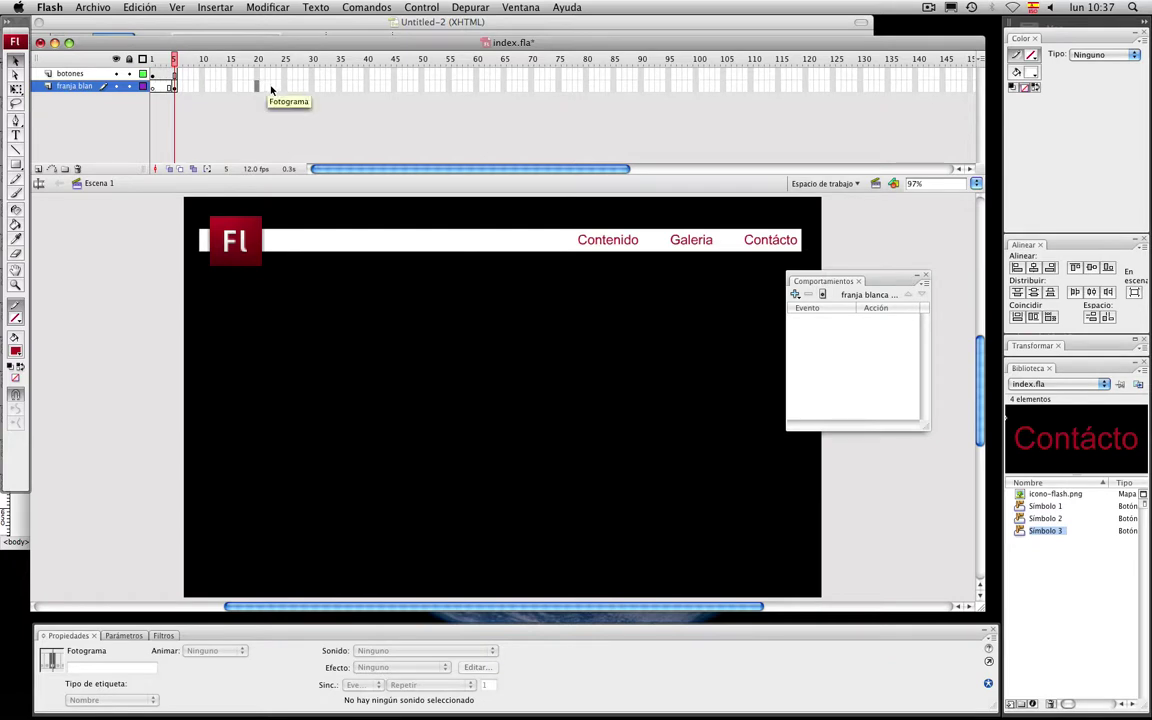
{"action": "key", "text": "F6"}
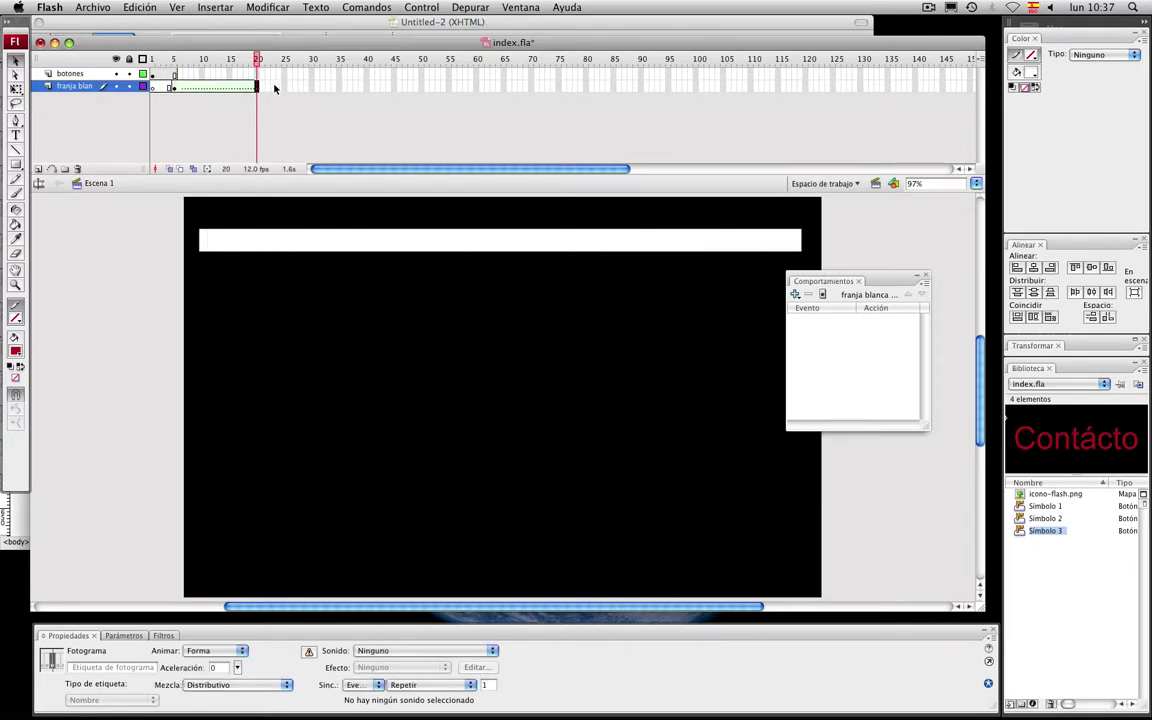
{"action": "key", "text": "super+b"}
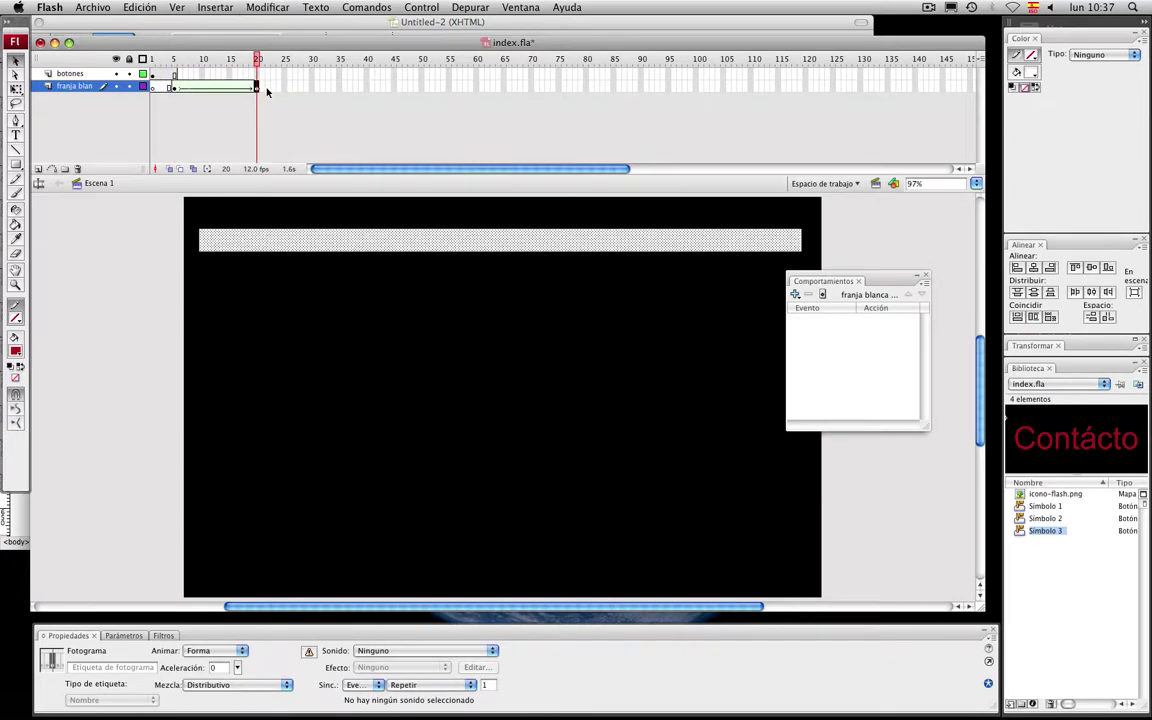
{"action": "left_click", "coordinate": [18, 88]}
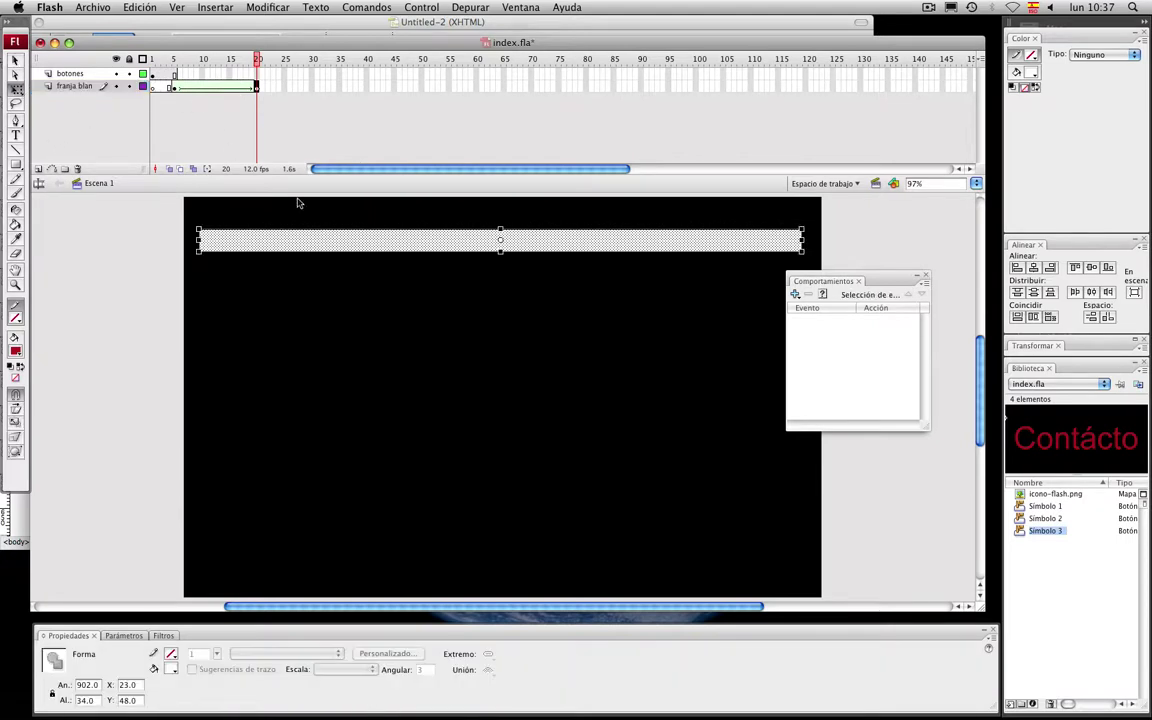
{"action": "left_click_drag", "start_coordinate": [501, 254], "coordinate": [550, 593]}
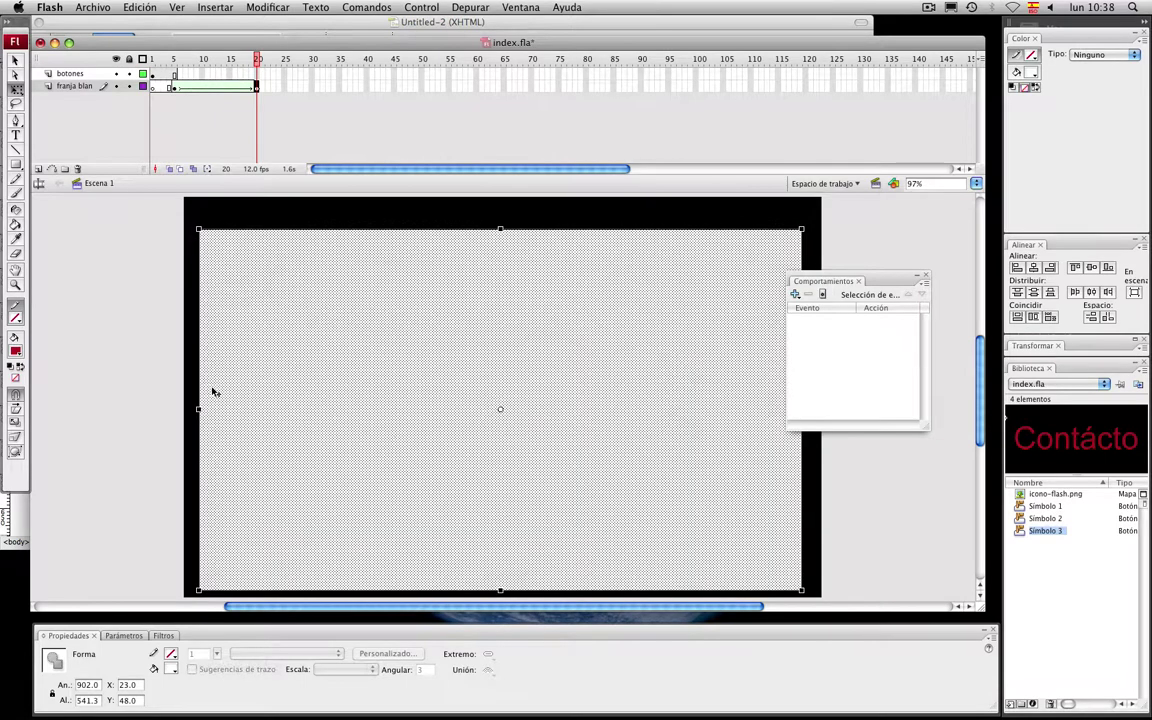
Preview the white bar's shape tween between frames 5 and 20
{"action": "left_click", "coordinate": [159, 342]}
{"action": "key", "text": "Return"}
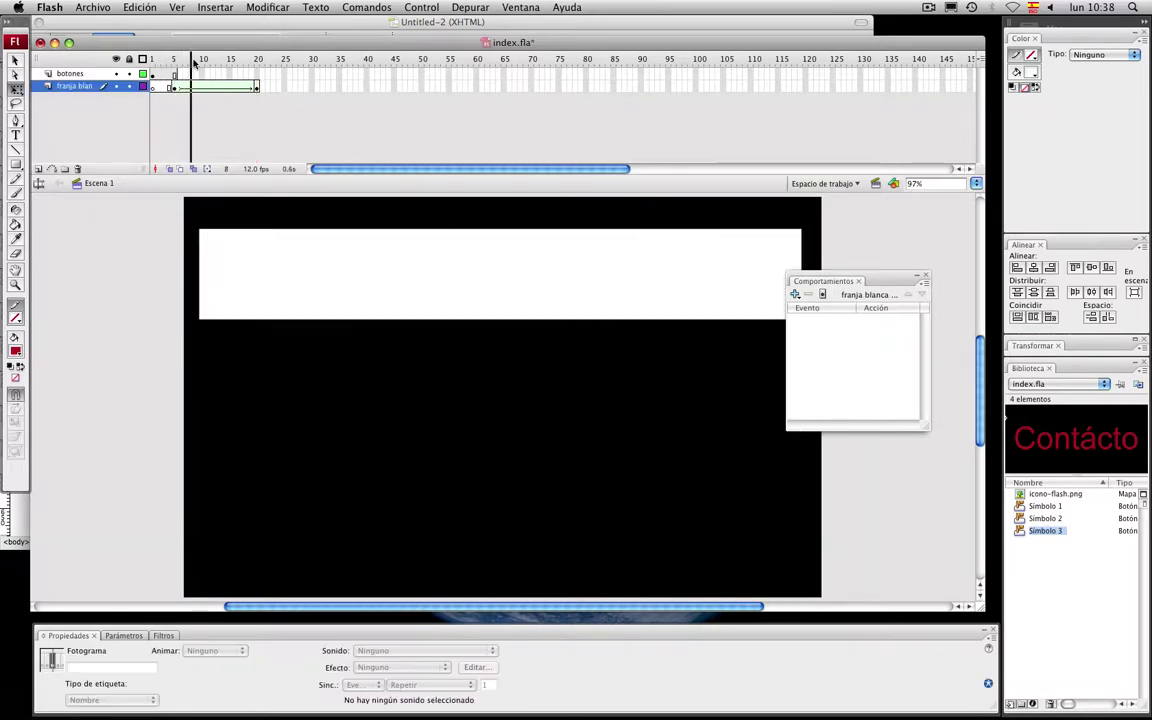
{"action": "key", "text": "Return"}
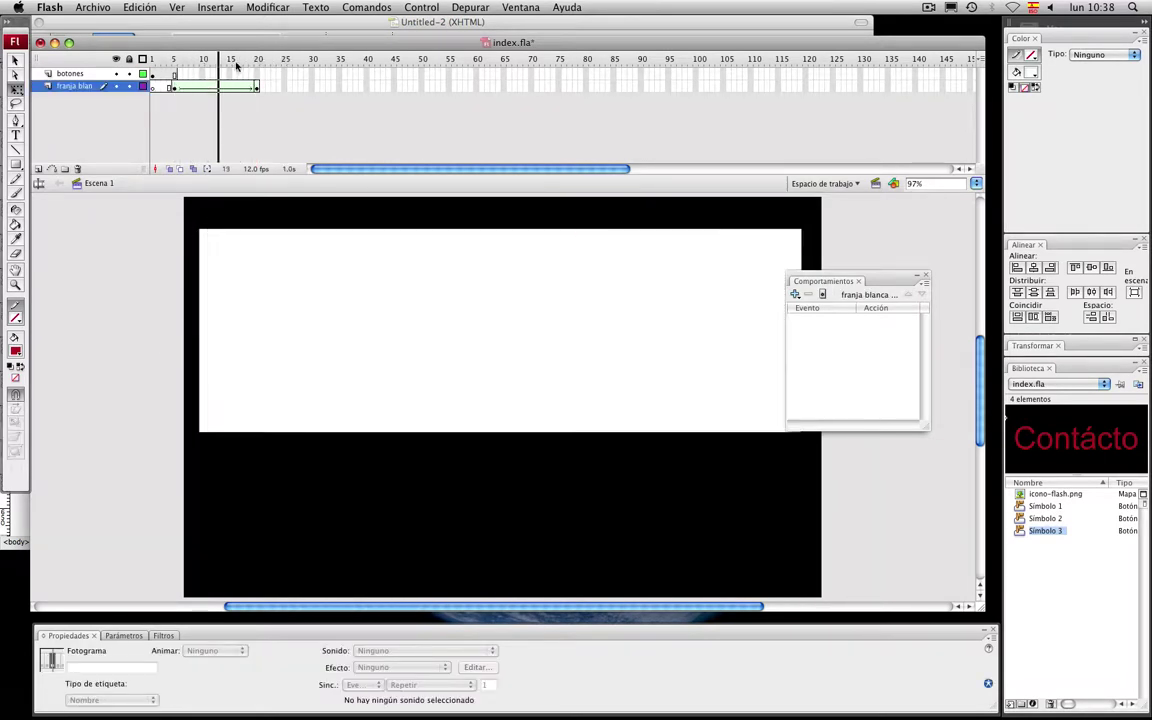
Extend the botones layer to frame 20 and scrub through the animation with the logo and menu over it
{"action": "left_click", "coordinate": [258, 77]}
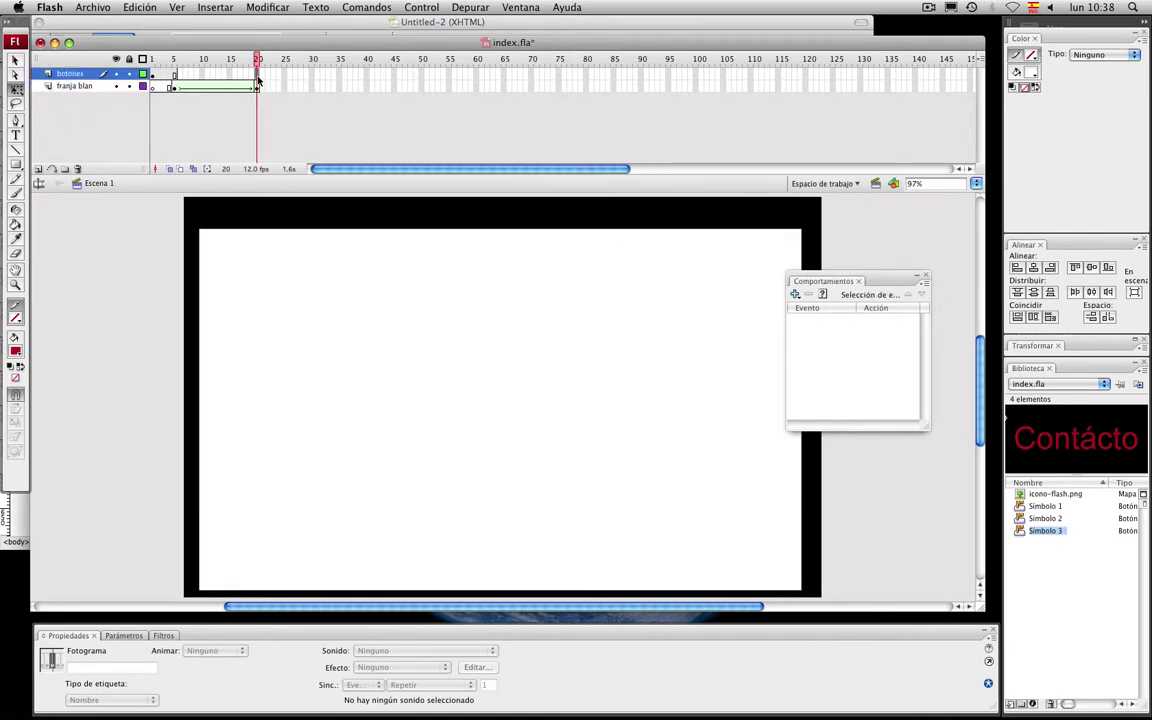
{"action": "left_click", "coordinate": [258, 77]}
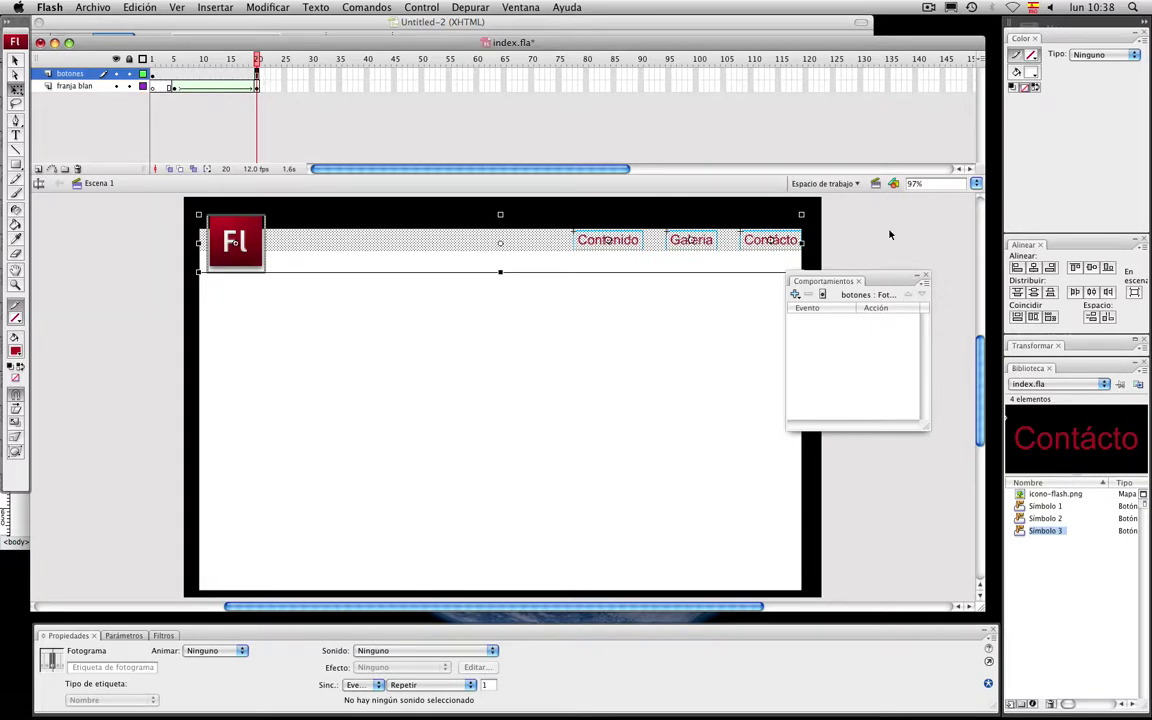
{"action": "left_click", "coordinate": [746, 252]}
{"action": "left_click_drag", "start_coordinate": [153, 61], "coordinate": [256, 107]}
Add a stop(); action to frame 20 of the franja blanca layer
{"action": "left_click", "coordinate": [257, 87]}
{"action": "right_click", "coordinate": [257, 87]}
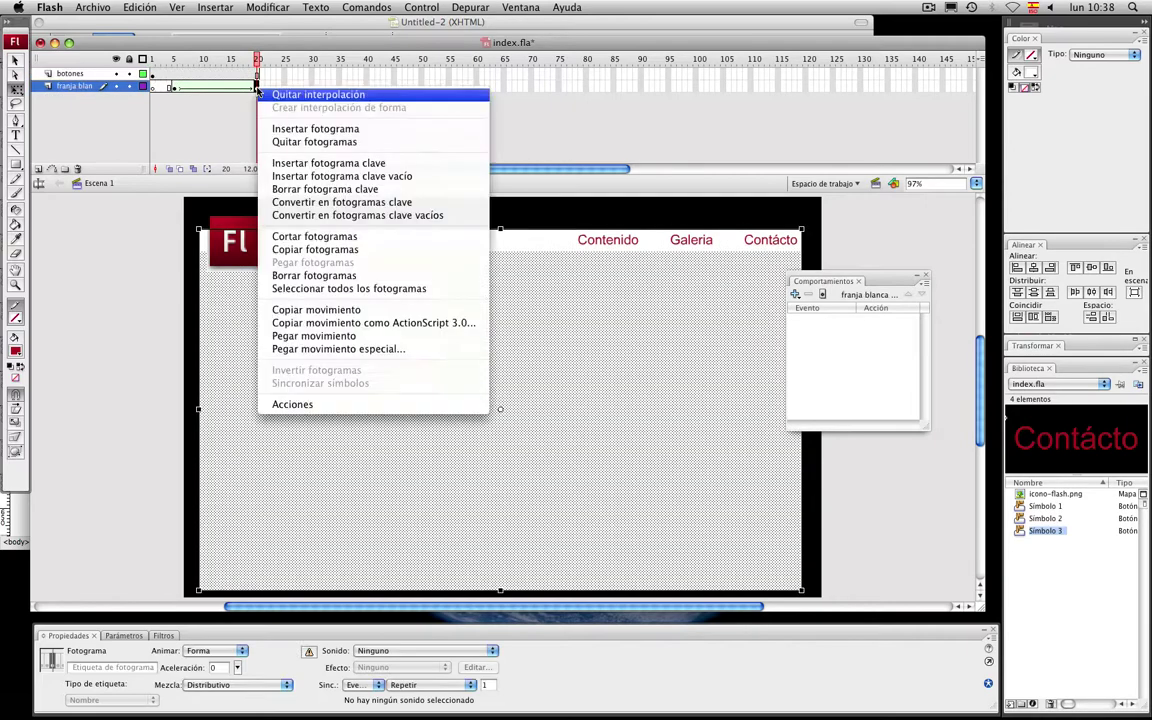
{"action": "left_click", "coordinate": [345, 409]}
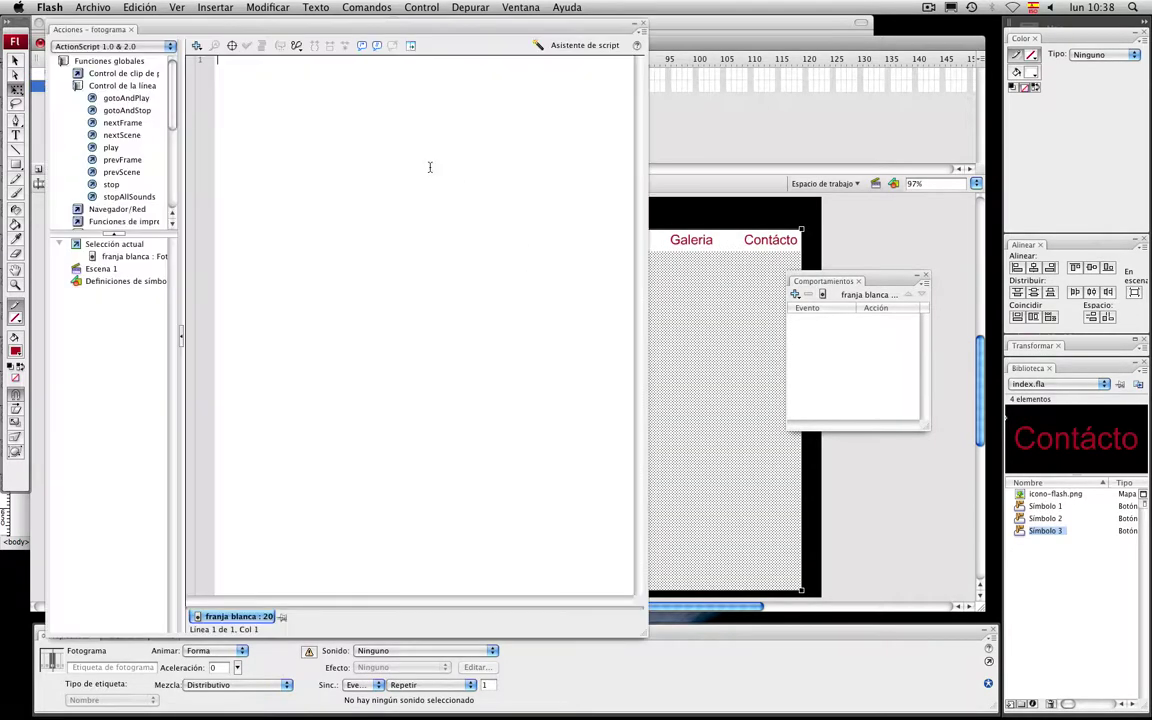
{"action": "double_click", "coordinate": [108, 185]}
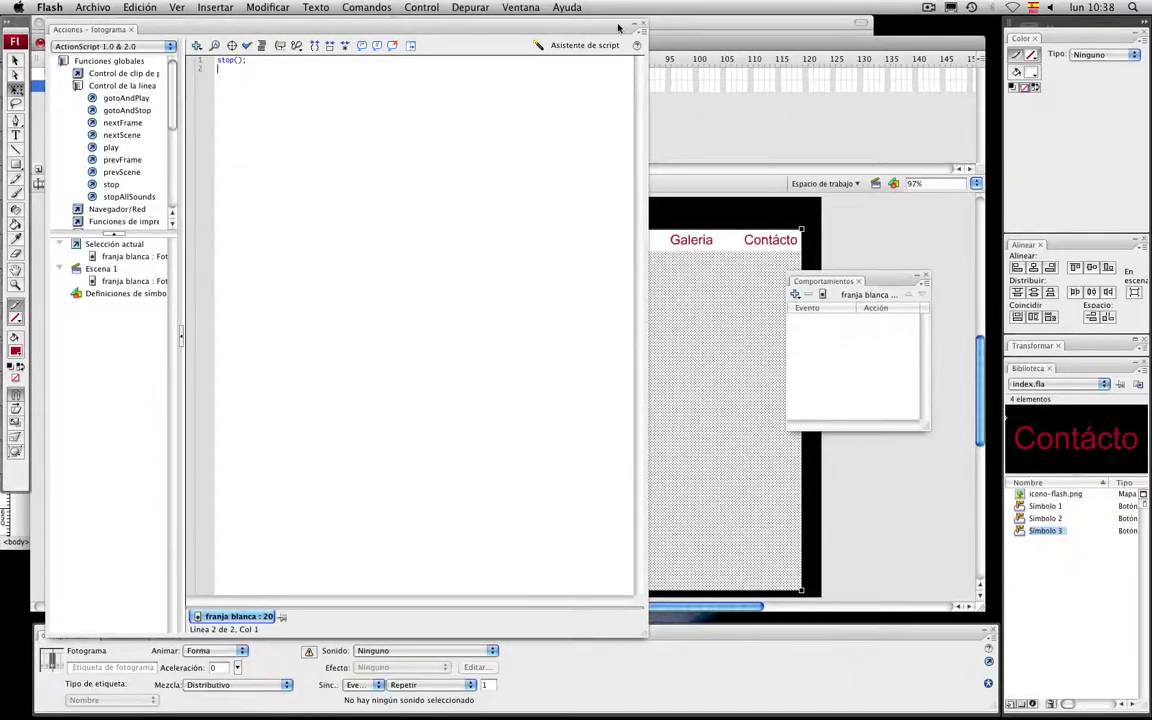
{"action": "left_click", "coordinate": [643, 27]}
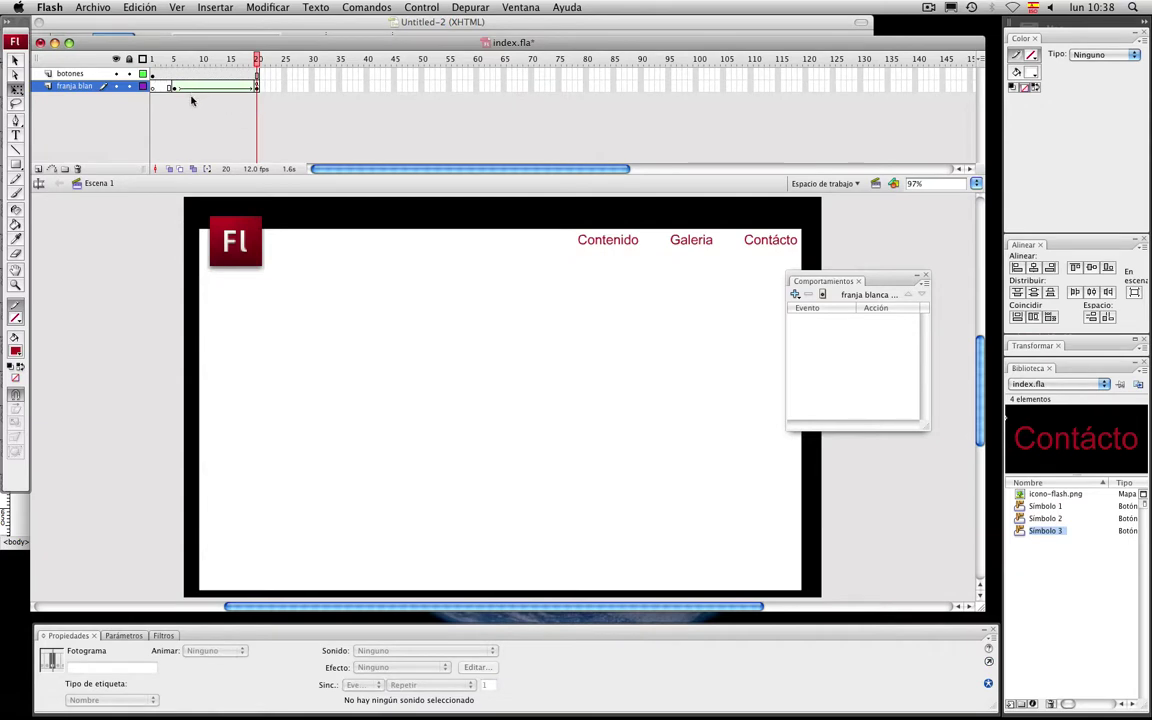
Copy the shape tween frames 5 to 20 of the franja blanca layer
{"action": "left_click_drag", "start_coordinate": [178, 88], "coordinate": [257, 88]}
{"action": "left_click", "coordinate": [165, 84]}
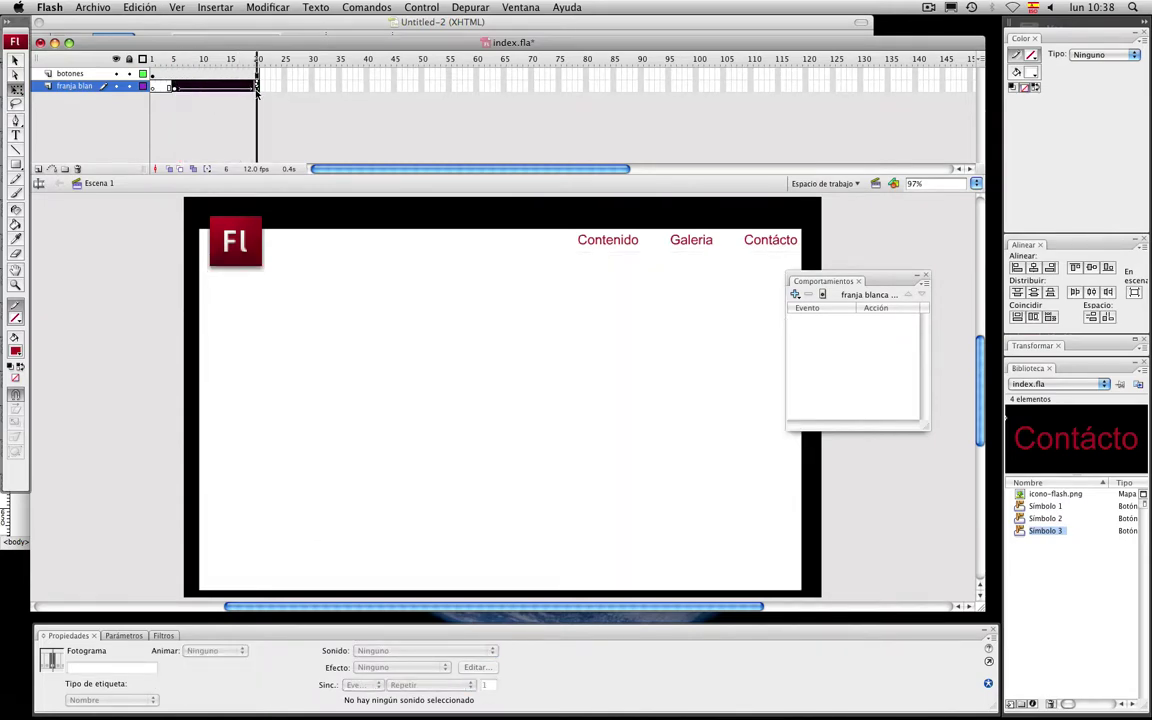
{"action": "left_click", "coordinate": [257, 88]}
{"action": "left_click", "coordinate": [257, 88]}
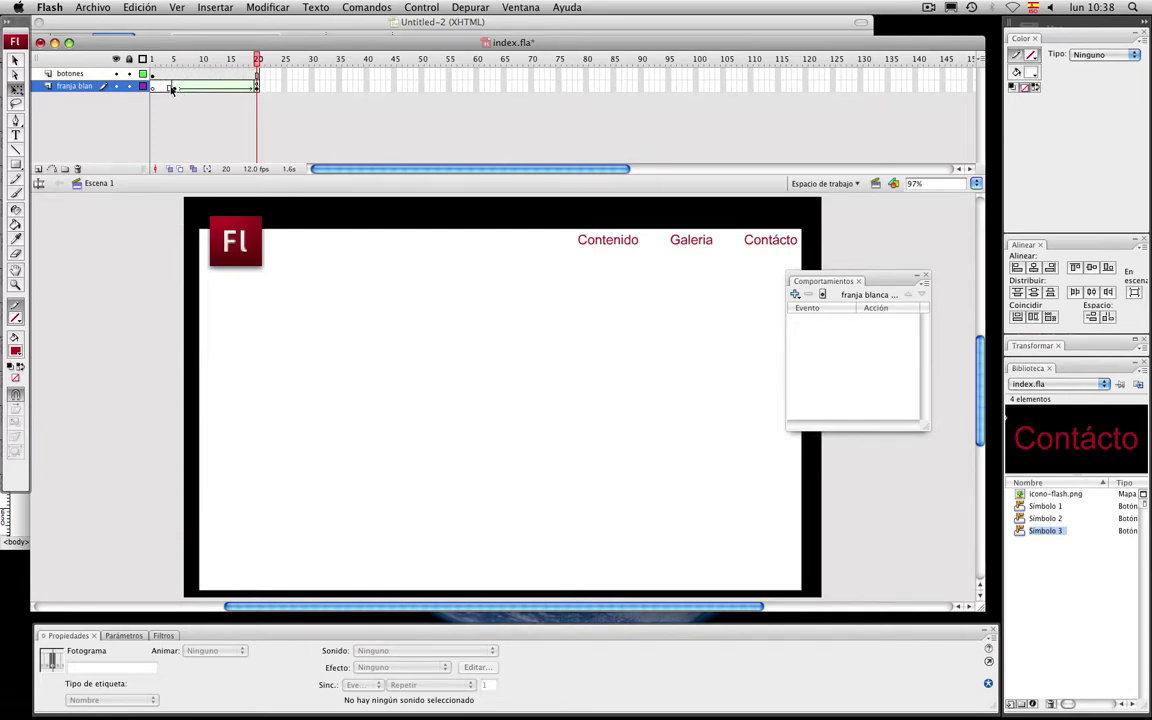
{"action": "left_click_drag", "start_coordinate": [156, 88], "coordinate": [257, 88]}
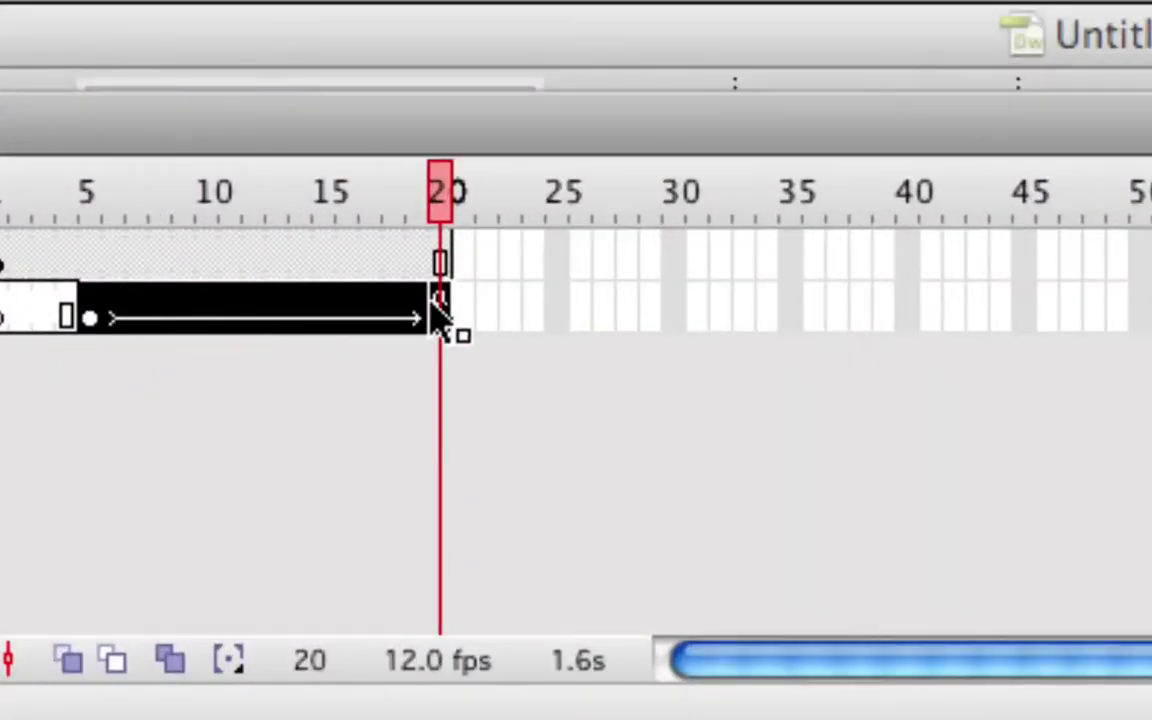
{"action": "left_click_drag", "start_coordinate": [617, 303], "coordinate": [708, 326]}
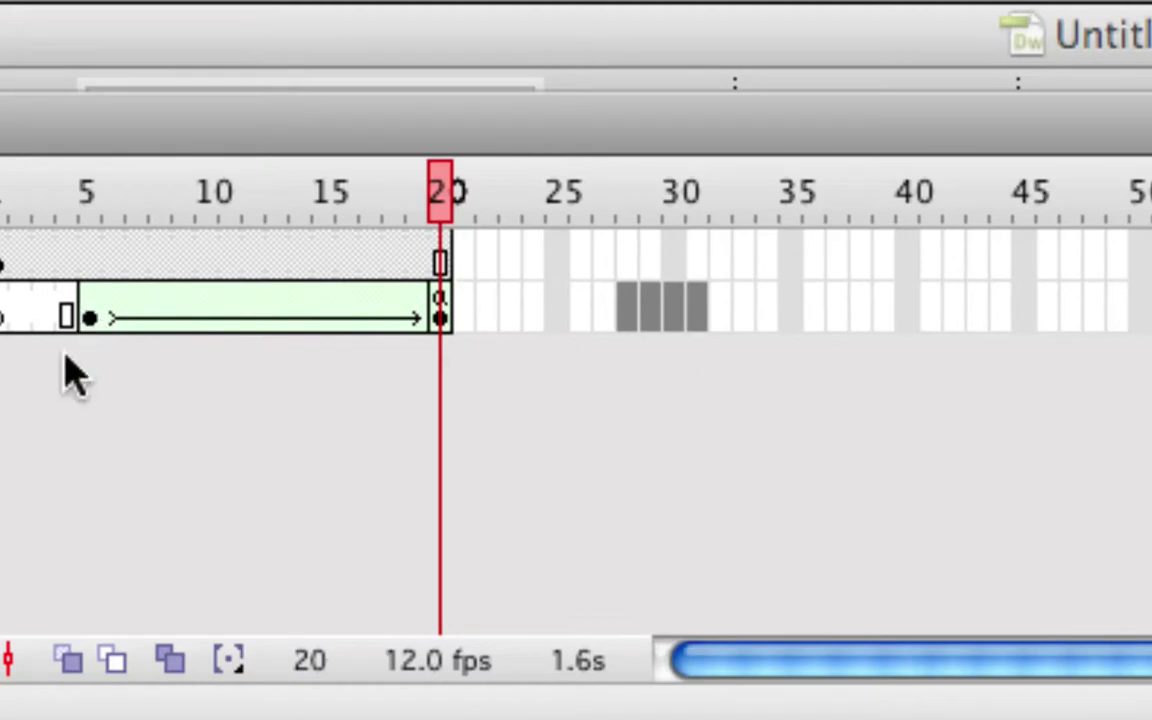
{"action": "left_click_drag", "start_coordinate": [88, 320], "coordinate": [442, 321]}
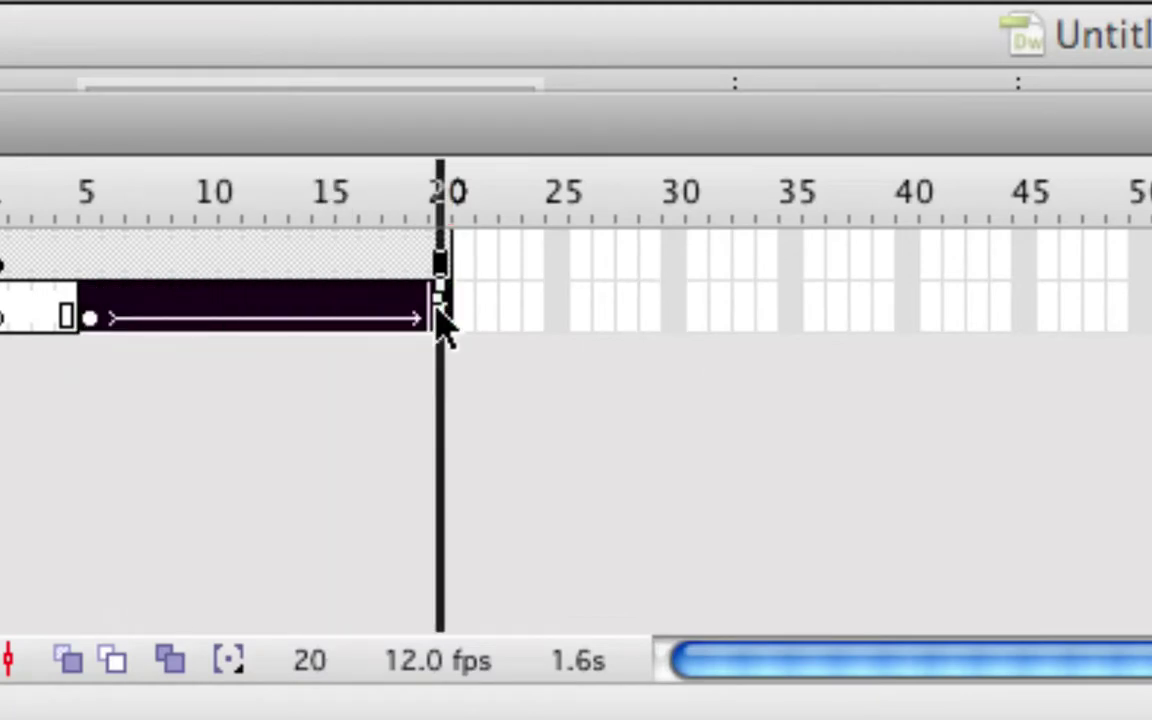
{"action": "right_click", "coordinate": [370, 322]}
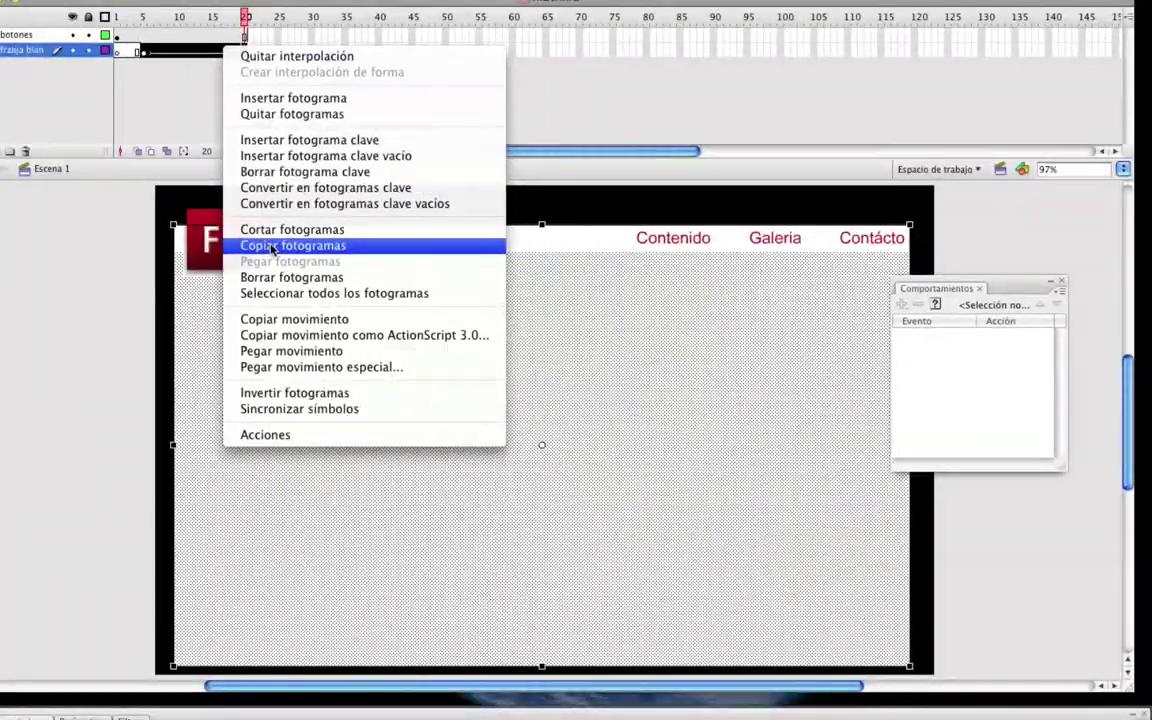
{"action": "left_click", "coordinate": [268, 246]}
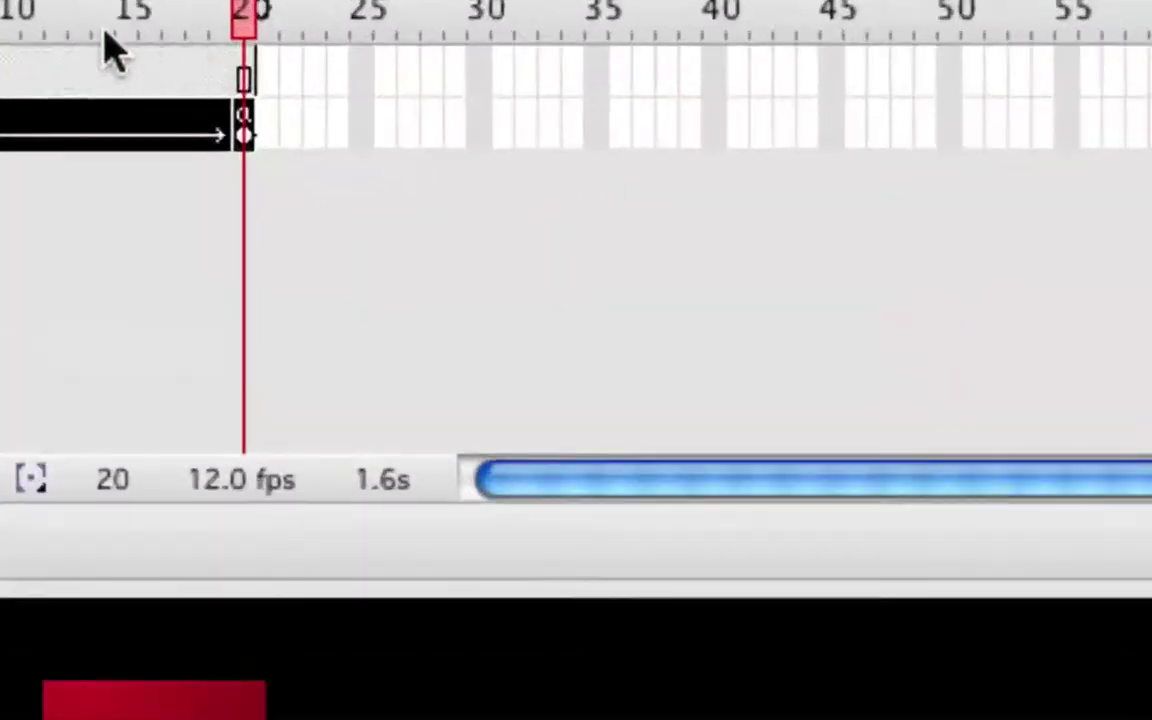
Paste the copied tween frames at frame 21 of the franja blanca layer
{"action": "left_click", "coordinate": [752, 130]}
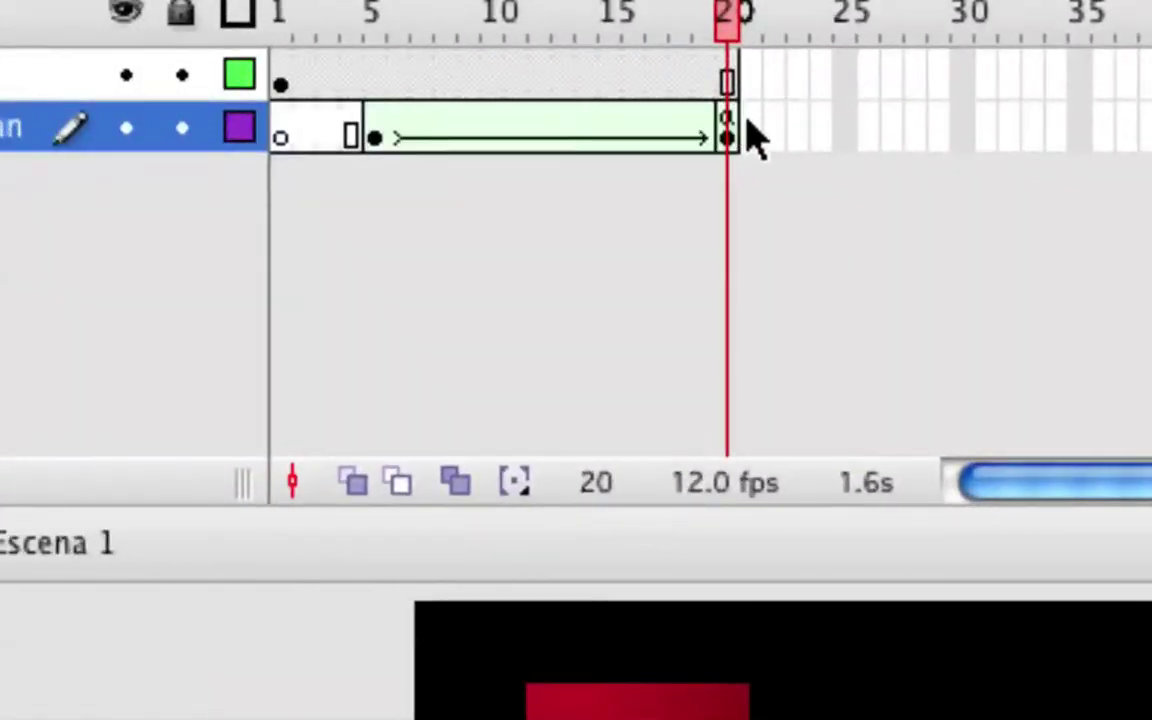
{"action": "right_click", "coordinate": [752, 125]}
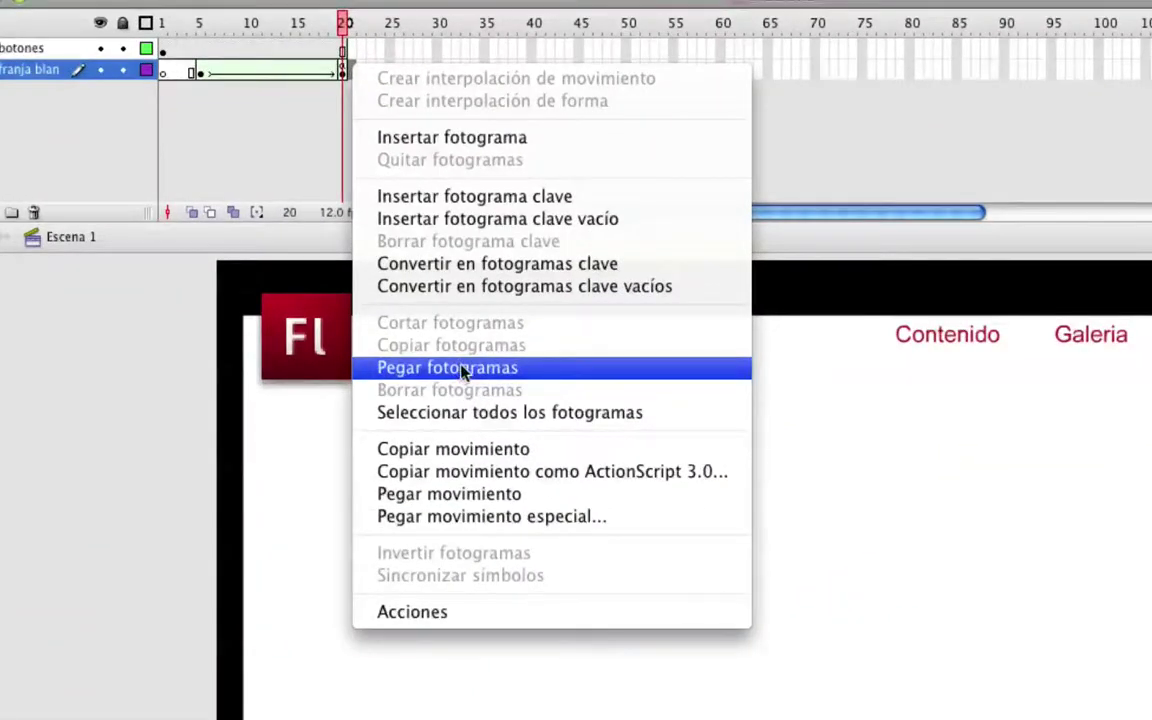
{"action": "left_click", "coordinate": [463, 372]}
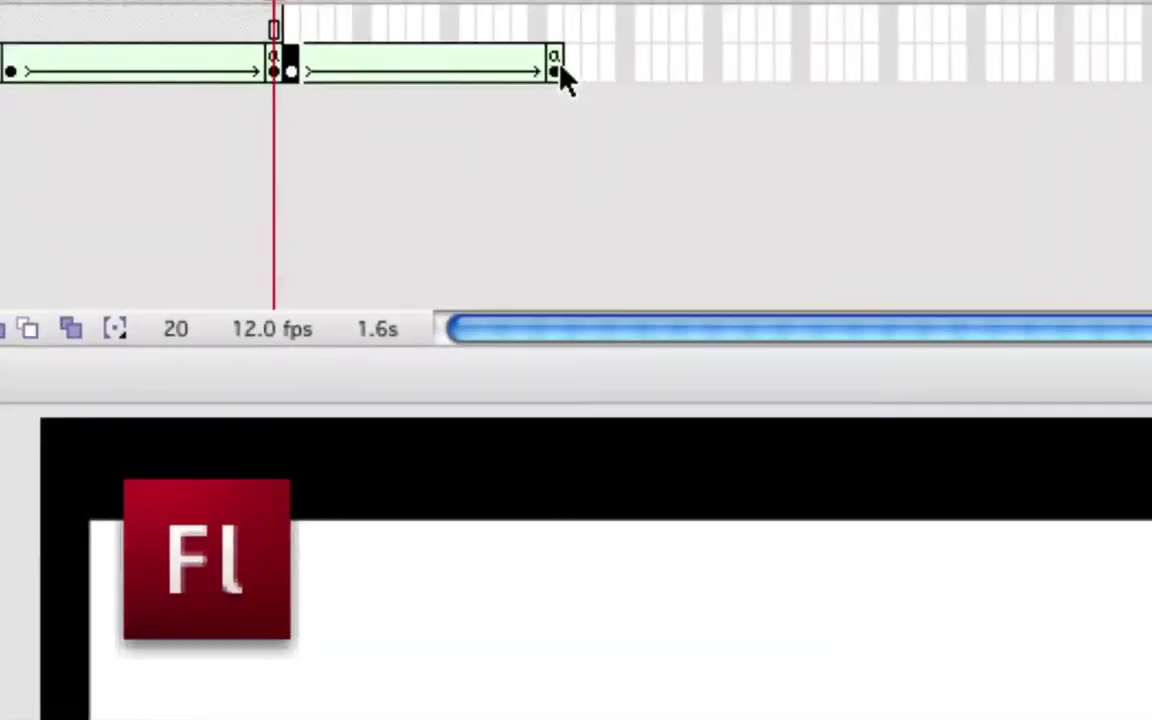
Paste the tween frames once more at frame 37 of franja blanca and extend the botones layer to frame 52
{"action": "left_click", "coordinate": [574, 72]}
{"action": "right_click", "coordinate": [575, 73]}
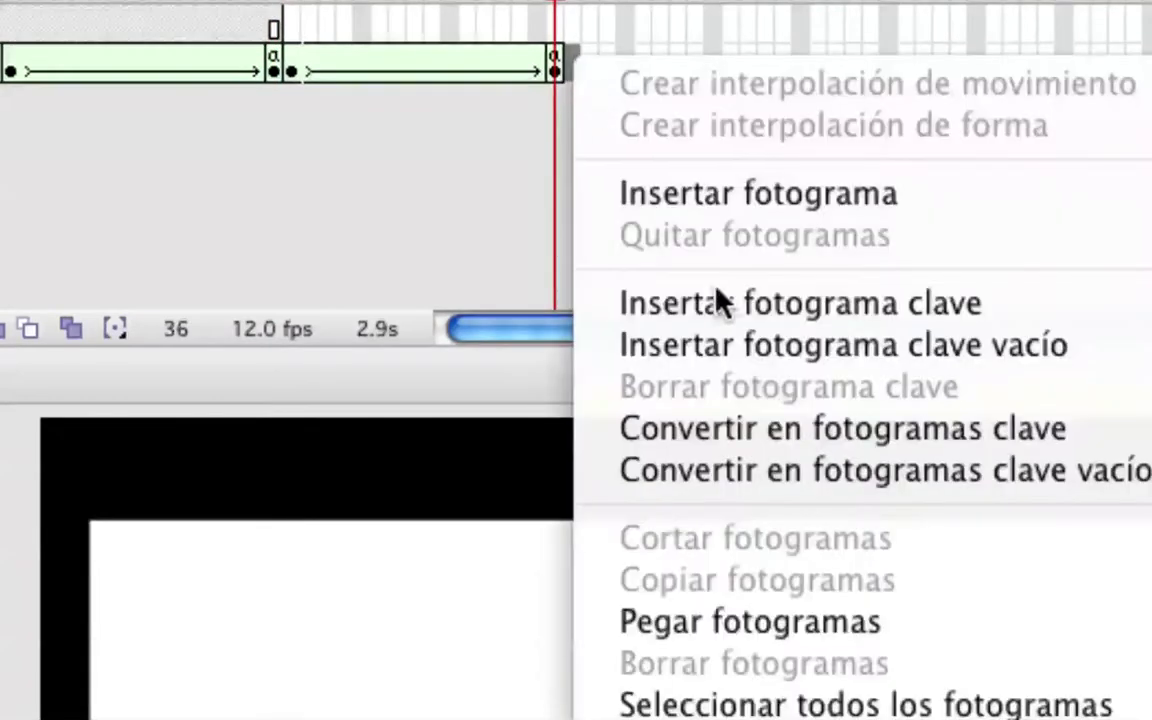
{"action": "left_click", "coordinate": [738, 605]}
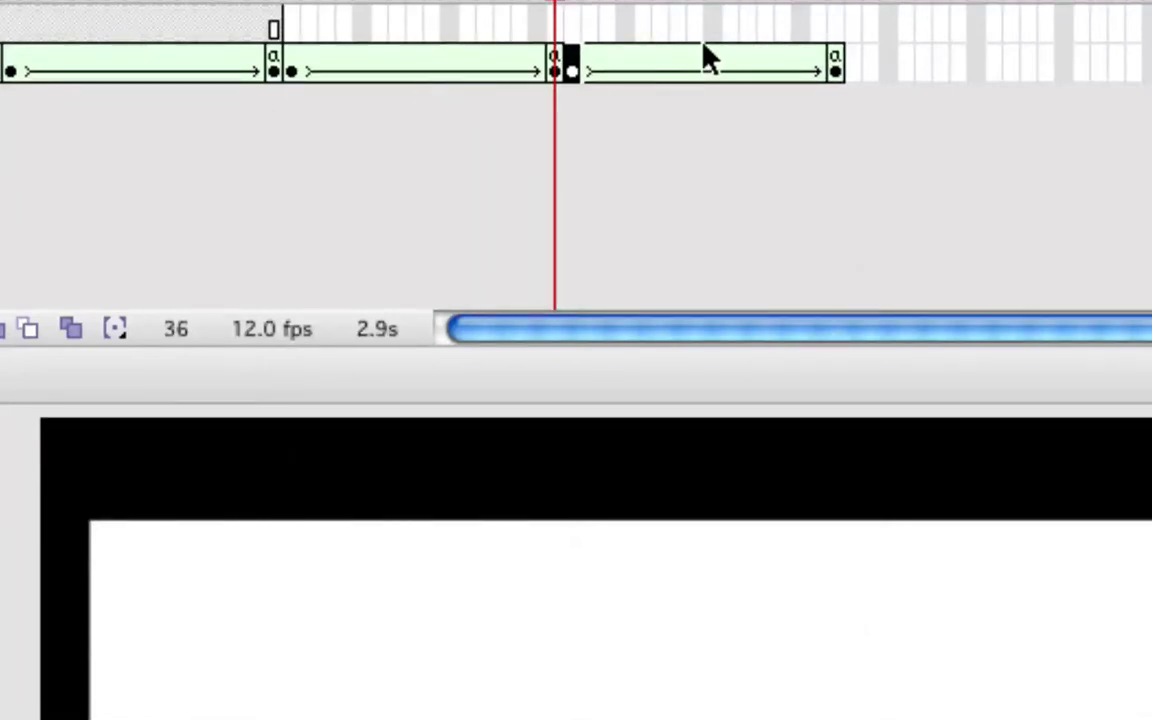
{"action": "left_click", "coordinate": [833, 58]}
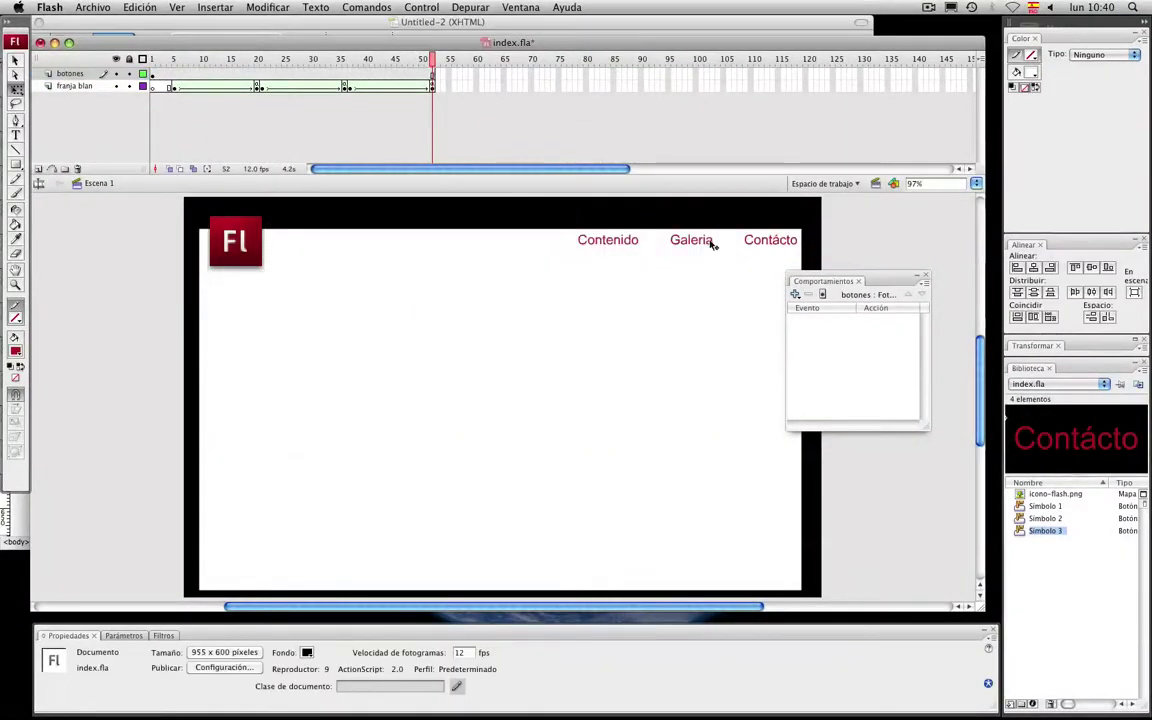
Open the Contenido button symbol for editing and insert keyframes for its Sobre, Presionado and Zona activa states
{"action": "left_click", "coordinate": [625, 246]}
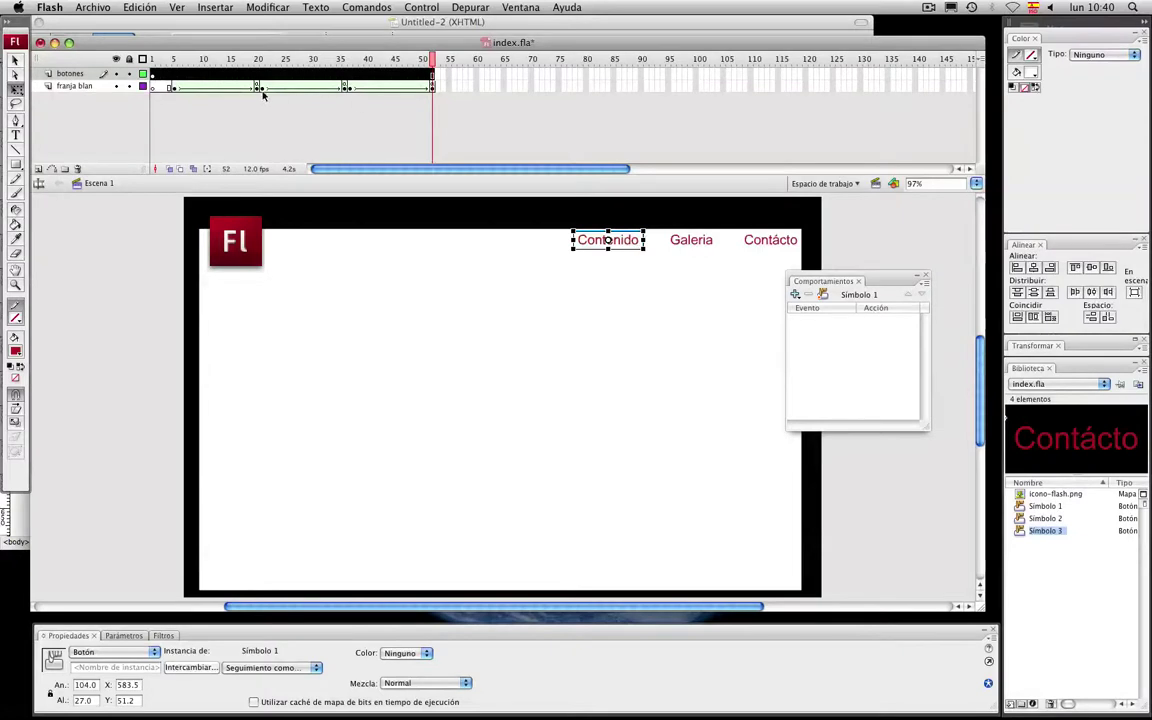
{"action": "double_click", "coordinate": [622, 242]}
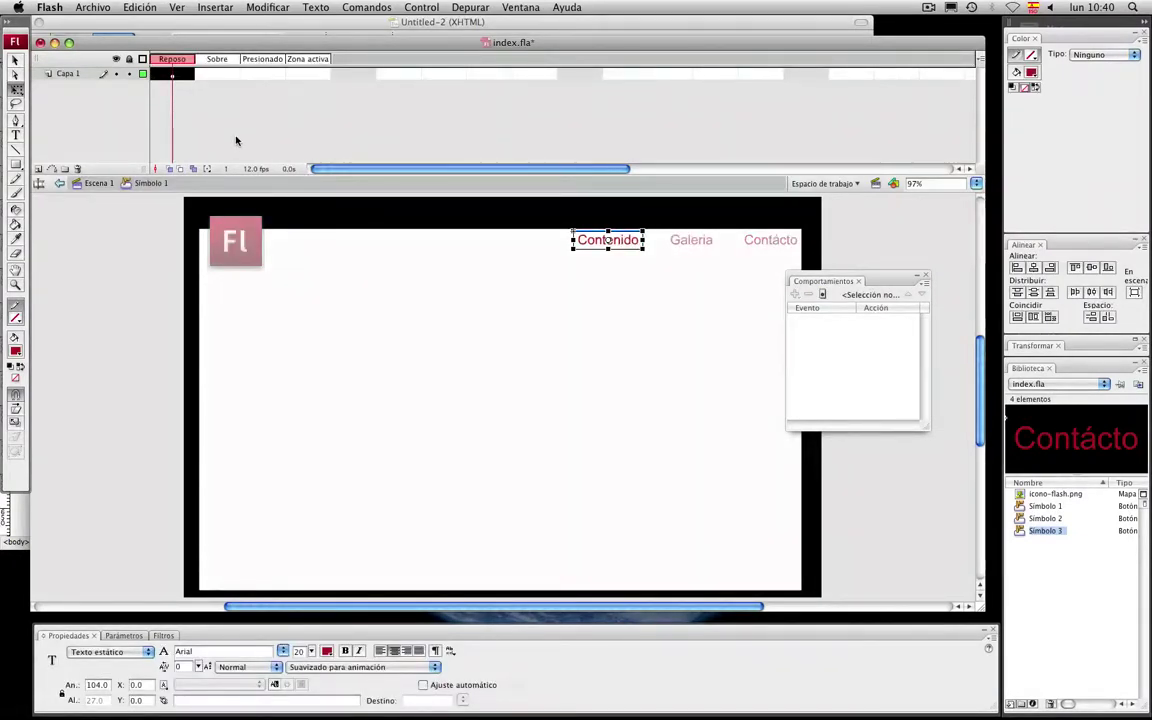
{"action": "key", "text": "F6"}
{"action": "key", "text": "F6"}
{"action": "key", "text": "F6"}
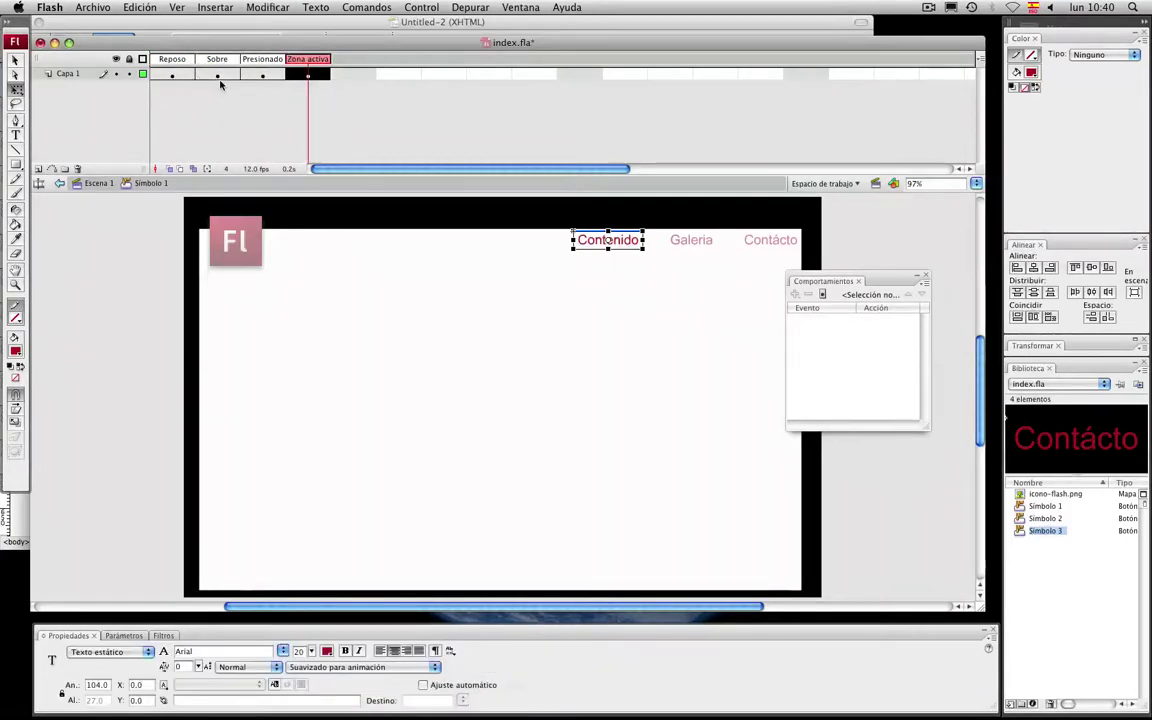
In the Sobre state, draw a dark red underline rectangle about 93 x 4 px beneath the Contenido text and select it
{"action": "left_click", "coordinate": [15, 285]}
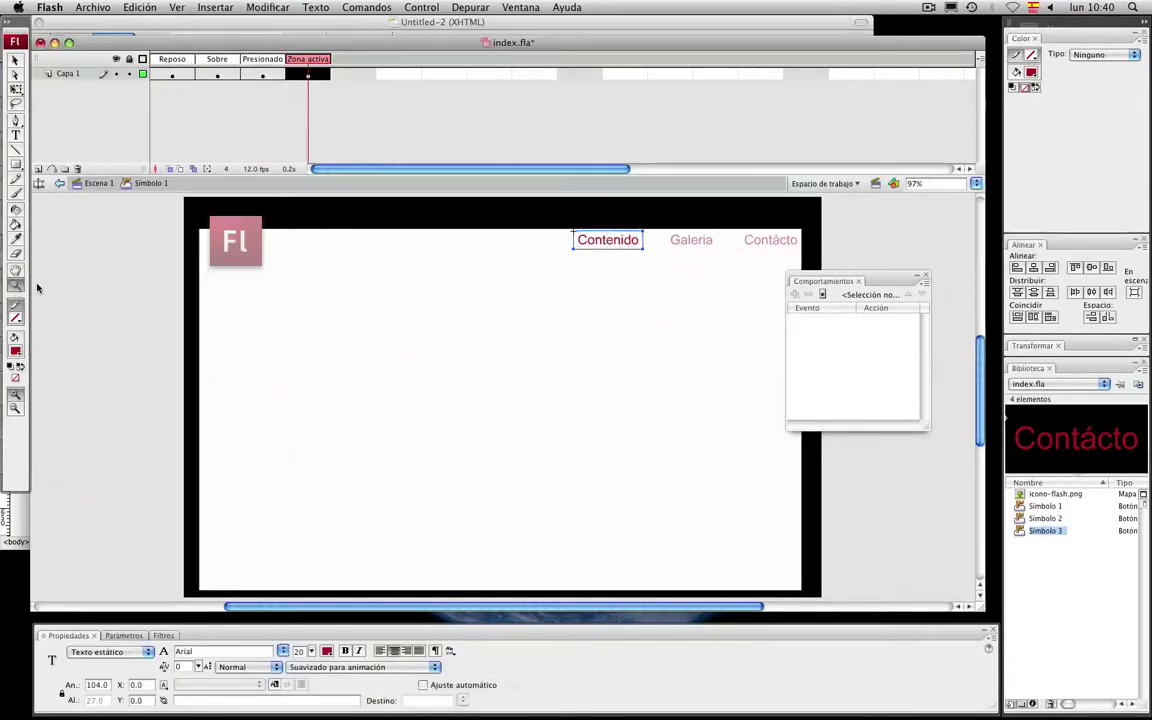
{"action": "left_click_drag", "start_coordinate": [550, 218], "coordinate": [686, 272]}
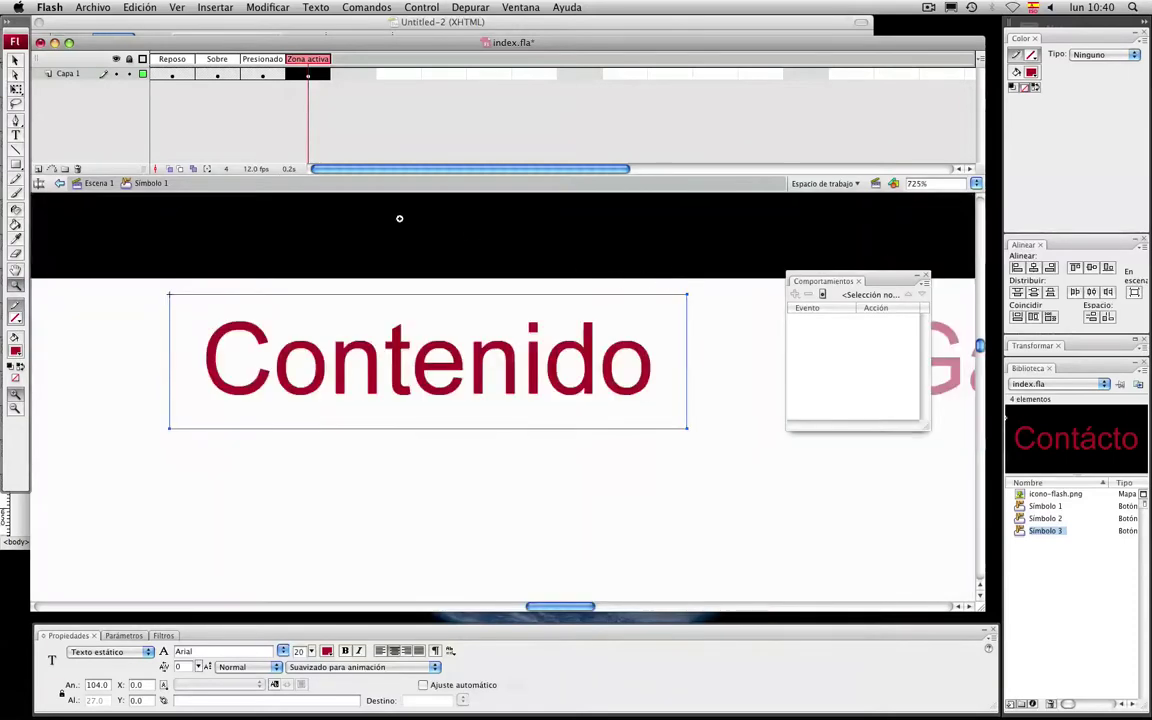
{"action": "left_click", "coordinate": [218, 75]}
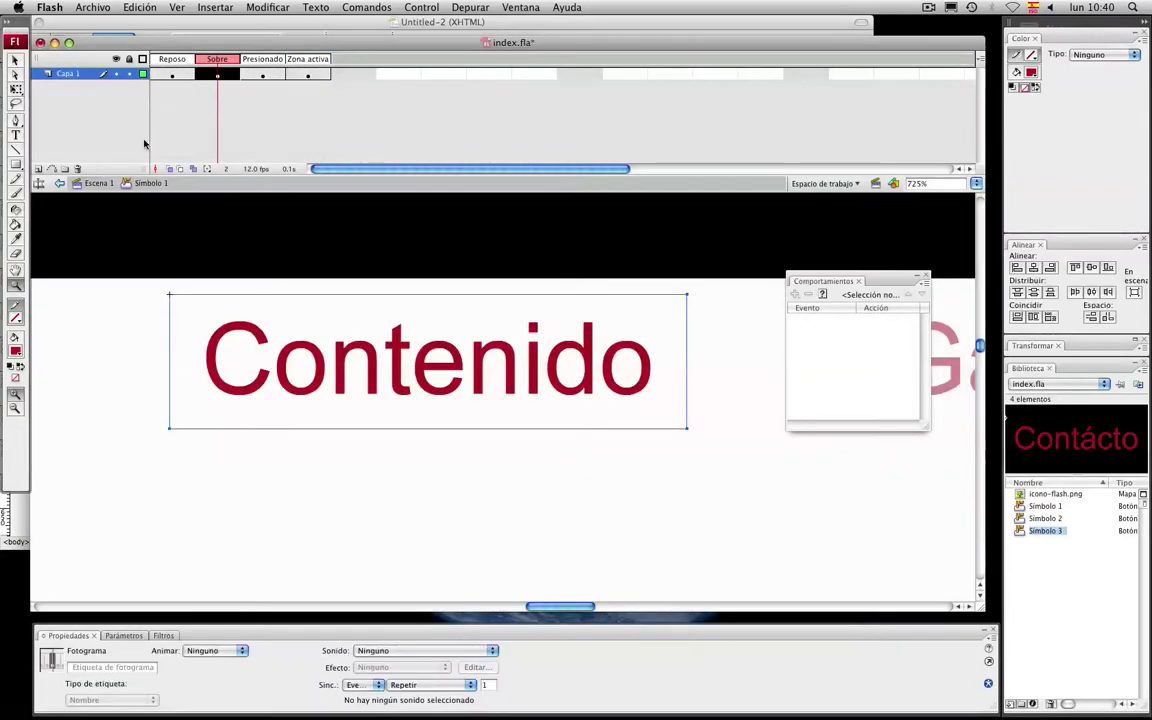
{"action": "left_click", "coordinate": [15, 163]}
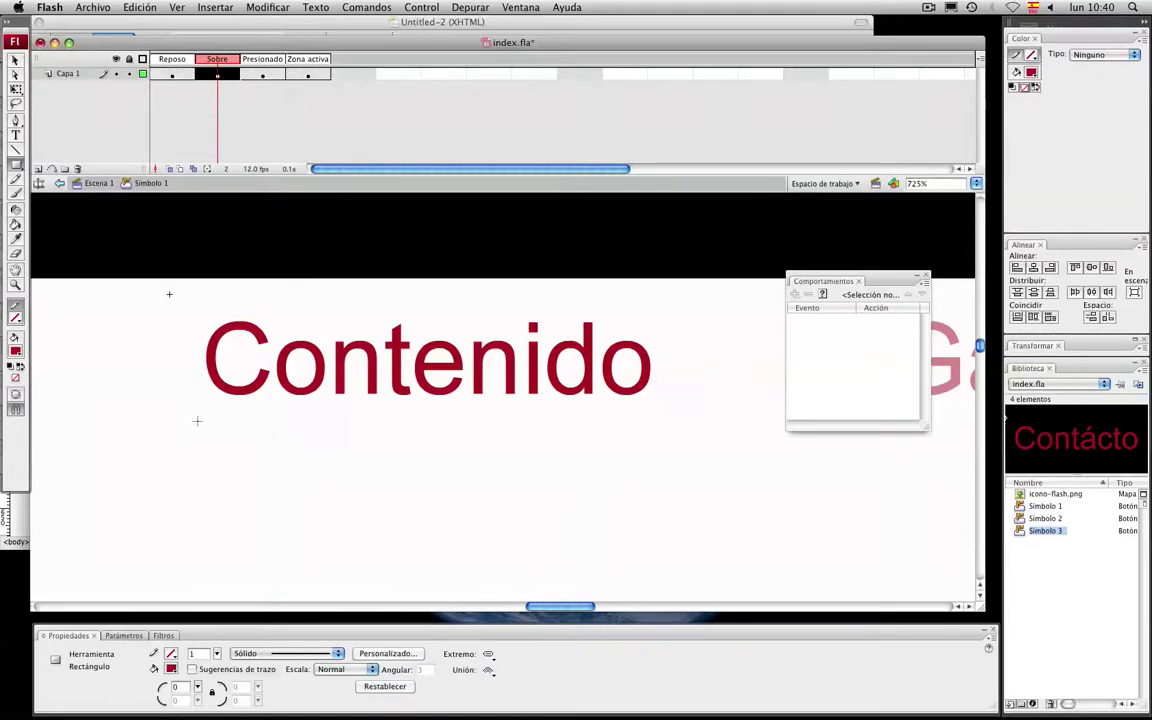
{"action": "left_click_drag", "start_coordinate": [197, 421], "coordinate": [660, 440]}
{"action": "key", "text": "v"}
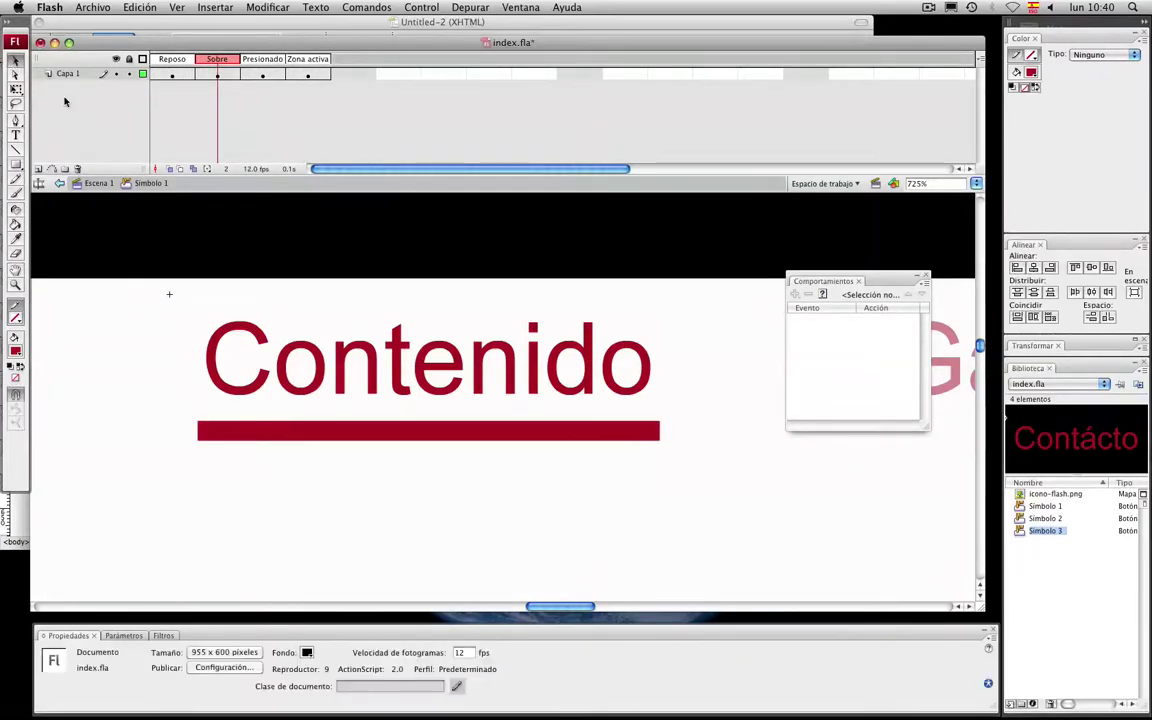
{"action": "left_click", "coordinate": [262, 436]}
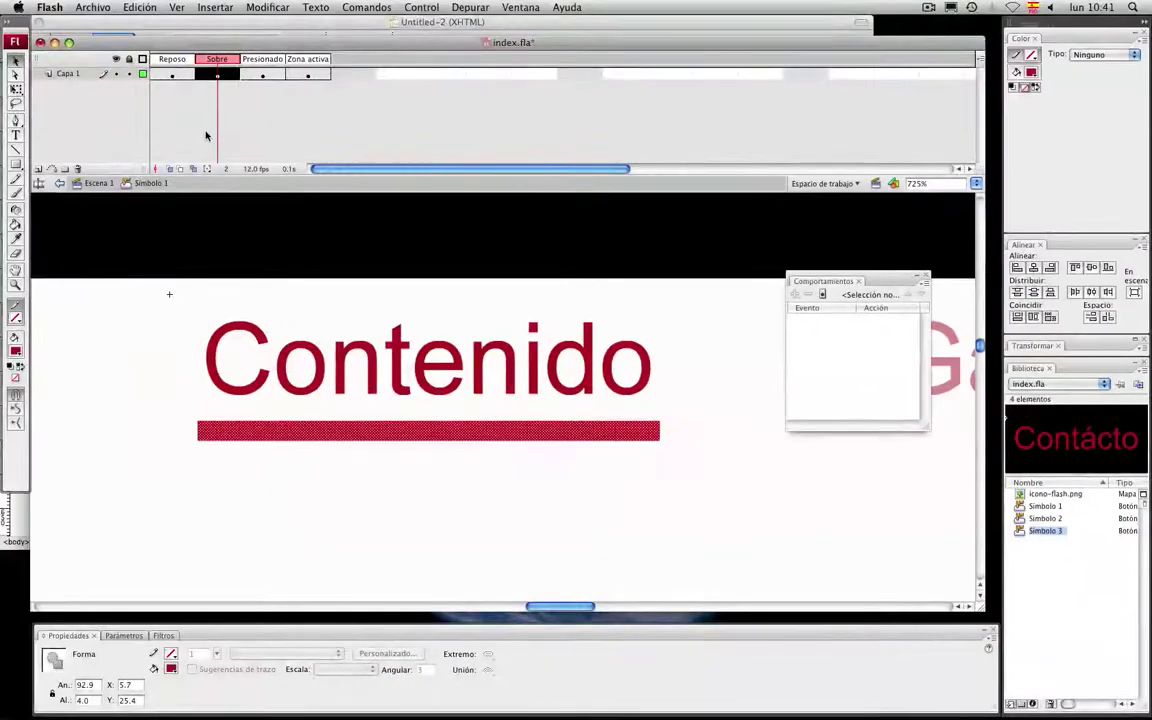
Open the Galeria button symbol from the main scene and insert keyframes for its Sobre, Presionado and Zona activa states
{"action": "left_click", "coordinate": [97, 183]}
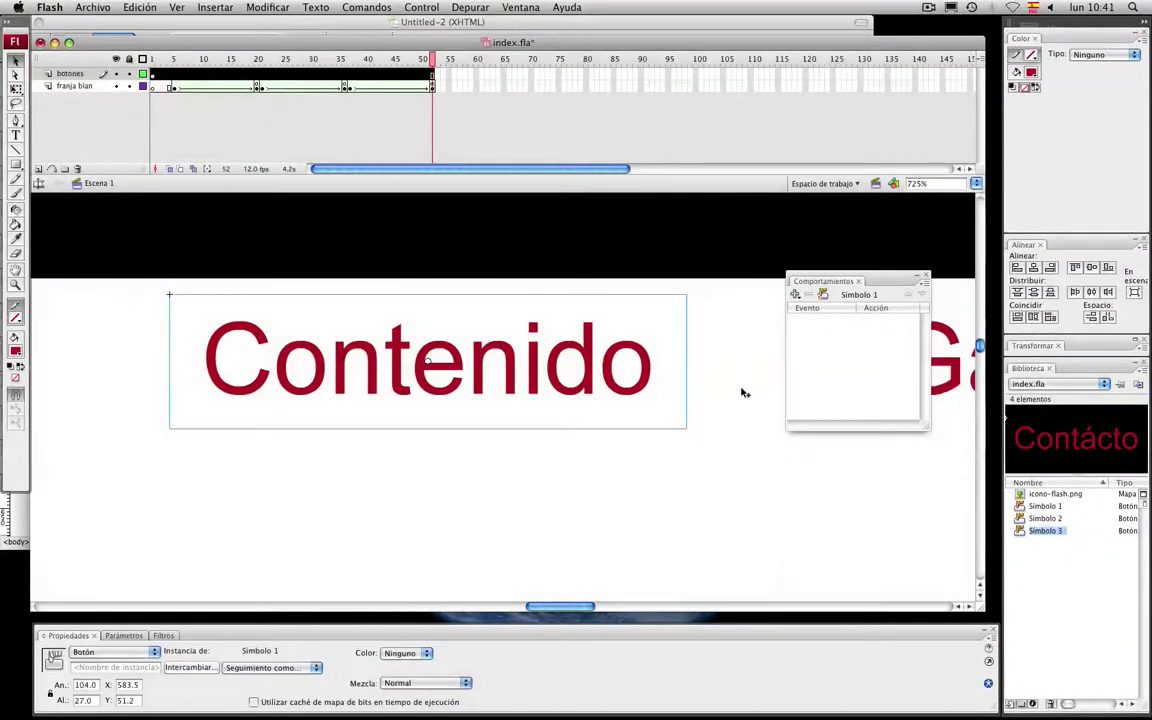
{"action": "scroll", "coordinate": [742, 393], "scroll_direction": "right", "scroll_amount": 10}
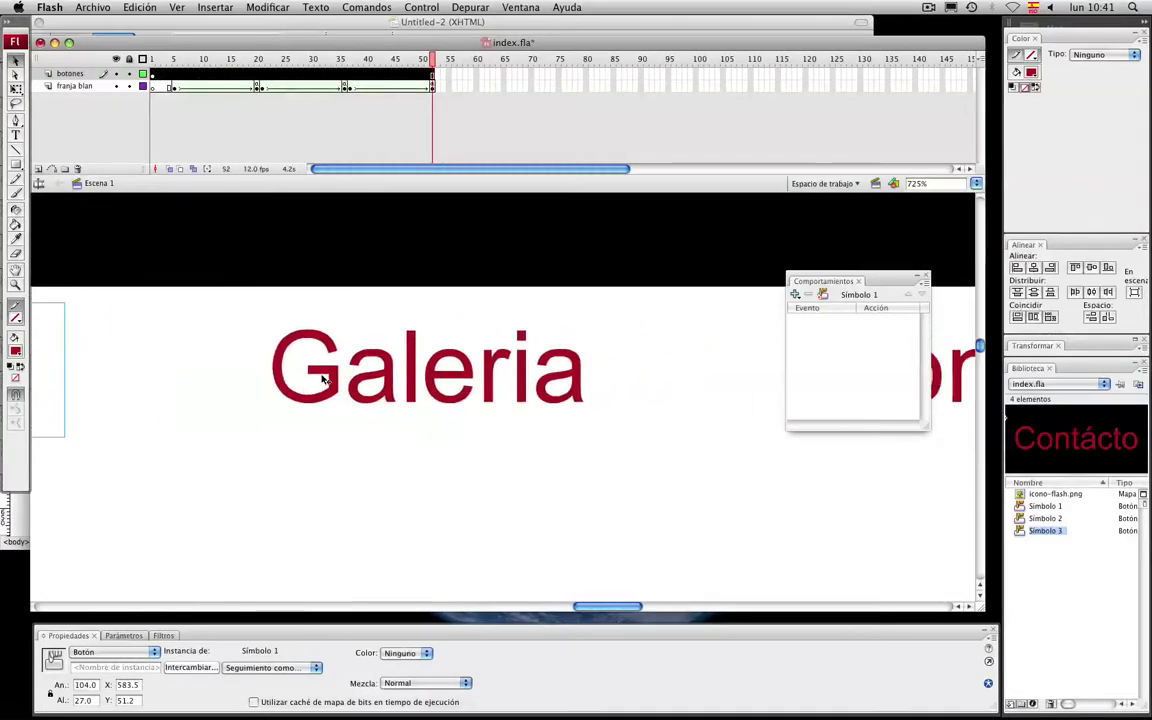
{"action": "double_click", "coordinate": [323, 378]}
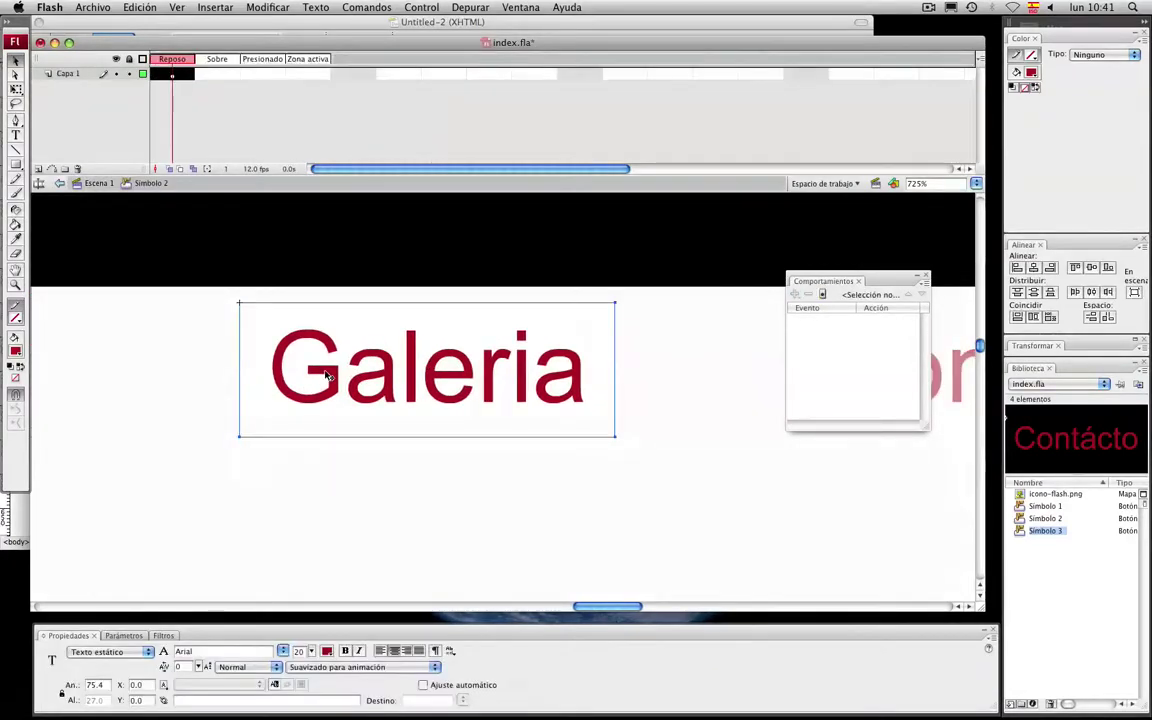
{"action": "key", "text": "F6"}
{"action": "key", "text": "F6"}
{"action": "key", "text": "F6"}
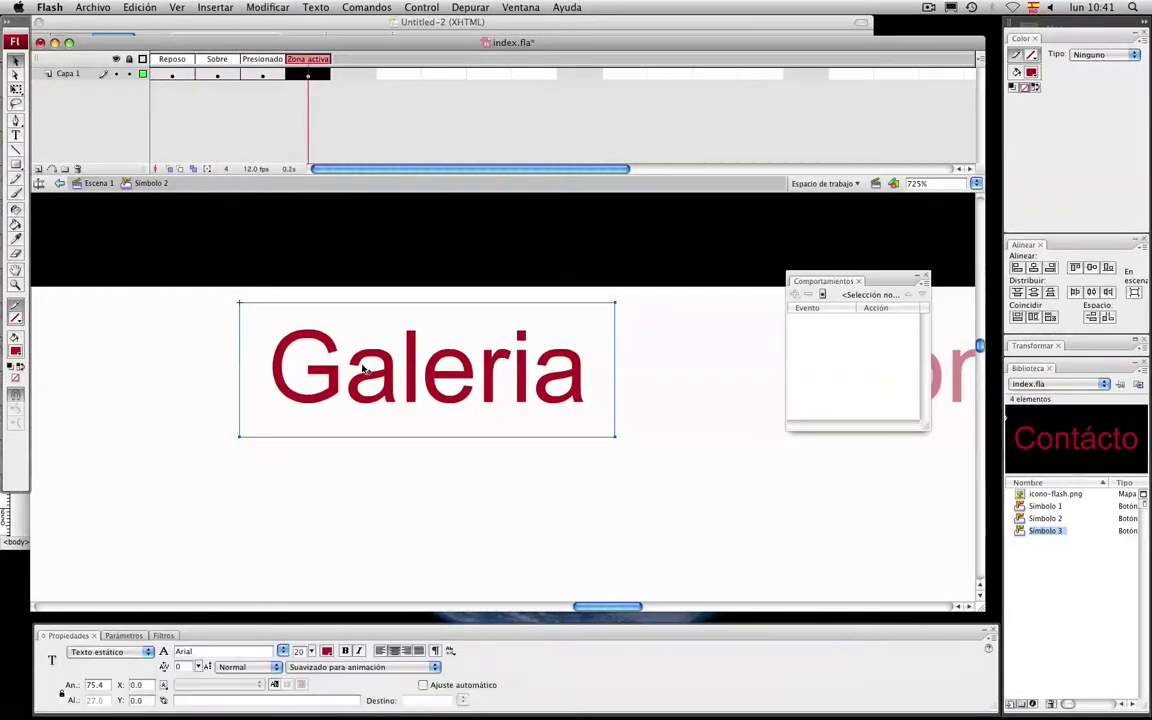
Paste the underline into Galeria's Sobre state and shorten it to about 66 px wide to match the word
{"action": "left_click", "coordinate": [217, 75]}
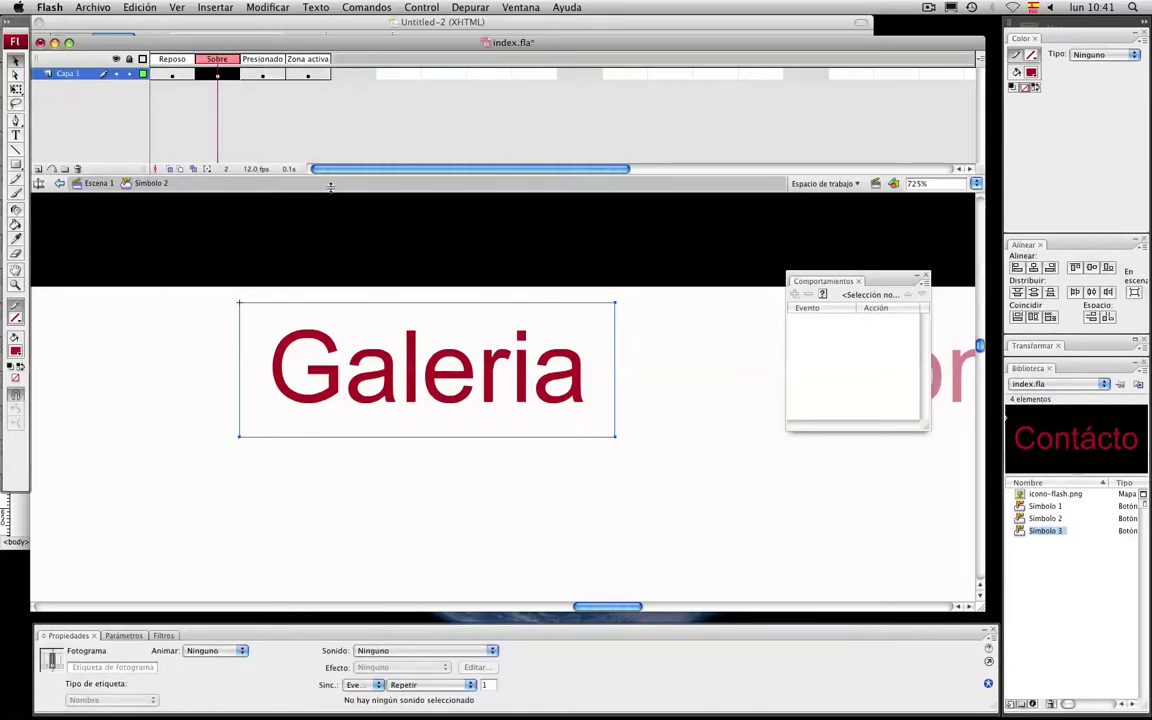
{"action": "key", "text": "super+v"}
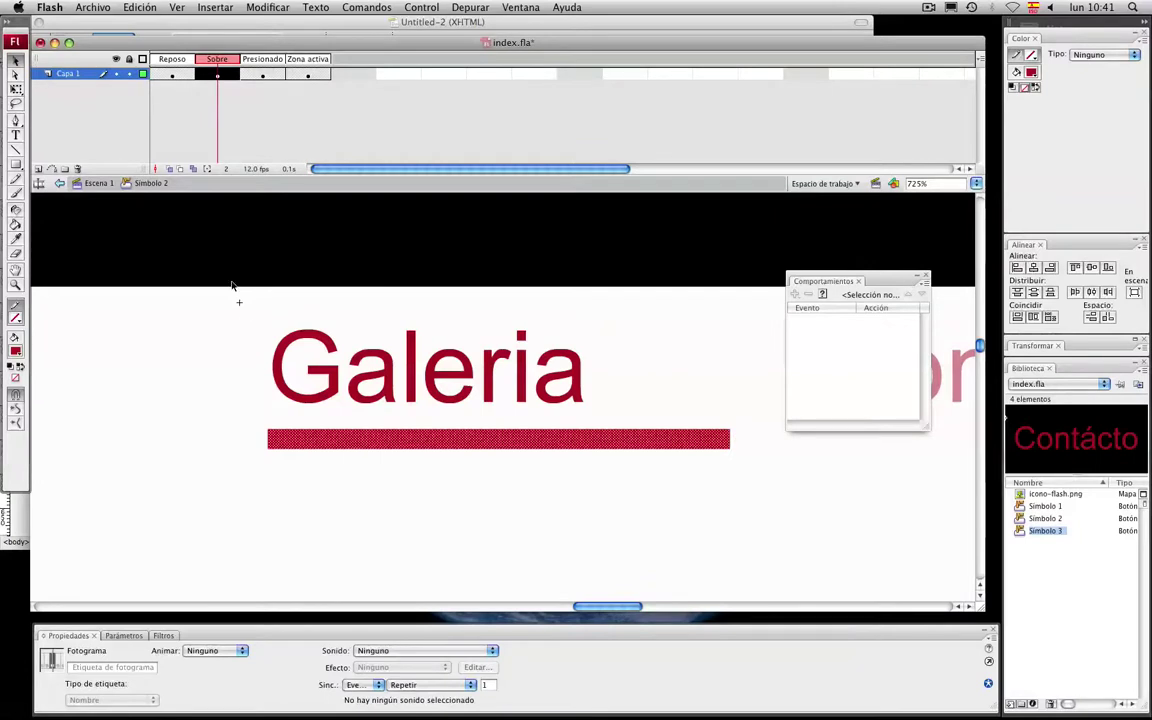
{"action": "left_click", "coordinate": [14, 88]}
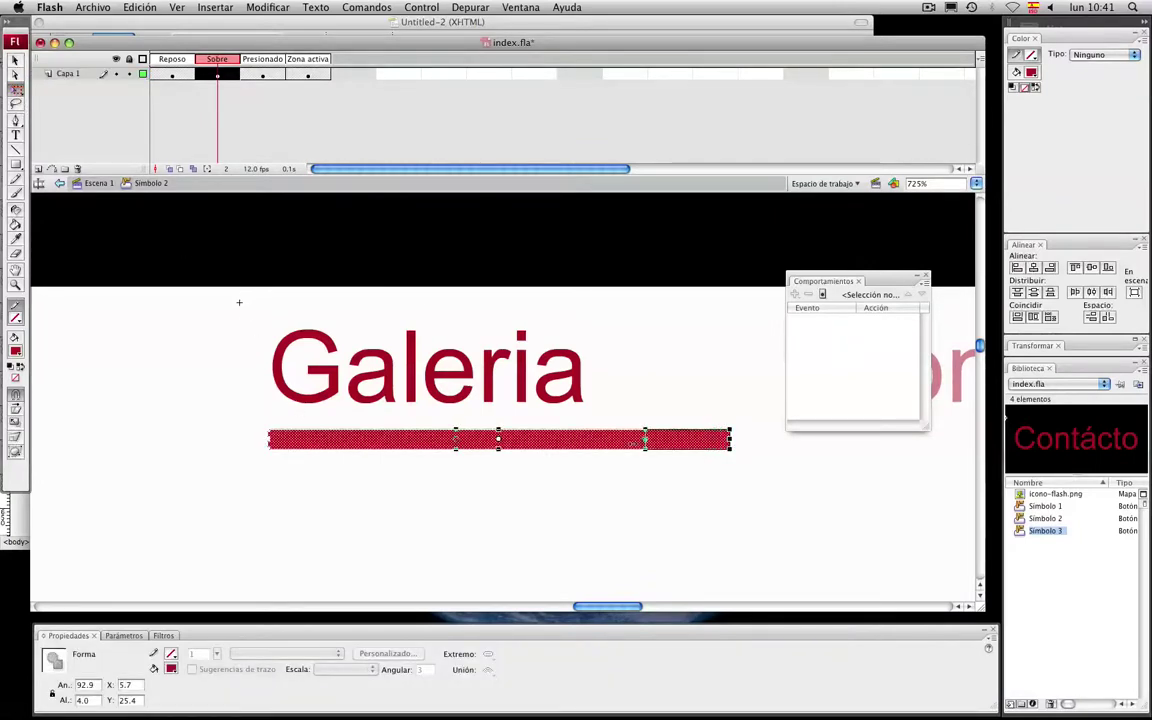
{"action": "left_click_drag", "start_coordinate": [730, 439], "coordinate": [596, 439]}
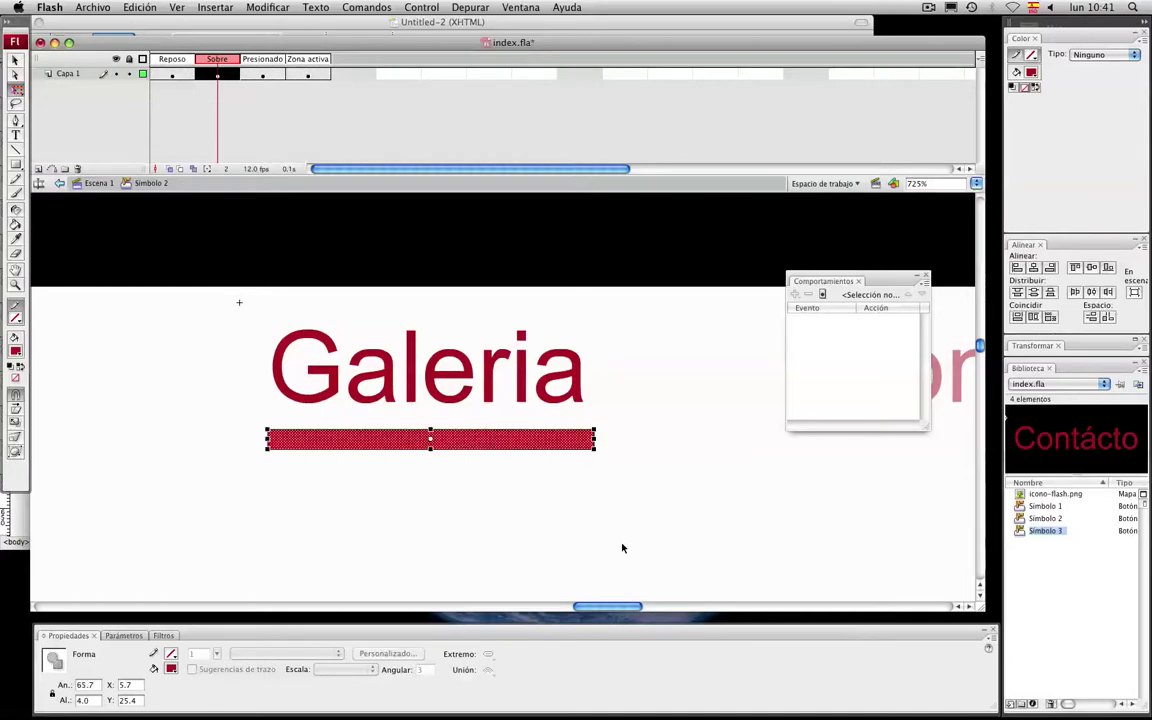
Return to Escena 1, open the Contácto button symbol and insert keyframes for its Sobre, Presionado and Zona activa states
{"action": "left_click", "coordinate": [97, 184]}
{"action": "scroll", "coordinate": [700, 324], "scroll_direction": "right", "scroll_amount": 10}
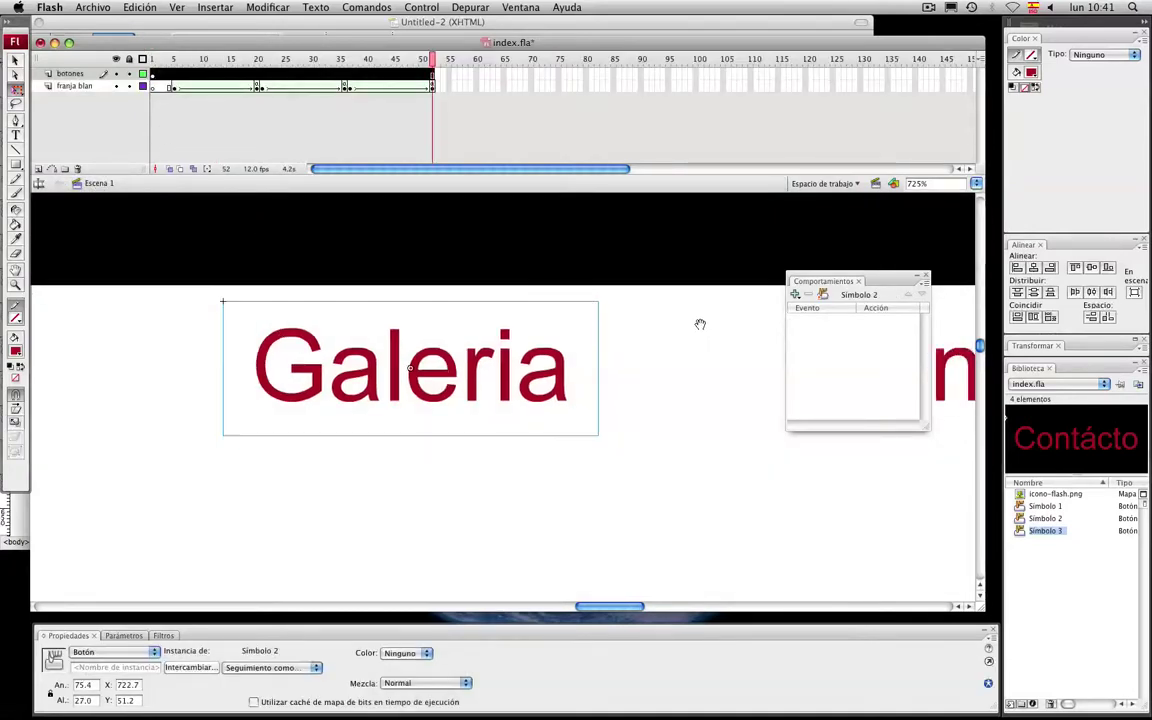
{"action": "left_click", "coordinate": [375, 342]}
{"action": "double_click", "coordinate": [375, 342]}
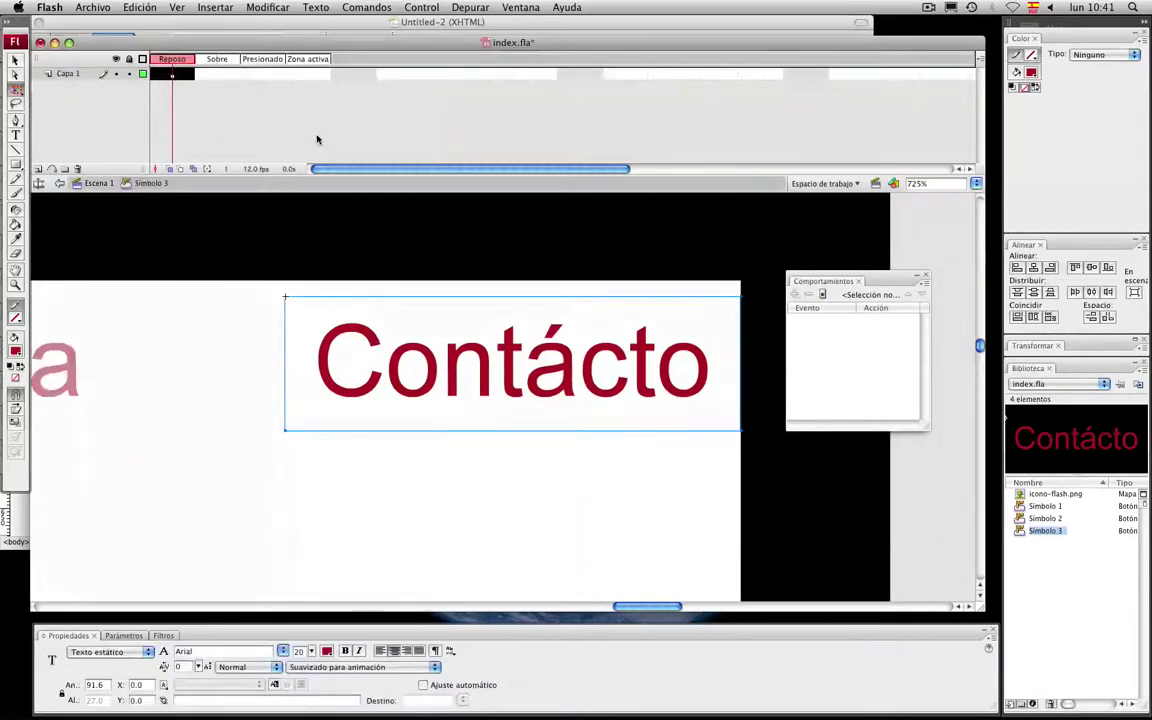
{"action": "key", "text": "F6"}
{"action": "key", "text": "F6"}
{"action": "key", "text": "F6"}
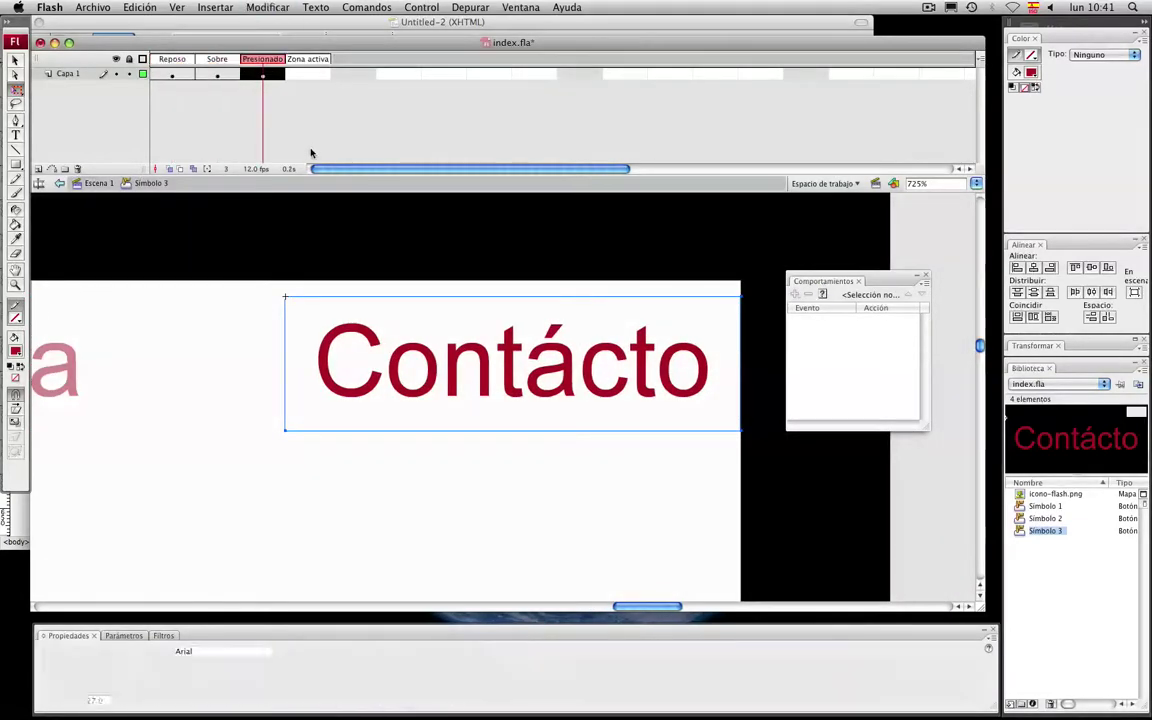
Paste the underline into Contácto's Sobre state, shorten it to about 80 px wide and return to Escena 1
{"action": "left_click", "coordinate": [220, 74]}
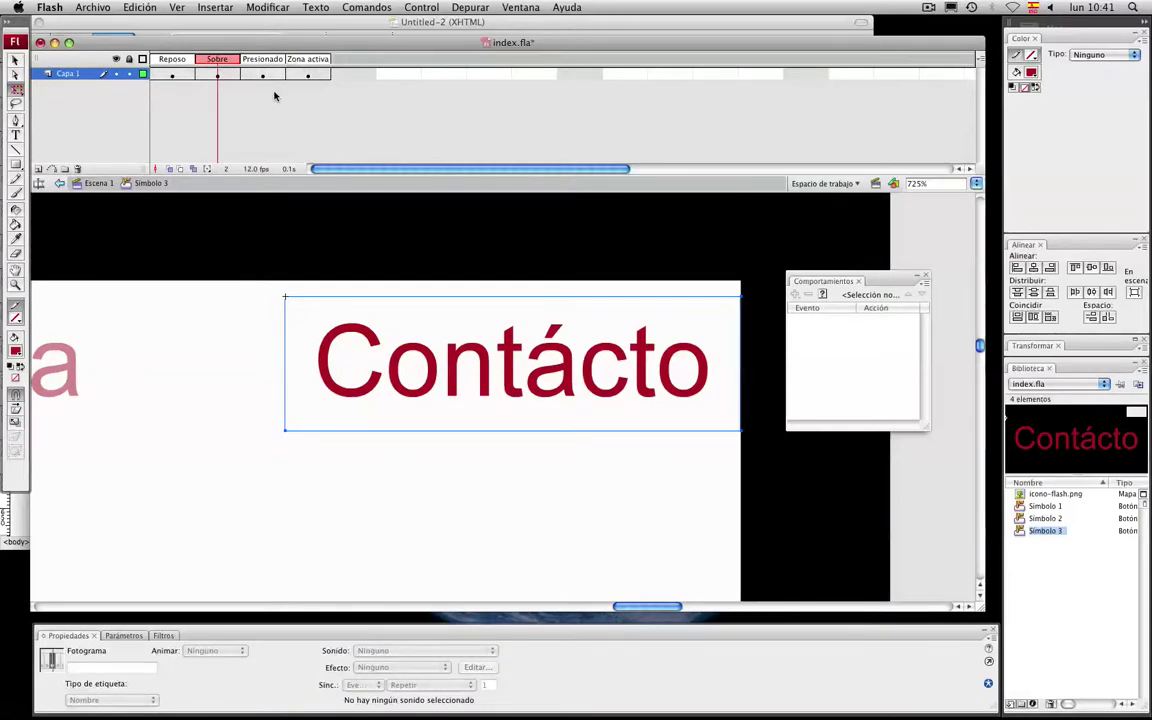
{"action": "key", "text": "super+v"}
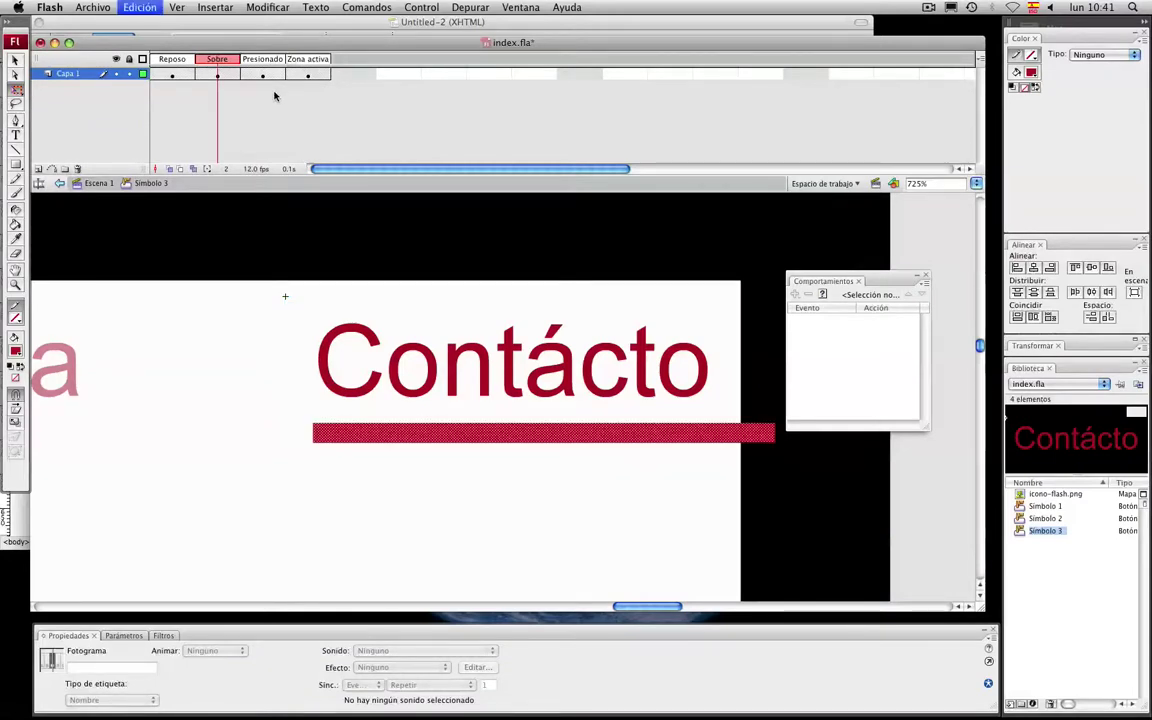
{"action": "left_click", "coordinate": [20, 90]}
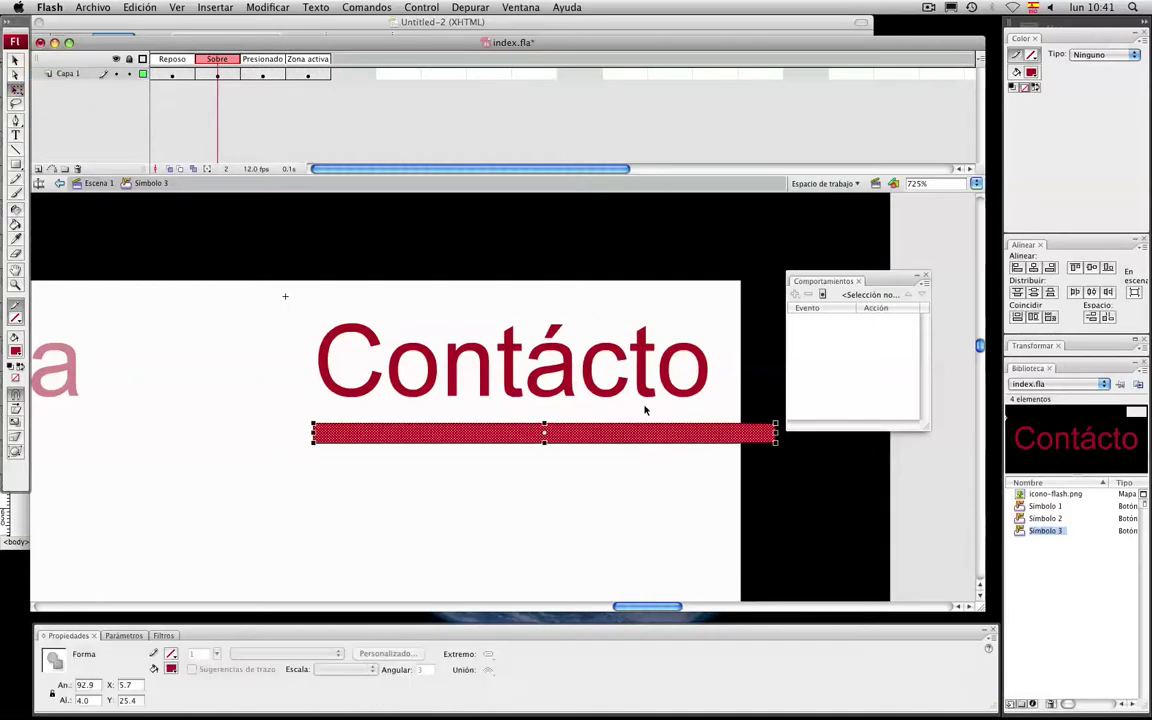
{"action": "left_click_drag", "start_coordinate": [775, 432], "coordinate": [713, 432]}
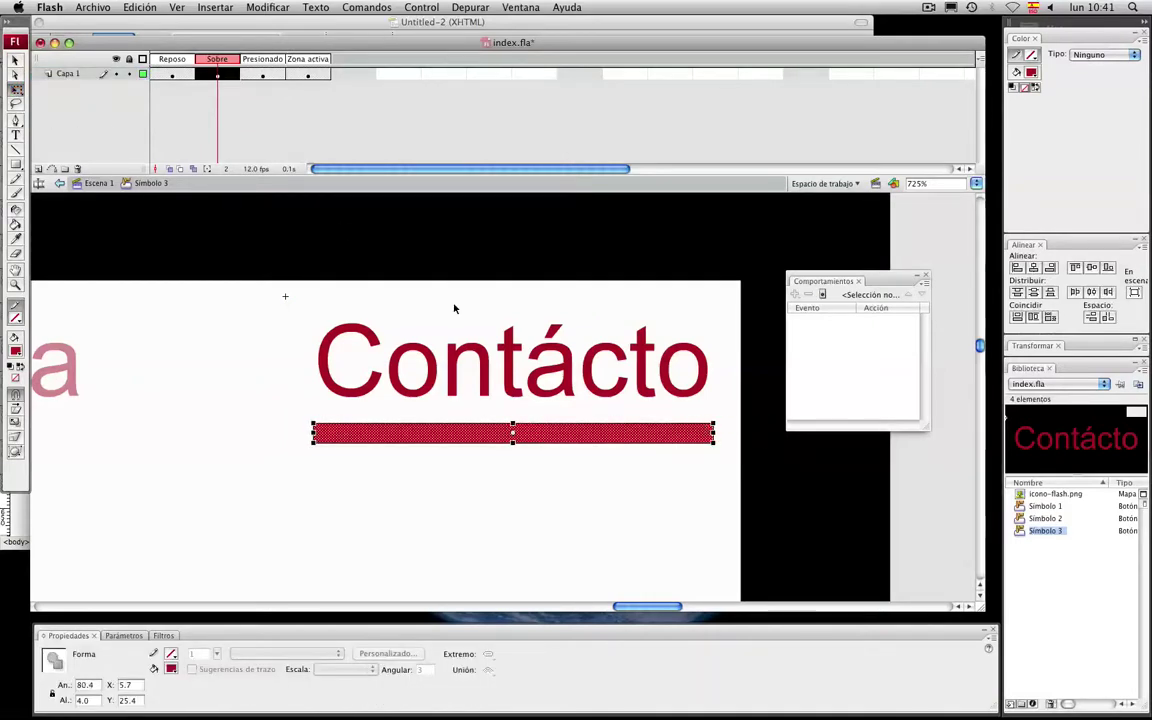
{"action": "left_click", "coordinate": [16, 60]}
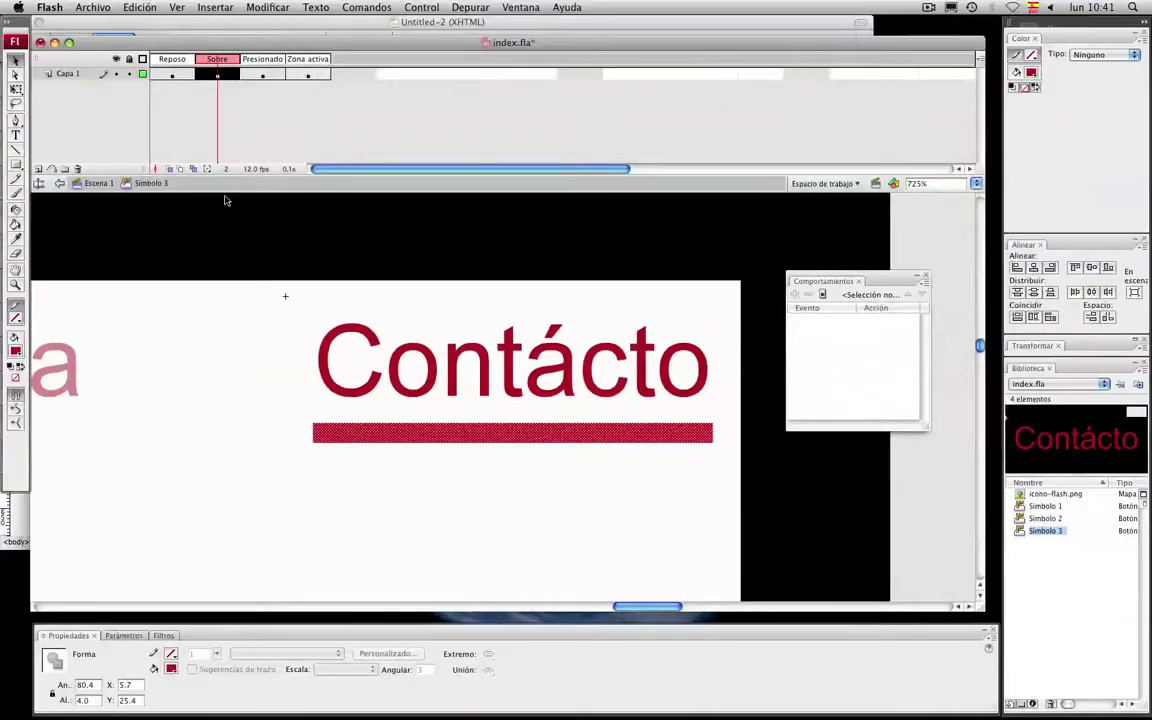
{"action": "left_click", "coordinate": [95, 184]}
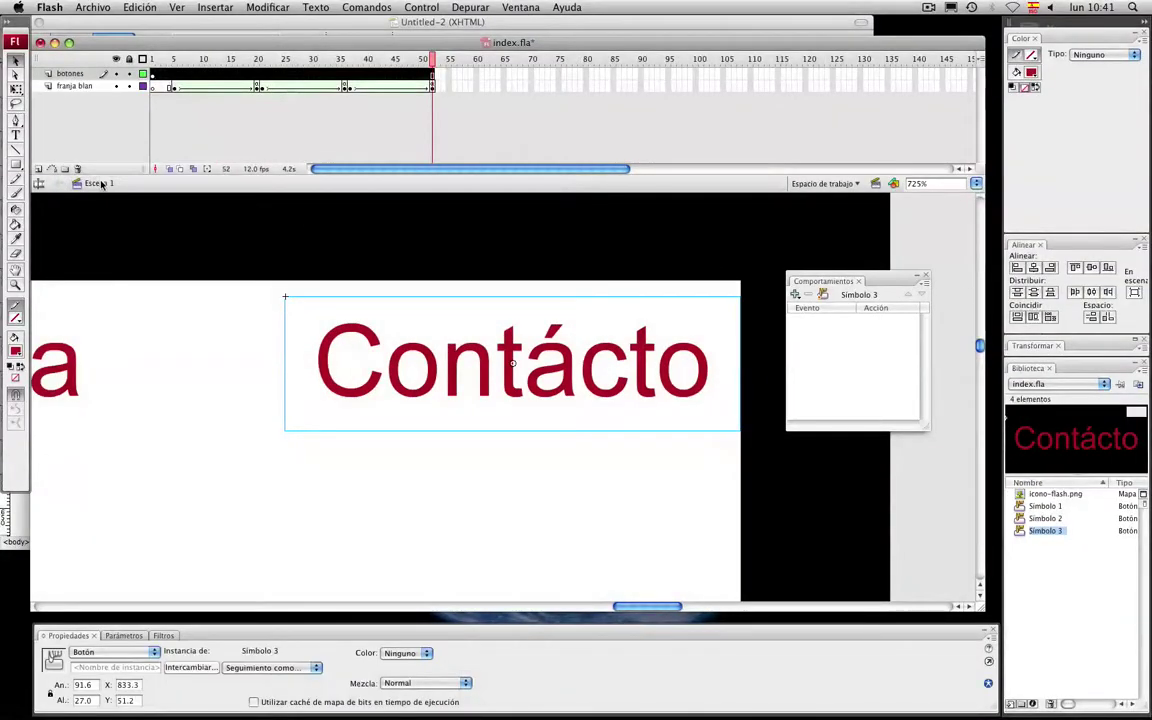
Test the movie to check the button rollovers and the white bar animation, and close the preview
{"action": "key", "text": "super+Return"}
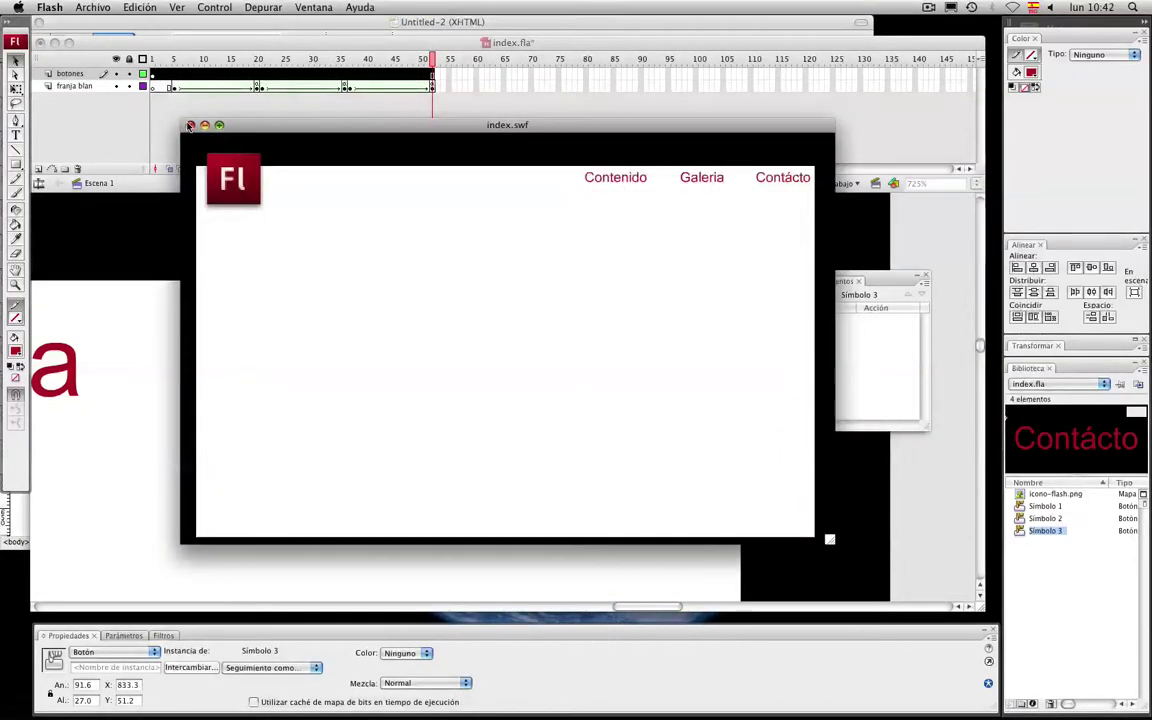
{"action": "left_click", "coordinate": [190, 125]}
{"action": "left_click", "coordinate": [268, 74]}
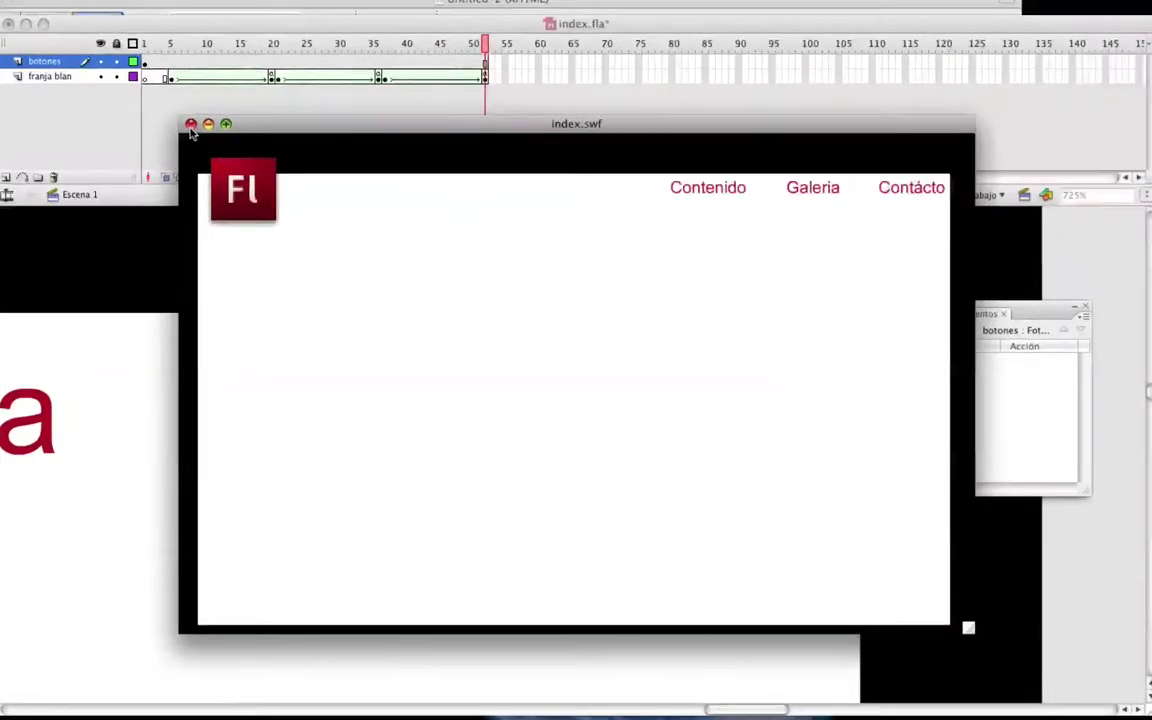
{"action": "left_click", "coordinate": [190, 125]}
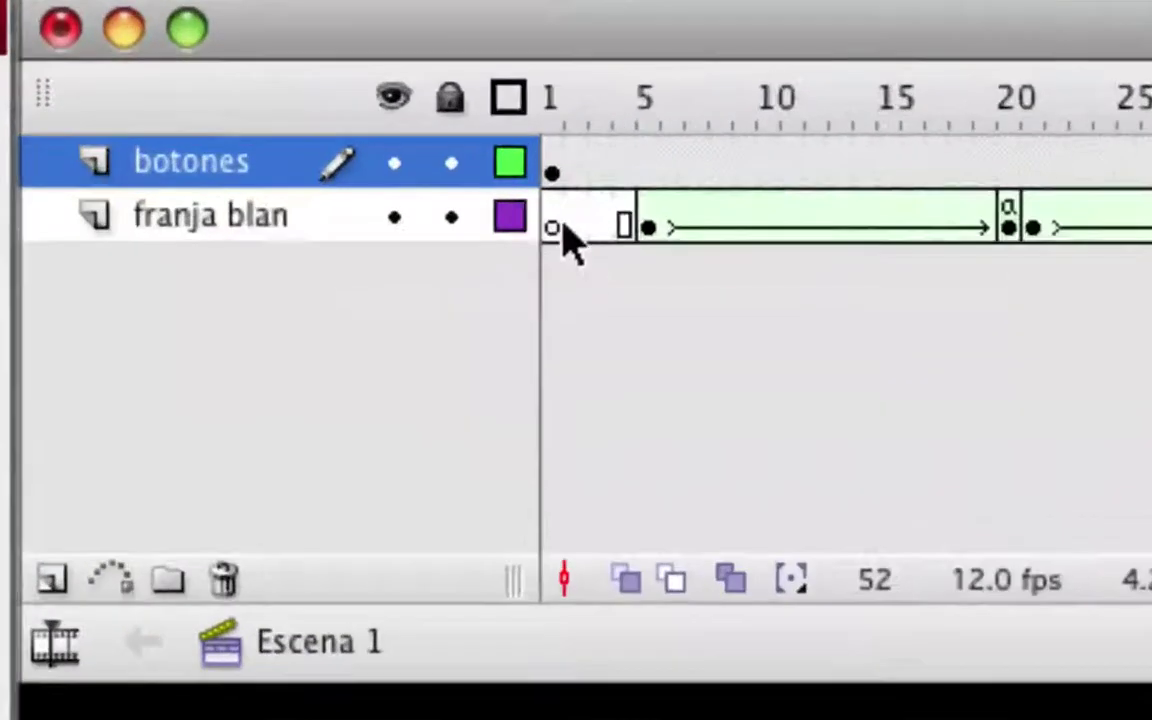
Add a stop(); action to frame 1 of the franja blanca layer and preview the movie
{"action": "left_click", "coordinate": [553, 228]}
{"action": "right_click", "coordinate": [553, 230]}
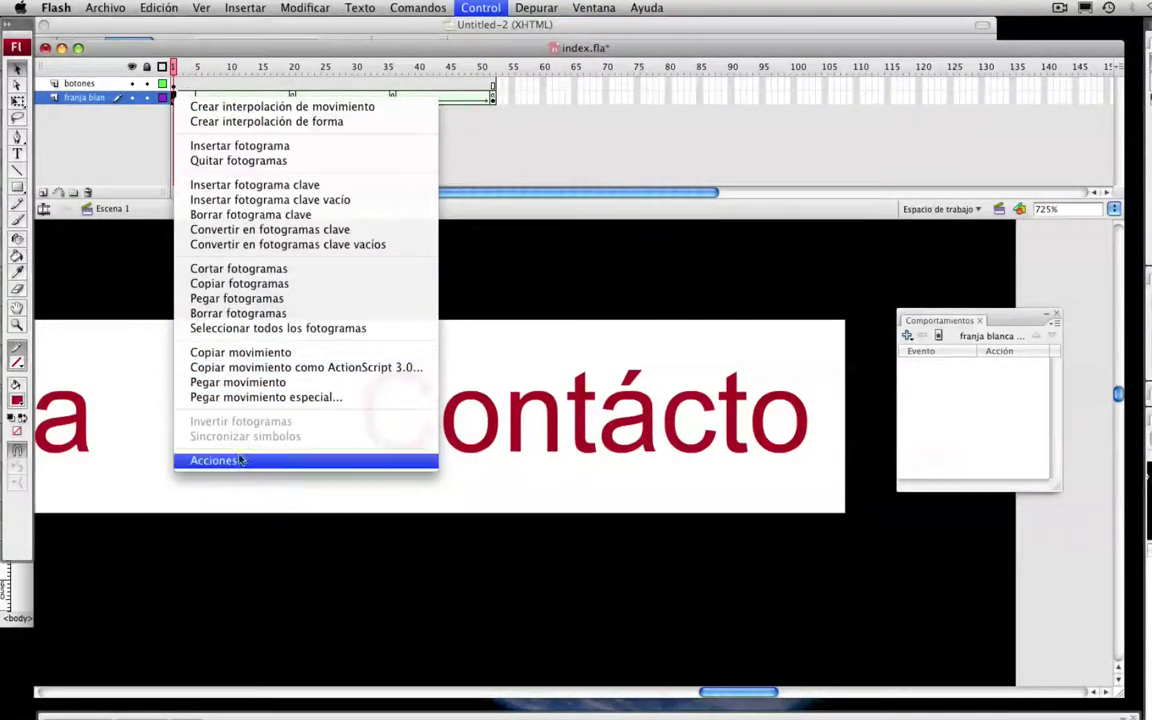
{"action": "left_click", "coordinate": [240, 462]}
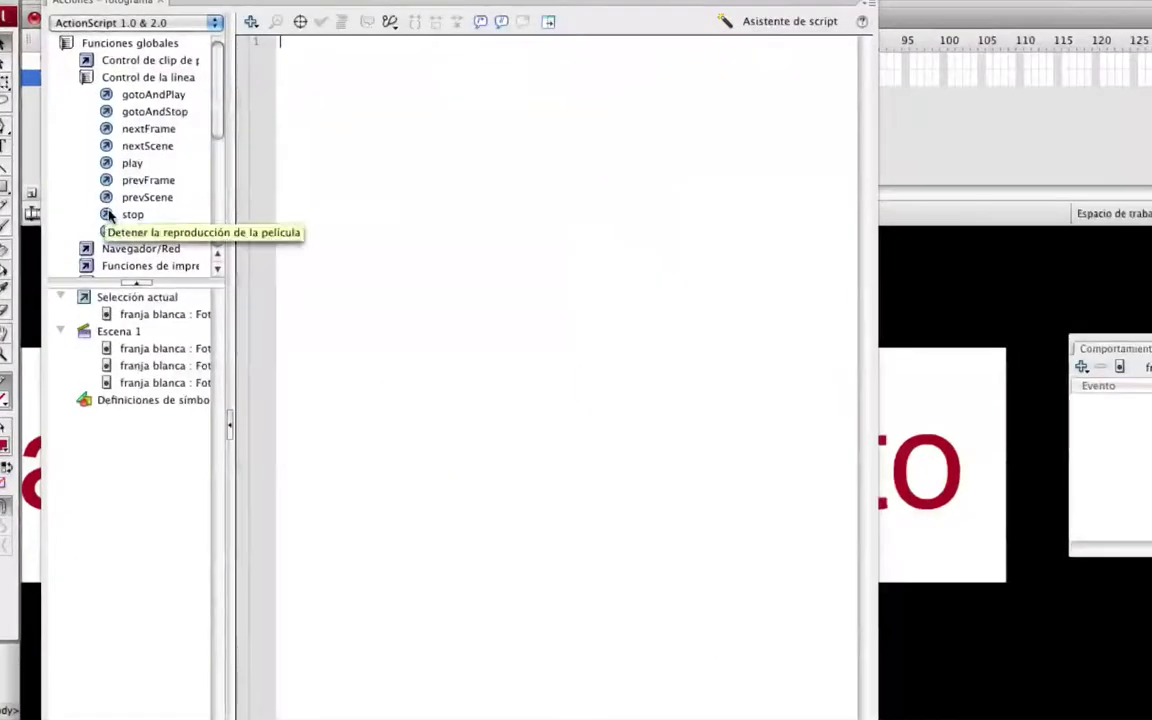
{"action": "double_click", "coordinate": [112, 215]}
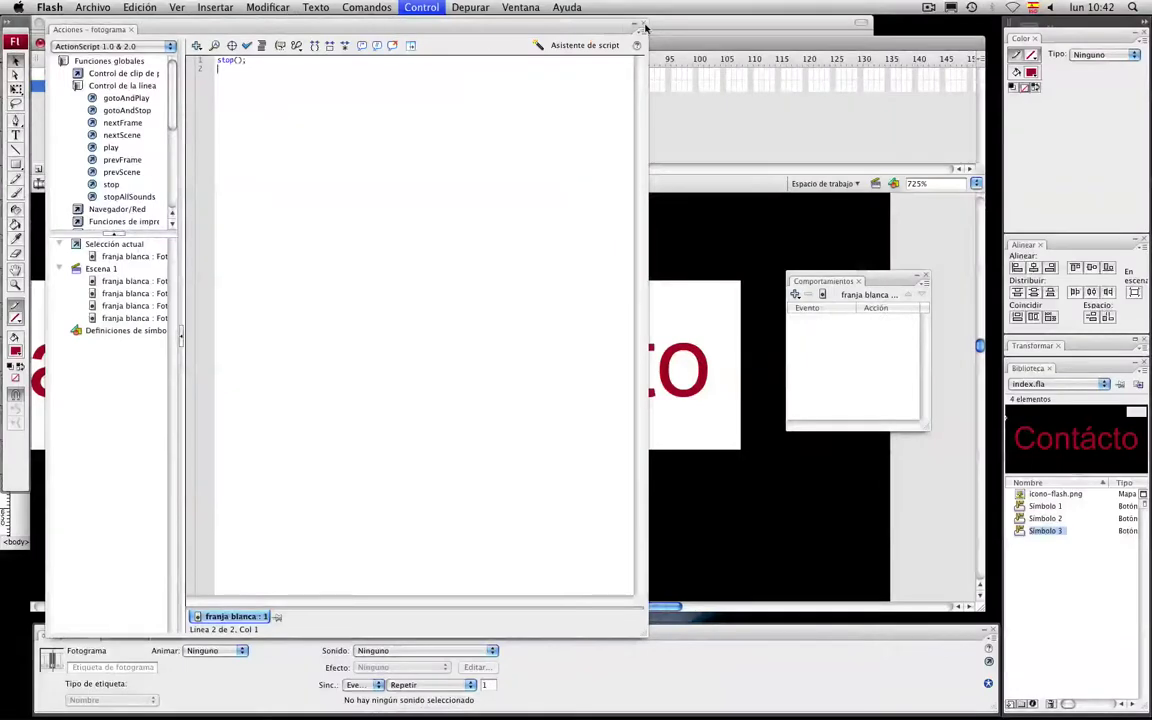
{"action": "left_click", "coordinate": [642, 26]}
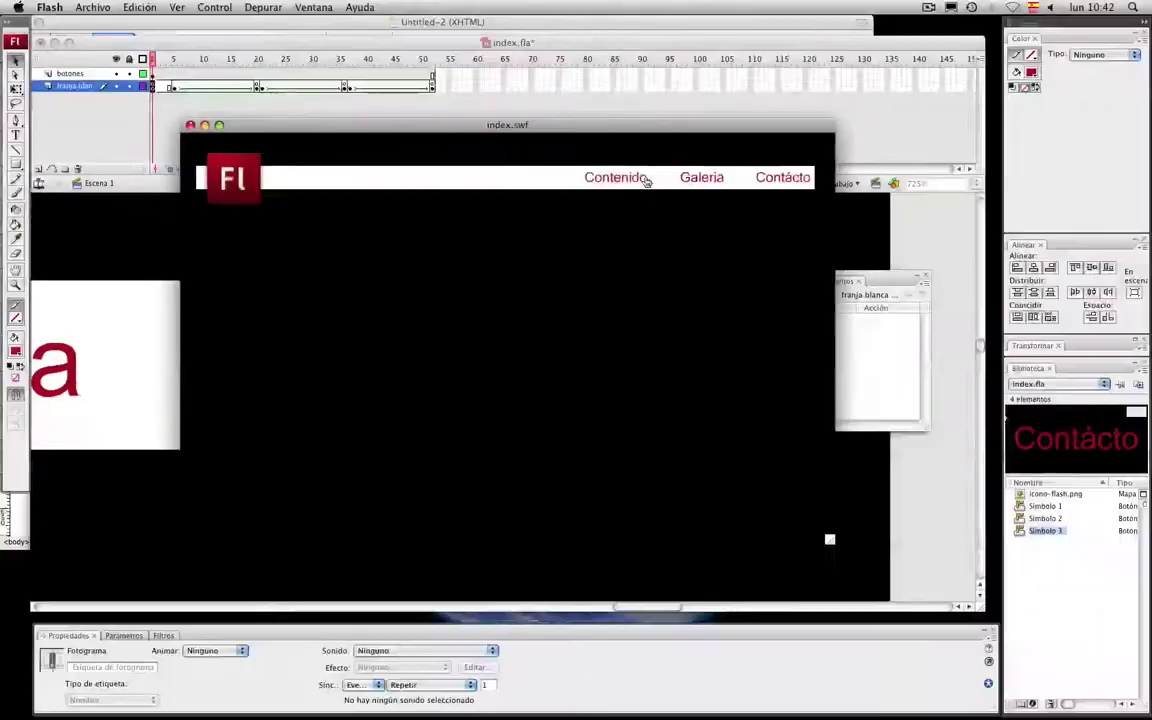
{"action": "left_click", "coordinate": [190, 125]}
In the Contácto button's Zona activa state, draw a filled dark red rectangle covering the whole word as its hit area
{"action": "double_click", "coordinate": [373, 341]}
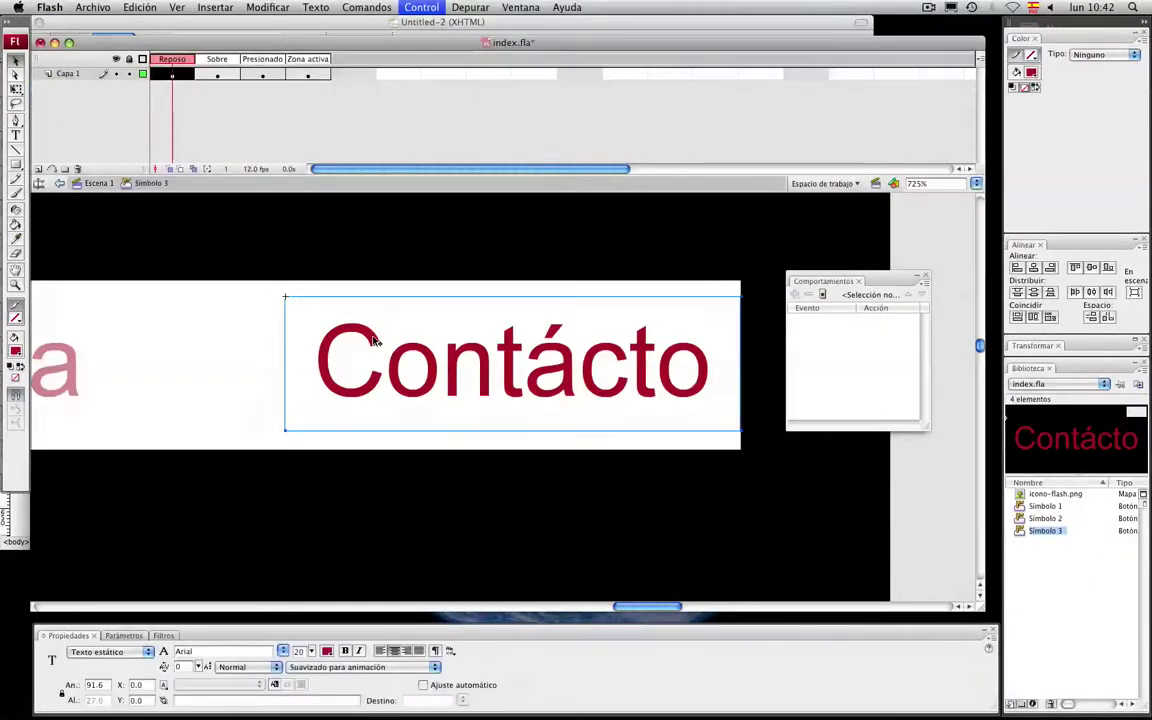
{"action": "left_click", "coordinate": [307, 75]}
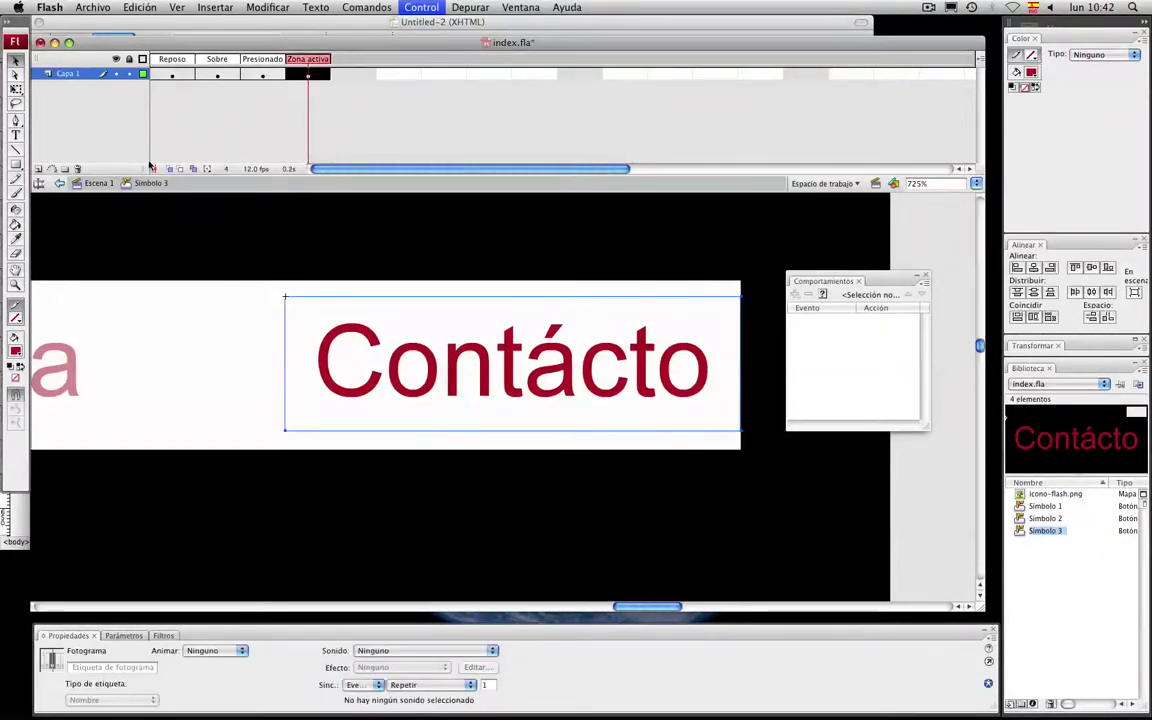
{"action": "left_click", "coordinate": [14, 166]}
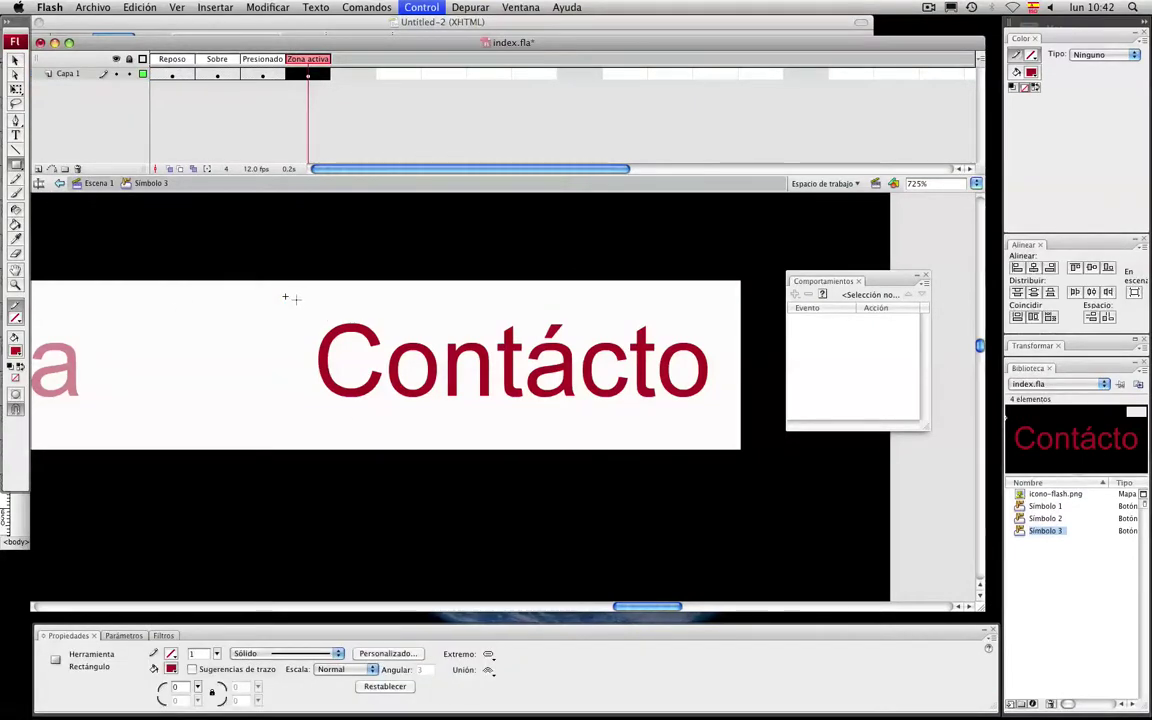
{"action": "left_click_drag", "start_coordinate": [296, 303], "coordinate": [718, 430]}
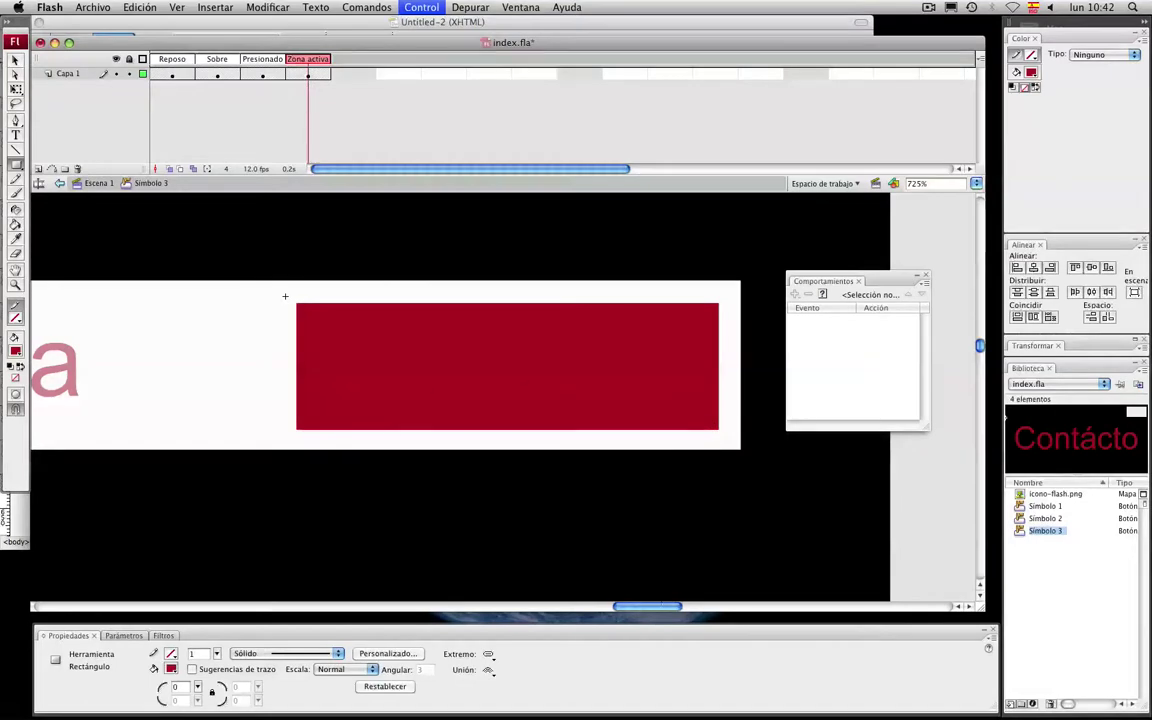
In the Galeria button's Zona activa state, draw a filled rectangle covering the word as its hit area and return to Escena 1
{"action": "left_click_drag", "start_coordinate": [661, 608], "coordinate": [606, 608]}
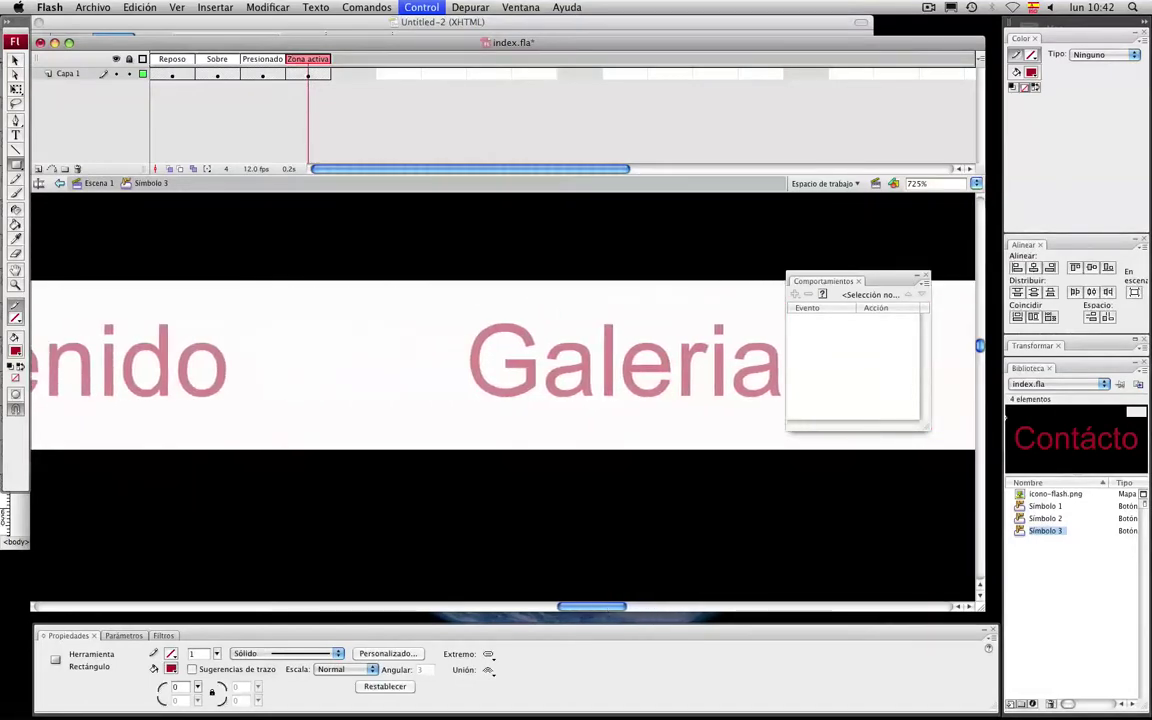
{"action": "left_click", "coordinate": [98, 183]}
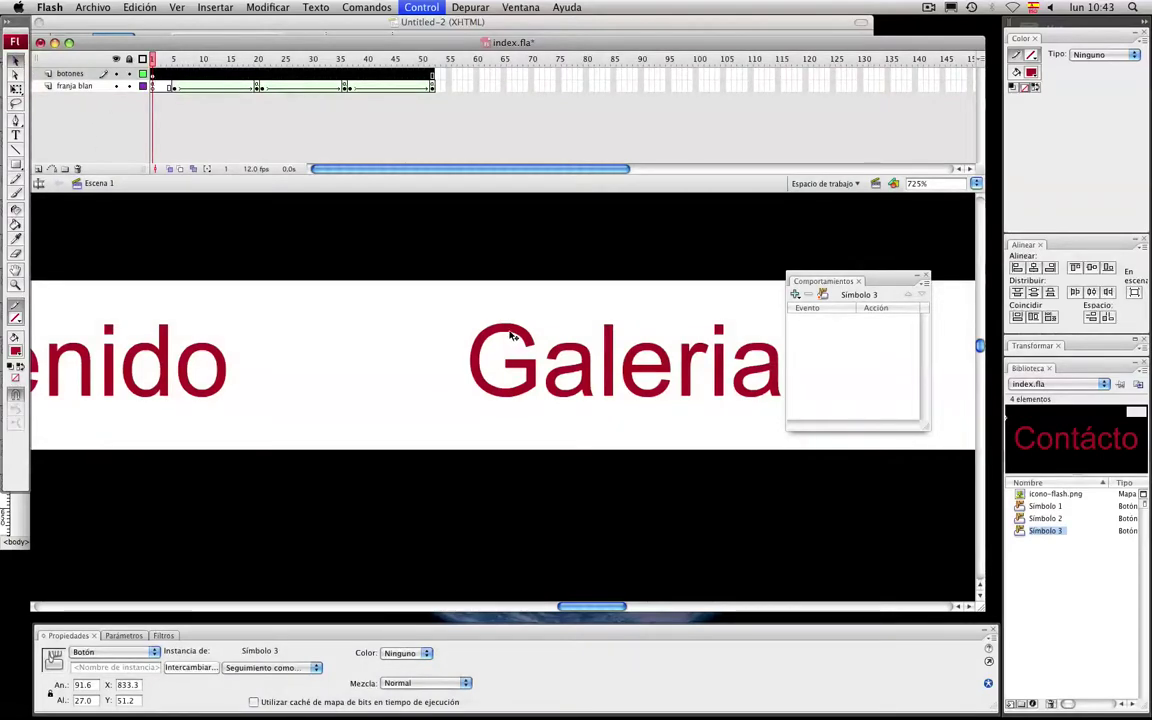
{"action": "double_click", "coordinate": [513, 333]}
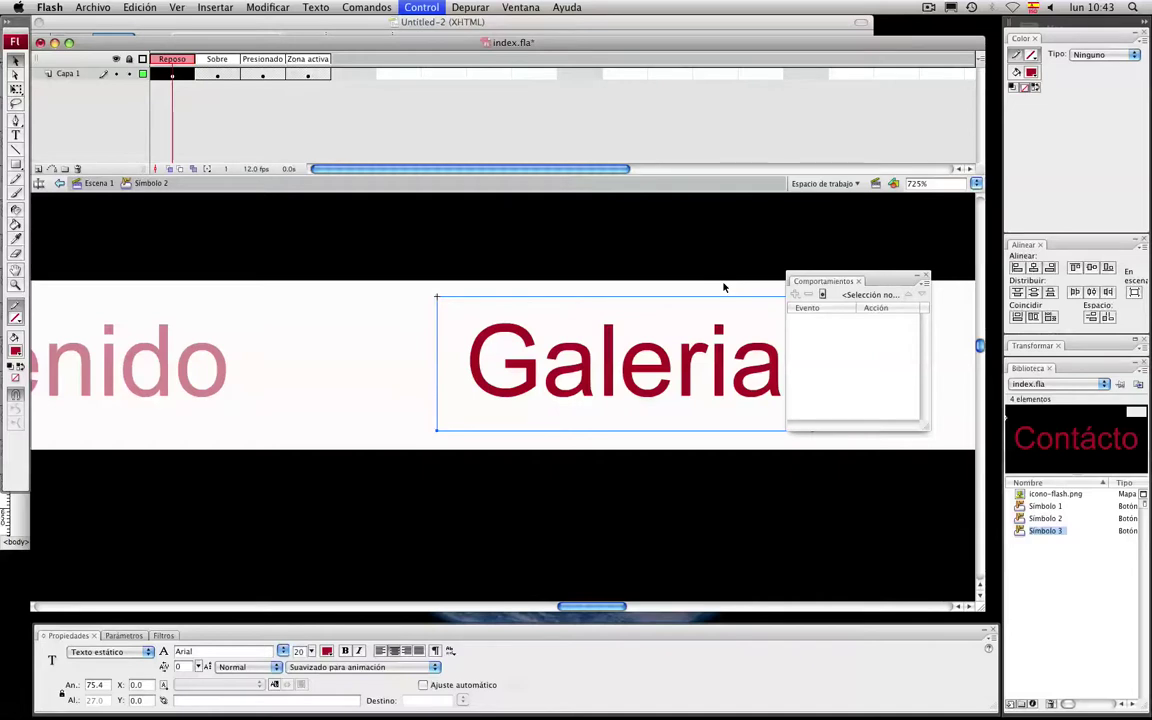
{"action": "left_click", "coordinate": [297, 76]}
{"action": "left_click", "coordinate": [15, 164]}
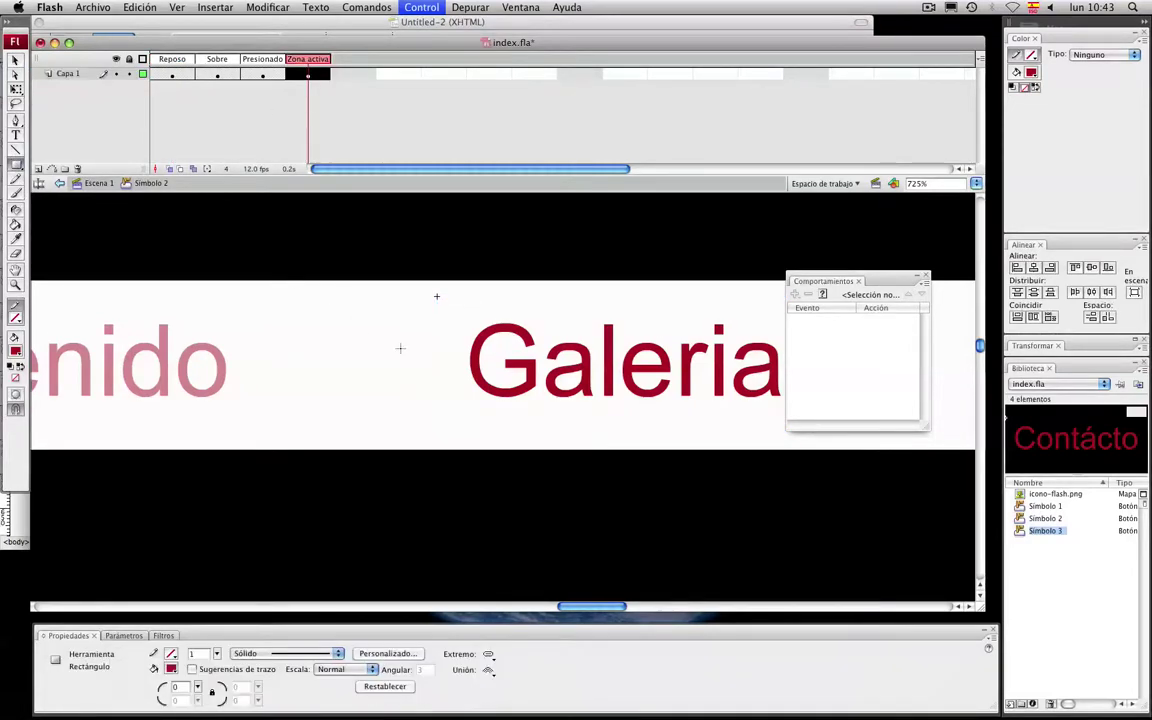
{"action": "left_click_drag", "start_coordinate": [454, 308], "coordinate": [788, 418]}
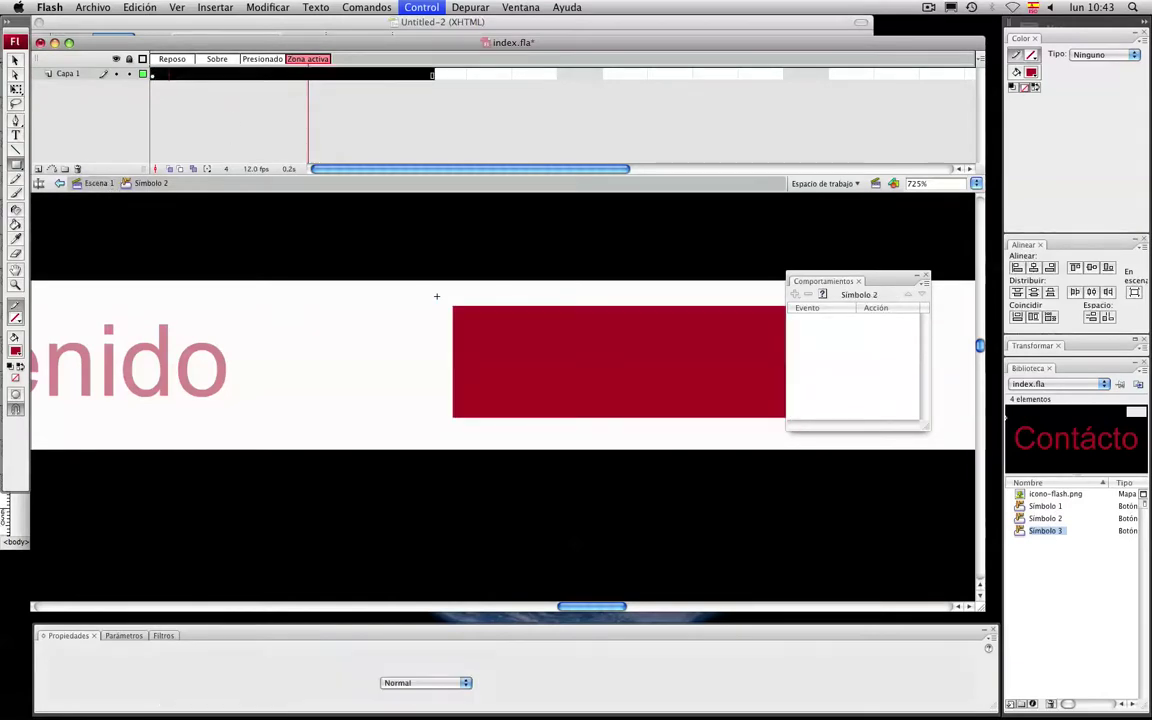
{"action": "left_click", "coordinate": [98, 183]}
{"action": "left_click_drag", "start_coordinate": [322, 296], "coordinate": [640, 318]}
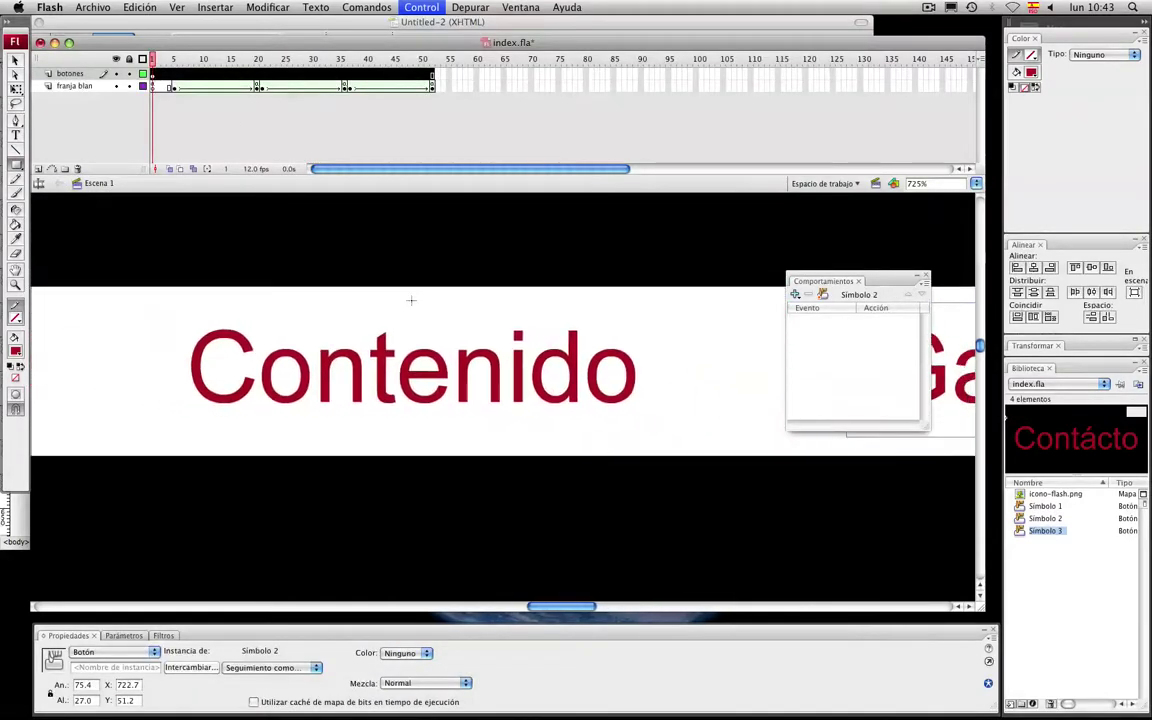
{"action": "left_click_drag", "start_coordinate": [172, 305], "coordinate": [224, 381]}
{"action": "key", "text": "ctrl+z"}
{"action": "left_click", "coordinate": [14, 61]}
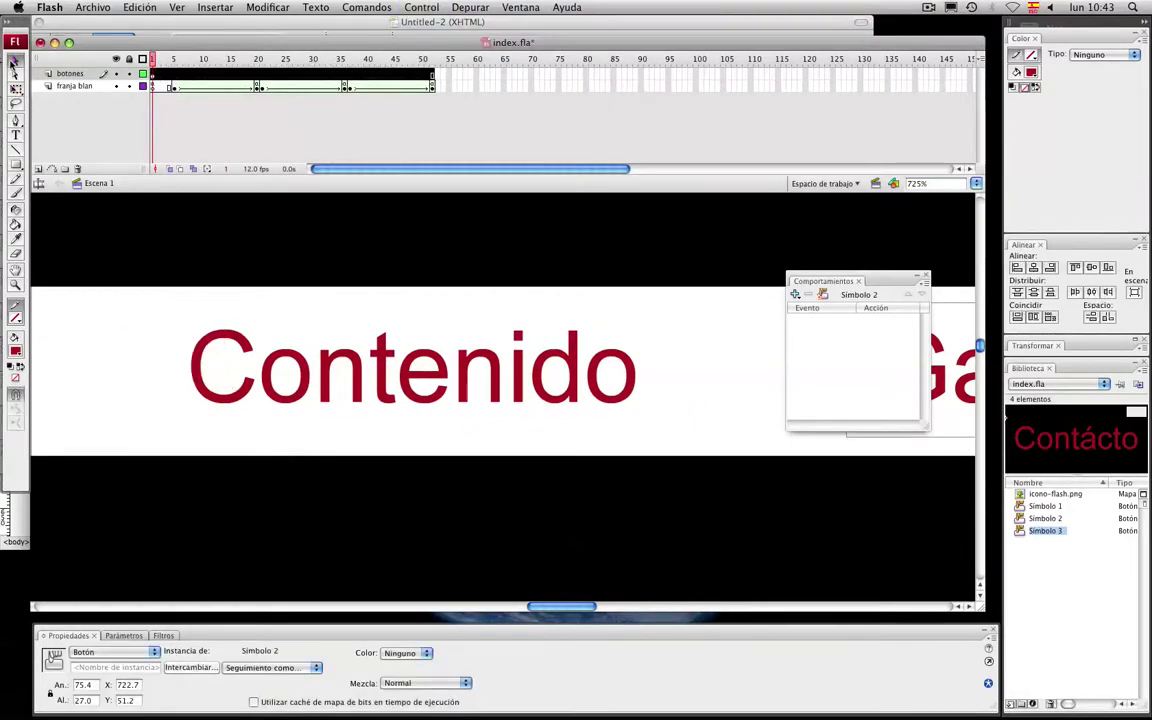
In the Contenido button's Zona activa state, draw a filled dark red rectangle covering the word, return to Escena 1 and preview the movie
{"action": "left_click", "coordinate": [248, 345]}
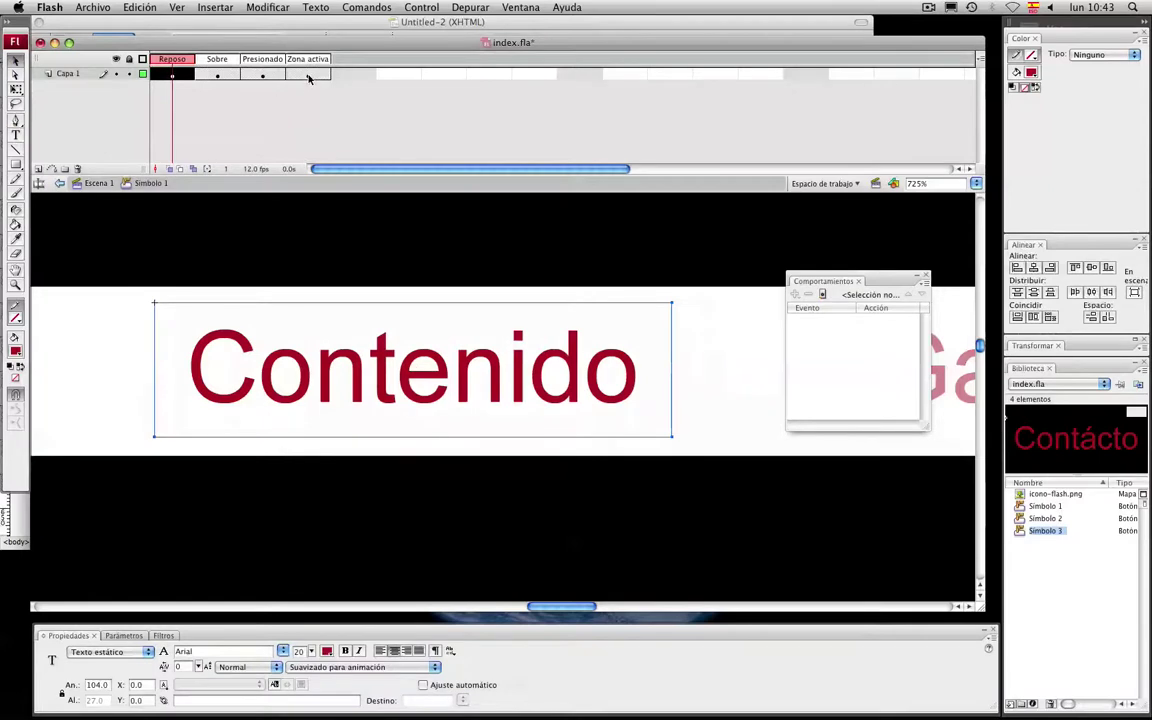
{"action": "left_click", "coordinate": [309, 76]}
{"action": "left_click", "coordinate": [15, 163]}
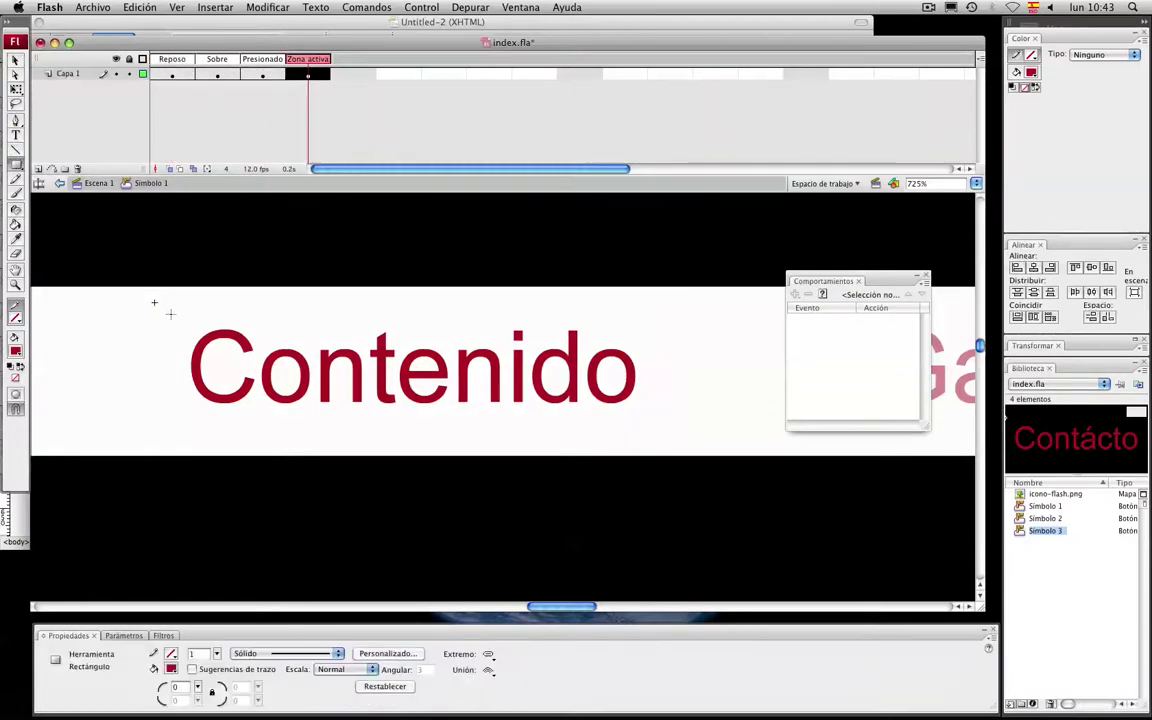
{"action": "mouse_move", "coordinate": [170, 314]}
{"action": "left_mouse_down"}
{"action": "mouse_move", "coordinate": [447, 432]}
{"action": "mouse_move", "coordinate": [646, 430]}
{"action": "left_mouse_up"}
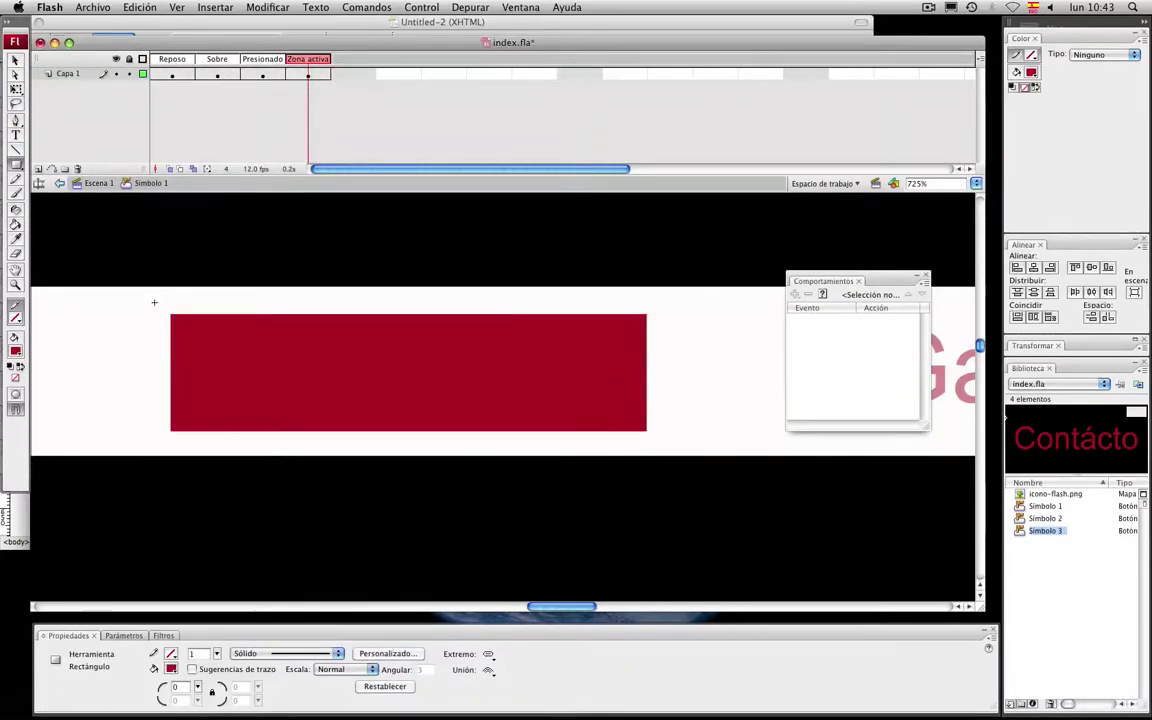
{"action": "left_click", "coordinate": [96, 184]}
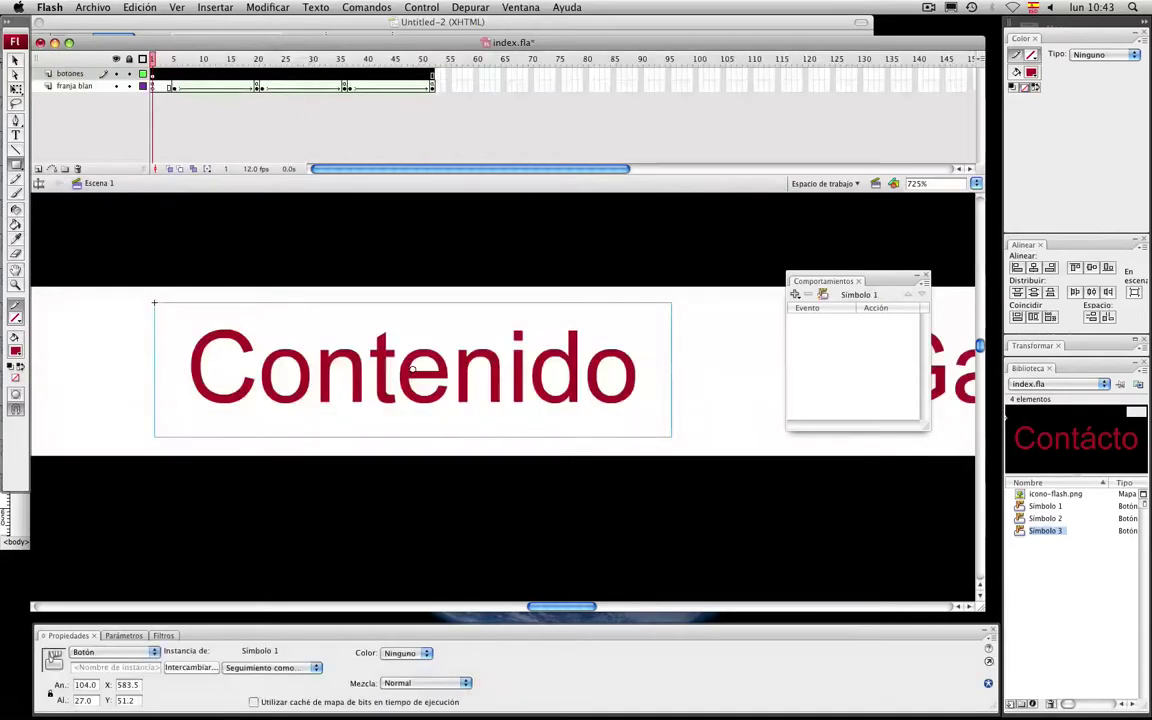
{"action": "key", "text": "super+Return"}
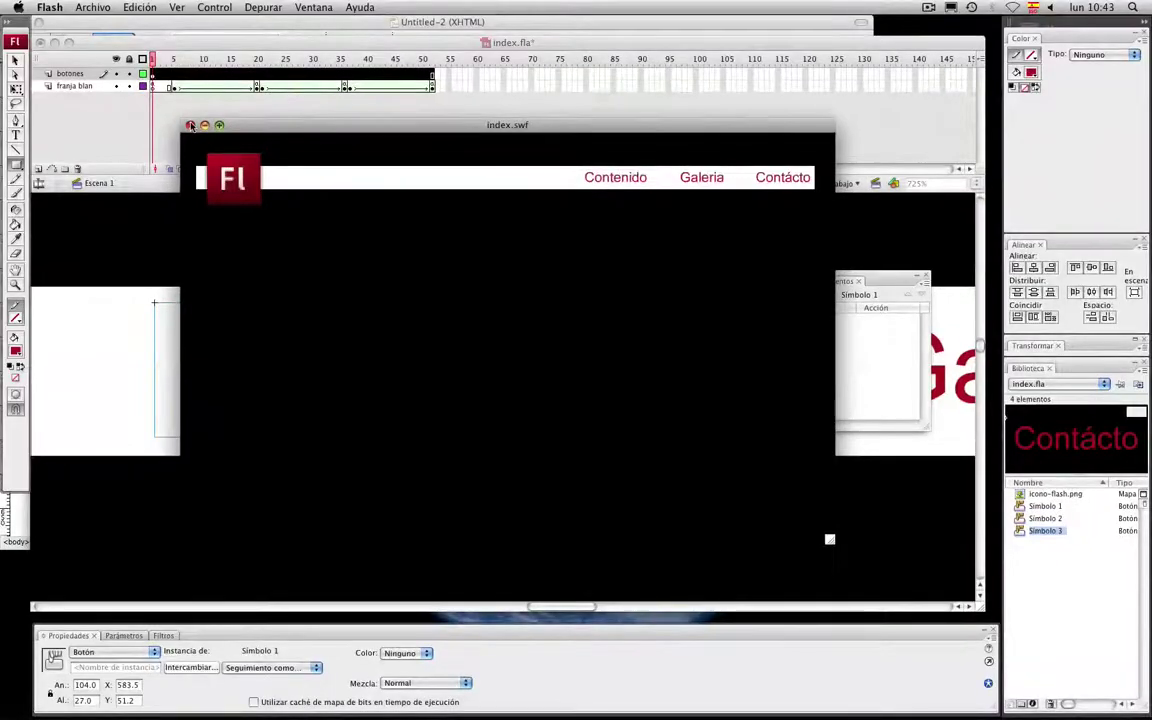
{"action": "left_click", "coordinate": [190, 126]}
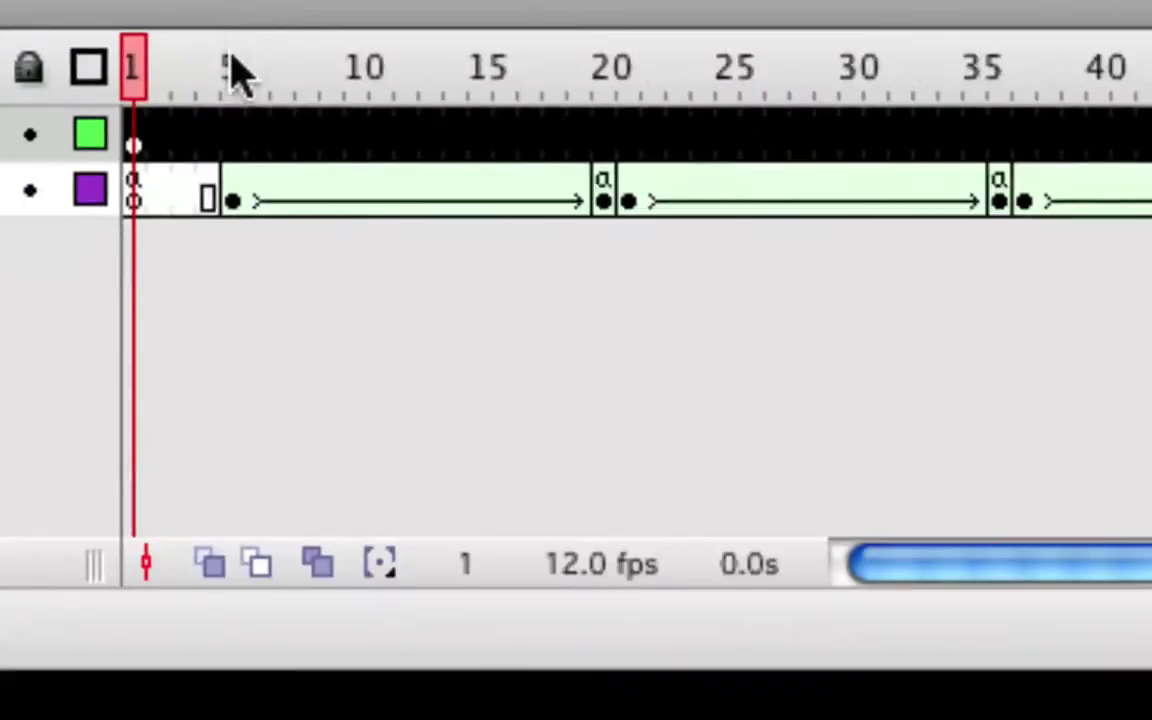
Play and scrub through the timeline to review the white bar's three animation segments, returning to frame 1
{"action": "left_click", "coordinate": [228, 62]}
{"action": "left_click_drag", "start_coordinate": [245, 95], "coordinate": [575, 100]}
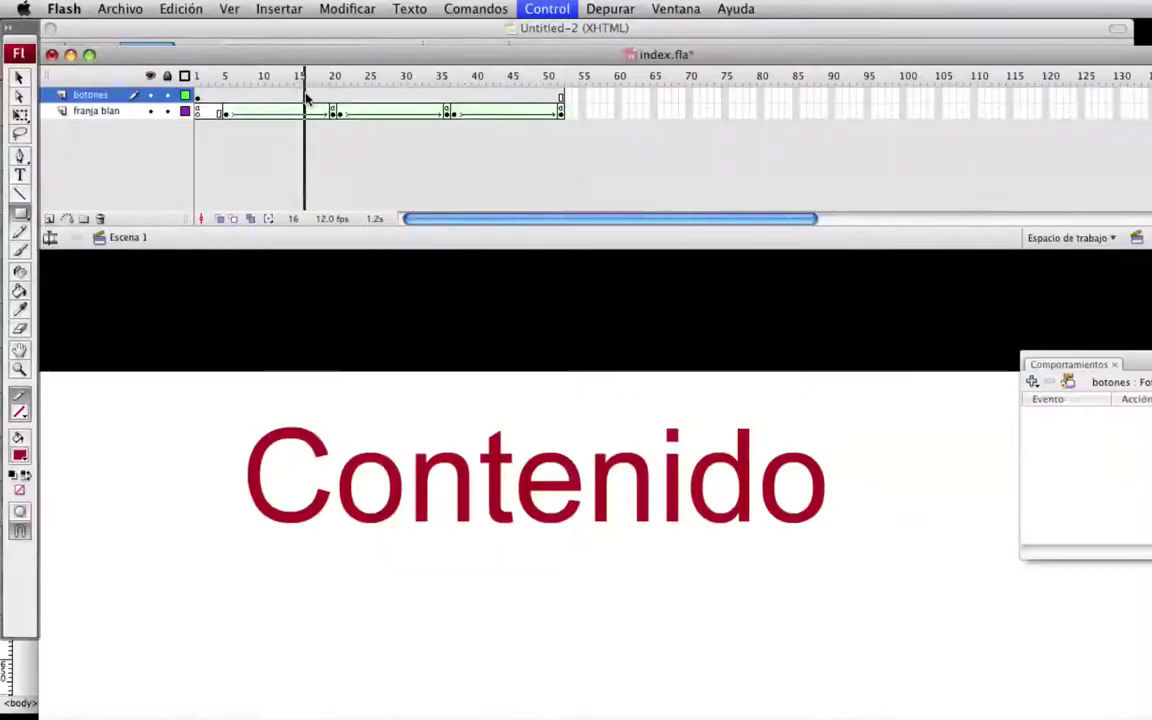
{"action": "left_click_drag", "start_coordinate": [307, 97], "coordinate": [332, 88]}
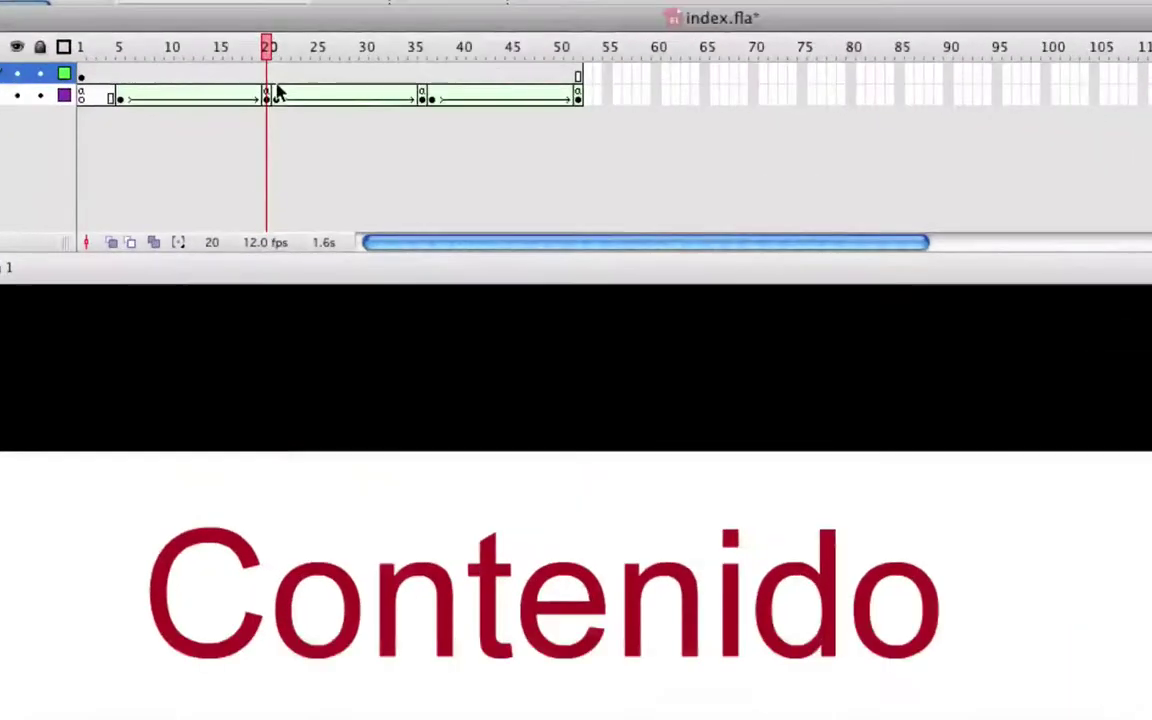
{"action": "key", "text": "Return"}
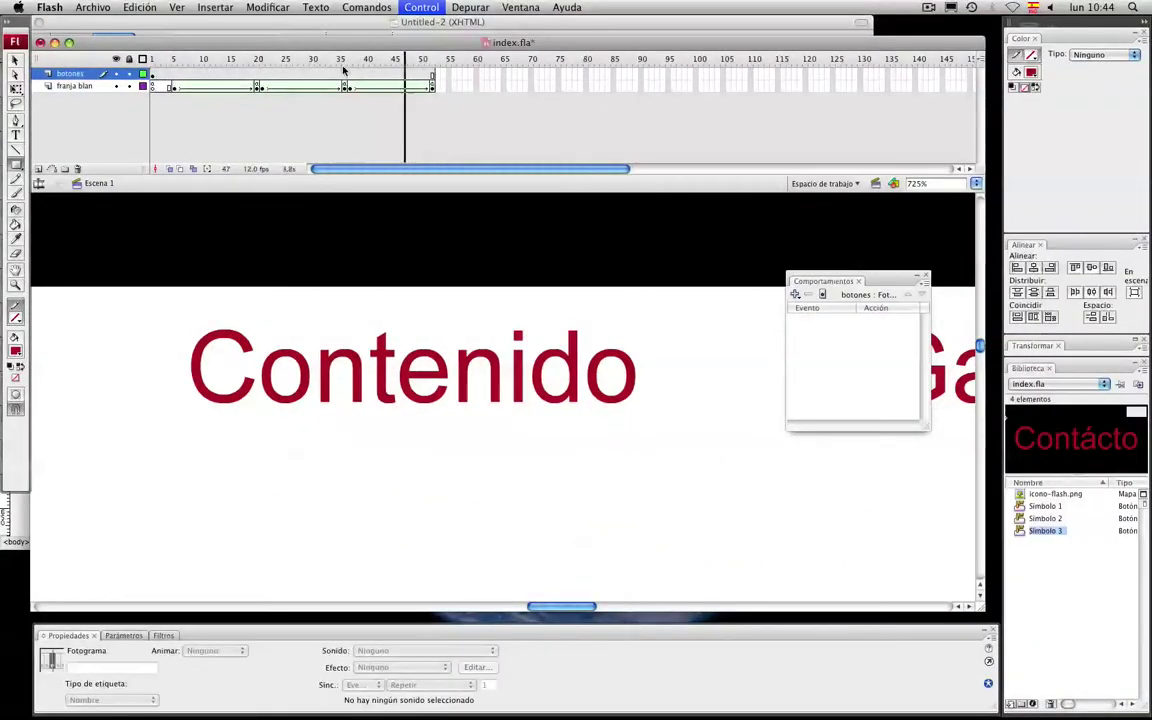
{"action": "left_click_drag", "start_coordinate": [343, 70], "coordinate": [153, 62]}
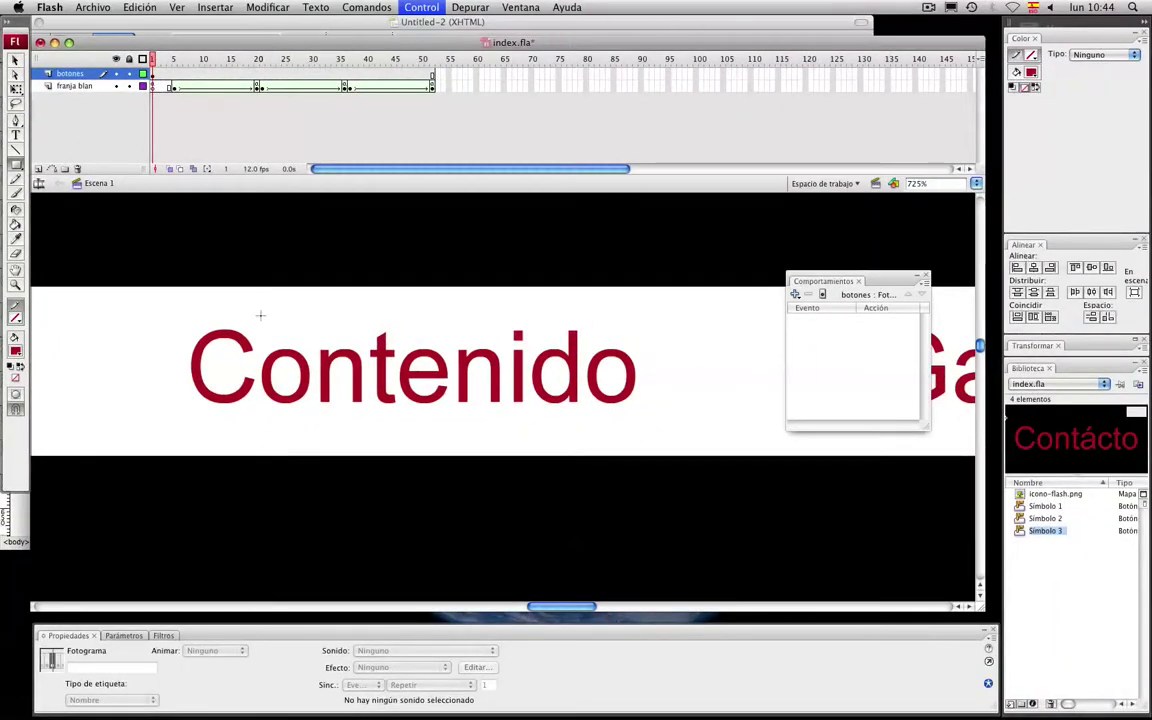
Move the frame properties closer to the timeline and label frame 1 of the franja blanca layer "inicio"
{"action": "left_click_drag", "start_coordinate": [239, 635], "coordinate": [319, 236]}
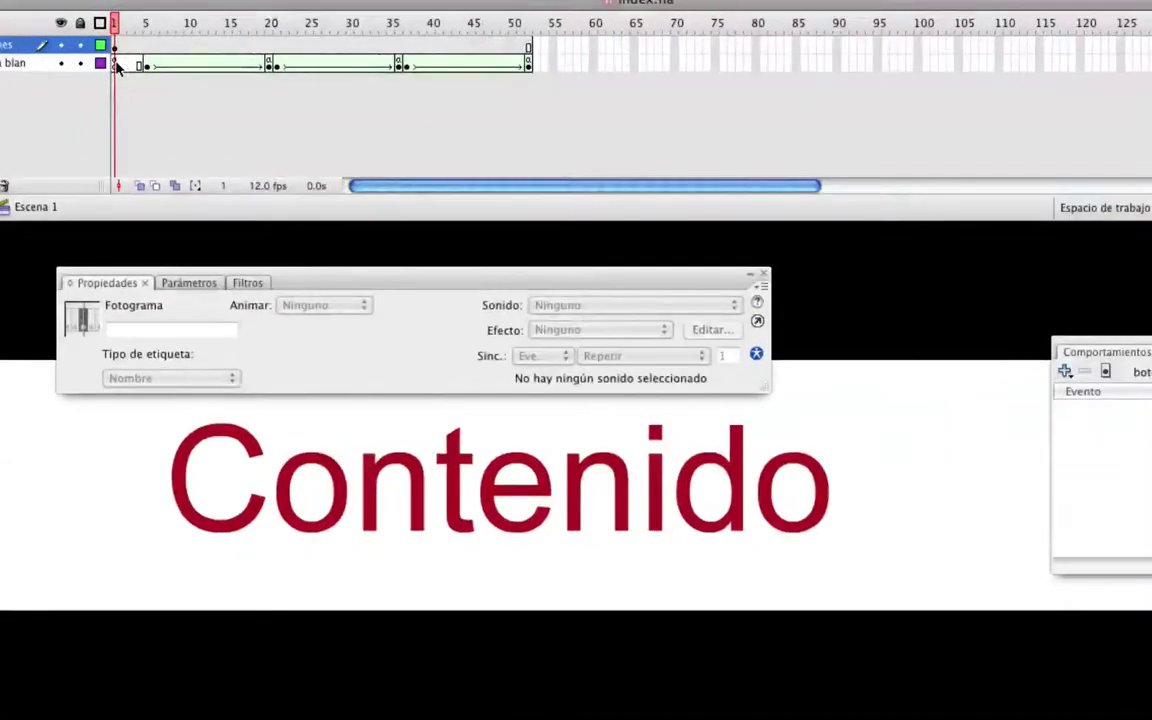
{"action": "left_click", "coordinate": [117, 66]}
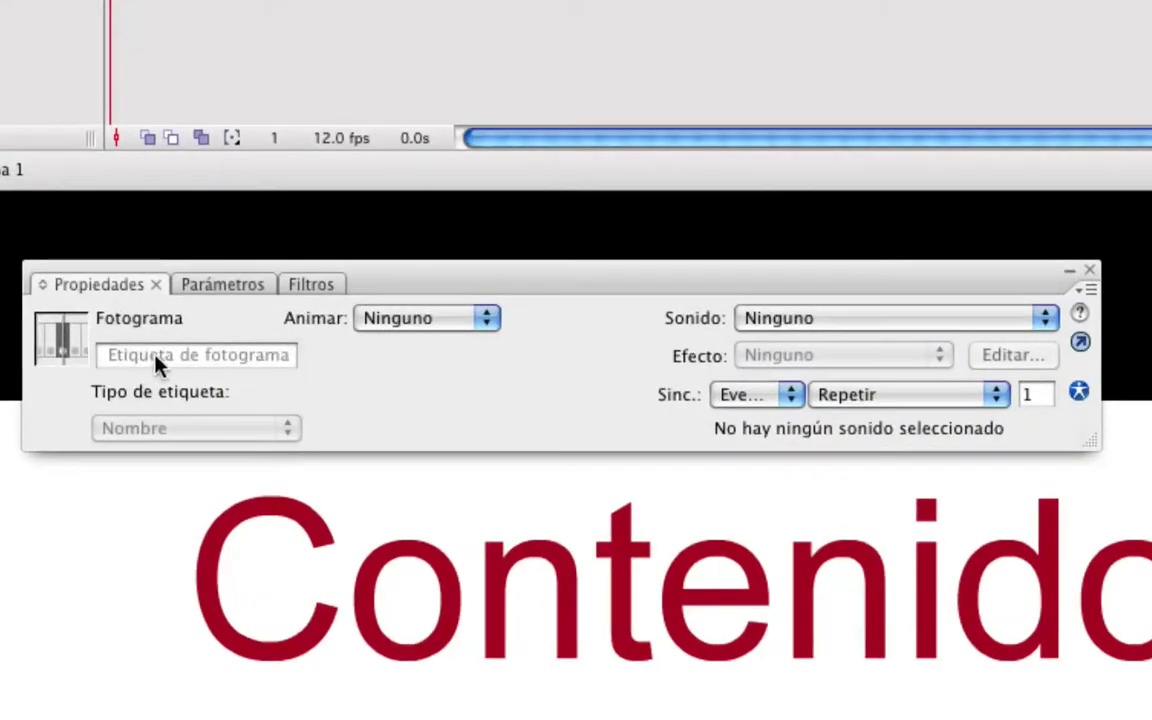
{"action": "left_click", "coordinate": [157, 365]}
{"action": "type", "text": "ini"}
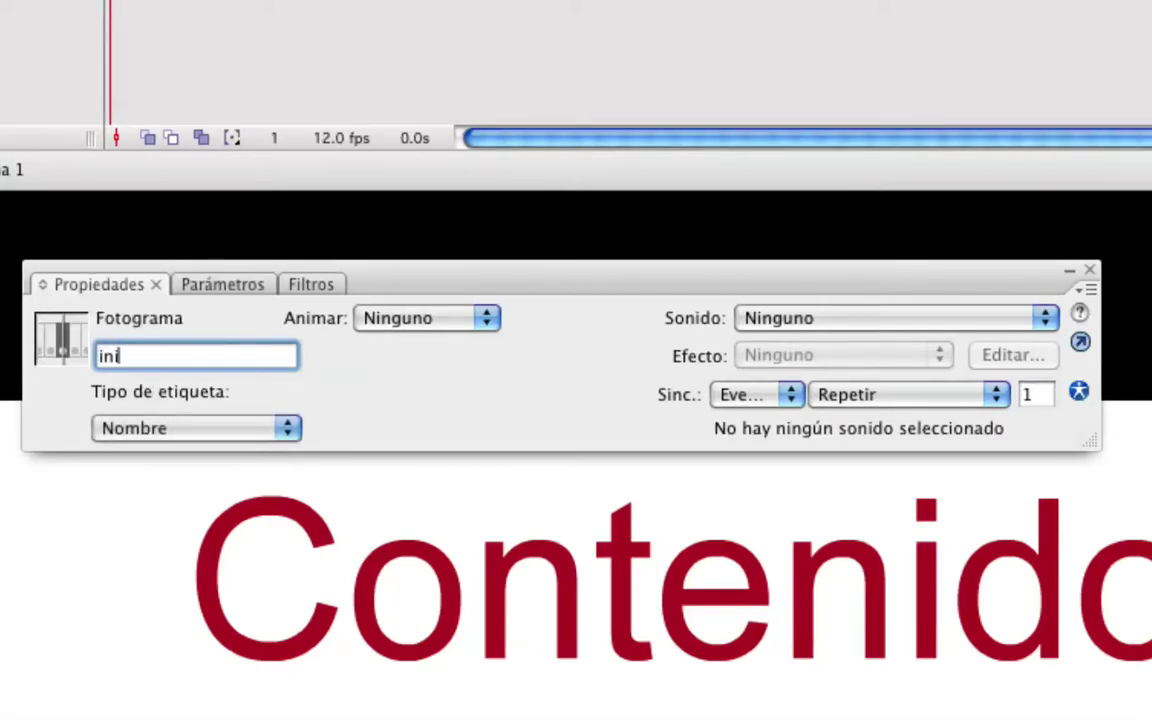
{"action": "type", "text": "cio"}
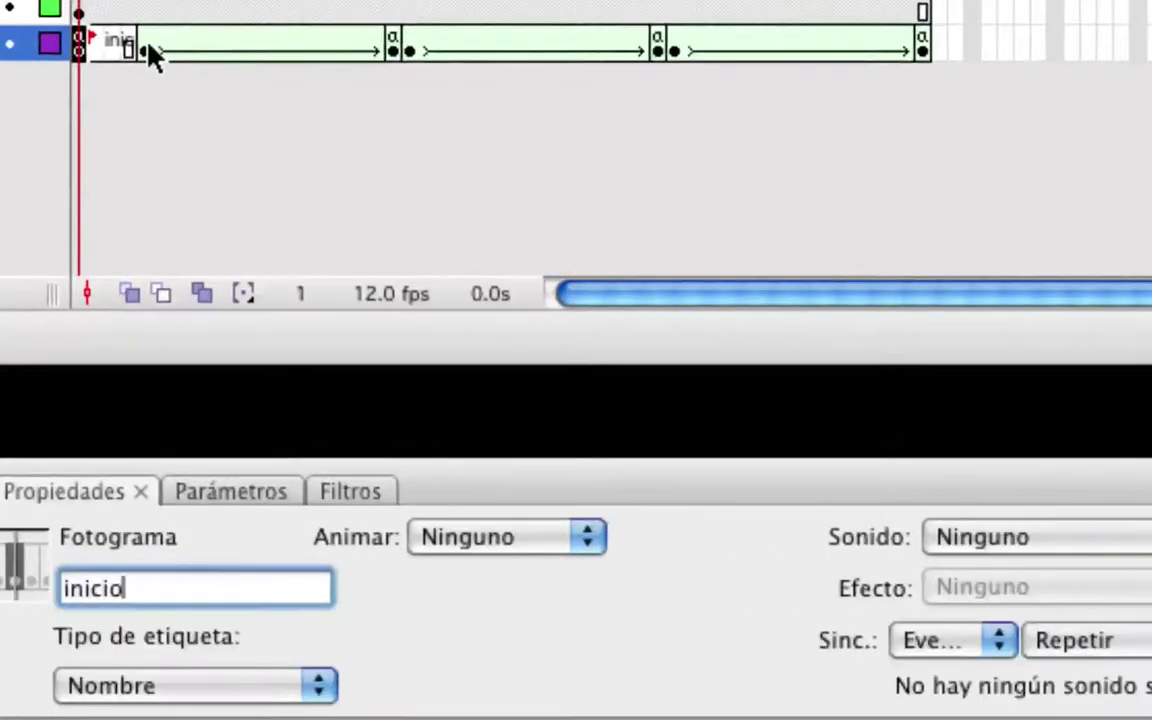
On the franja blanca layer, label the keyframe at frame 5 "contenido" and the one at frame 21 "galeria"
{"action": "left_click", "coordinate": [163, 46]}
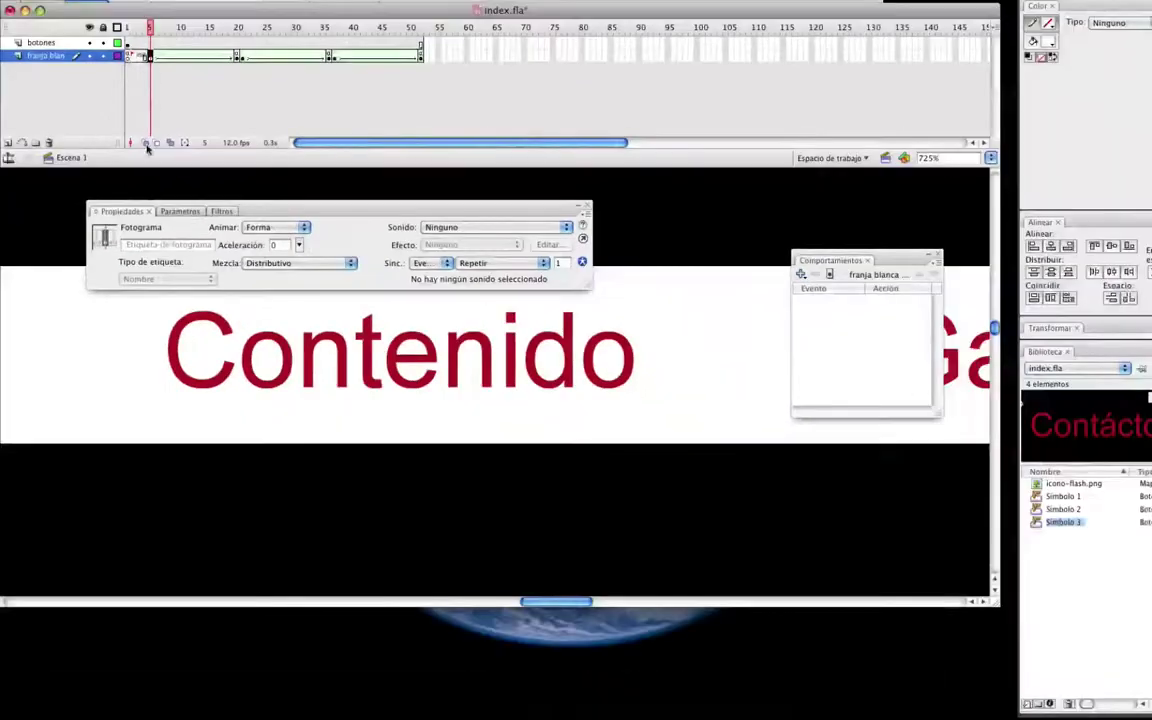
{"action": "left_click", "coordinate": [153, 246]}
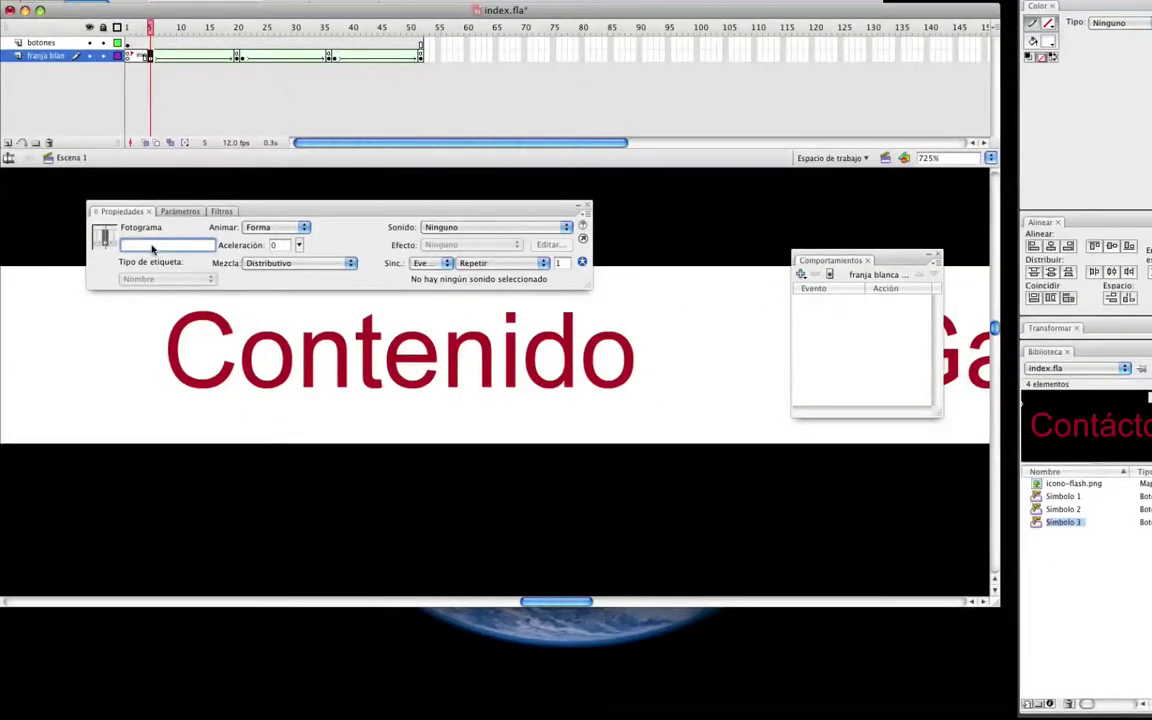
{"action": "type", "text": "contenido"}
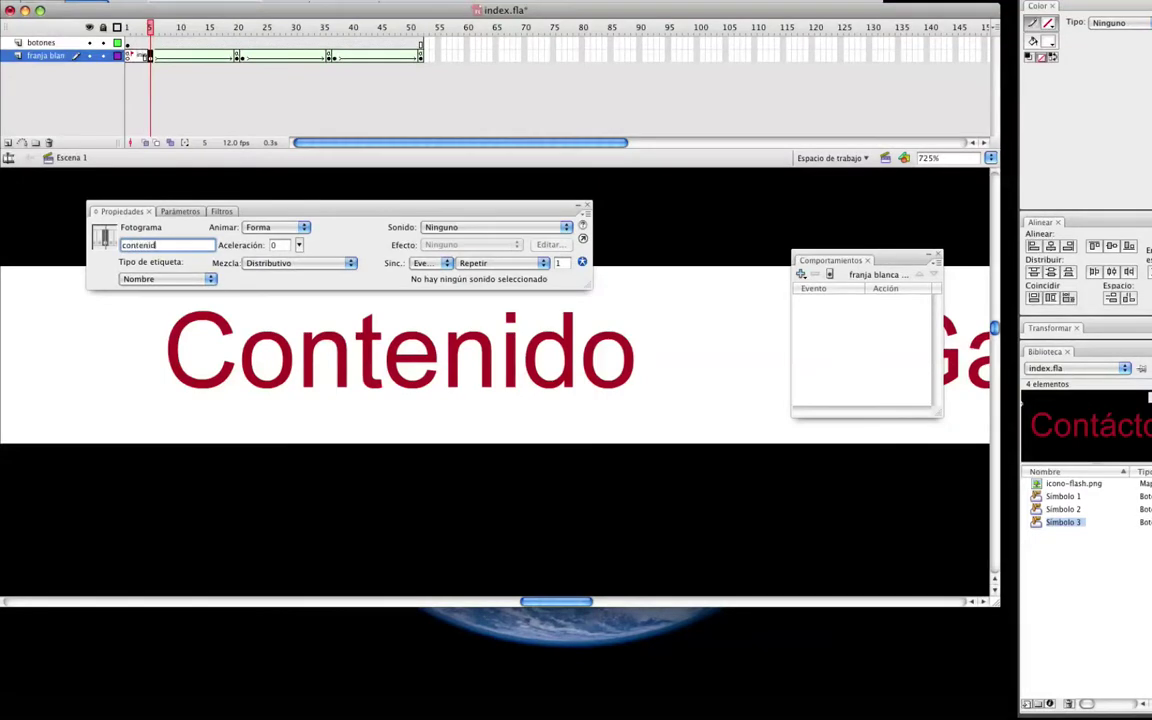
{"action": "left_click", "coordinate": [242, 57]}
{"action": "left_click", "coordinate": [159, 246]}
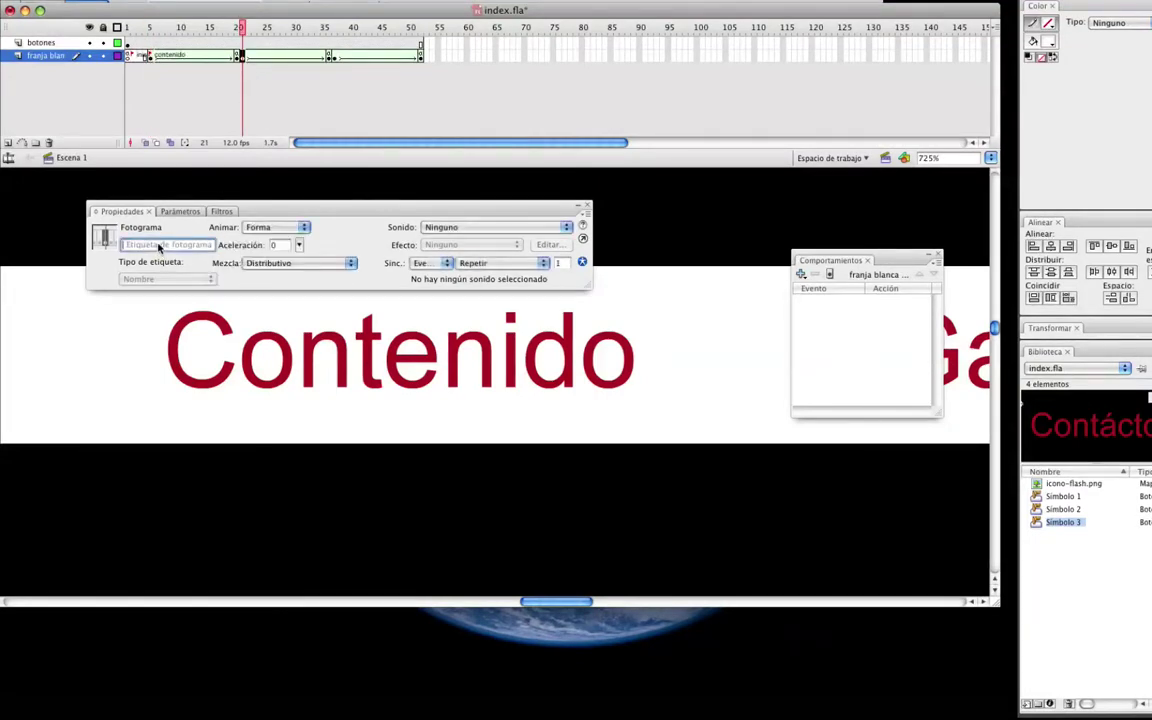
{"action": "type", "text": "galeria"}
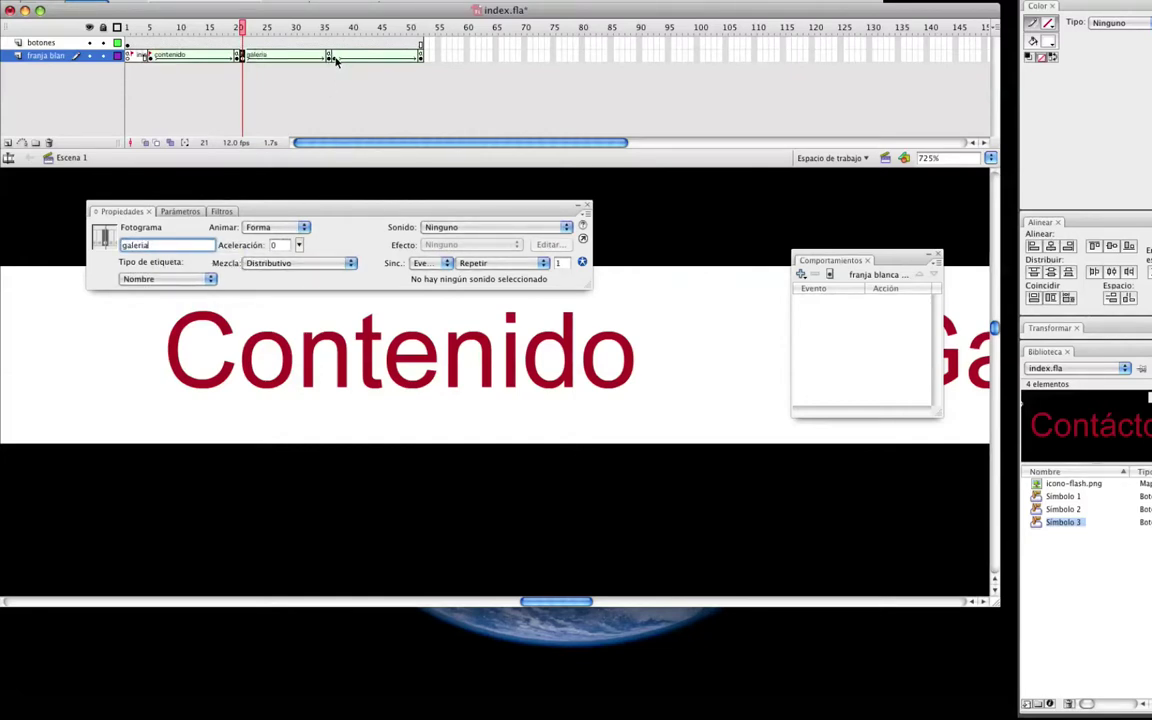
Label the keyframe at frame 37 of the franja blanca layer "contacto"
{"action": "left_click", "coordinate": [336, 59]}
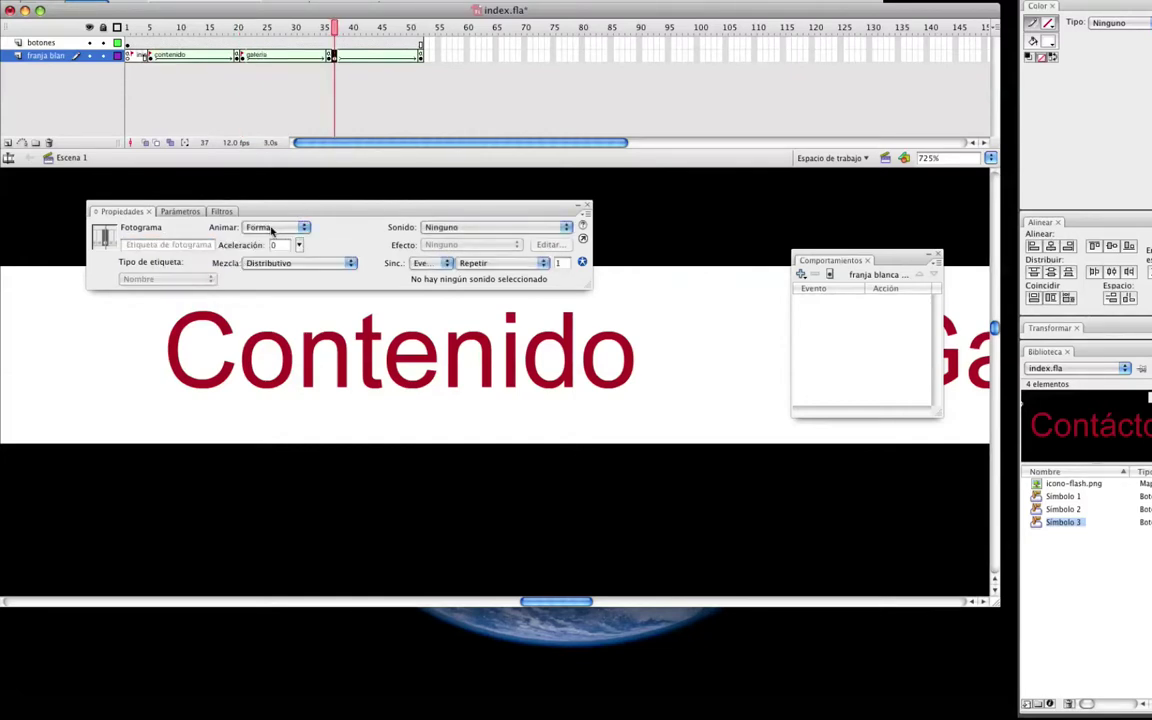
{"action": "left_click", "coordinate": [170, 247]}
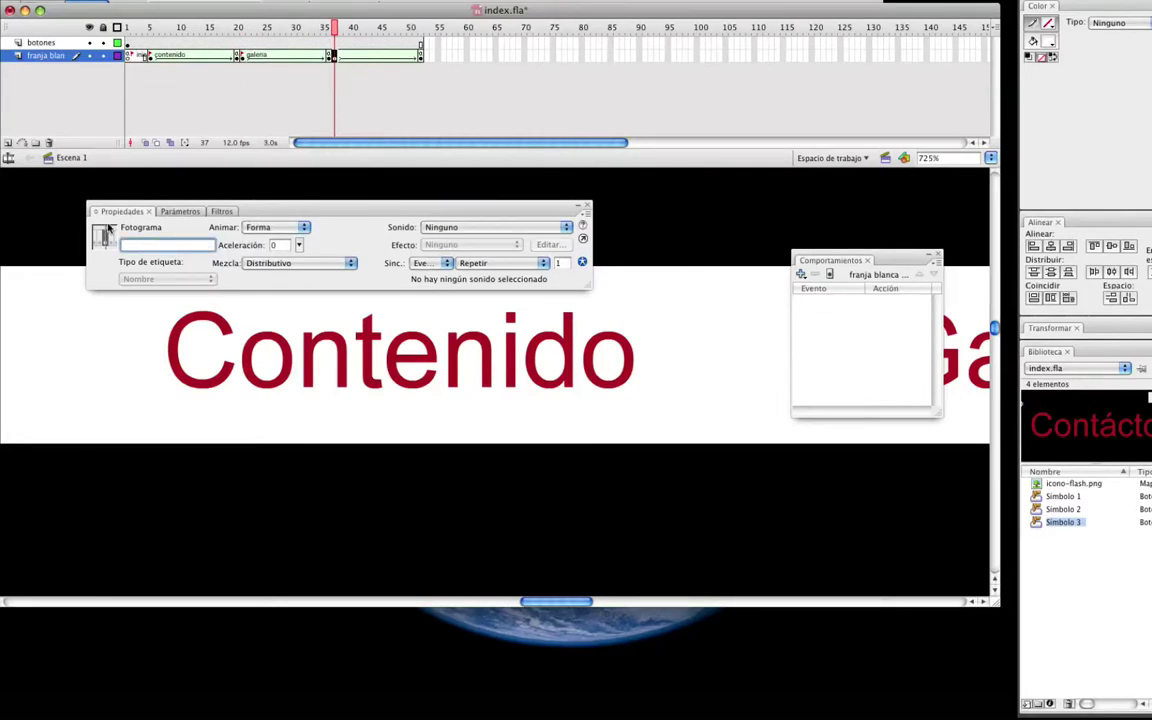
{"action": "type", "text": "contacto"}
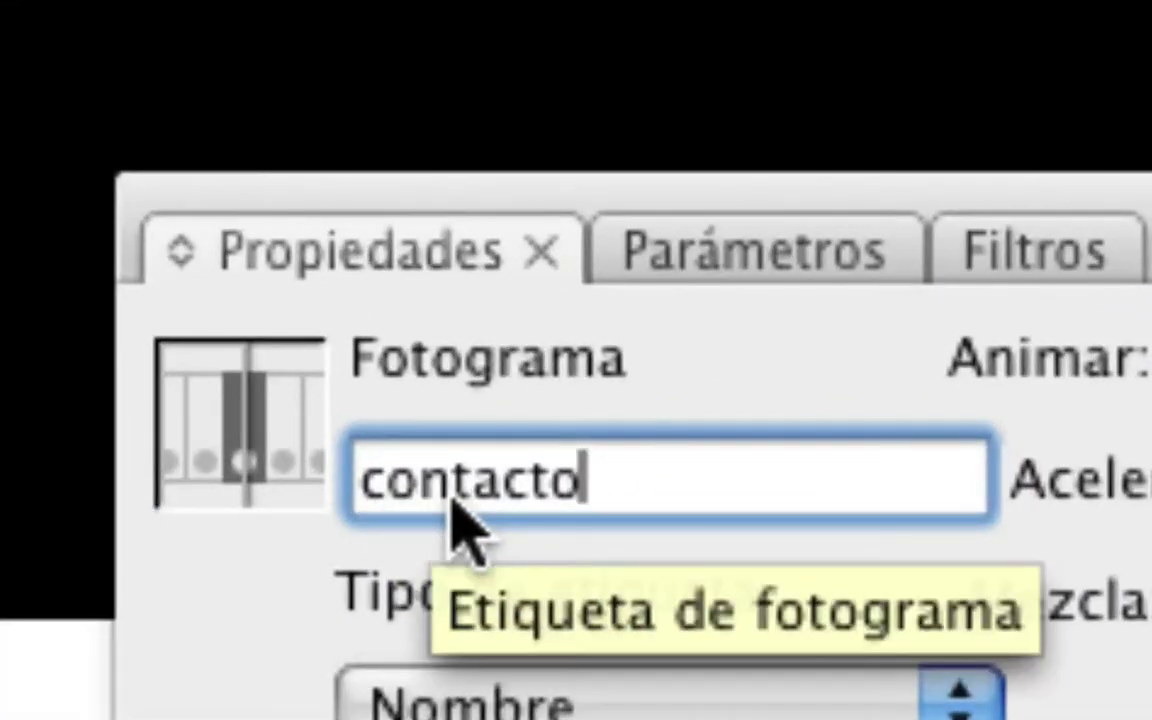
Try the number 2 at the end and at the start of the contacto frame label, and remove it
{"action": "type", "text": "2"}
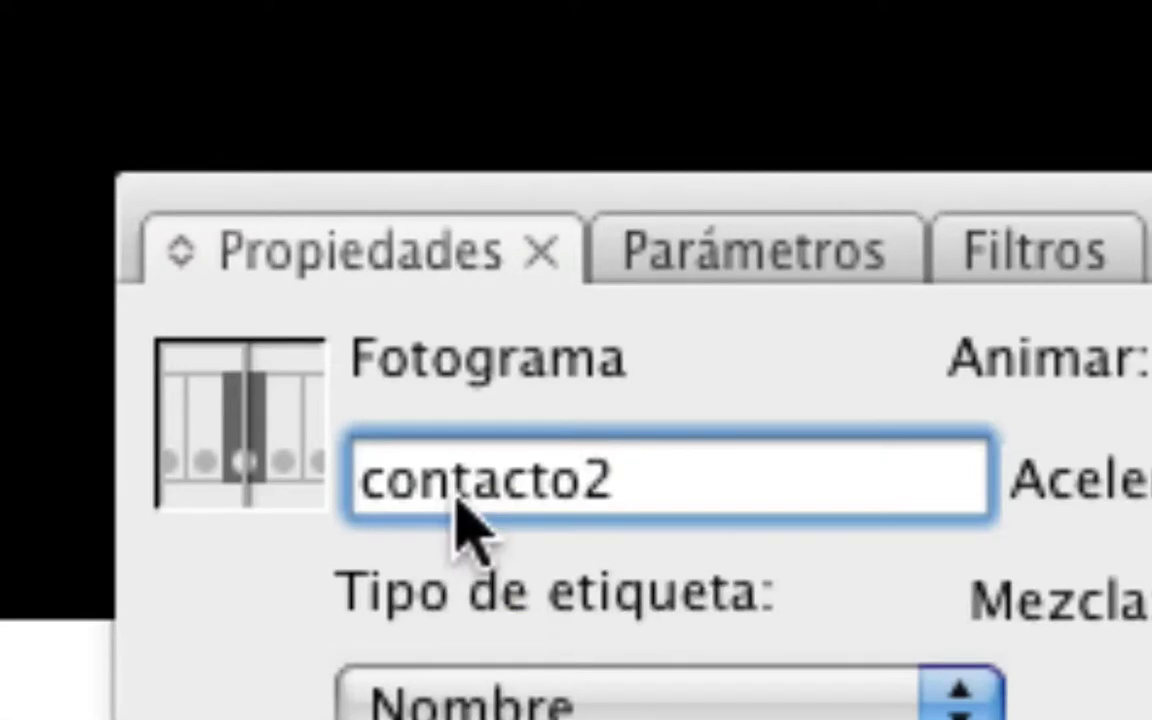
{"action": "left_click", "coordinate": [366, 490]}
{"action": "type", "text": "2"}
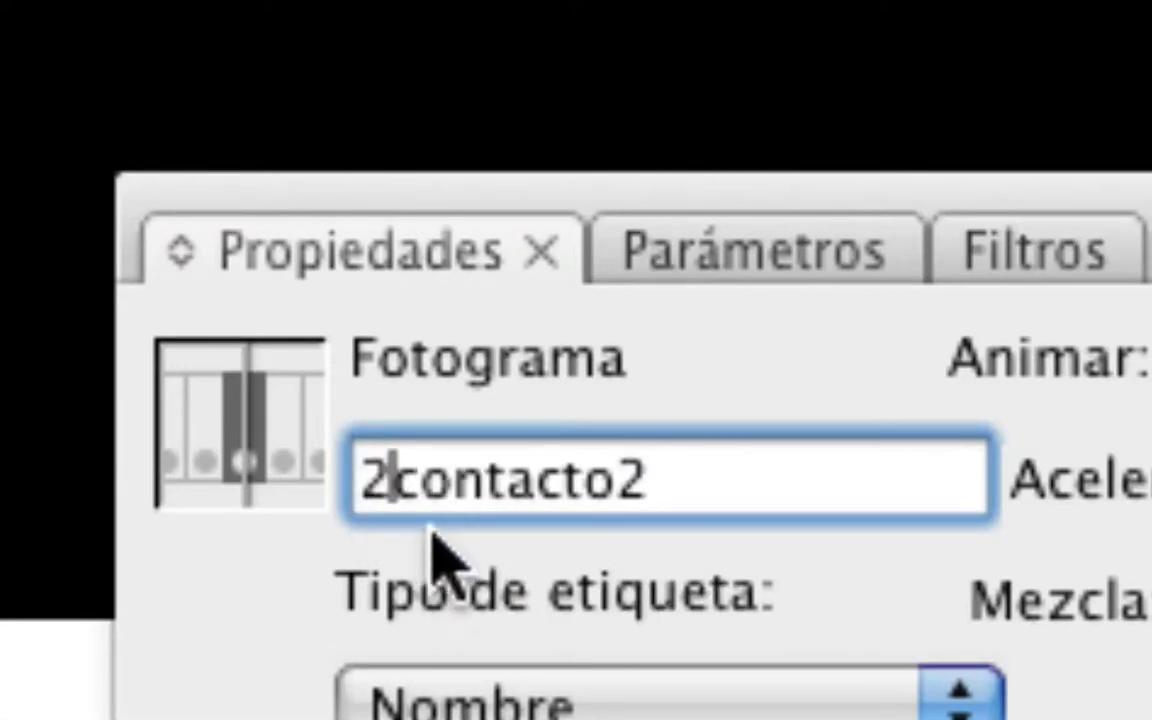
{"action": "key", "text": "BackSpace"}
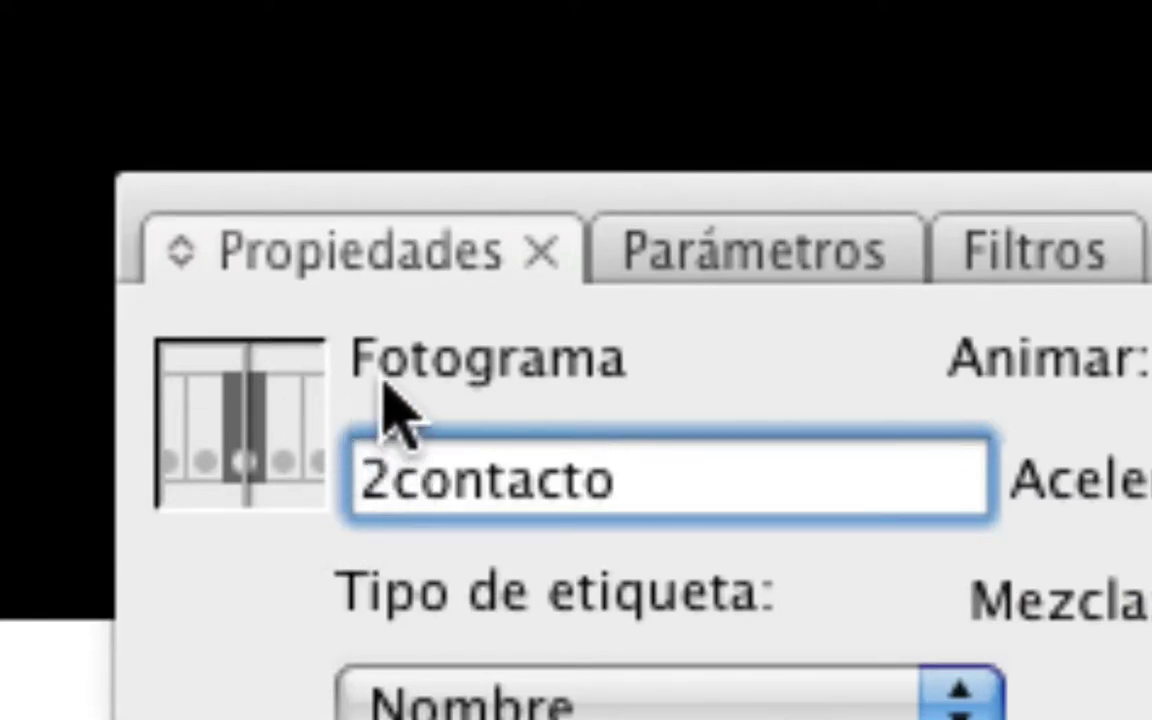
{"action": "left_click", "coordinate": [347, 488]}
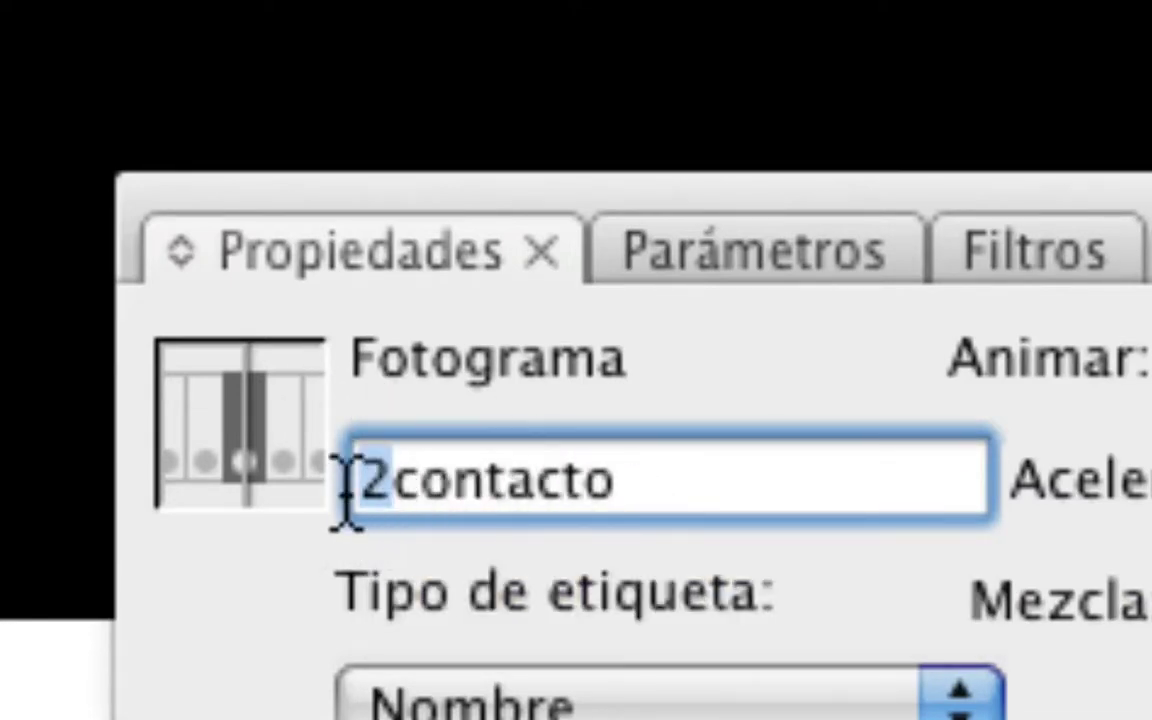
{"action": "key", "text": "Delete"}
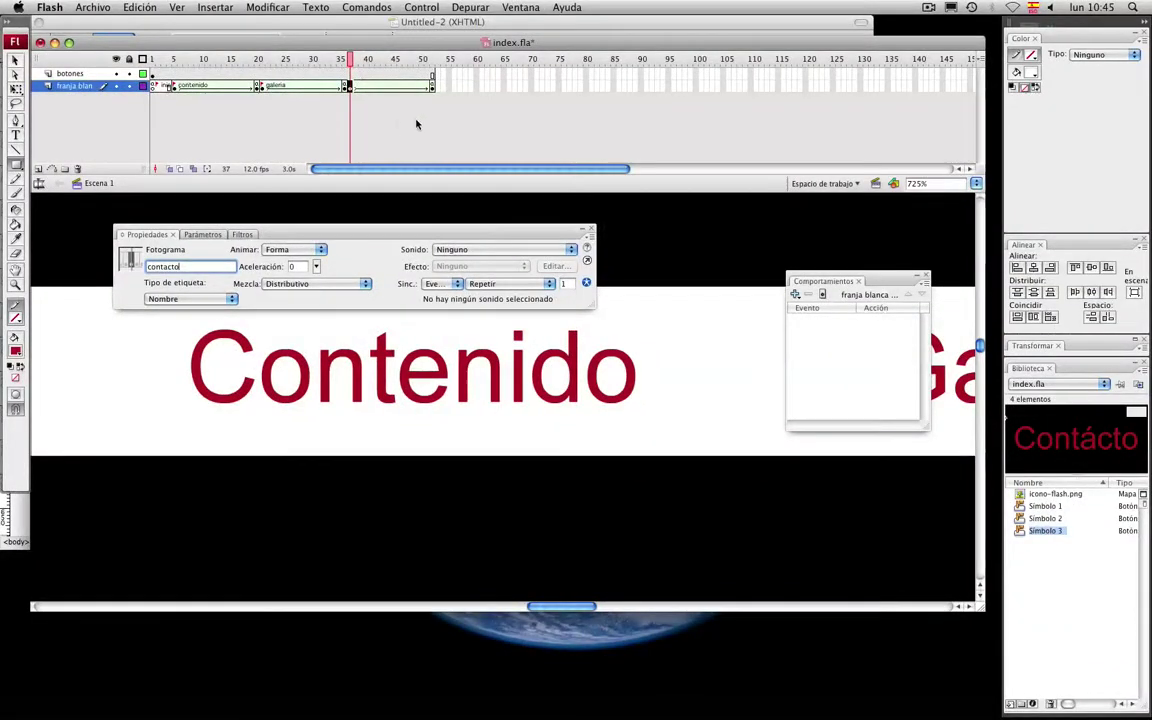
Select the Contenido button on the stage and open the list of behaviours that can be added to it
{"action": "left_click", "coordinate": [393, 121]}
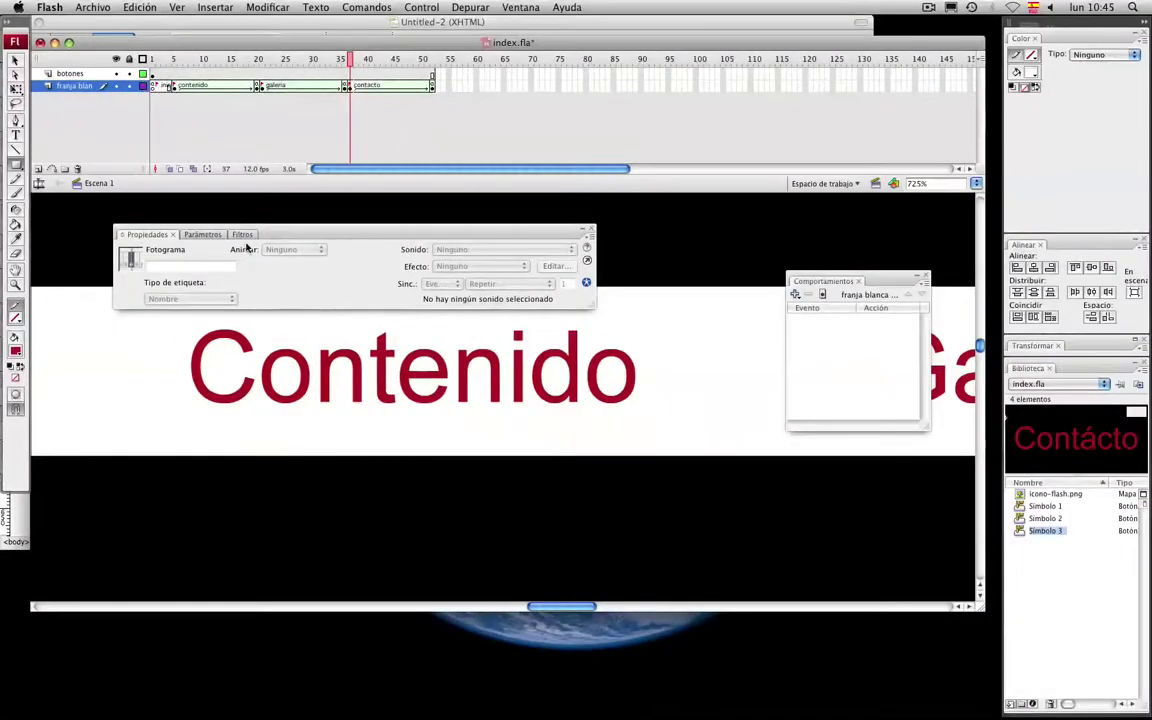
{"action": "left_click", "coordinate": [15, 285]}
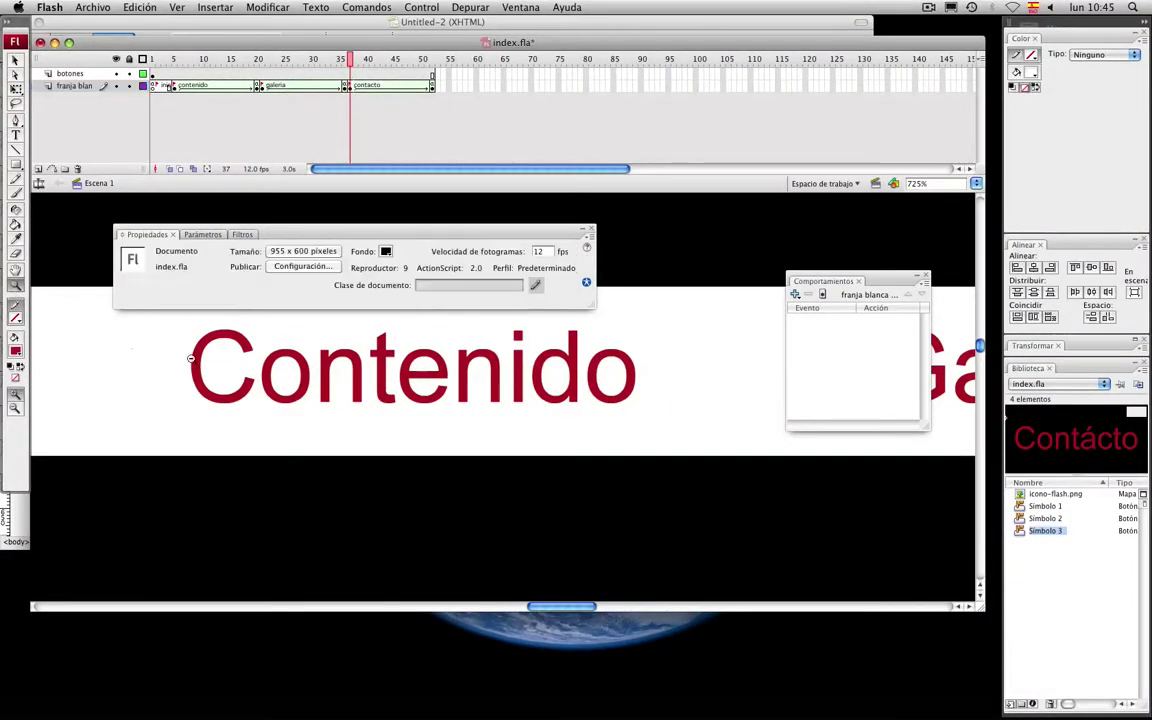
{"action": "left_click", "coordinate": [431, 404], "text": "alt"}
{"action": "left_click", "coordinate": [431, 404], "text": "alt"}
{"action": "left_click_drag", "start_coordinate": [597, 390], "coordinate": [132, 367]}
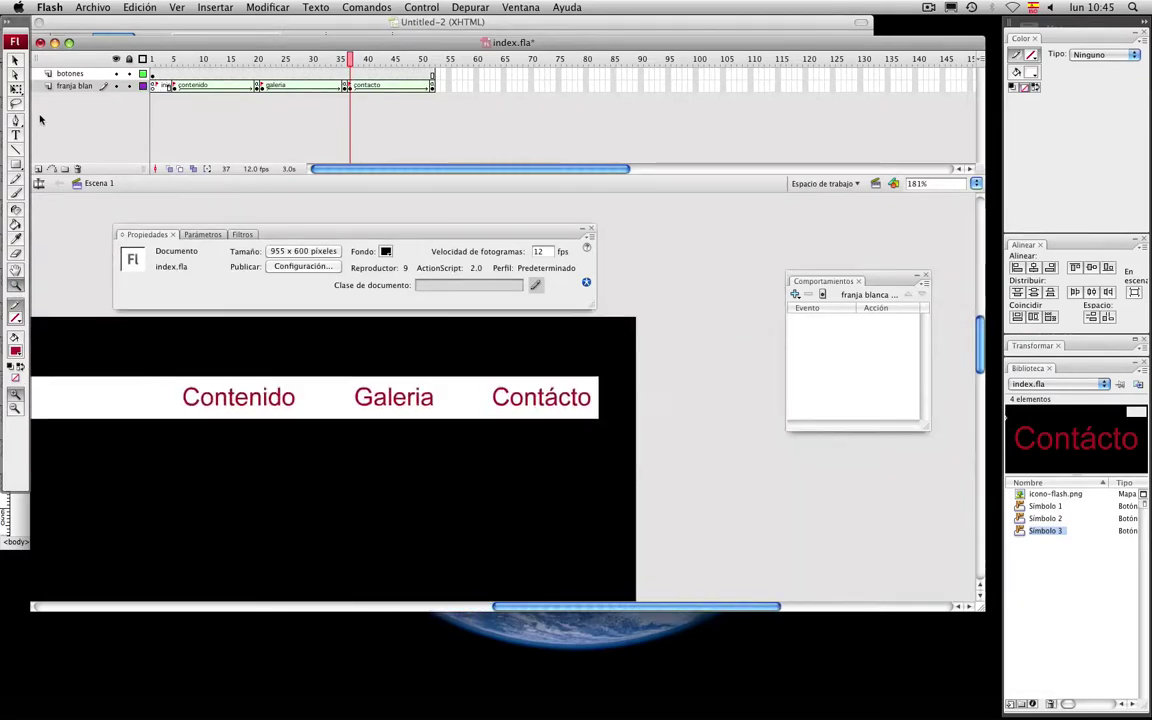
{"action": "left_click", "coordinate": [14, 57]}
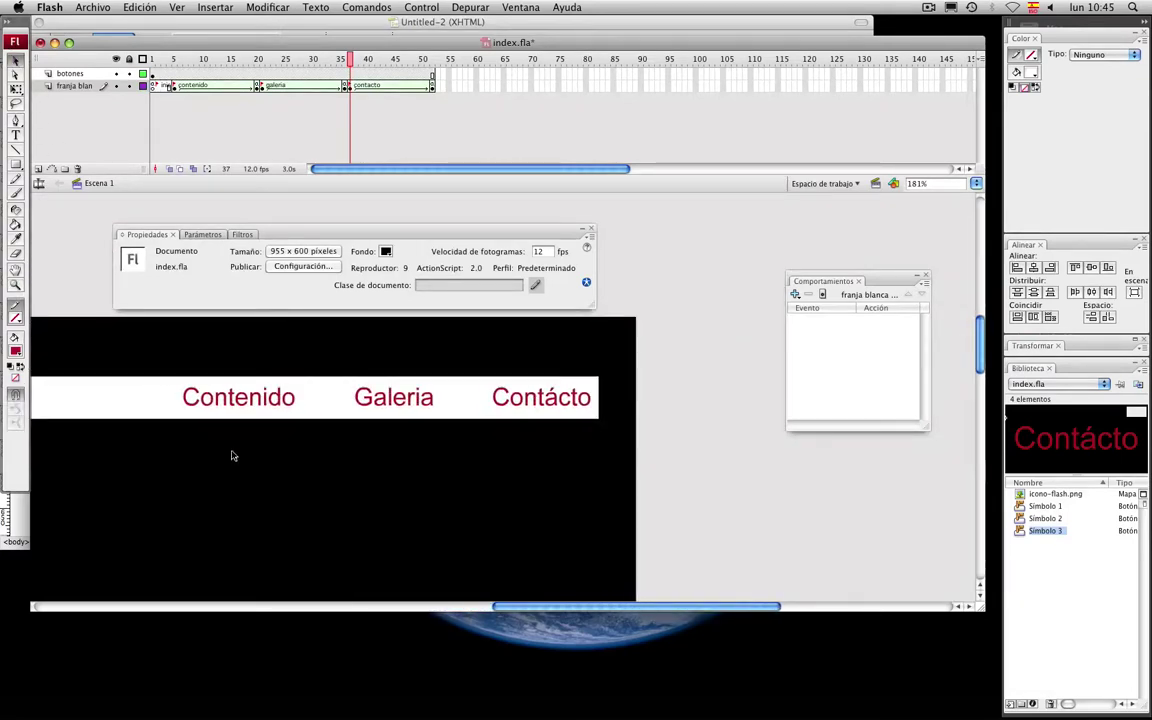
{"action": "left_click", "coordinate": [213, 404]}
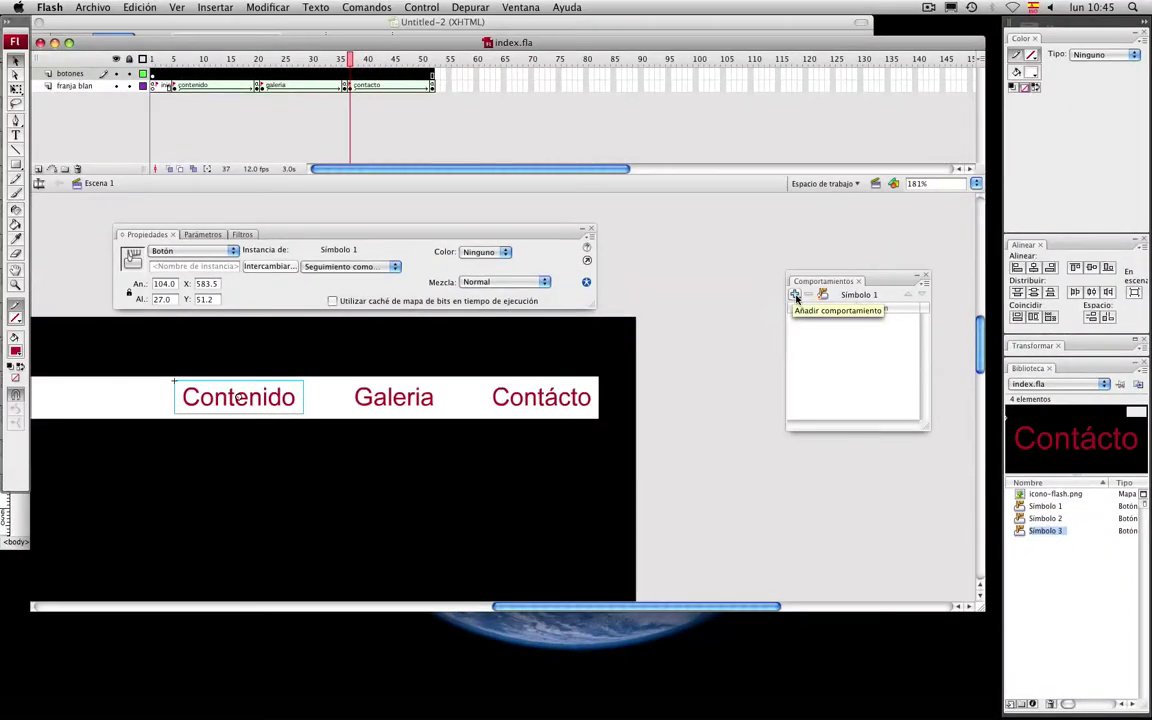
{"action": "left_click", "coordinate": [796, 297]}
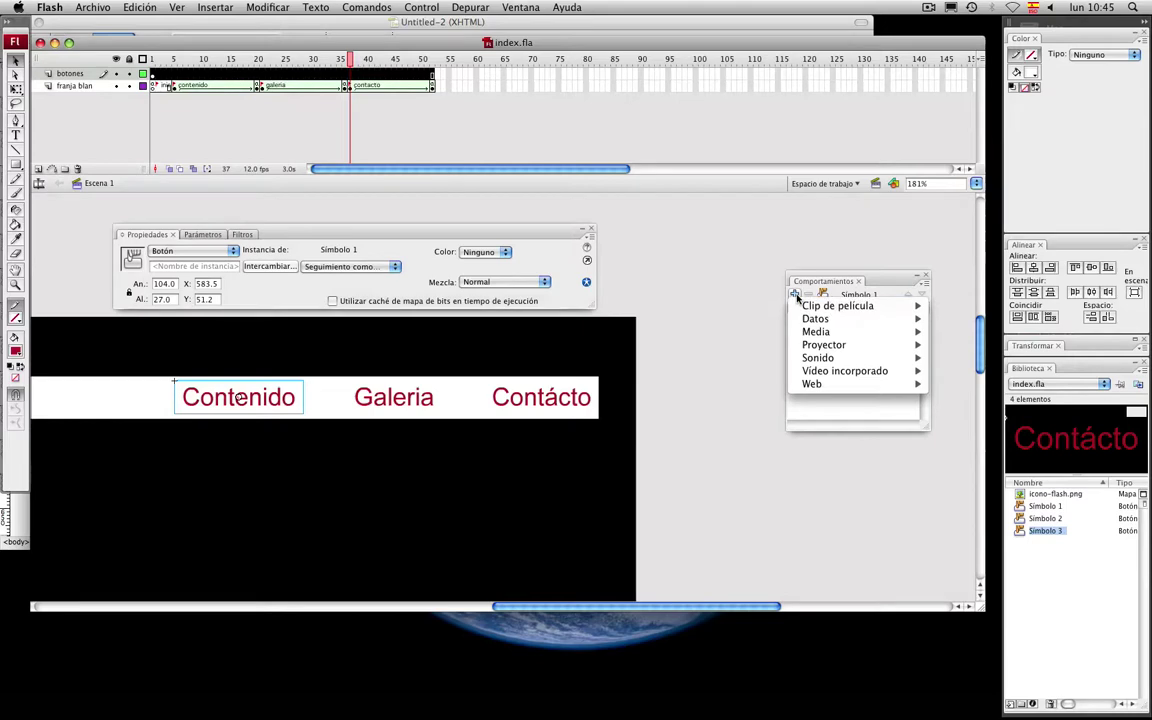
{"action": "mouse_move", "coordinate": [815, 311]}
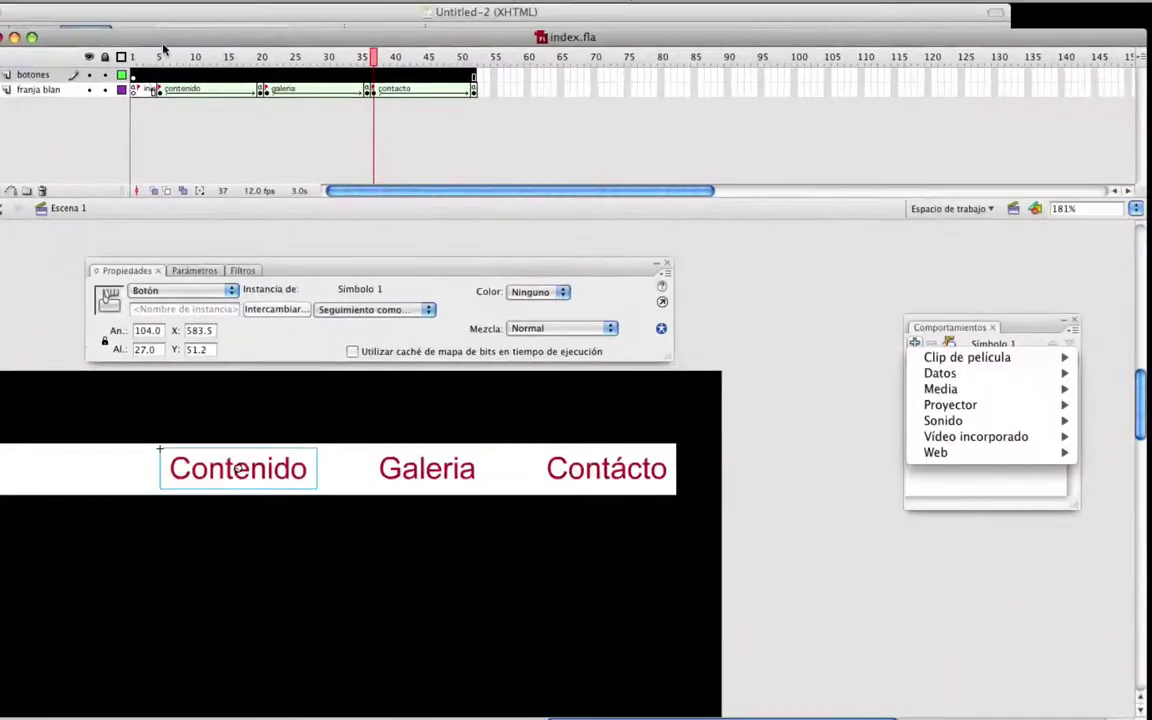
Scrub the timeline from the start through the contenido section to frame 25 to examine the white bar's expansion
{"action": "left_click", "coordinate": [142, 55]}
{"action": "left_click_drag", "start_coordinate": [145, 56], "coordinate": [295, 57]}
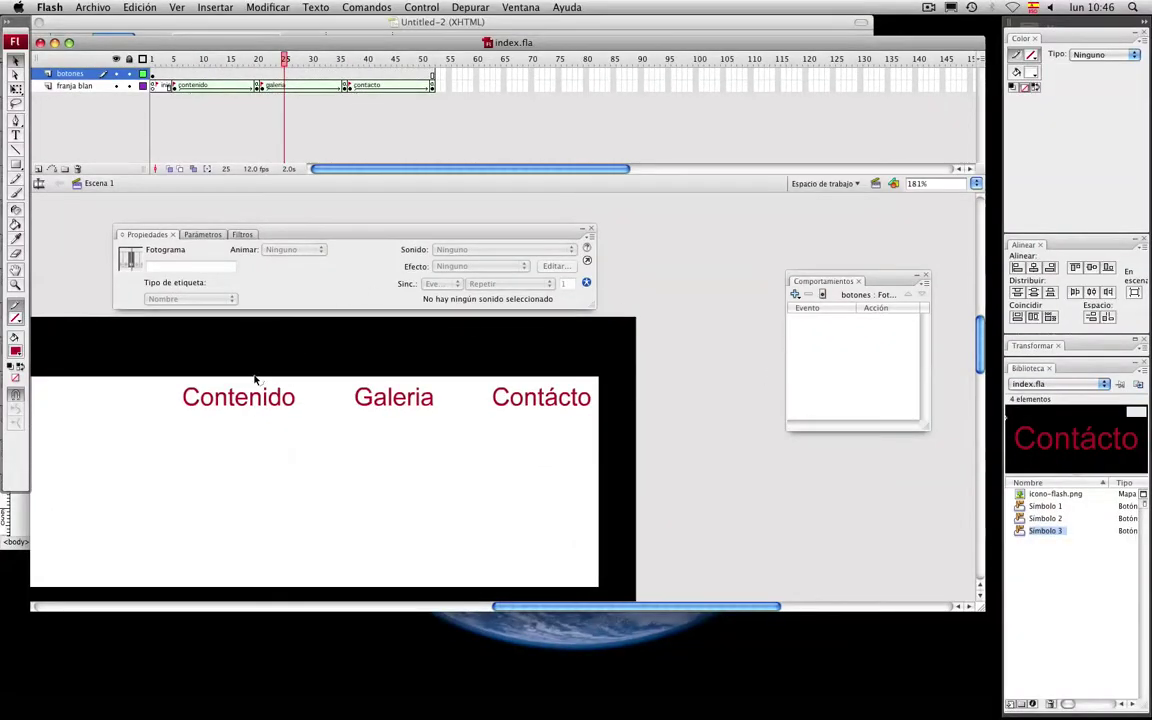
Add a movie clip behaviour to the Contenido button that goes to and plays from the frame label "contenido"
{"action": "left_click", "coordinate": [249, 405]}
{"action": "left_click", "coordinate": [796, 295]}
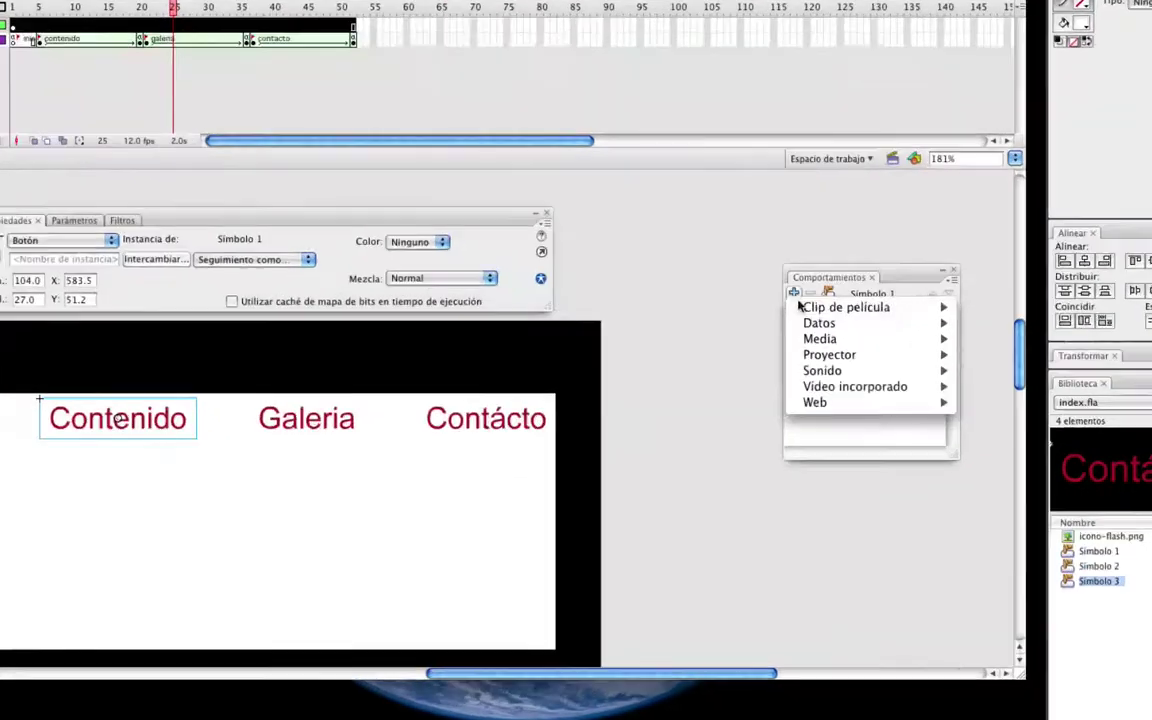
{"action": "mouse_move", "coordinate": [840, 305]}
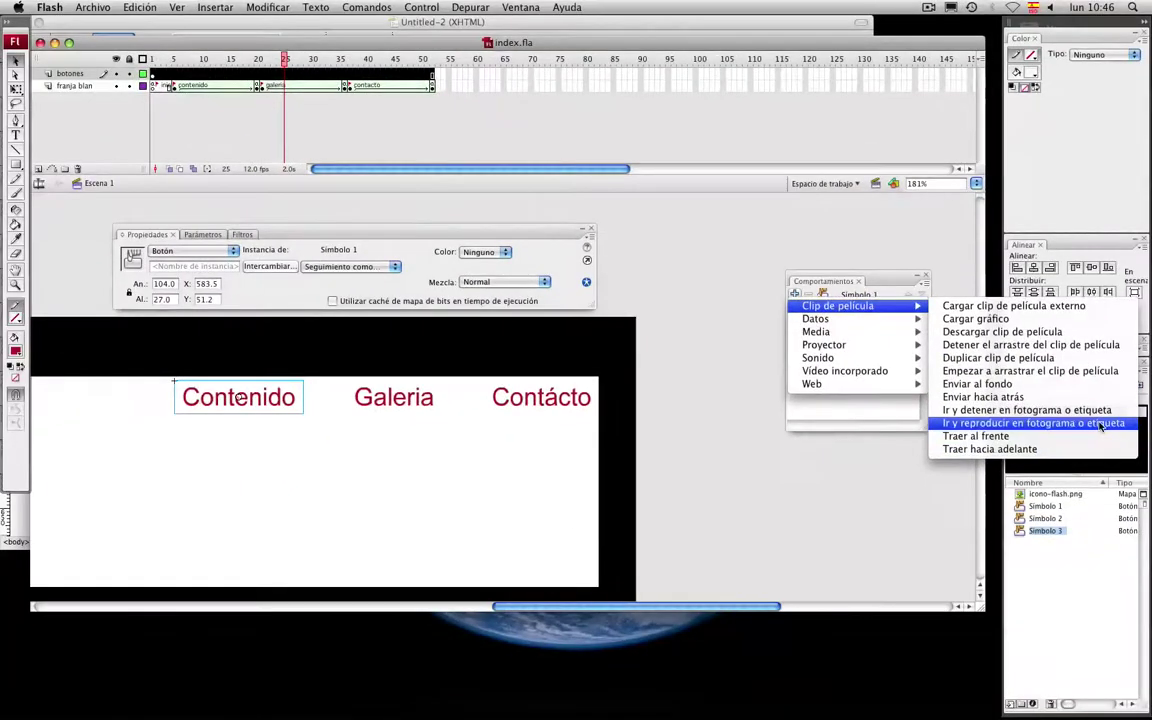
{"action": "left_click", "coordinate": [1045, 420]}
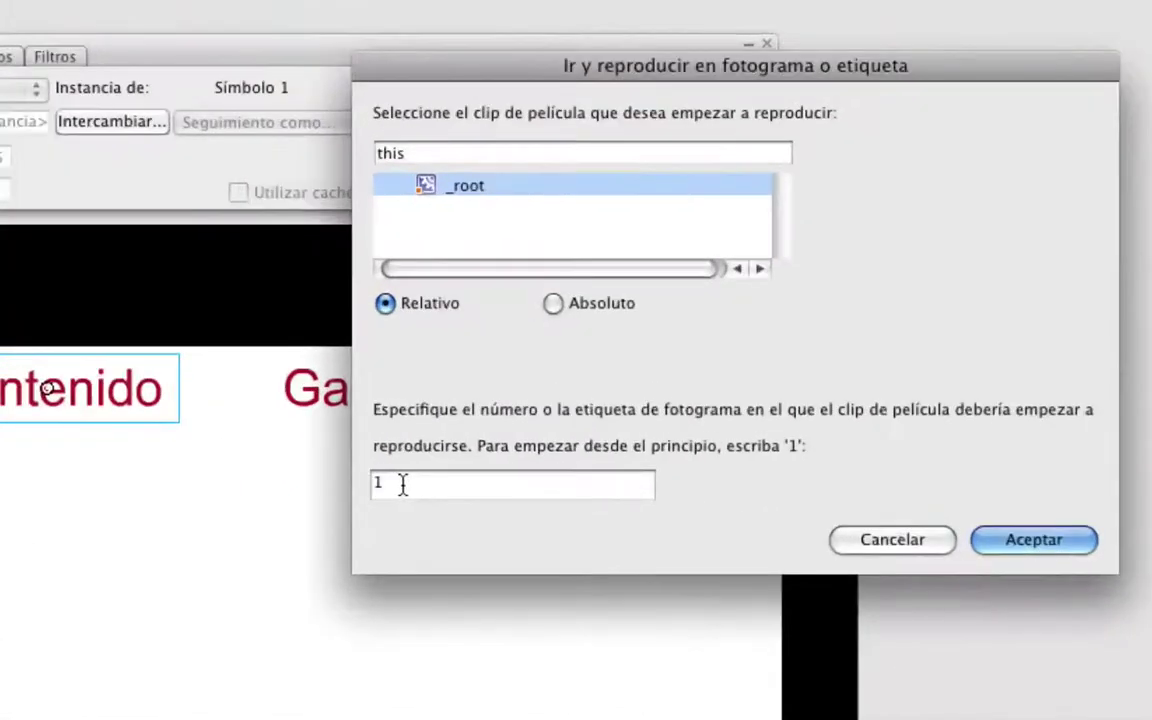
{"action": "double_click", "coordinate": [403, 484]}
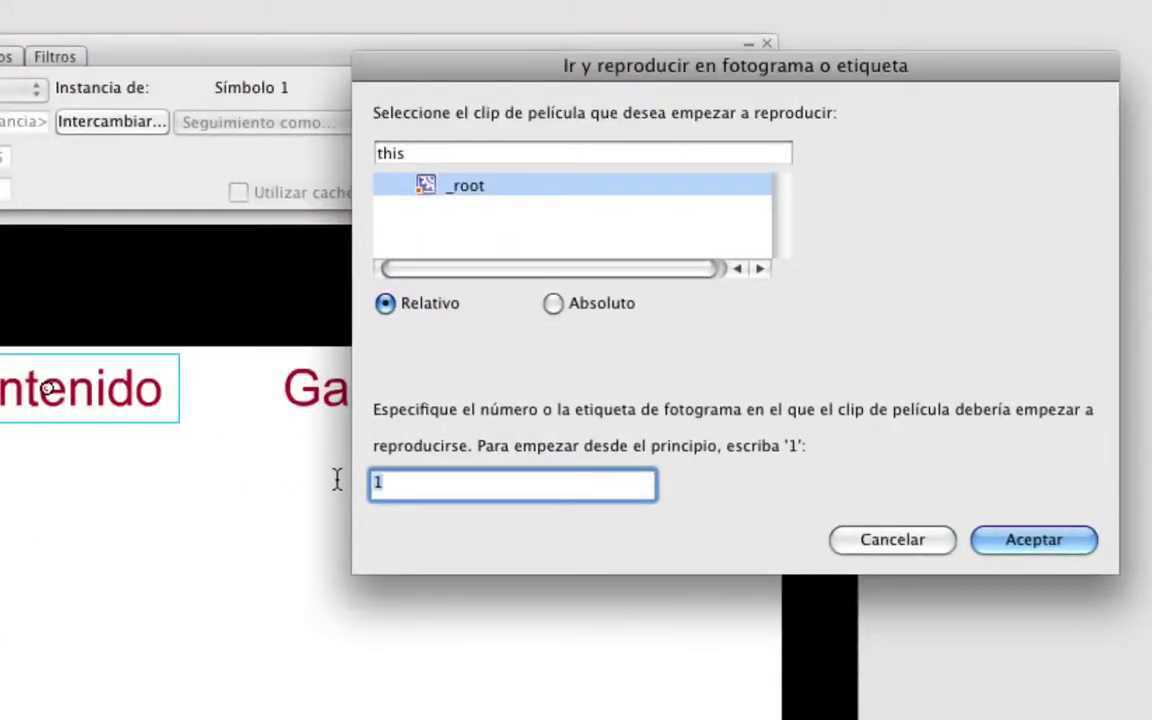
{"action": "type", "text": "conte"}
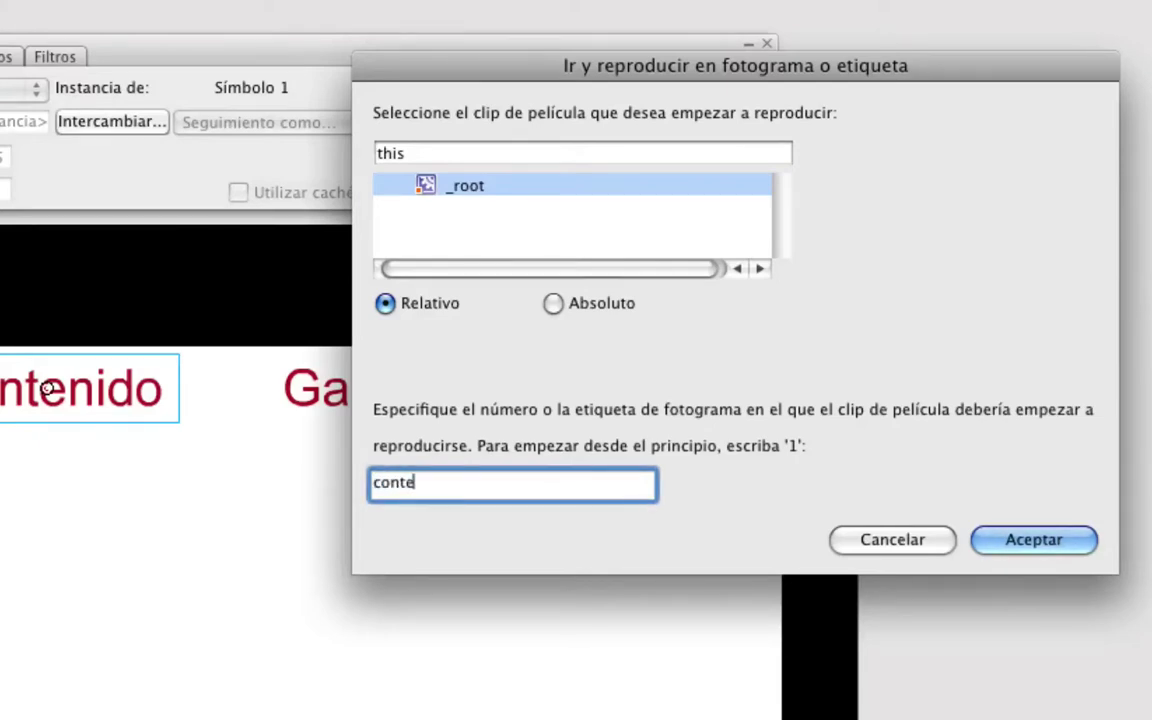
{"action": "type", "text": "nido"}
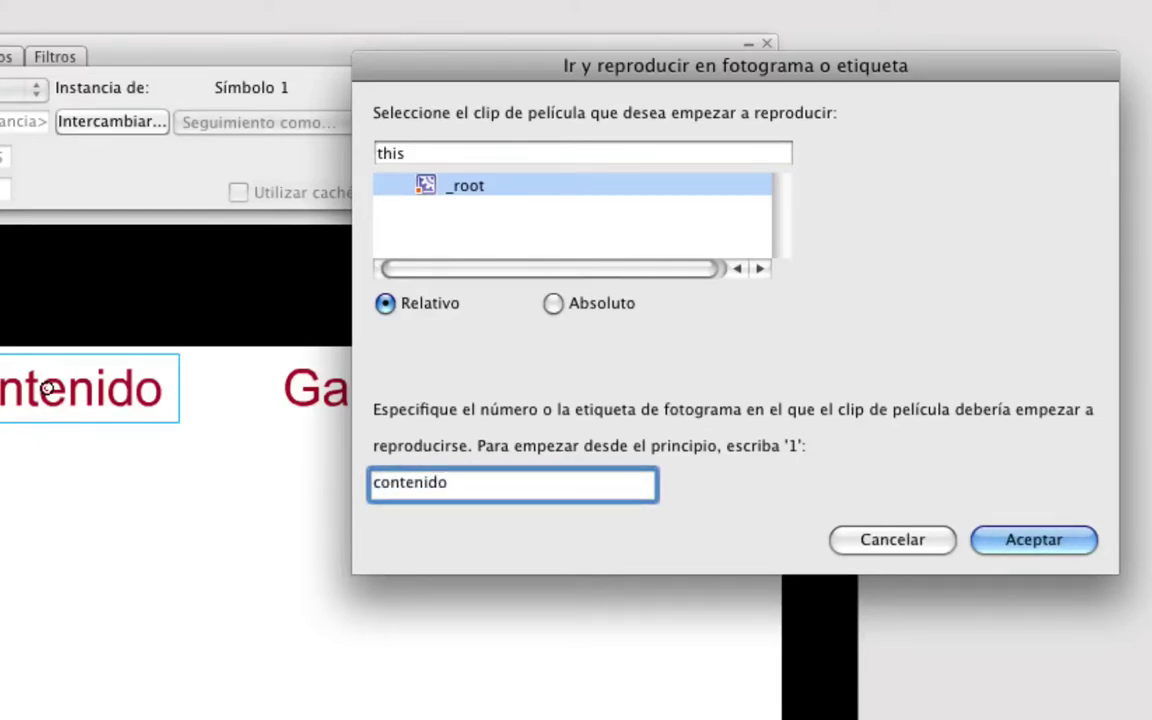
{"action": "left_click", "coordinate": [1025, 541]}
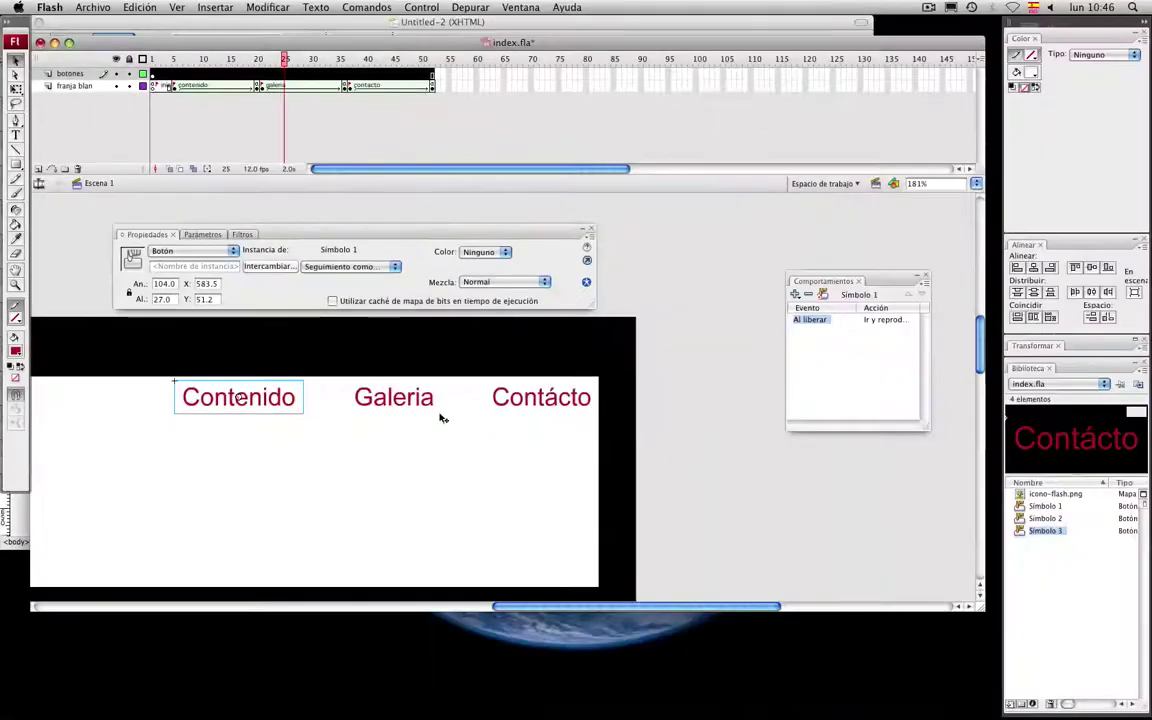
Give the Galeria button a movie clip behaviour that goes to and plays from the frame label "galeria"
{"action": "left_click", "coordinate": [405, 398]}
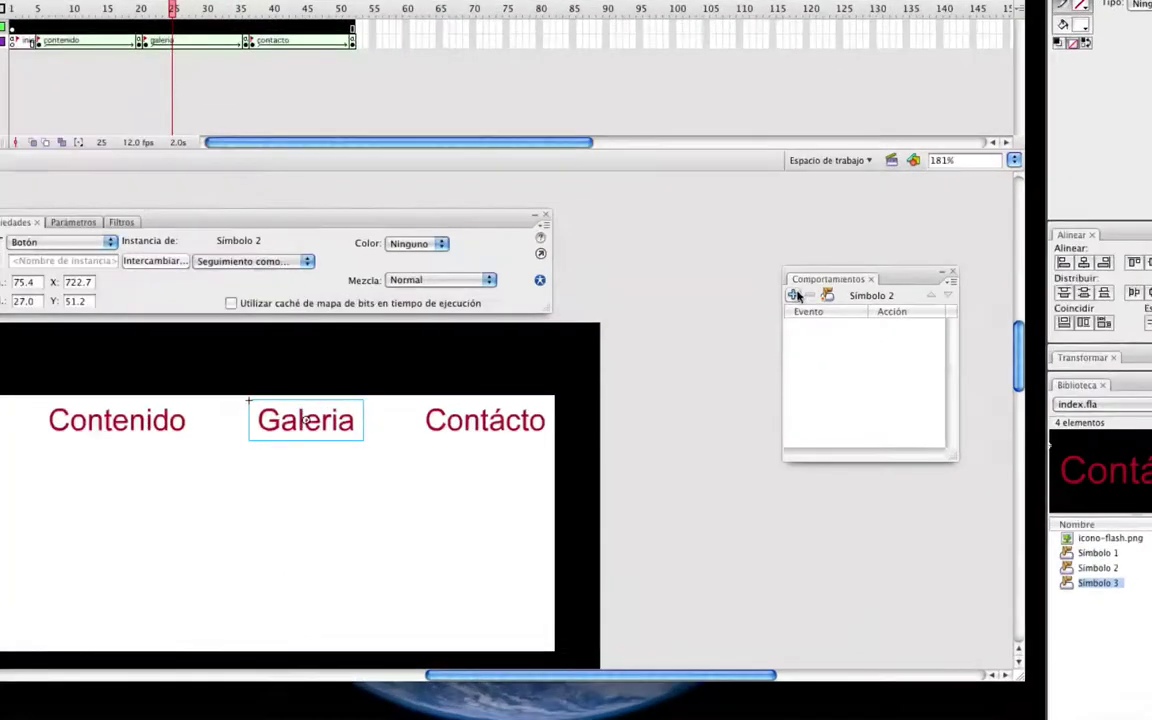
{"action": "left_click", "coordinate": [795, 294]}
{"action": "mouse_move", "coordinate": [838, 305]}
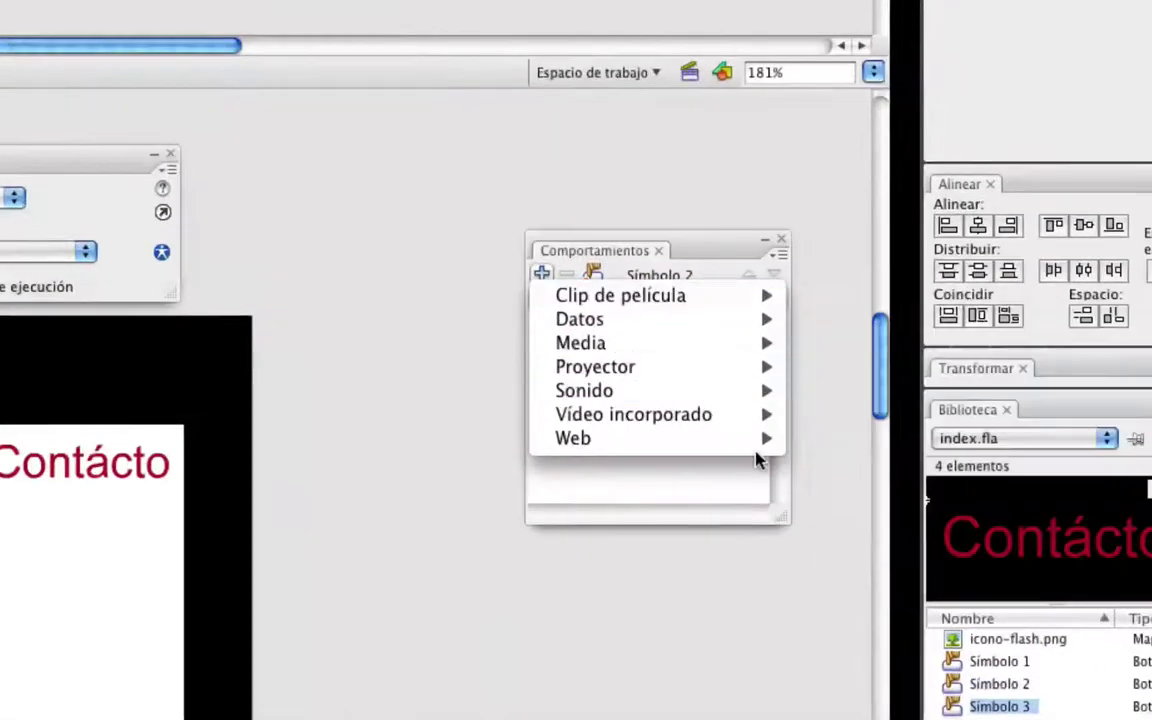
{"action": "left_click", "coordinate": [884, 436]}
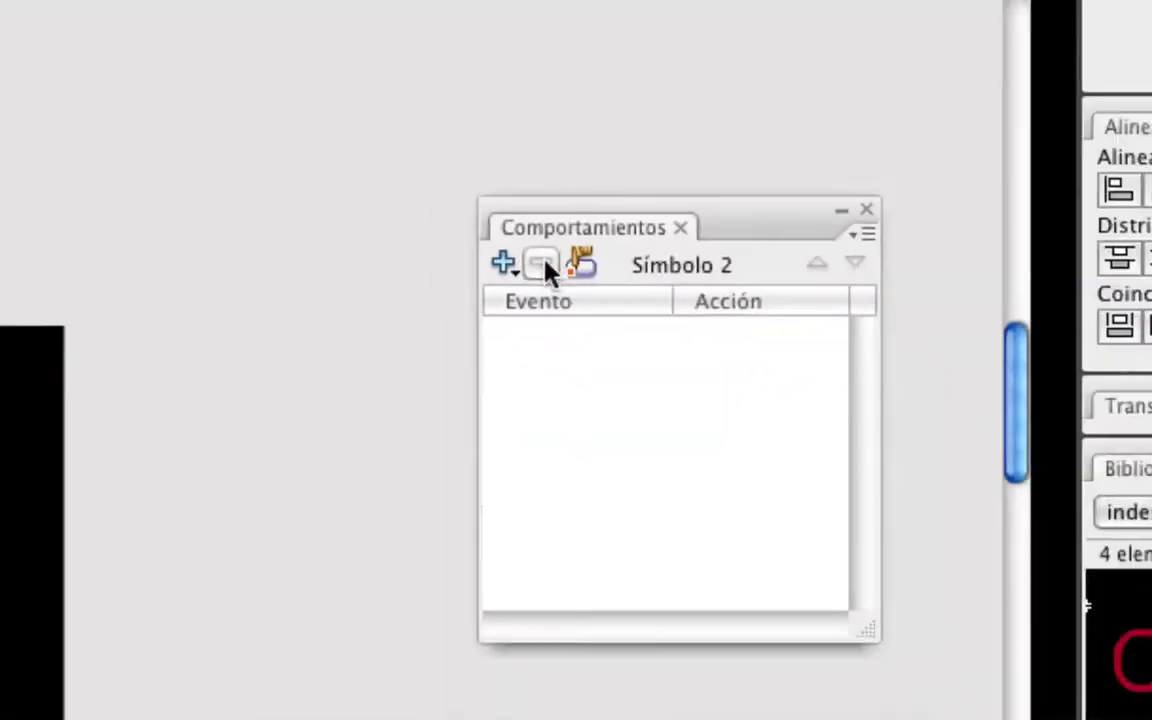
{"action": "left_click", "coordinate": [486, 263]}
{"action": "mouse_move", "coordinate": [608, 349]}
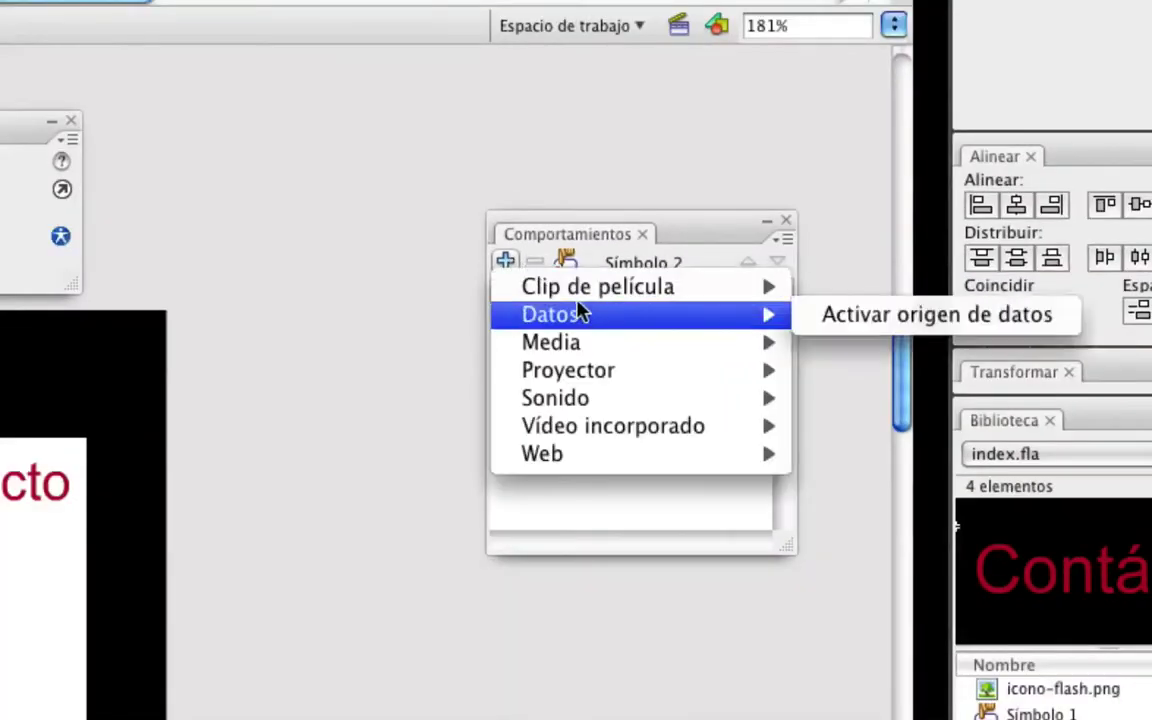
{"action": "mouse_move", "coordinate": [617, 290]}
{"action": "left_click", "coordinate": [870, 622]}
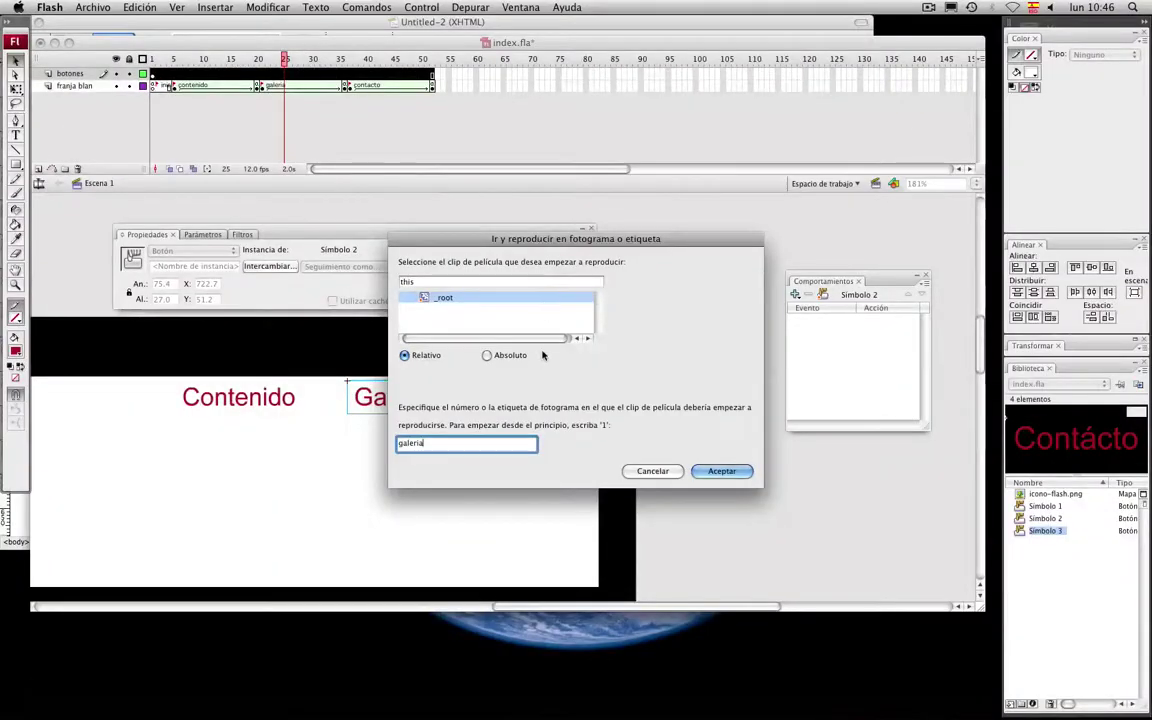
{"action": "left_click", "coordinate": [721, 471]}
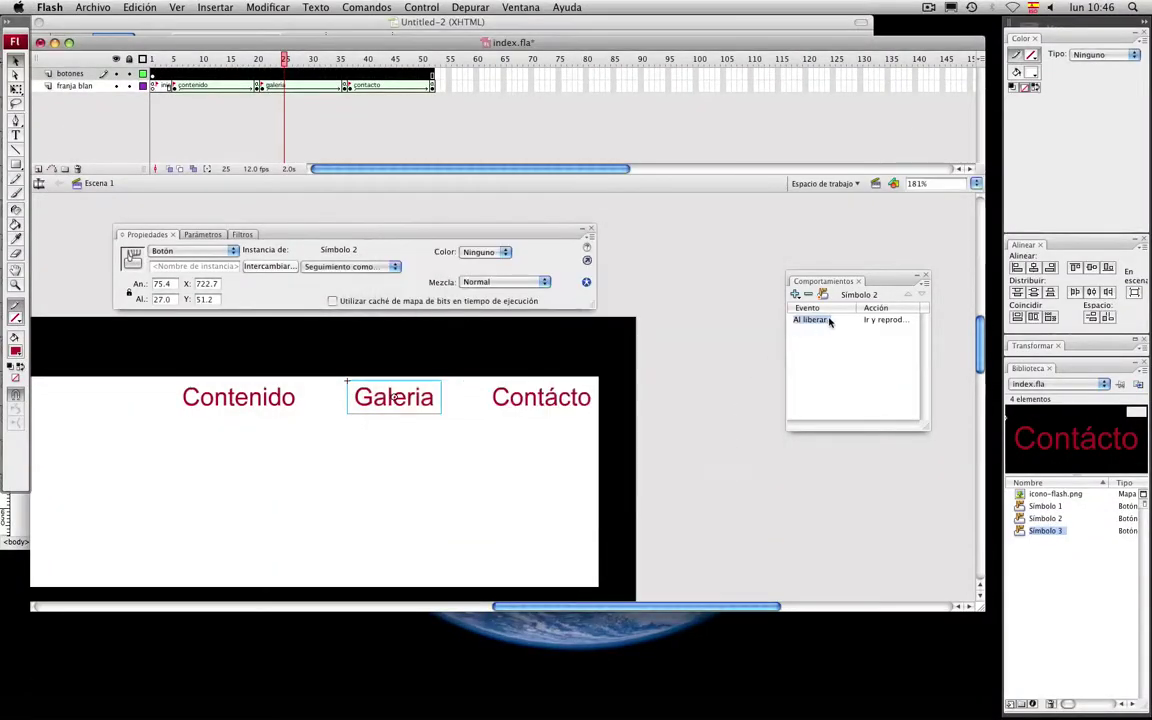
Give the Contácto button a movie clip behaviour that goes to and plays from the frame label "contacto"
{"action": "left_click", "coordinate": [350, 86]}
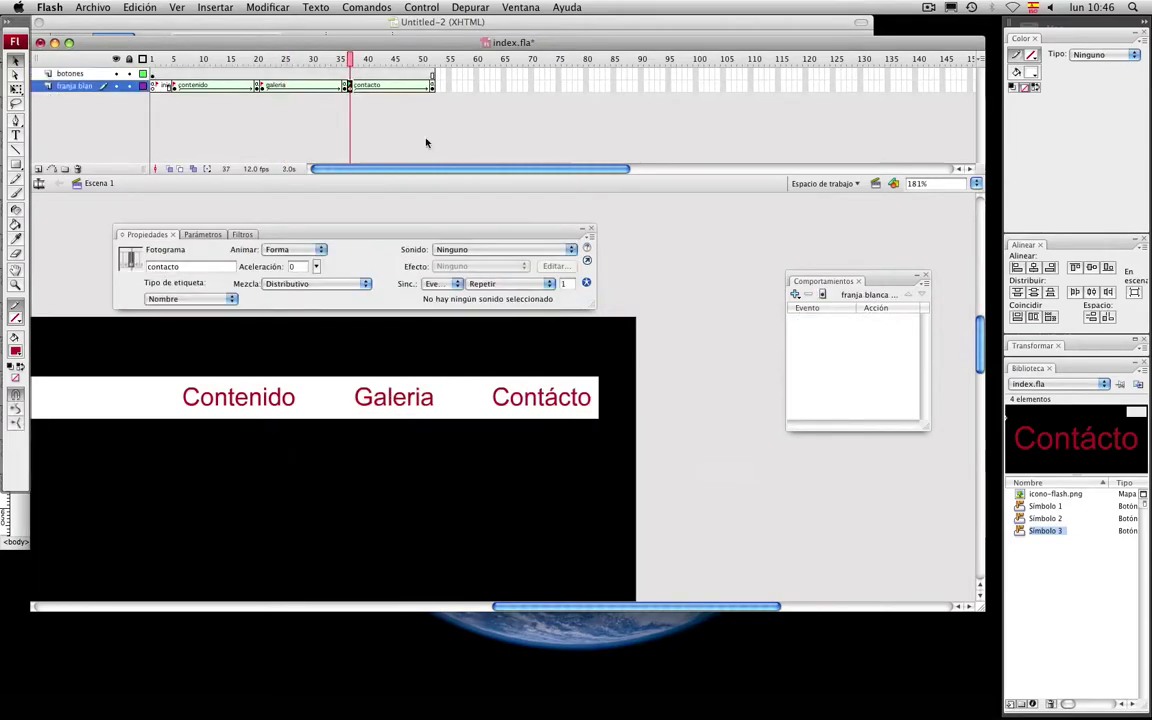
{"action": "left_click", "coordinate": [563, 399]}
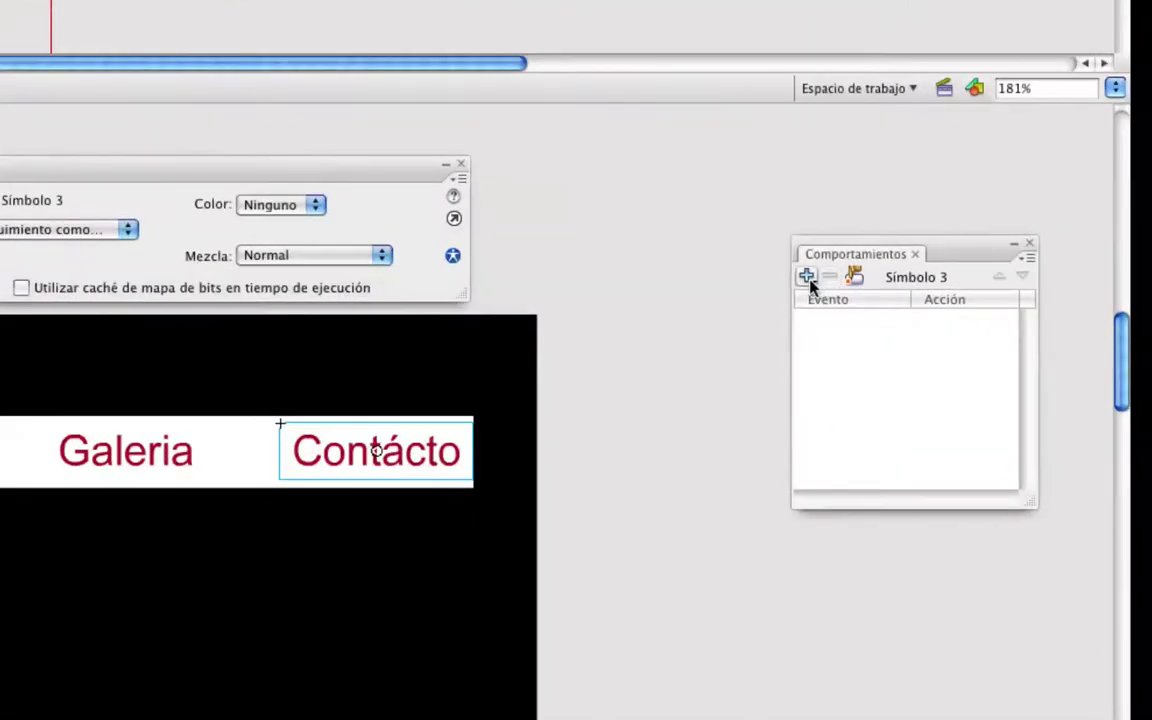
{"action": "left_click", "coordinate": [795, 294]}
{"action": "mouse_move", "coordinate": [806, 308]}
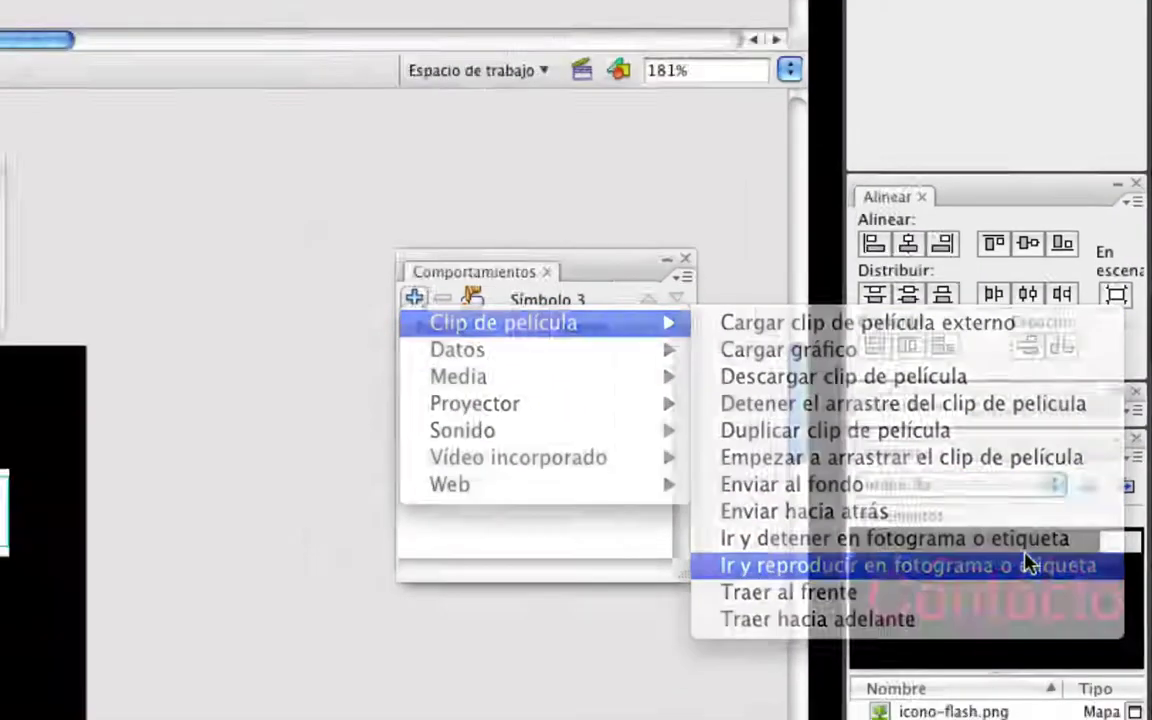
{"action": "left_click", "coordinate": [1015, 565]}
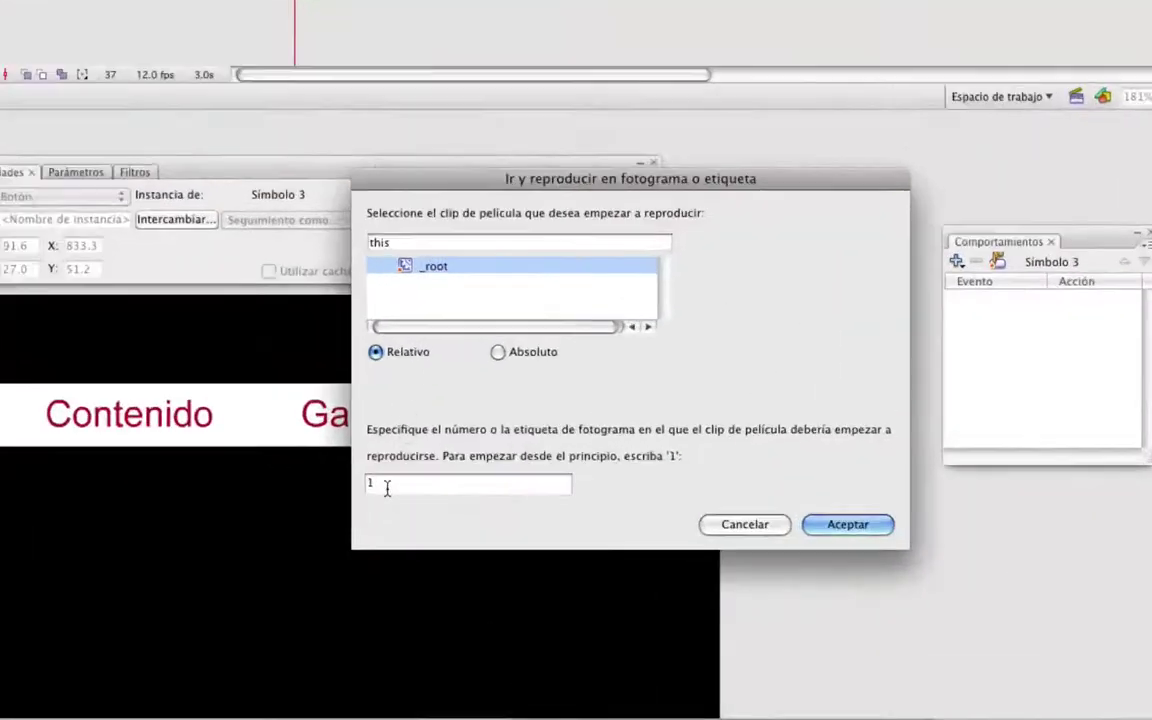
{"action": "left_click", "coordinate": [387, 486]}
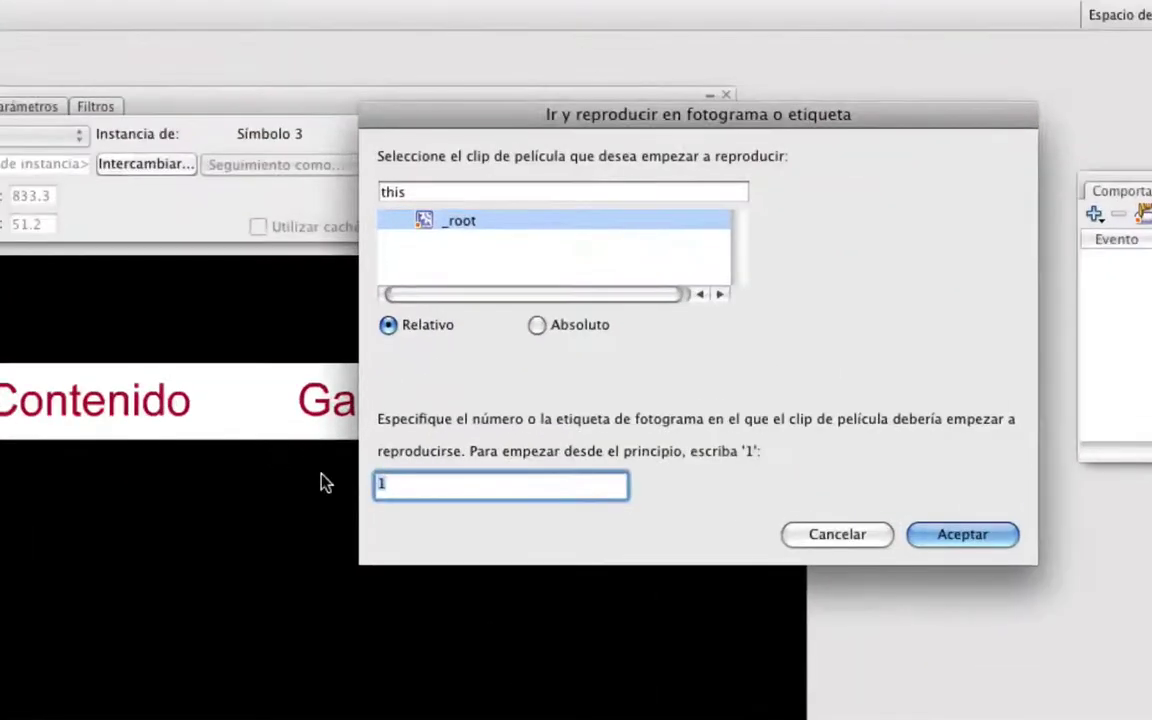
{"action": "type", "text": "contad"}
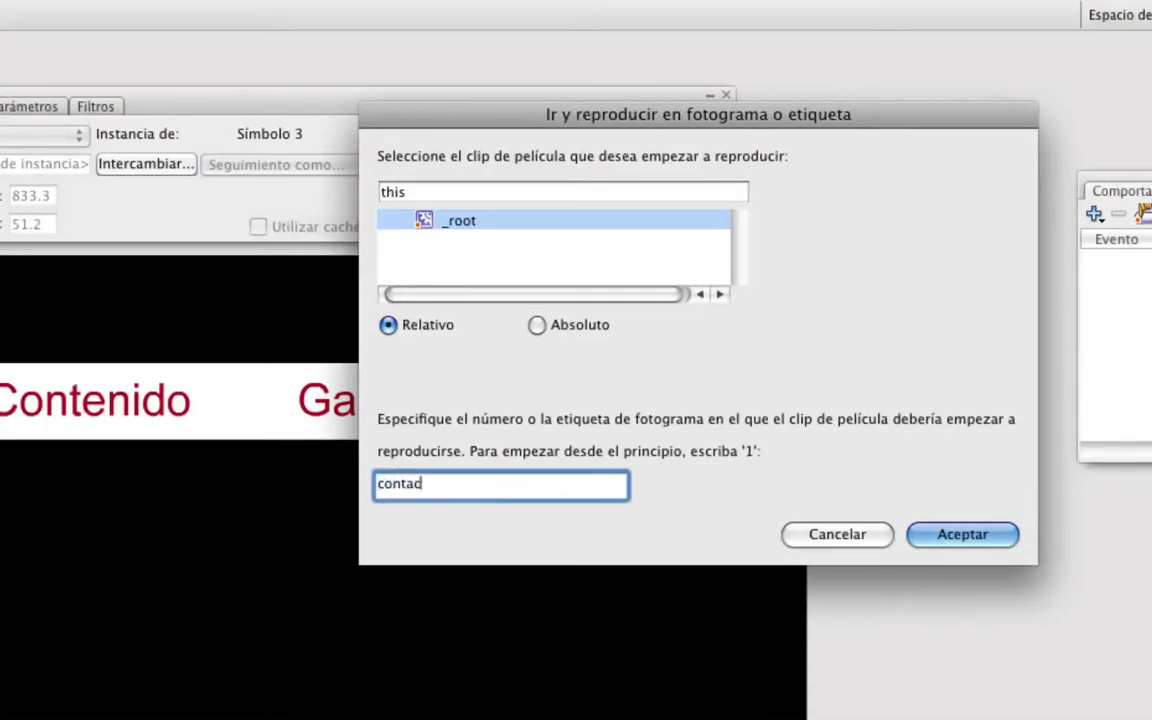
{"action": "type", "text": "to"}
{"action": "key", "text": "Return"}
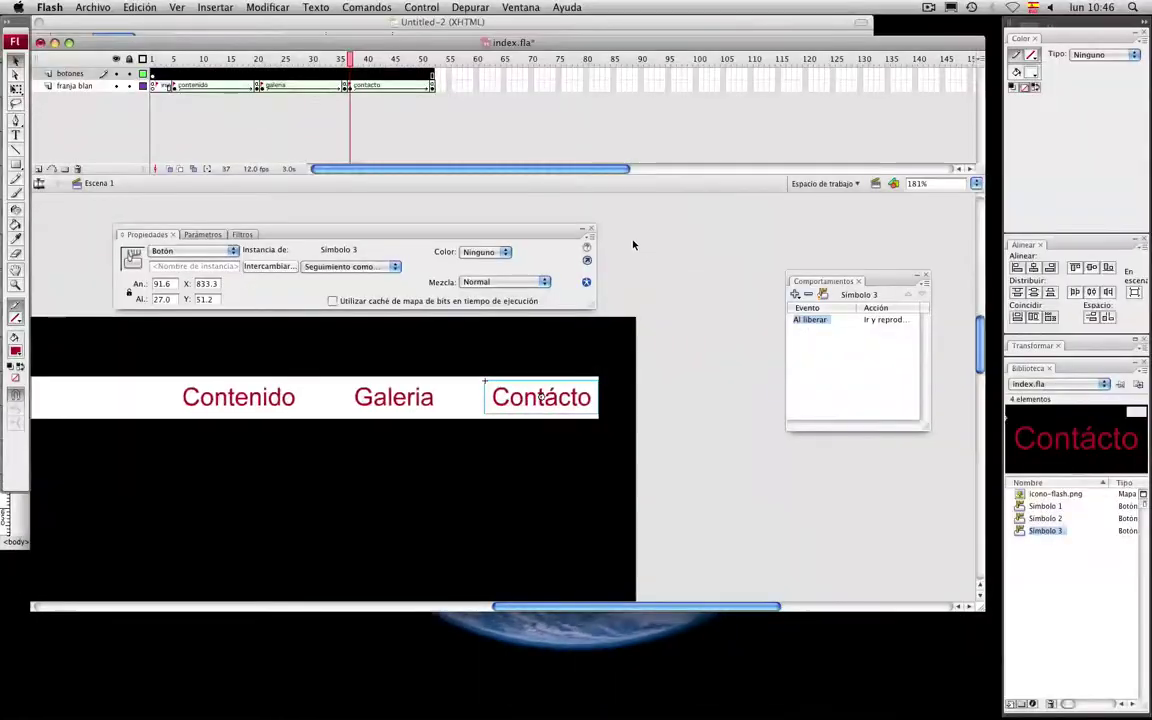
Test the movie, try the Contenido, Galeria and Contácto buttons in the preview, and close it
{"action": "left_click", "coordinate": [567, 214]}
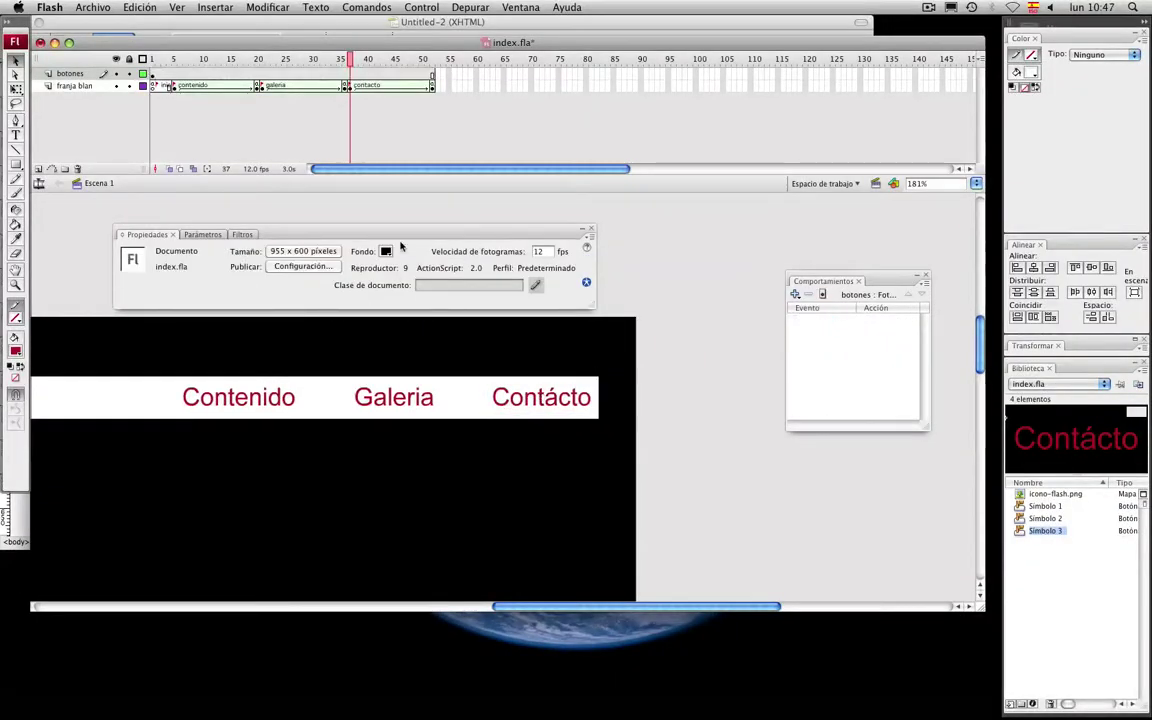
{"action": "key", "text": "super+Return"}
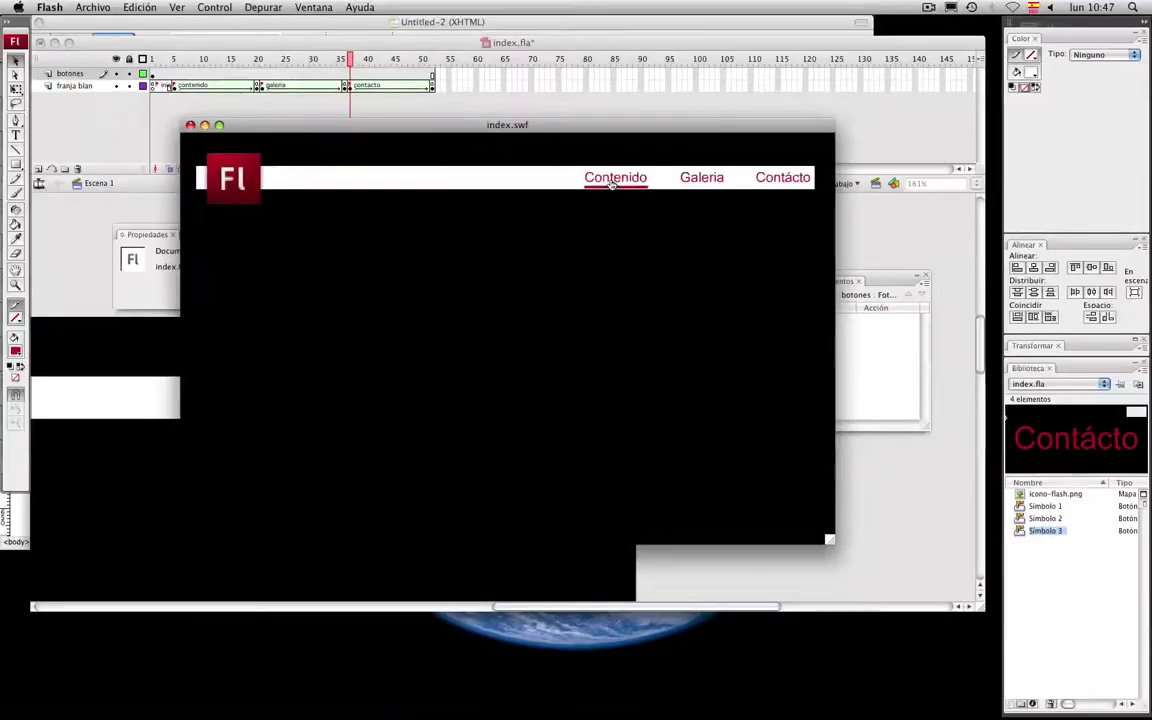
{"action": "left_click", "coordinate": [612, 179]}
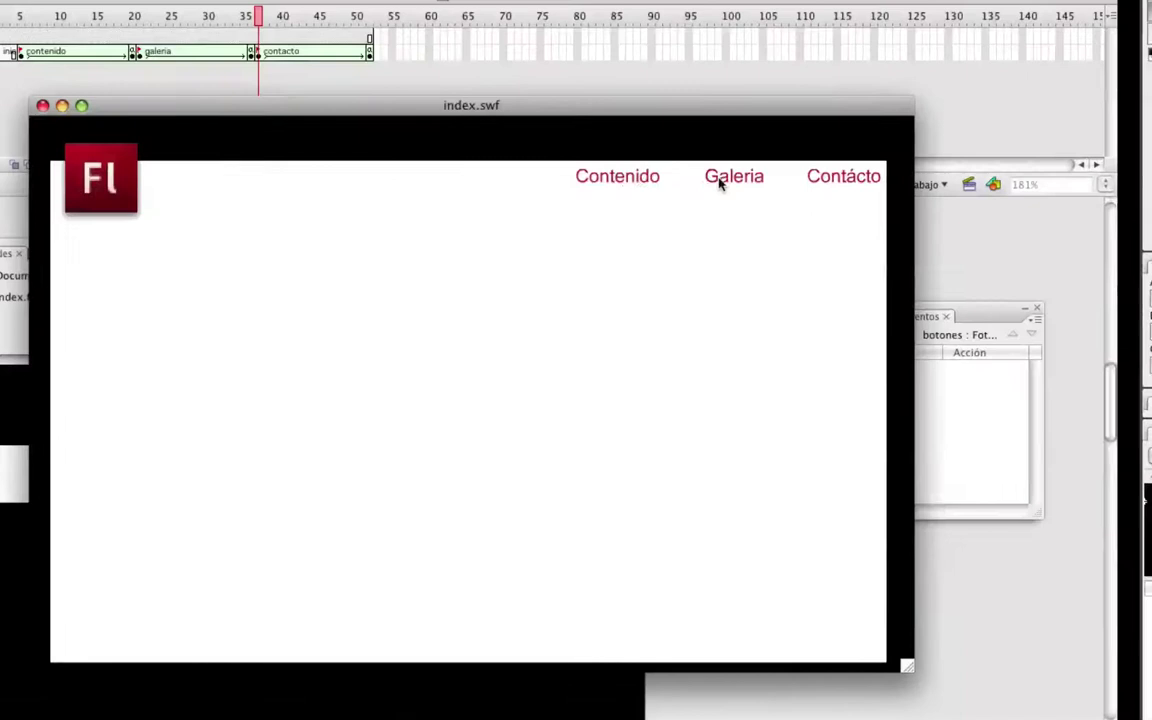
{"action": "left_click", "coordinate": [710, 183]}
{"action": "left_click", "coordinate": [855, 183]}
{"action": "left_click", "coordinate": [740, 180]}
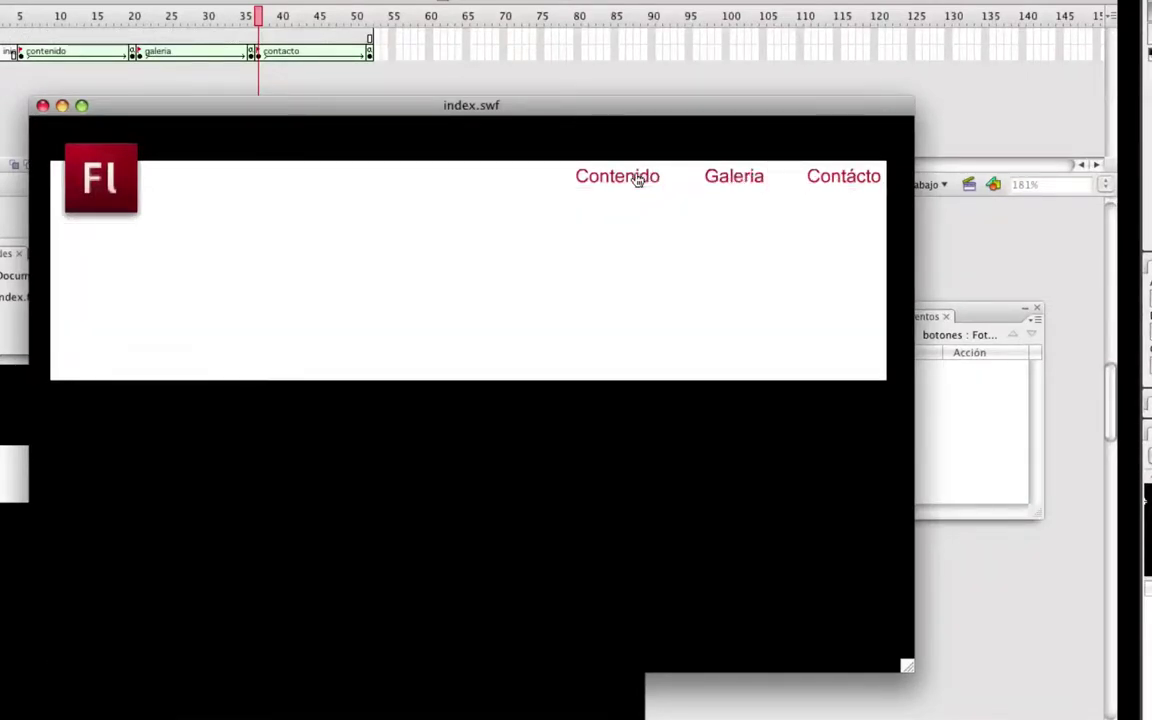
{"action": "left_click", "coordinate": [638, 180]}
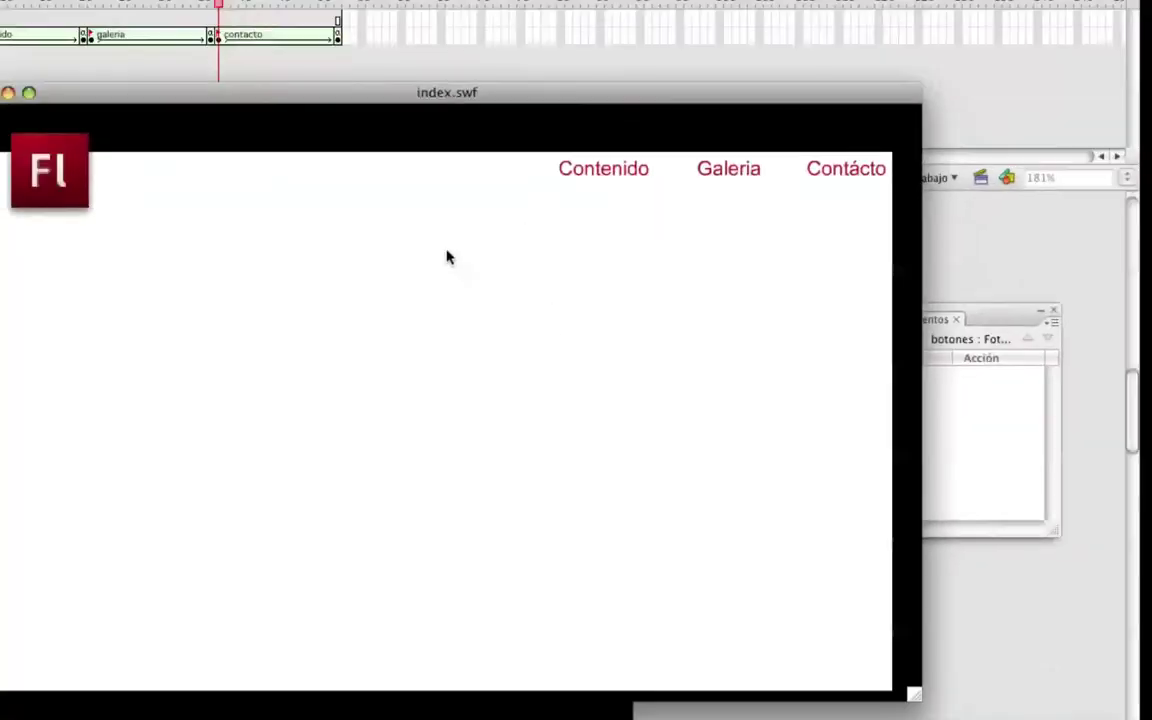
{"action": "left_click", "coordinate": [603, 170]}
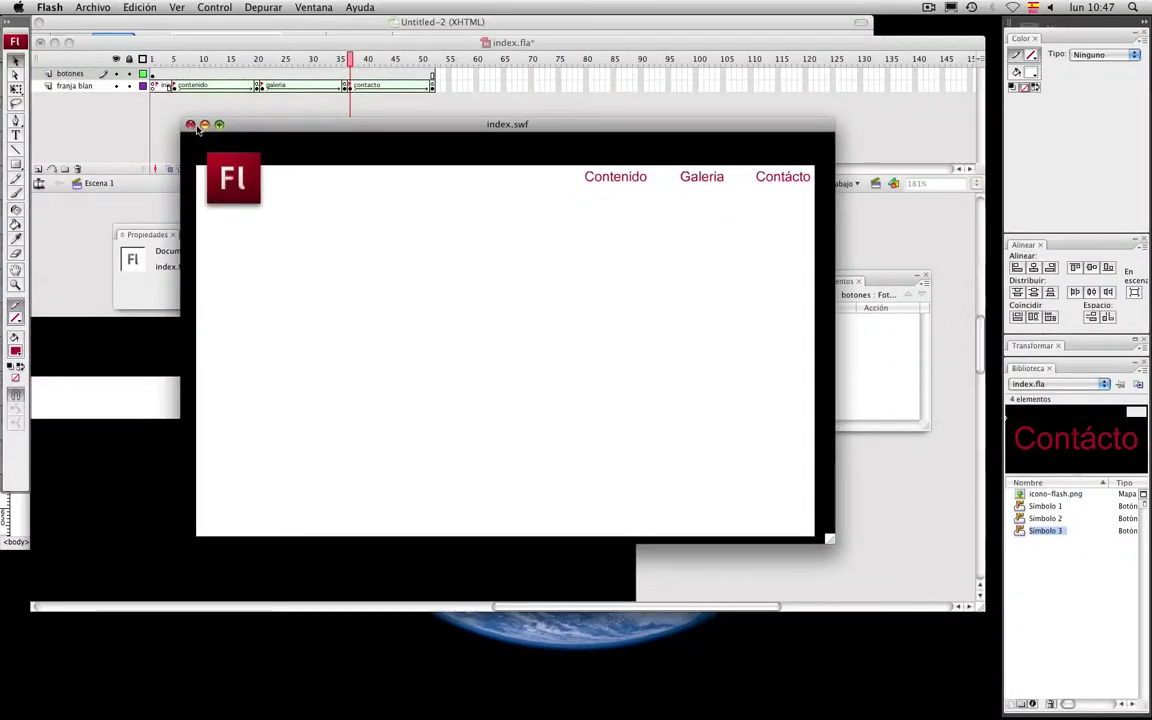
{"action": "left_click", "coordinate": [192, 125]}
Copy the text and underline from the Contenido button symbol's Sobre state, and return to Escena 1
{"action": "double_click", "coordinate": [226, 403]}
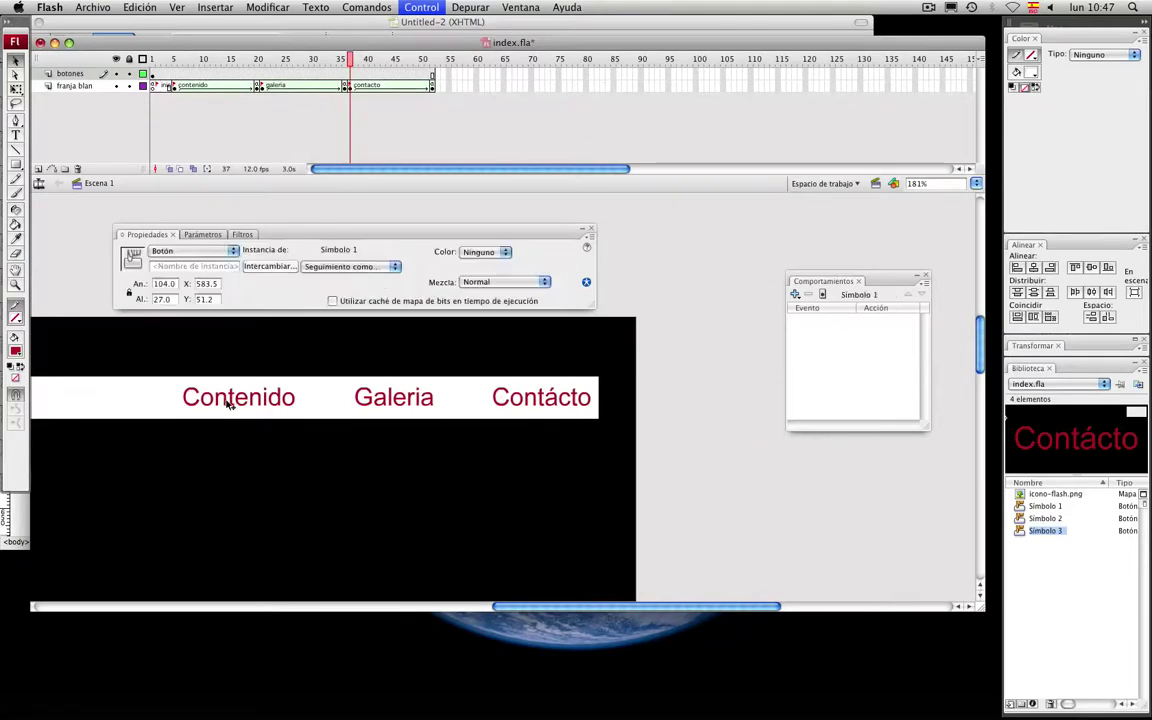
{"action": "left_click", "coordinate": [216, 73]}
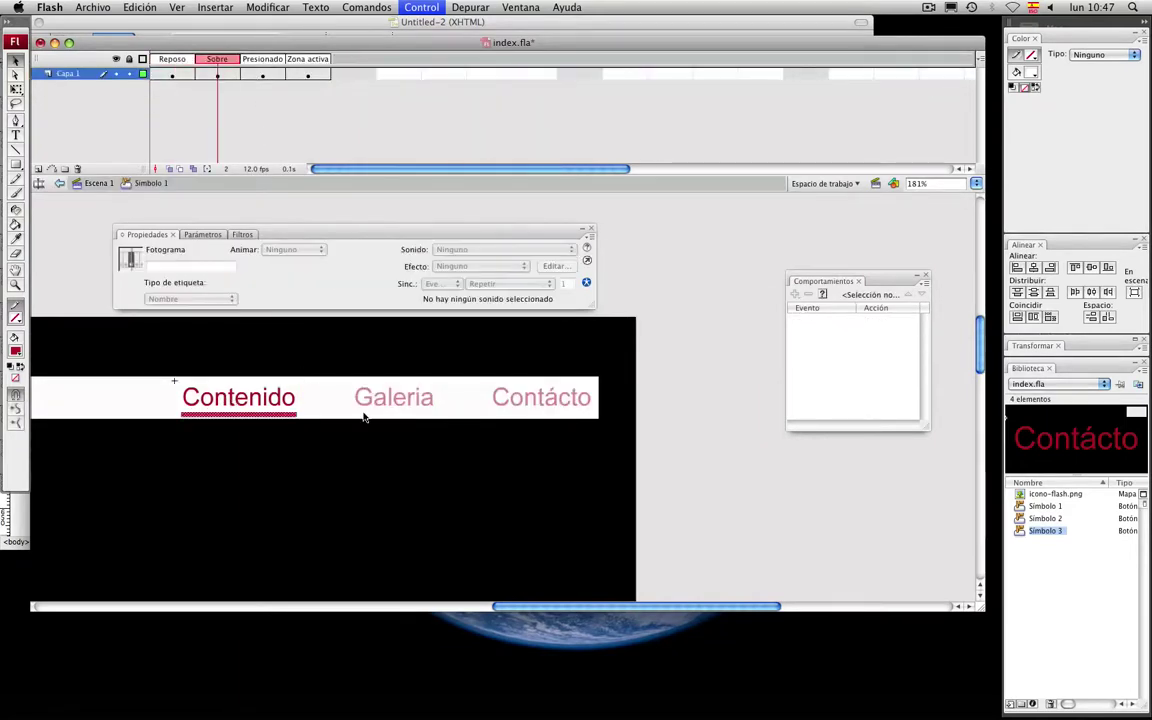
{"action": "left_click", "coordinate": [420, 427]}
{"action": "left_click", "coordinate": [266, 414]}
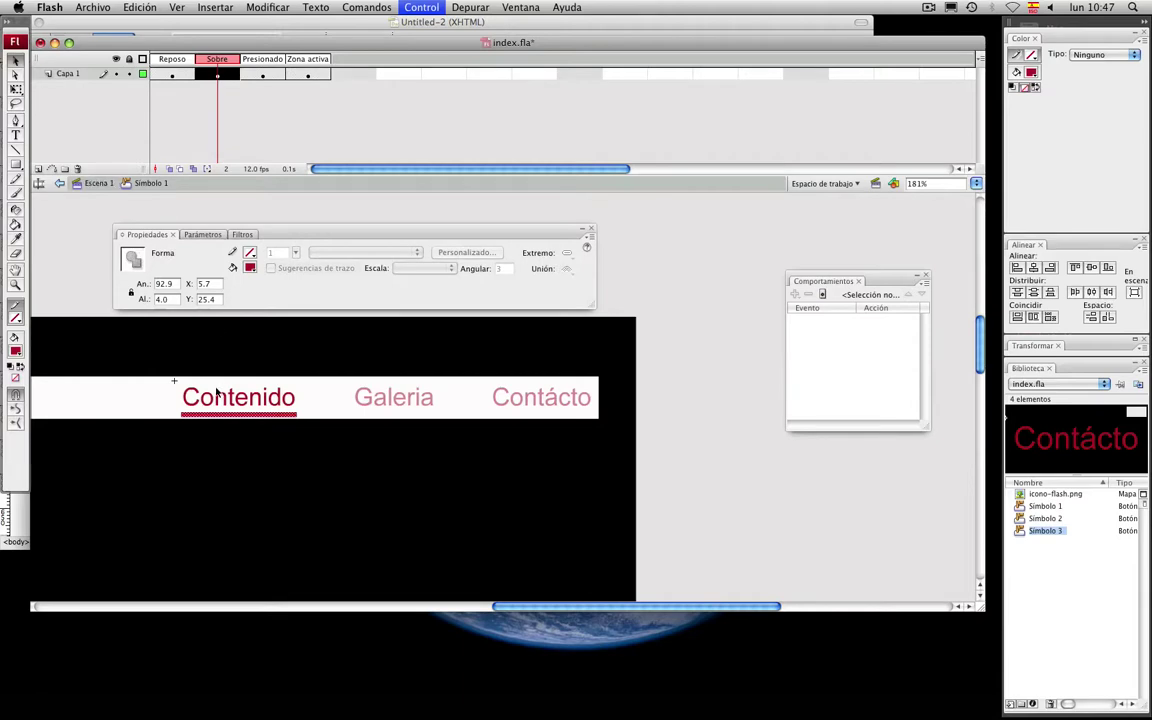
{"action": "left_click", "coordinate": [228, 403], "text": "shift"}
{"action": "key", "text": "super+c"}
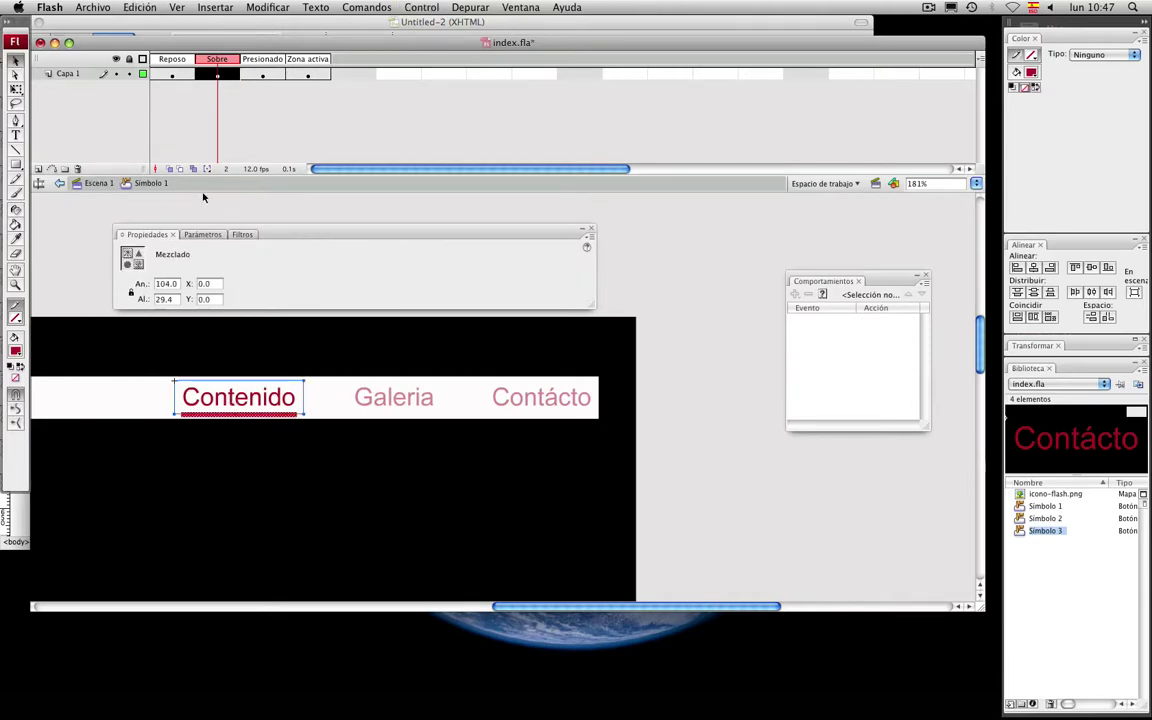
{"action": "left_click", "coordinate": [97, 183]}
Add a new layer above the botones layer and name it "contenidos"
{"action": "left_click", "coordinate": [262, 103]}
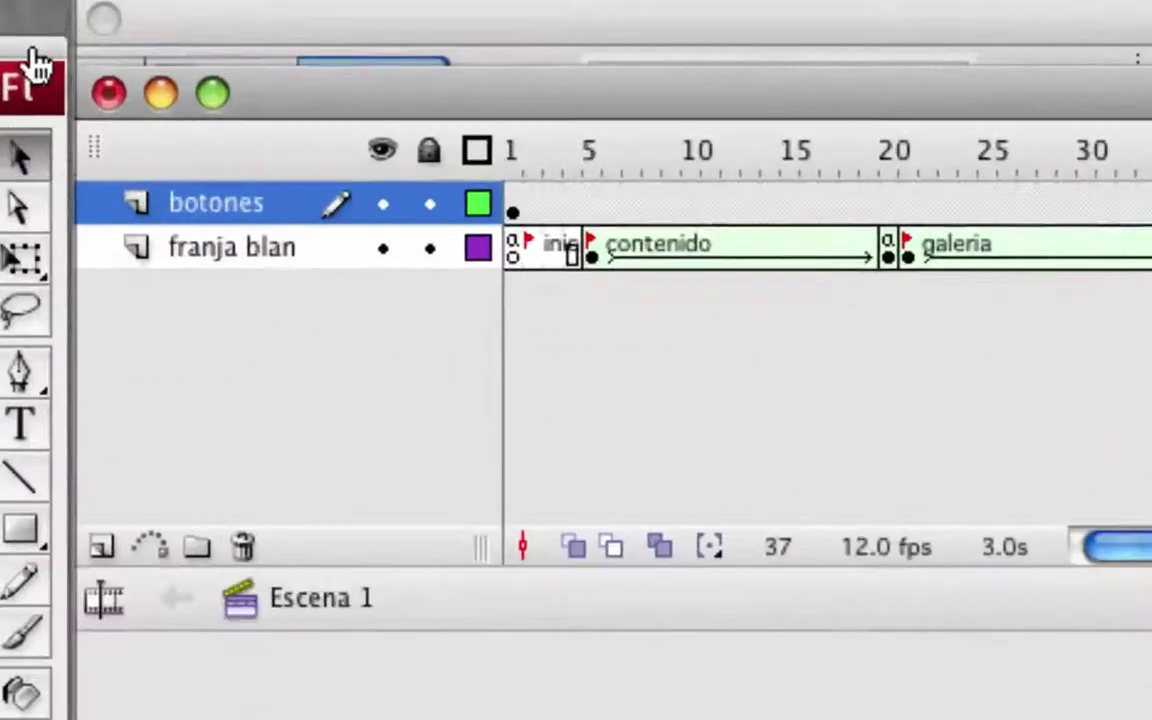
{"action": "left_click", "coordinate": [103, 545]}
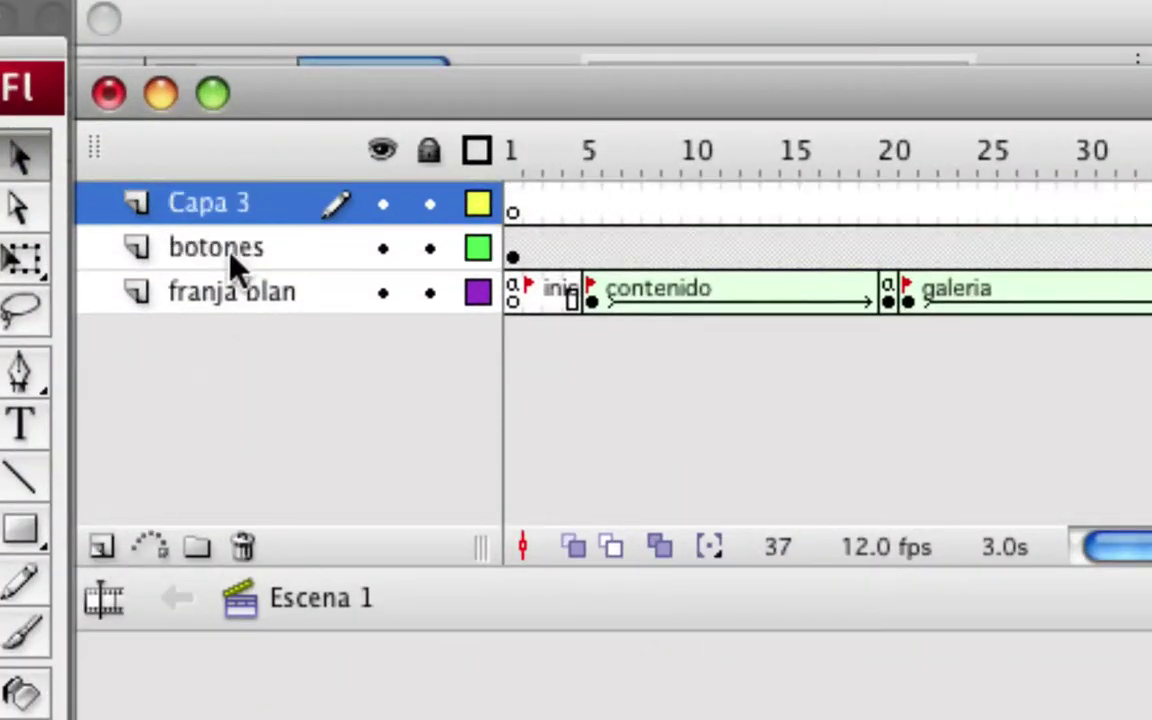
{"action": "double_click", "coordinate": [227, 207]}
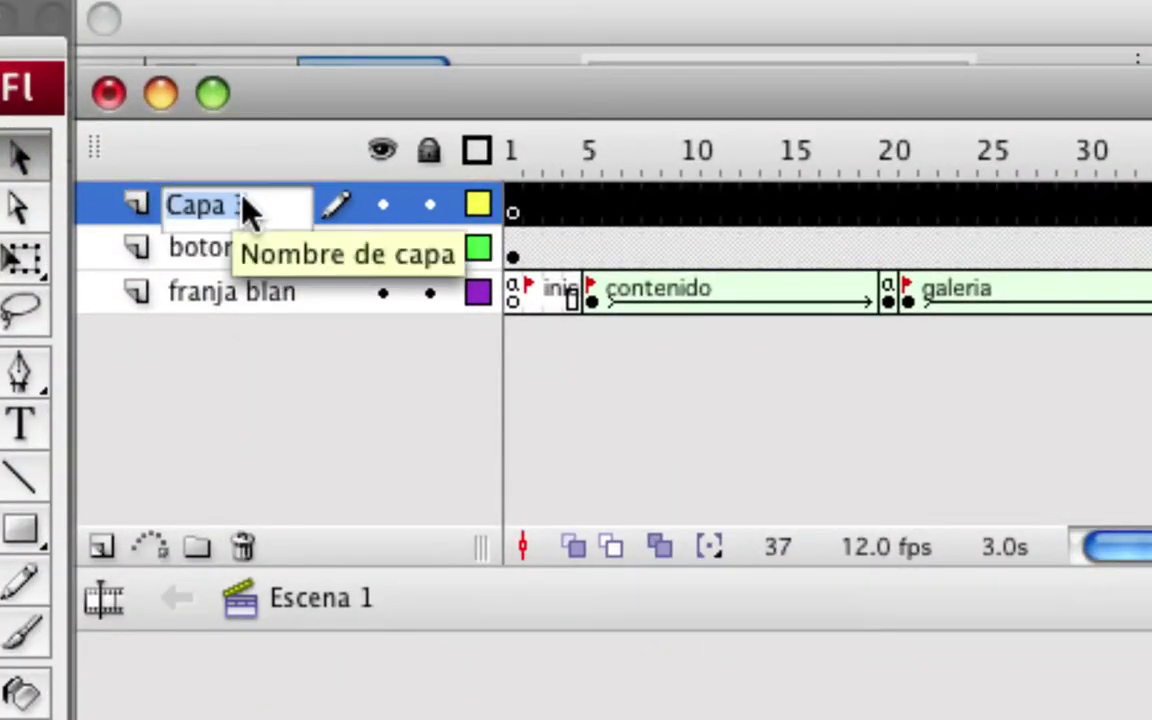
{"action": "type", "text": "conte"}
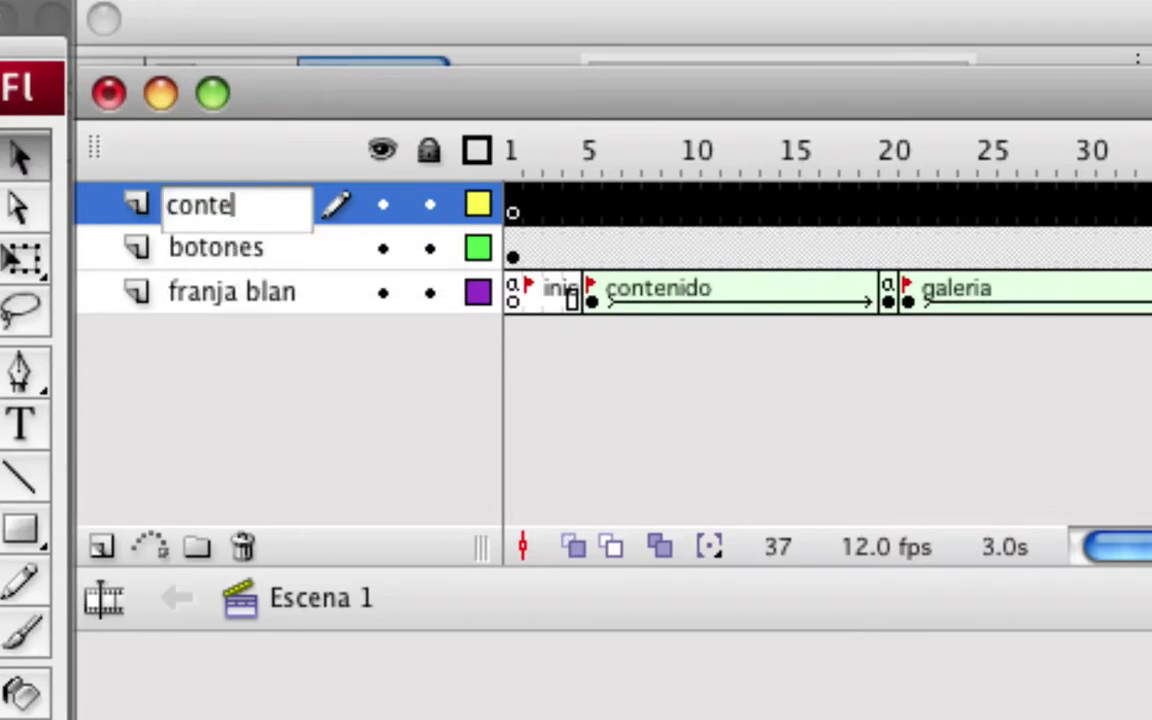
{"action": "type", "text": "nidos"}
{"action": "key", "text": "Return"}
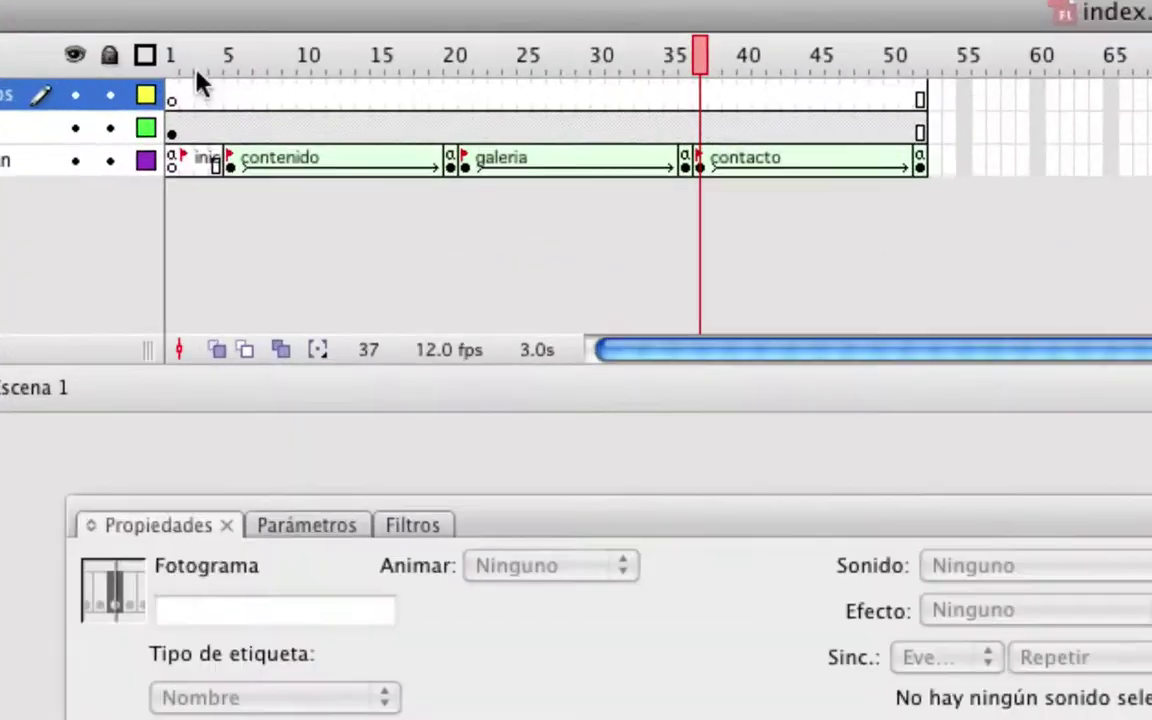
Insert blank keyframes at frames 20 and 21 of the contenidos layer, where the contenido section ends and galeria begins
{"action": "left_click", "coordinate": [232, 88]}
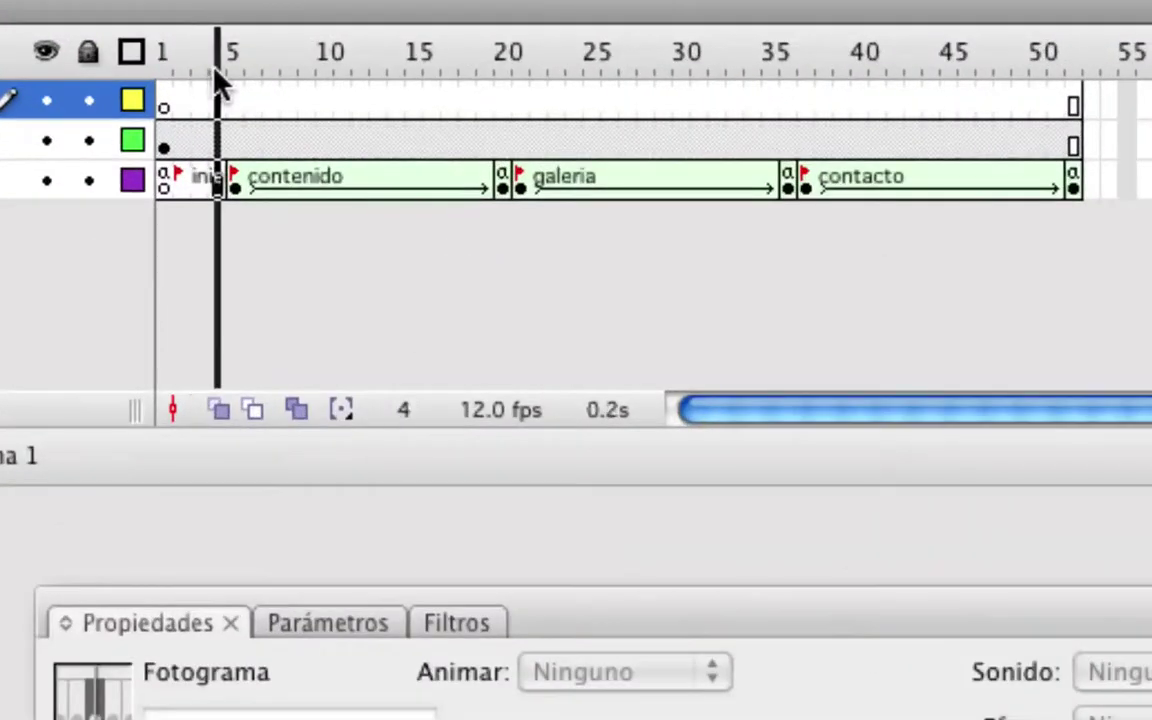
{"action": "left_click_drag", "start_coordinate": [214, 72], "coordinate": [501, 77]}
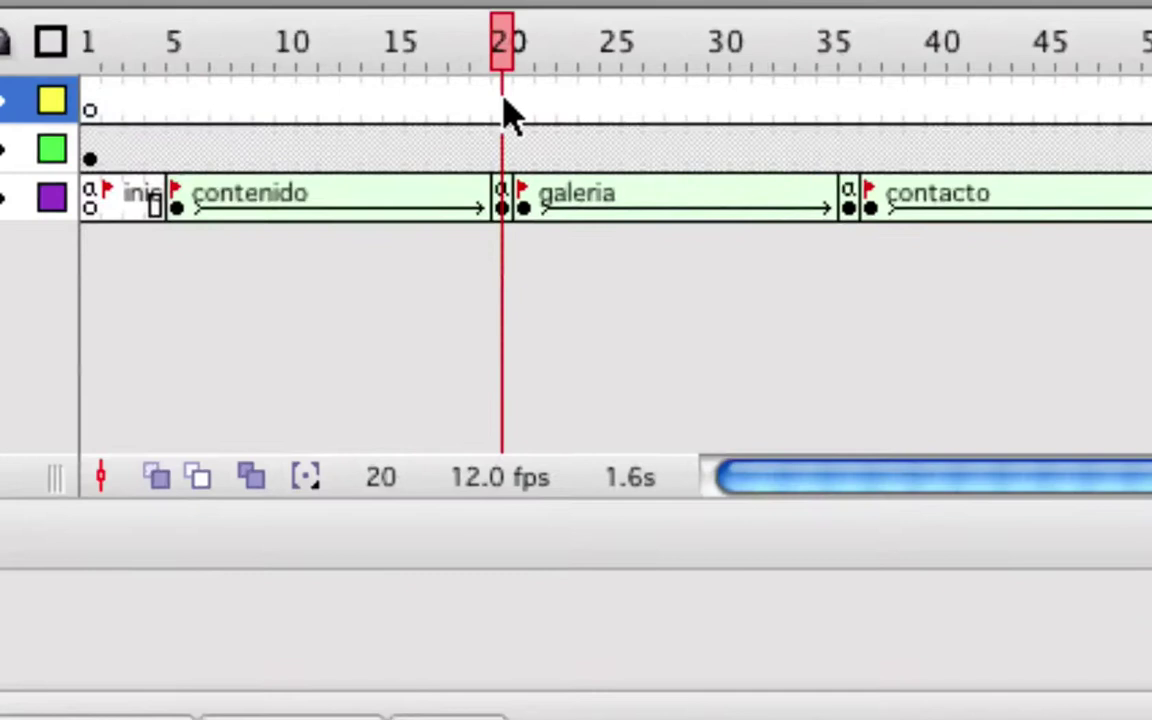
{"action": "left_click", "coordinate": [503, 100]}
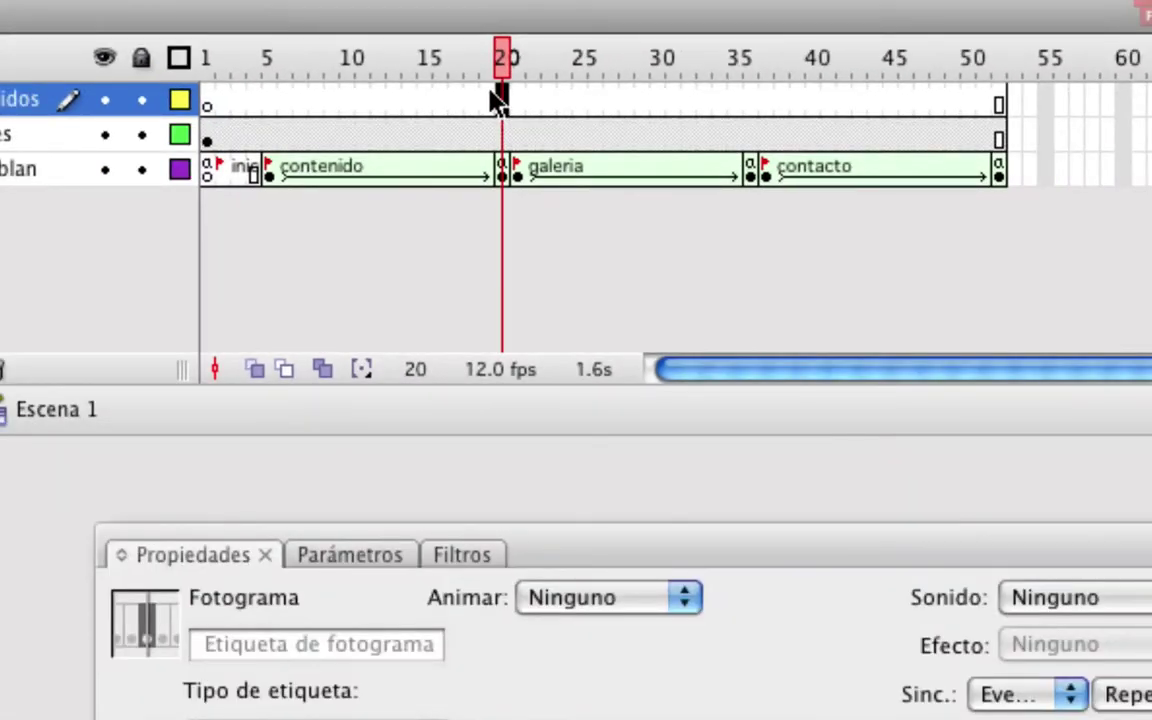
{"action": "key", "text": "F7"}
{"action": "left_click", "coordinate": [516, 105]}
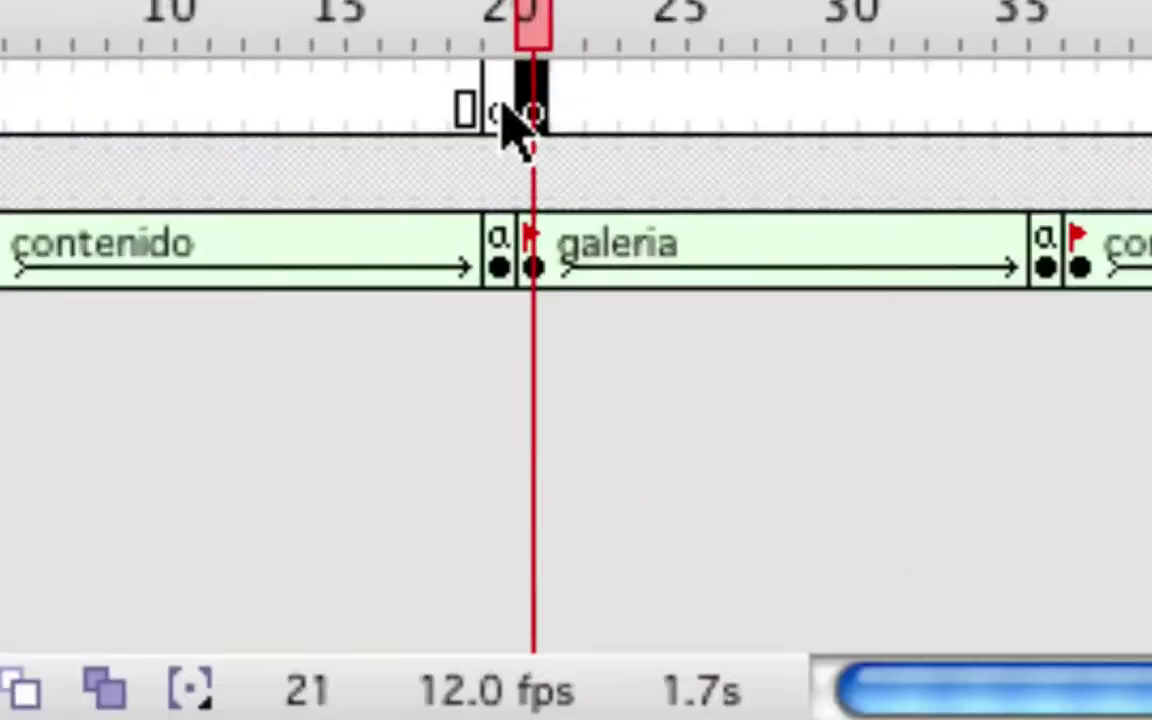
{"action": "left_click", "coordinate": [503, 107]}
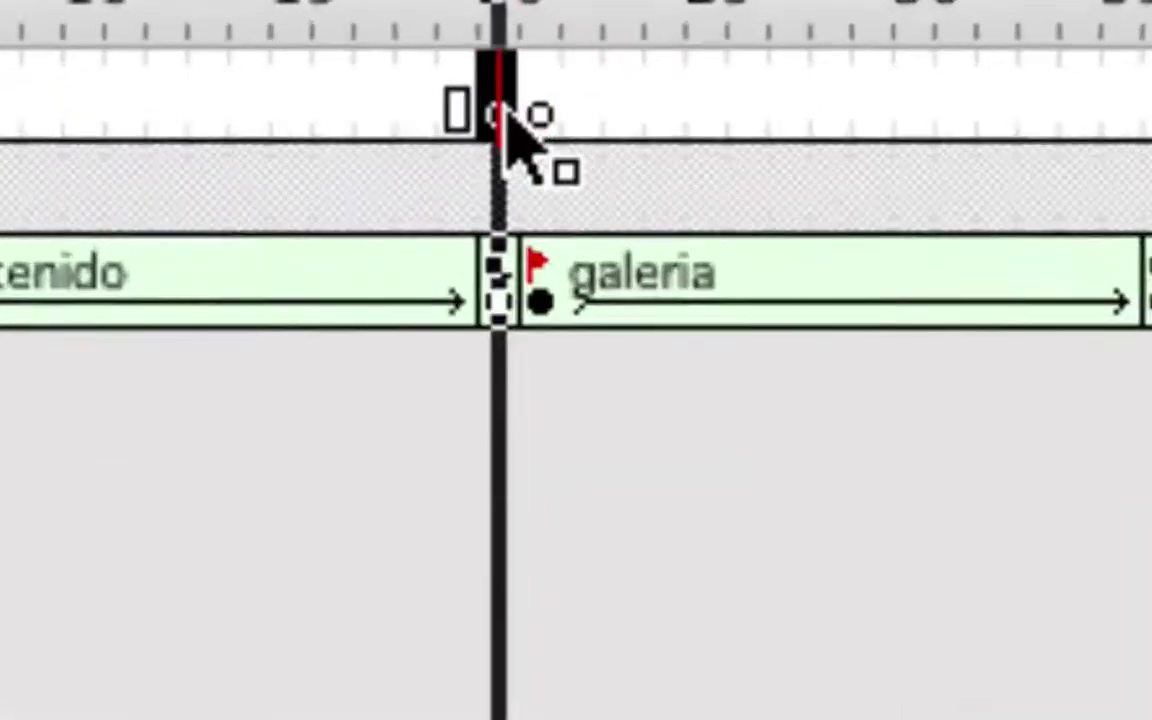
{"action": "left_click", "coordinate": [545, 115]}
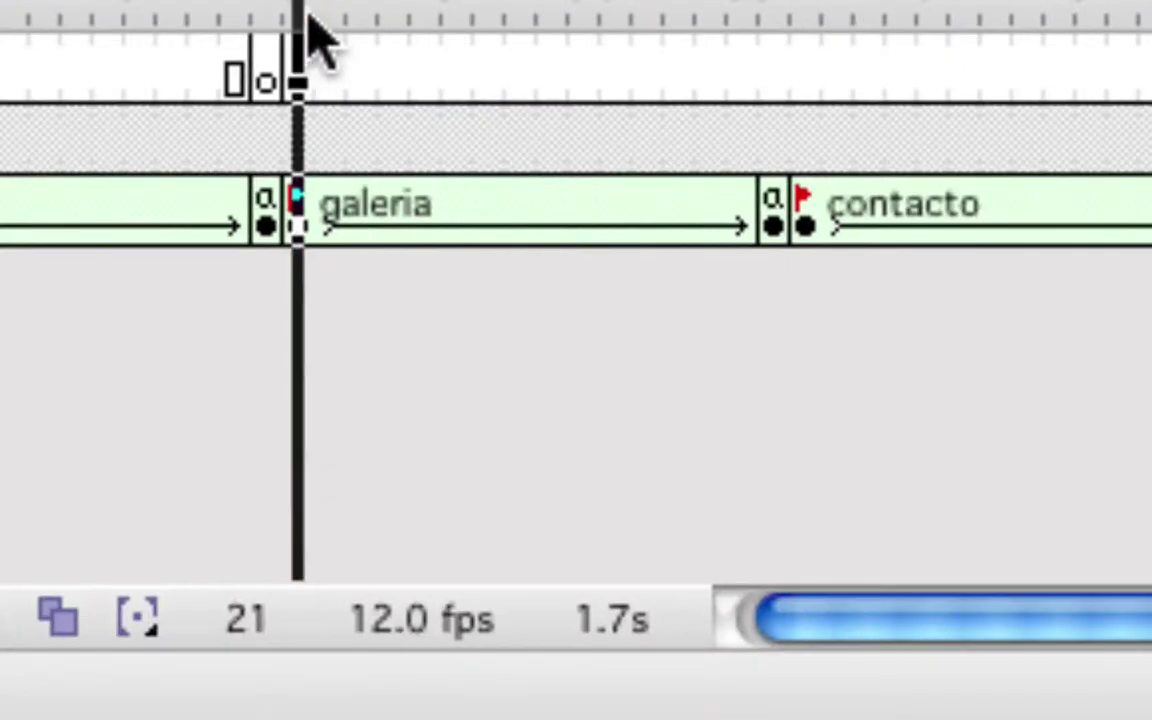
{"action": "left_click_drag", "start_coordinate": [310, 18], "coordinate": [332, 28]}
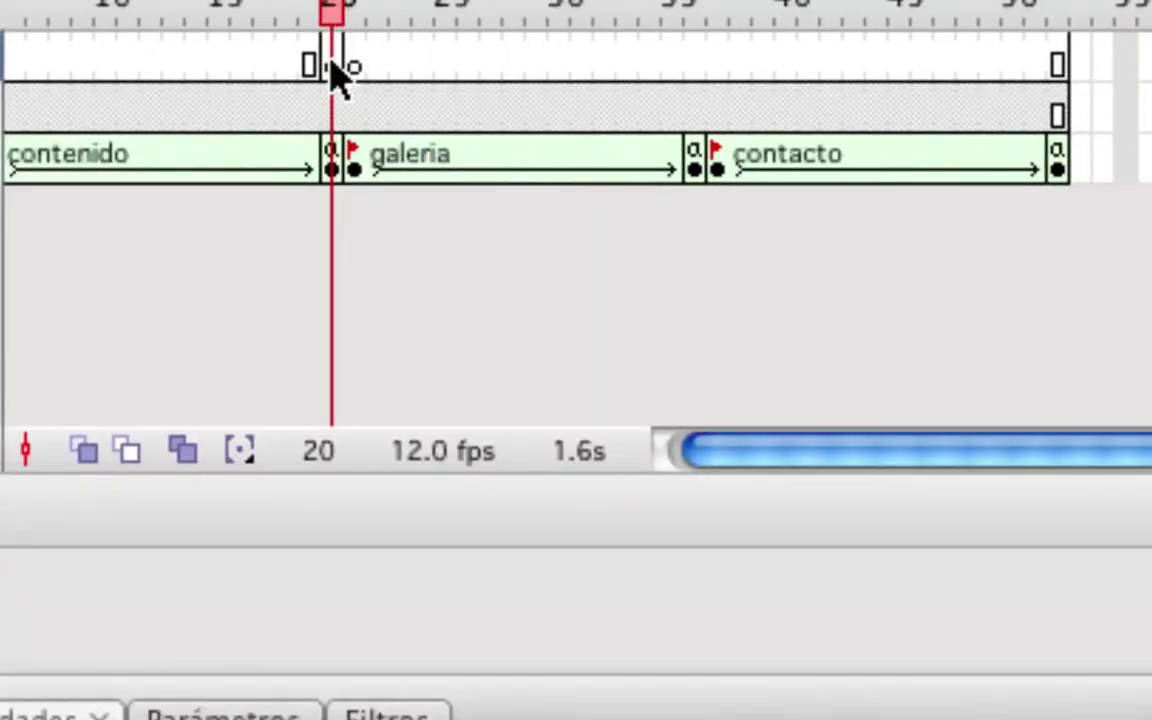
{"action": "left_click", "coordinate": [331, 46]}
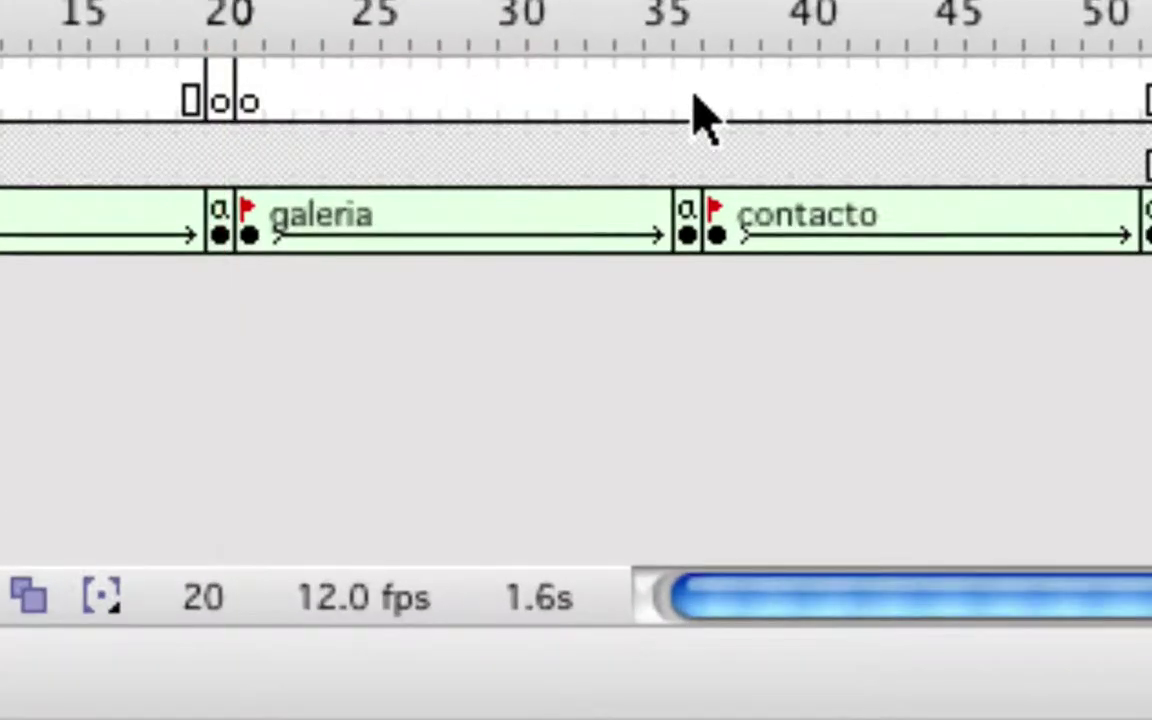
Insert blank keyframes at frames 36, 37 and 52 of the contenidos layer
{"action": "left_click", "coordinate": [691, 98]}
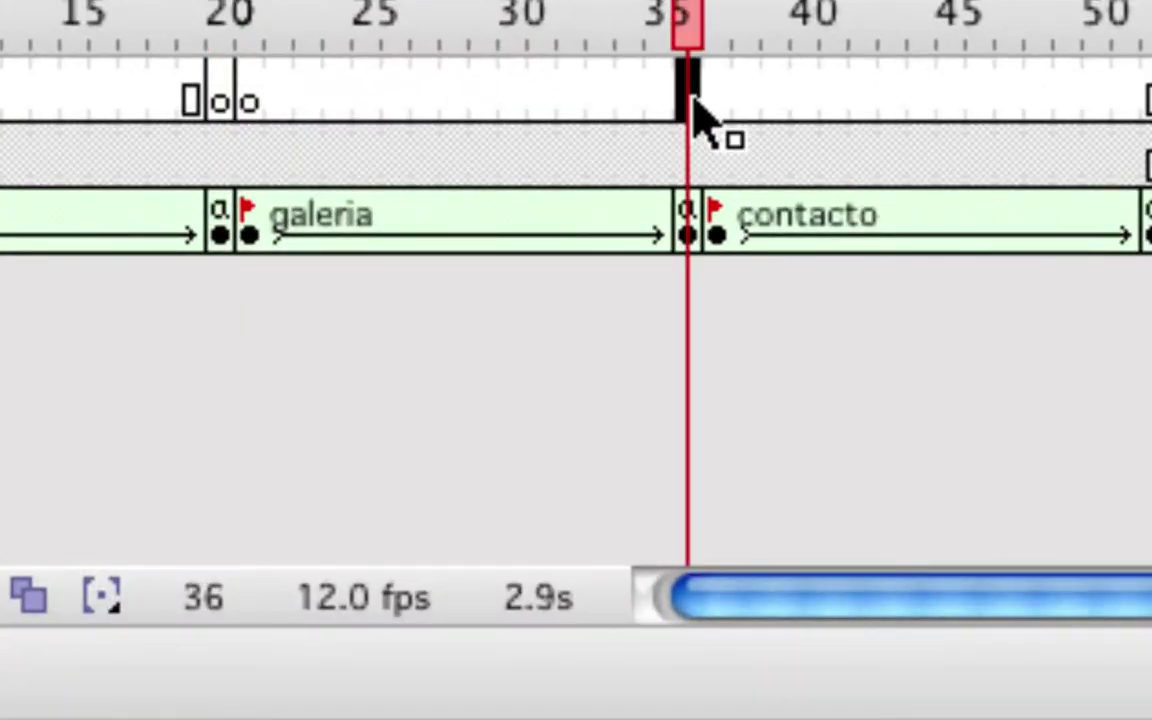
{"action": "key", "text": "F7"}
{"action": "key", "text": "F7"}
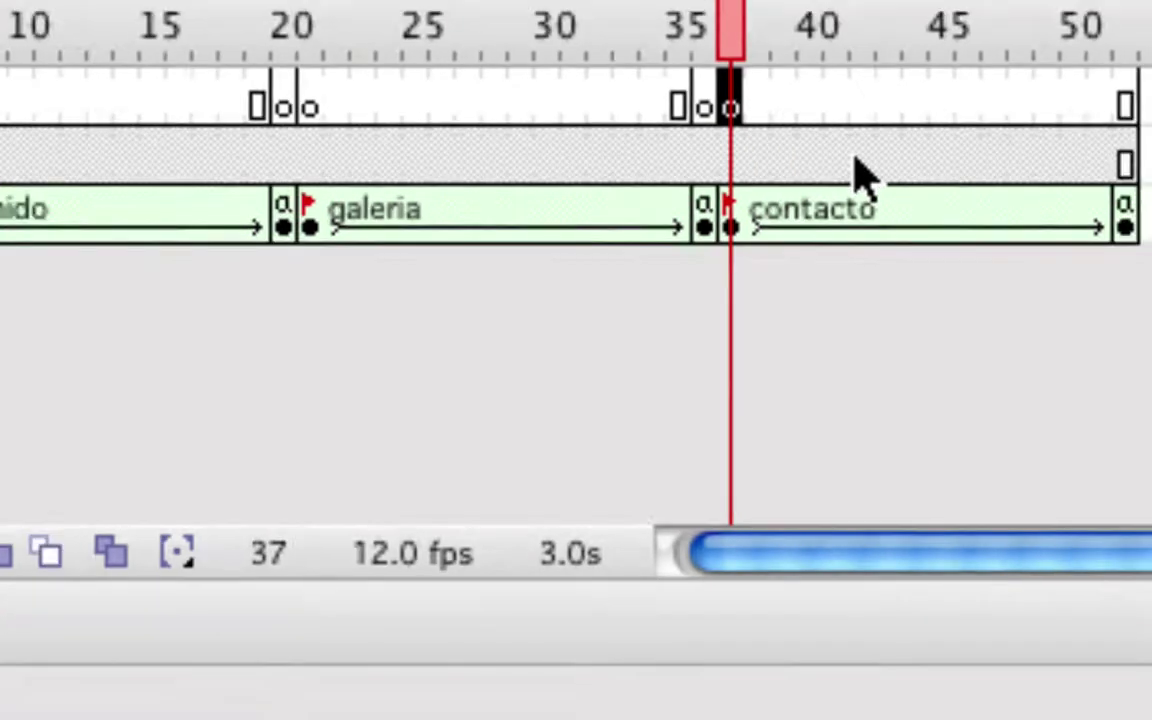
{"action": "left_click", "coordinate": [1125, 106]}
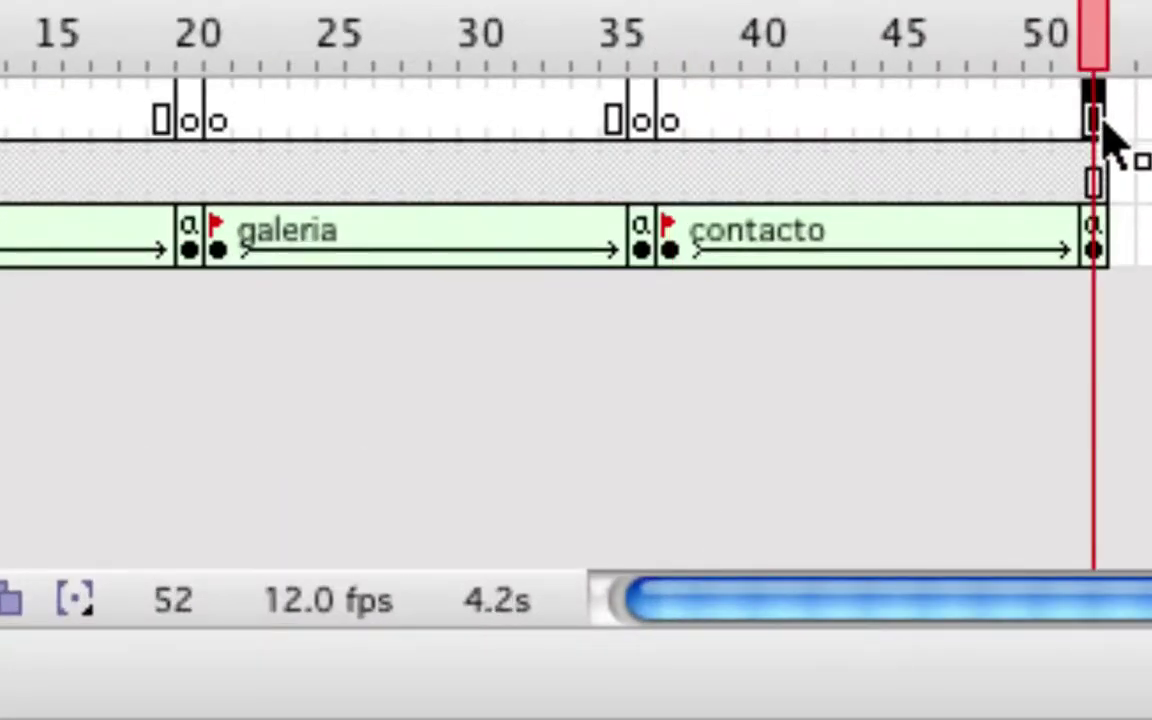
{"action": "key", "text": "F7"}
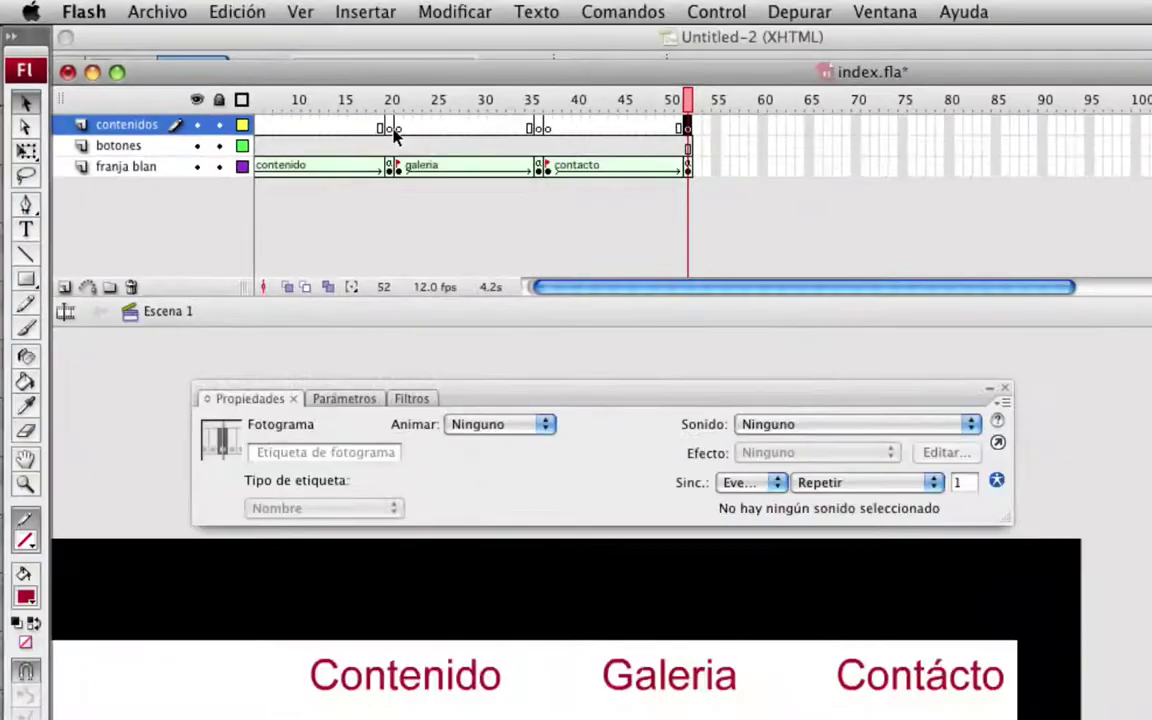
With the botones and franja blan layers locked, paste the copied text and underline into contenidos frame 20, just below the Contenido button
{"action": "left_click", "coordinate": [609, 150]}
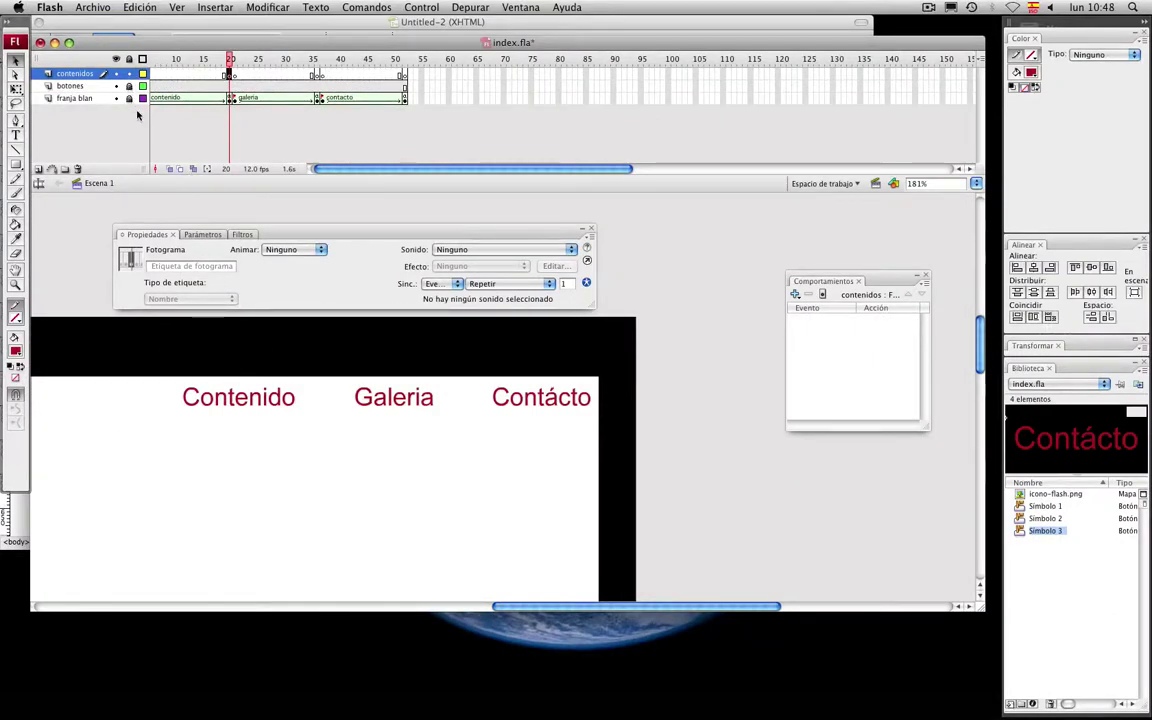
{"action": "key", "text": "super+v"}
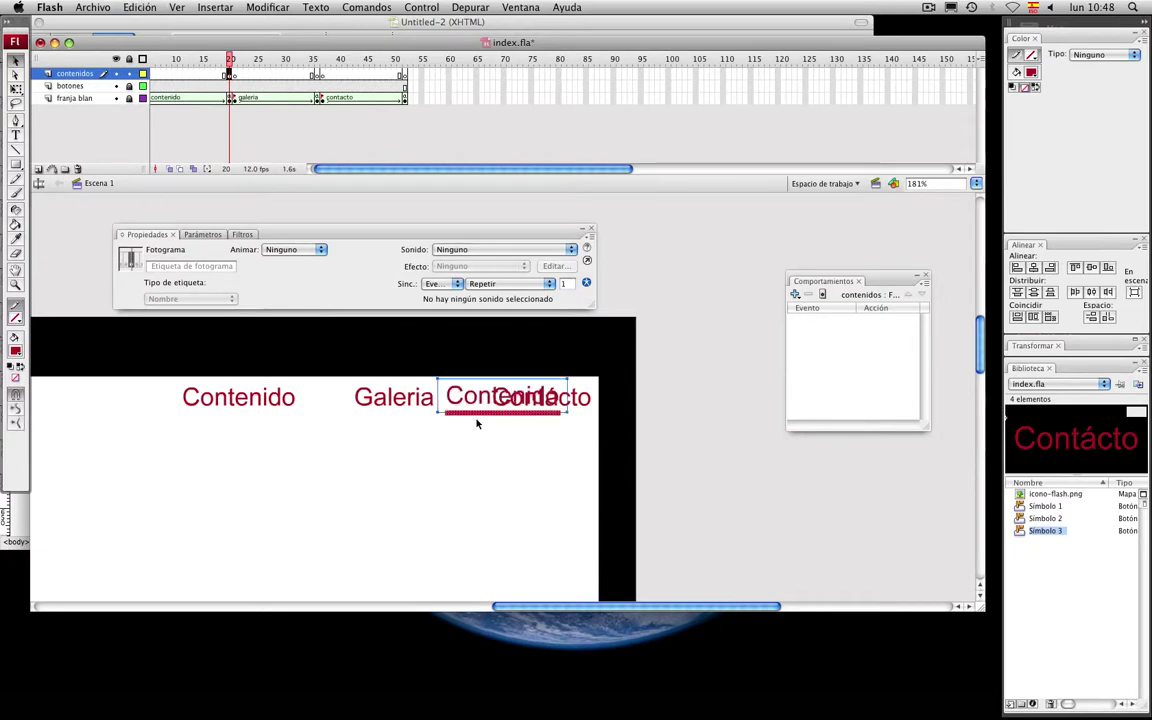
{"action": "left_click_drag", "start_coordinate": [465, 403], "coordinate": [220, 447]}
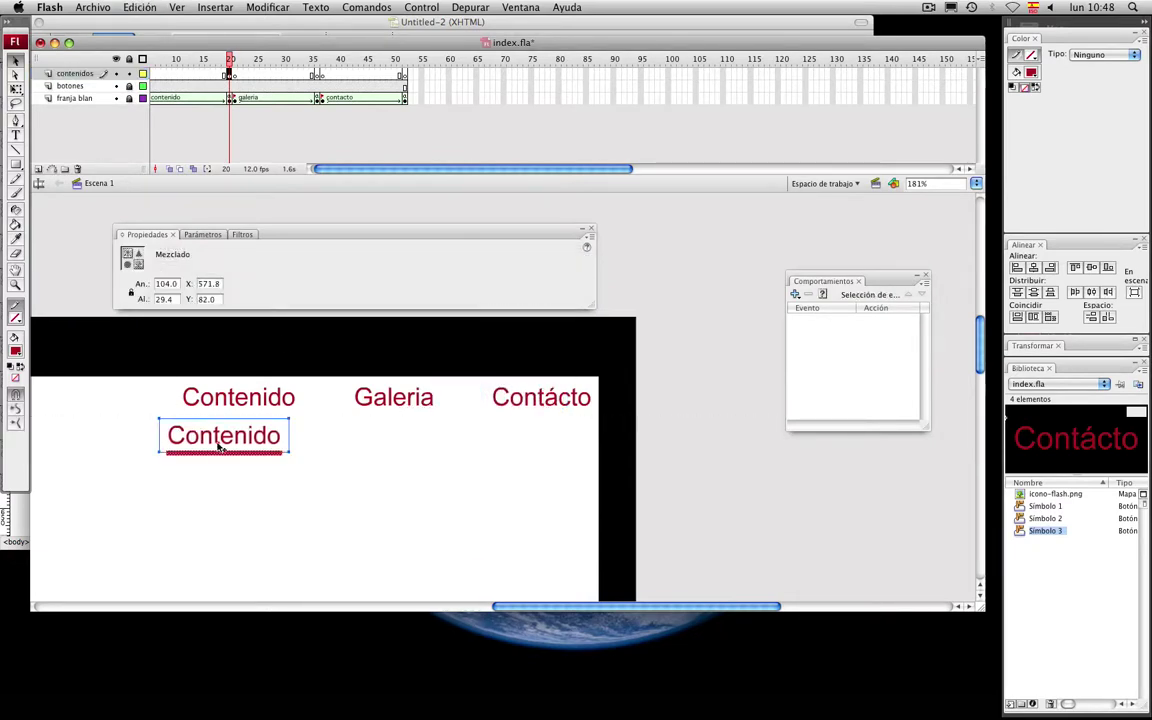
Stretch the pasted underline's top edge upward with Free Transform to a height of about 14.6 px
{"action": "left_click", "coordinate": [16, 283]}
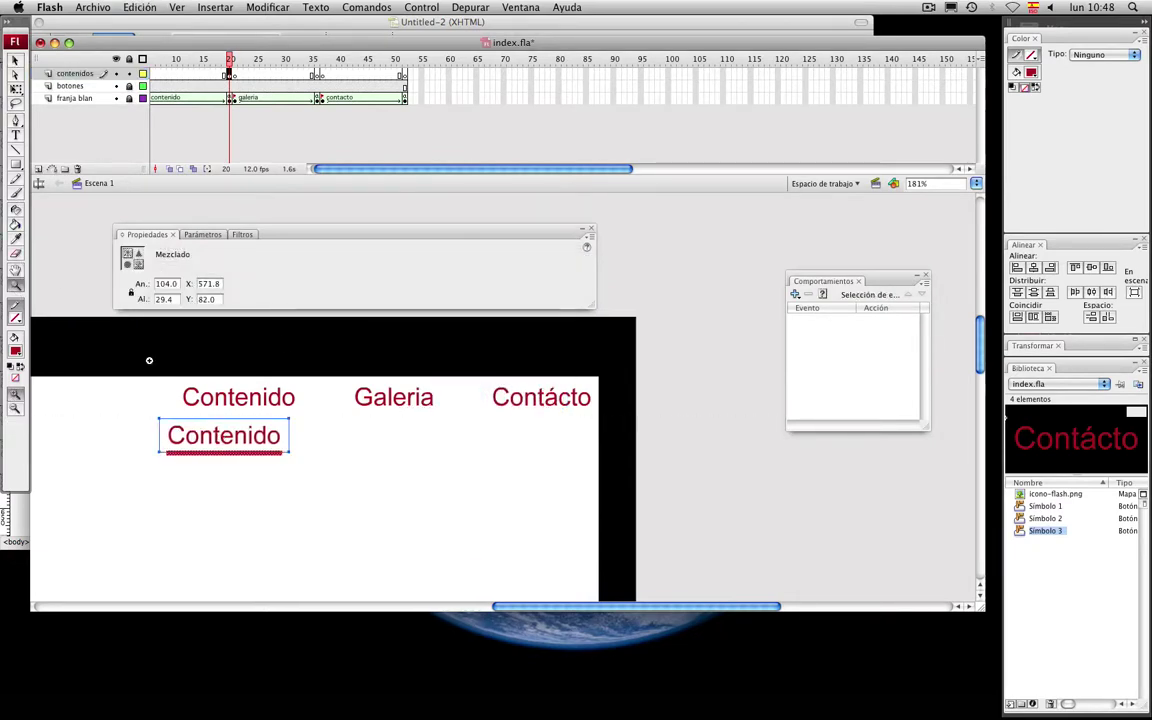
{"action": "left_click_drag", "start_coordinate": [149, 360], "coordinate": [316, 452]}
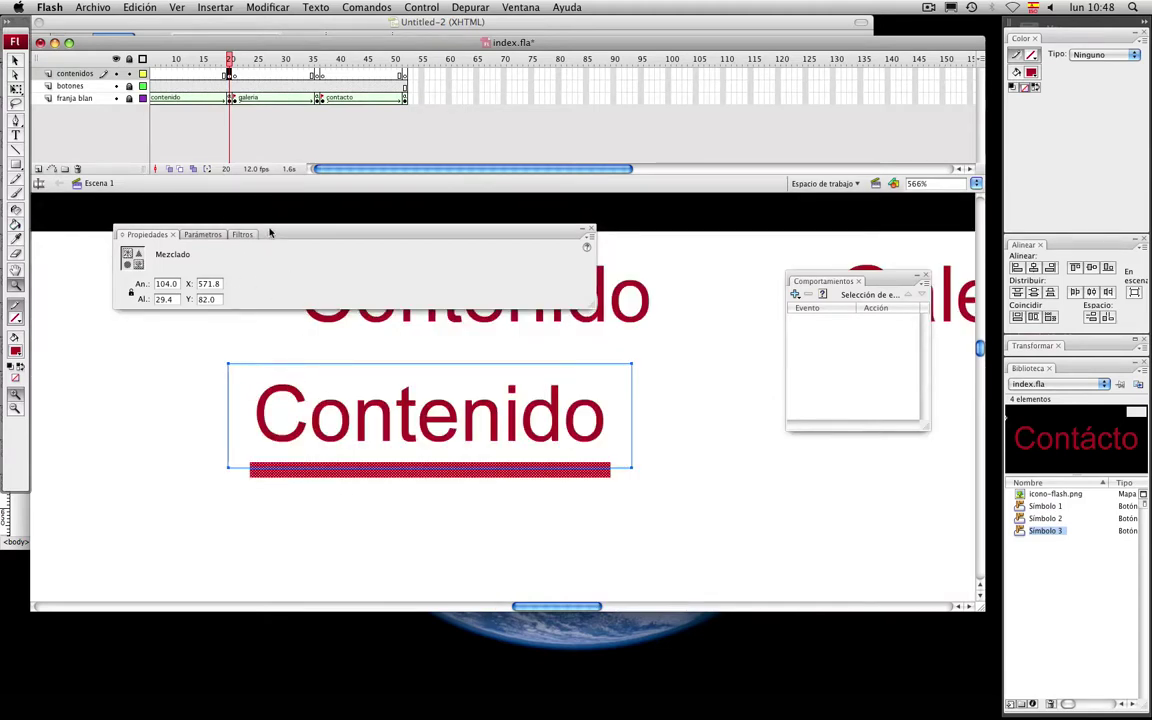
{"action": "left_click_drag", "start_coordinate": [269, 233], "coordinate": [222, 625]}
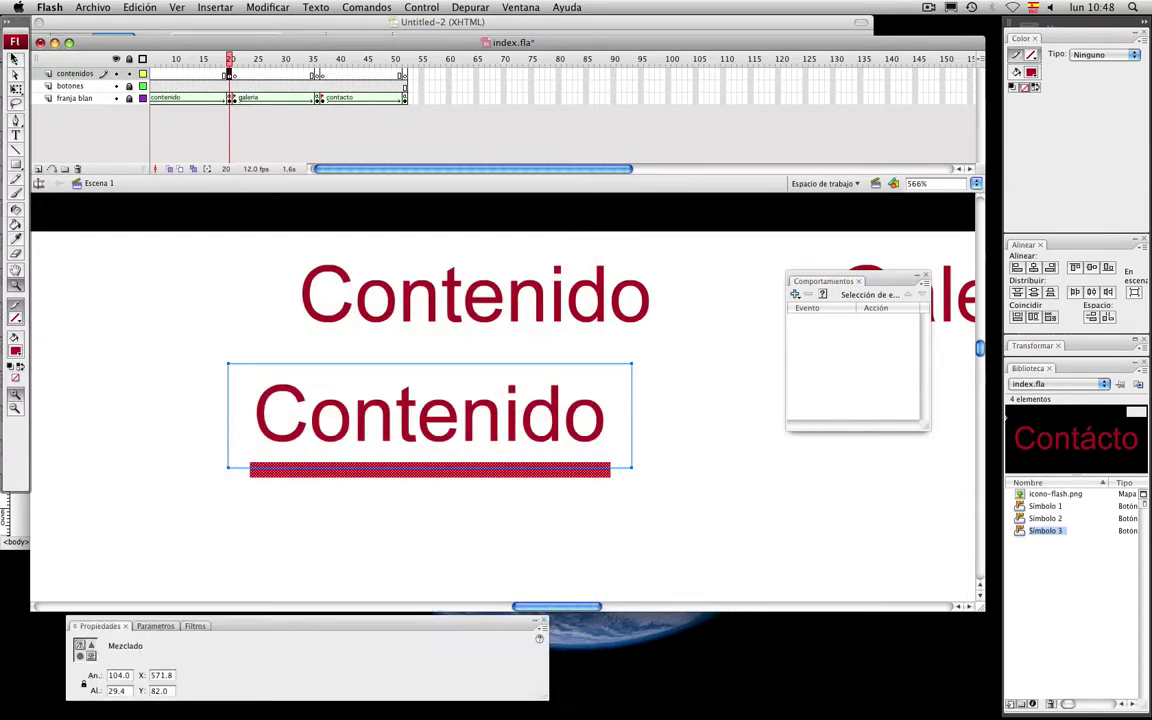
{"action": "key", "text": "v"}
{"action": "left_click", "coordinate": [322, 489]}
{"action": "left_click", "coordinate": [329, 471]}
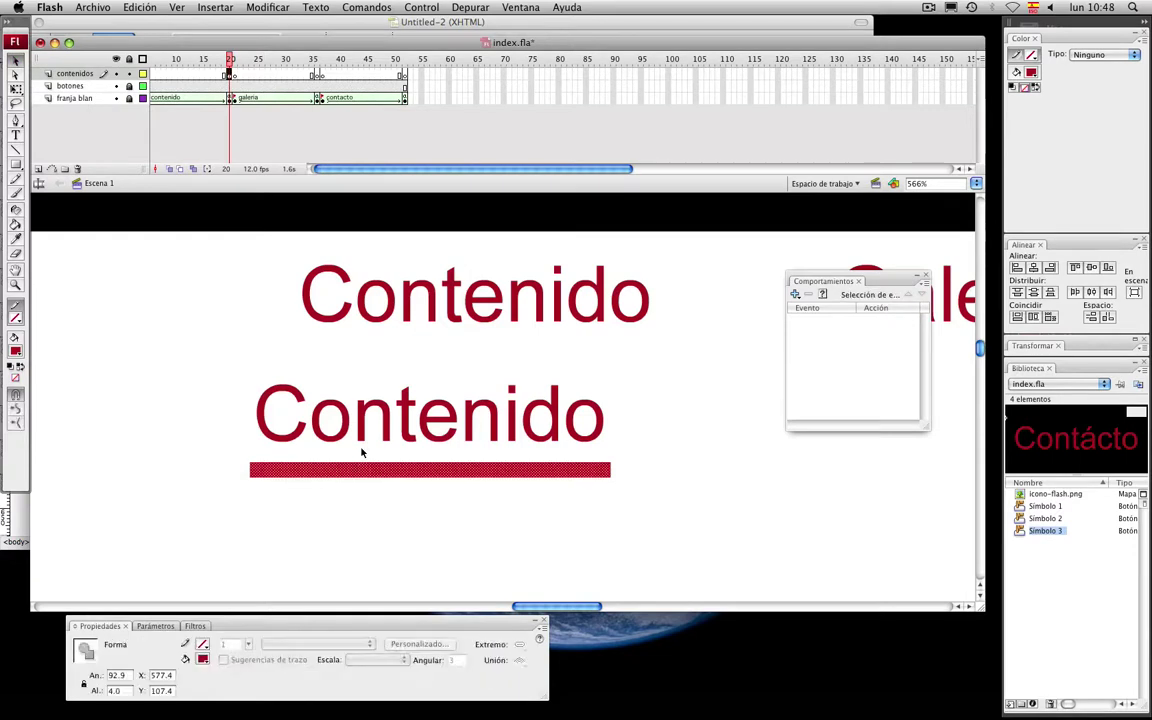
{"action": "left_click", "coordinate": [15, 89]}
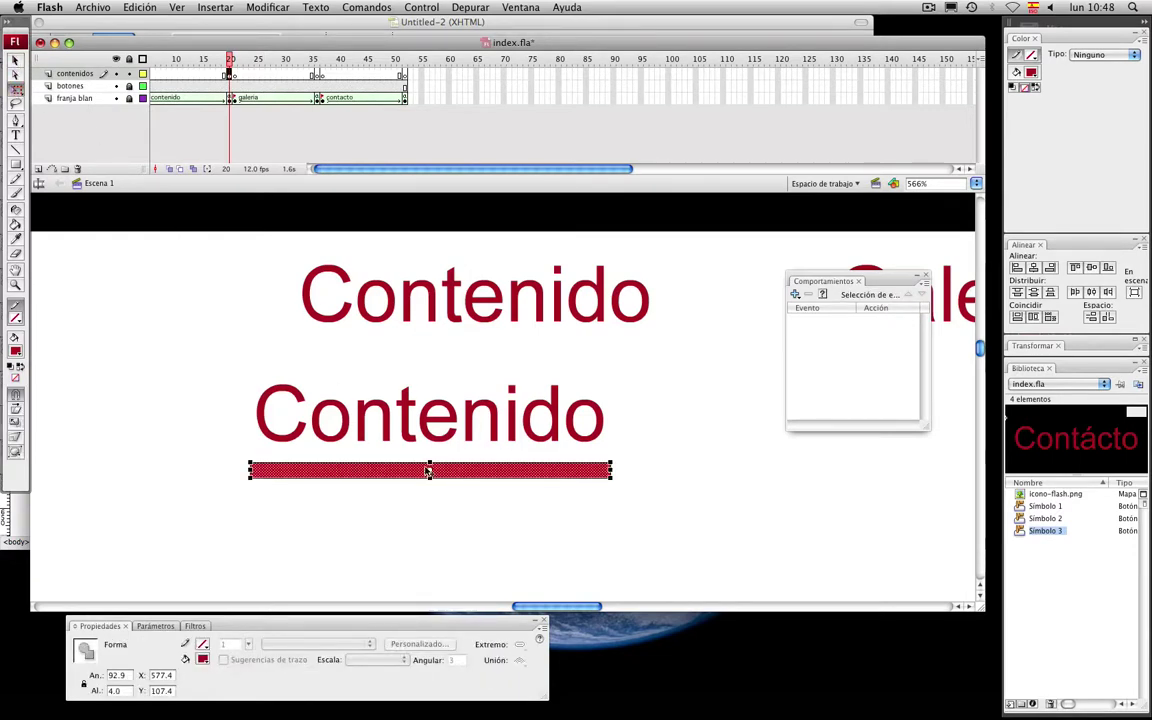
{"action": "left_click_drag", "start_coordinate": [429, 463], "coordinate": [487, 400]}
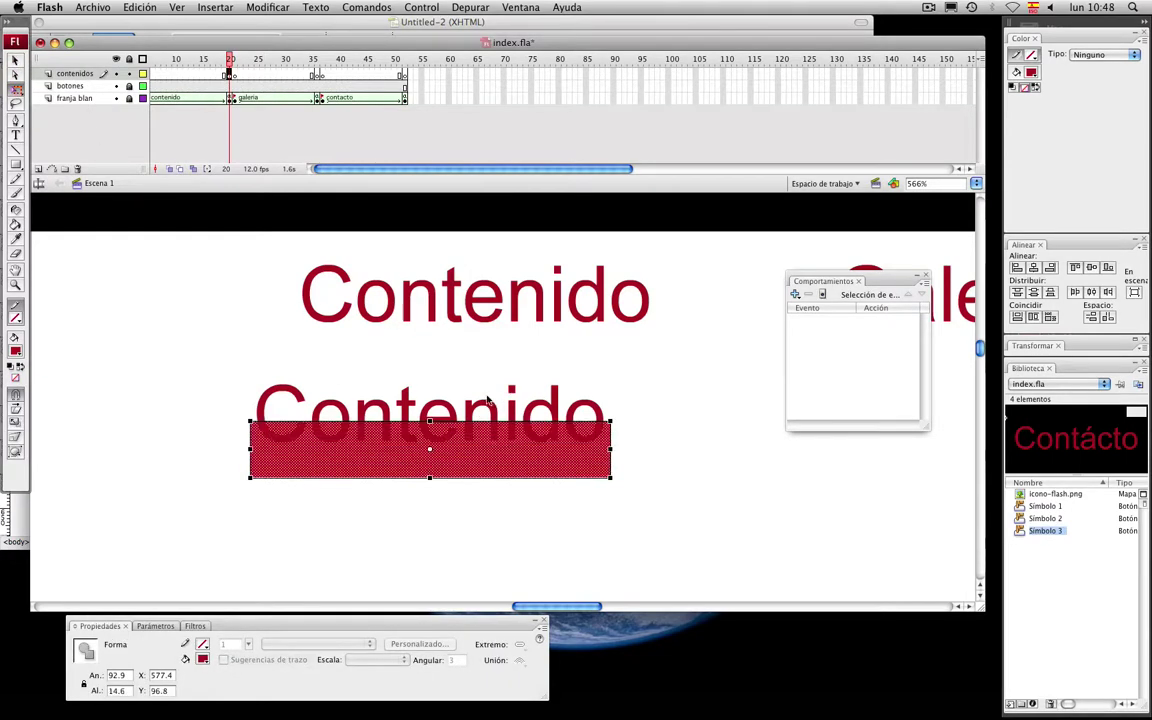
Colour the pasted Contenido text white and extend the red bar upward behind it to about 29.4 px high
{"action": "left_click", "coordinate": [452, 415]}
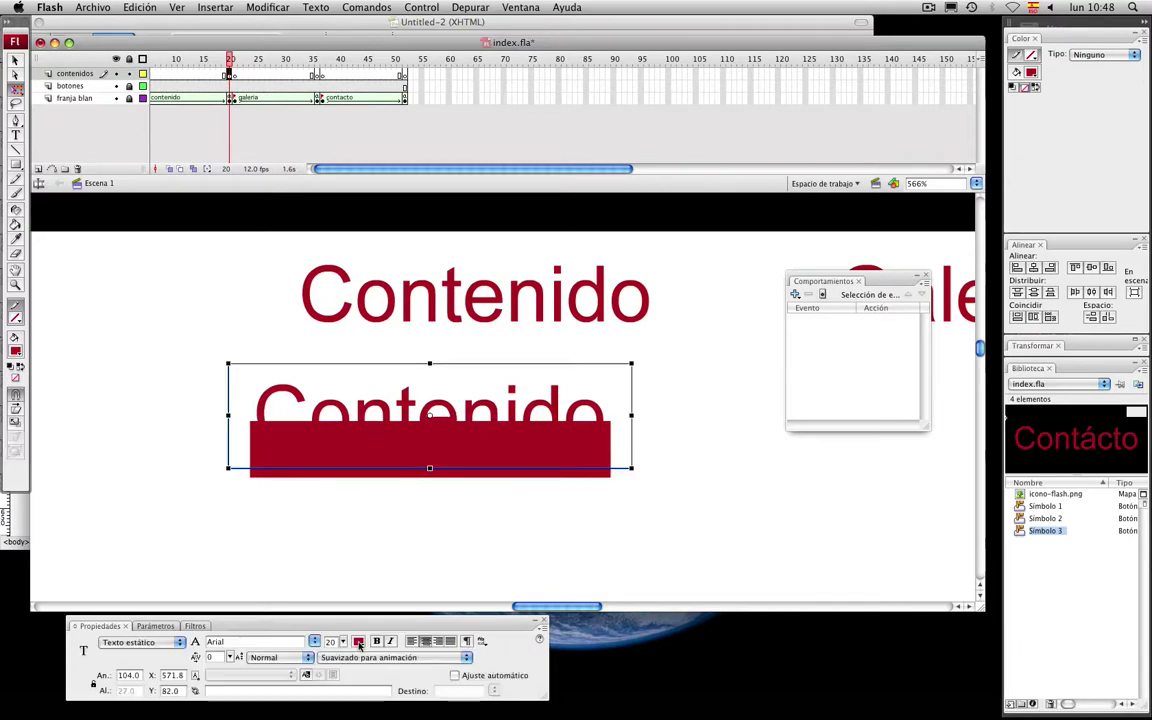
{"action": "left_click", "coordinate": [359, 643]}
{"action": "left_click", "coordinate": [373, 505]}
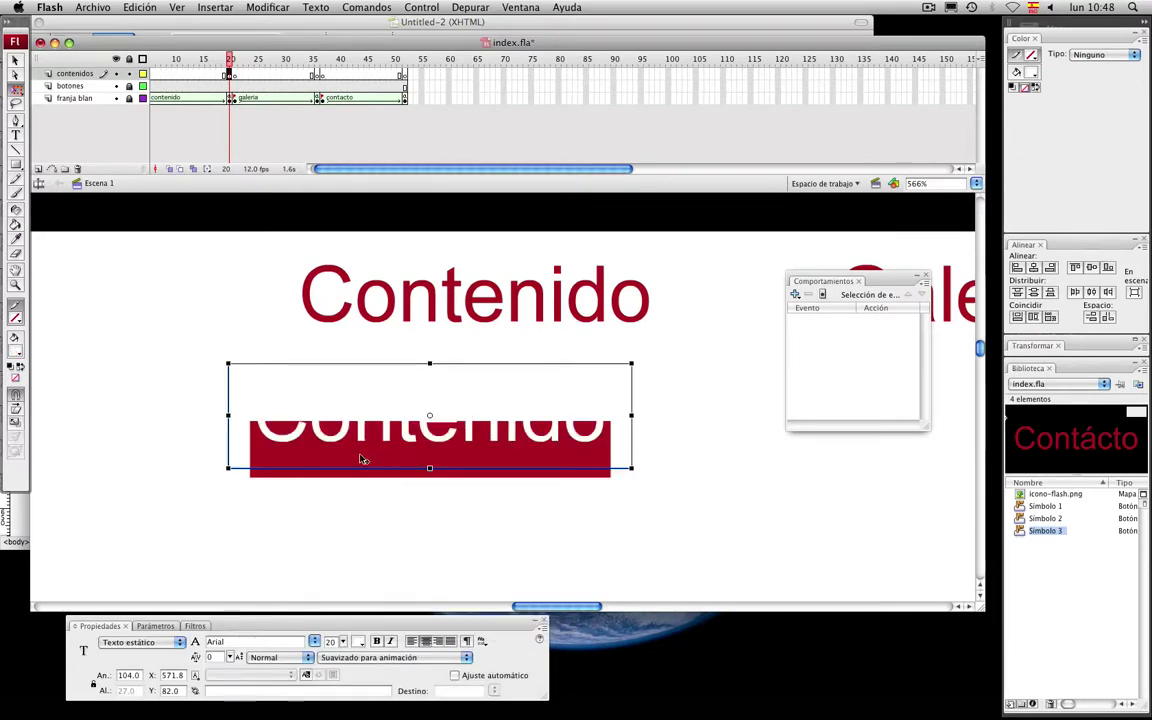
{"action": "left_click", "coordinate": [285, 474]}
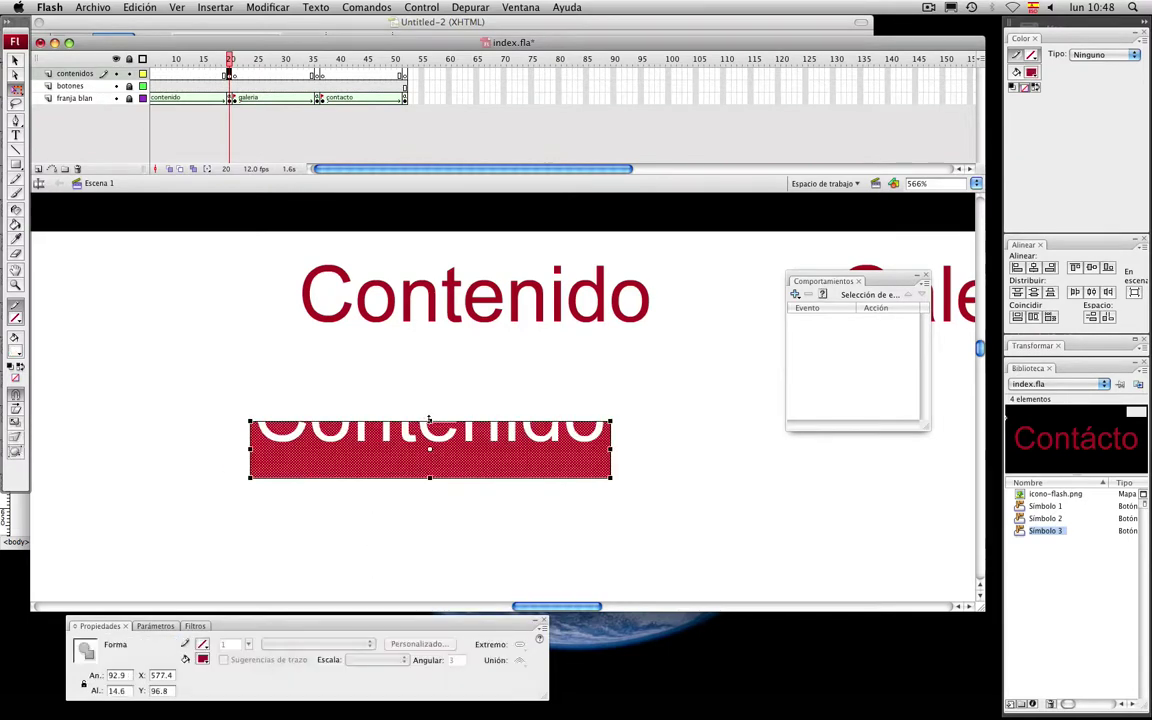
{"action": "left_click_drag", "start_coordinate": [429, 421], "coordinate": [429, 364]}
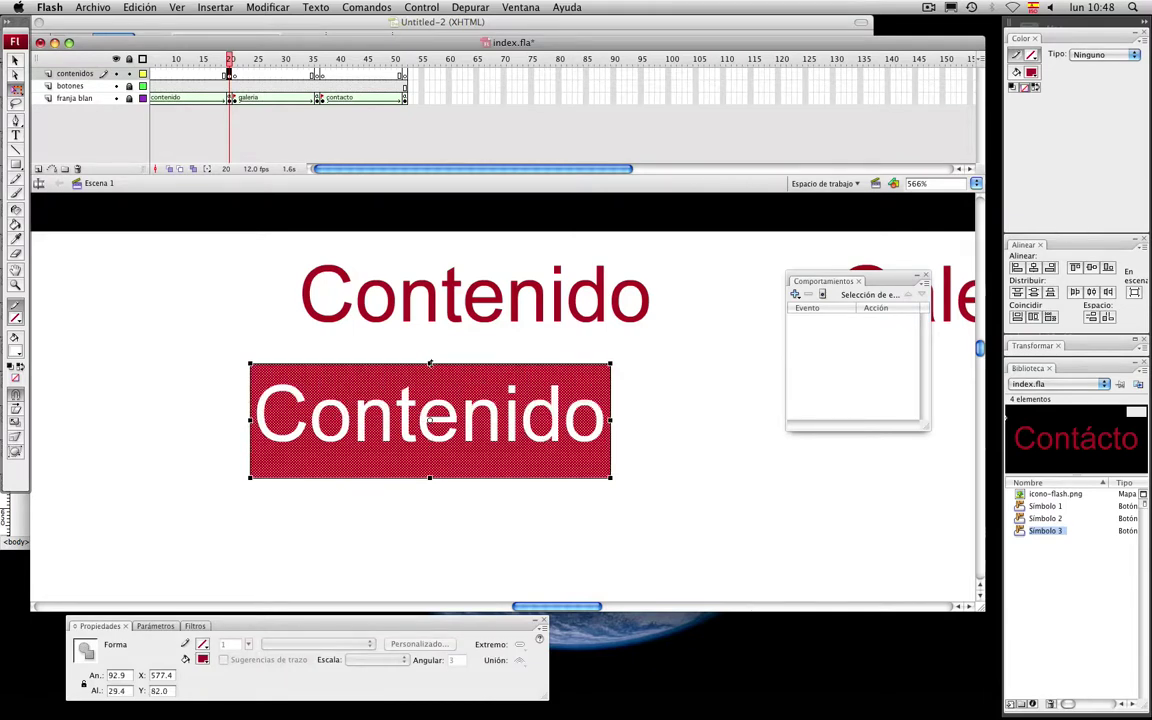
Move the white text and red bar together exactly over the Contenido button, using layer outlines to align them
{"action": "left_click", "coordinate": [405, 395]}
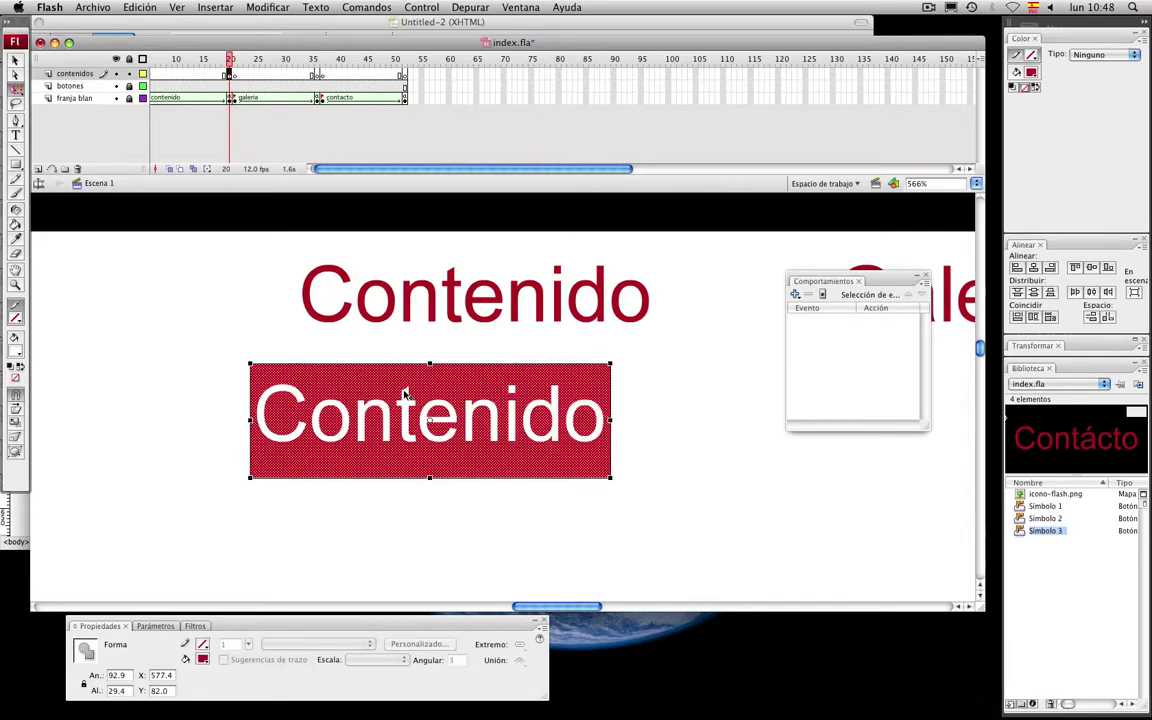
{"action": "left_click", "coordinate": [305, 426], "text": "shift"}
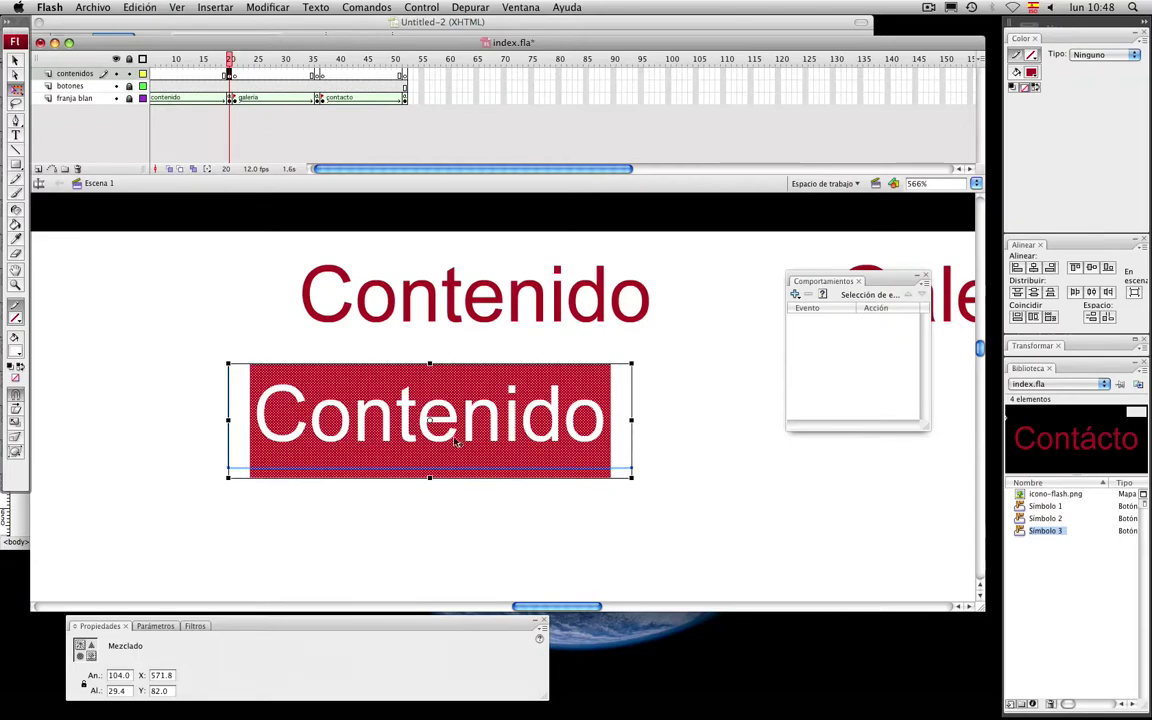
{"action": "left_click_drag", "start_coordinate": [487, 471], "coordinate": [525, 342]}
{"action": "key", "text": "Up"}
{"action": "key", "text": "Left"}
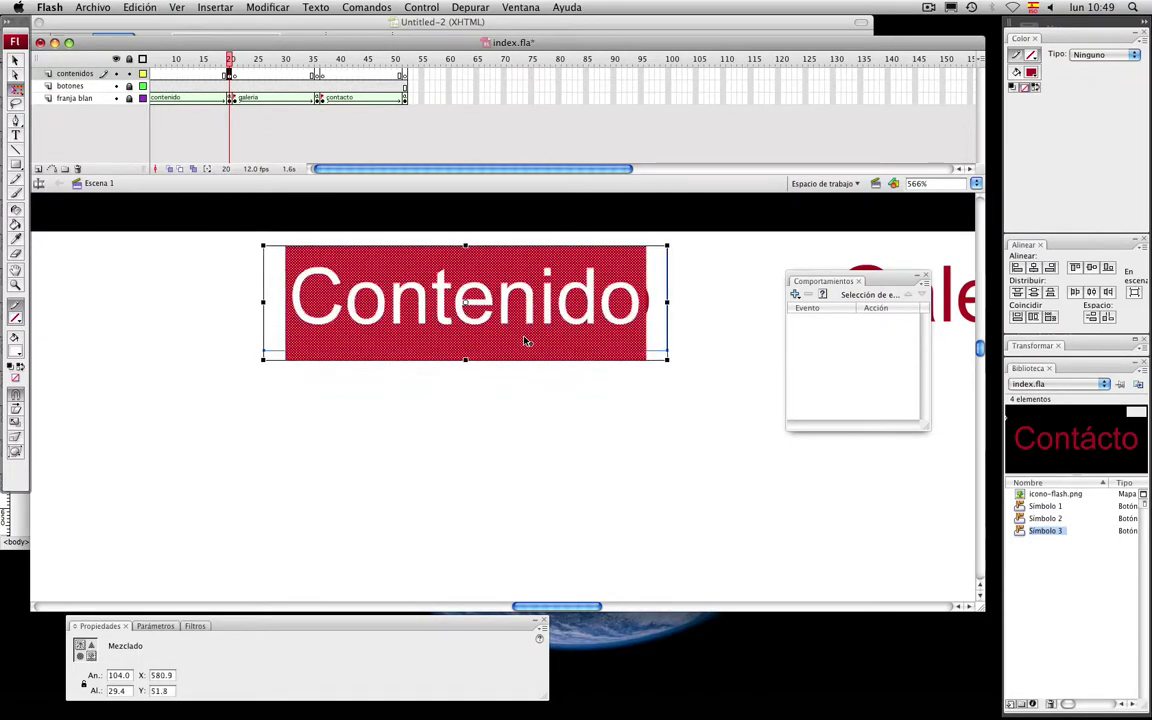
{"action": "key", "text": "Left"}
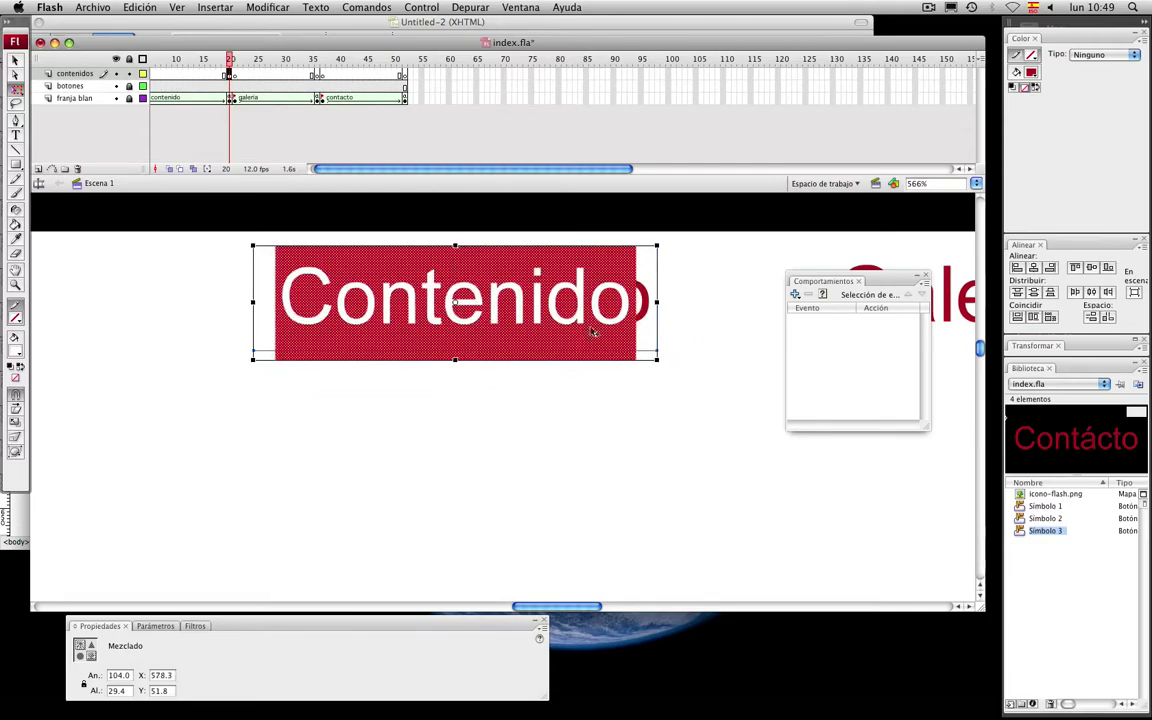
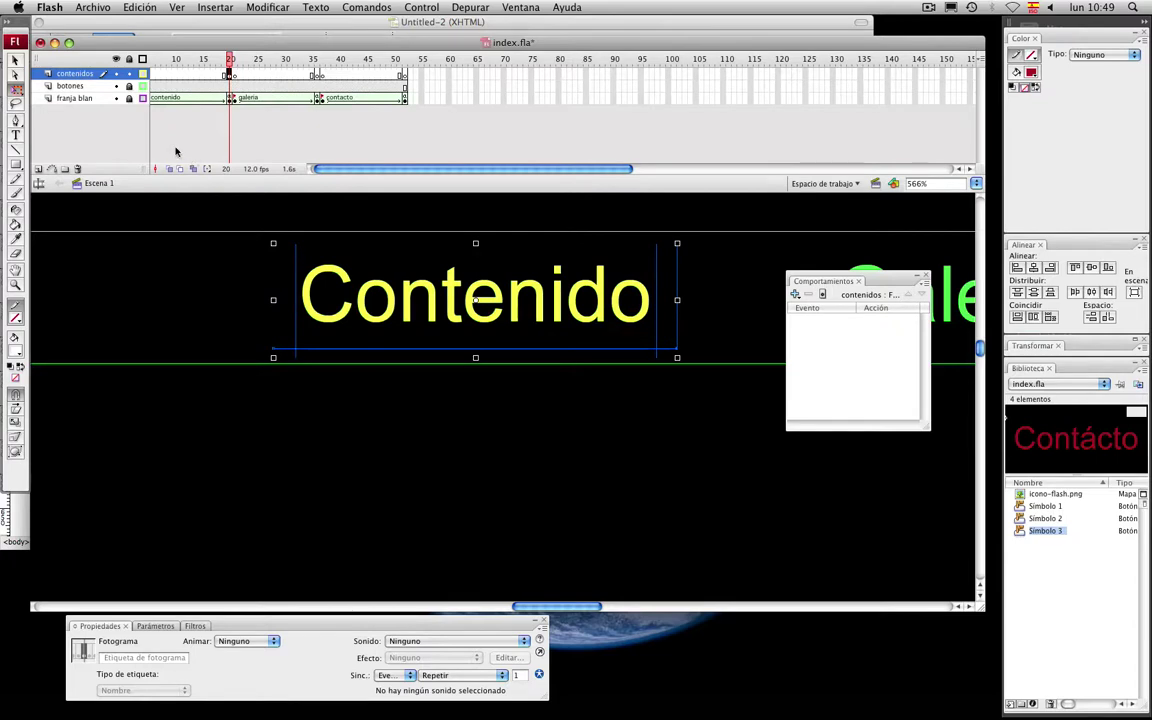
{"action": "left_click", "coordinate": [143, 73]}
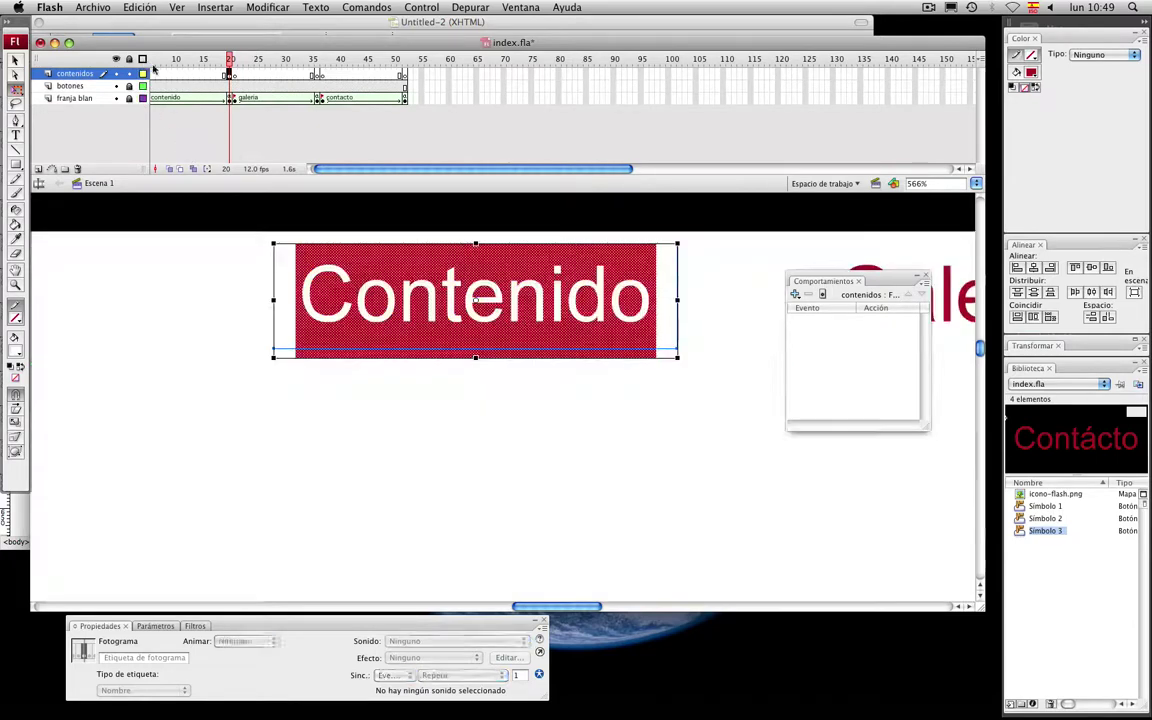
Test the movie, try the Contenido button in the preview, and close it
{"action": "key", "text": "super+Return"}
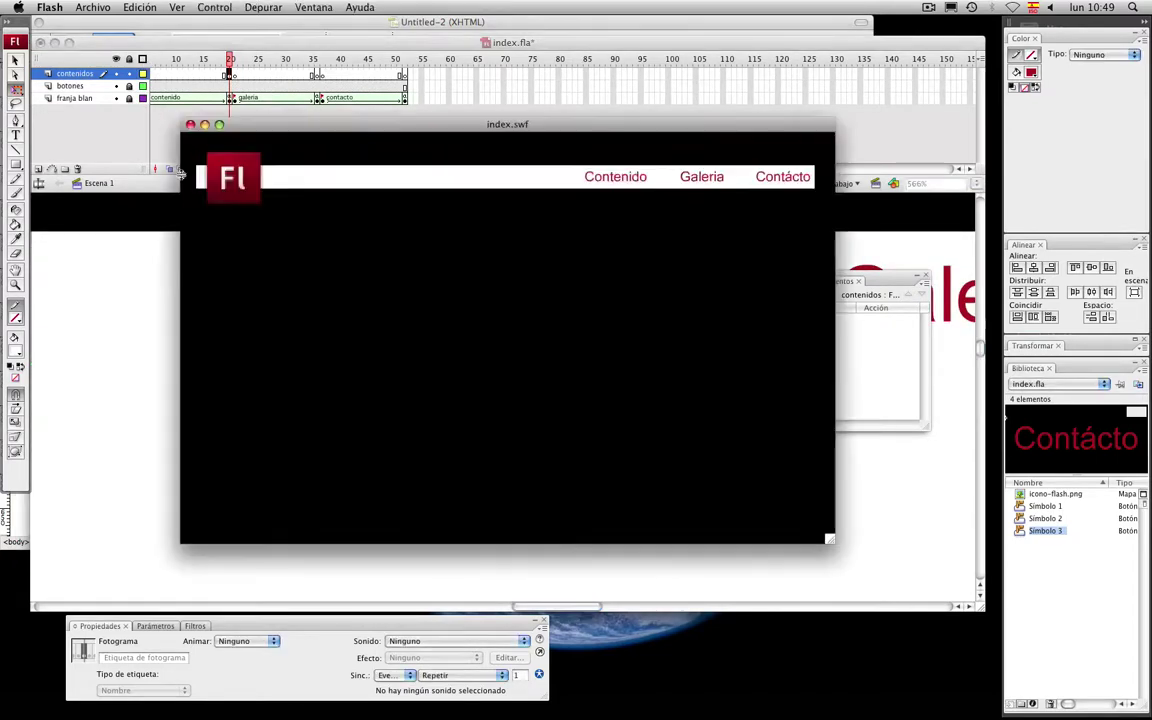
{"action": "left_click", "coordinate": [617, 183]}
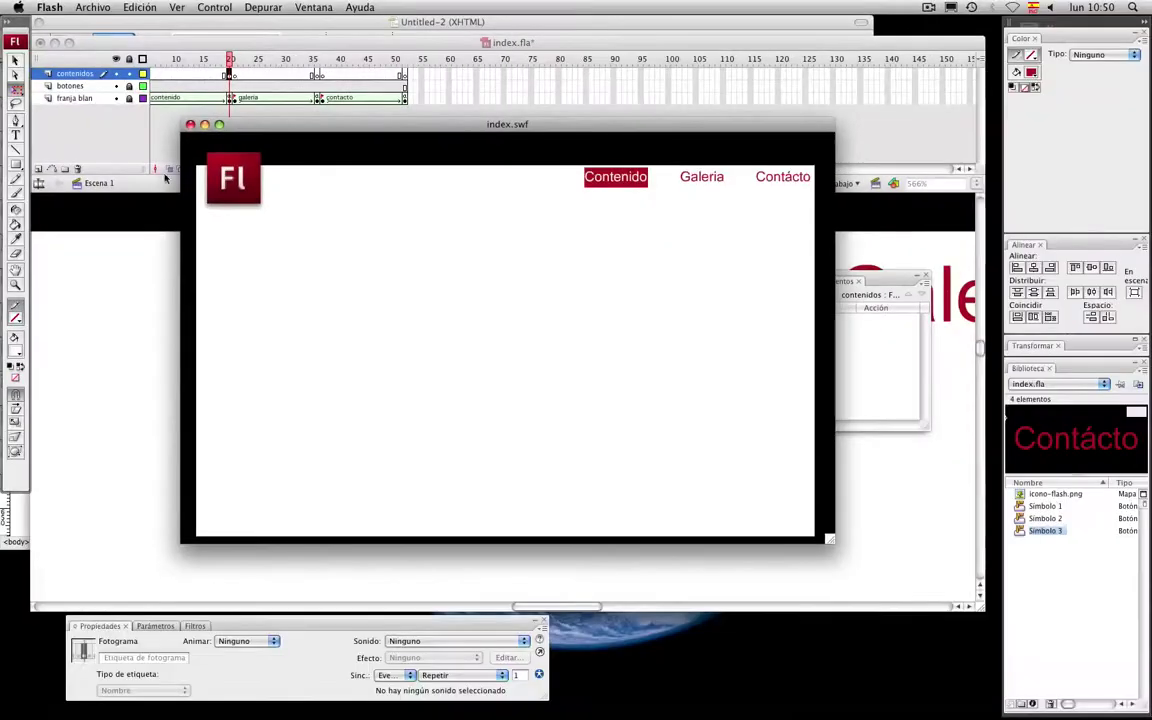
{"action": "left_click", "coordinate": [171, 118]}
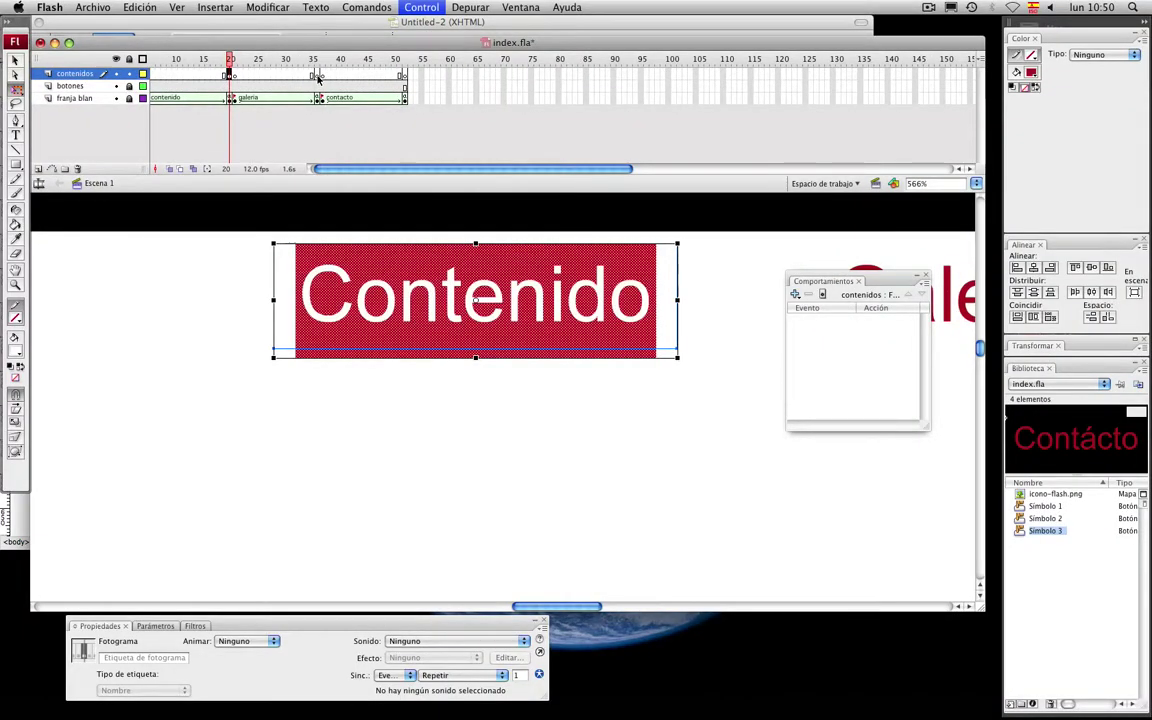
Paste the white Contenido title with its red bar into frame 36 of the contenidos layer, near the Galeria button
{"action": "left_click", "coordinate": [318, 77]}
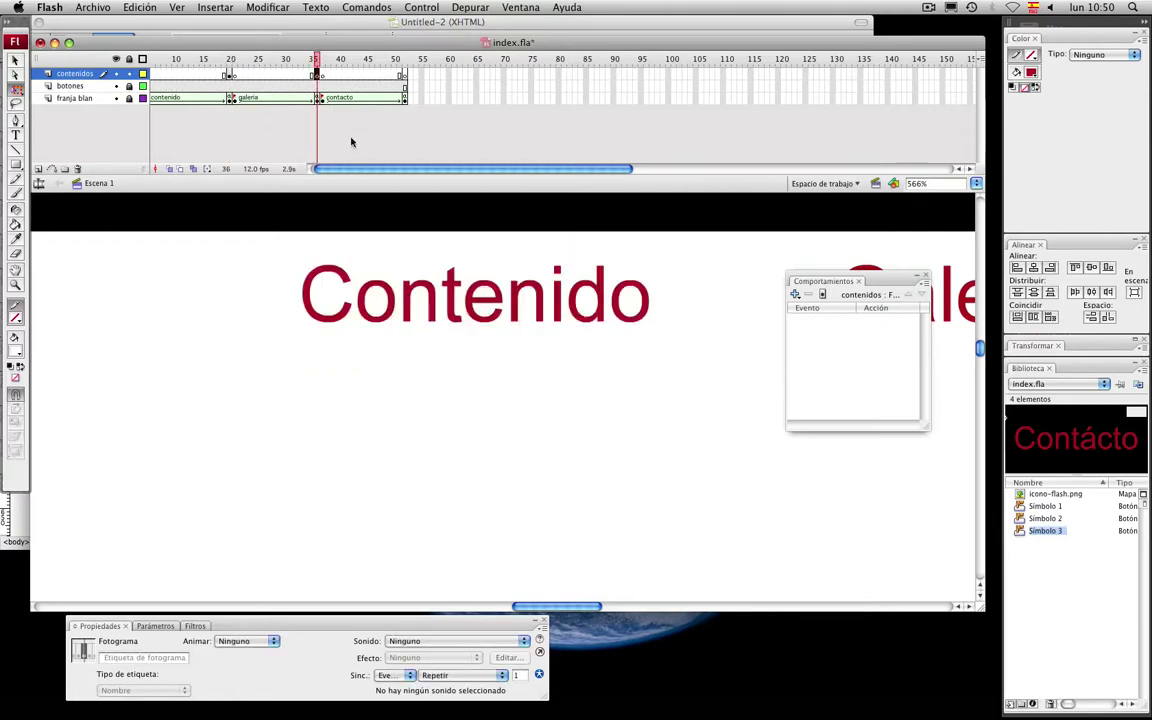
{"action": "left_click_drag", "start_coordinate": [578, 607], "coordinate": [630, 609]}
{"action": "key", "text": "super+v"}
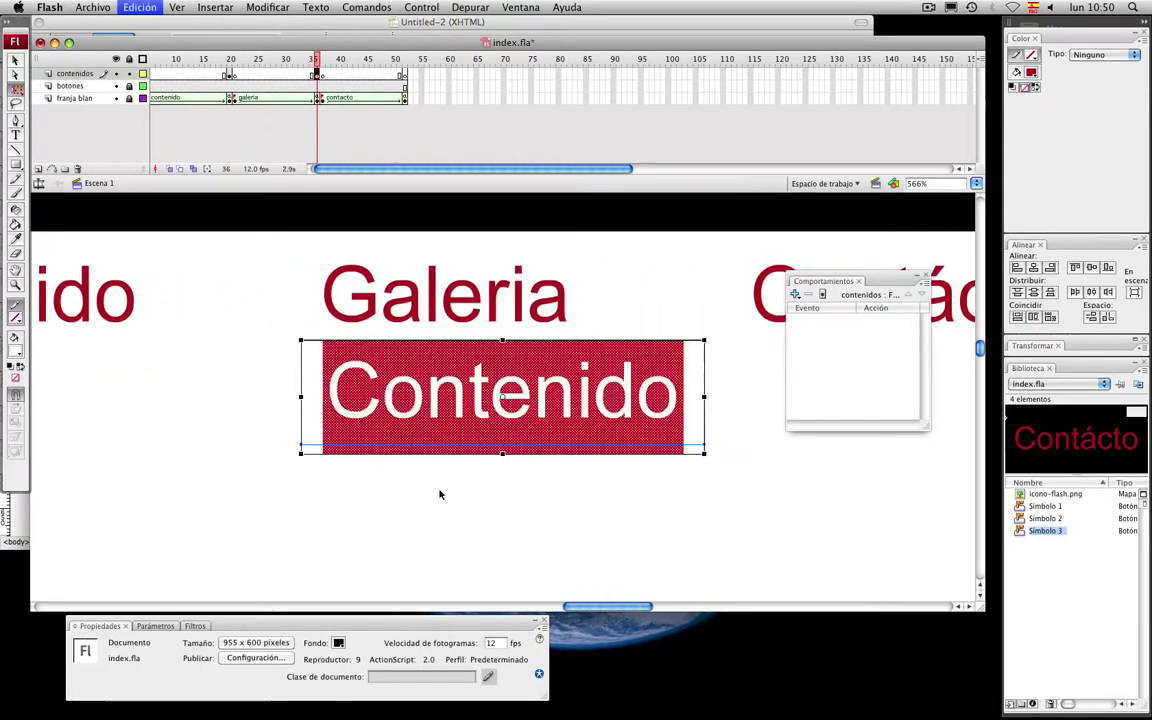
{"action": "left_click", "coordinate": [645, 480]}
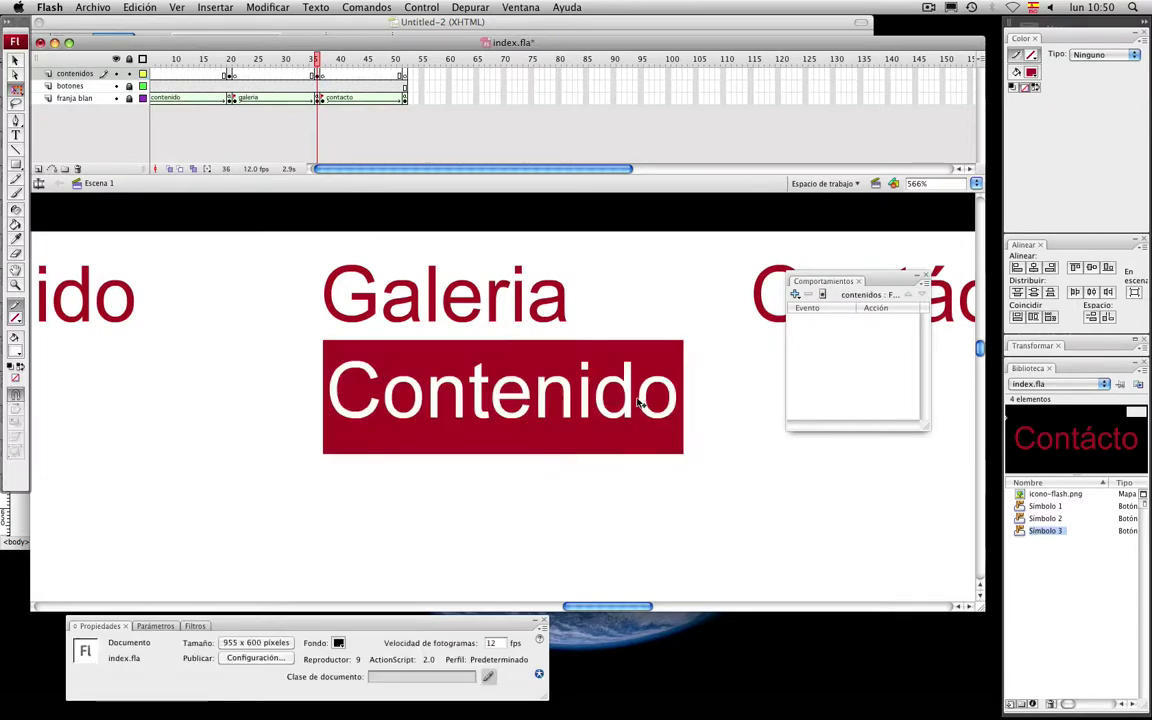
Replace the text of the pasted title in frame 36 with "Galeria"
{"action": "left_click", "coordinate": [630, 404]}
{"action": "double_click", "coordinate": [678, 385]}
{"action": "left_click_drag", "start_coordinate": [678, 390], "coordinate": [295, 390]}
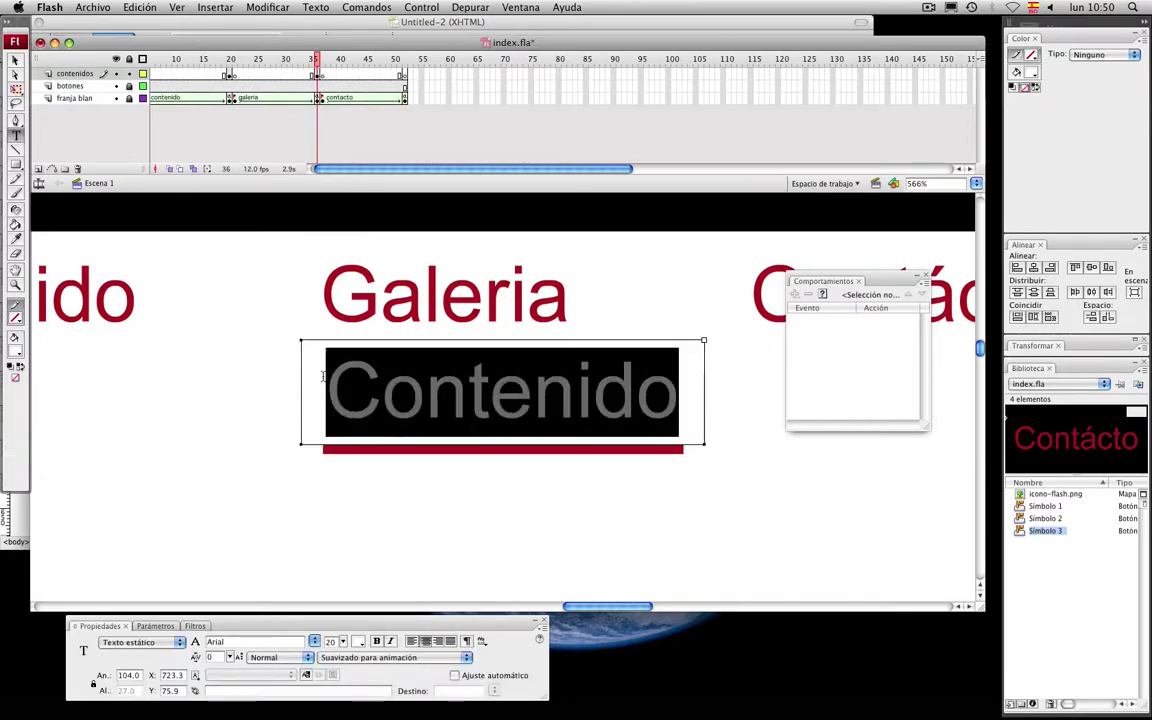
{"action": "type", "text": "galeria"}
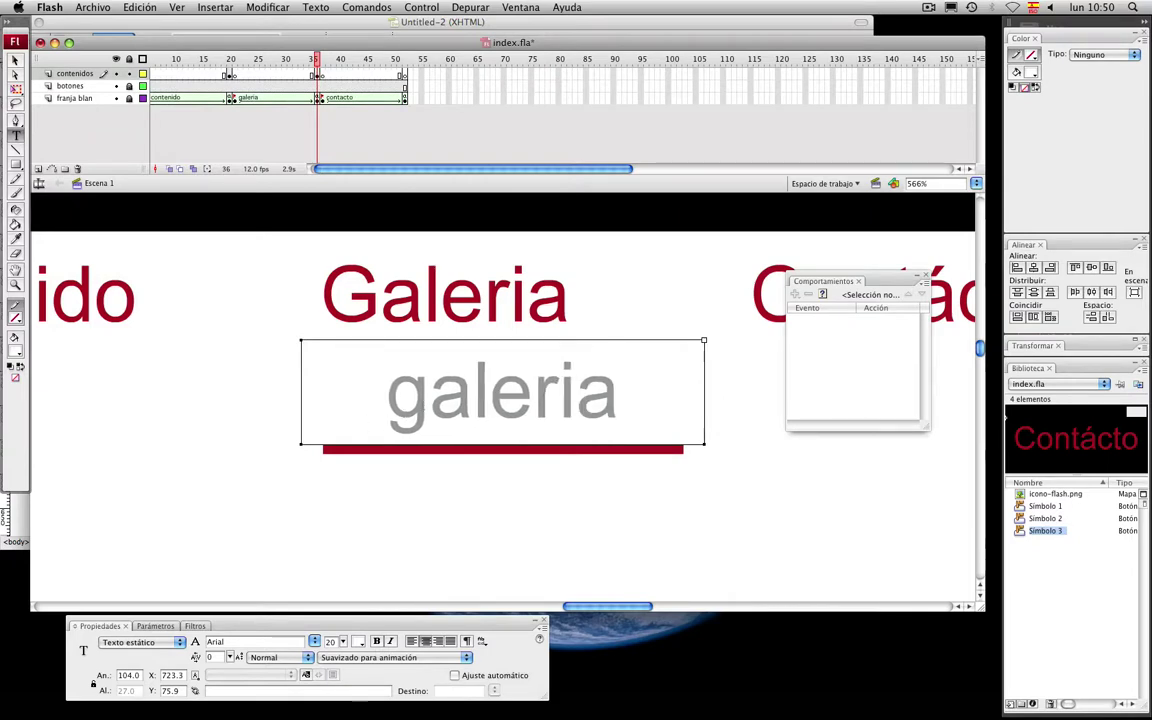
{"action": "left_click_drag", "start_coordinate": [429, 398], "coordinate": [357, 401]}
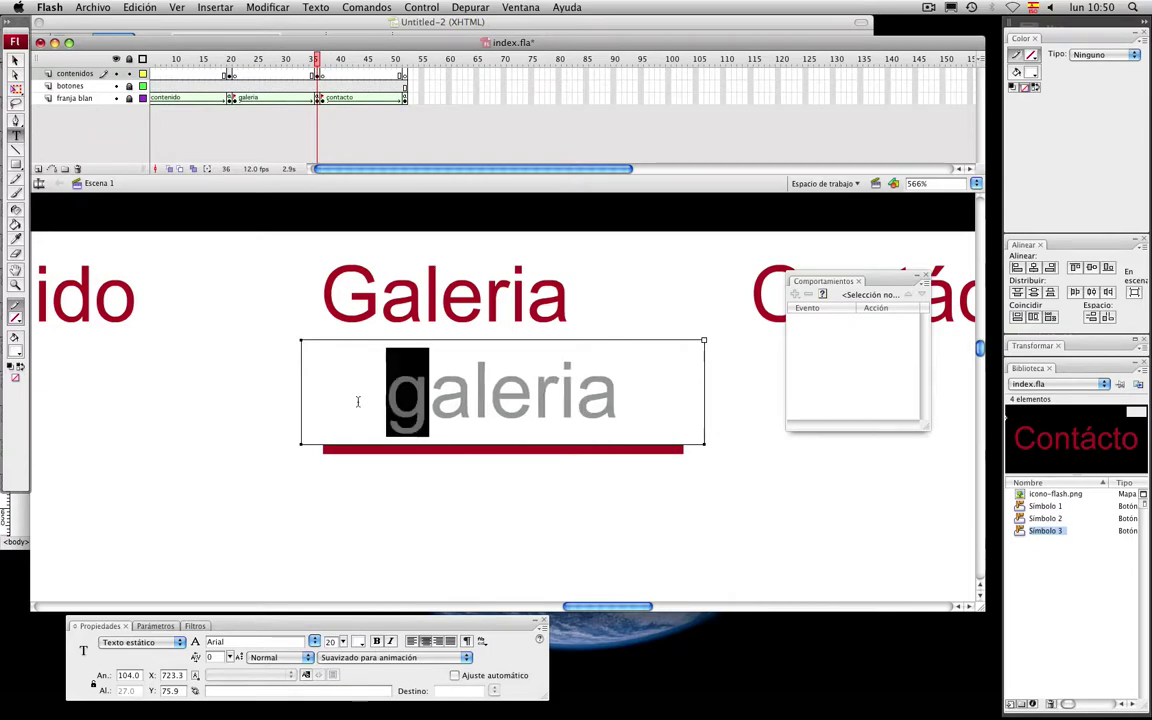
{"action": "type", "text": "G"}
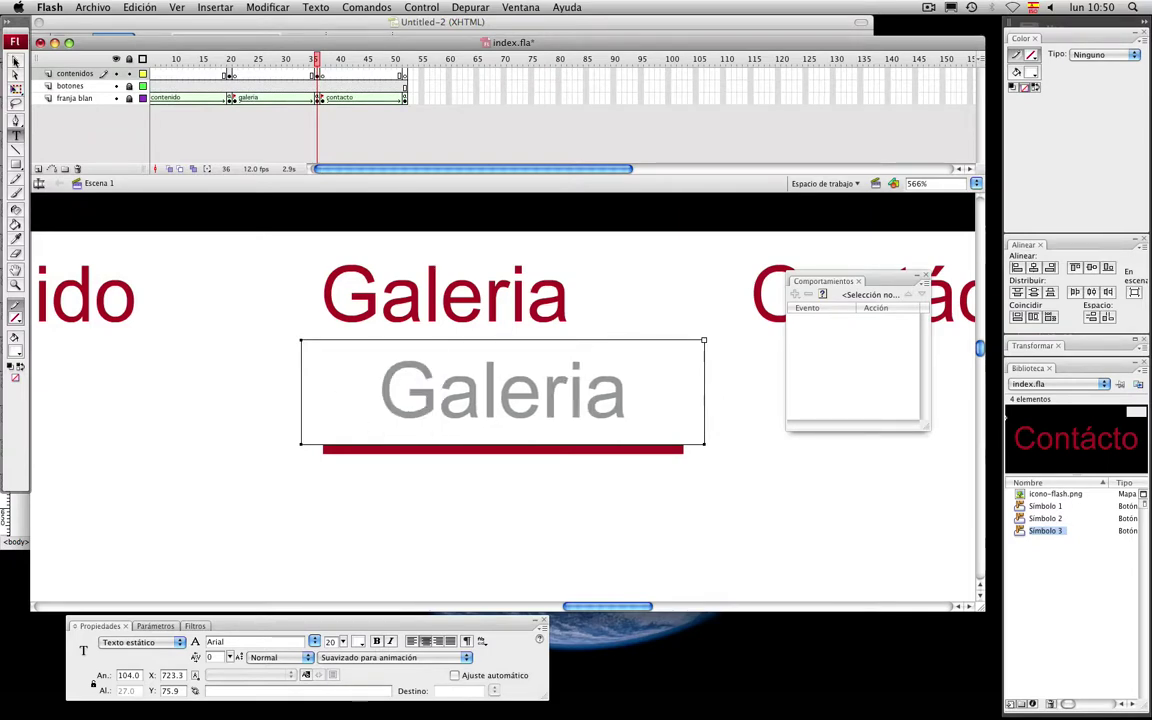
{"action": "left_click", "coordinate": [15, 59]}
{"action": "left_click", "coordinate": [621, 468]}
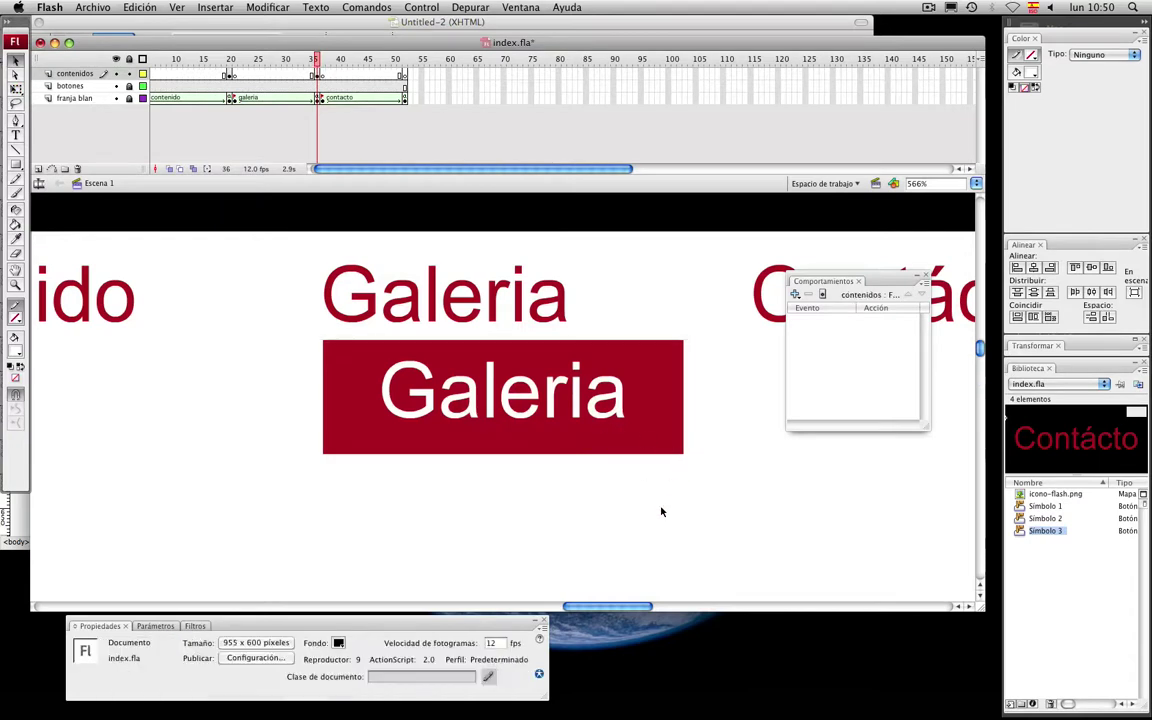
Move the white Galeria text and its red bar together exactly over the Galeria button, showing the layers as outlines for alignment
{"action": "left_click_drag", "start_coordinate": [661, 511], "coordinate": [530, 380]}
{"action": "left_click_drag", "start_coordinate": [745, 483], "coordinate": [298, 343]}
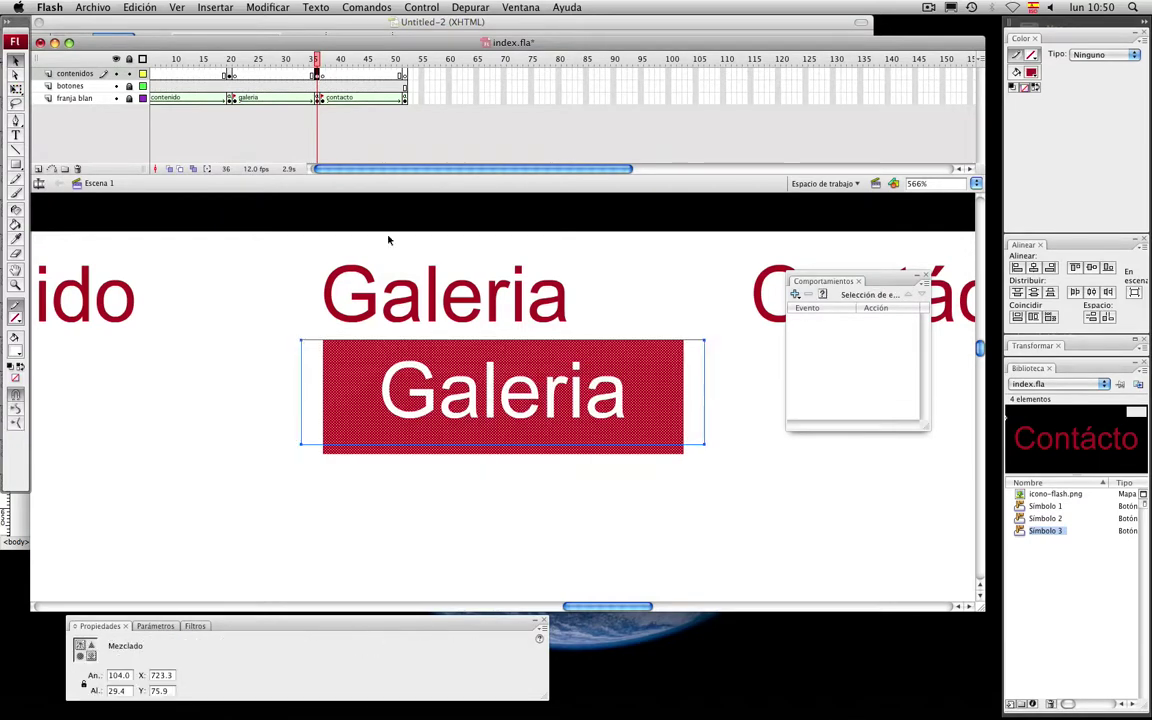
{"action": "left_click", "coordinate": [142, 60]}
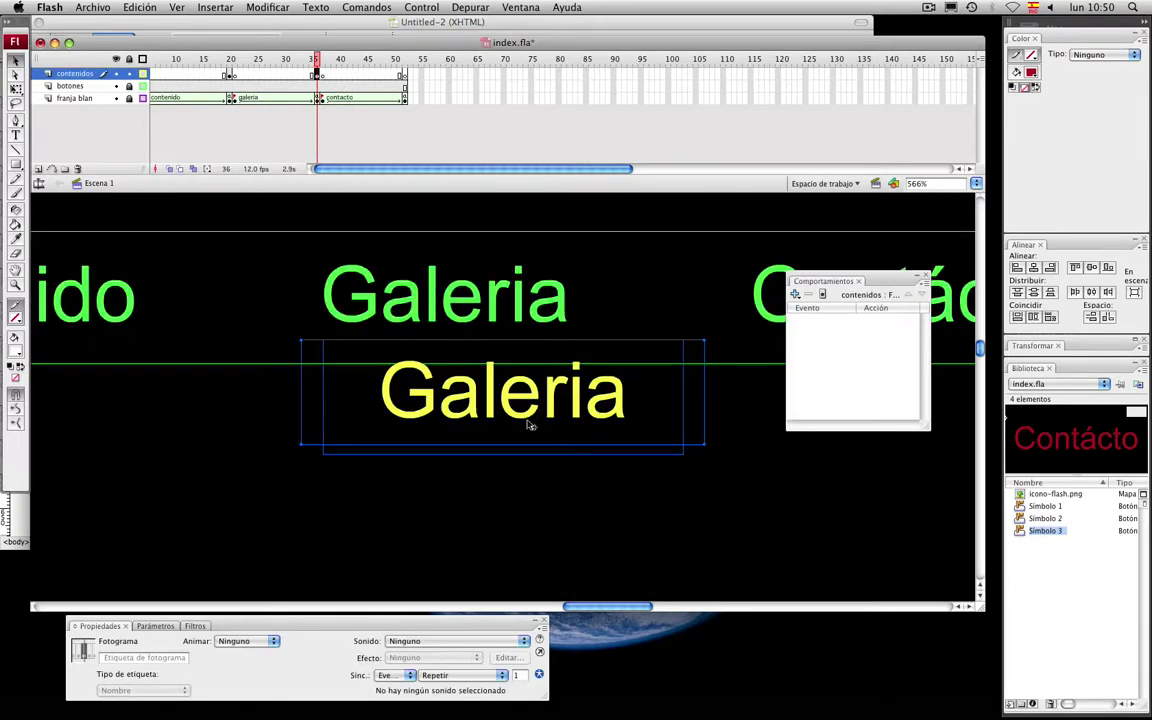
{"action": "left_click_drag", "start_coordinate": [490, 405], "coordinate": [440, 313]}
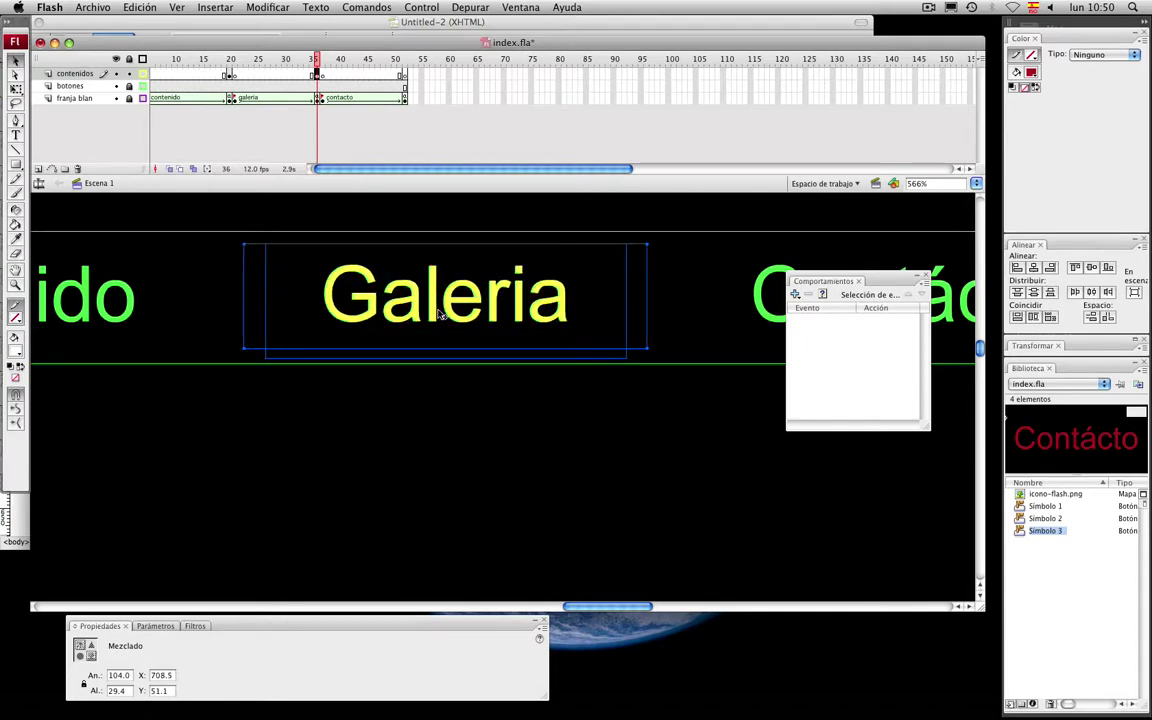
Paste the Contenido title with its red bar into frame 52 of the contenidos layer, near the Contácto button
{"action": "left_click", "coordinate": [405, 75]}
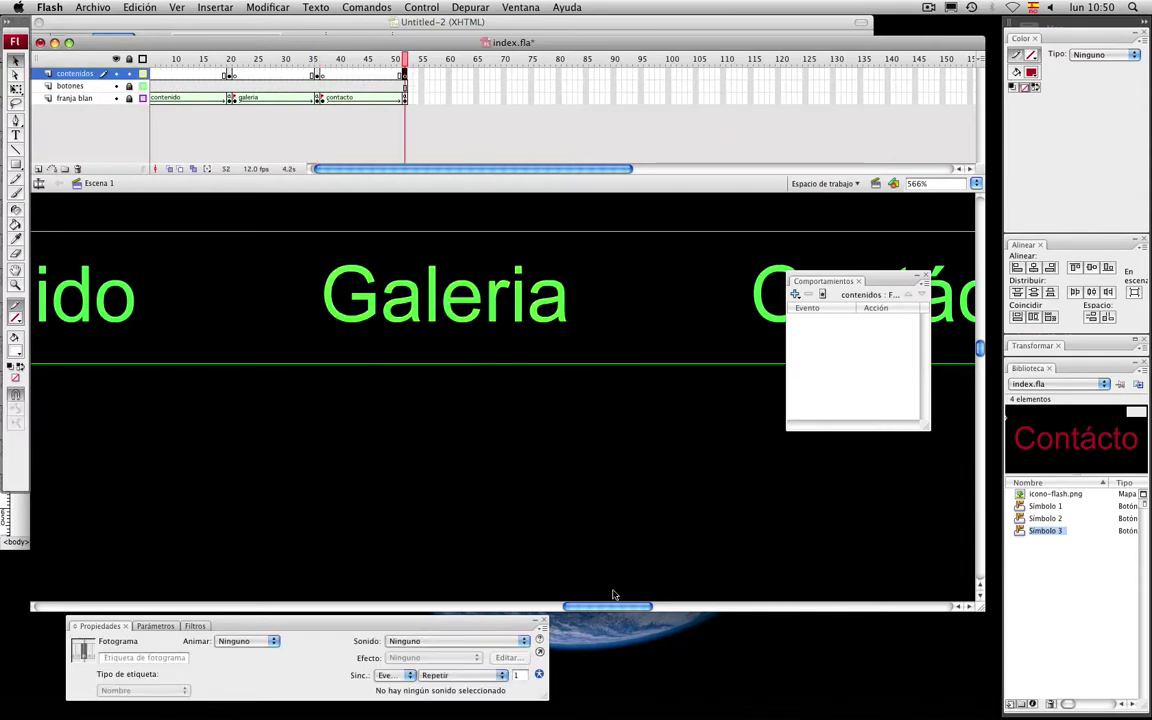
{"action": "left_click_drag", "start_coordinate": [616, 611], "coordinate": [653, 611]}
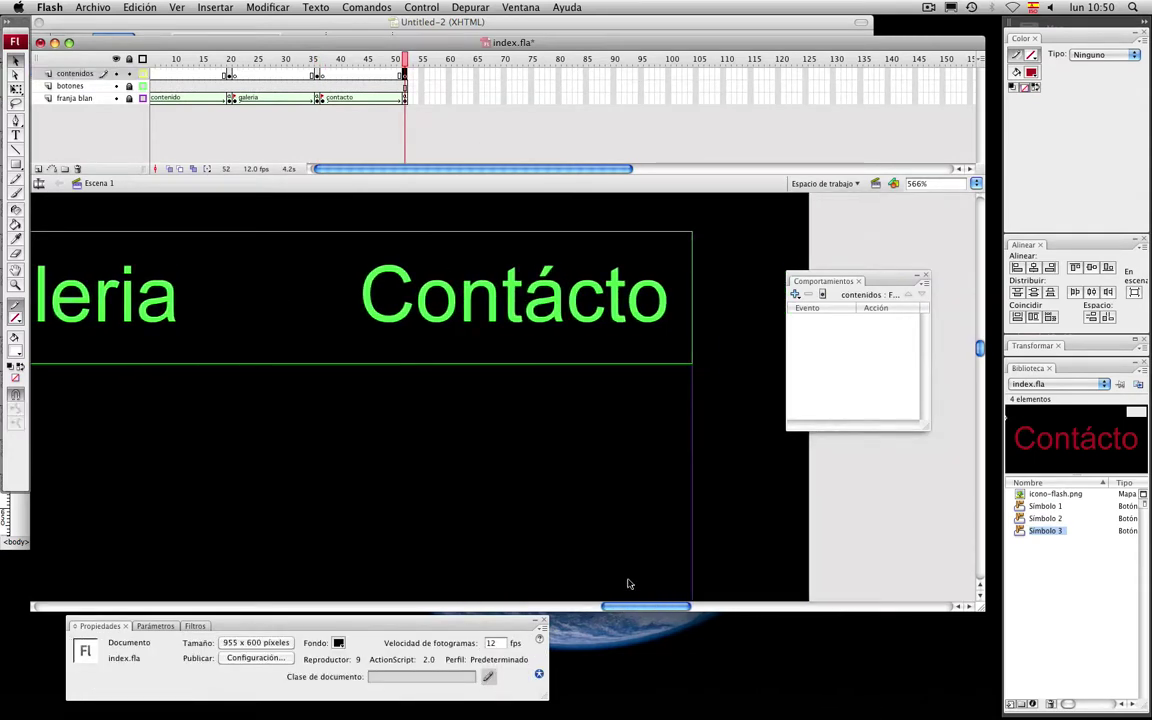
{"action": "key", "text": "super+v"}
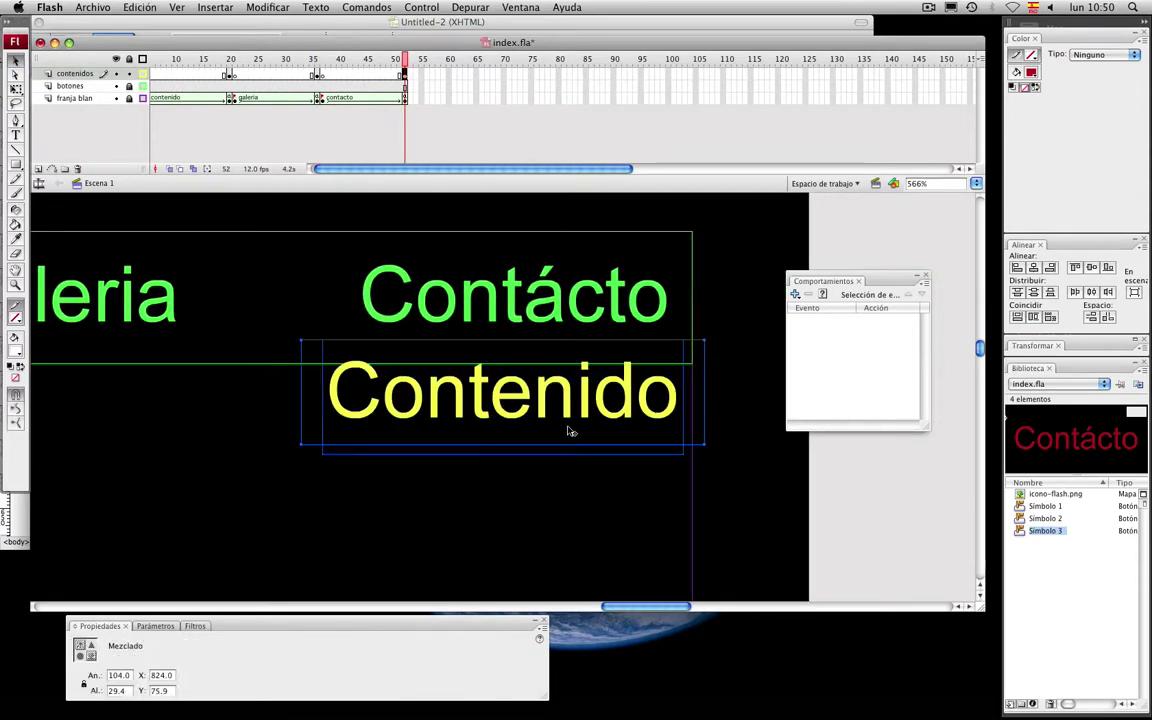
Change the text of the pasted title in frame 52 to "Contácto"
{"action": "double_click", "coordinate": [572, 403]}
{"action": "left_click_drag", "start_coordinate": [679, 395], "coordinate": [493, 395]}
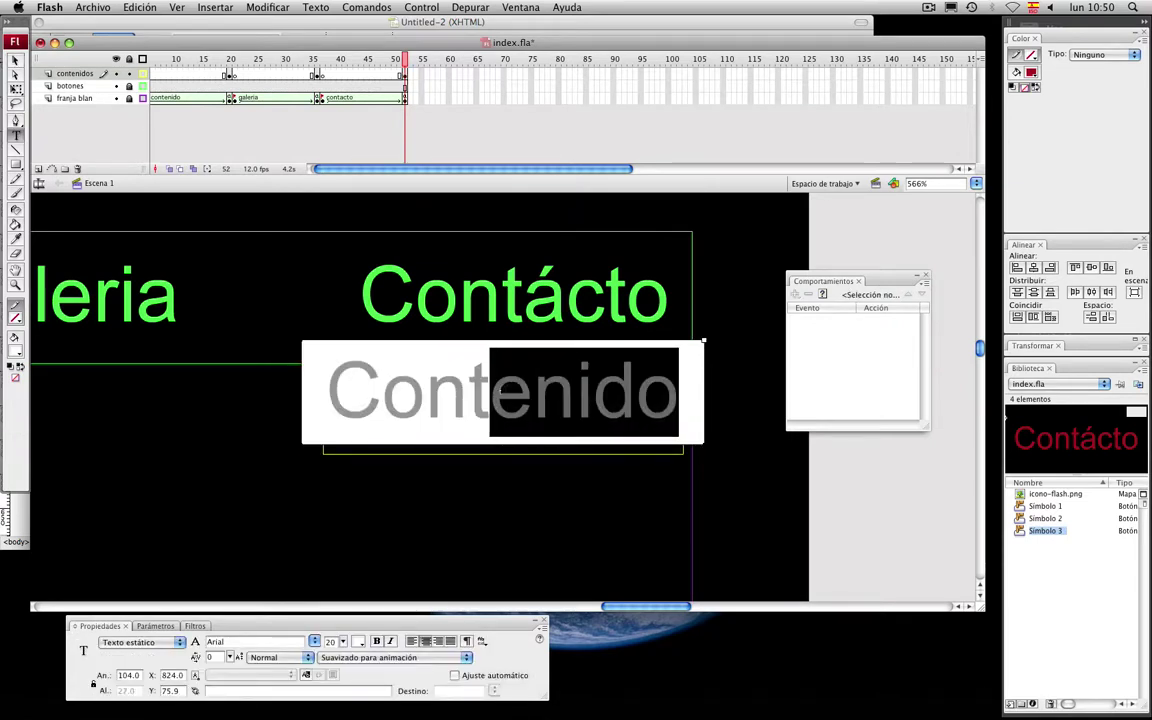
{"action": "type", "text": "ac"}
{"action": "key", "text": "BackSpace"}
{"action": "key", "text": "BackSpace"}
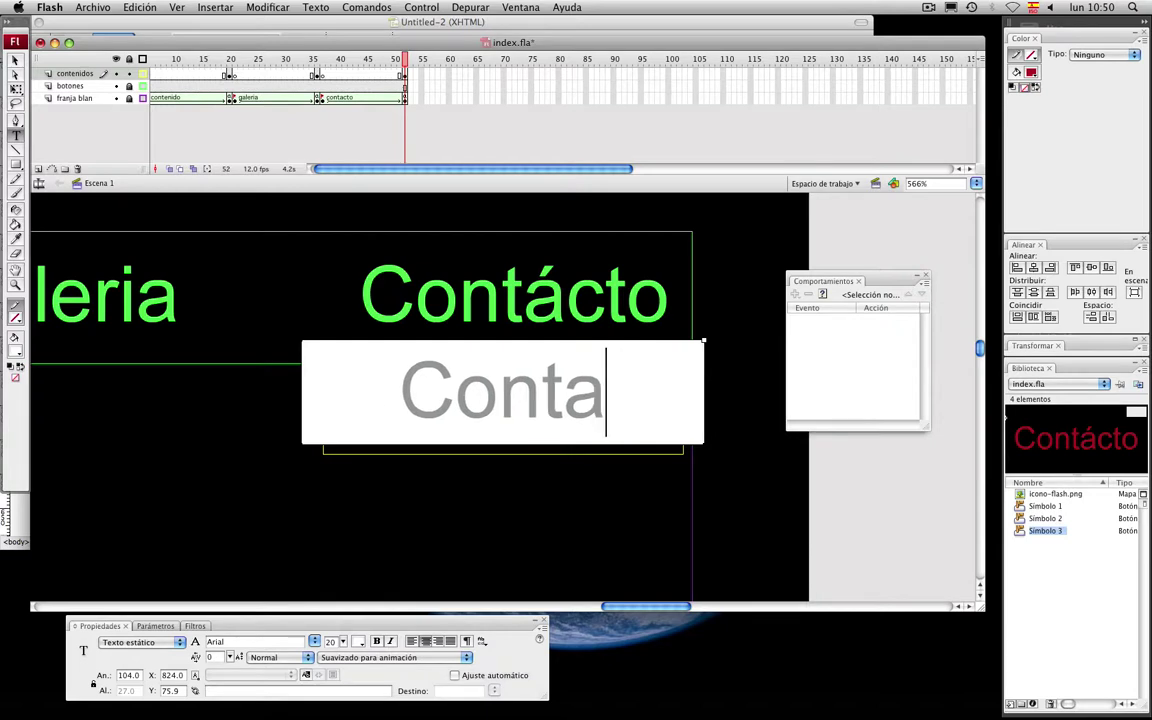
{"action": "type", "text": "ácto"}
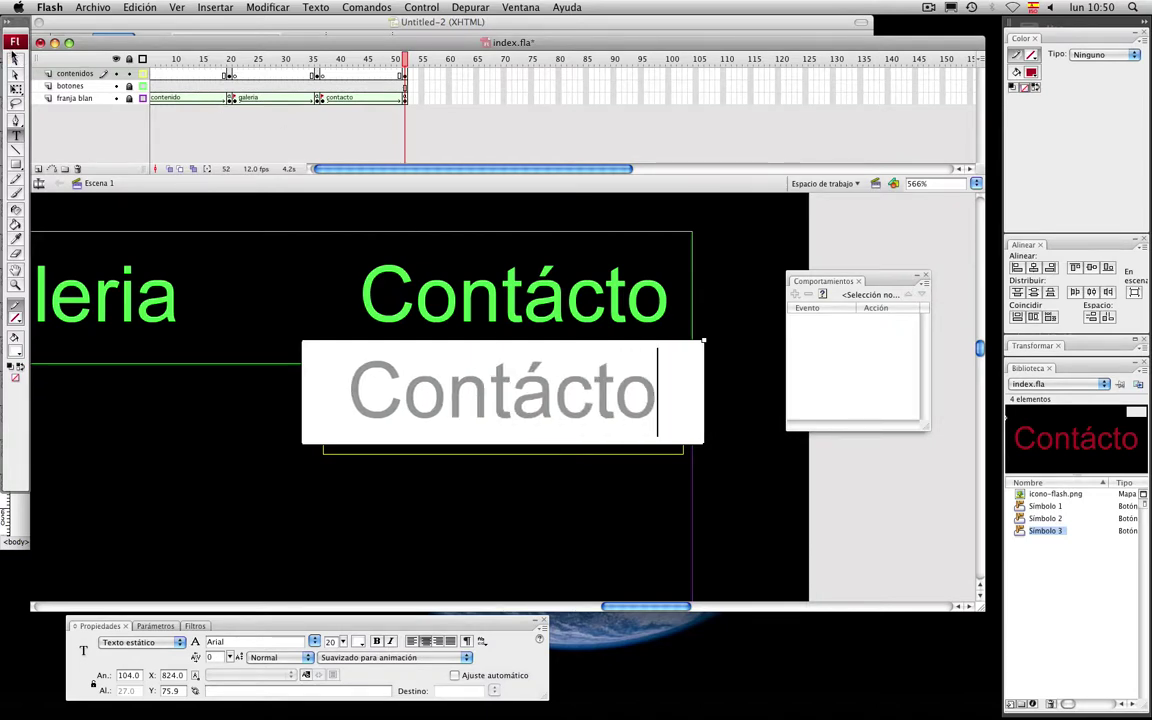
{"action": "left_click", "coordinate": [15, 60]}
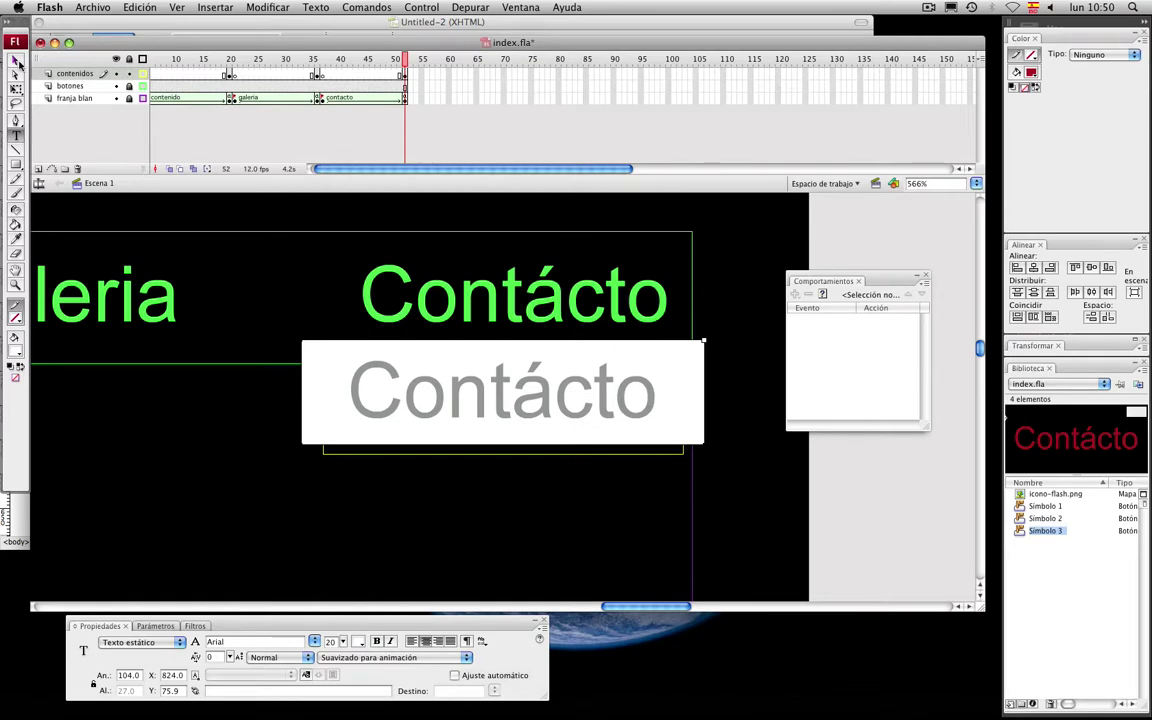
Move the highlighted Contácto text and box in frame 52 of contenidos over the Contácto button, and turn off the layer's outline display
{"action": "left_click", "coordinate": [405, 76]}
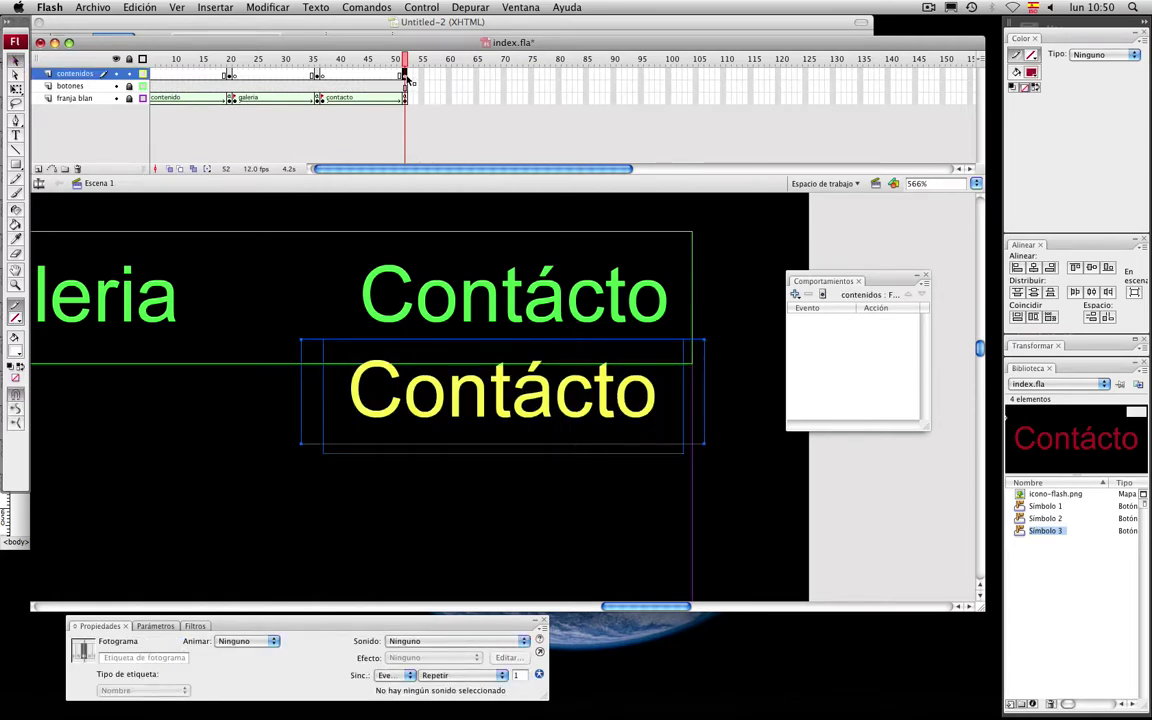
{"action": "key", "text": "Up"}
{"action": "left_click_drag", "start_coordinate": [385, 405], "coordinate": [400, 318]}
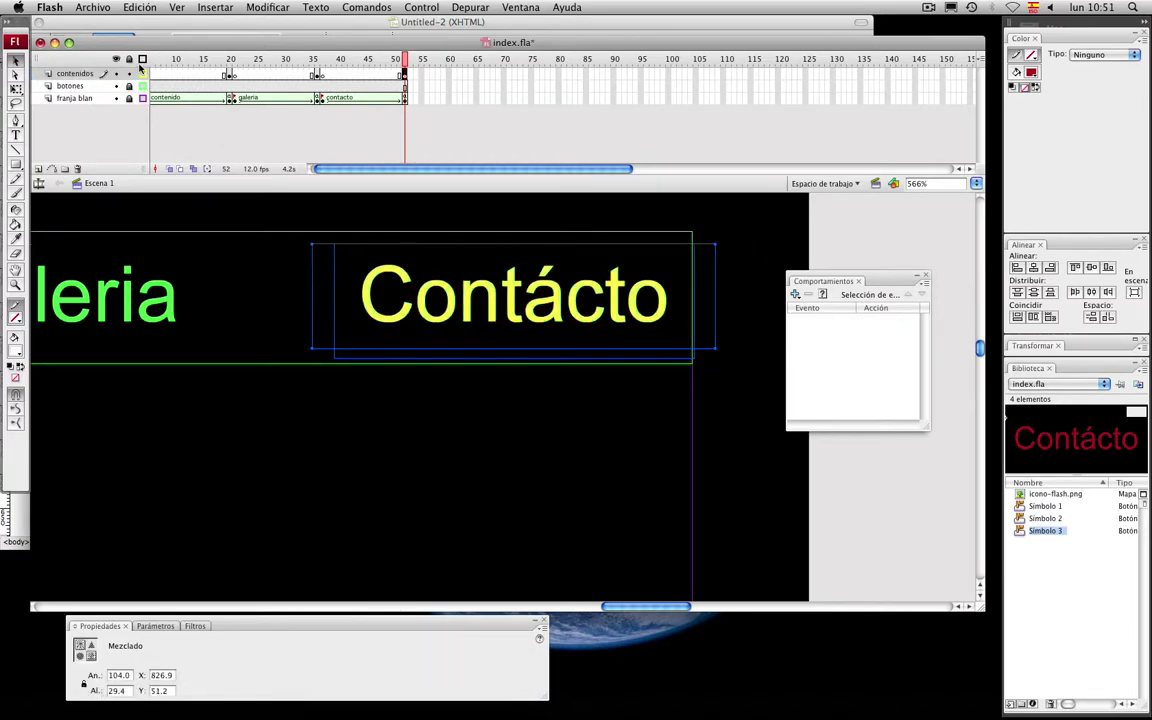
{"action": "left_click", "coordinate": [136, 73]}
Test the movie, try the section buttons in the preview, and close it
{"action": "key", "text": "super+Return"}
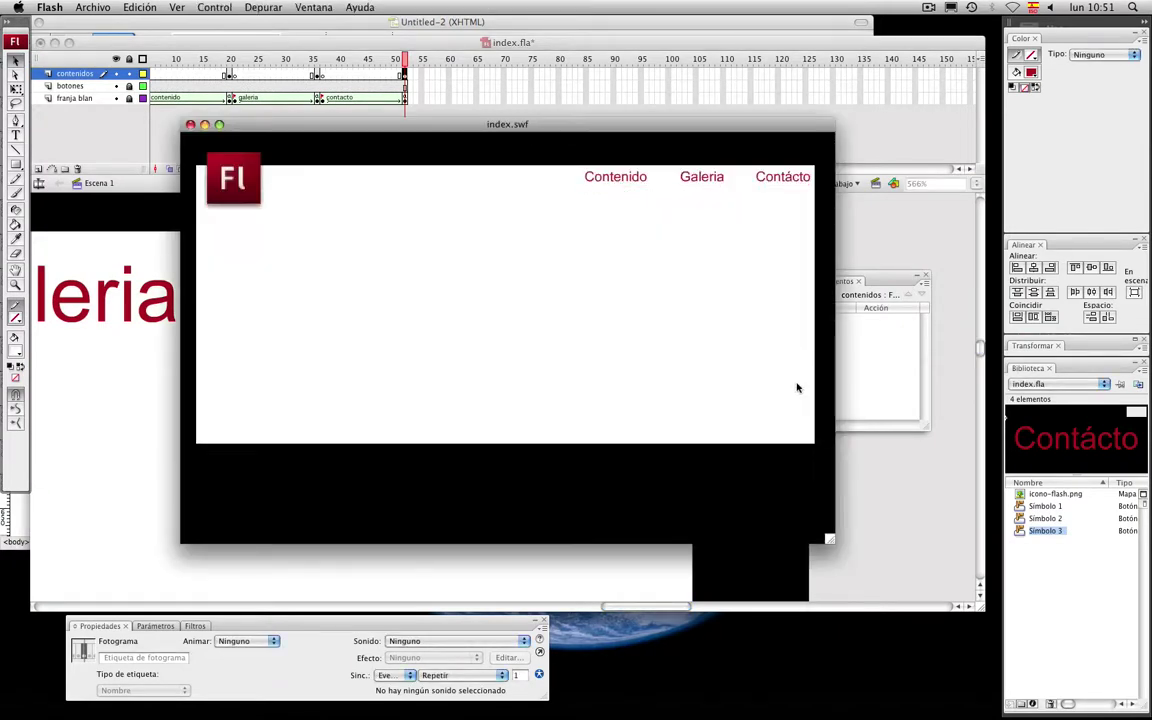
{"action": "left_click", "coordinate": [627, 178]}
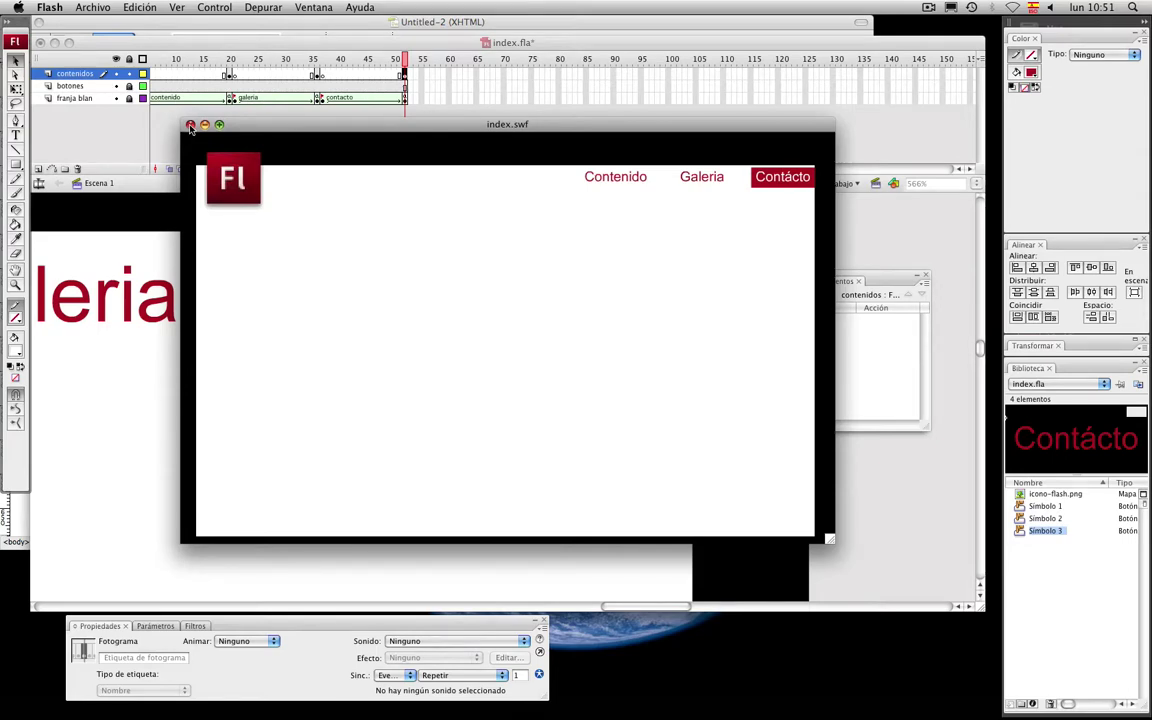
{"action": "left_click", "coordinate": [191, 125]}
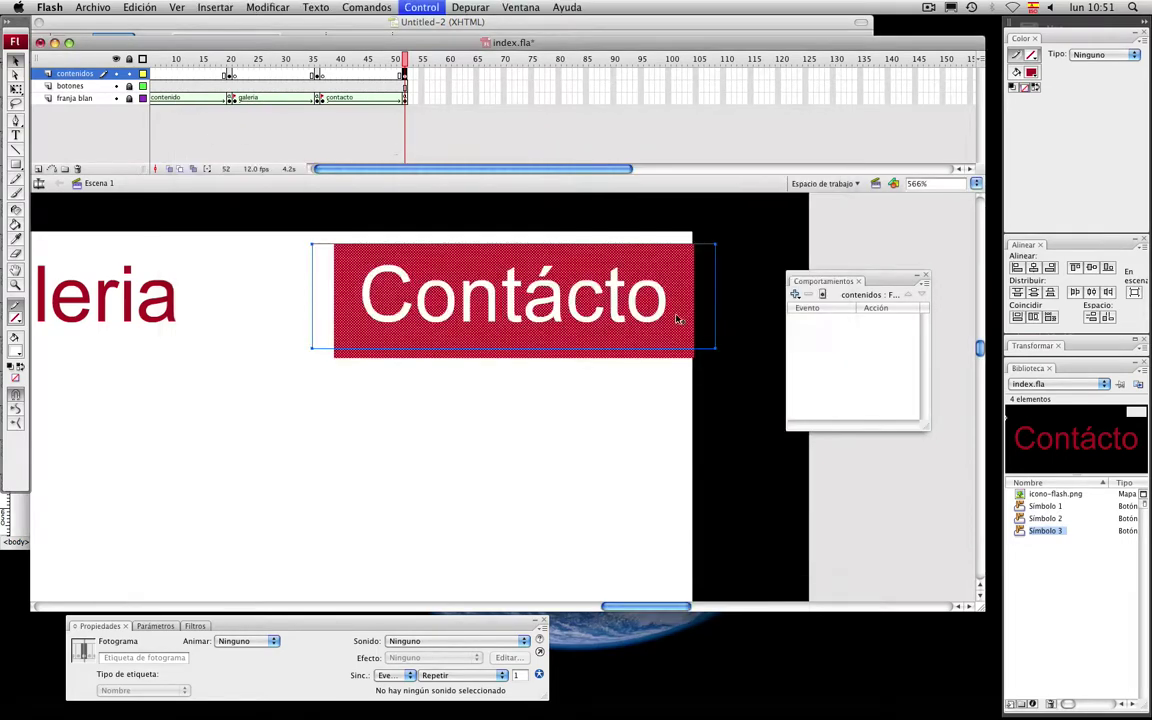
Fit the whole stage in view and go to frame 36, where the galeria section ends
{"action": "left_click", "coordinate": [840, 231]}
{"action": "key", "text": "Return"}
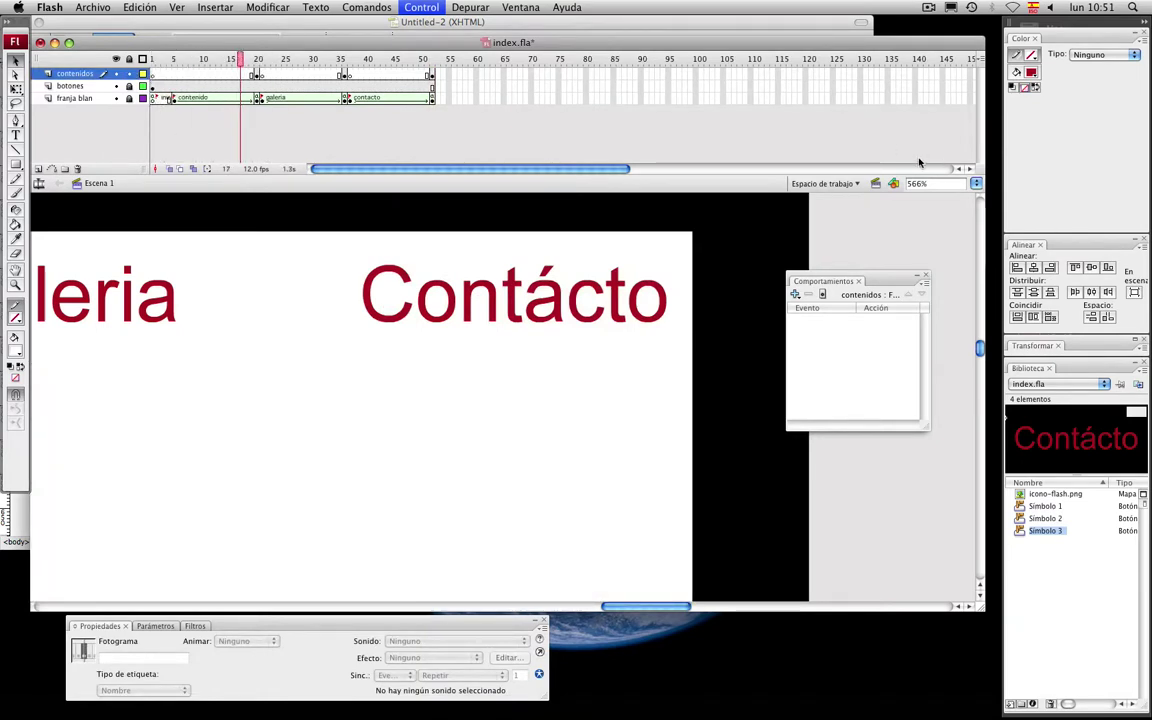
{"action": "key", "text": "super+2"}
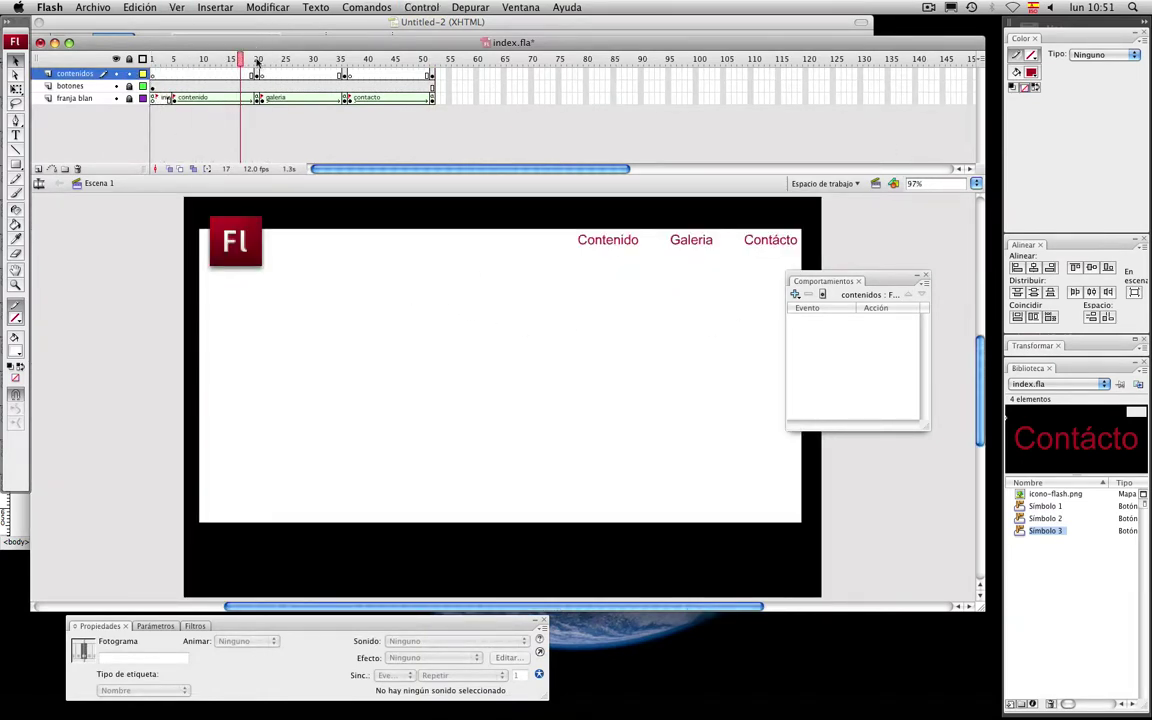
{"action": "left_click_drag", "start_coordinate": [185, 60], "coordinate": [347, 60]}
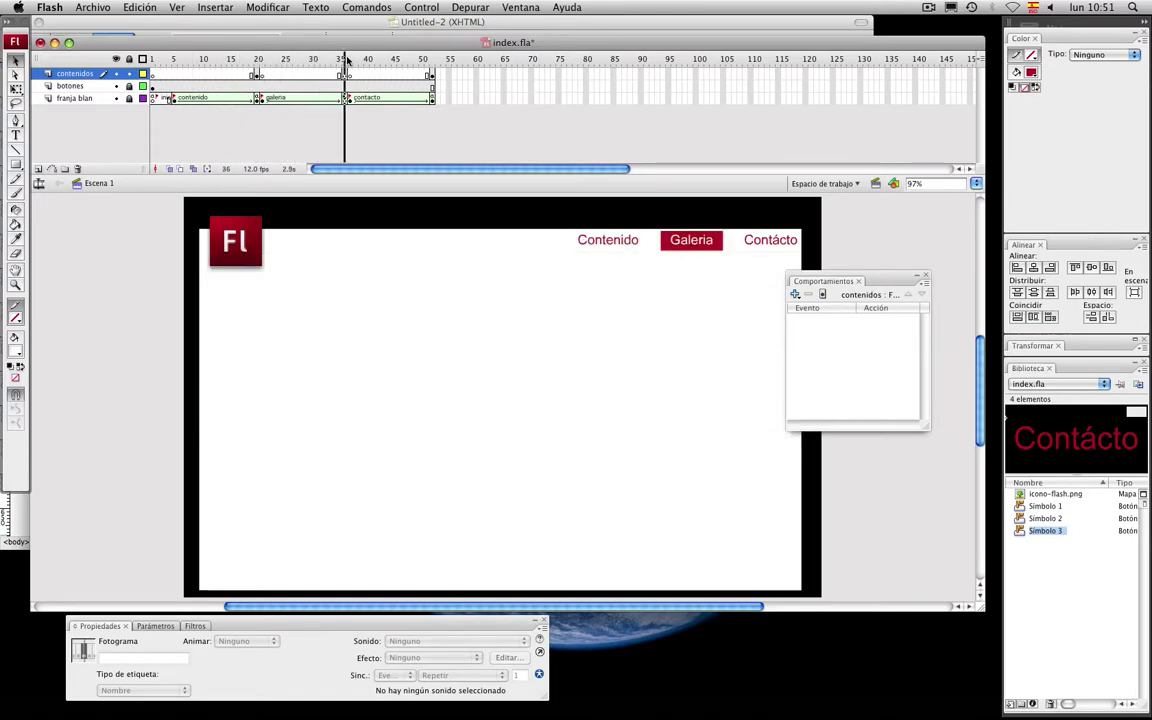
{"action": "left_click", "coordinate": [145, 275]}
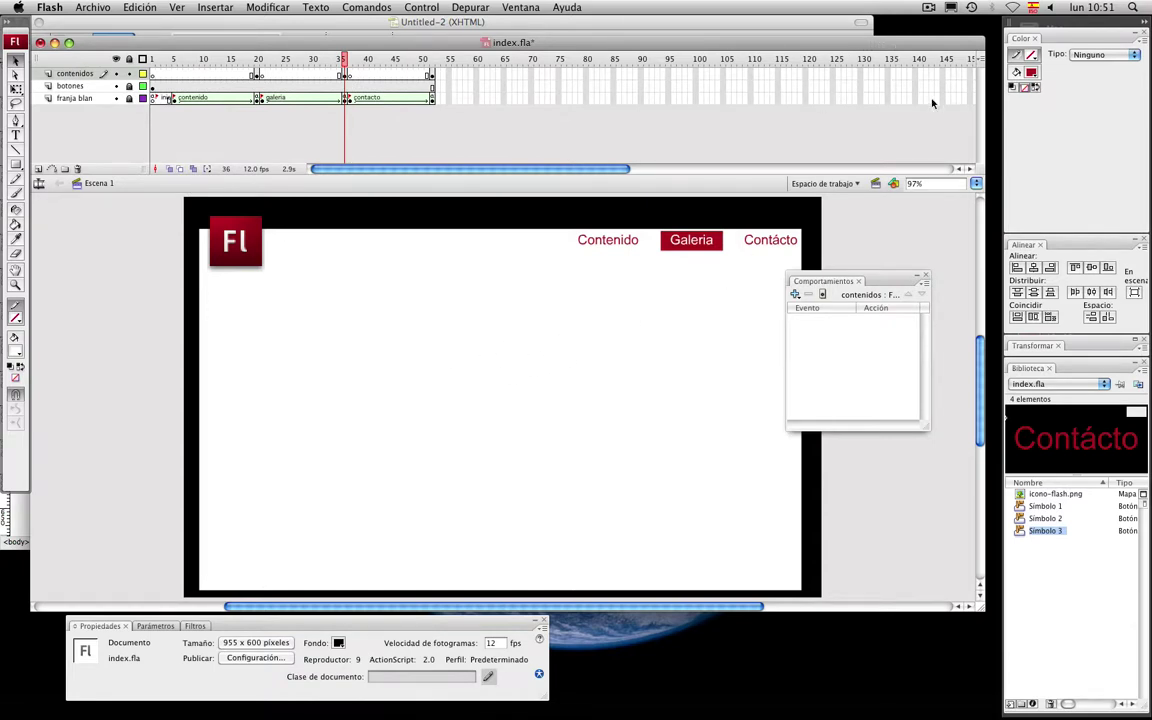
Switch to the Finder, open the miniaturas folder on the desktop, and look through its JPG files
{"action": "left_click_drag", "start_coordinate": [940, 47], "coordinate": [785, 90]}
{"action": "left_click", "coordinate": [911, 142]}
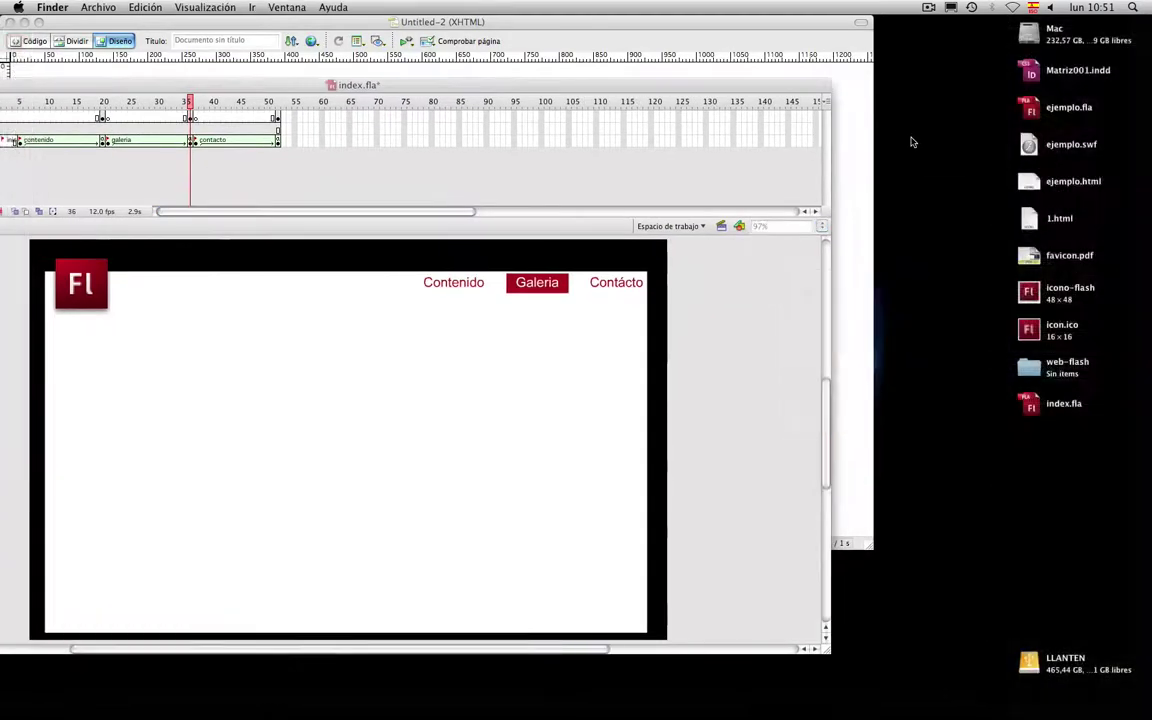
{"action": "left_click", "coordinate": [763, 33]}
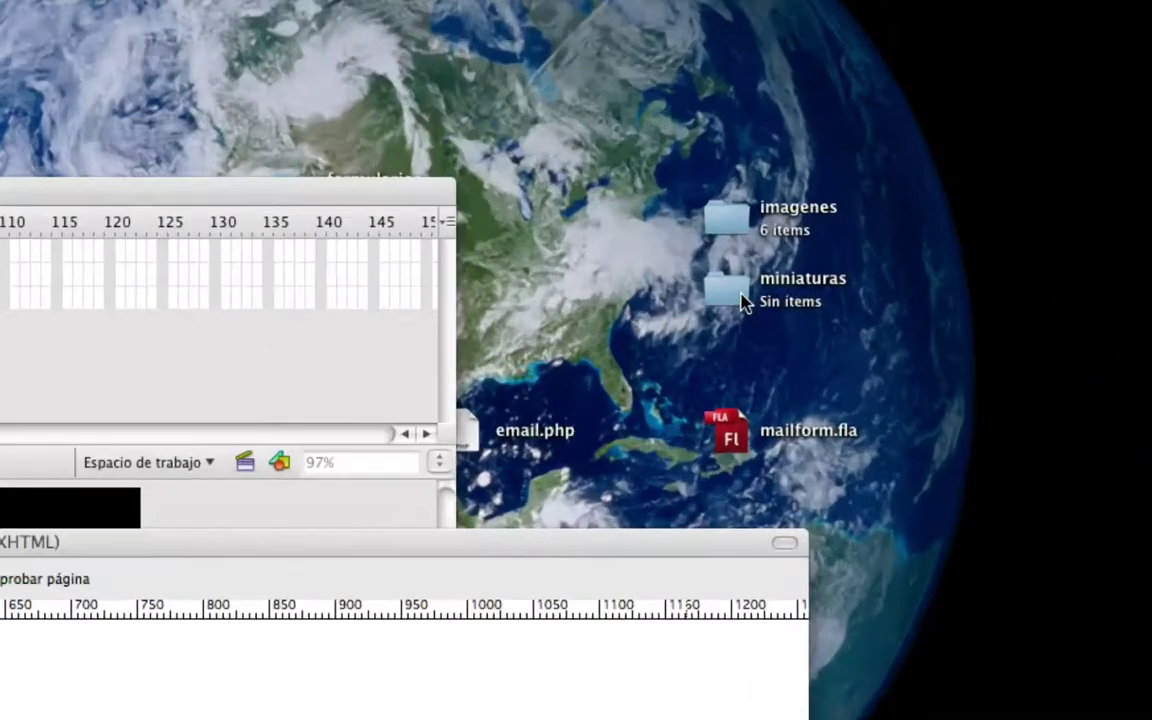
{"action": "double_click", "coordinate": [758, 298]}
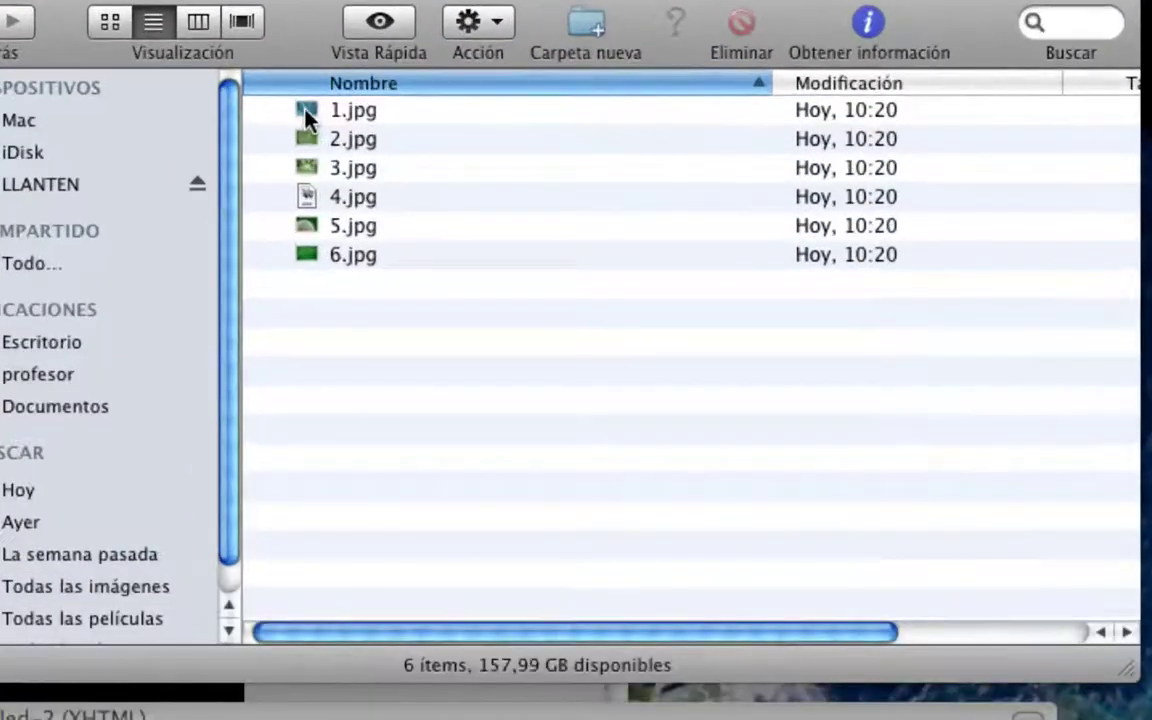
{"action": "left_click", "coordinate": [192, 66]}
{"action": "left_click", "coordinate": [275, 194]}
{"action": "left_click", "coordinate": [300, 226]}
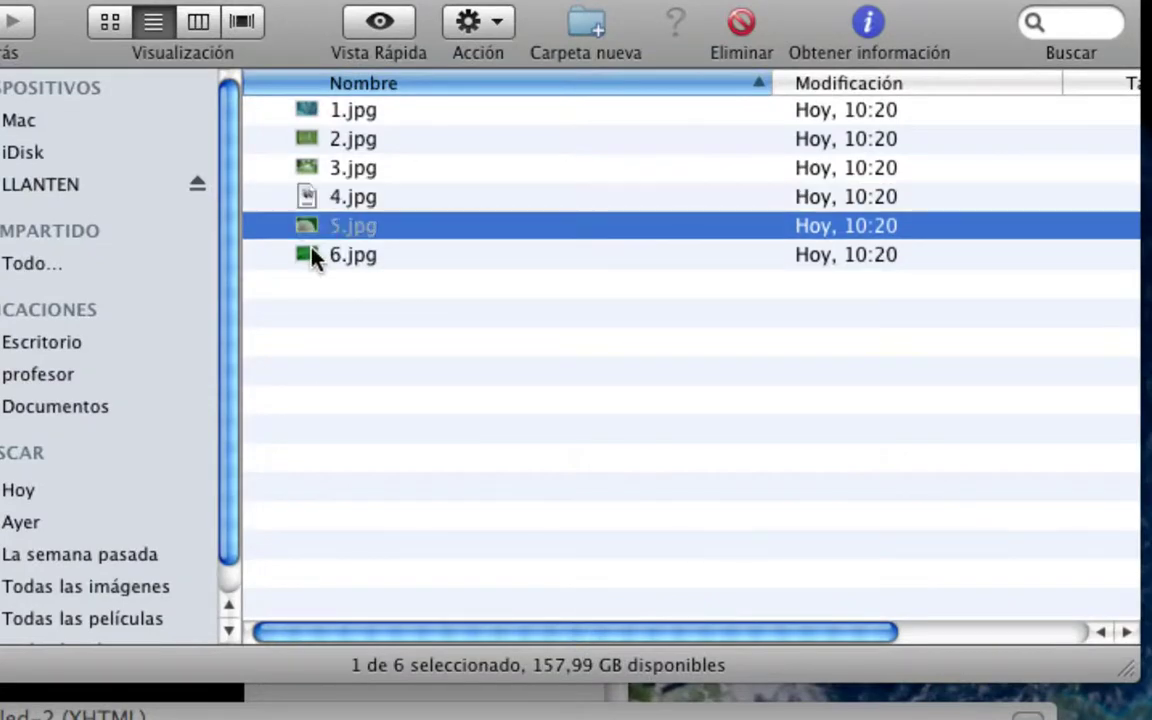
{"action": "left_click", "coordinate": [350, 255]}
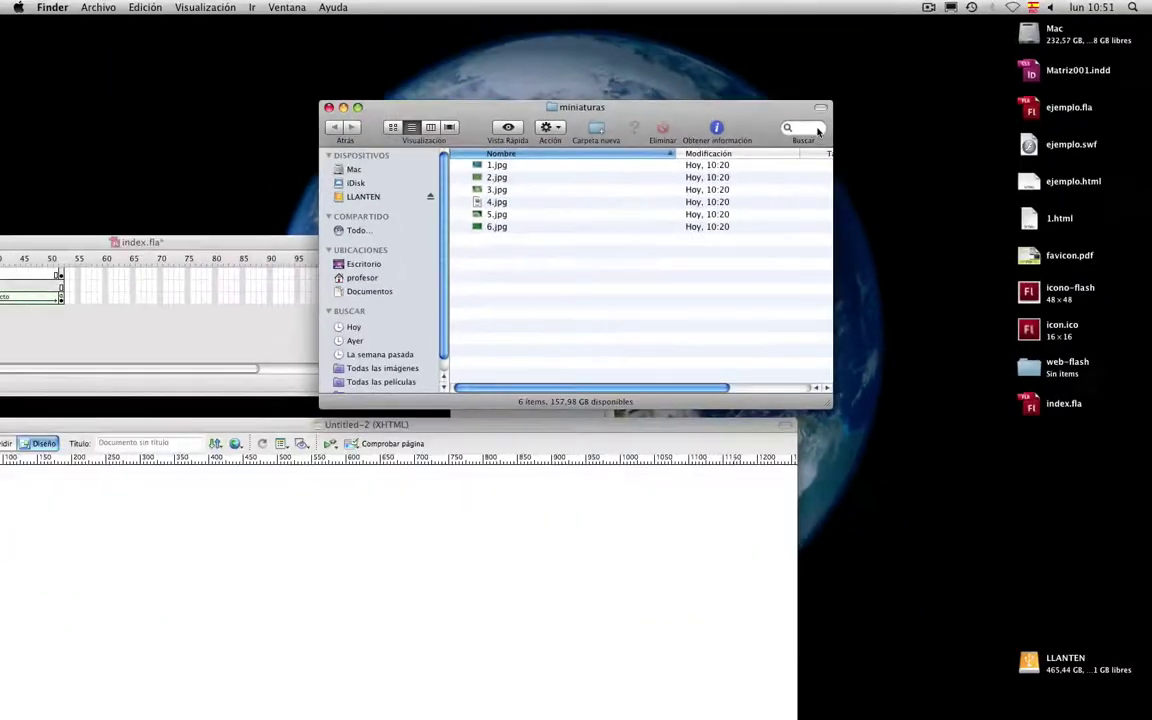
Open the imagenes folder alongside miniaturas and compare the matching file names in both folders
{"action": "left_click_drag", "start_coordinate": [784, 118], "coordinate": [996, 391]}
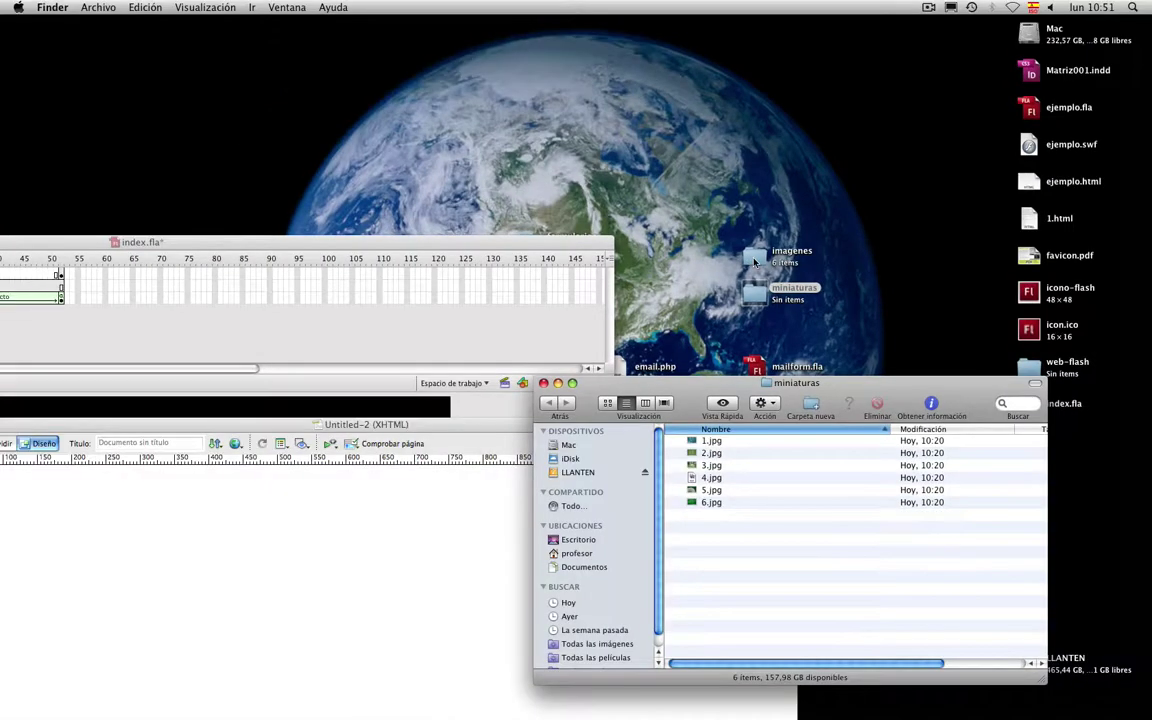
{"action": "double_click", "coordinate": [754, 261]}
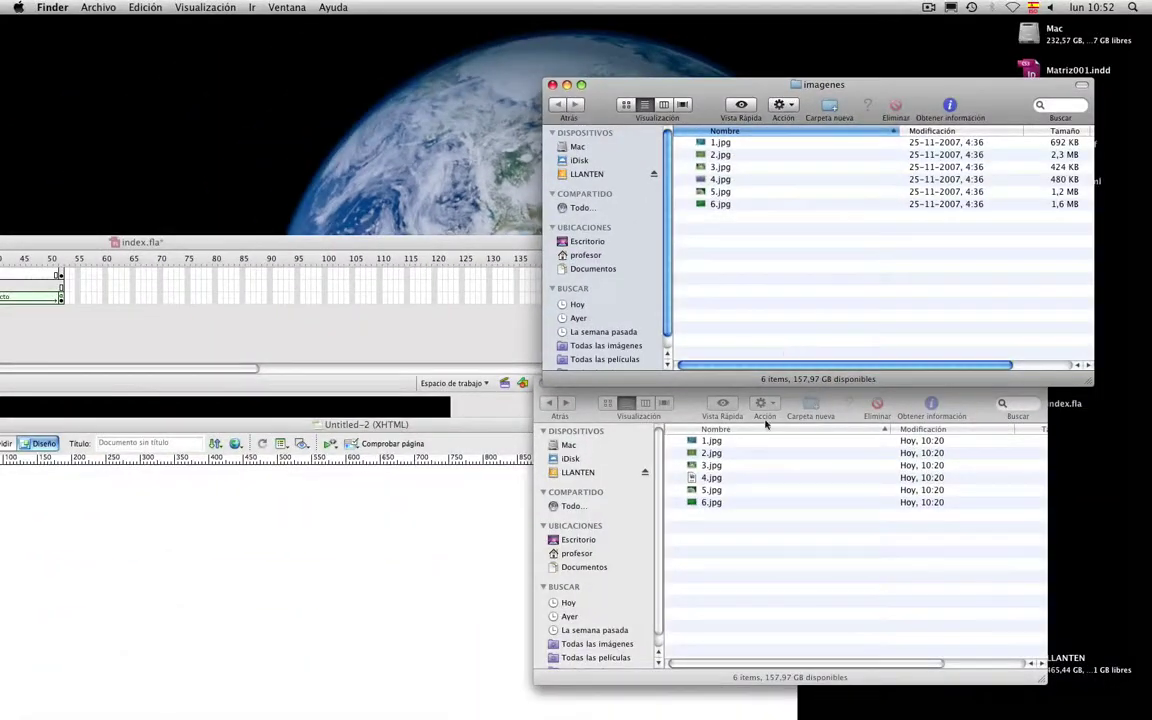
{"action": "left_click", "coordinate": [771, 477]}
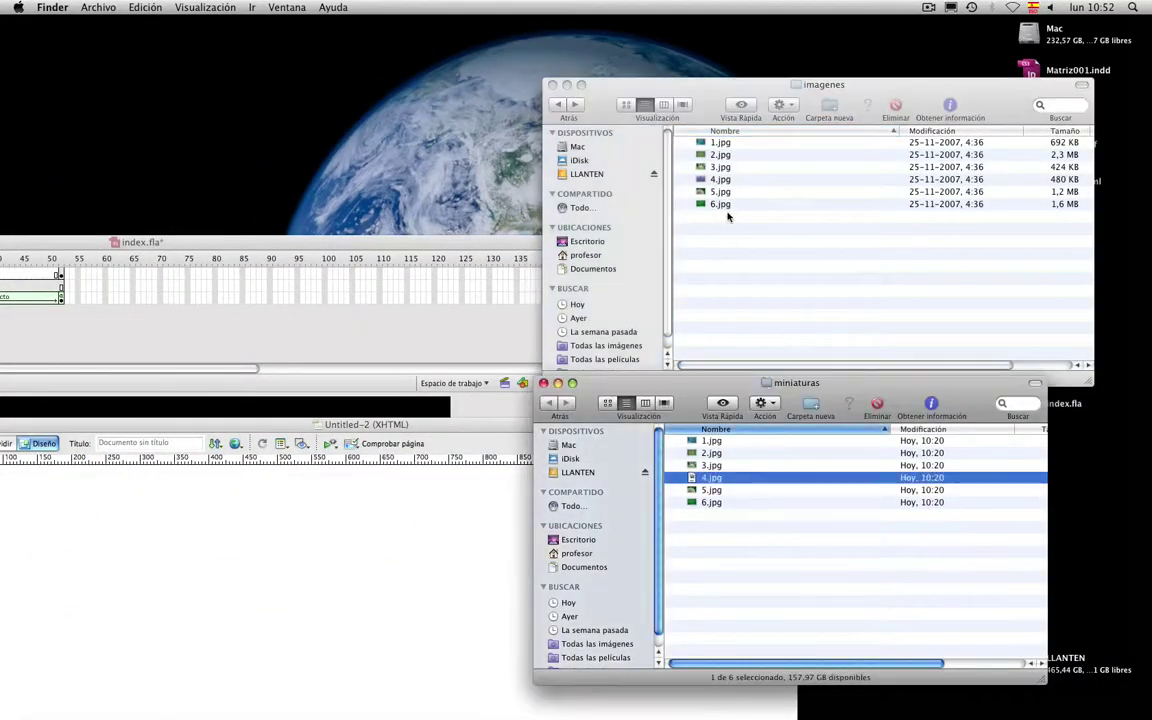
{"action": "left_click", "coordinate": [779, 555]}
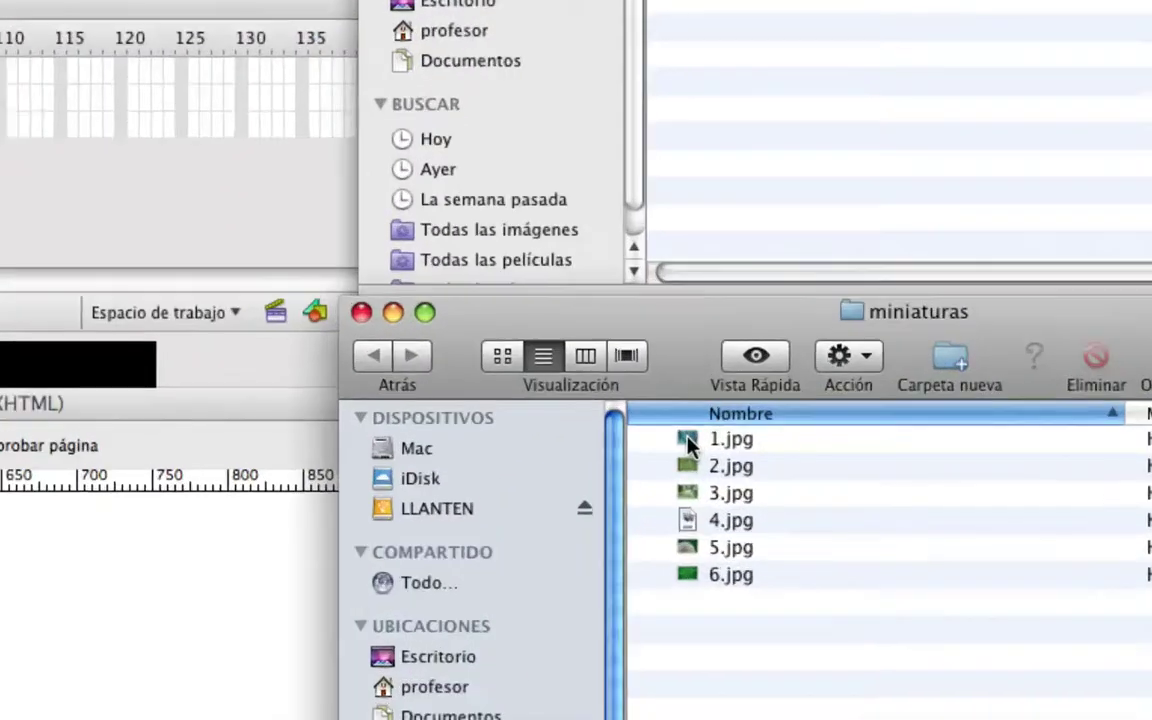
{"action": "left_click", "coordinate": [711, 440]}
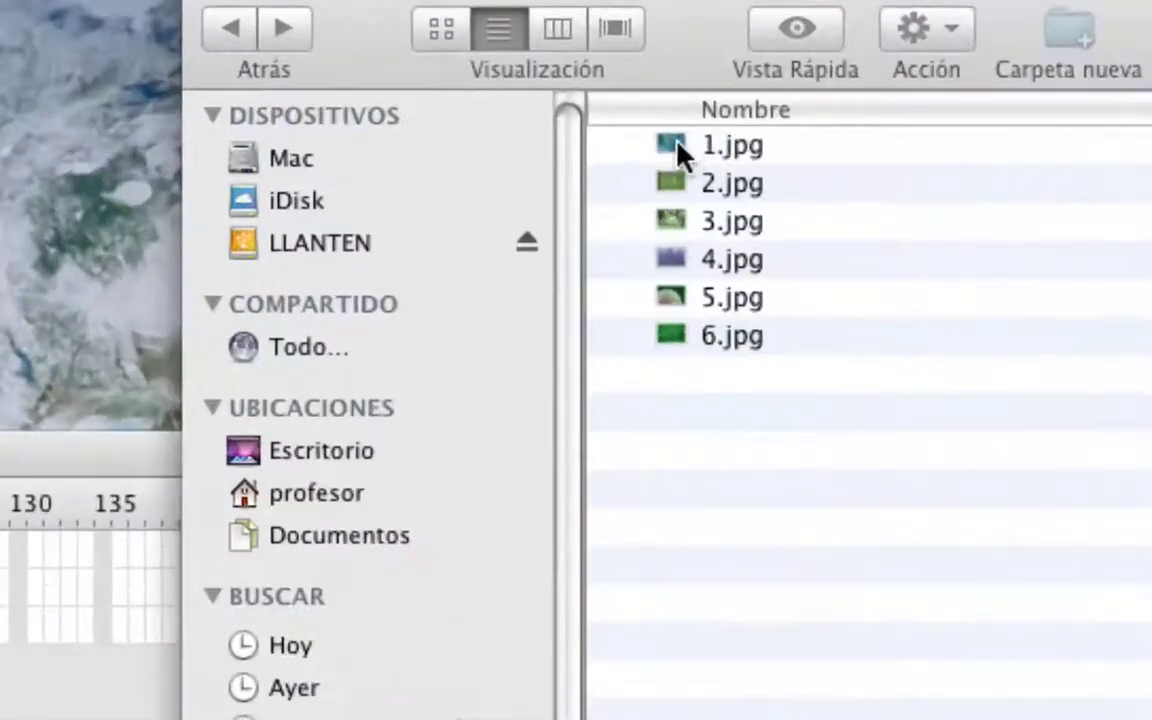
{"action": "left_click", "coordinate": [709, 19]}
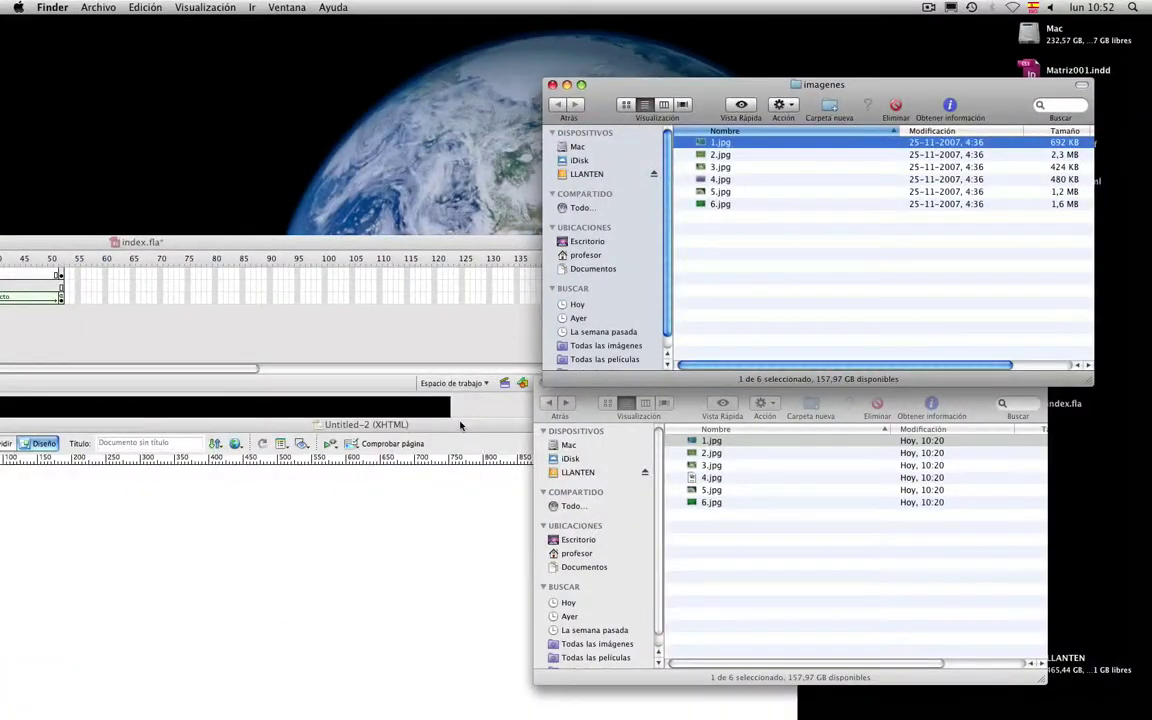
Switch back to Flash and move the index.fla window back into the workspace
{"action": "left_click", "coordinate": [460, 425]}
{"action": "left_click", "coordinate": [430, 355]}
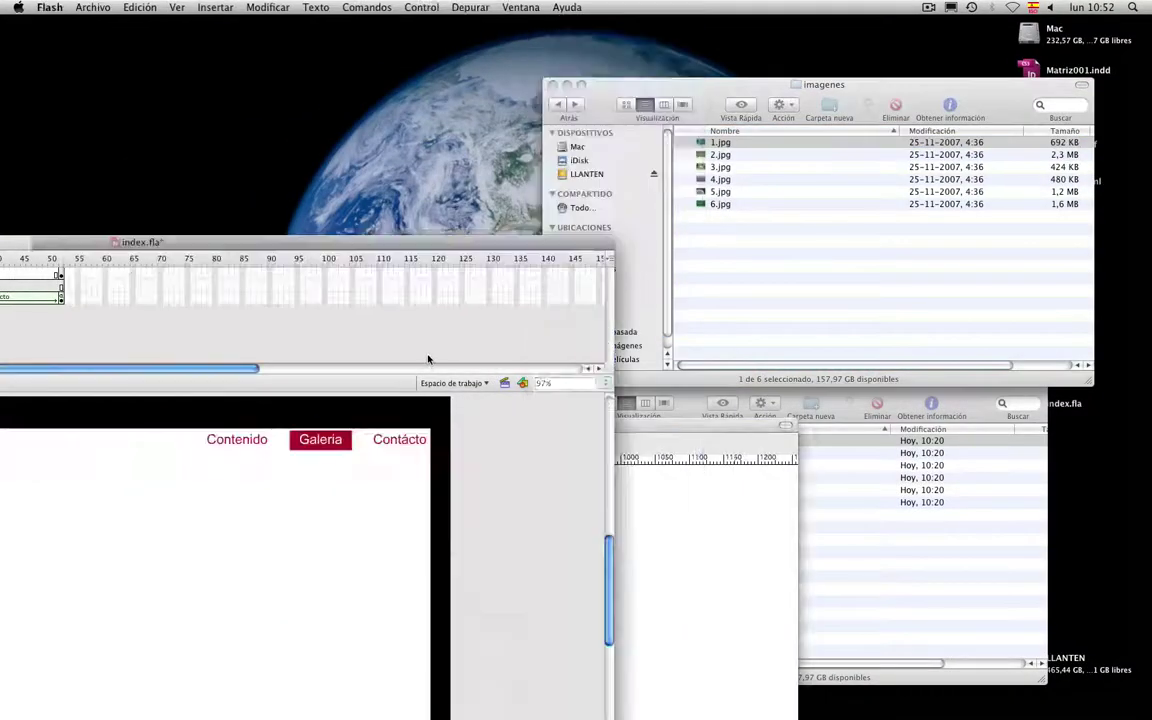
{"action": "left_click_drag", "start_coordinate": [296, 238], "coordinate": [385, 187]}
{"action": "double_click", "coordinate": [385, 190]}
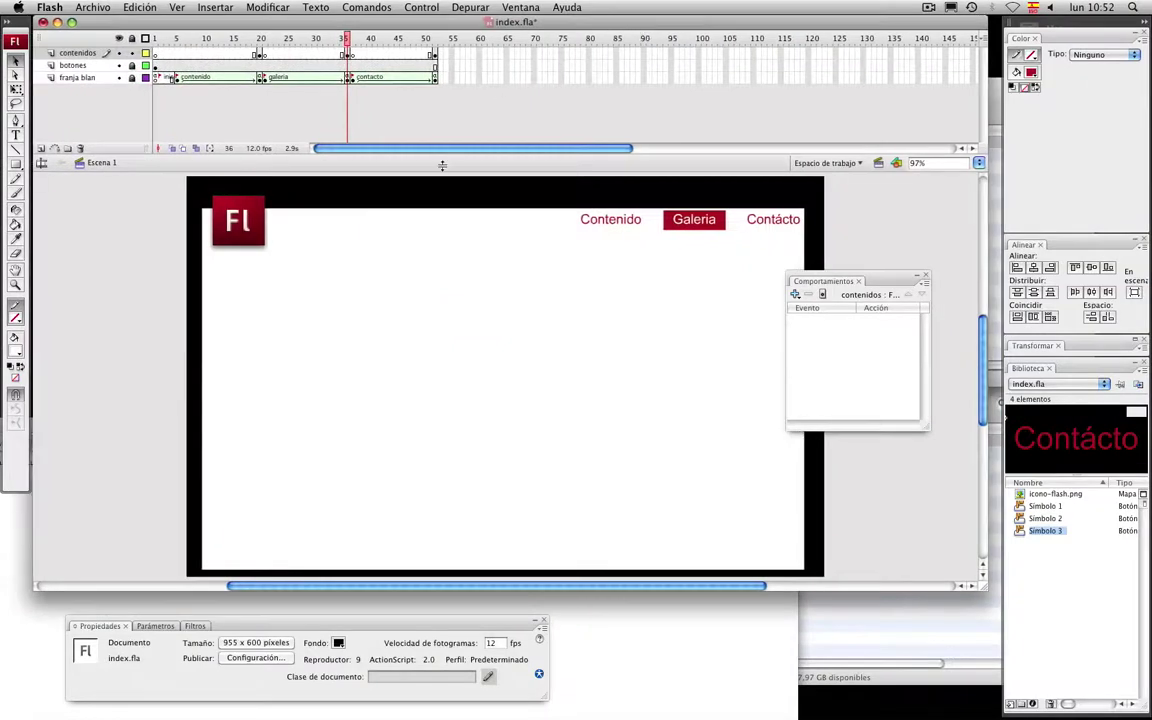
Import 1.jpg through 6.jpg from the desktop's miniaturas folder into the library
{"action": "left_click", "coordinate": [88, 8]}
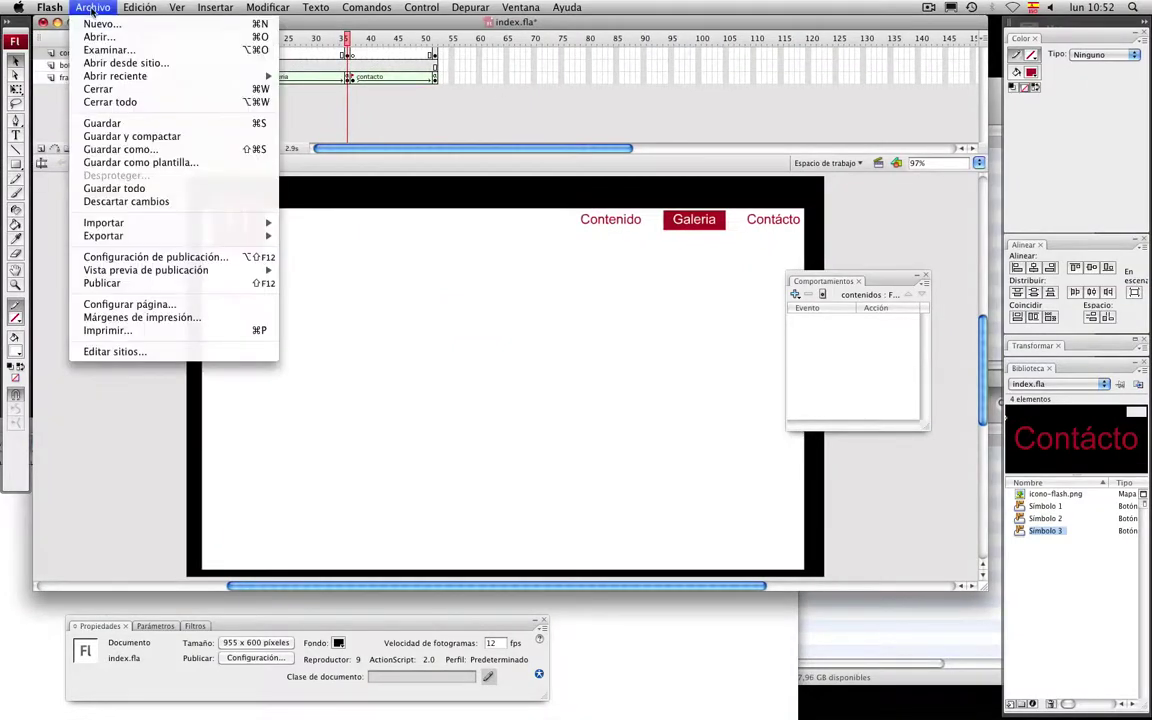
{"action": "mouse_move", "coordinate": [135, 222]}
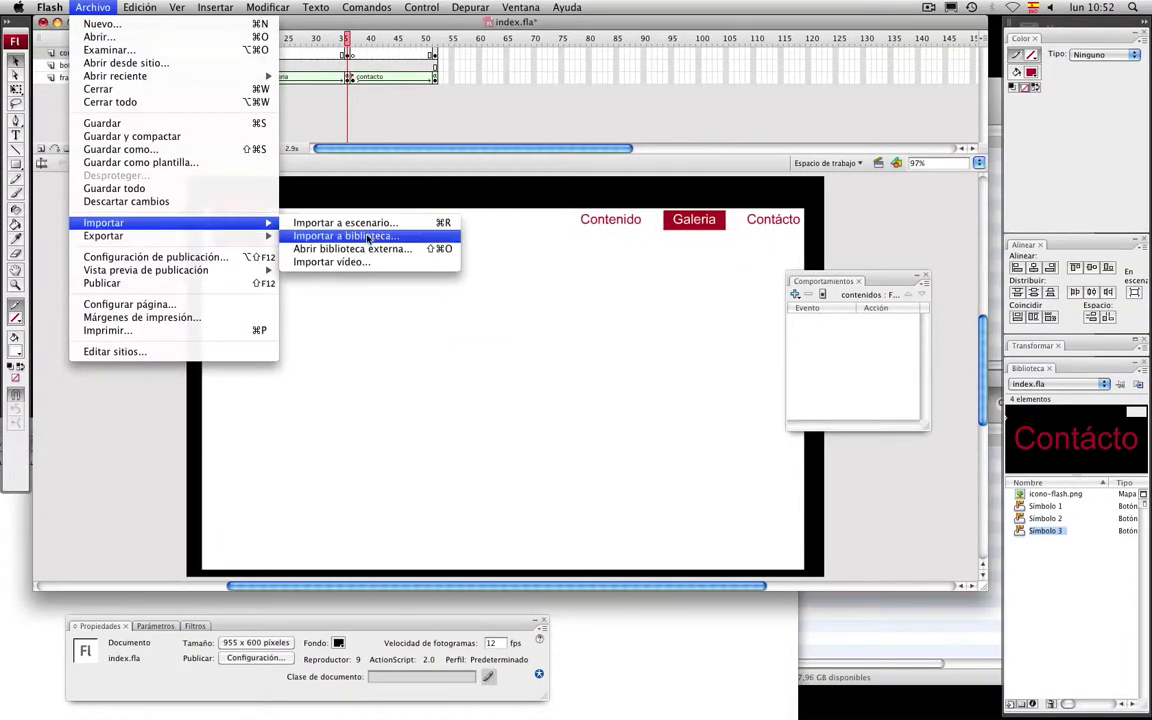
{"action": "left_click", "coordinate": [368, 237]}
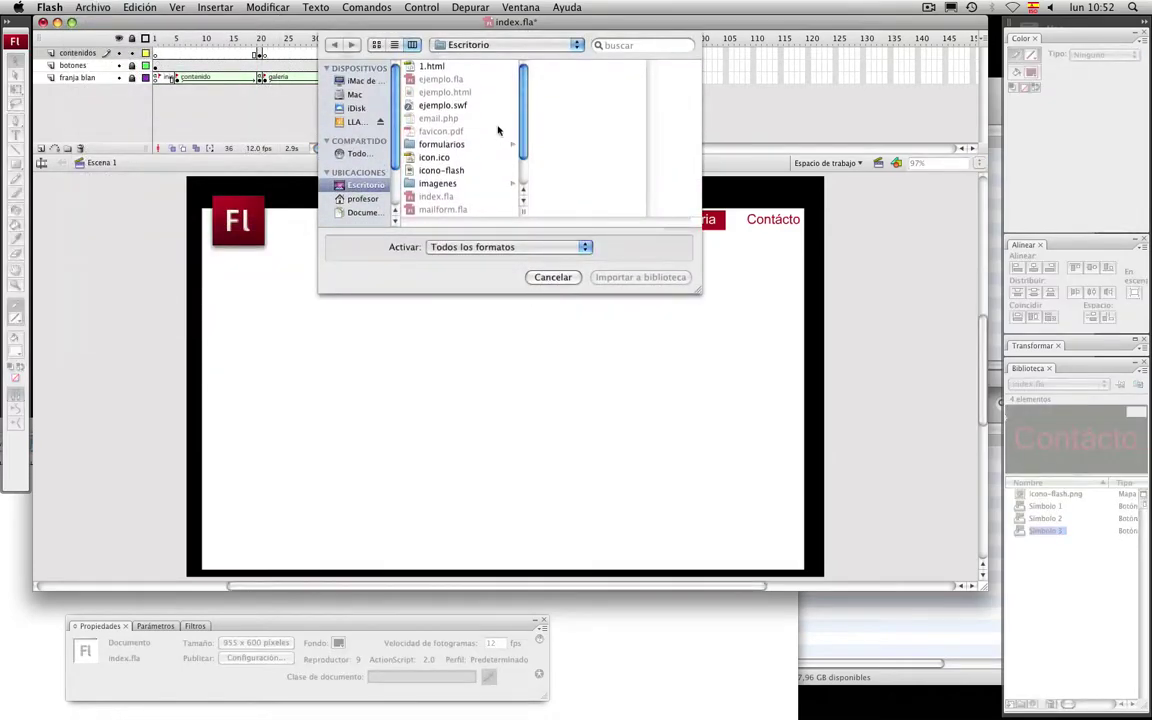
{"action": "left_click_drag", "start_coordinate": [523, 145], "coordinate": [502, 207]}
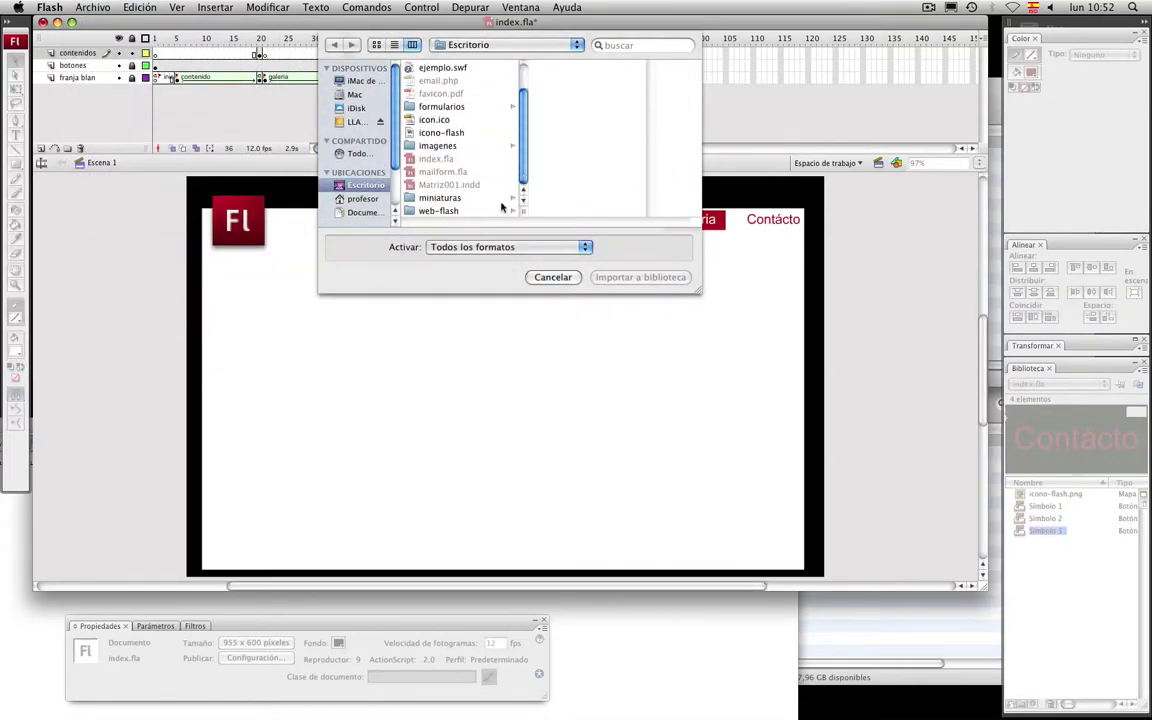
{"action": "left_click", "coordinate": [440, 199]}
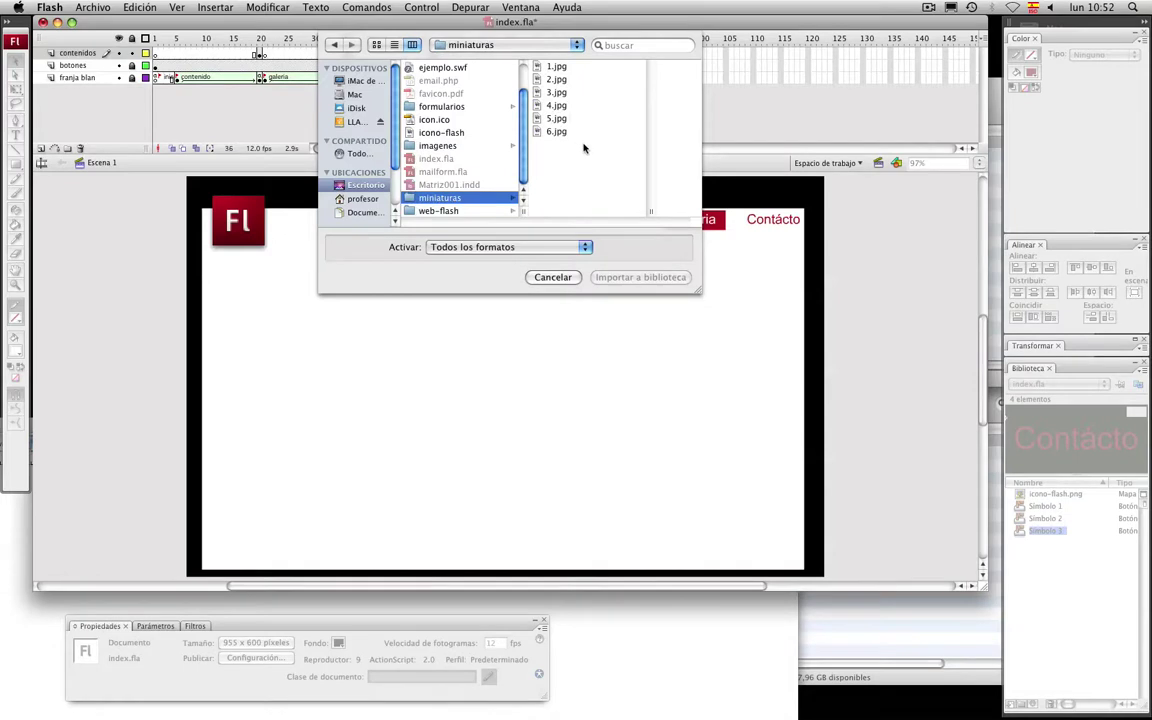
{"action": "left_click", "coordinate": [550, 68]}
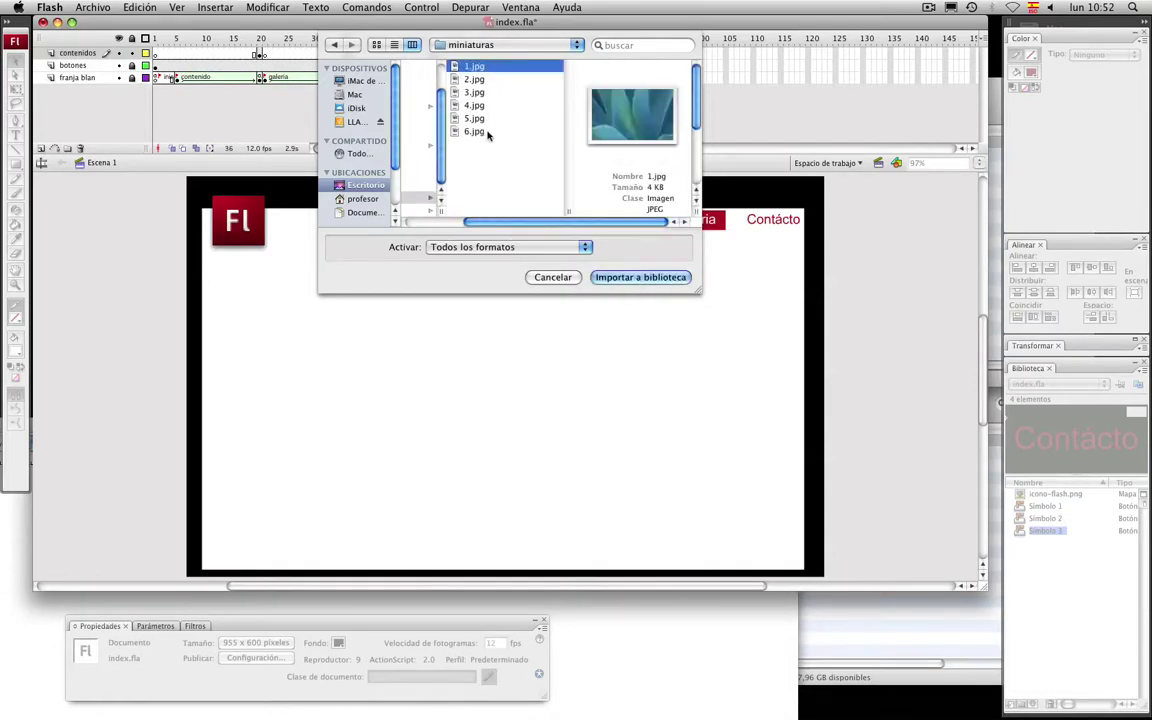
{"action": "left_click", "coordinate": [480, 133], "text": "shift"}
{"action": "left_click", "coordinate": [637, 278]}
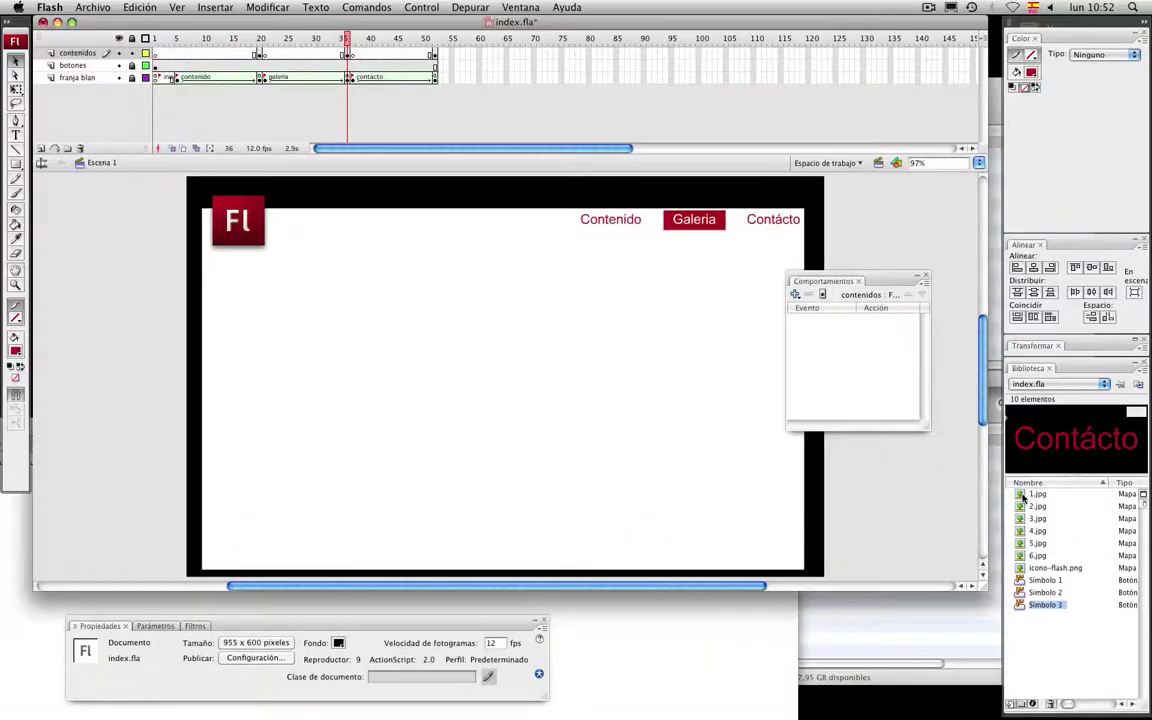
Place thumbnails 1.jpg through 6.jpg from the library on frame 36's stage, in two columns of three below the logo
{"action": "left_click", "coordinate": [1020, 496]}
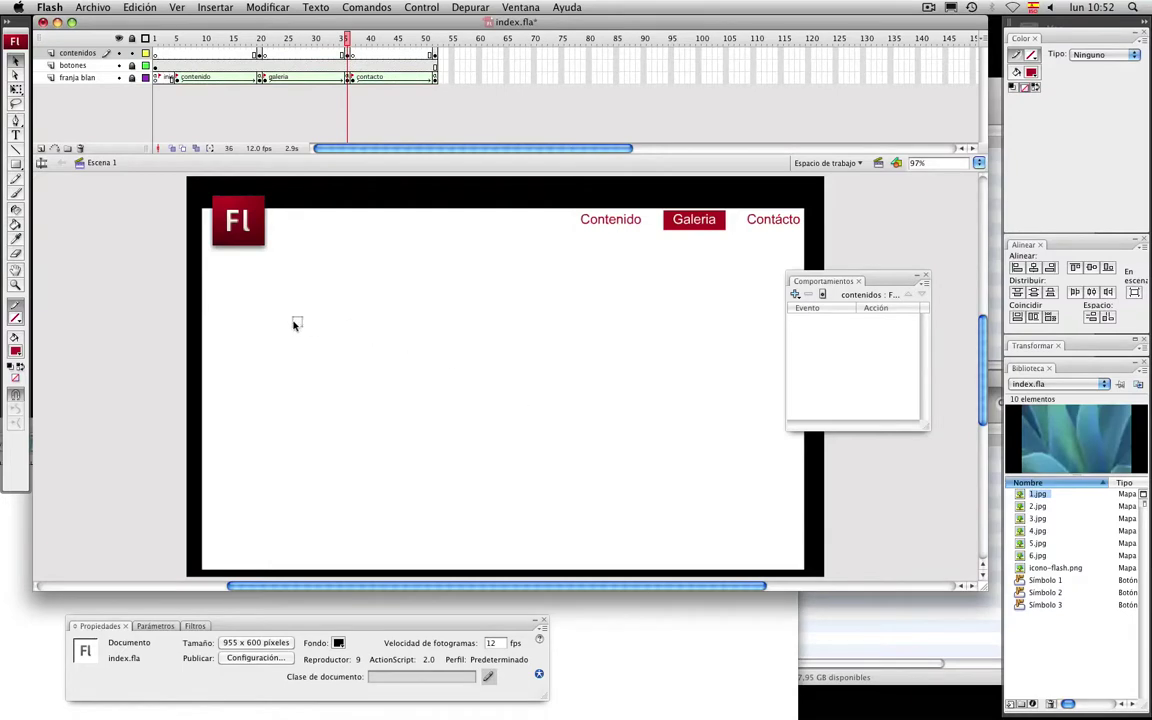
{"action": "left_click_drag", "start_coordinate": [251, 313], "coordinate": [252, 313]}
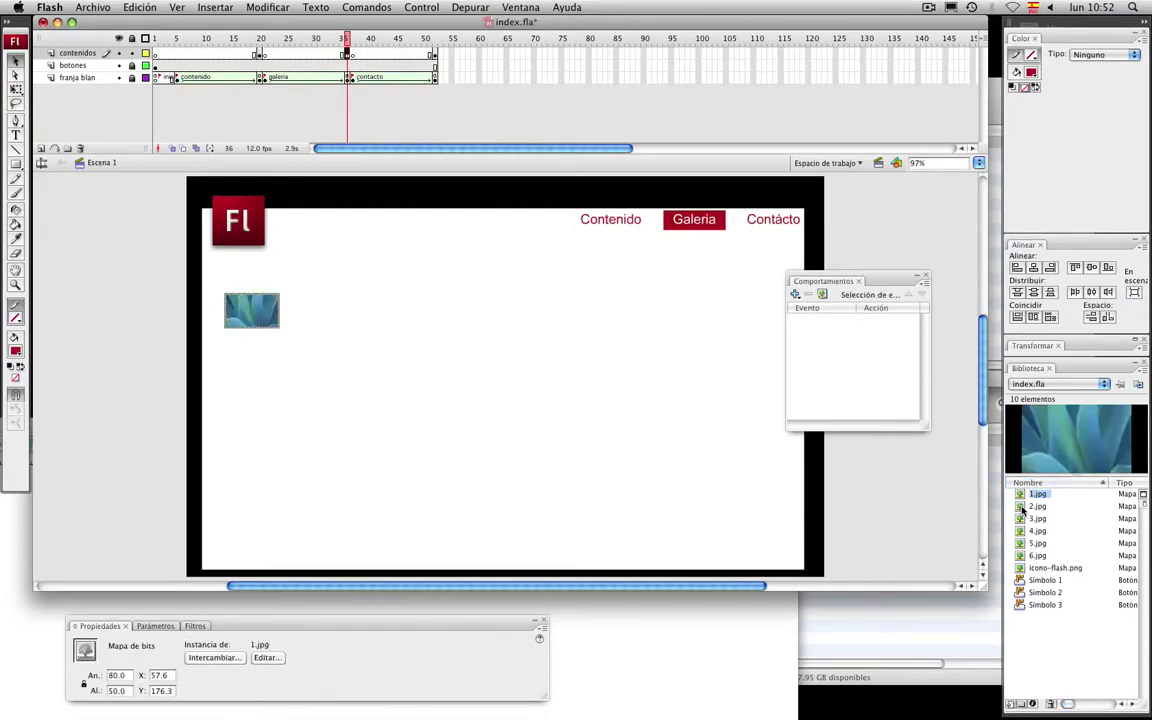
{"action": "left_click_drag", "start_coordinate": [1022, 509], "coordinate": [338, 318]}
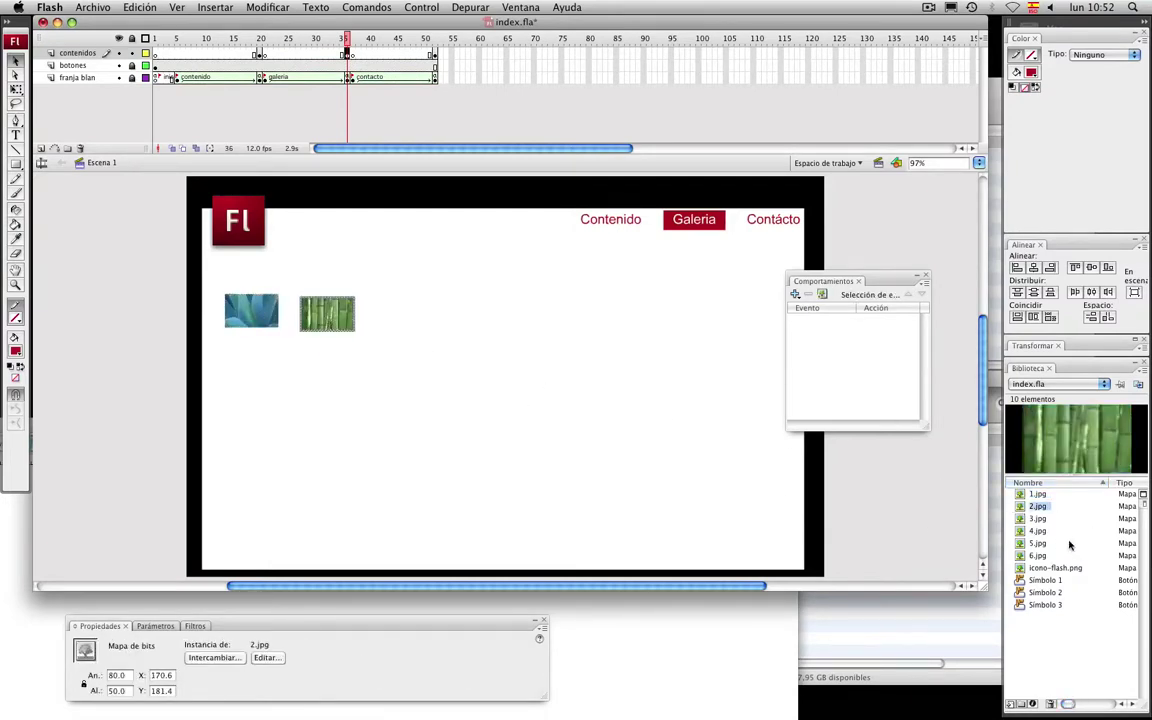
{"action": "left_click_drag", "start_coordinate": [1022, 520], "coordinate": [240, 358]}
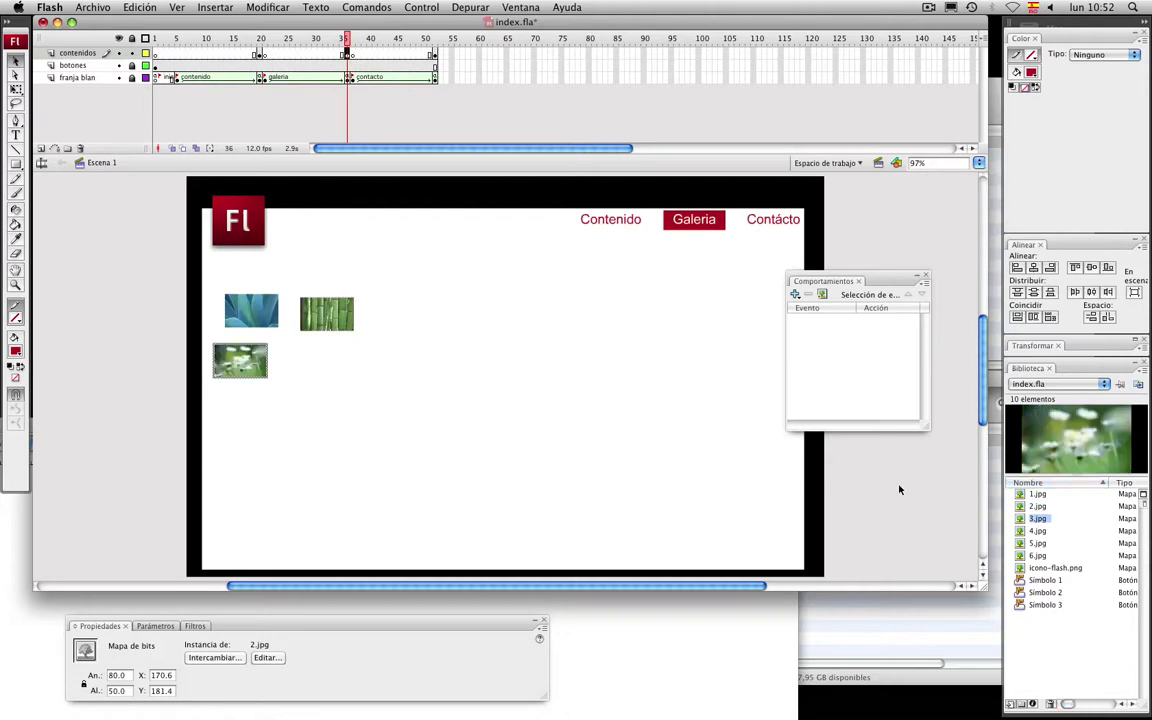
{"action": "left_click_drag", "start_coordinate": [1017, 531], "coordinate": [327, 360]}
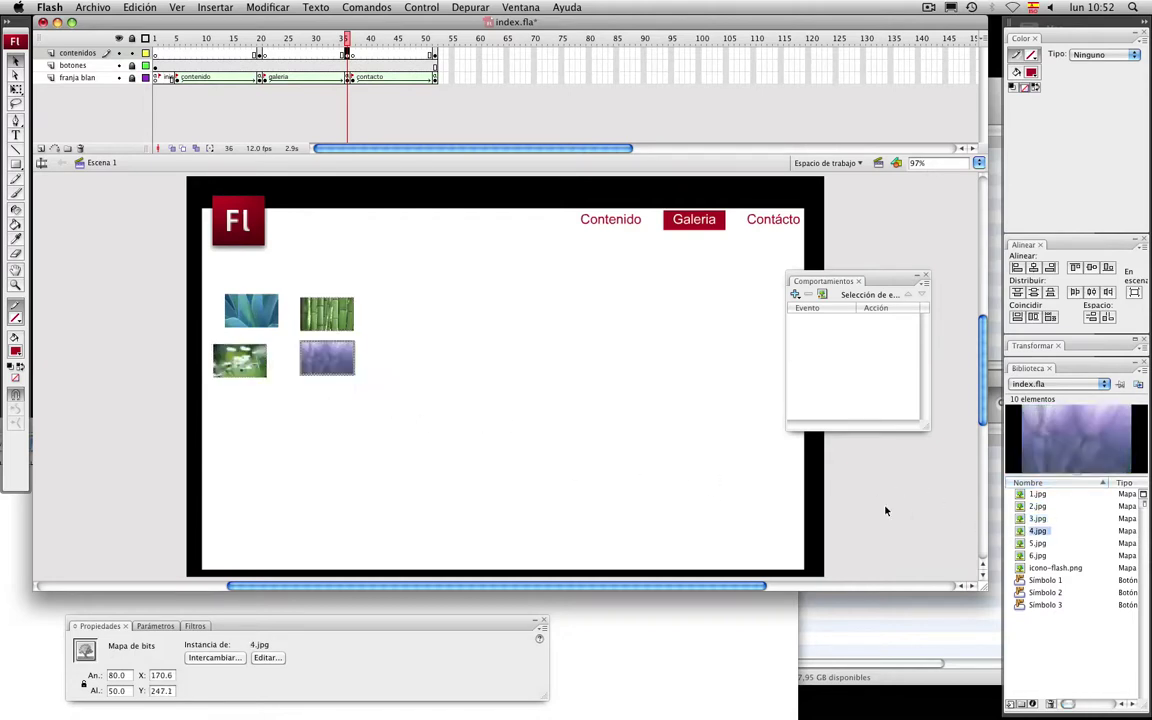
{"action": "left_click_drag", "start_coordinate": [1021, 545], "coordinate": [245, 409]}
{"action": "left_click_drag", "start_coordinate": [1020, 557], "coordinate": [318, 405]}
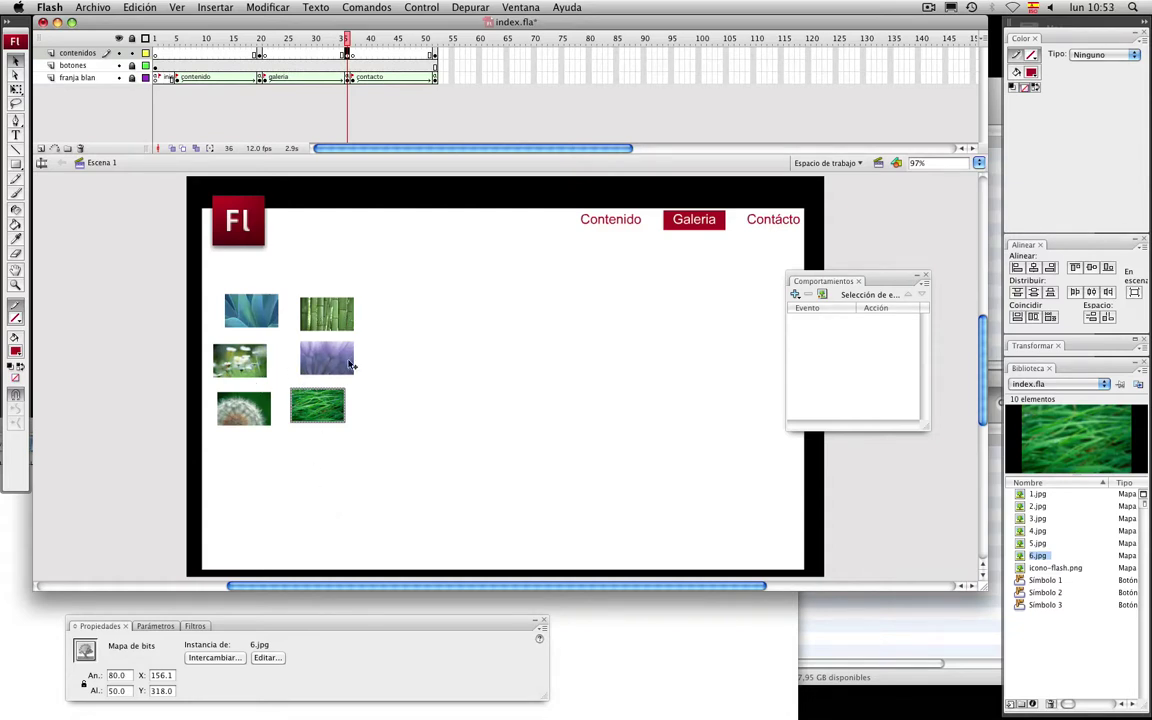
Rearrange the six gallery thumbnails into a single column below the logo, in order from 1.jpg to 6.jpg
{"action": "mouse_move", "coordinate": [250, 320]}
{"action": "left_mouse_down"}
{"action": "mouse_move", "coordinate": [231, 258]}
{"action": "mouse_move", "coordinate": [233, 332]}
{"action": "left_mouse_up"}
{"action": "left_click_drag", "start_coordinate": [322, 419], "coordinate": [253, 554]}
{"action": "left_click_drag", "start_coordinate": [244, 416], "coordinate": [244, 497]}
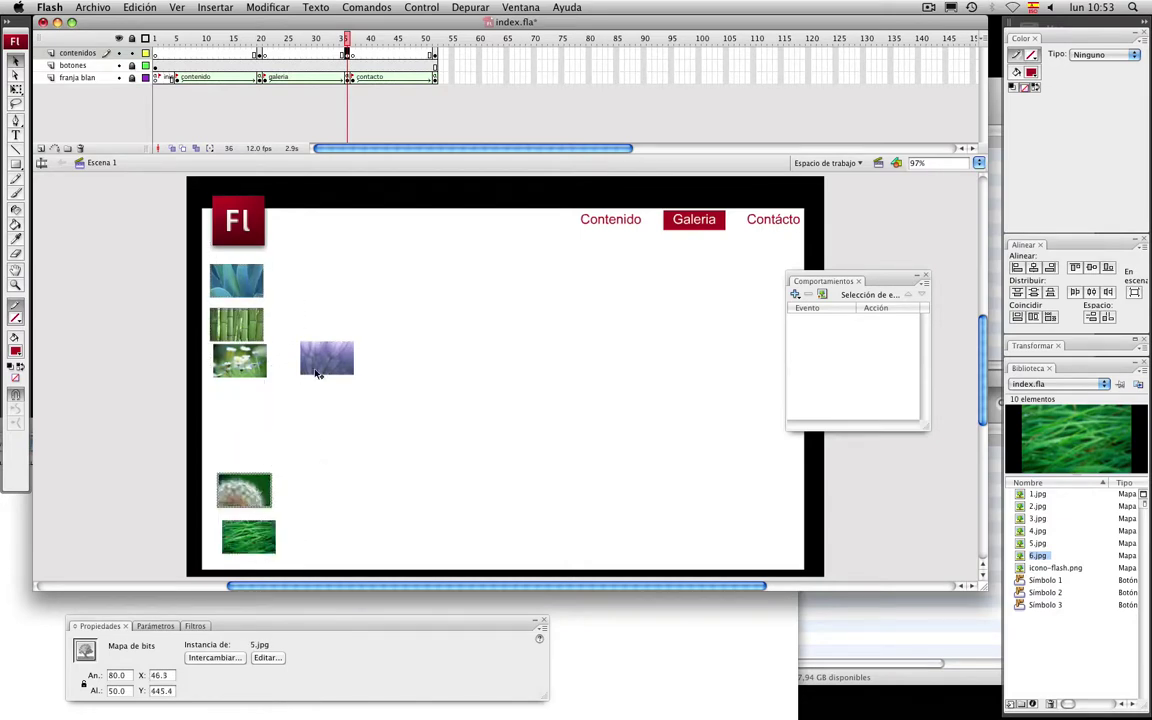
{"action": "left_click_drag", "start_coordinate": [314, 358], "coordinate": [227, 423]}
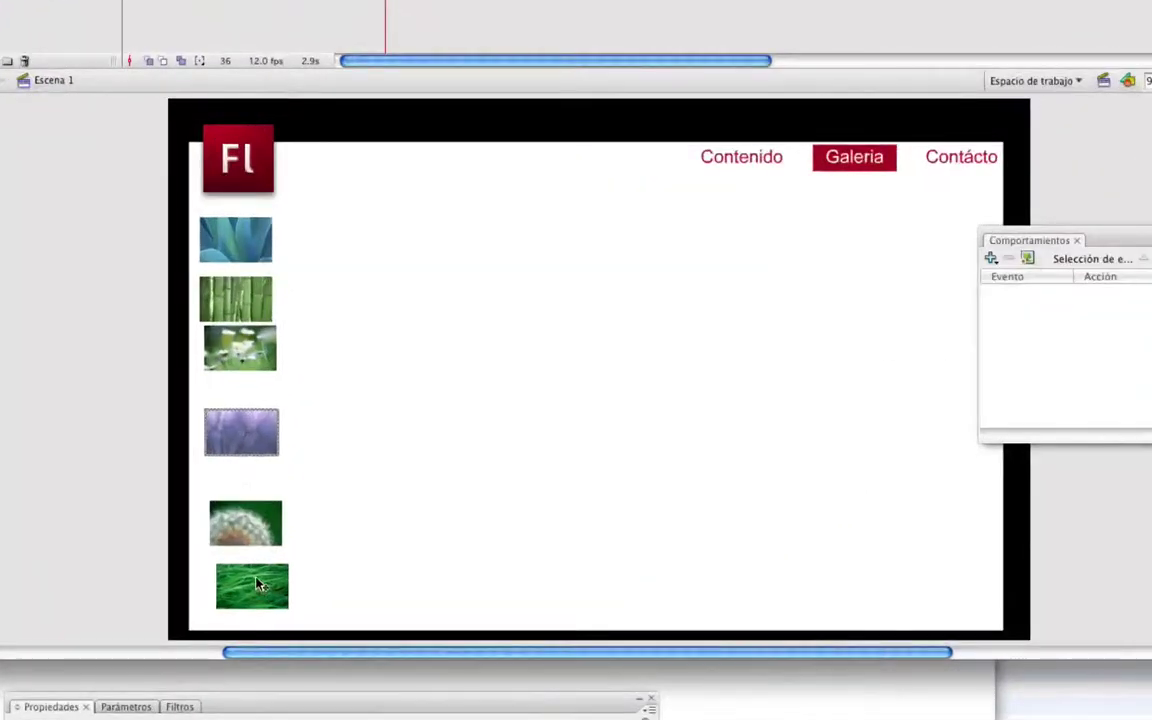
Align all six thumbnails on their horizontal centres and space them evenly in the vertical direction
{"action": "left_click", "coordinate": [256, 588]}
{"action": "left_click", "coordinate": [250, 523], "text": "shift"}
{"action": "left_click", "coordinate": [240, 430], "text": "shift"}
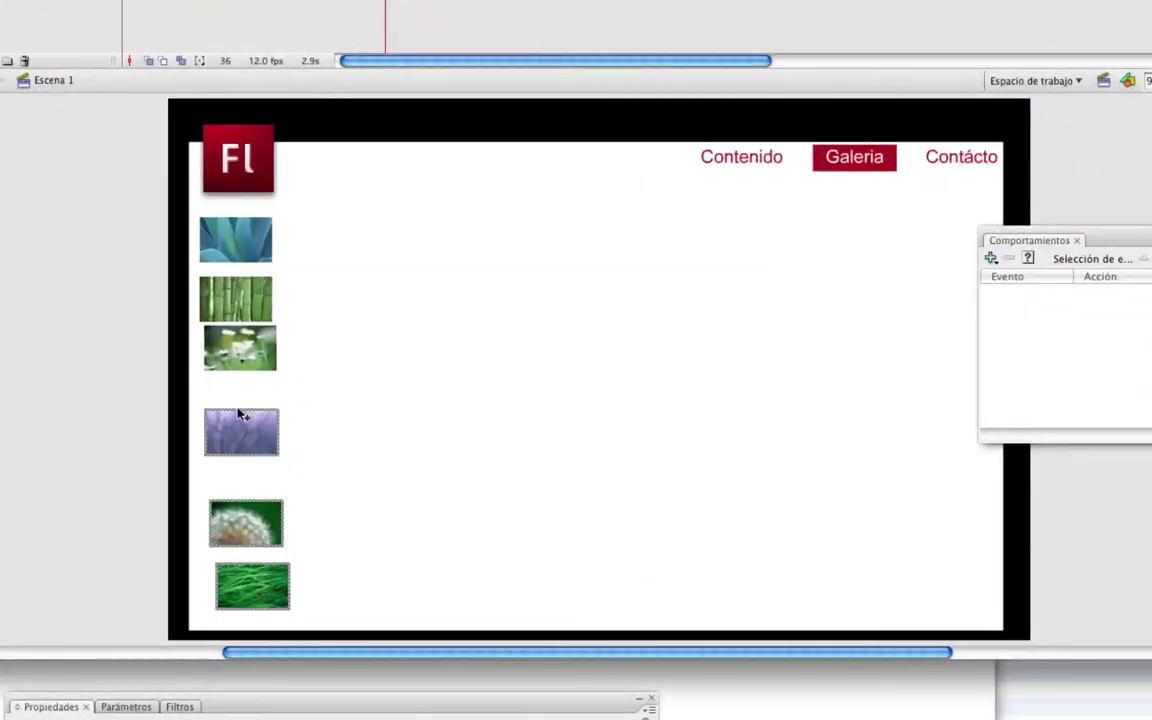
{"action": "left_click", "coordinate": [240, 348], "text": "shift"}
{"action": "left_click", "coordinate": [236, 300], "text": "shift"}
{"action": "left_click", "coordinate": [248, 243], "text": "shift"}
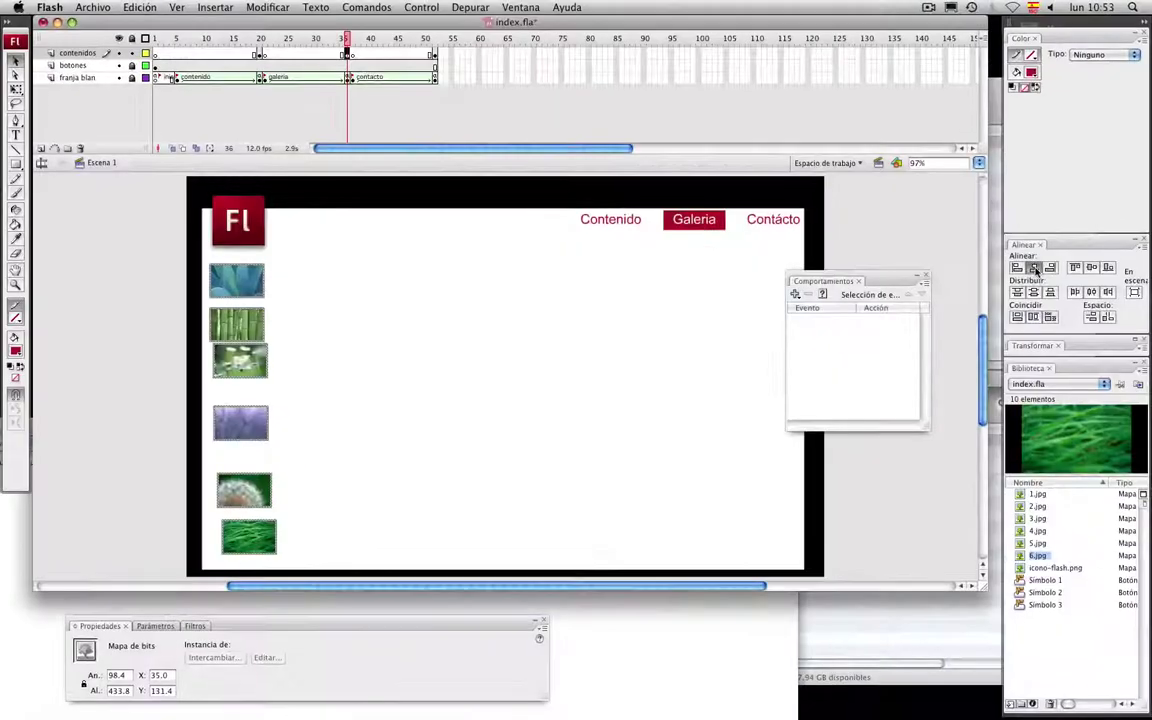
{"action": "left_click", "coordinate": [838, 255]}
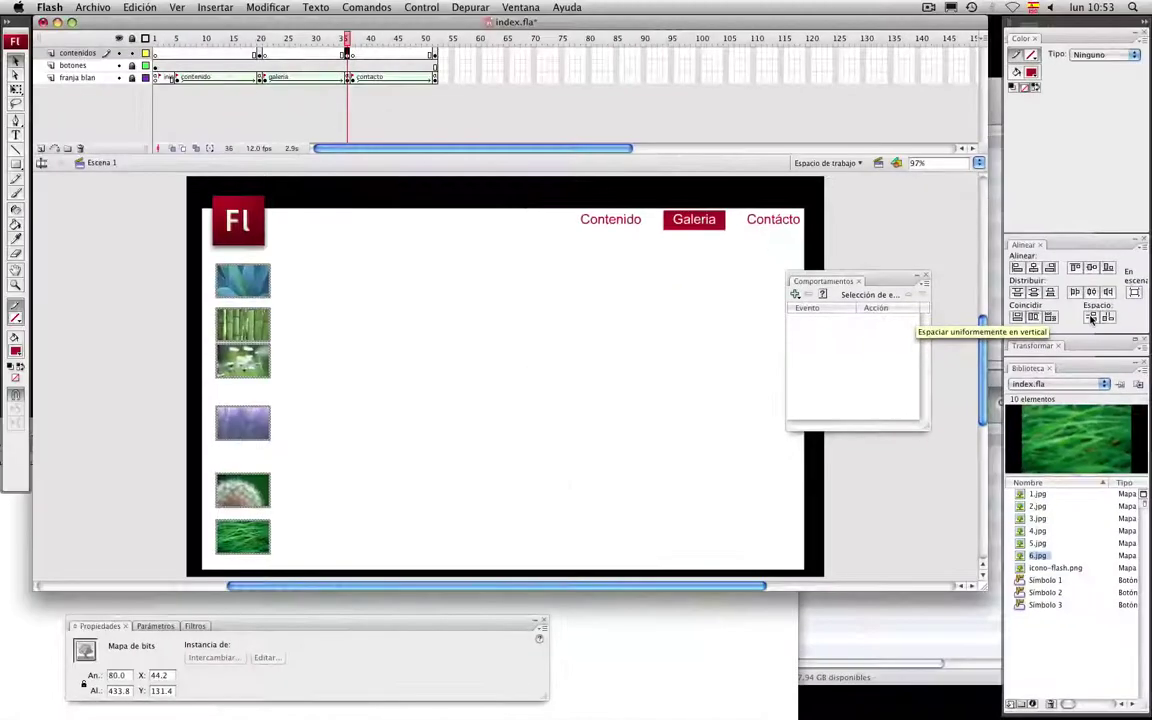
{"action": "left_click", "coordinate": [1091, 318]}
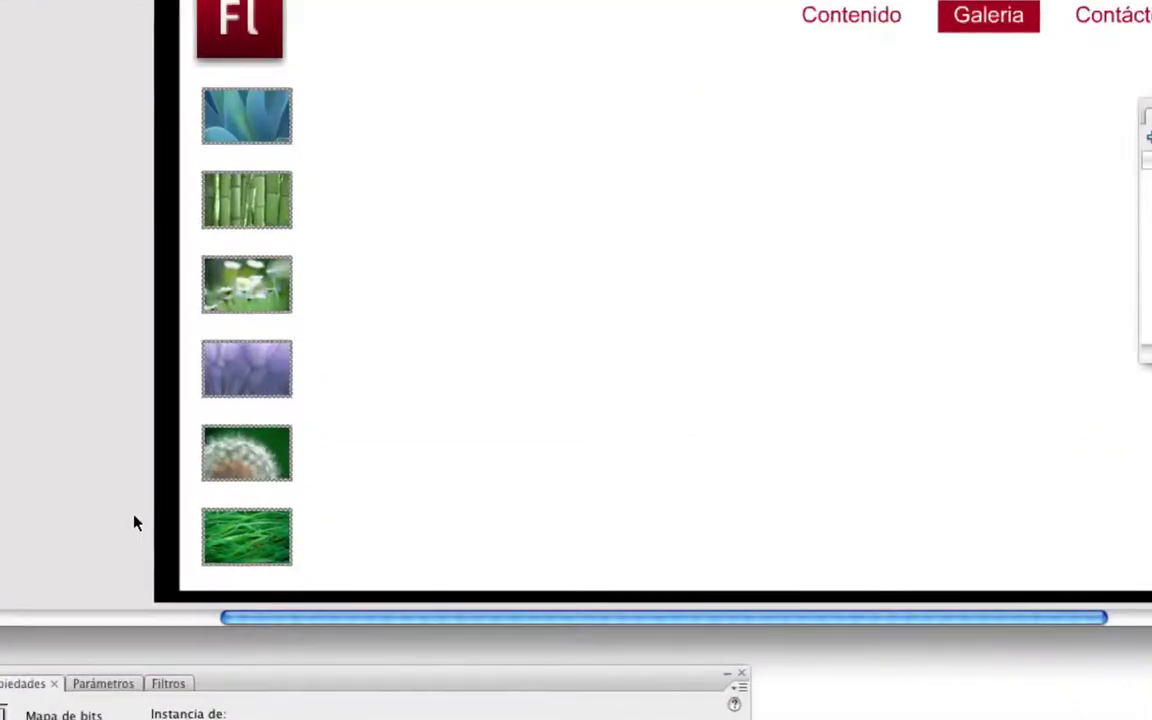
Nudge the thumbnail column left to X 39.0 so it lines up with the logo, and deselect it
{"action": "key", "text": "Left"}
{"action": "key", "text": "Left"}
{"action": "key", "text": "Left"}
{"action": "key", "text": "Left"}
{"action": "key", "text": "Left"}
{"action": "key", "text": "Left"}
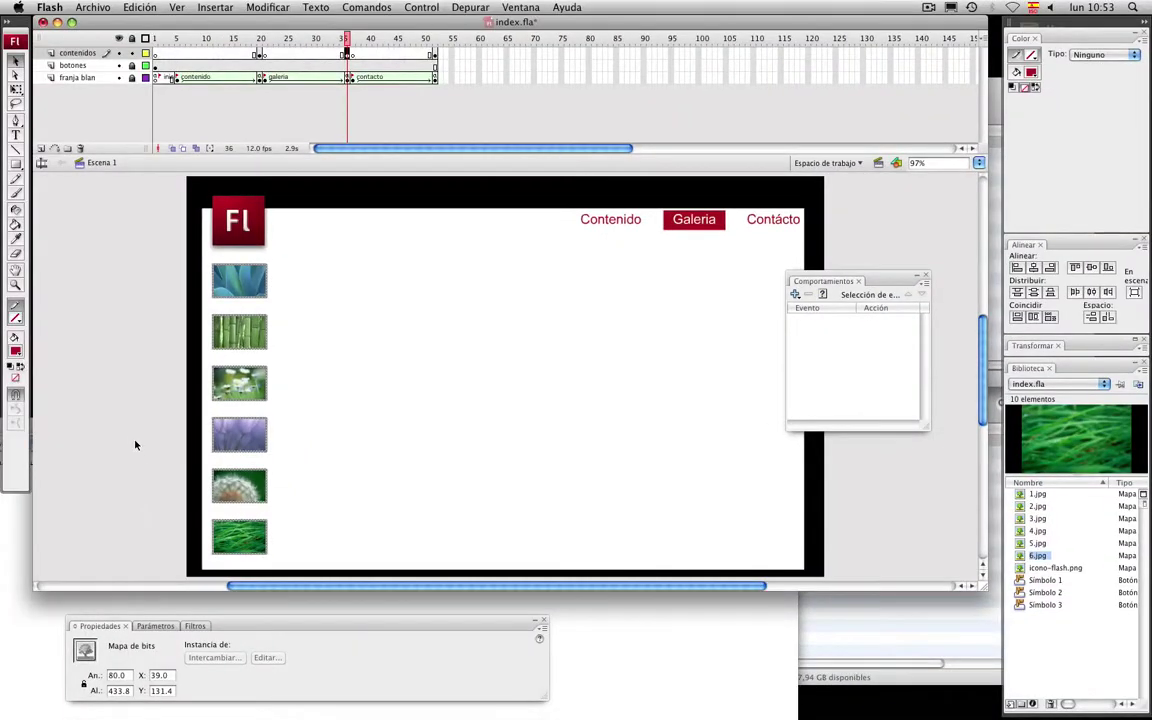
{"action": "left_click", "coordinate": [81, 341]}
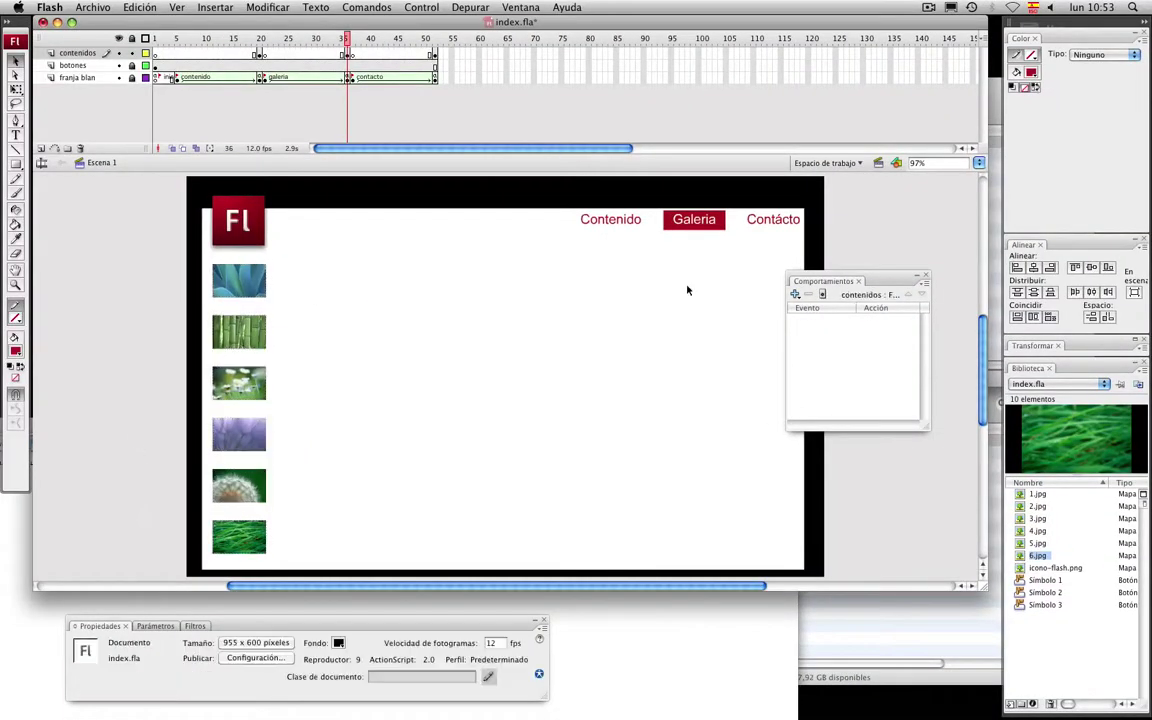
Convert the first three thumbnails (blue leaves, bamboo and white flowers) into separate button symbols, keeping the default names Símbolo 4 to Símbolo 6
{"action": "left_click", "coordinate": [243, 281]}
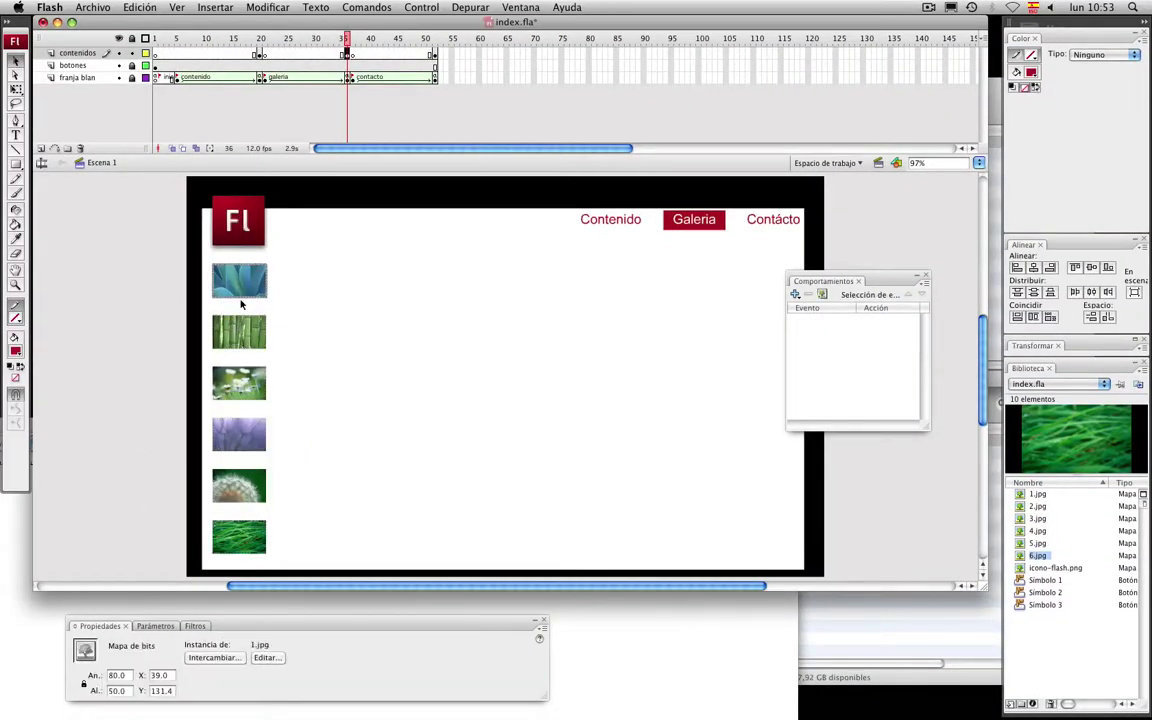
{"action": "key", "text": "F8"}
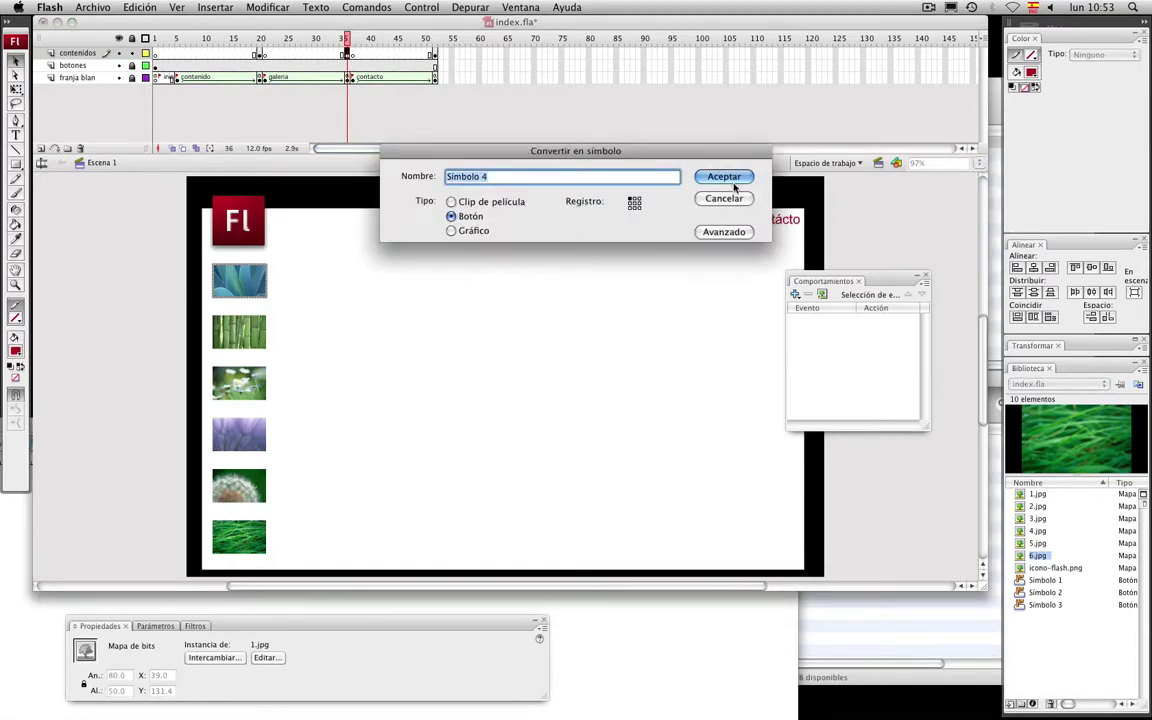
{"action": "key", "text": "Return"}
{"action": "left_click", "coordinate": [222, 337]}
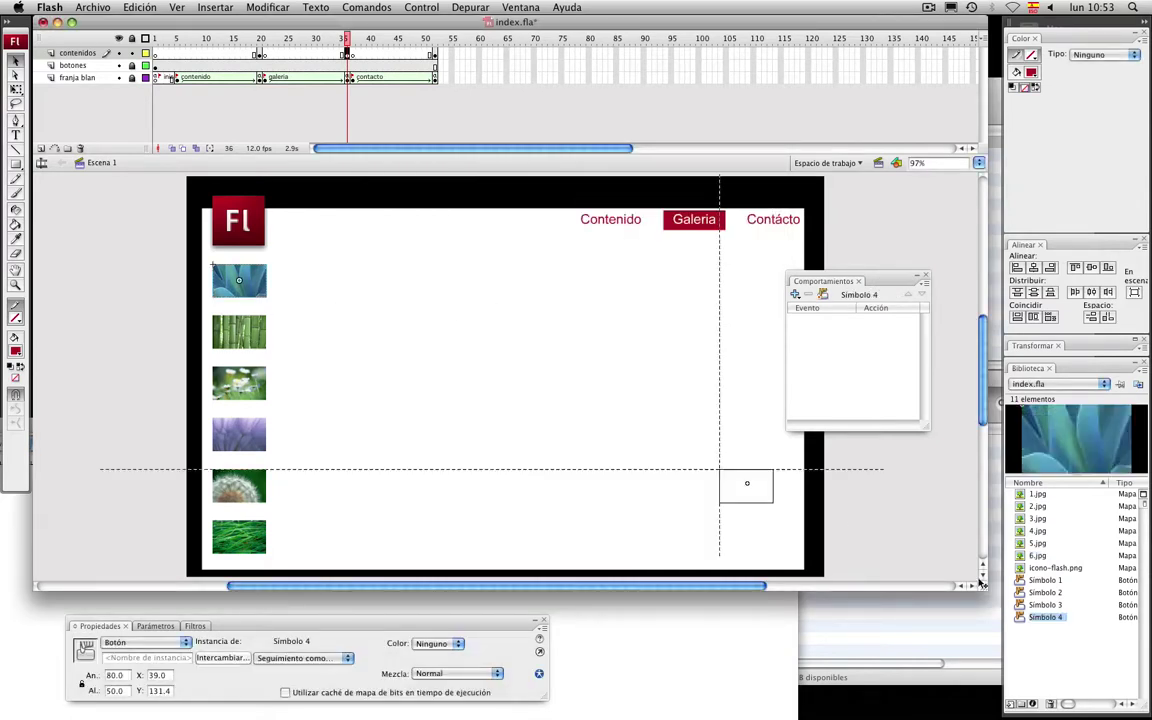
{"action": "key", "text": "F8"}
{"action": "key", "text": "Return"}
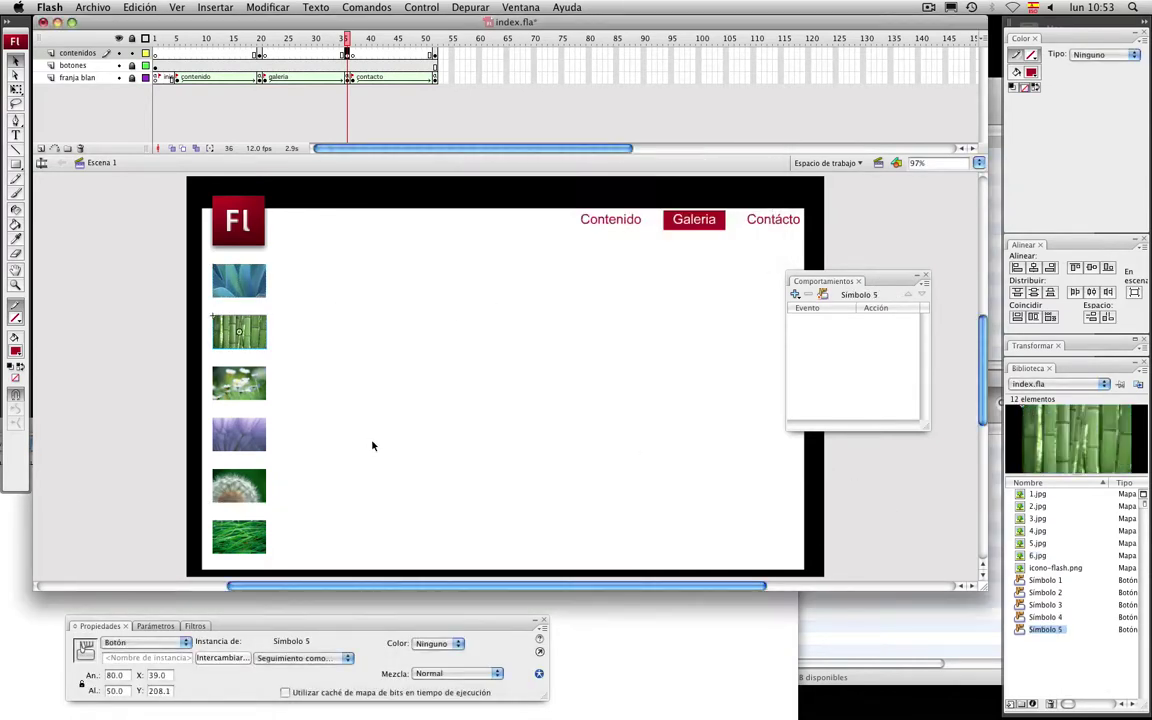
{"action": "left_click", "coordinate": [255, 388]}
{"action": "key", "text": "F8"}
{"action": "key", "text": "Return"}
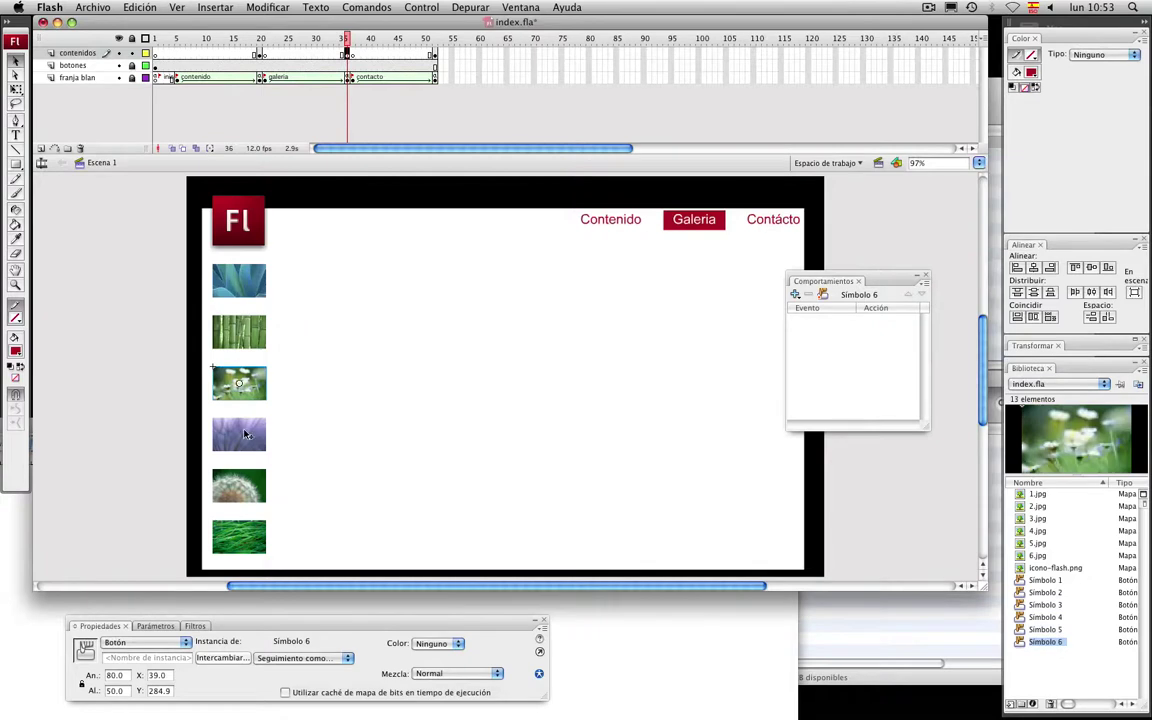
Convert the lilac, dandelion and grass thumbnails into separate button symbols with the default names Símbolo 7 to Símbolo 9
{"action": "left_click", "coordinate": [245, 432]}
{"action": "key", "text": "F8"}
{"action": "key", "text": "Return"}
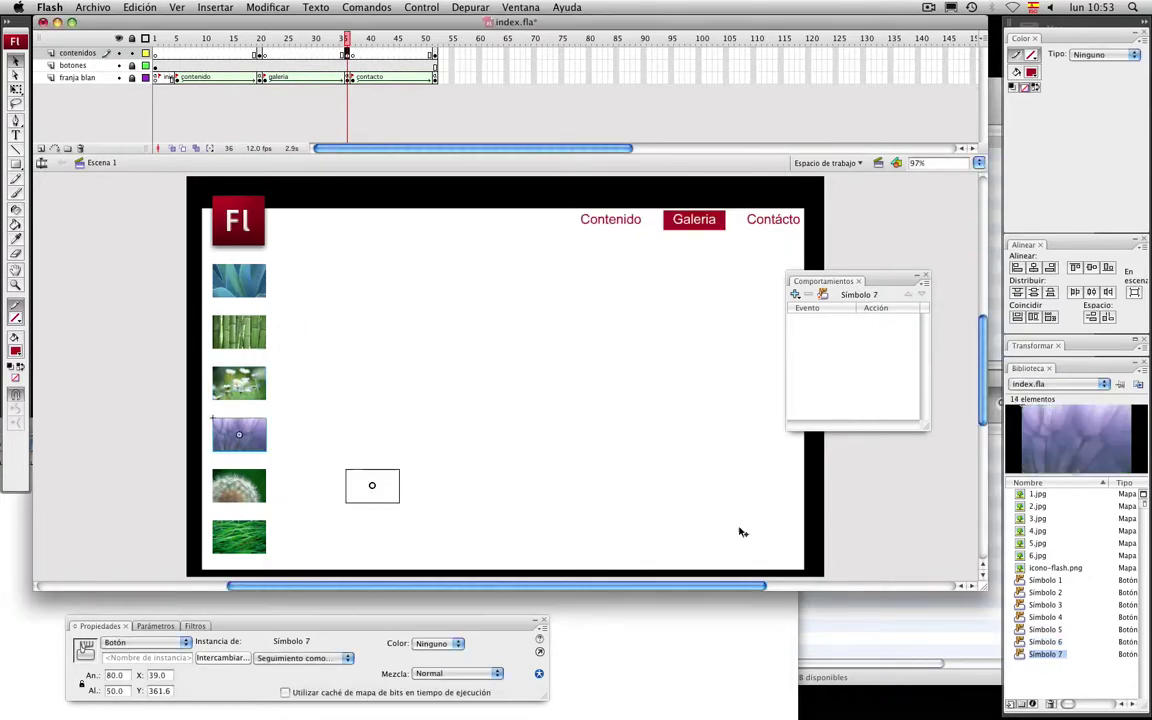
{"action": "left_click", "coordinate": [239, 486]}
{"action": "key", "text": "F8"}
{"action": "key", "text": "Return"}
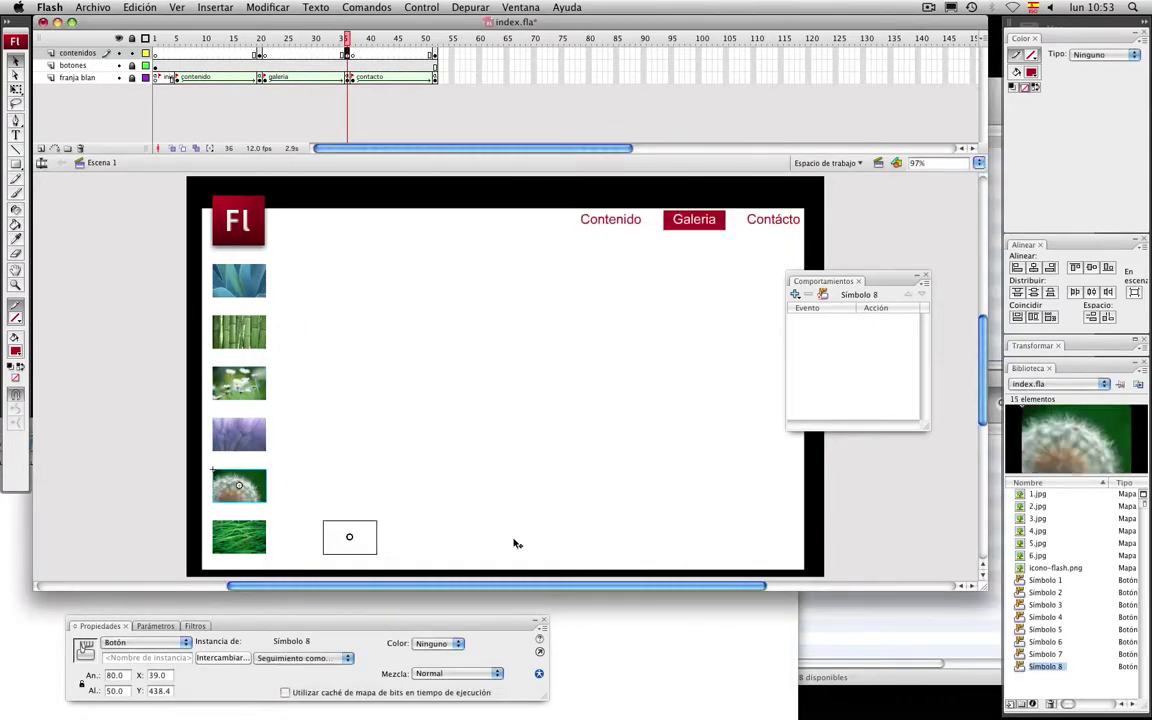
{"action": "left_click", "coordinate": [239, 537]}
{"action": "key", "text": "F8"}
{"action": "key", "text": "Return"}
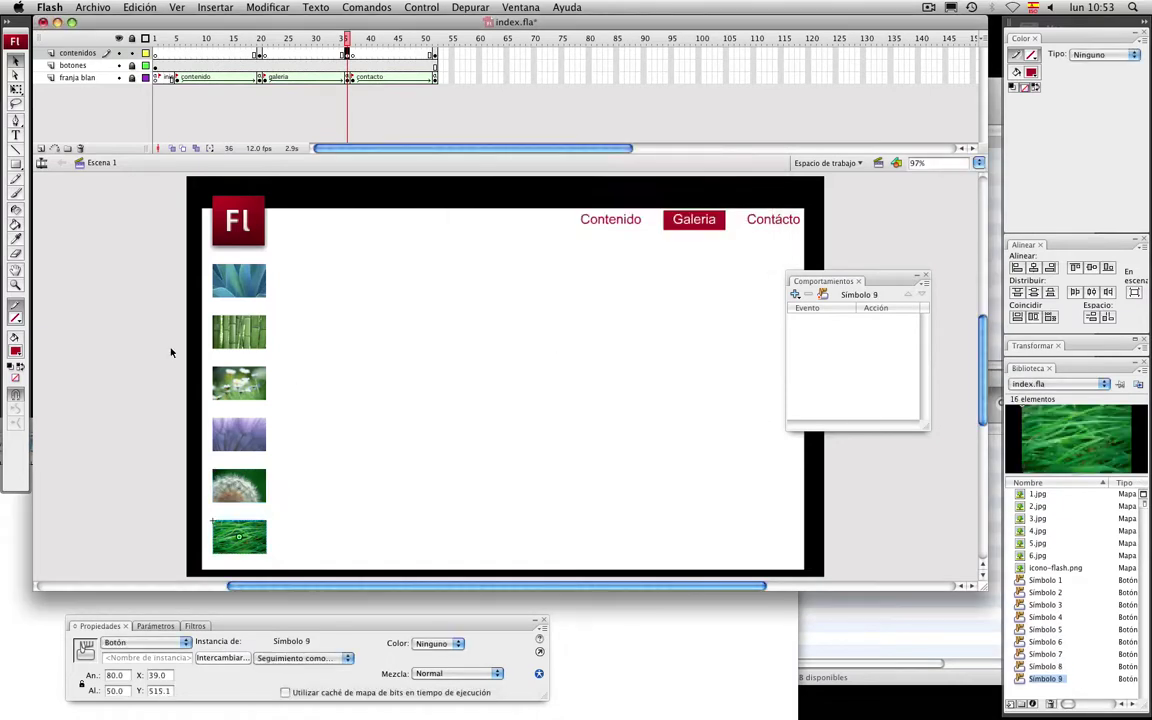
{"action": "left_click", "coordinate": [129, 314]}
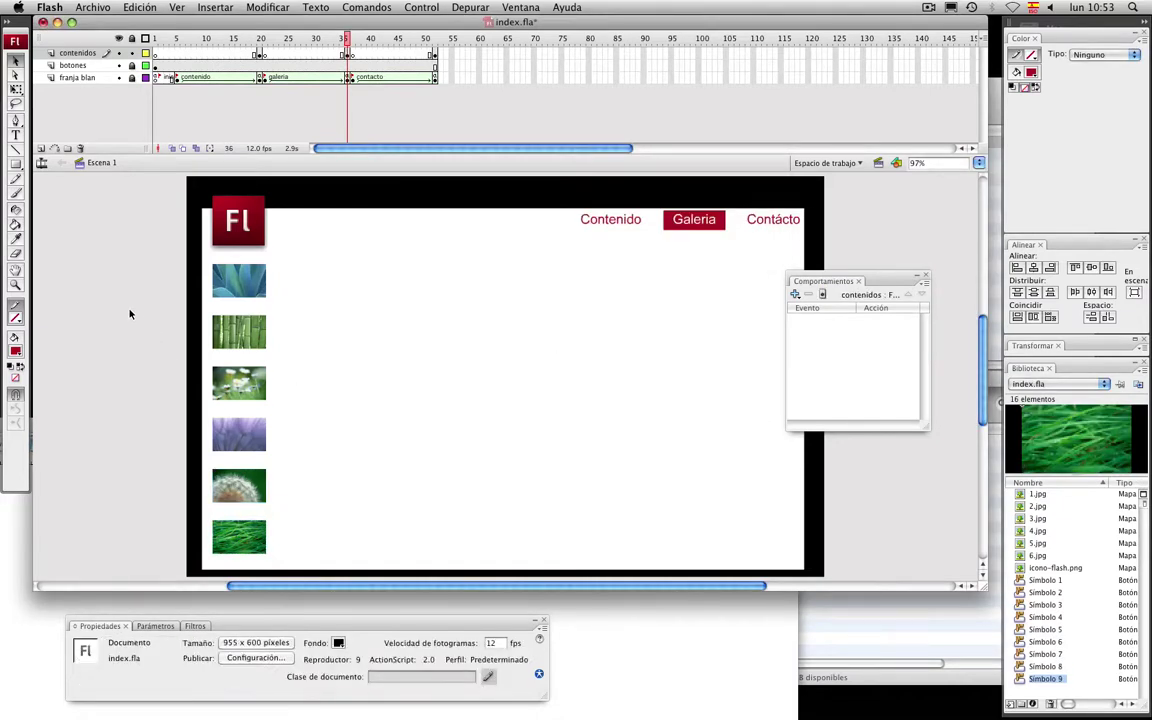
{"action": "left_click", "coordinate": [248, 286]}
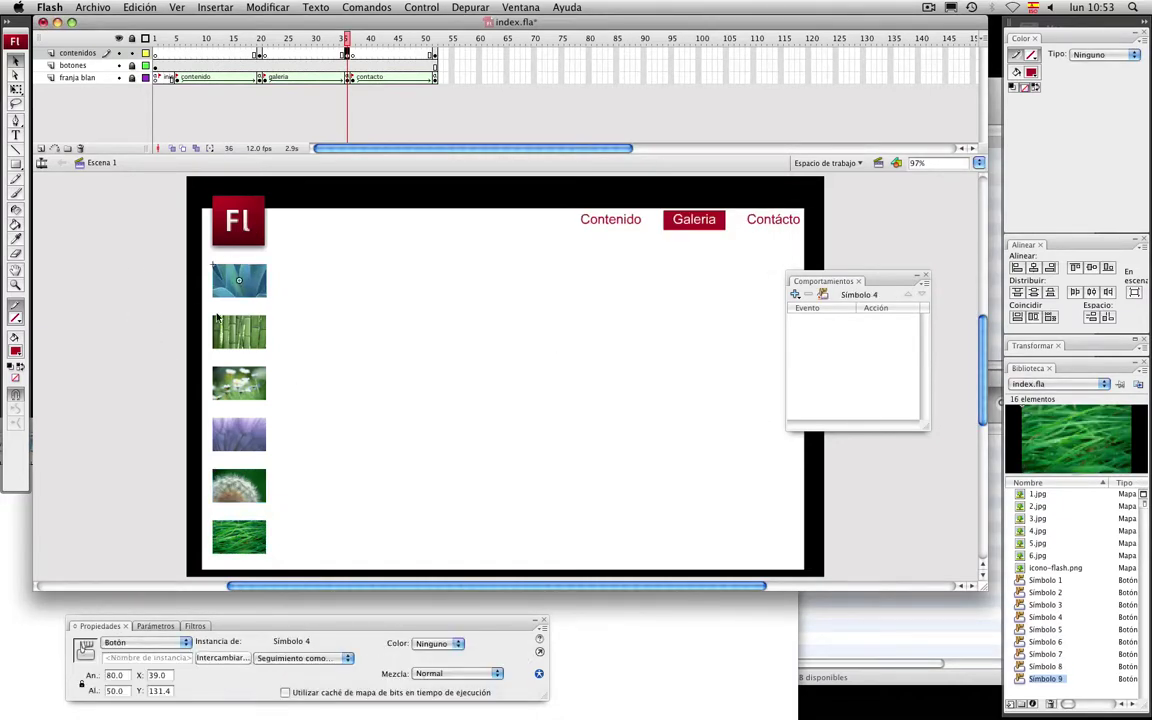
{"action": "left_click", "coordinate": [248, 341]}
{"action": "left_click", "coordinate": [250, 385]}
{"action": "left_click", "coordinate": [251, 438]}
{"action": "left_click", "coordinate": [248, 490]}
{"action": "left_click", "coordinate": [140, 338]}
Draw a strokeless dark red rectangle of about 778 × 433 px beside the thumbnail column as a drawing object, filling the gallery area
{"action": "left_click_drag", "start_coordinate": [18, 168], "coordinate": [45, 172]}
{"action": "left_click", "coordinate": [16, 396]}
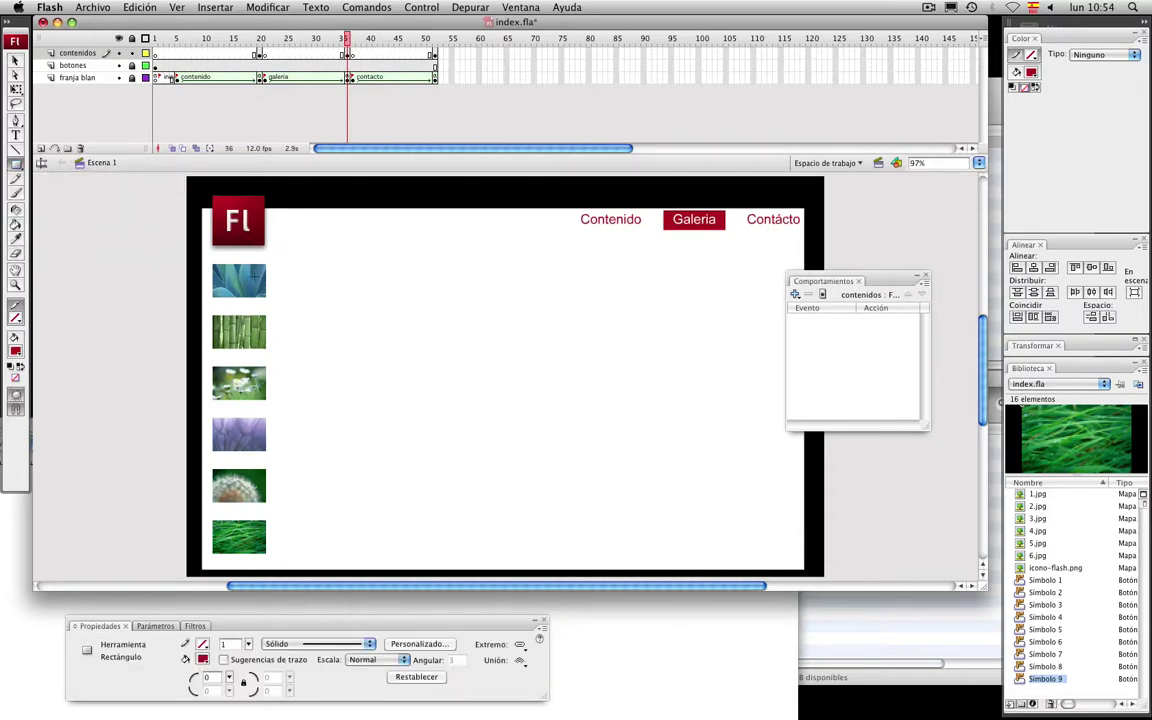
{"action": "left_click_drag", "start_coordinate": [274, 264], "coordinate": [794, 553]}
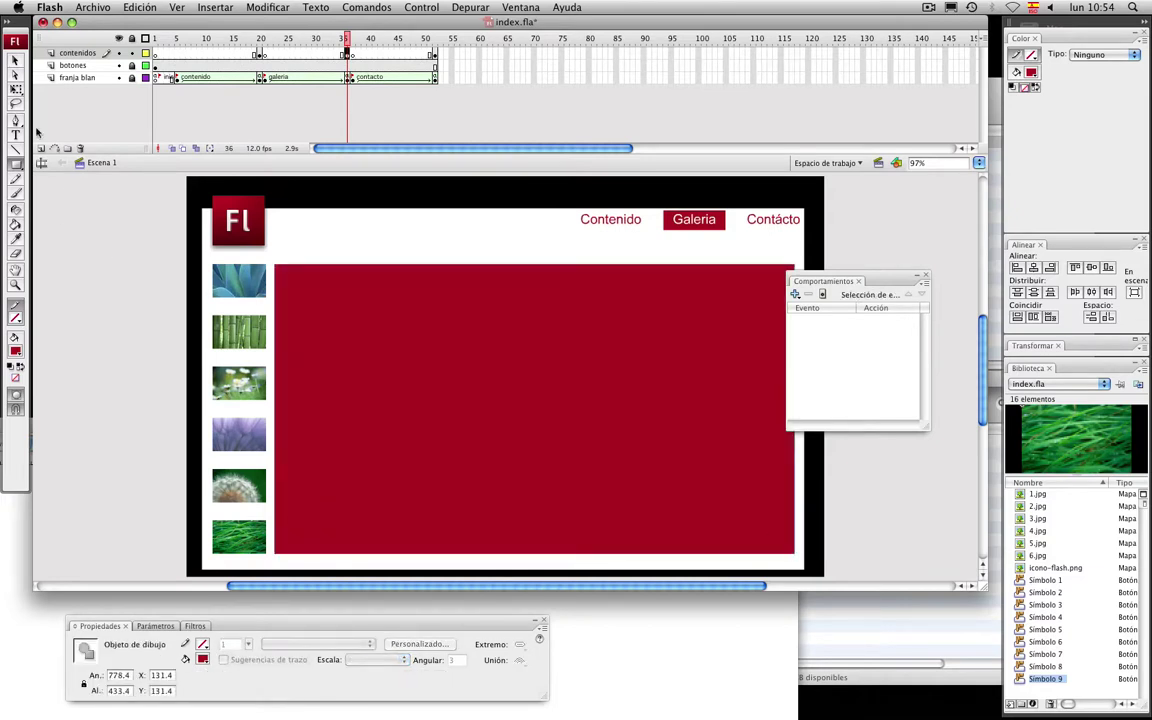
{"action": "left_click", "coordinate": [17, 62]}
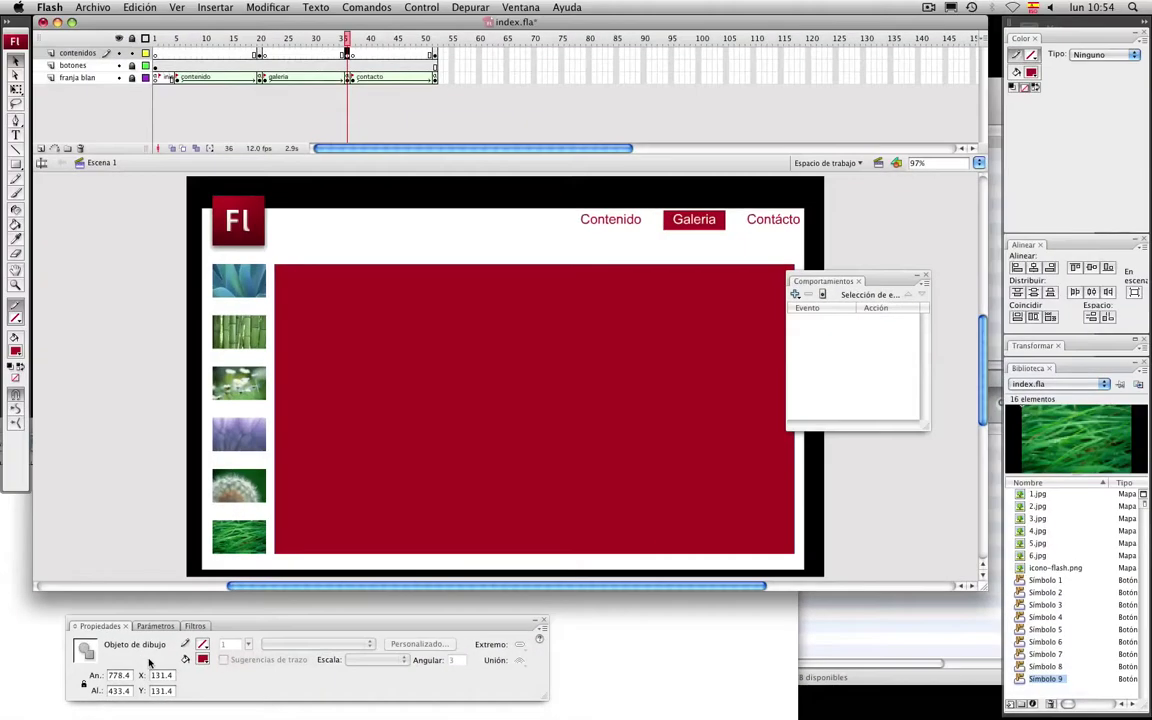
Minimise the index.fla window and Dreamweaver's Untitled-2 document to uncover the imagenes and miniaturas folders
{"action": "left_click", "coordinate": [923, 677]}
{"action": "left_click", "coordinate": [296, 180]}
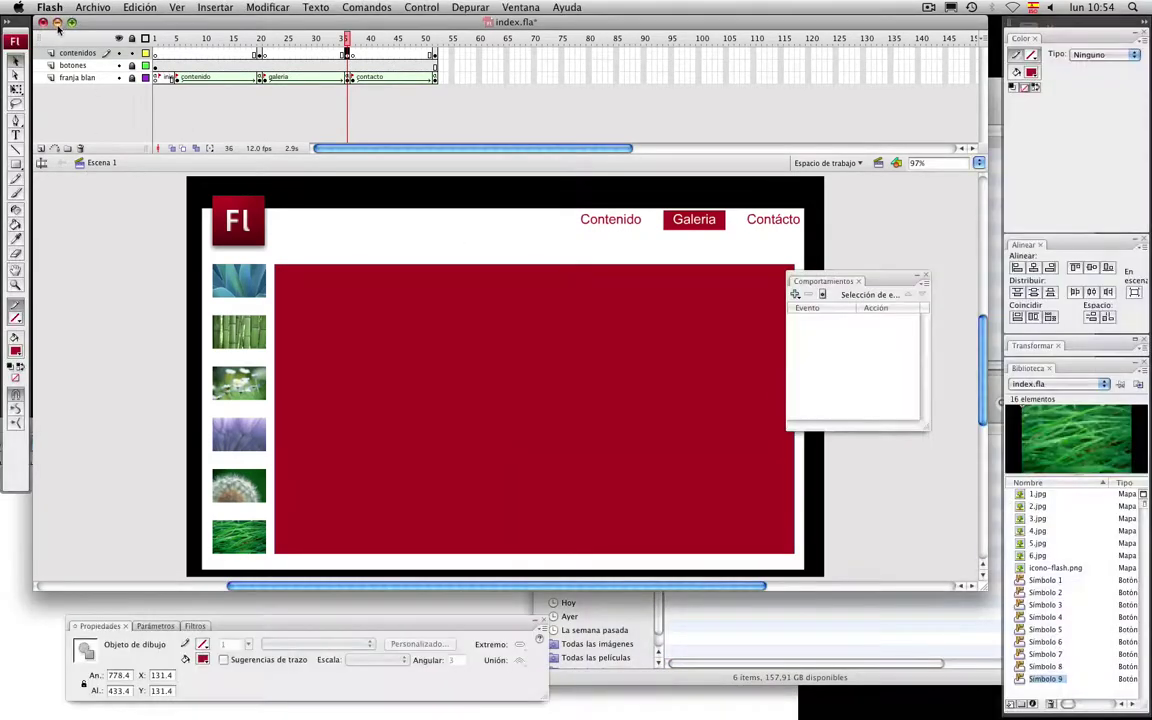
{"action": "left_click", "coordinate": [57, 21]}
{"action": "left_click", "coordinate": [409, 308]}
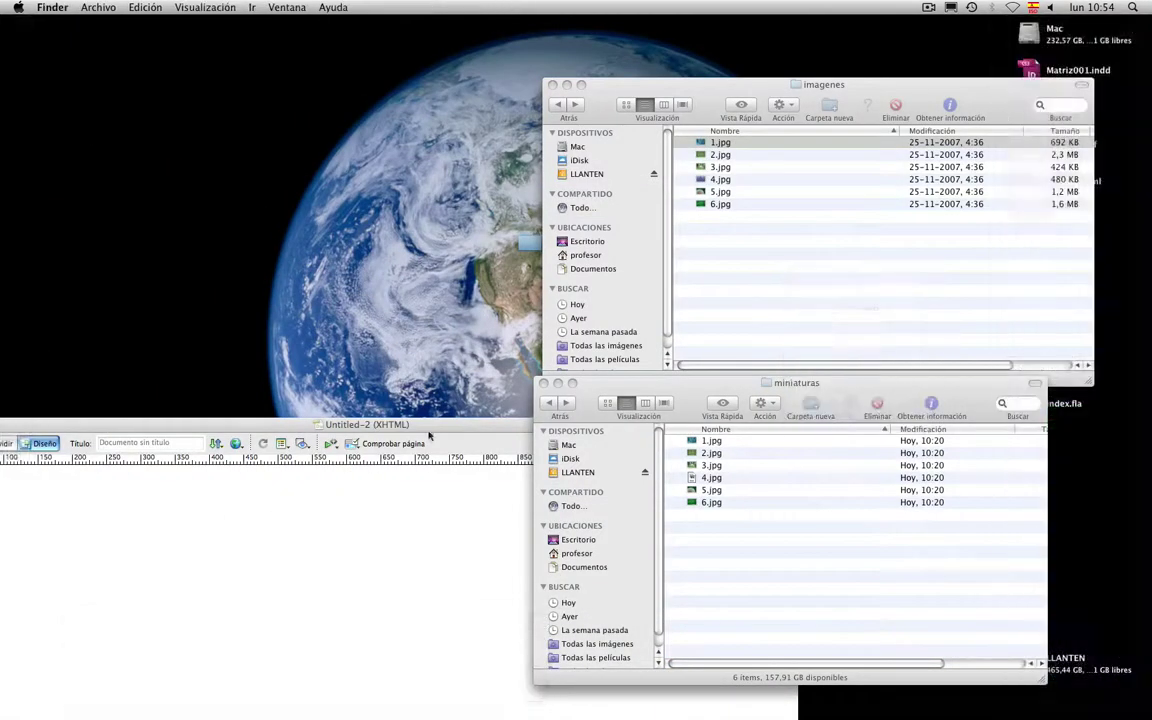
{"action": "left_click", "coordinate": [355, 428]}
{"action": "left_click", "coordinate": [75, 380]}
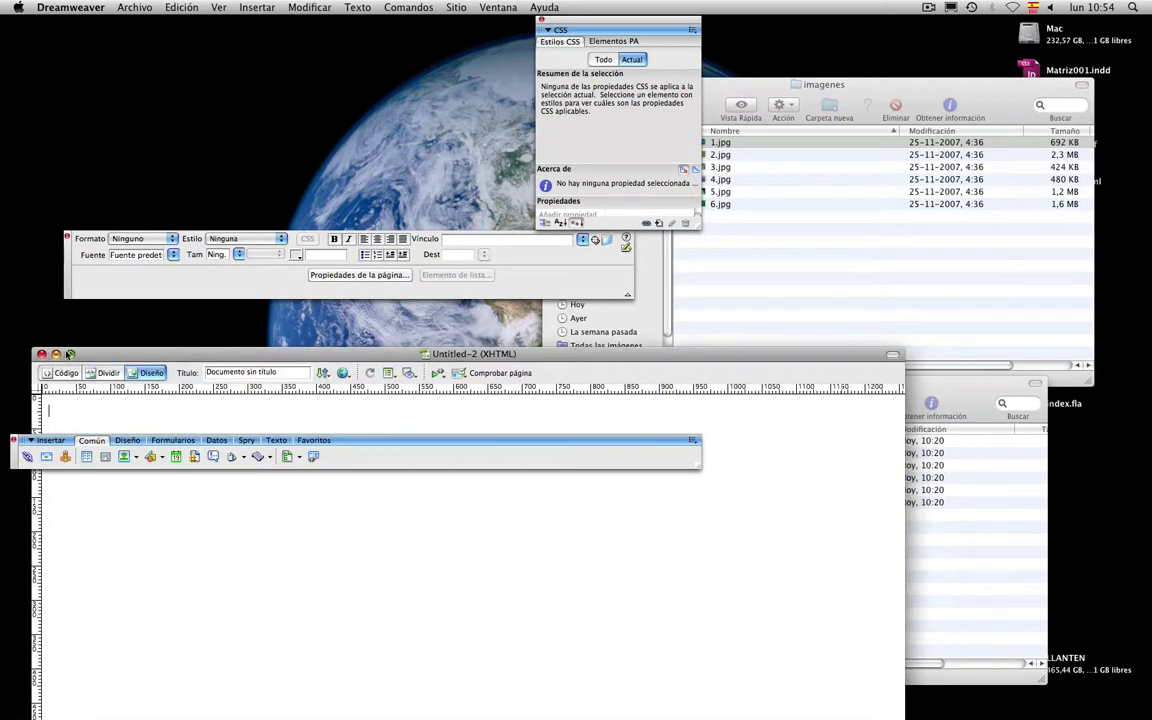
{"action": "left_click", "coordinate": [56, 355]}
Show the imagenes folder as icons, move its window clear of miniaturas, and turn on item information to display the image dimensions
{"action": "left_click", "coordinate": [745, 231]}
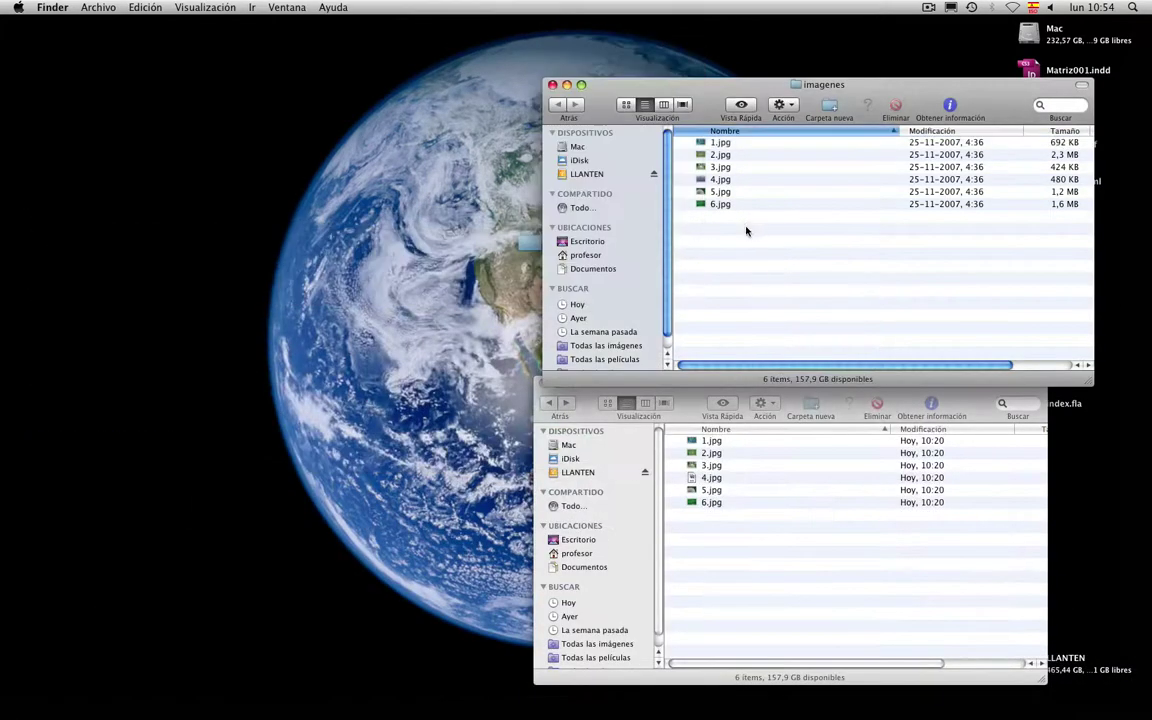
{"action": "left_click", "coordinate": [625, 105]}
{"action": "left_click_drag", "start_coordinate": [786, 89], "coordinate": [492, 91]}
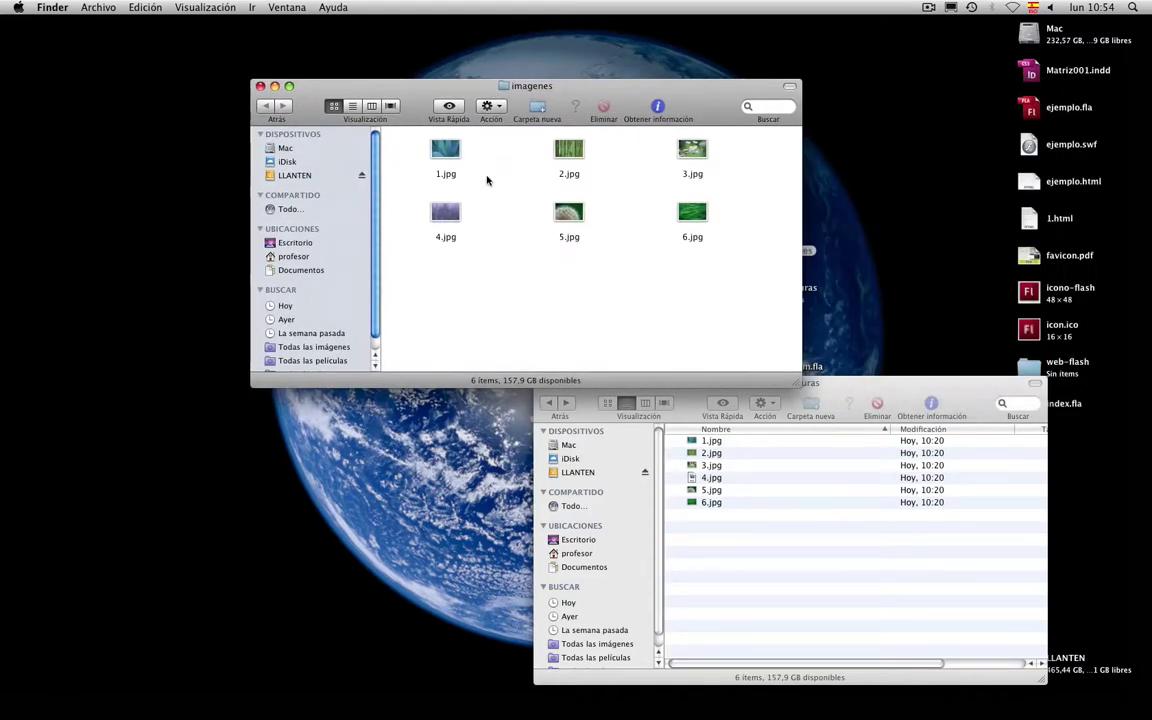
{"action": "key", "text": "super+j"}
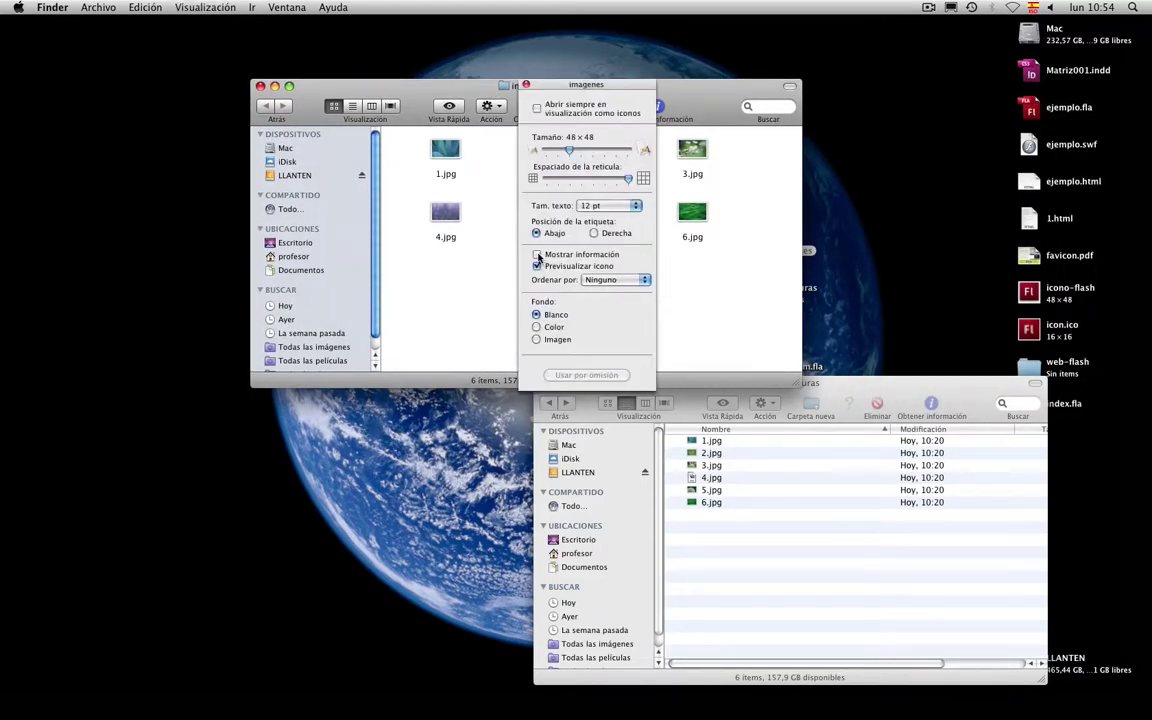
{"action": "left_click", "coordinate": [538, 255]}
{"action": "left_click", "coordinate": [523, 88]}
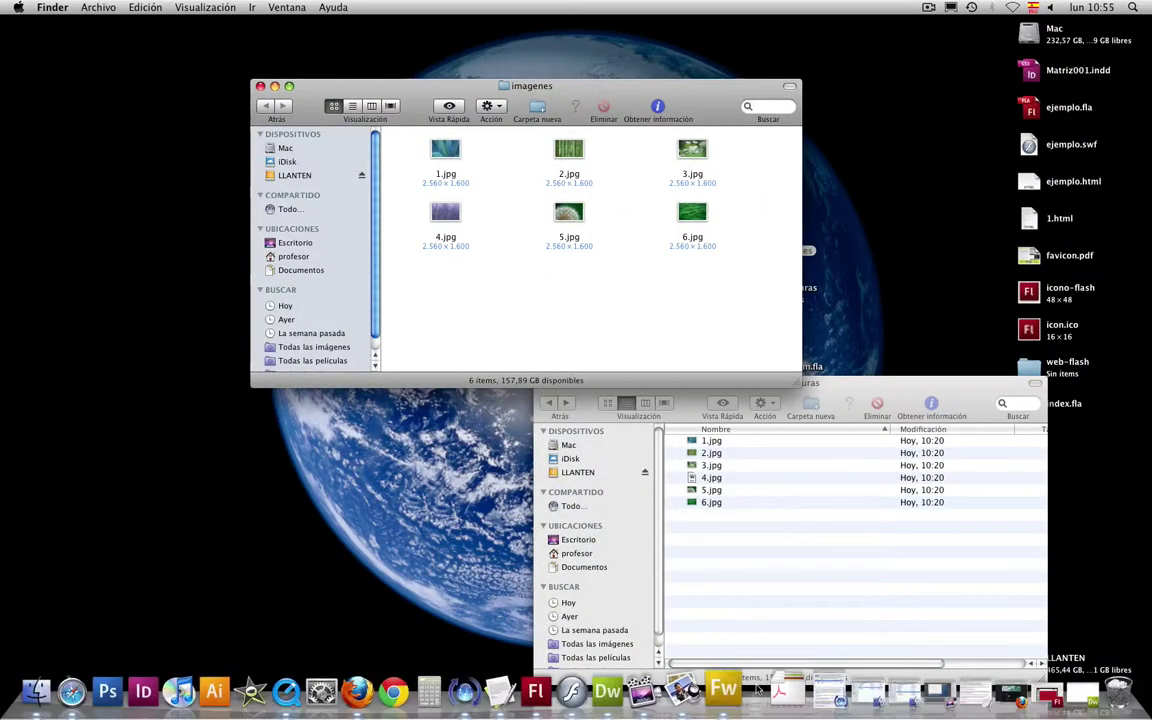
Switch to Fireworks and start a batch process that includes all six images, 1.jpg to 6.jpg, from the imagenes folder
{"action": "left_click", "coordinate": [738, 694]}
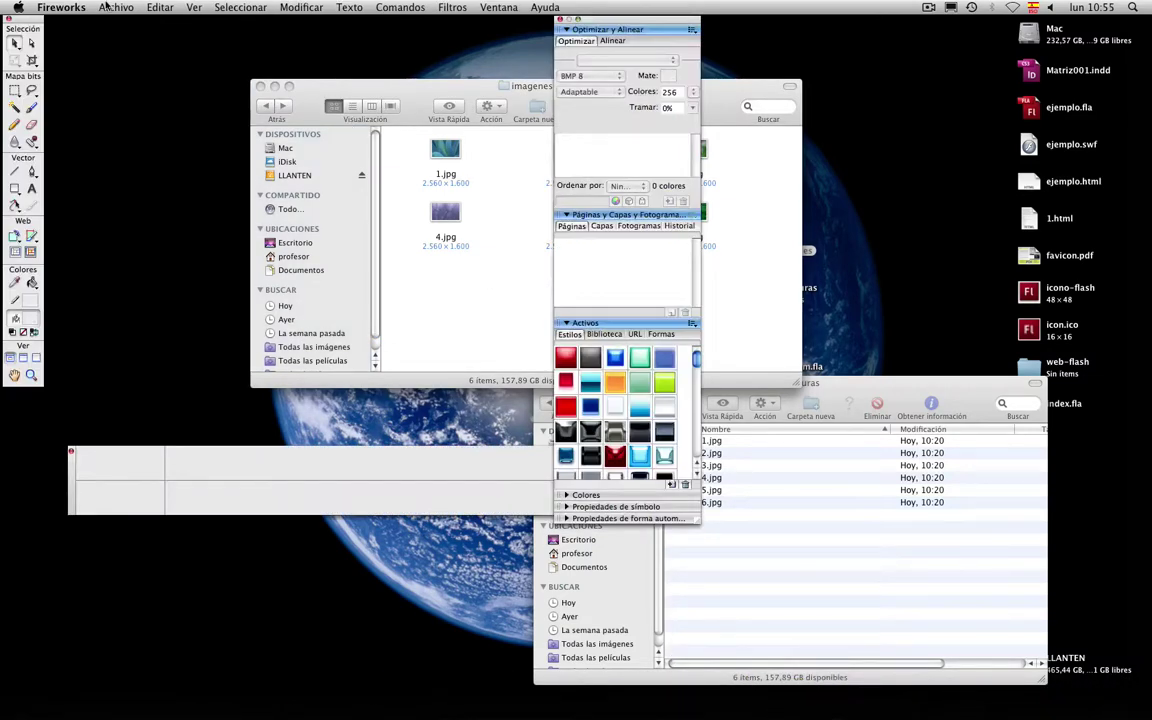
{"action": "left_click", "coordinate": [107, 7]}
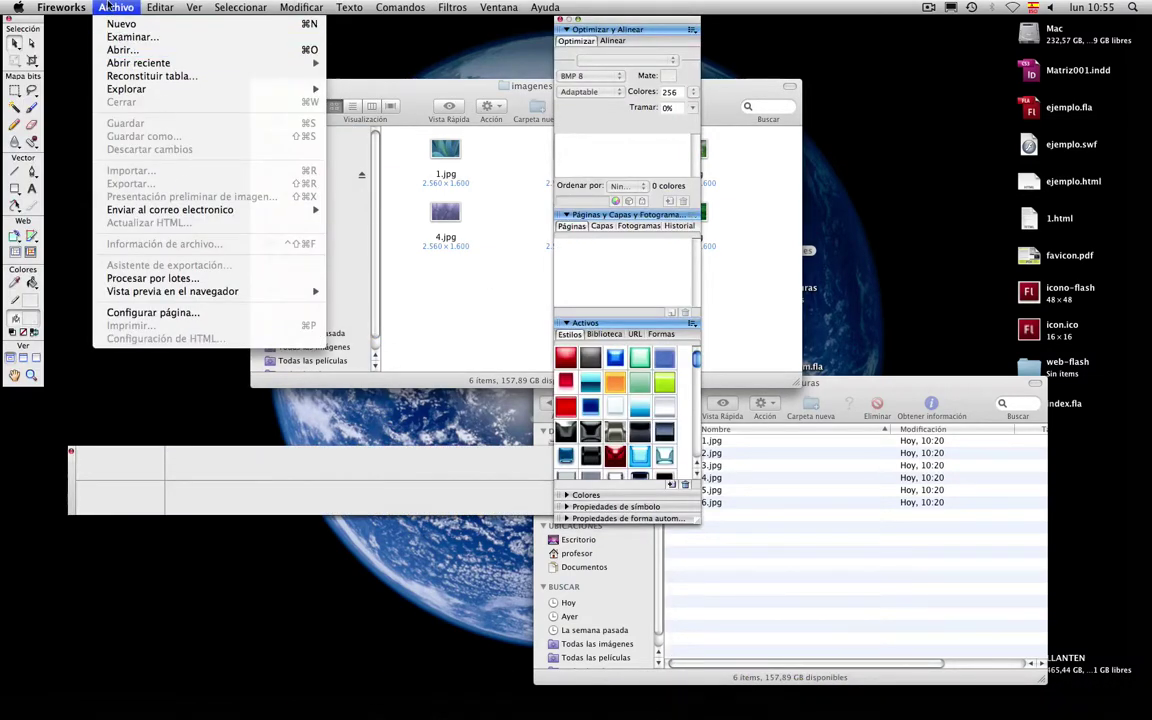
{"action": "left_click", "coordinate": [152, 278]}
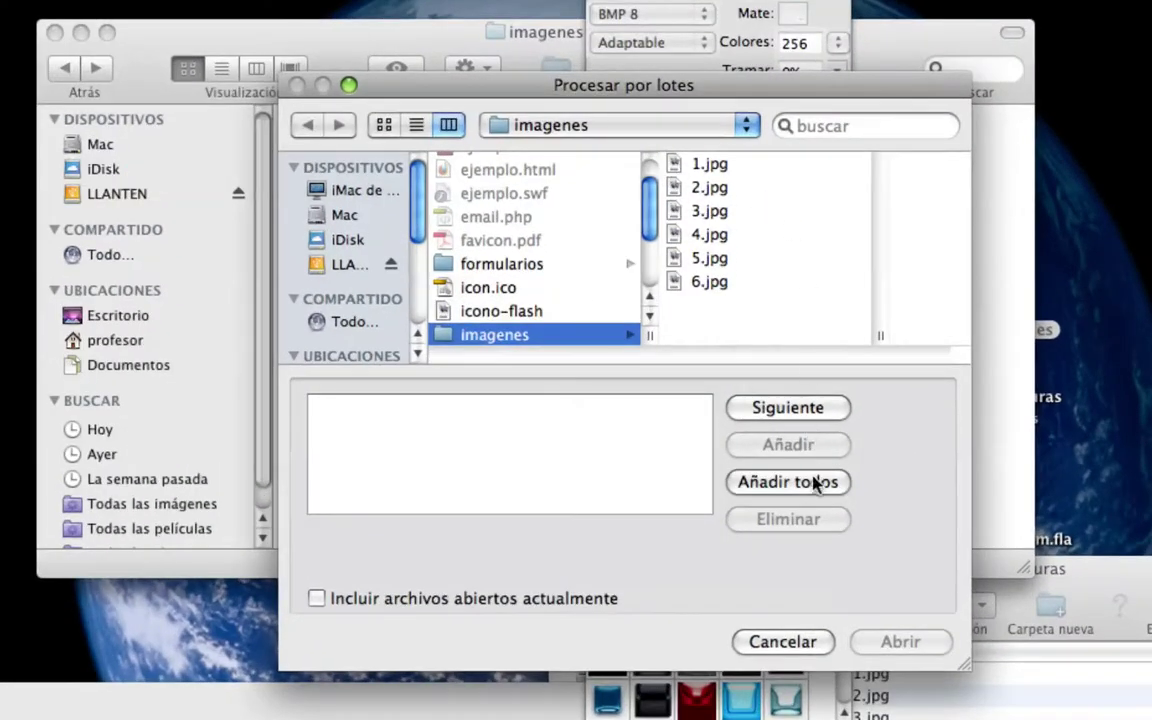
{"action": "left_click", "coordinate": [815, 484]}
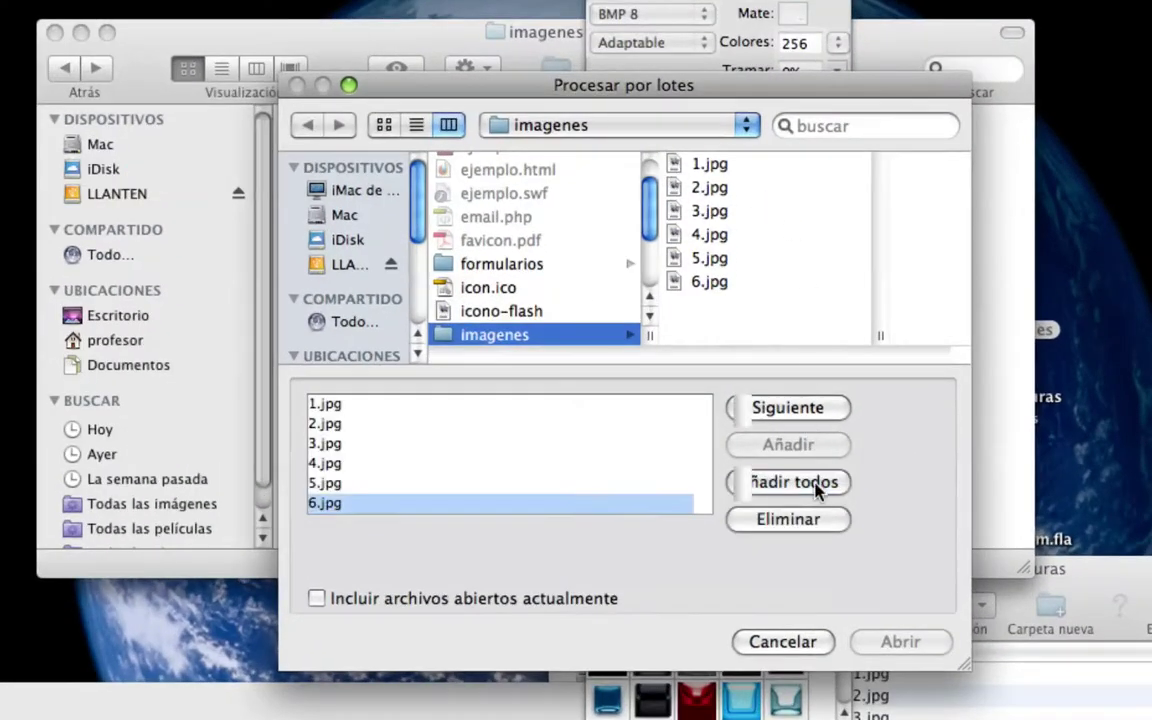
{"action": "left_click", "coordinate": [795, 408]}
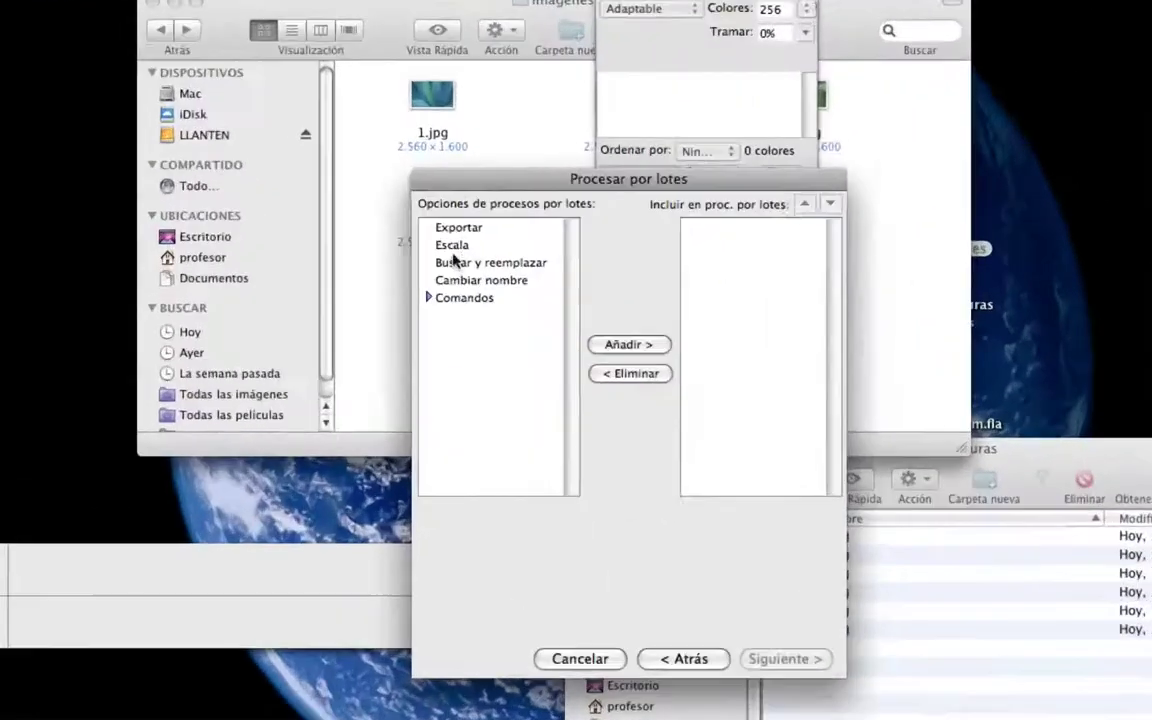
Add the Escala process to the batch, scaling the images to size with variable width and a height of 433 pixels
{"action": "left_click", "coordinate": [459, 248]}
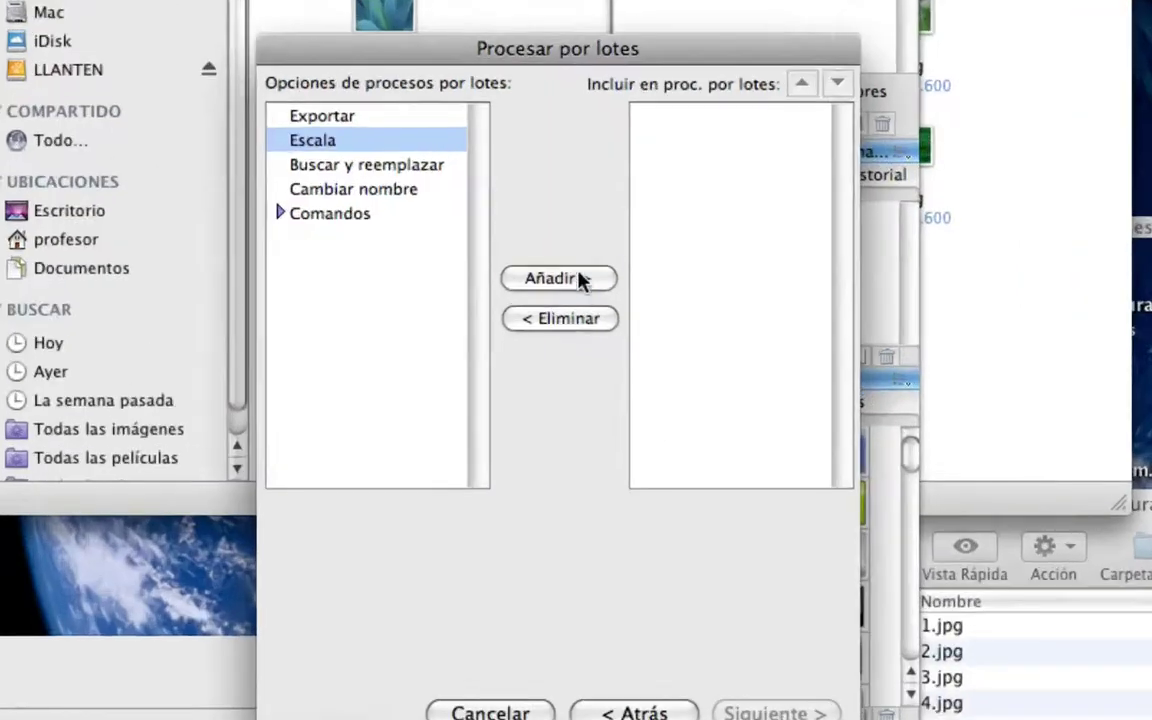
{"action": "left_click", "coordinate": [575, 282]}
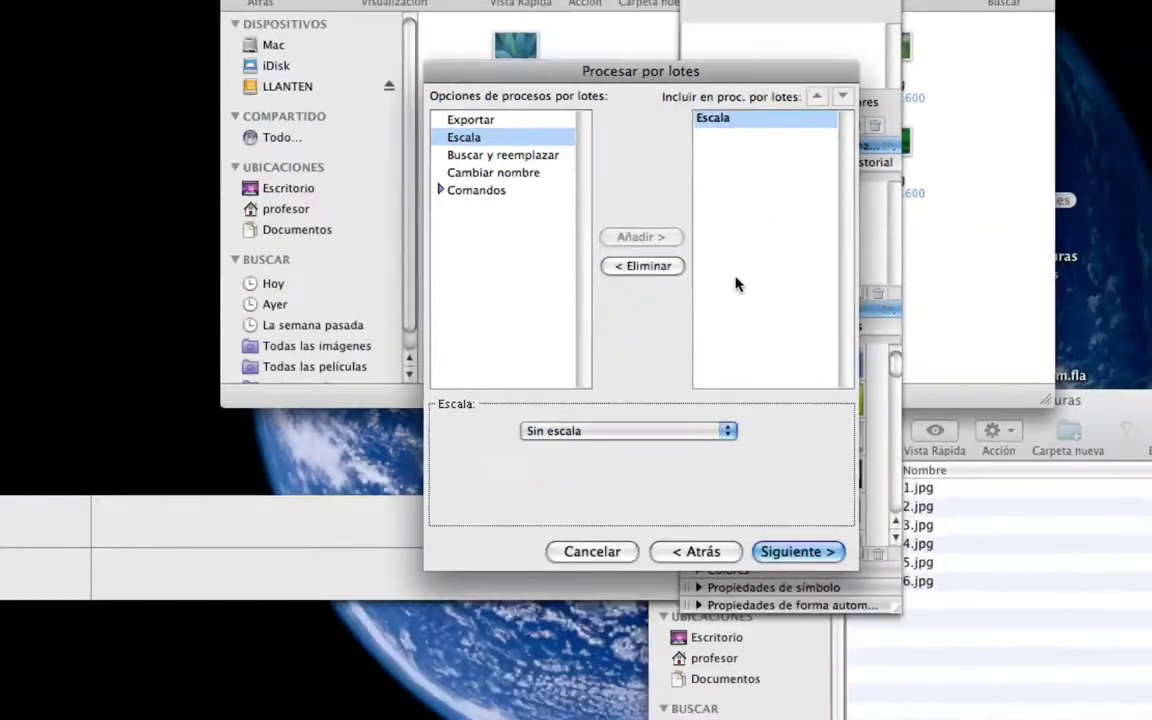
{"action": "left_click", "coordinate": [728, 431]}
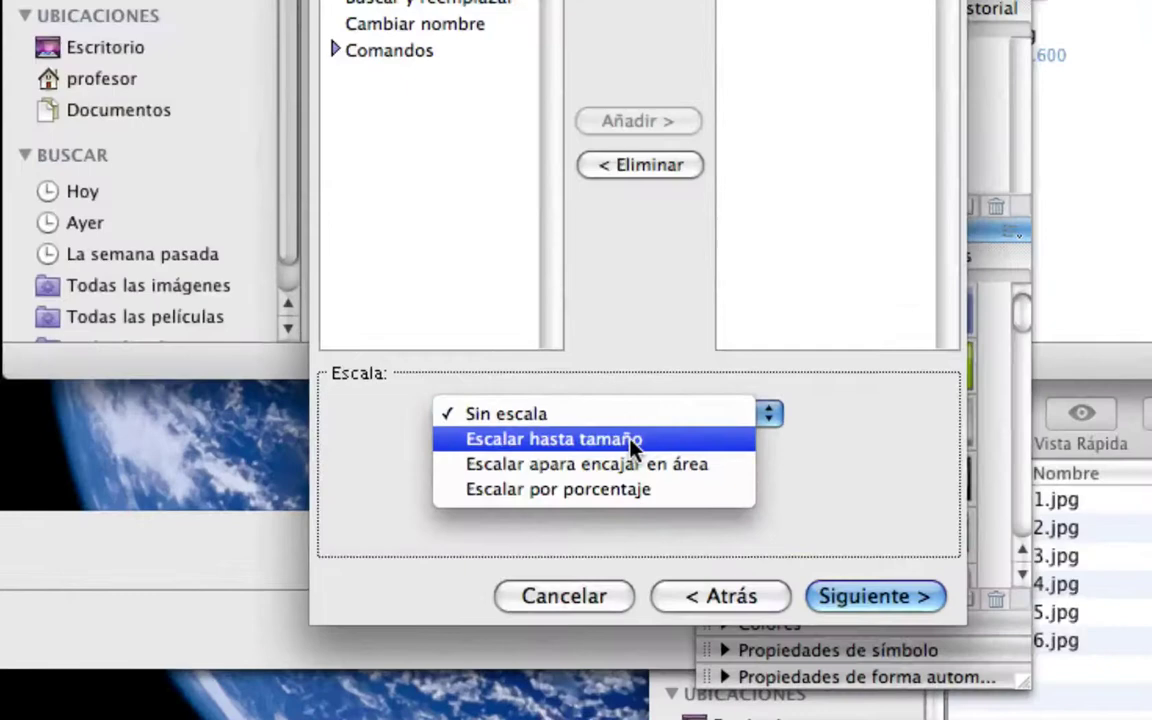
{"action": "left_click", "coordinate": [633, 440]}
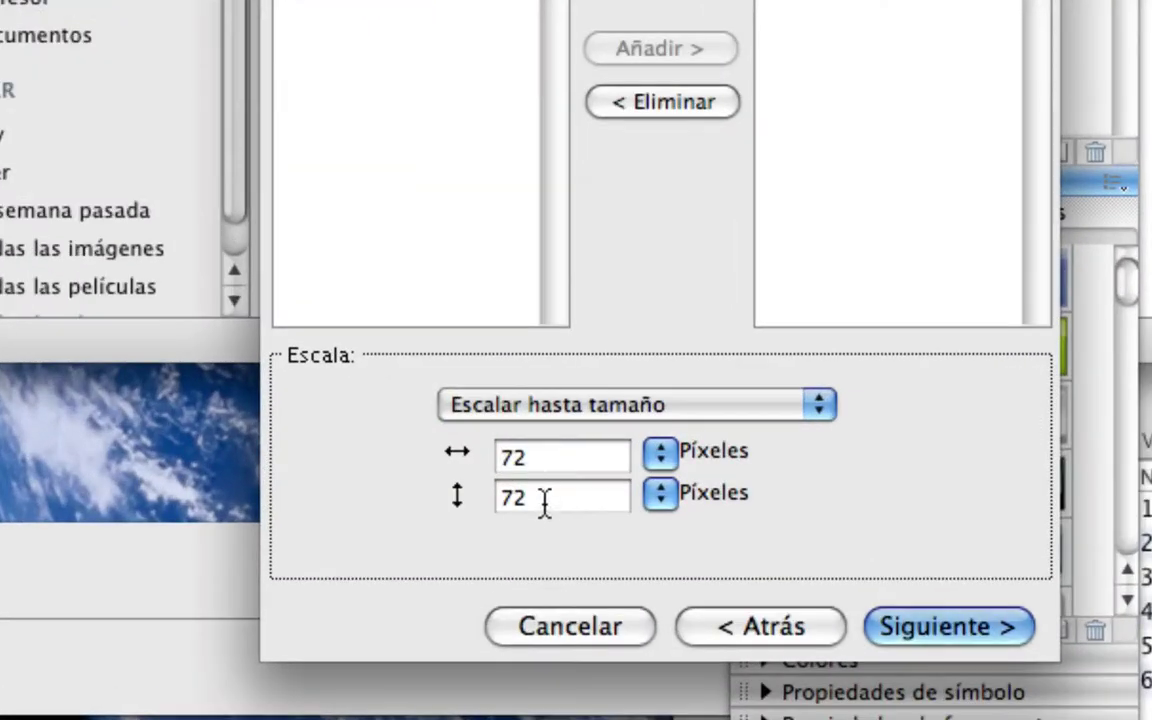
{"action": "left_click", "coordinate": [544, 500]}
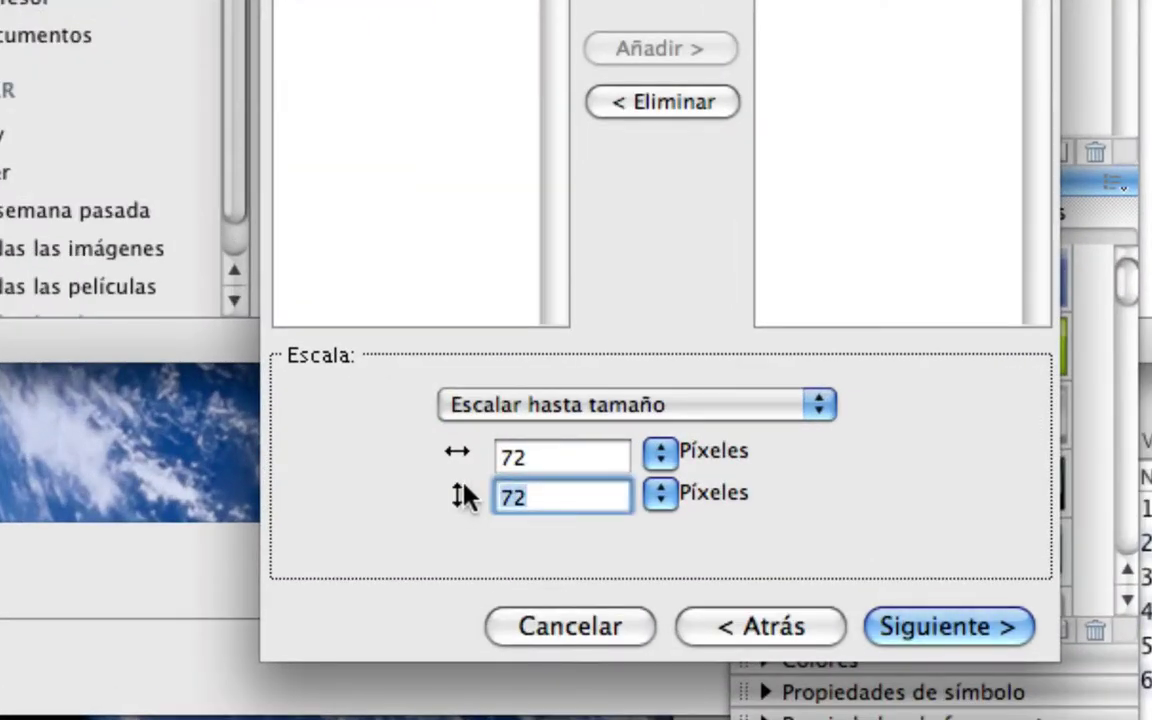
{"action": "type", "text": "433"}
{"action": "left_click", "coordinate": [620, 458]}
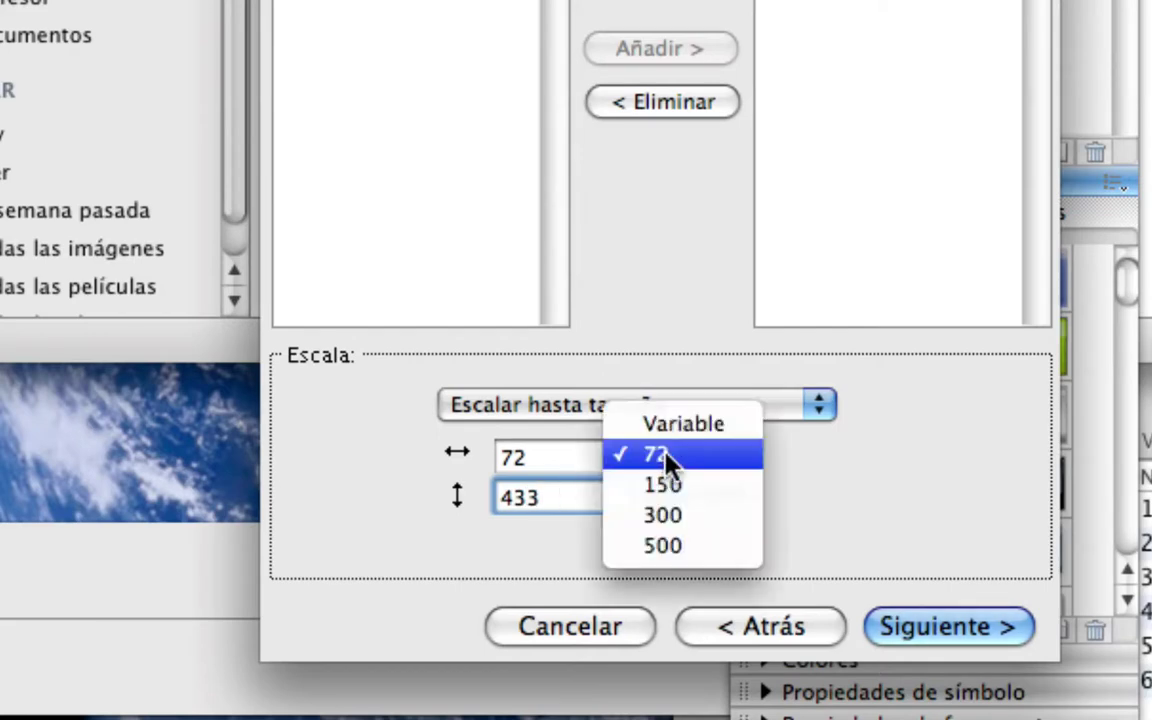
{"action": "left_click", "coordinate": [645, 422]}
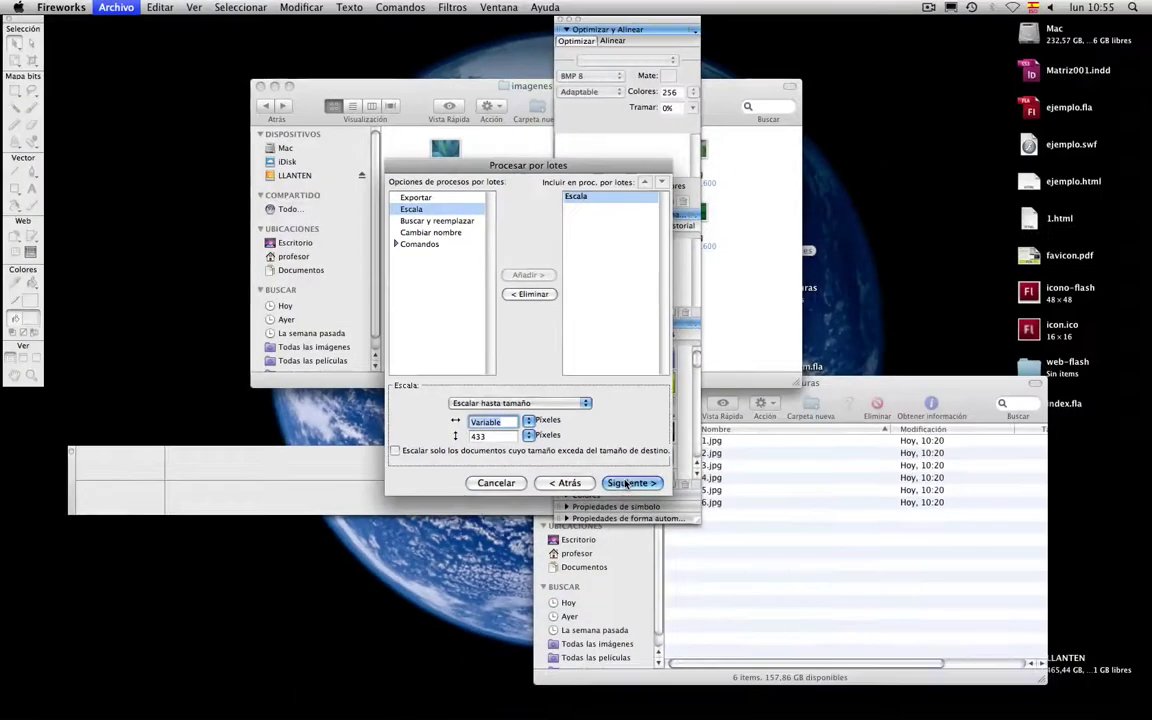
Save the batch output in the originals' location with backup copies that overwrite existing ones, and run the batch
{"action": "left_click", "coordinate": [655, 509]}
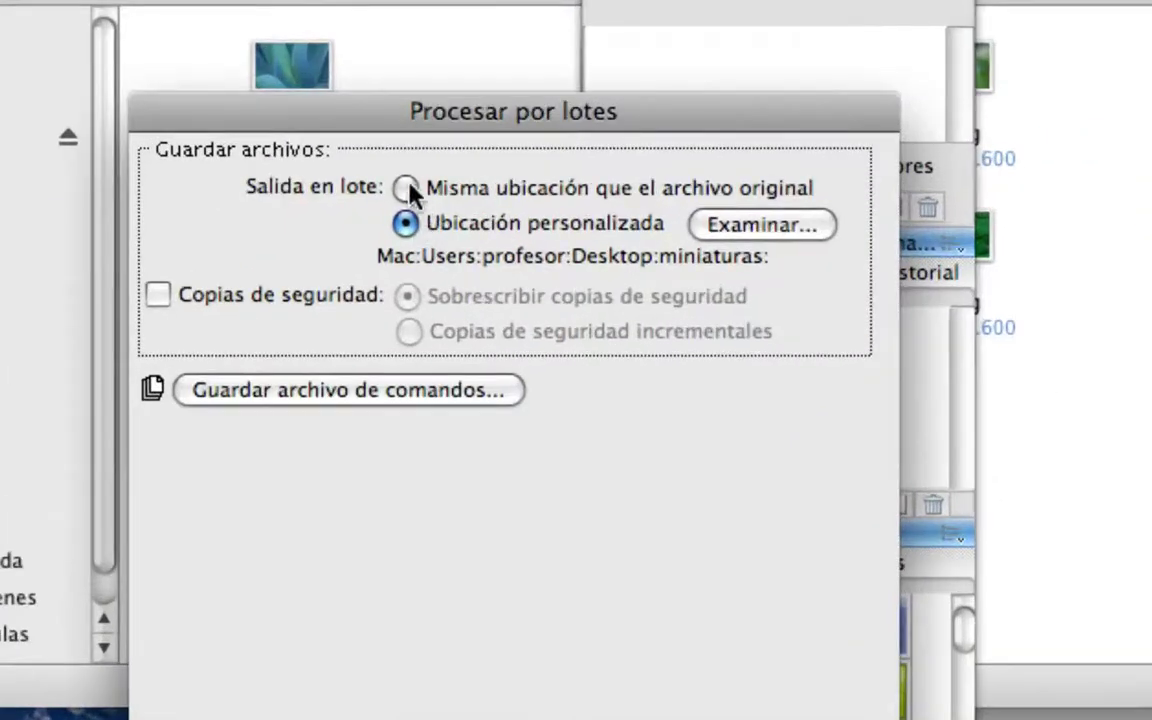
{"action": "left_click", "coordinate": [412, 192]}
{"action": "left_click", "coordinate": [194, 285]}
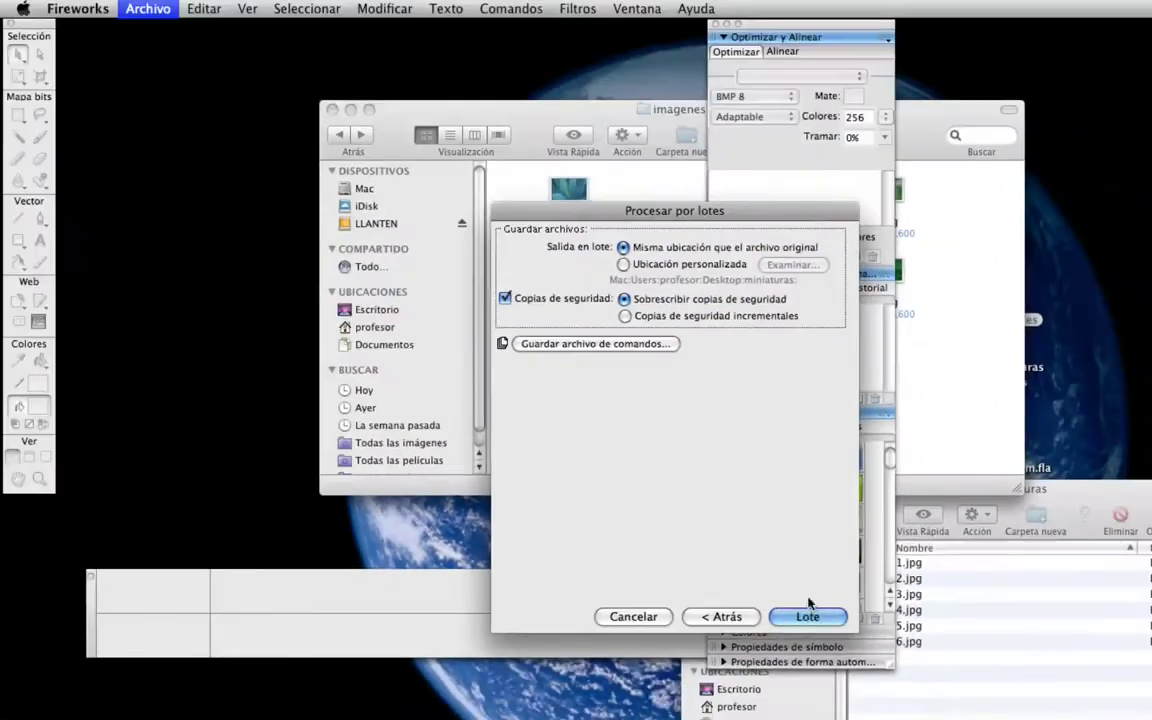
{"action": "left_click", "coordinate": [810, 616]}
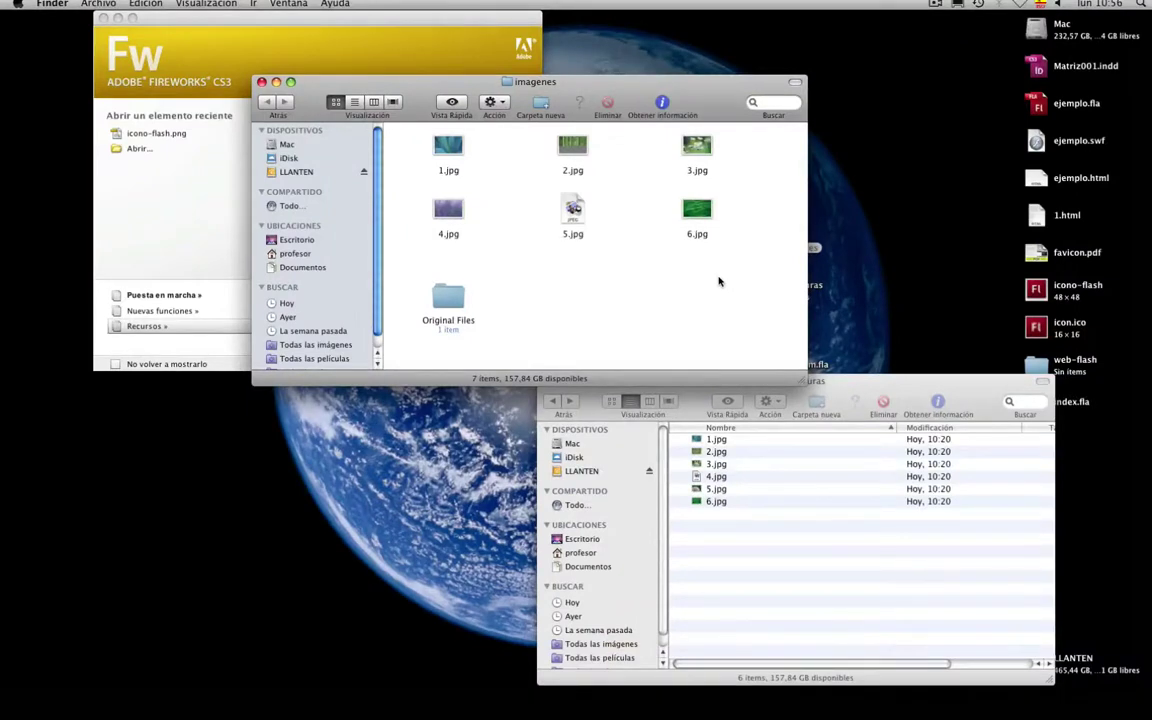
Turn on item information for the imagenes folder and move its Original Files backup folder to the trash
{"action": "key", "text": "super+j"}
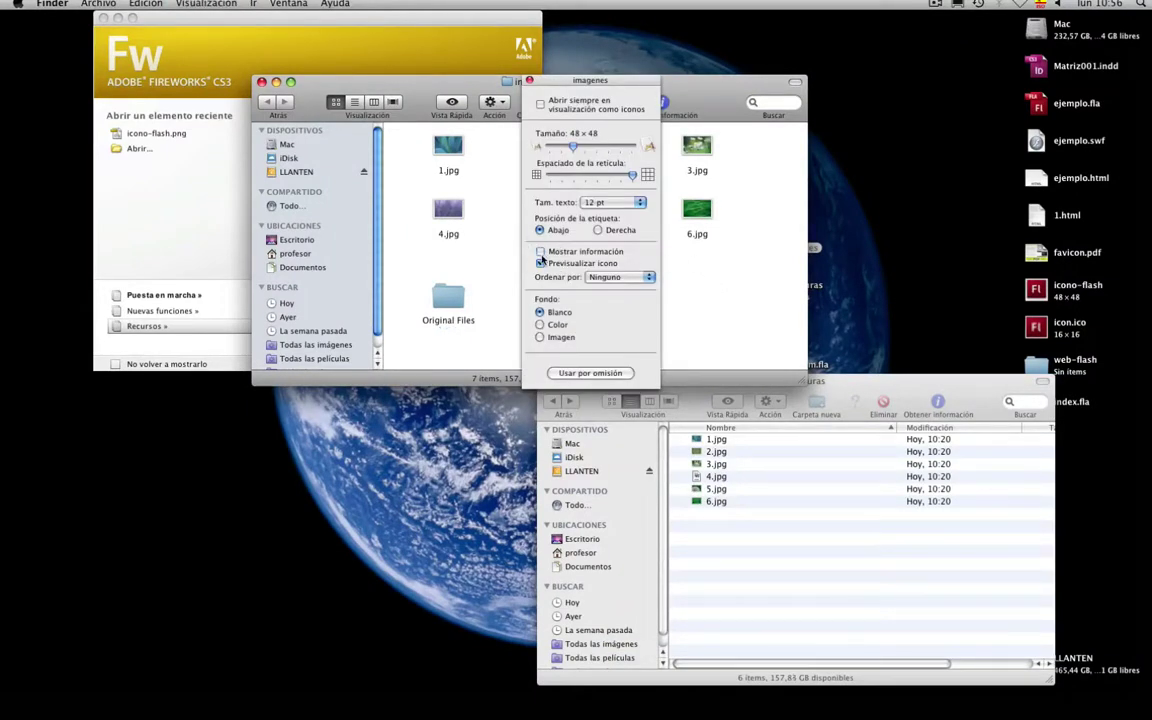
{"action": "left_click", "coordinate": [541, 252]}
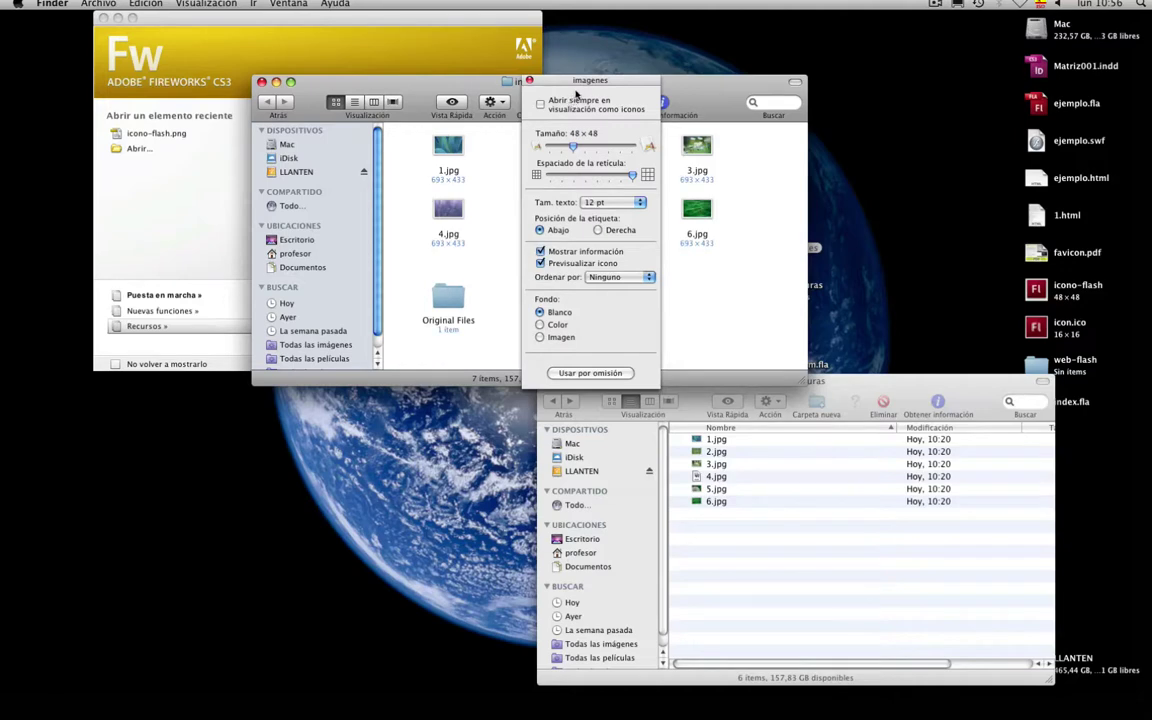
{"action": "key", "text": "super+j"}
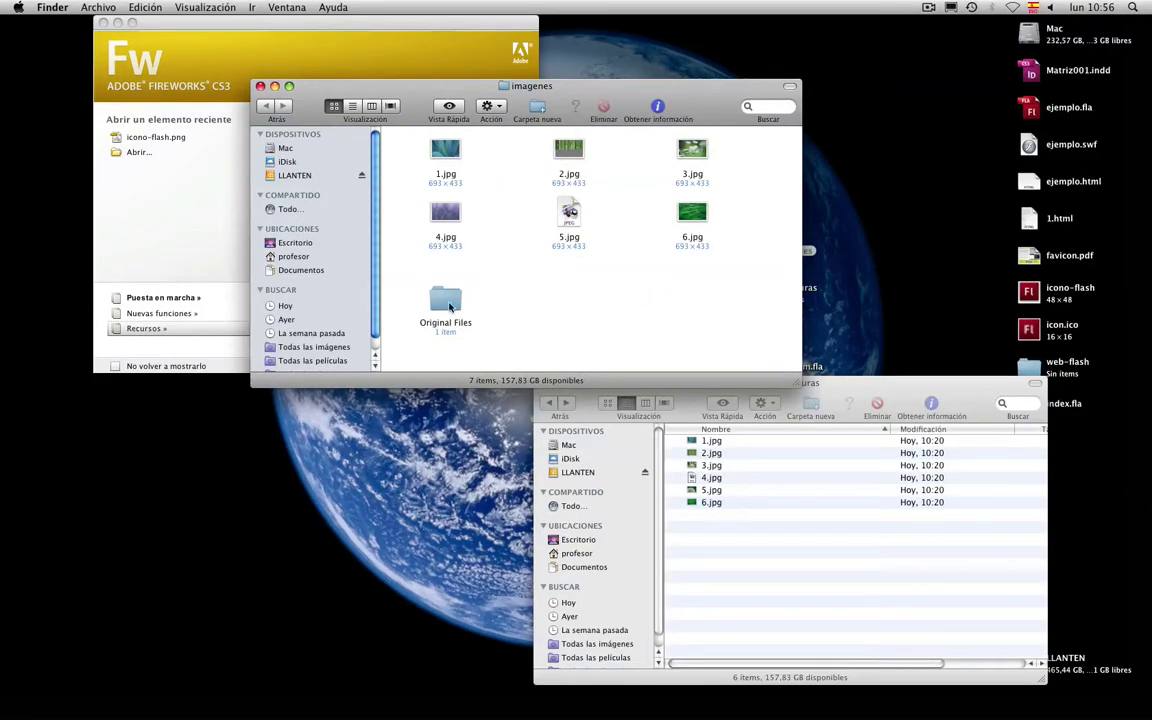
{"action": "left_click_drag", "start_coordinate": [449, 309], "coordinate": [1070, 331]}
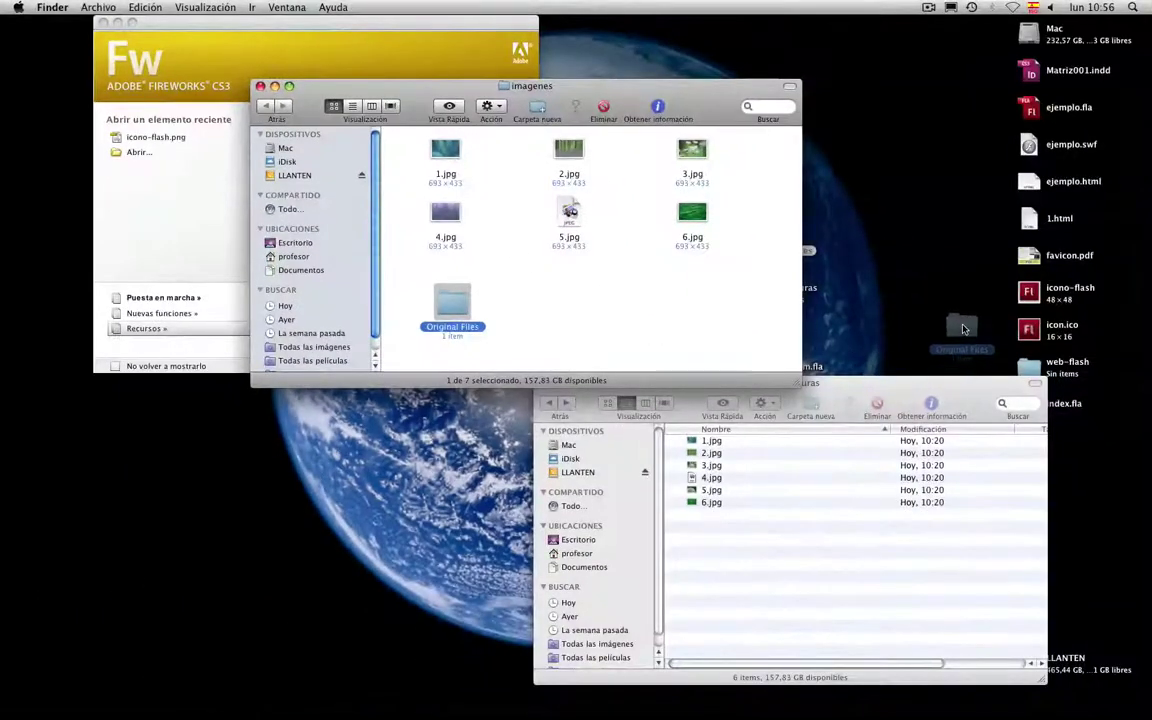
{"action": "left_click_drag", "start_coordinate": [963, 328], "coordinate": [1110, 694]}
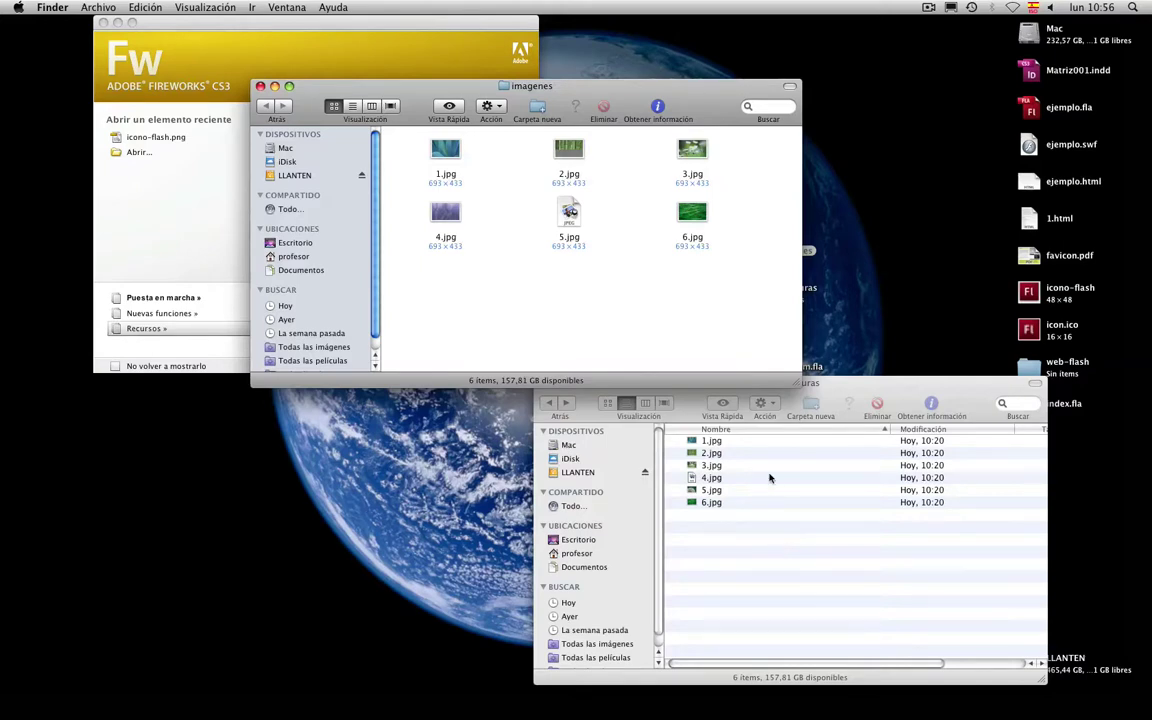
Return to index.fla in Flash and set the dark red rectangle's width to 693 px
{"action": "left_click", "coordinate": [758, 577]}
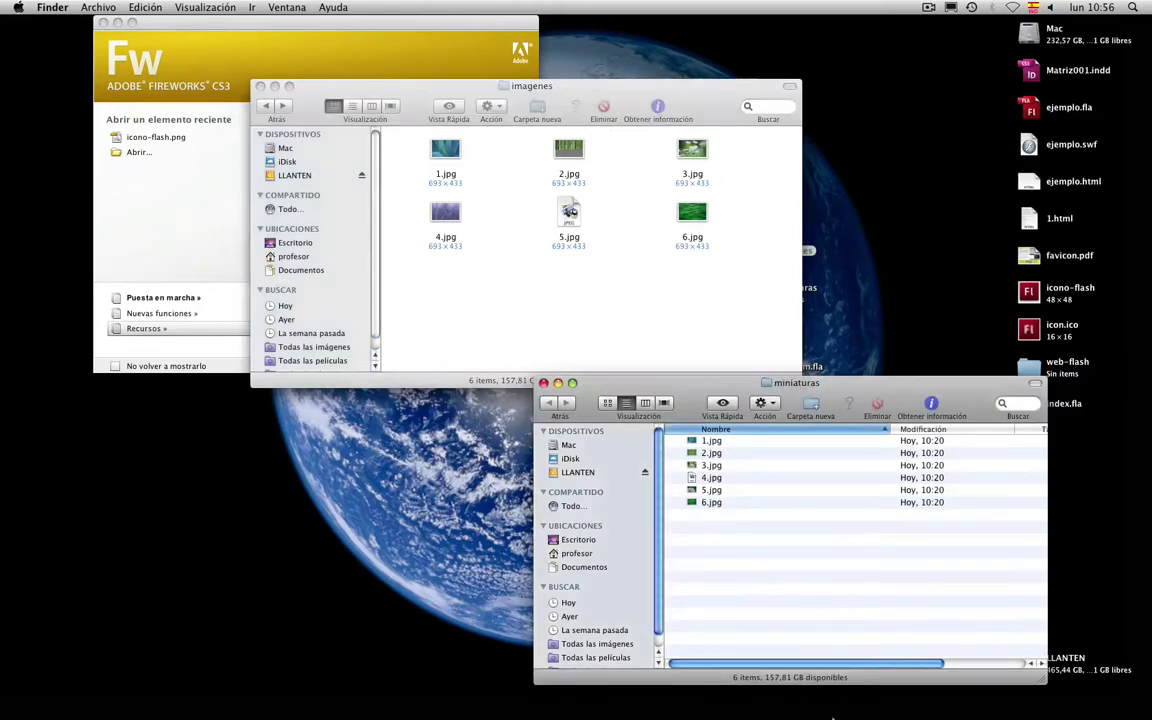
{"action": "mouse_move", "coordinate": [770, 705]}
{"action": "left_click", "coordinate": [548, 695]}
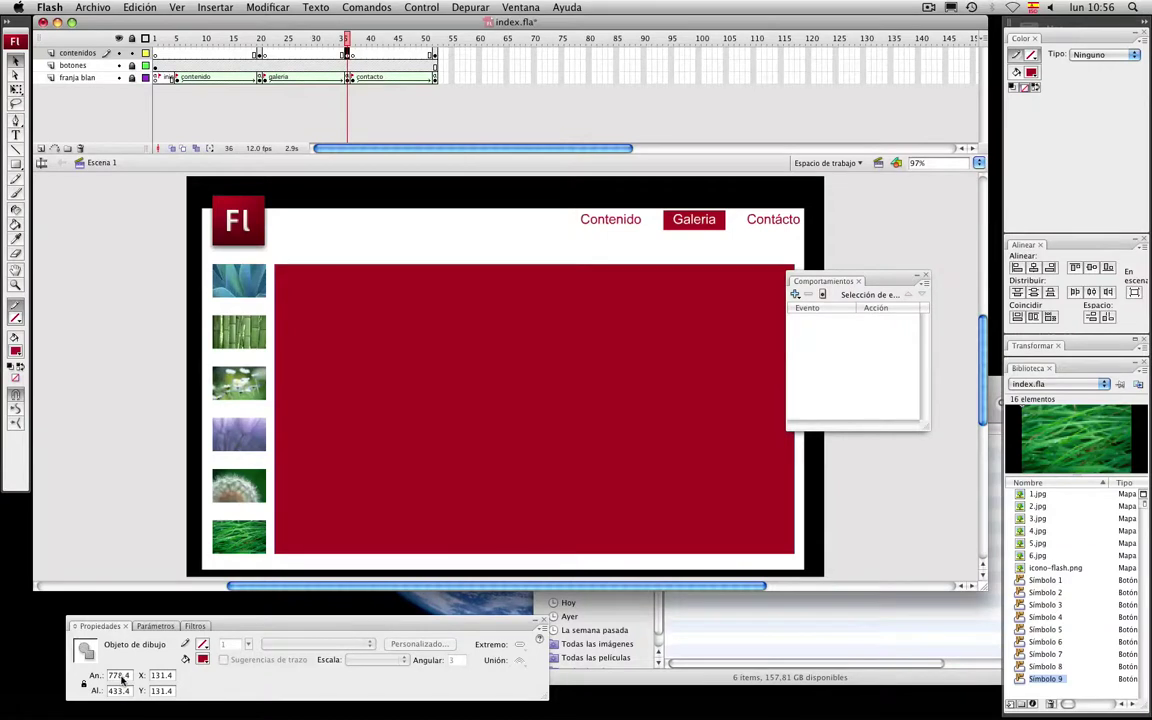
{"action": "left_click", "coordinate": [121, 677]}
{"action": "left_click_drag", "start_coordinate": [124, 675], "coordinate": [100, 675]}
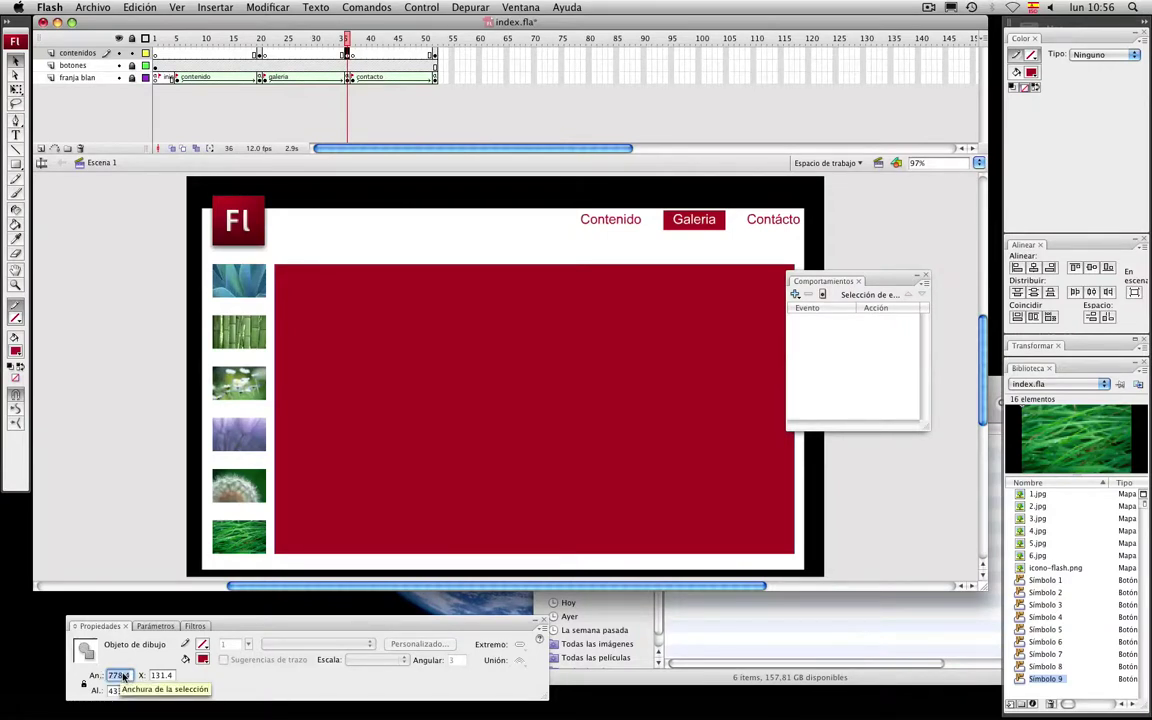
{"action": "type", "text": "6"}
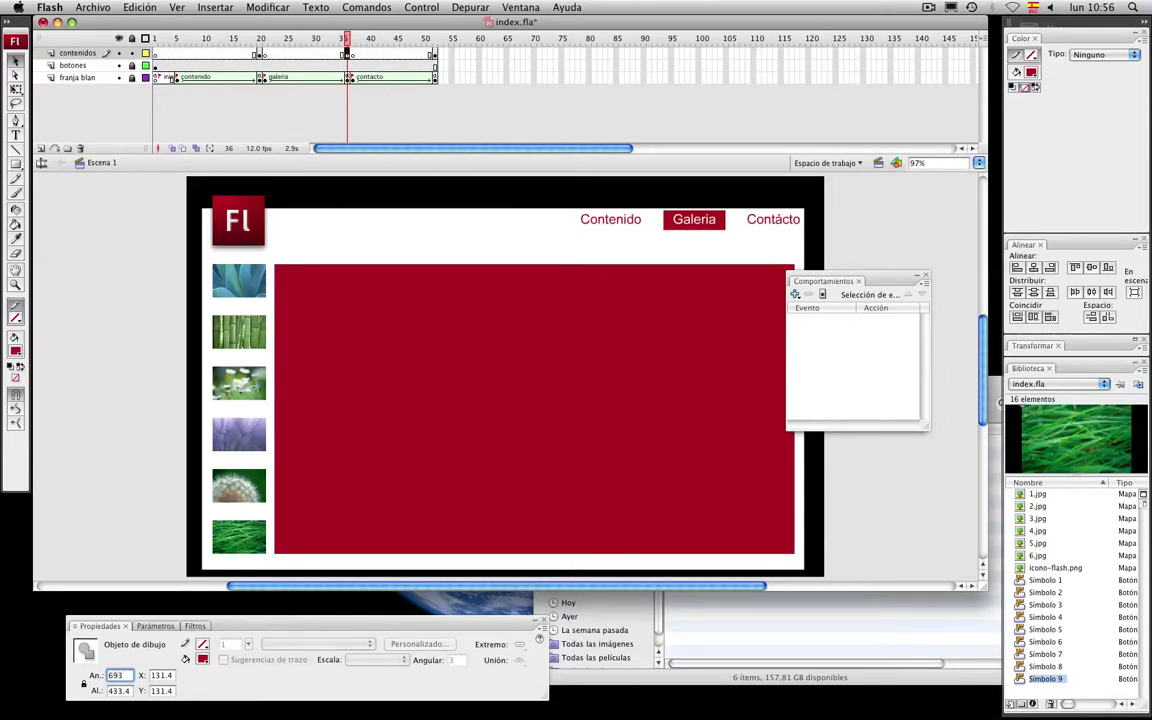
{"action": "type", "text": "93"}
{"action": "key", "text": "Return"}
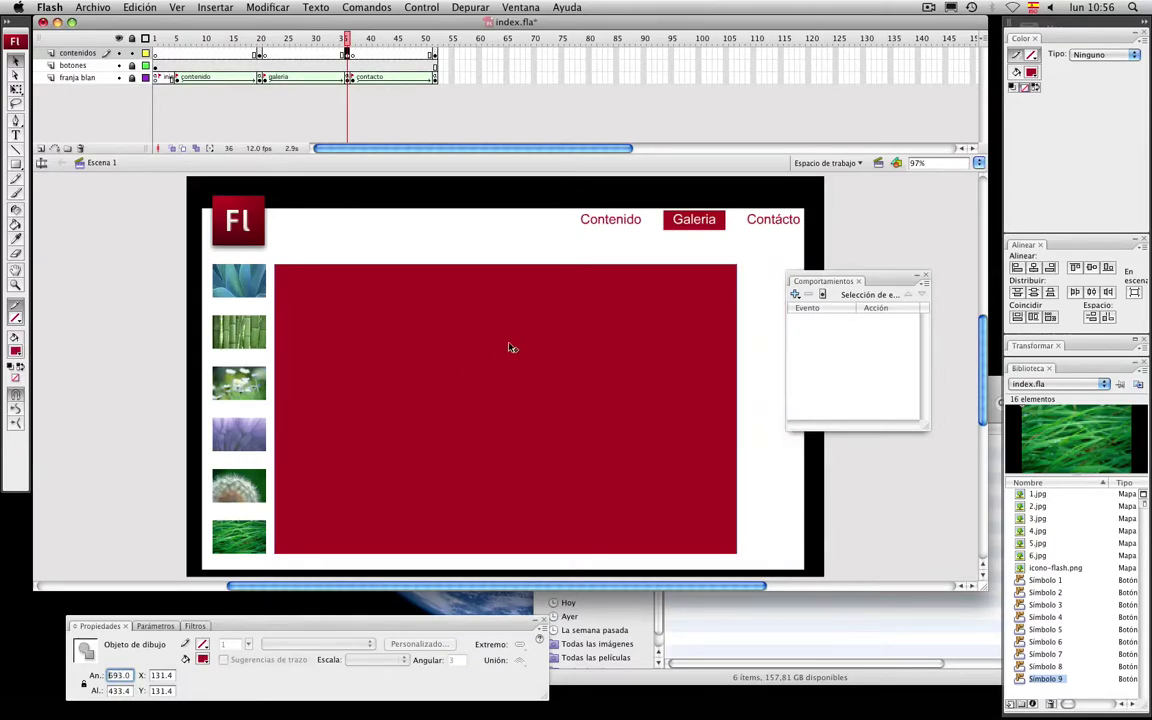
Shift the red rectangle horizontally away from the thumbnails to about X 172.5, and close the Comportamientos panel
{"action": "left_click_drag", "start_coordinate": [510, 347], "coordinate": [553, 348]}
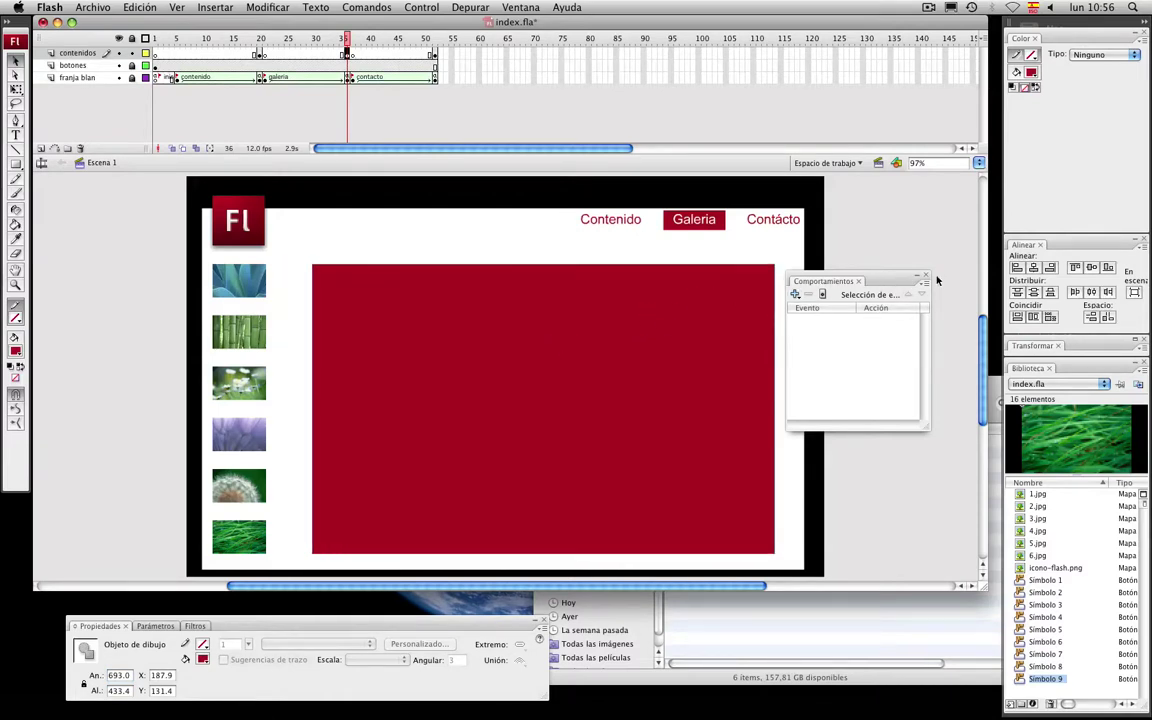
{"action": "left_click", "coordinate": [858, 281]}
{"action": "left_click", "coordinate": [903, 281]}
{"action": "left_click", "coordinate": [599, 319]}
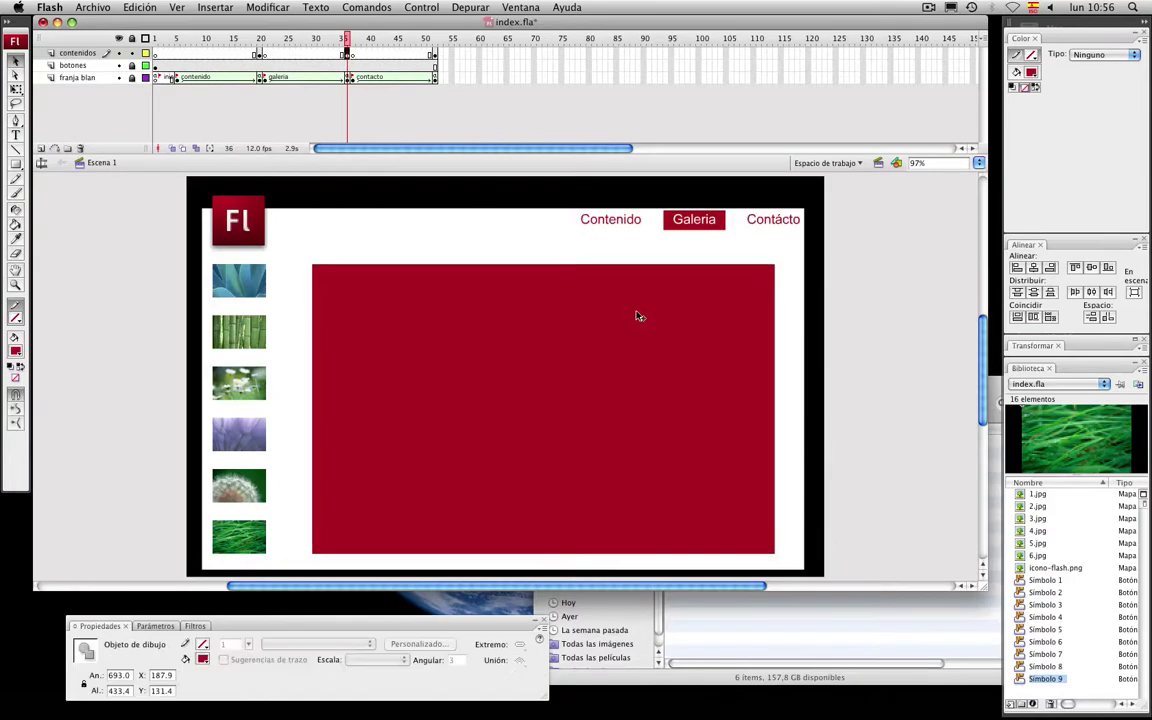
{"action": "left_click_drag", "start_coordinate": [638, 316], "coordinate": [625, 314]}
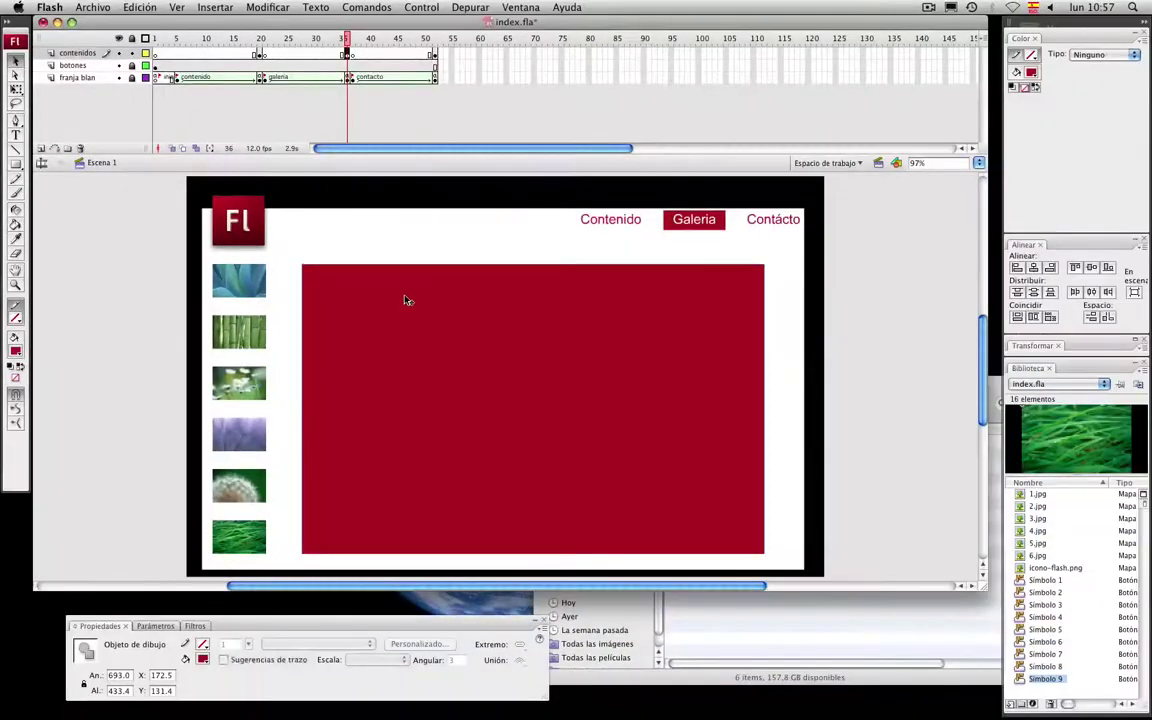
Convert the red rectangle into a movie clip symbol, keeping the default name and registration point
{"action": "right_click", "coordinate": [457, 317]}
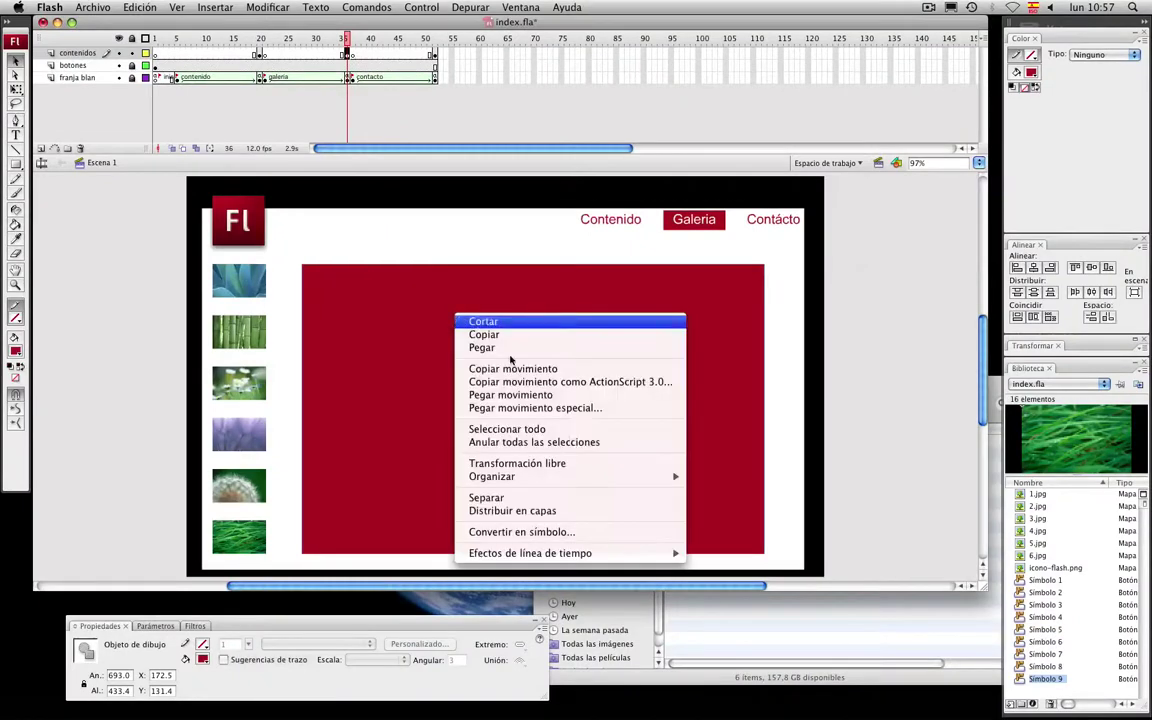
{"action": "left_click", "coordinate": [600, 532]}
{"action": "left_click", "coordinate": [458, 201]}
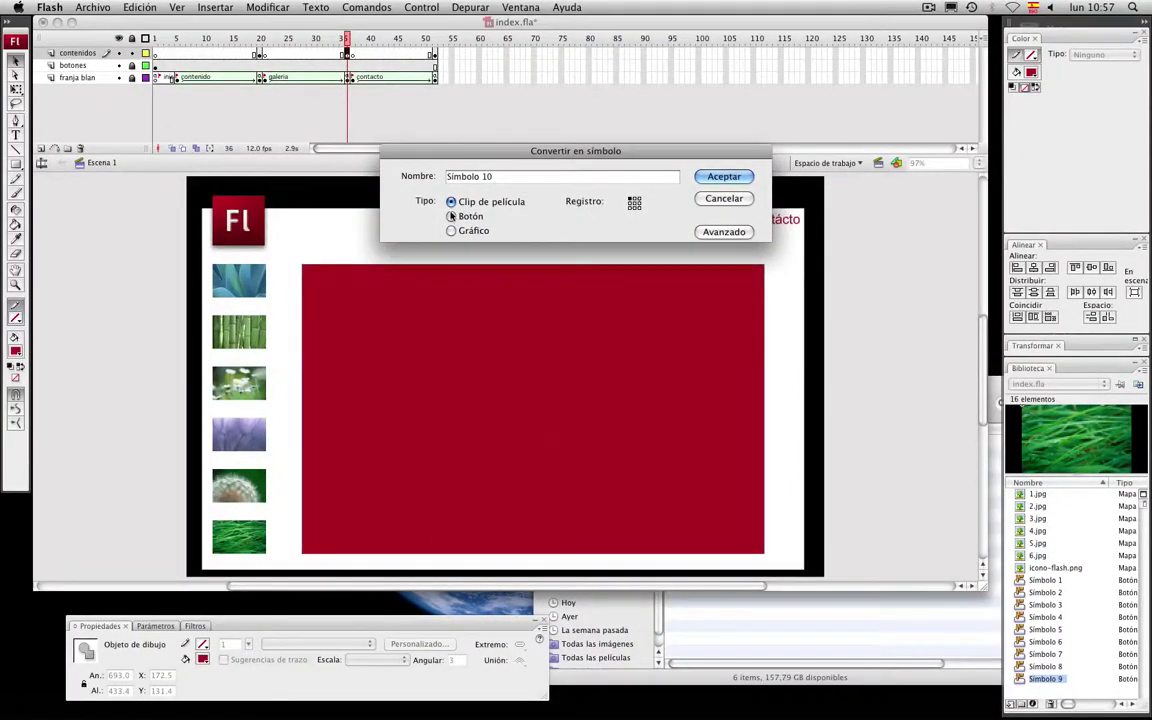
{"action": "left_click", "coordinate": [726, 177]}
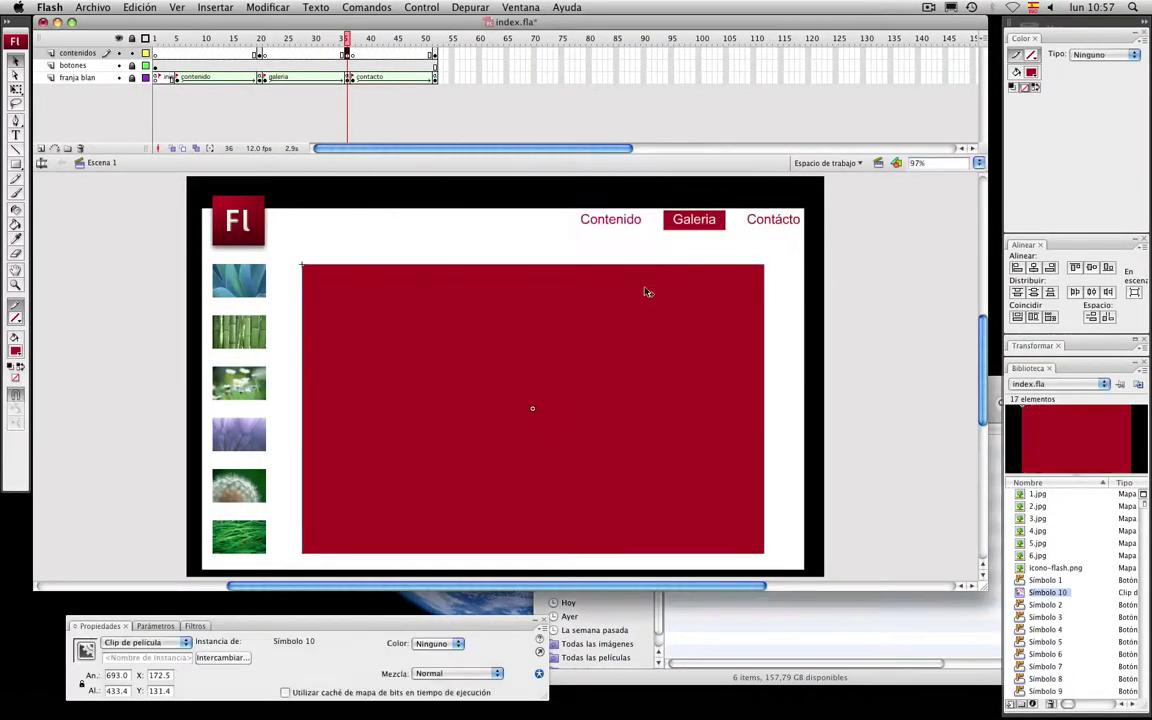
Cut the red rectangle out of the movie clip to leave it empty, and return to Escena 1
{"action": "double_click", "coordinate": [477, 327]}
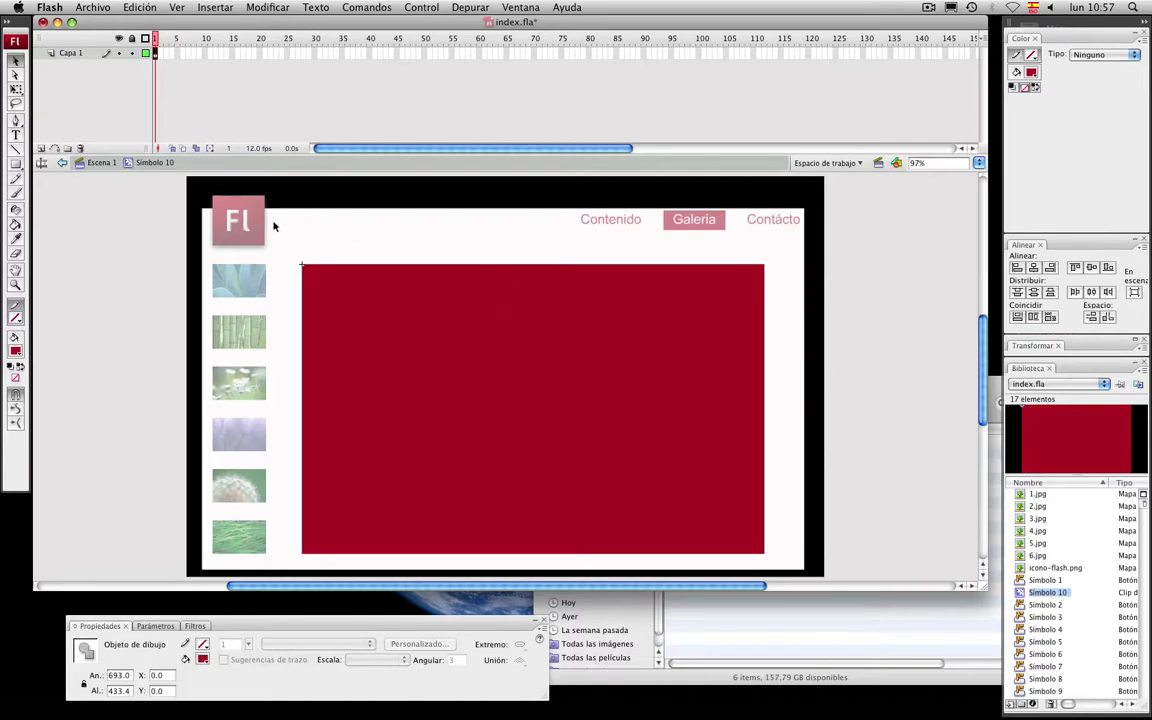
{"action": "key", "text": "super+x"}
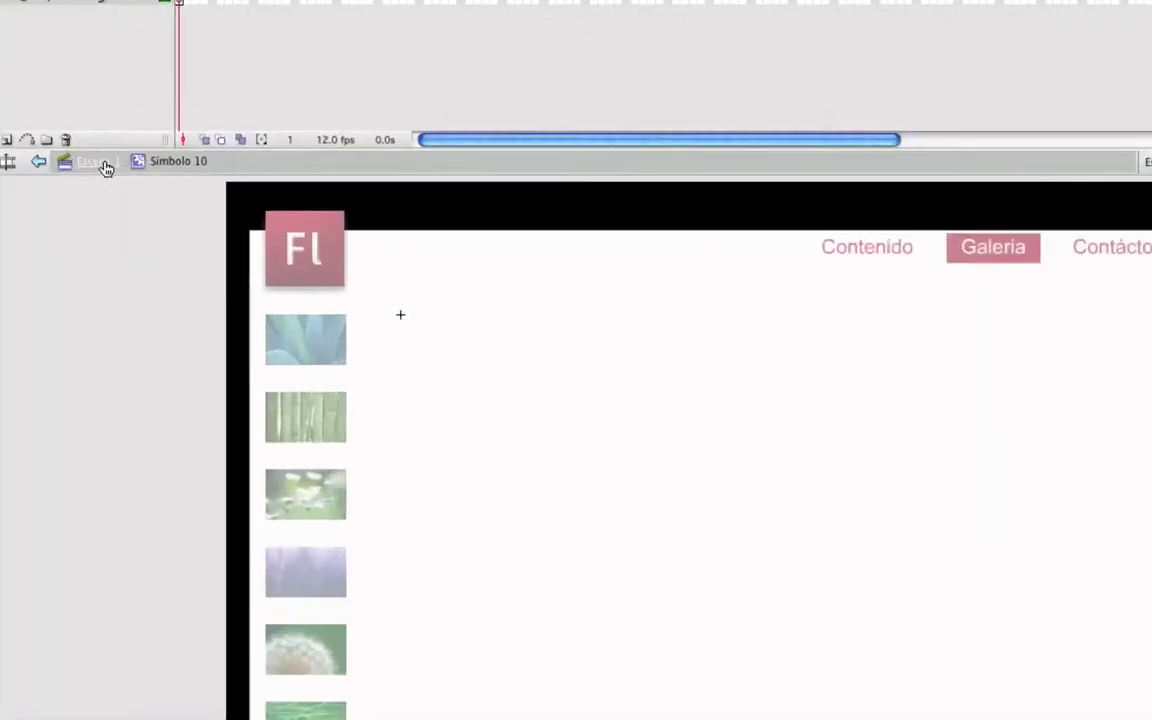
{"action": "left_click", "coordinate": [97, 161]}
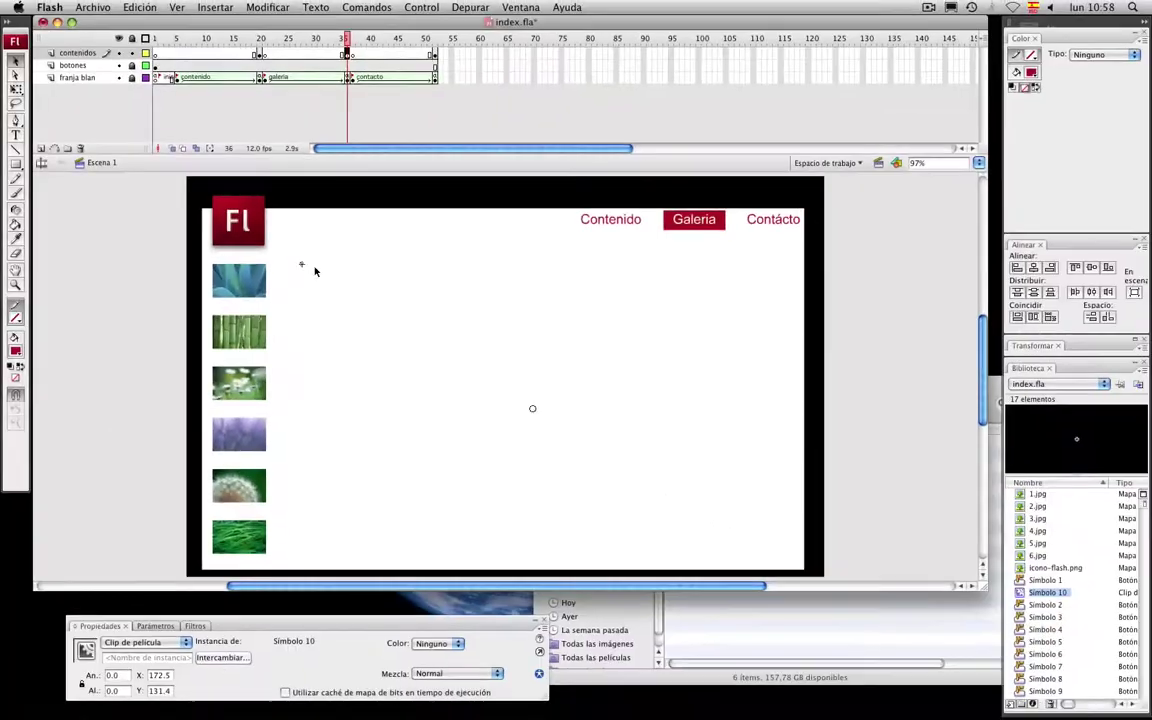
Give the empty movie clip the instance name fotos, move the properties clear of the gallery area, and deselect the clip
{"action": "left_click_drag", "start_coordinate": [285, 627], "coordinate": [594, 279]}
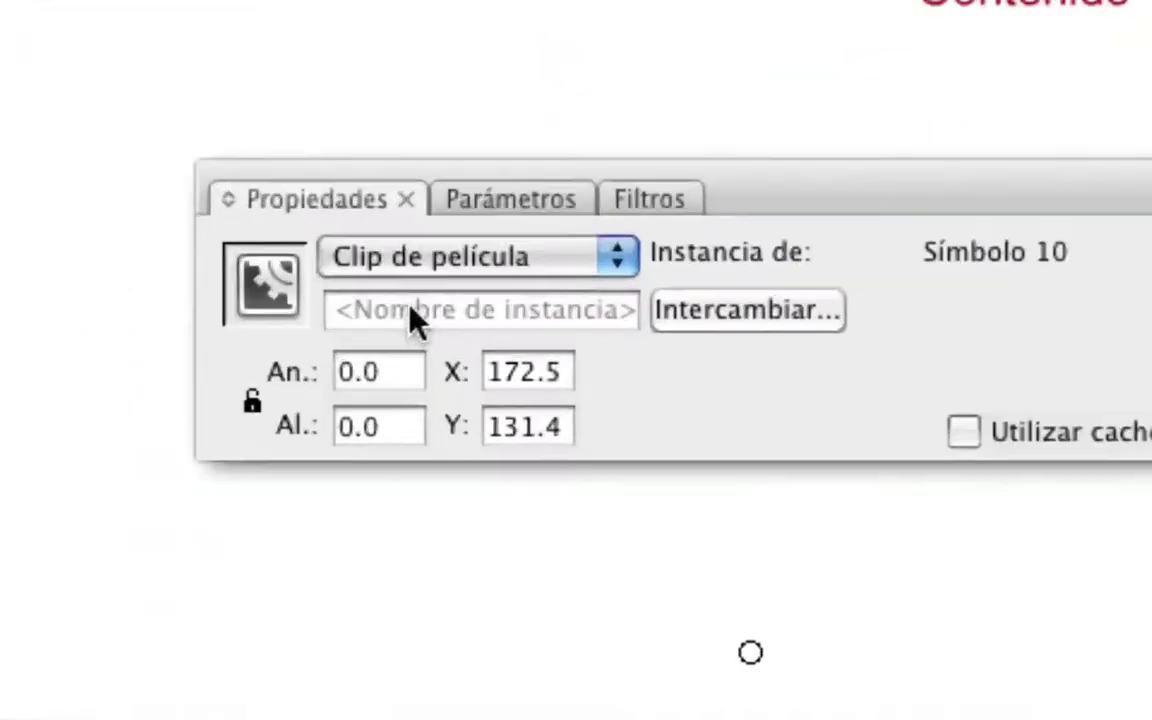
{"action": "left_click", "coordinate": [411, 312]}
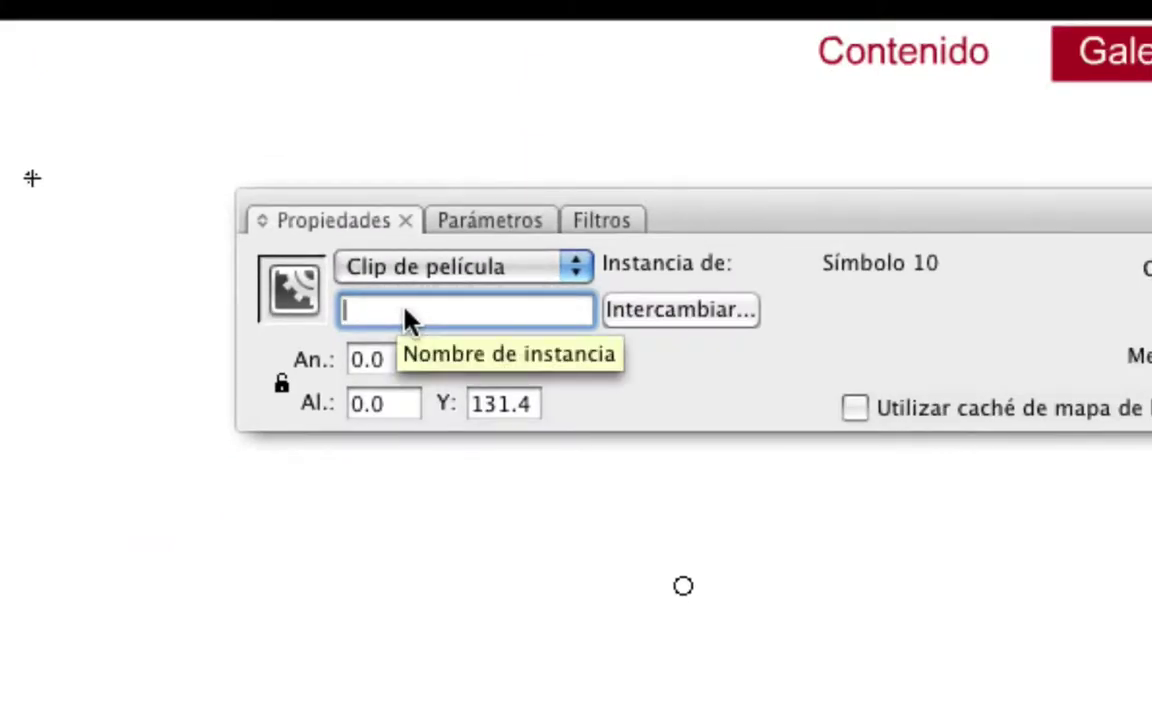
{"action": "type", "text": "fot"}
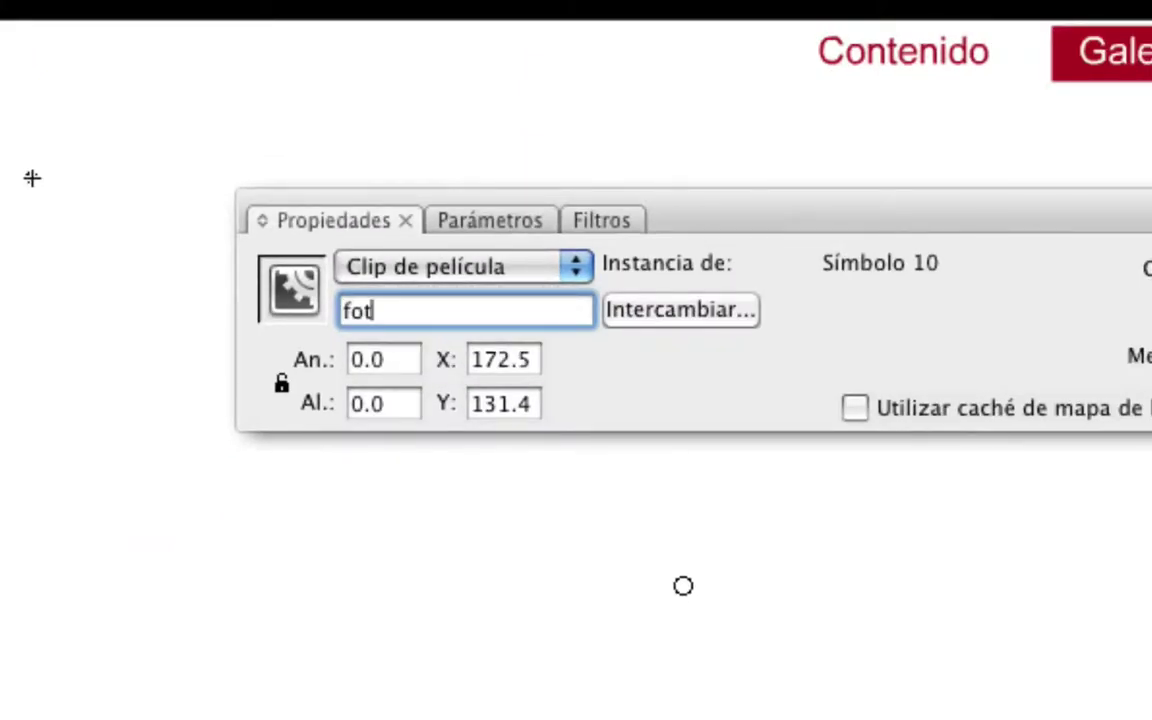
{"action": "type", "text": "os"}
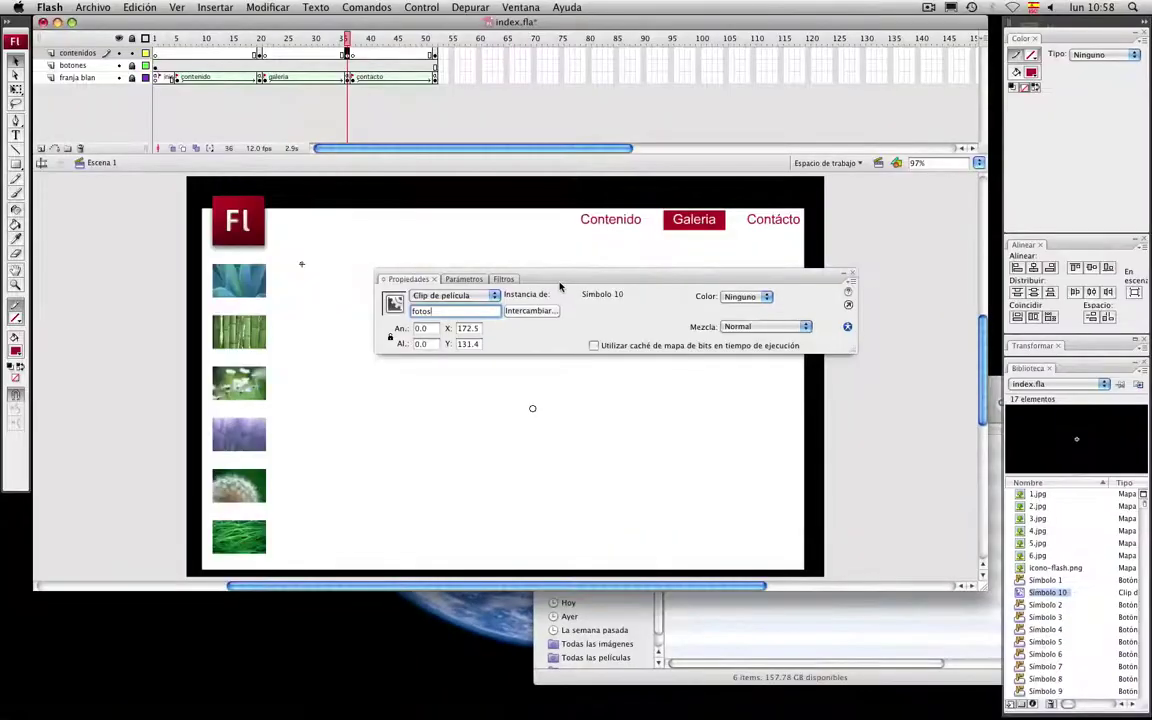
{"action": "left_click_drag", "start_coordinate": [560, 287], "coordinate": [800, 333]}
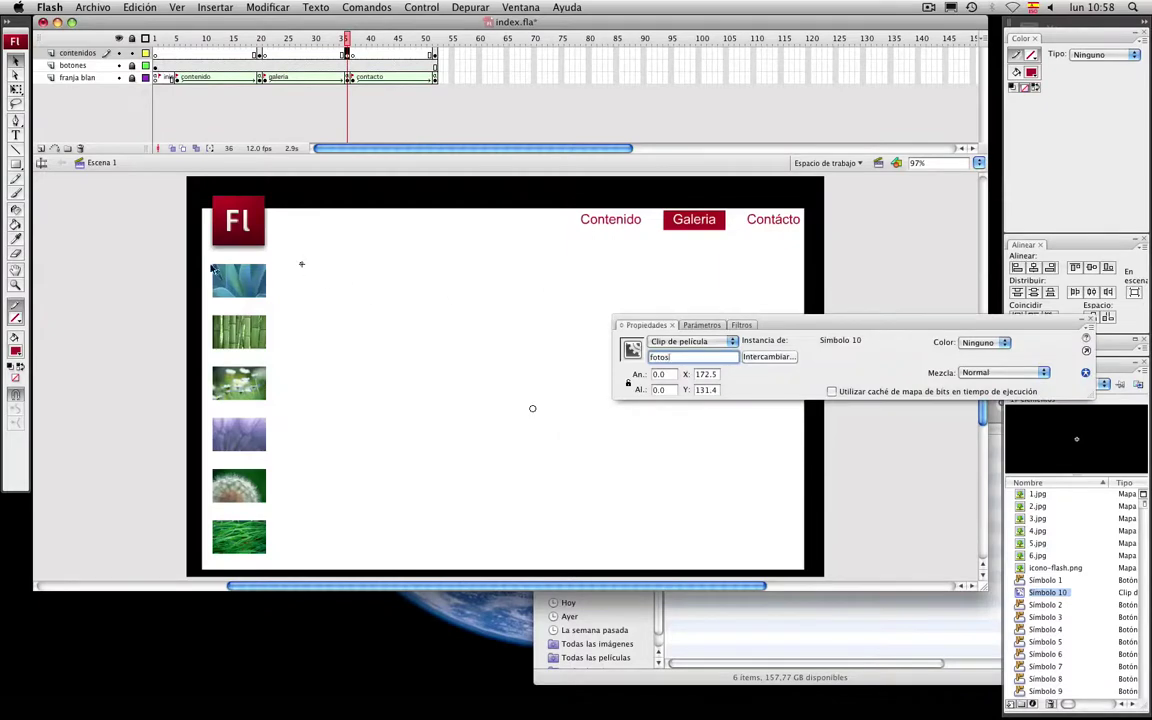
{"action": "left_click", "coordinate": [160, 235]}
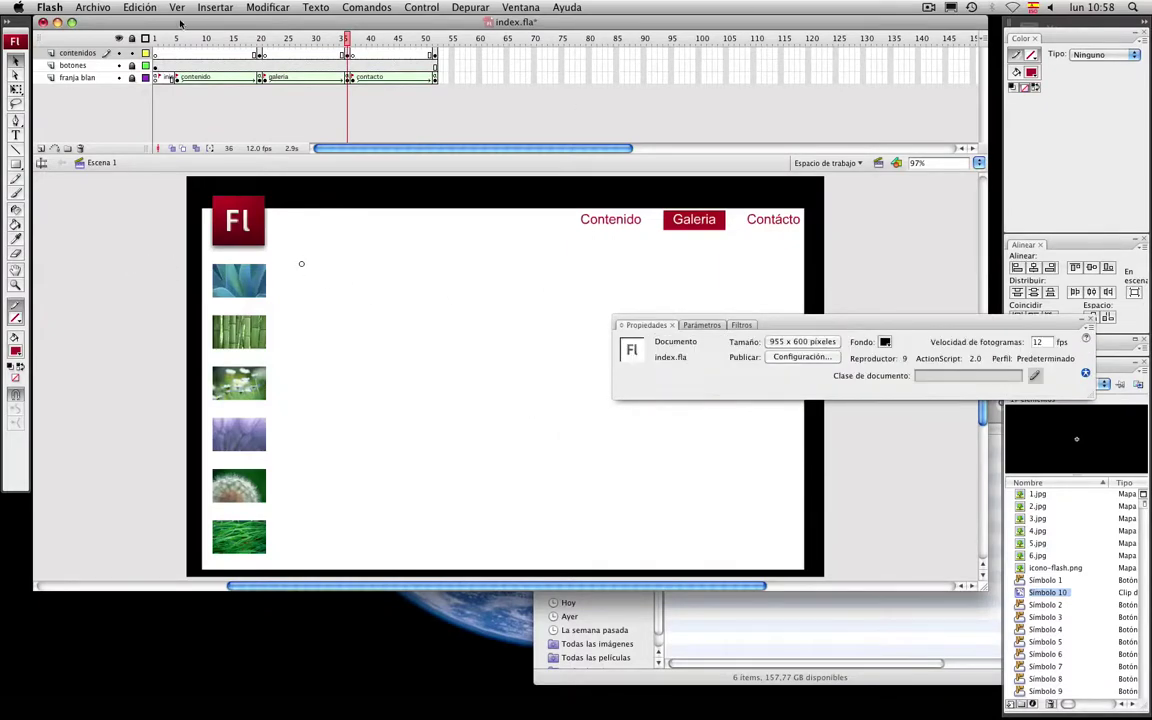
Minimize the Flash document, close the imagenes window, and move the imagenes folder from the desktop into the web-flash folder
{"action": "left_click", "coordinate": [58, 22]}
{"action": "left_click", "coordinate": [489, 259]}
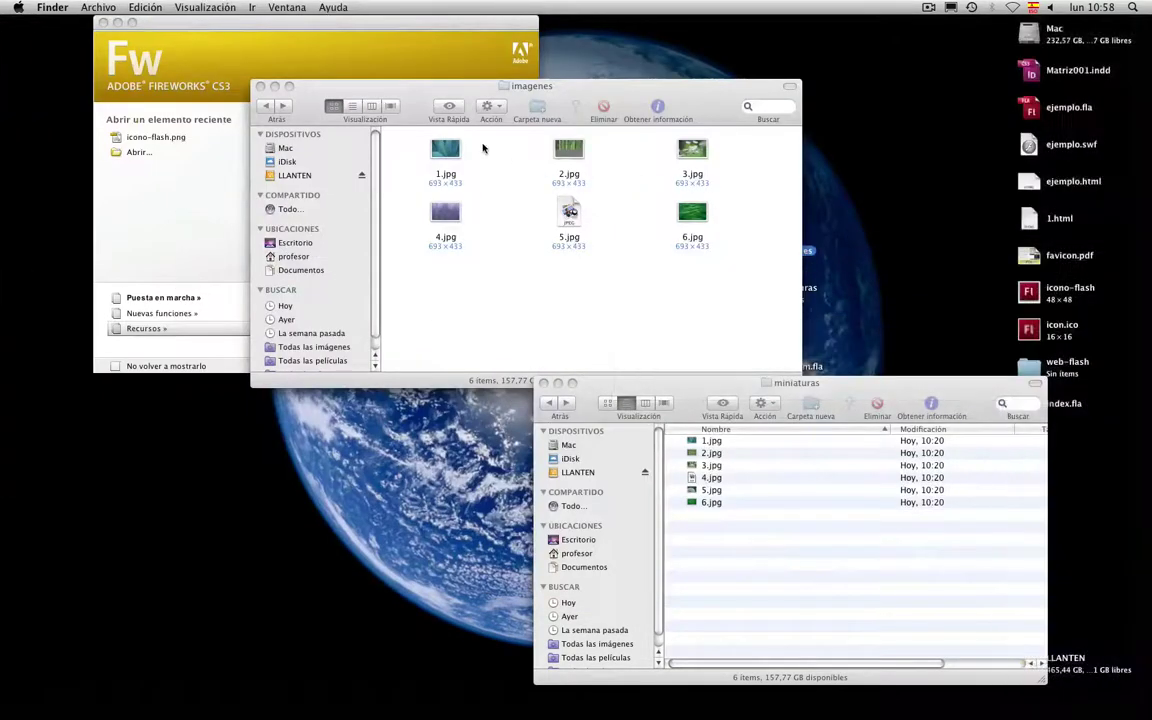
{"action": "left_click", "coordinate": [261, 87]}
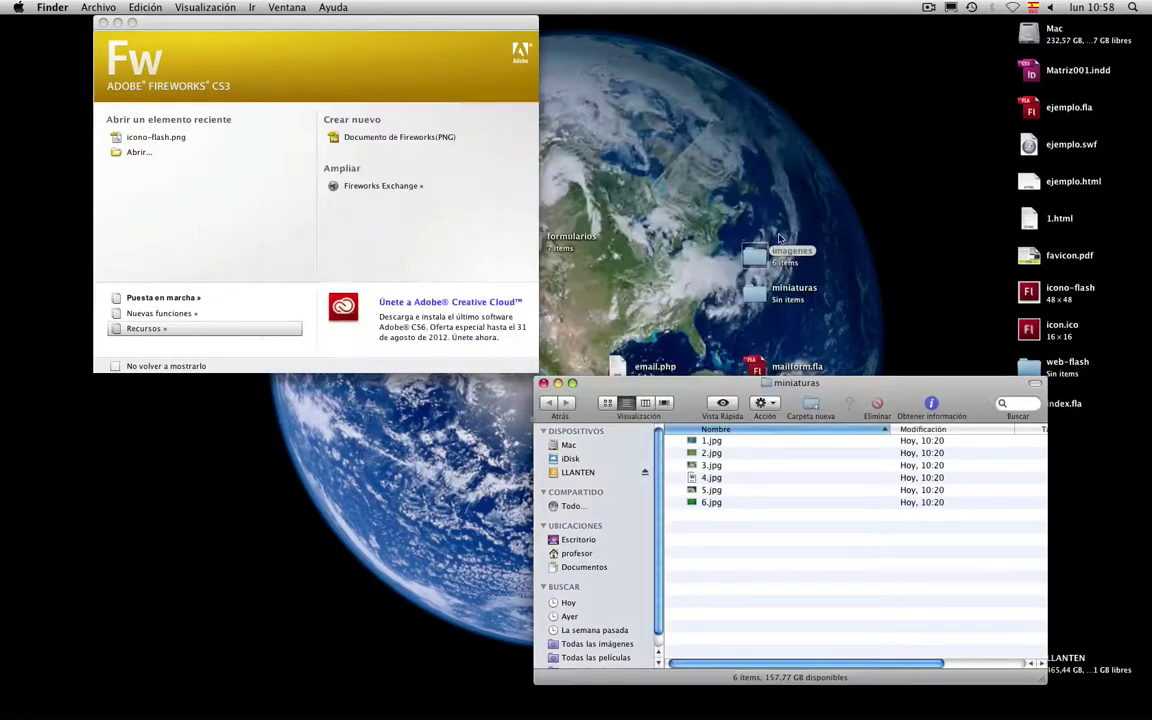
{"action": "left_click_drag", "start_coordinate": [666, 402], "coordinate": [285, 373]}
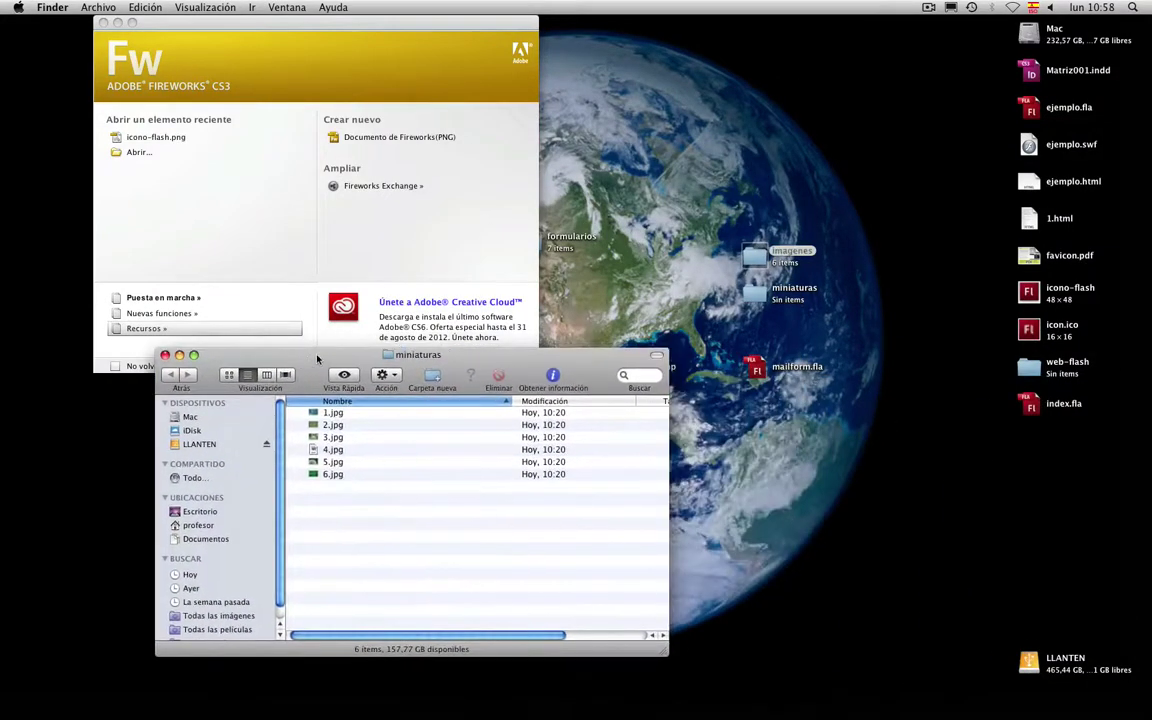
{"action": "left_click", "coordinate": [1029, 372]}
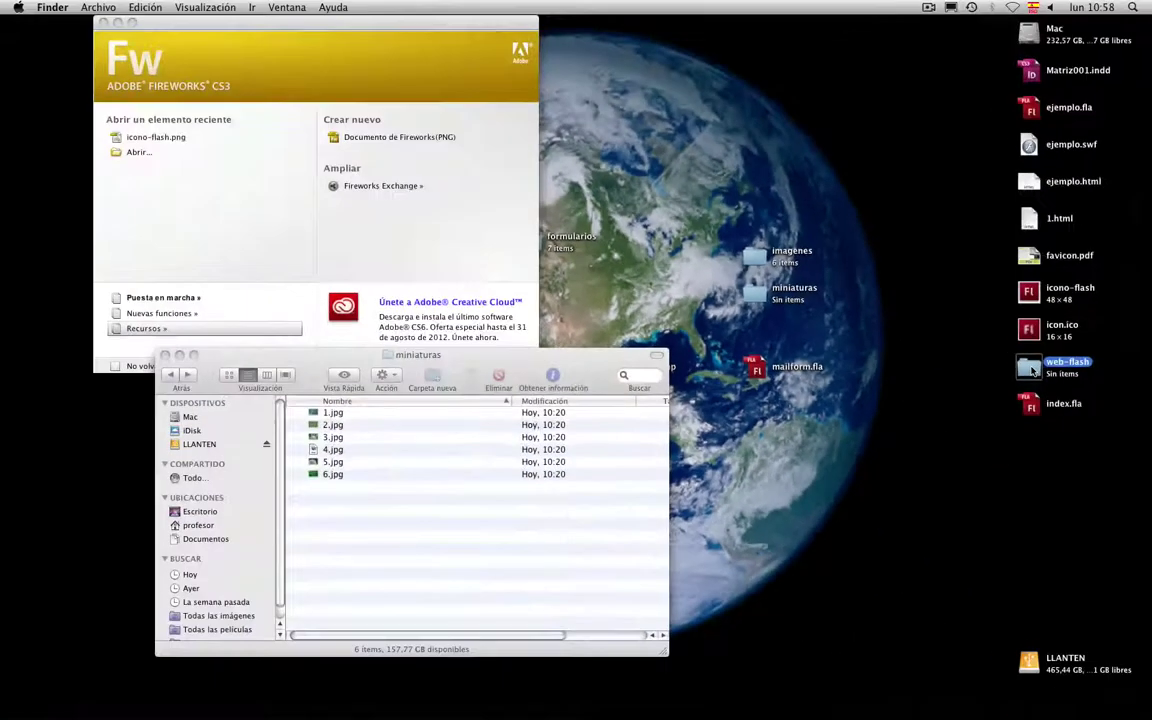
{"action": "double_click", "coordinate": [1003, 396]}
{"action": "left_click_drag", "start_coordinate": [360, 38], "coordinate": [498, 138]}
{"action": "left_click_drag", "start_coordinate": [795, 262], "coordinate": [268, 290]}
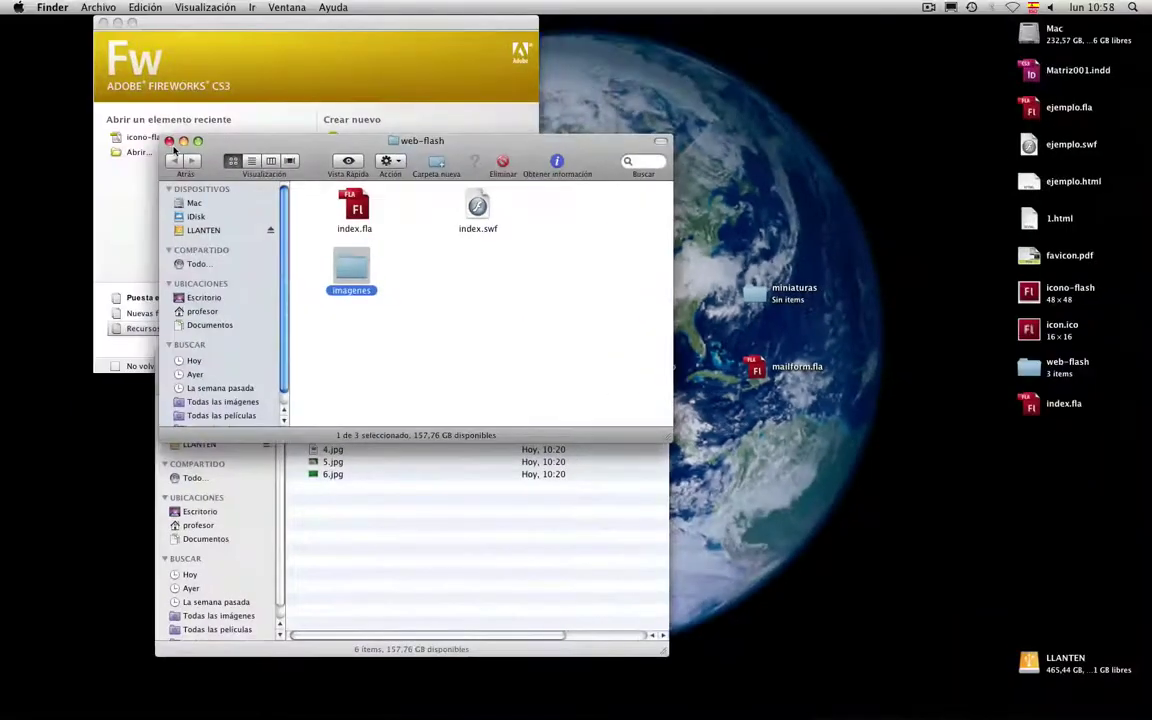
Switch back to index.fla in Flash, save it with the first thumbnail button selected, and clear the properties off the gallery area
{"action": "left_click", "coordinate": [446, 585]}
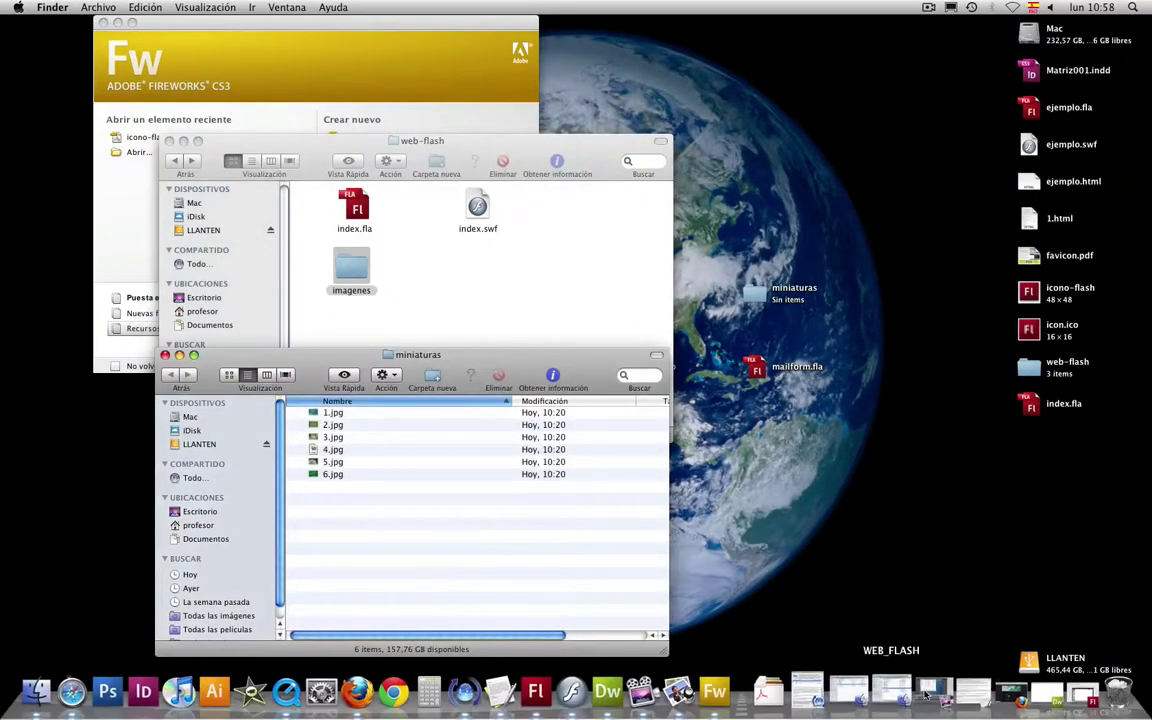
{"action": "left_click", "coordinate": [1068, 692]}
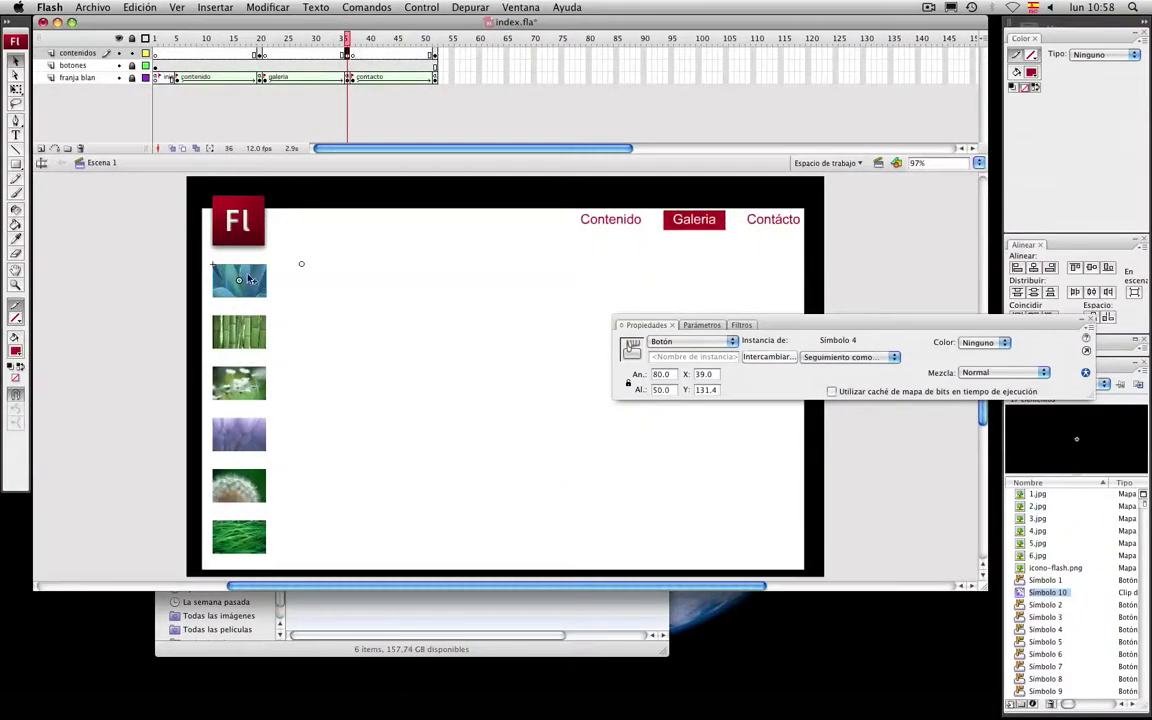
{"action": "left_click_drag", "start_coordinate": [769, 324], "coordinate": [512, 397]}
{"action": "key", "text": "super+s"}
{"action": "left_click_drag", "start_coordinate": [672, 400], "coordinate": [651, 434]}
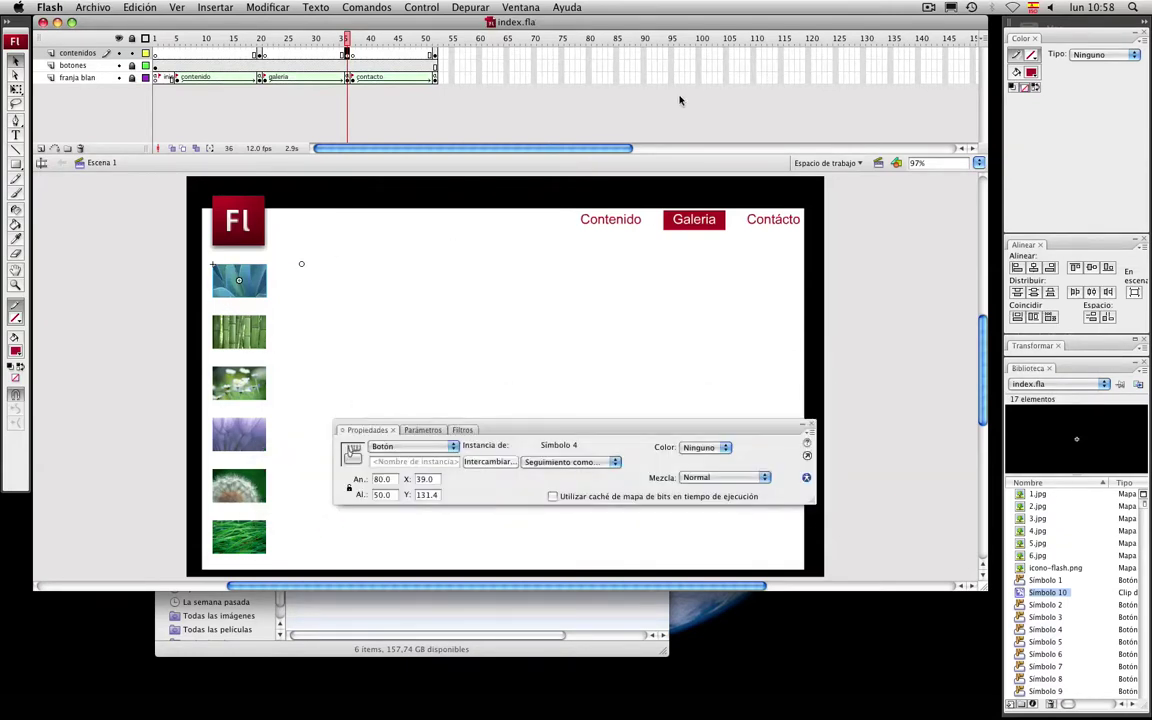
Show the Comportamientos panel and start a Cargar gráfico movie clip behavior for the first thumbnail button
{"action": "left_click", "coordinate": [521, 8]}
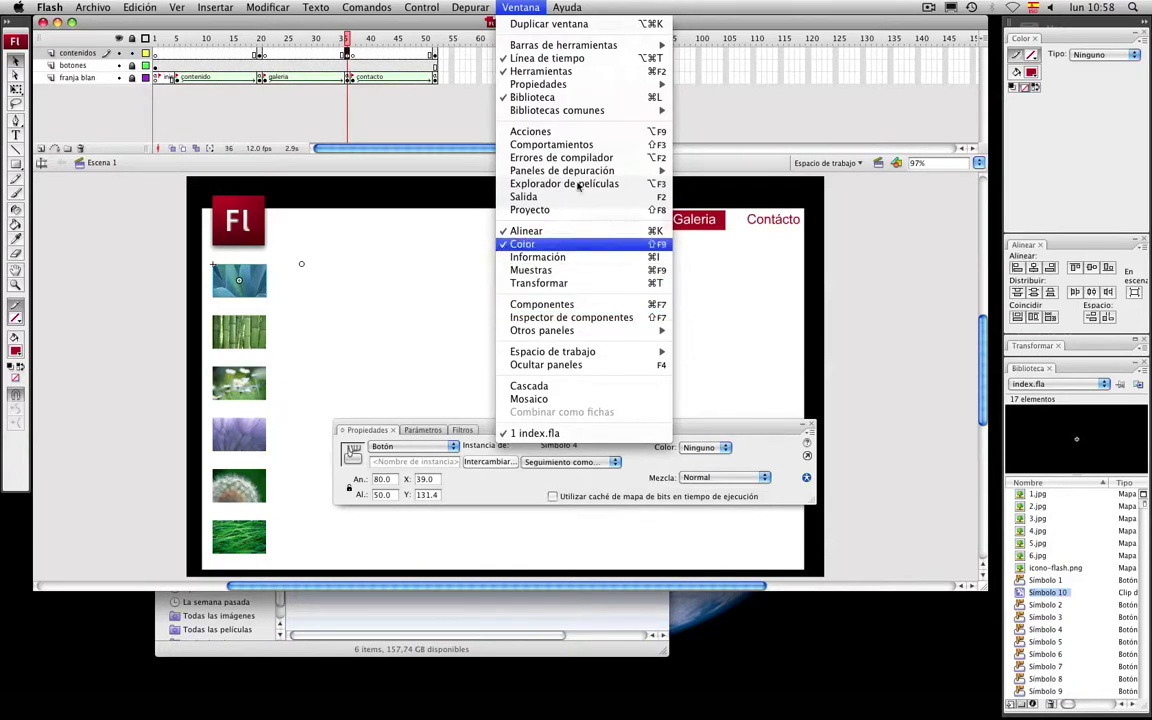
{"action": "left_click", "coordinate": [576, 146]}
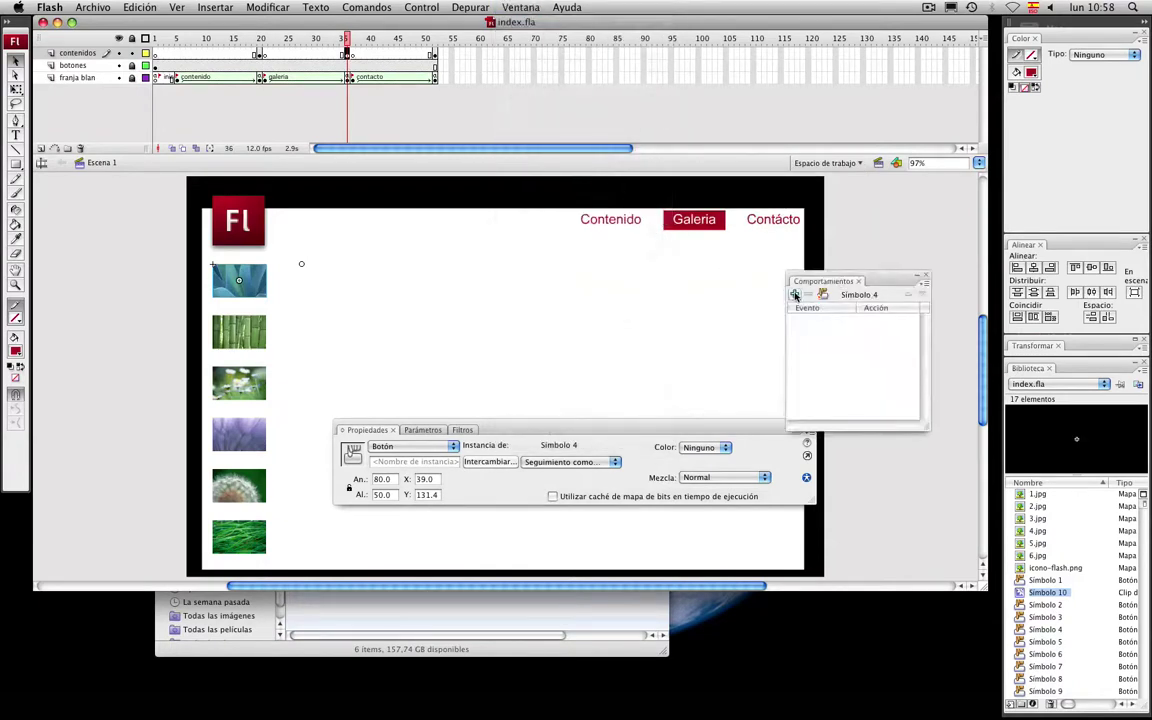
{"action": "left_click", "coordinate": [795, 294]}
{"action": "left_click", "coordinate": [873, 281]}
{"action": "left_click", "coordinate": [795, 292]}
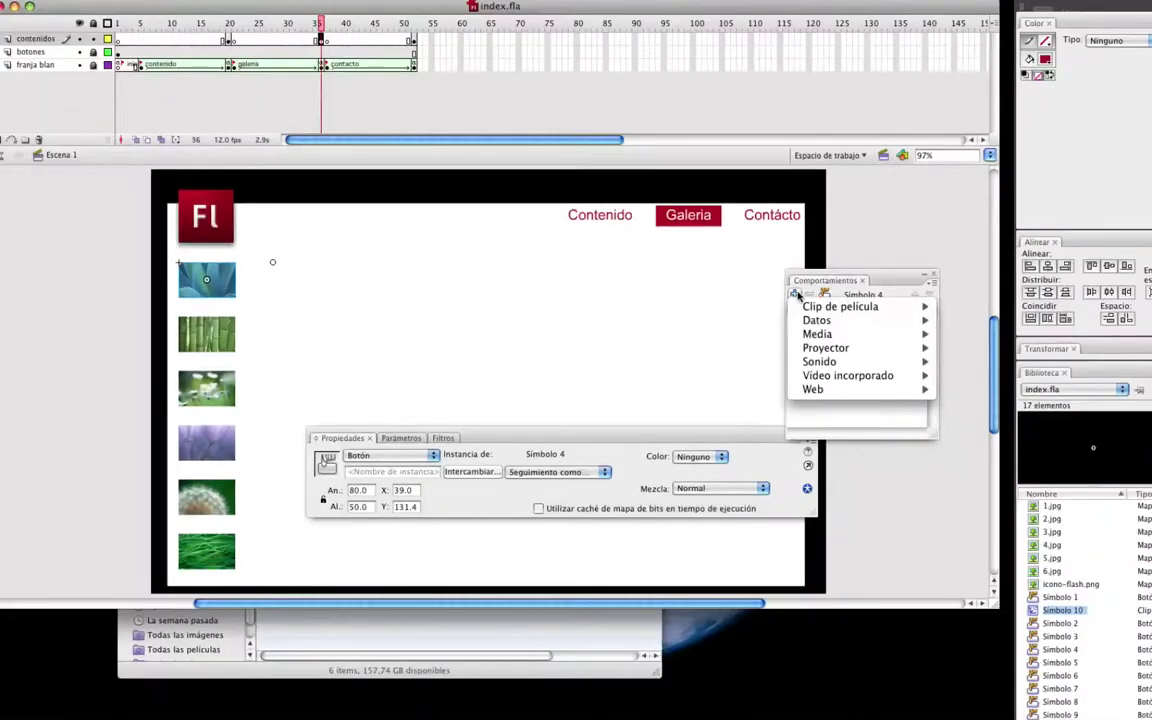
{"action": "left_click", "coordinate": [892, 278]}
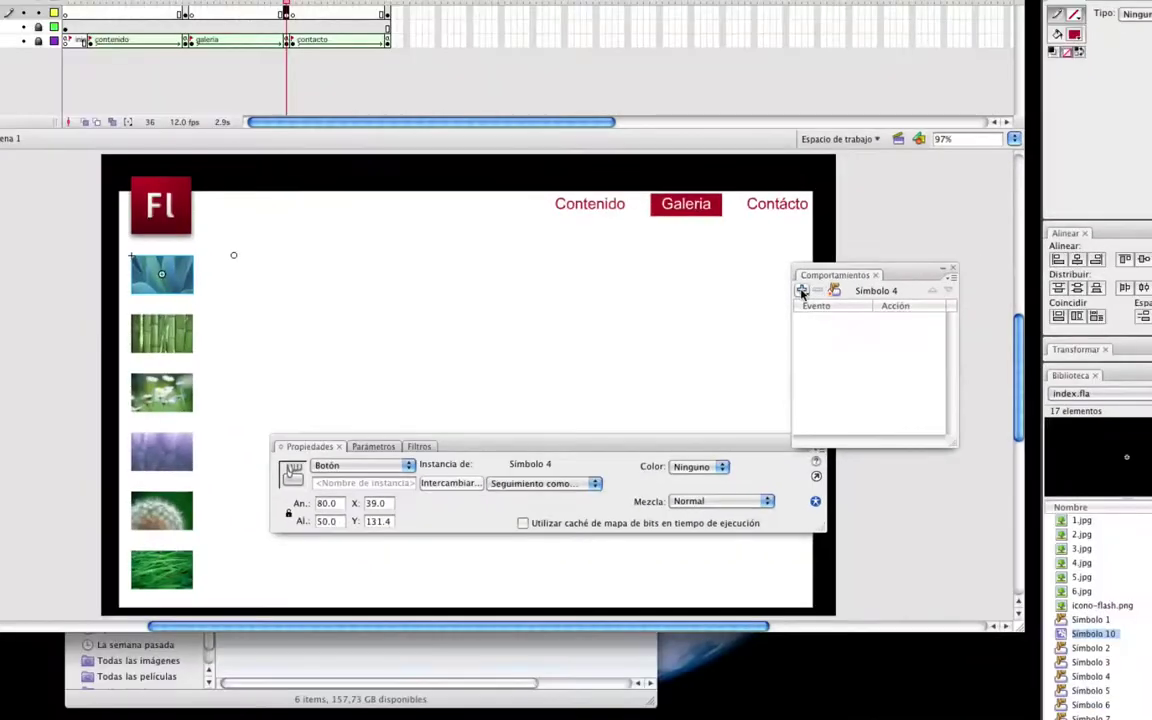
{"action": "left_click", "coordinate": [793, 295]}
{"action": "mouse_move", "coordinate": [812, 303]}
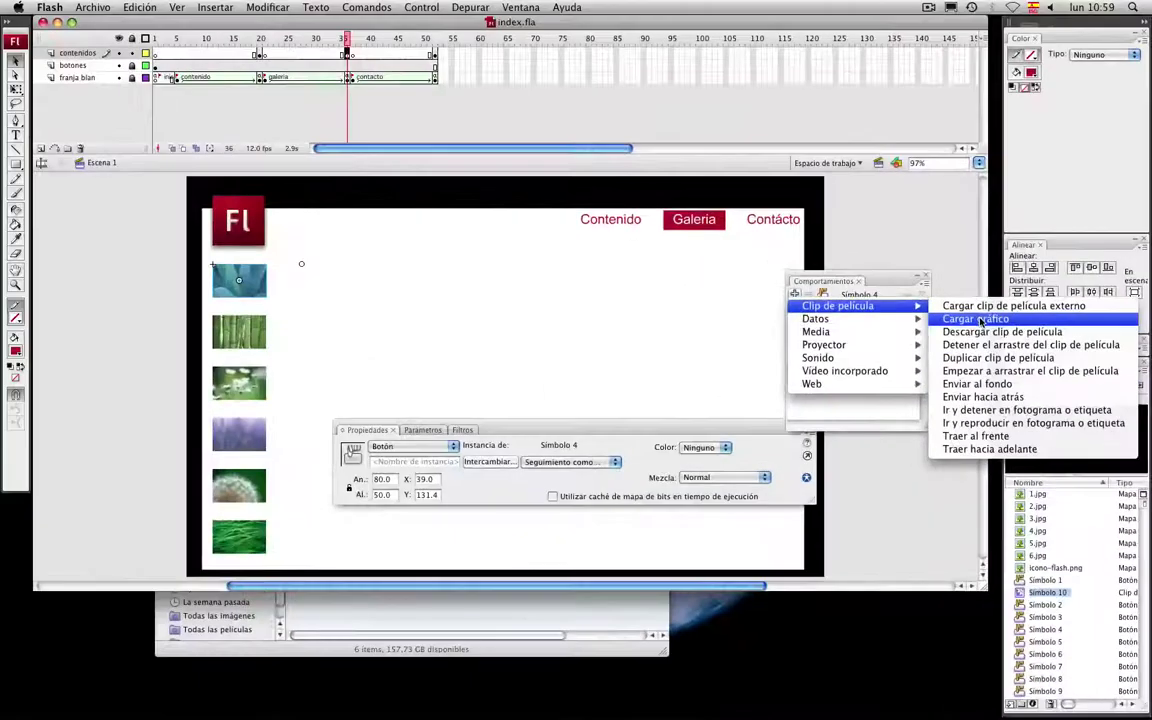
{"action": "left_click", "coordinate": [978, 320]}
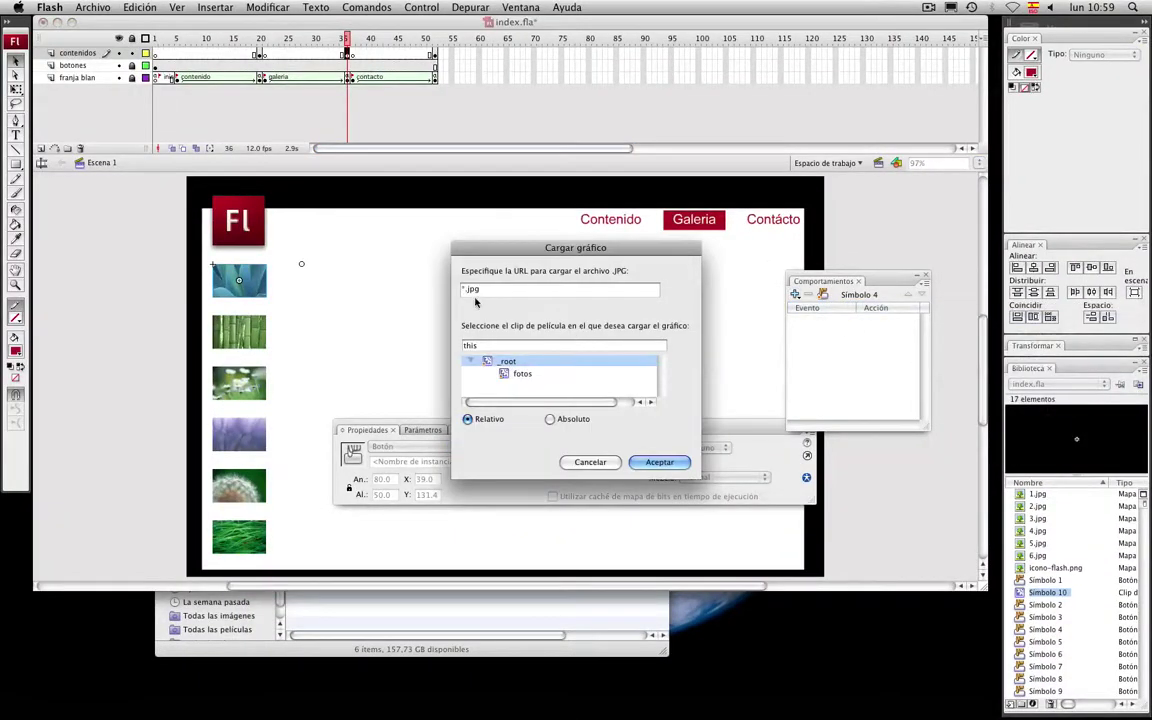
Set the behavior to load imagenes/1.jpg into the fotos clip with a relative path, and accept it
{"action": "left_click", "coordinate": [463, 288]}
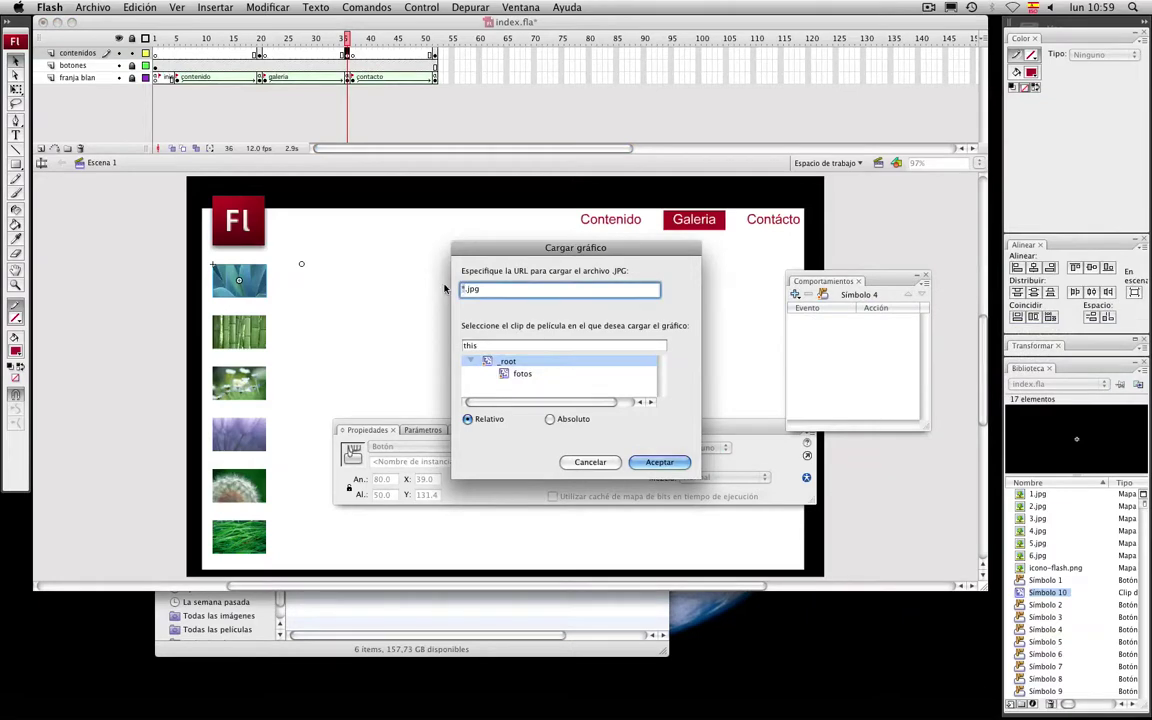
{"action": "type", "text": "1"}
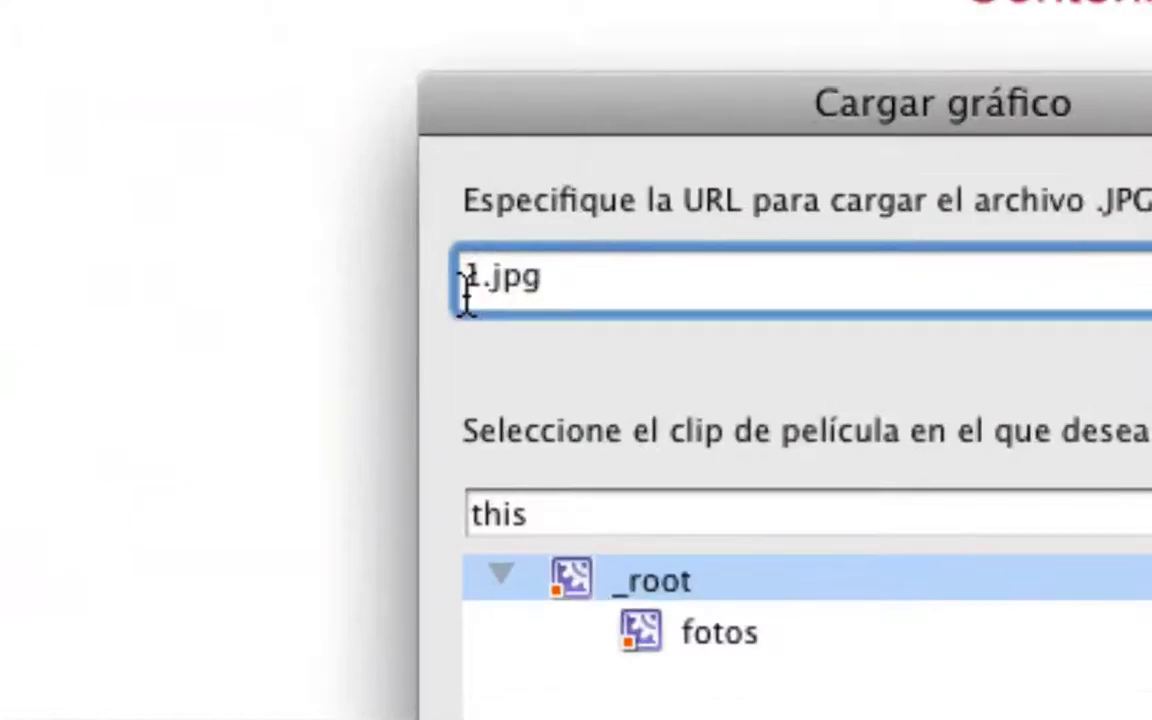
{"action": "left_click", "coordinate": [466, 278]}
{"action": "type", "text": "imagenes"}
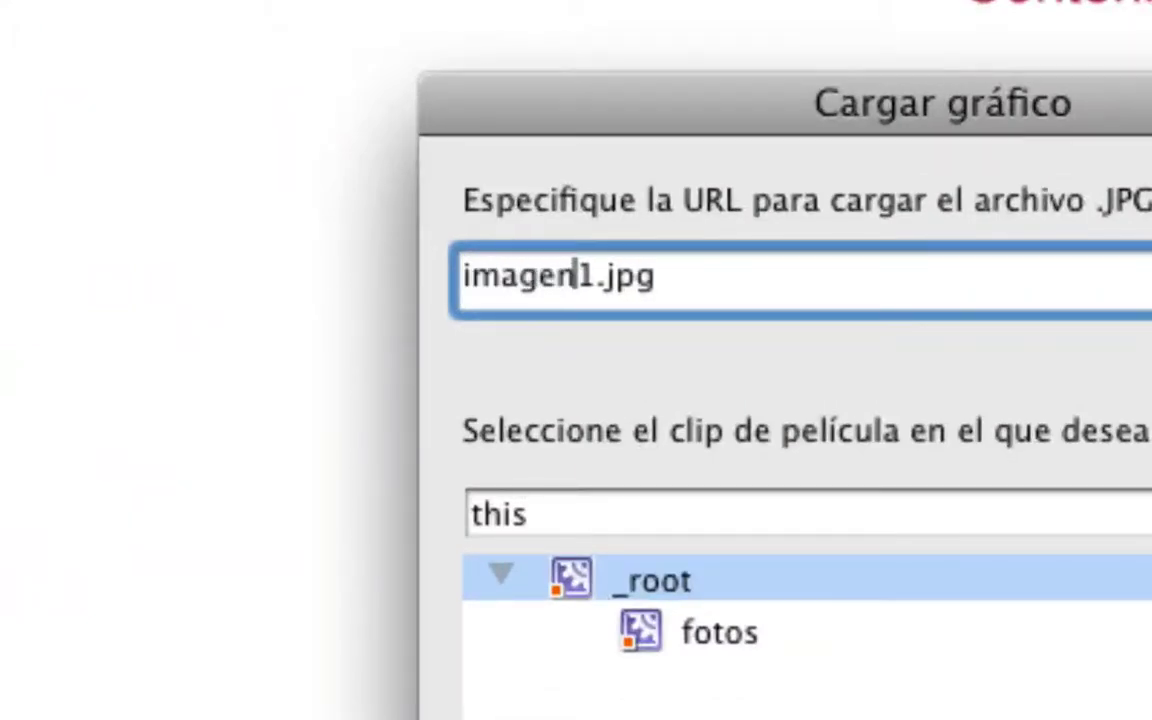
{"action": "type", "text": "/"}
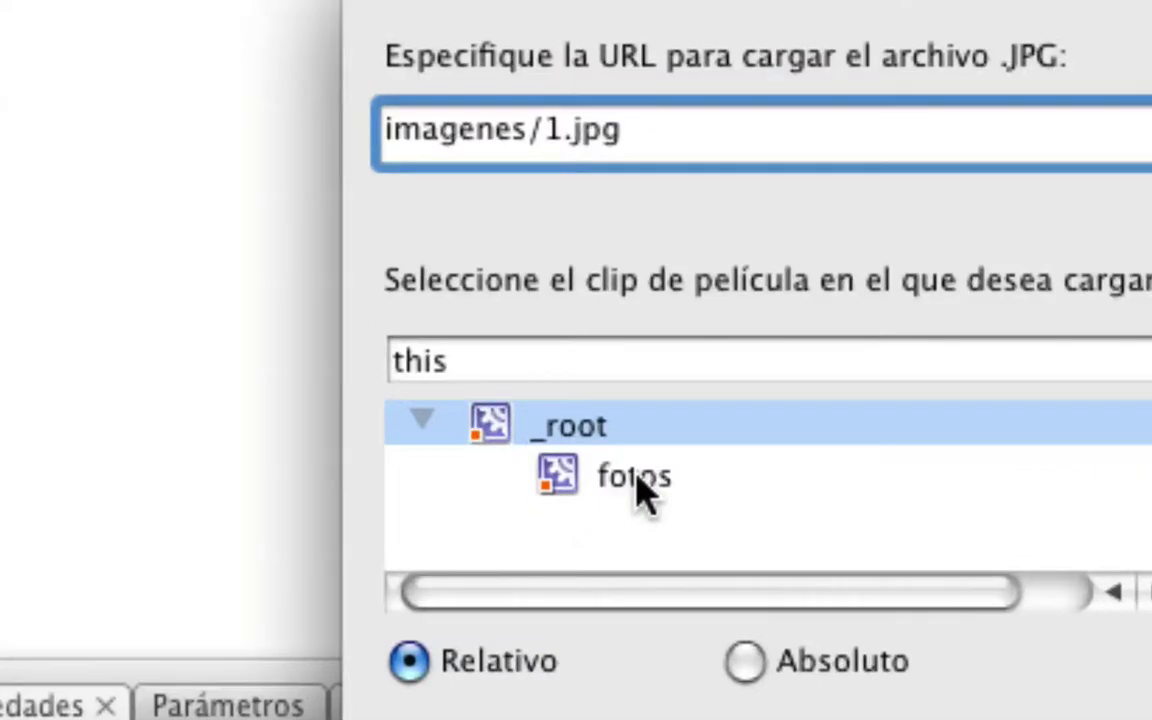
{"action": "left_click", "coordinate": [637, 478]}
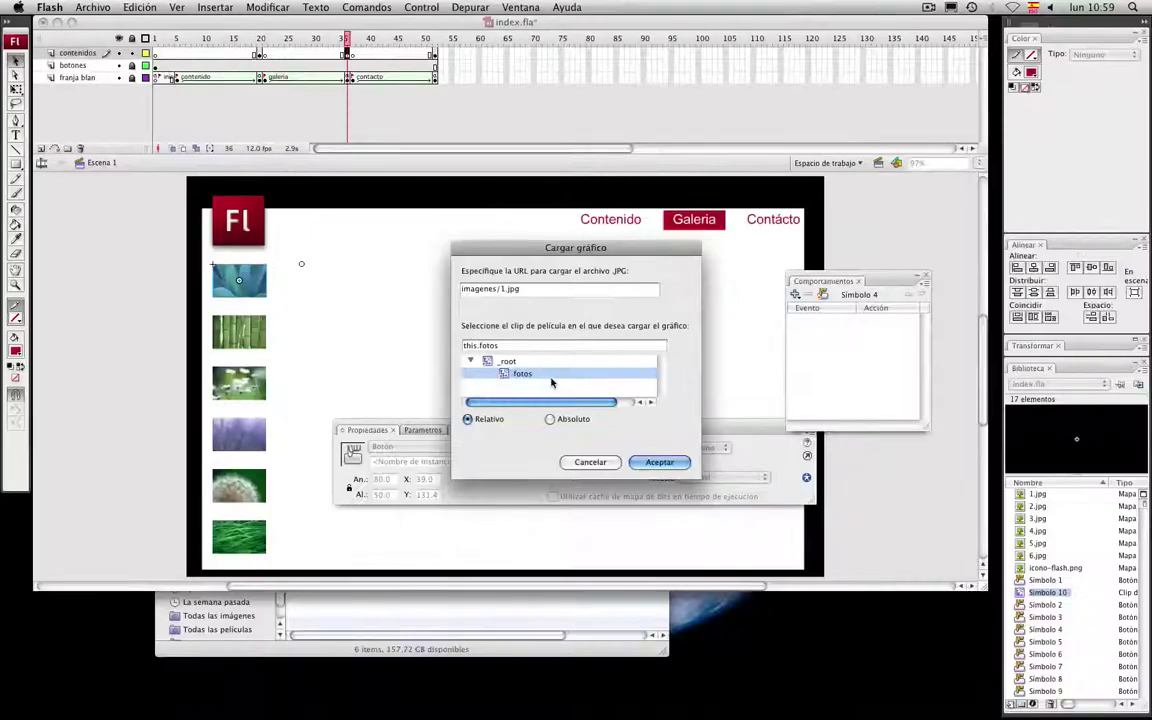
{"action": "left_click", "coordinate": [679, 469]}
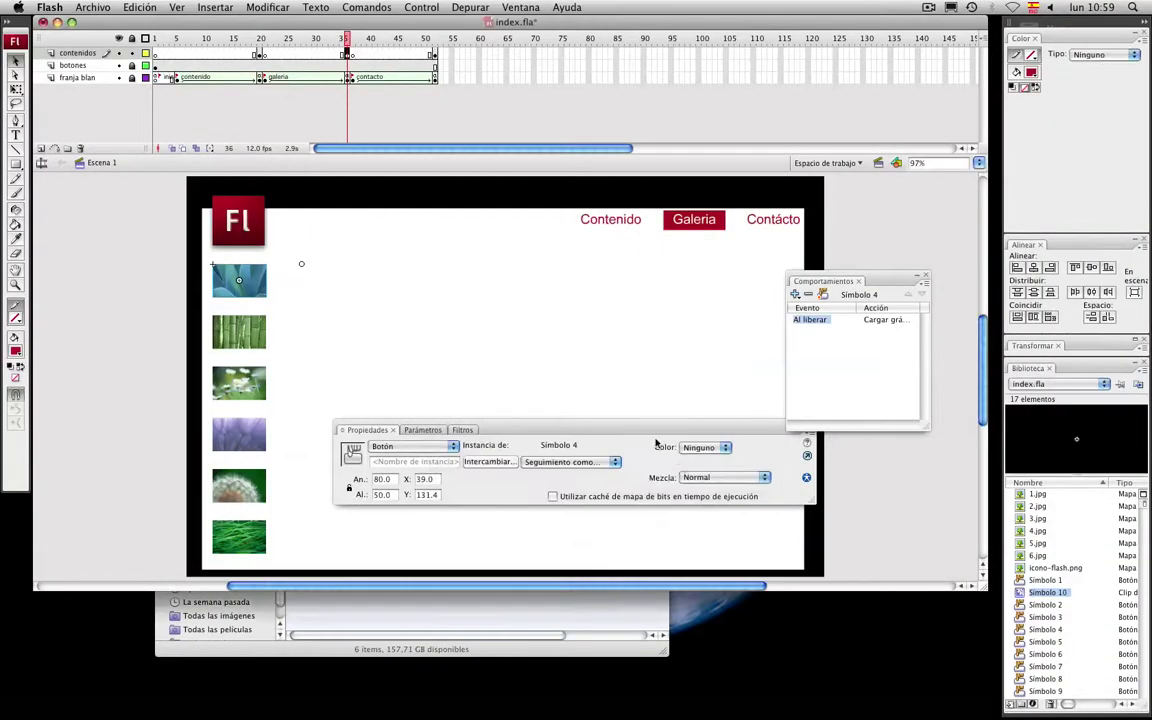
Test the movie by opening Galeria and loading the first thumbnail's large image, and close the preview
{"action": "key", "text": "super+Return"}
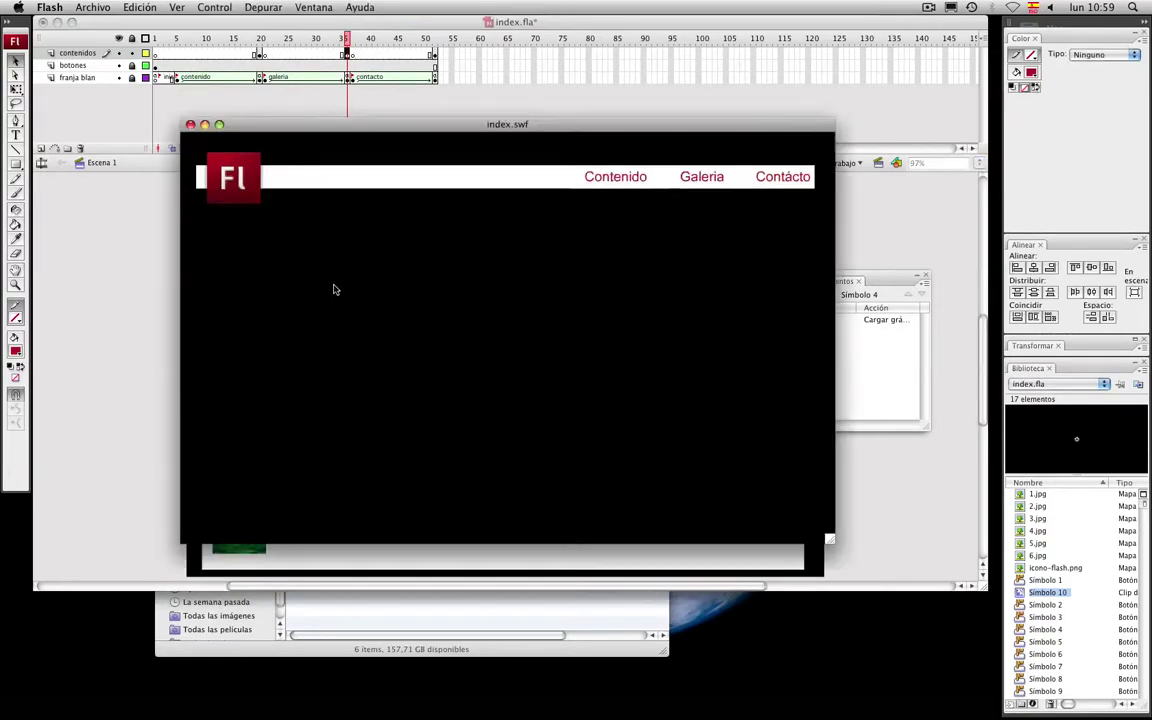
{"action": "left_click", "coordinate": [689, 177]}
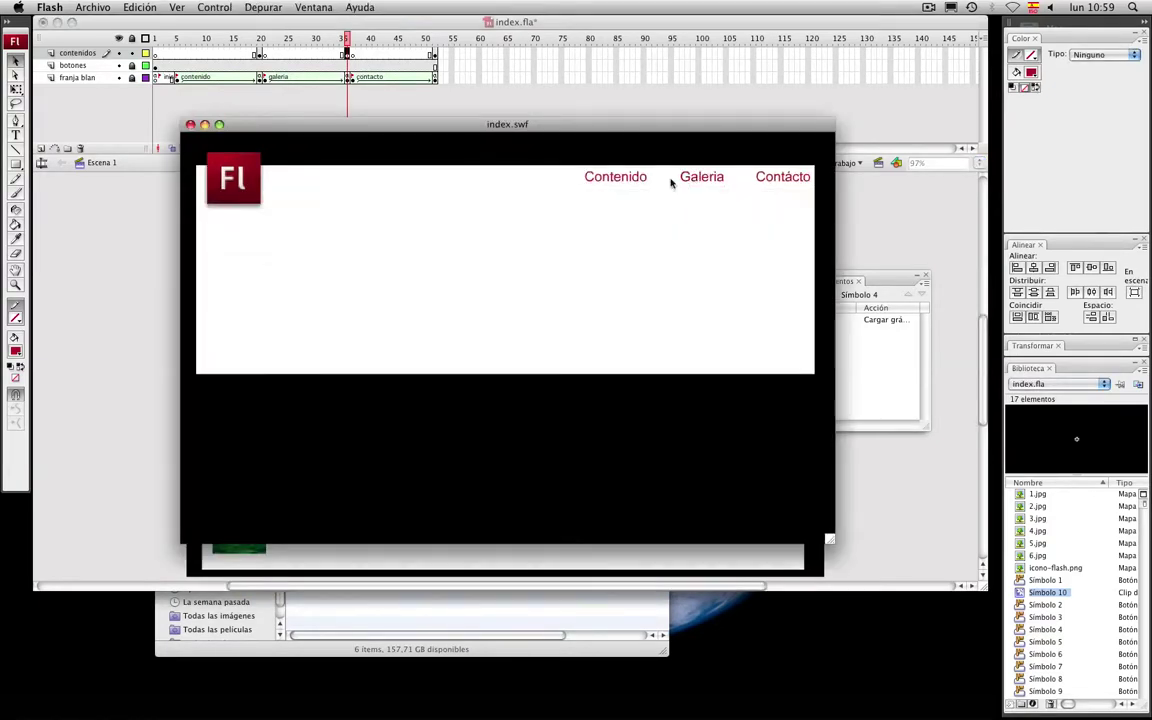
{"action": "left_click", "coordinate": [226, 244]}
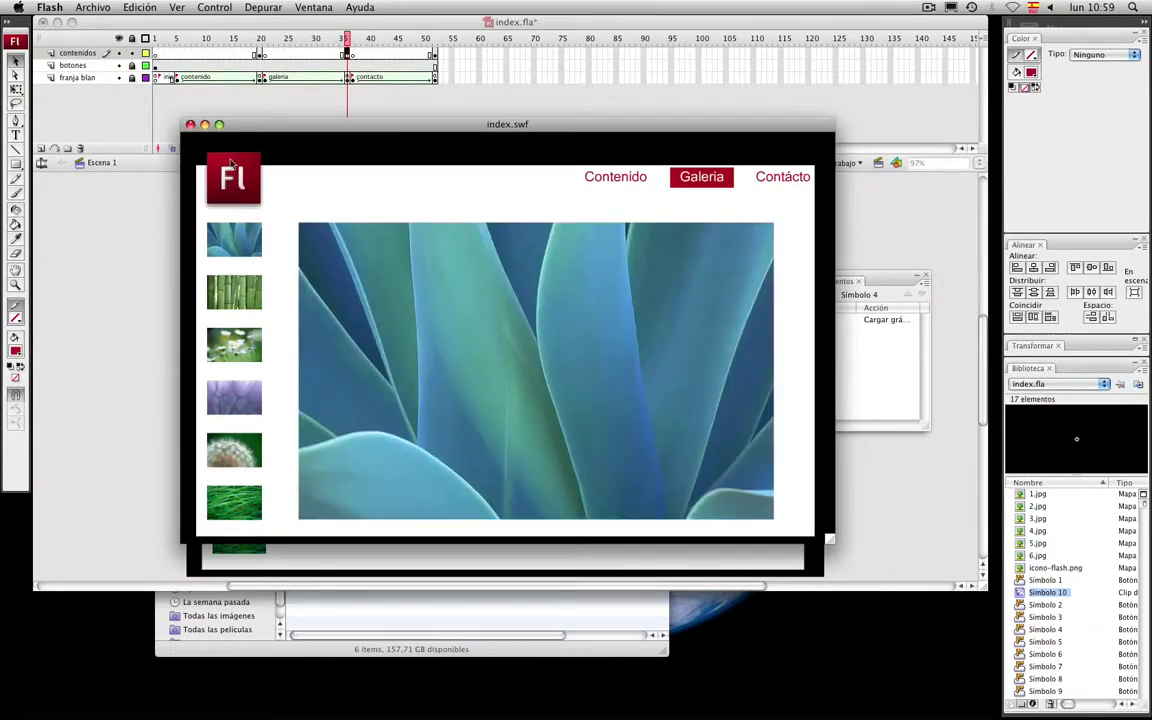
{"action": "left_click", "coordinate": [190, 125]}
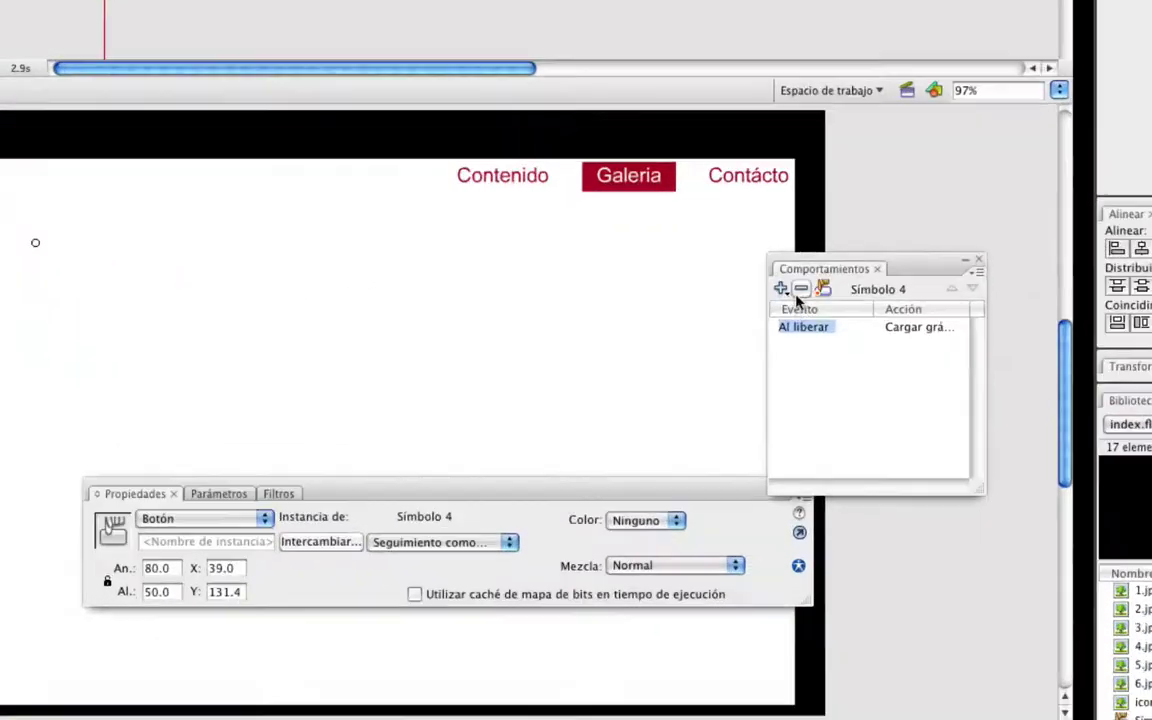
{"action": "left_click", "coordinate": [795, 295]}
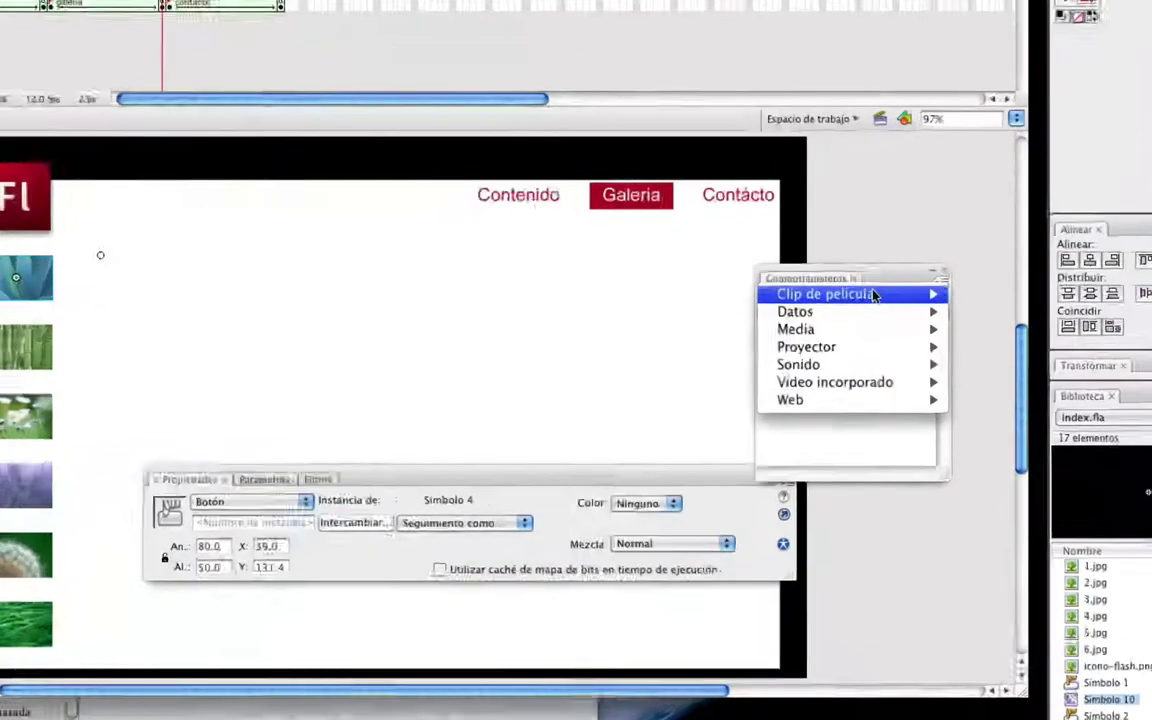
{"action": "mouse_move", "coordinate": [880, 293]}
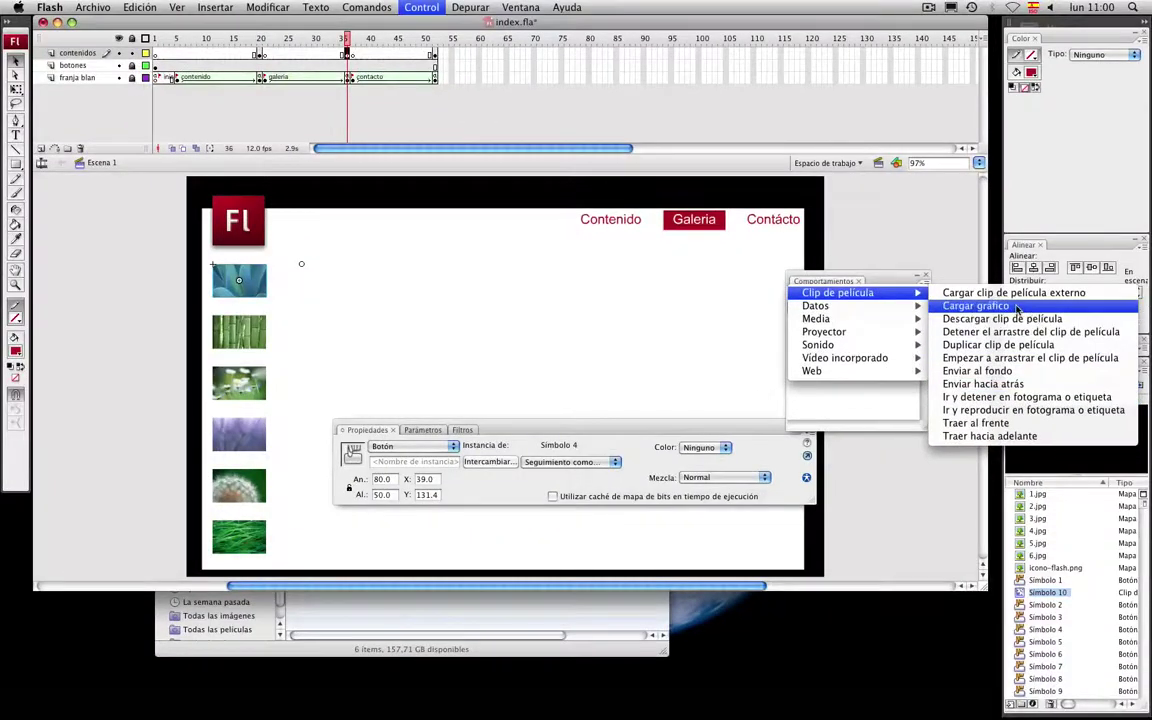
{"action": "left_click", "coordinate": [1057, 334]}
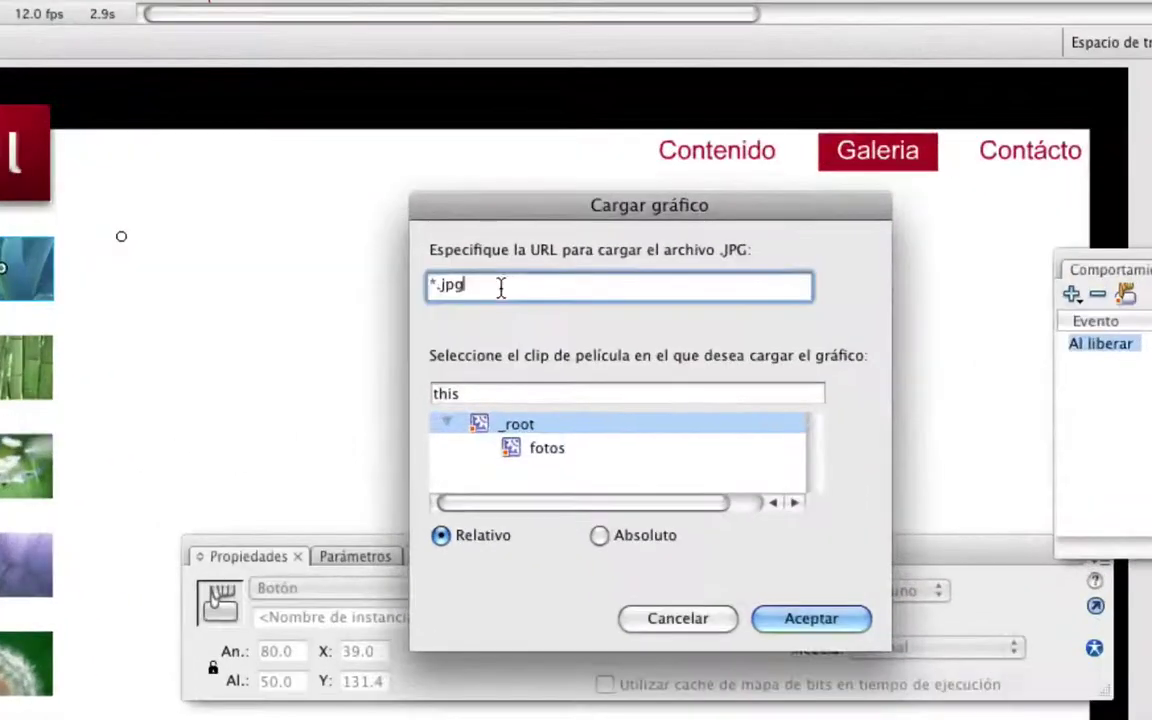
{"action": "triple_click", "coordinate": [497, 289]}
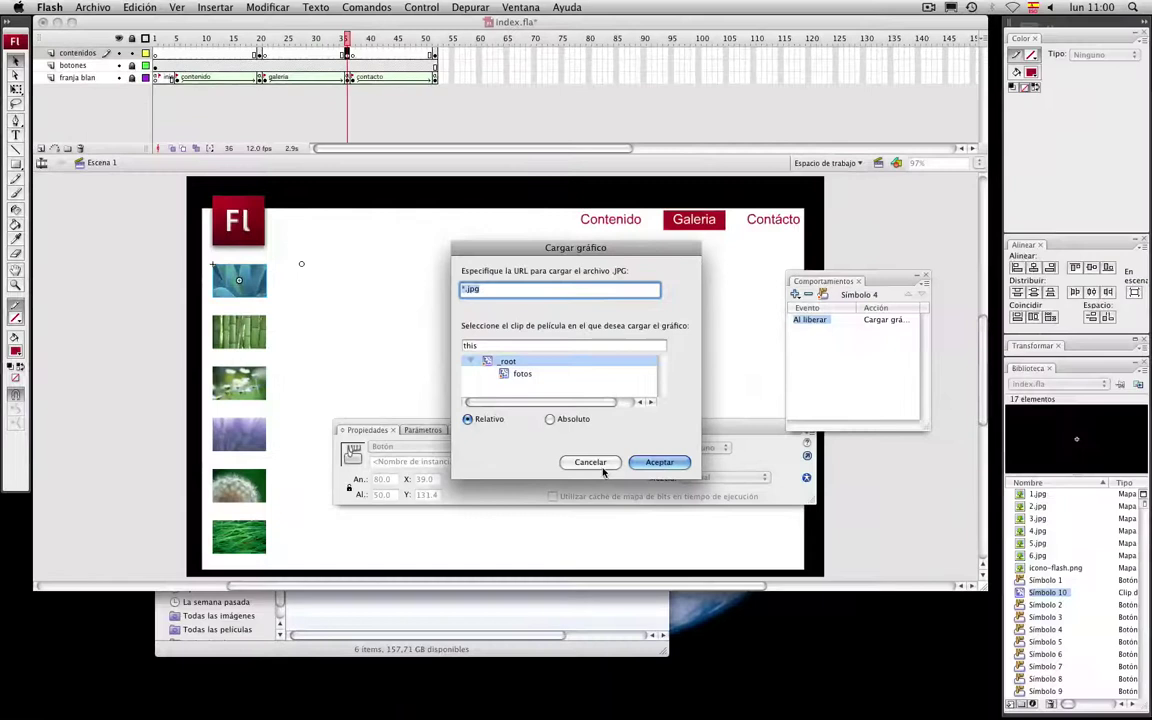
{"action": "left_click", "coordinate": [811, 618]}
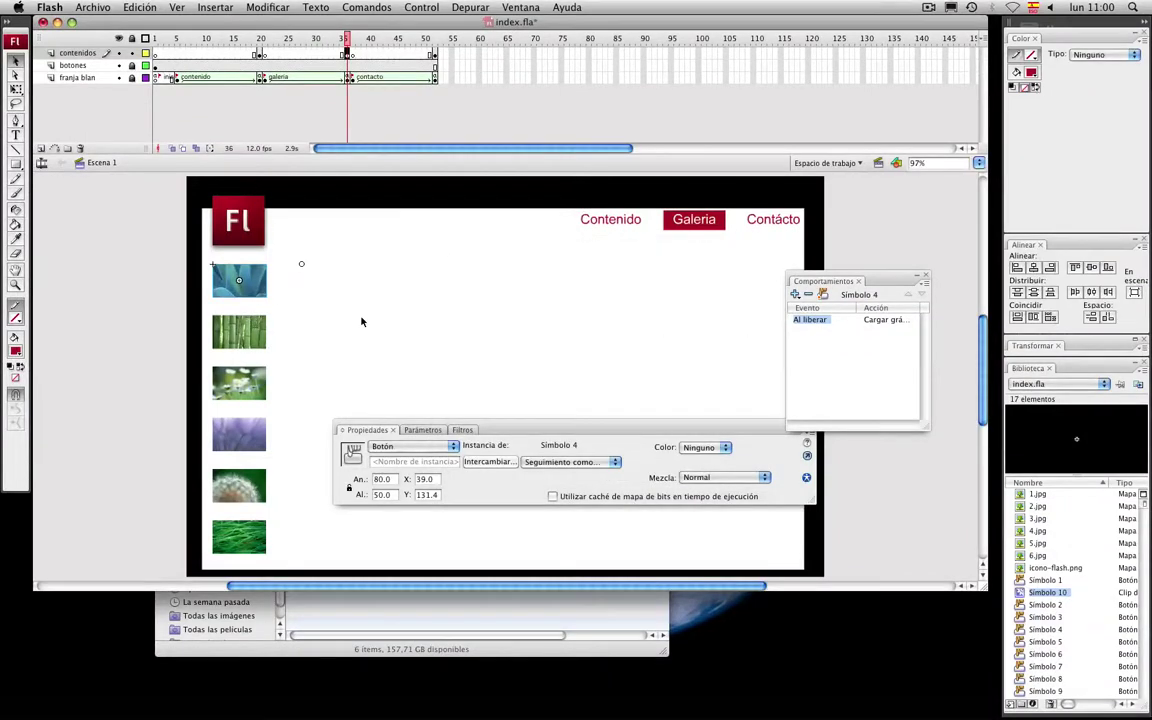
Move the properties below the gallery area and open the Acciones script of the first thumbnail button
{"action": "left_click_drag", "start_coordinate": [532, 430], "coordinate": [460, 560]}
{"action": "left_click", "coordinate": [547, 8]}
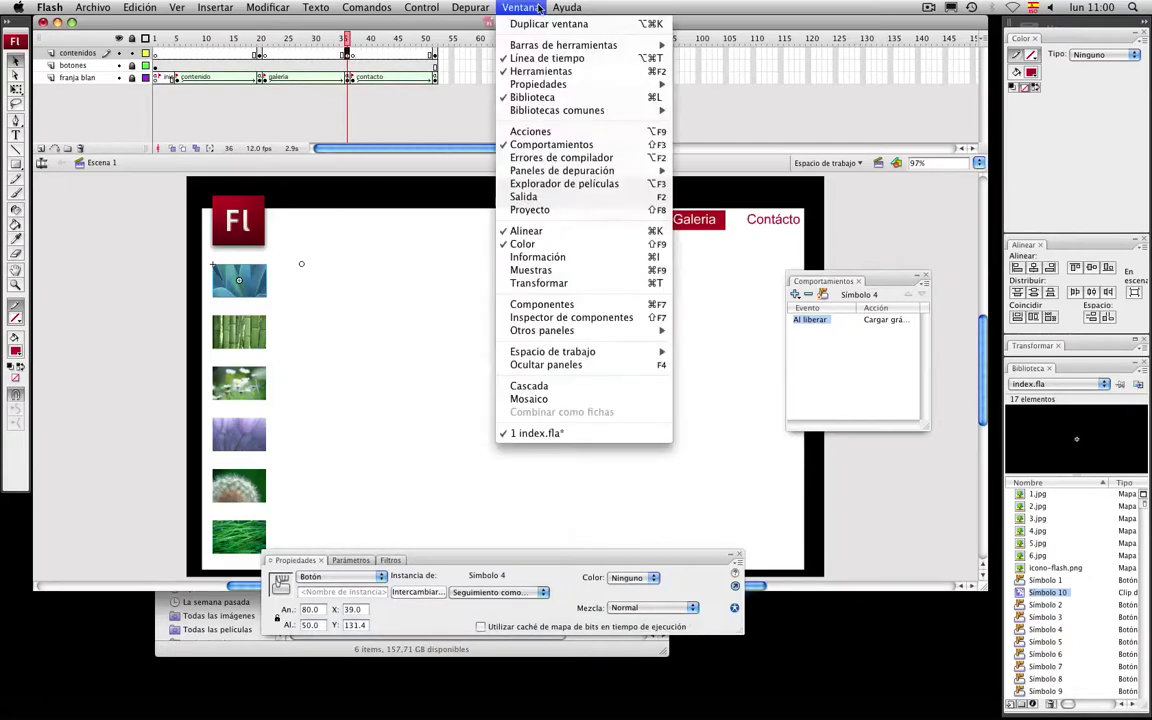
{"action": "left_click", "coordinate": [500, 140]}
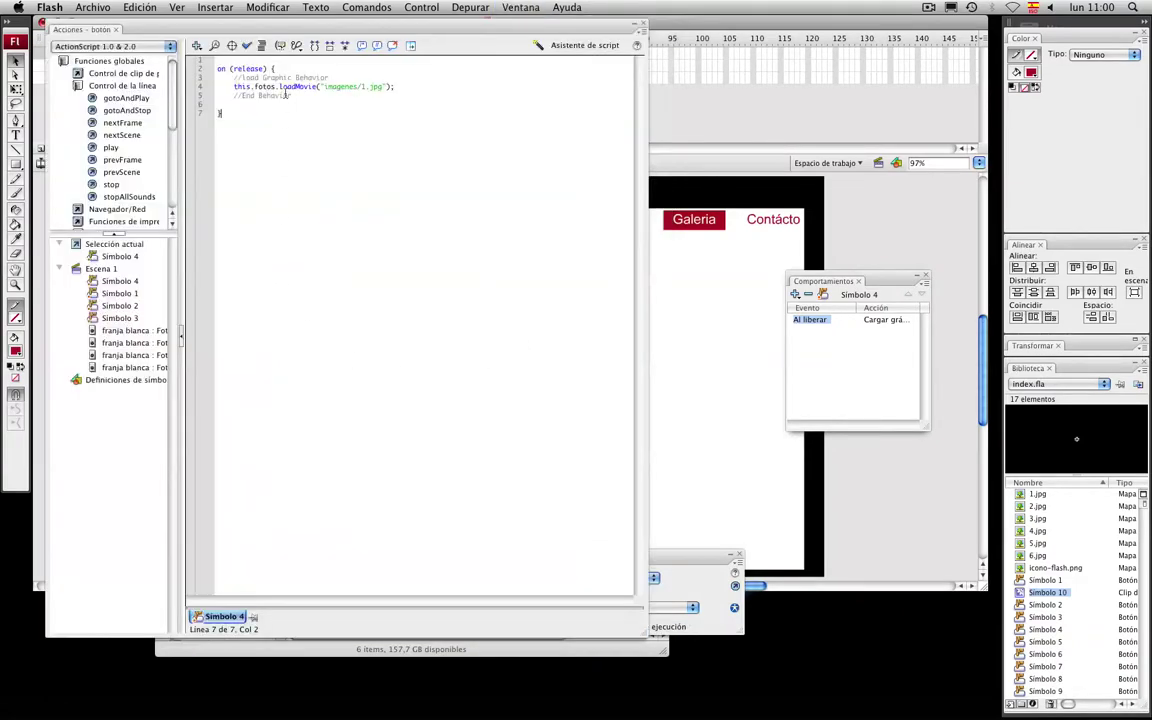
Select the first thumbnail button's entire script, try deleting it, and undo the deletion
{"action": "left_click_drag", "start_coordinate": [258, 139], "coordinate": [150, 5]}
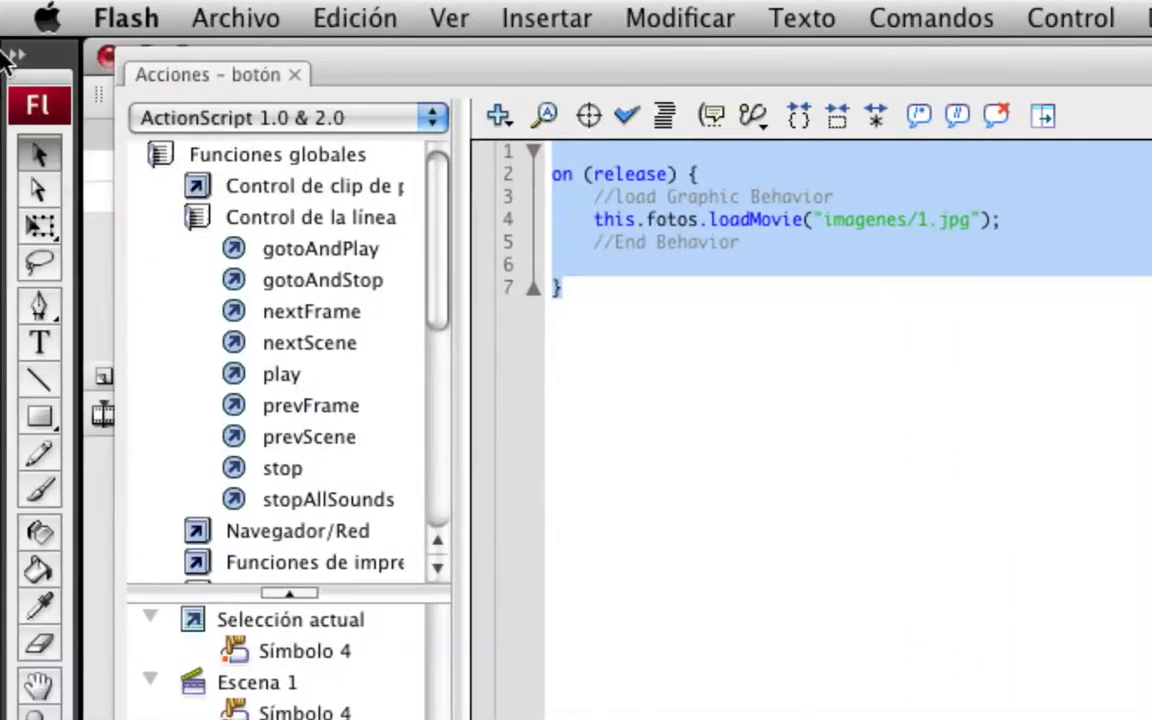
{"action": "left_click_drag", "start_coordinate": [327, 75], "coordinate": [571, 424]}
{"action": "key", "text": "Delete"}
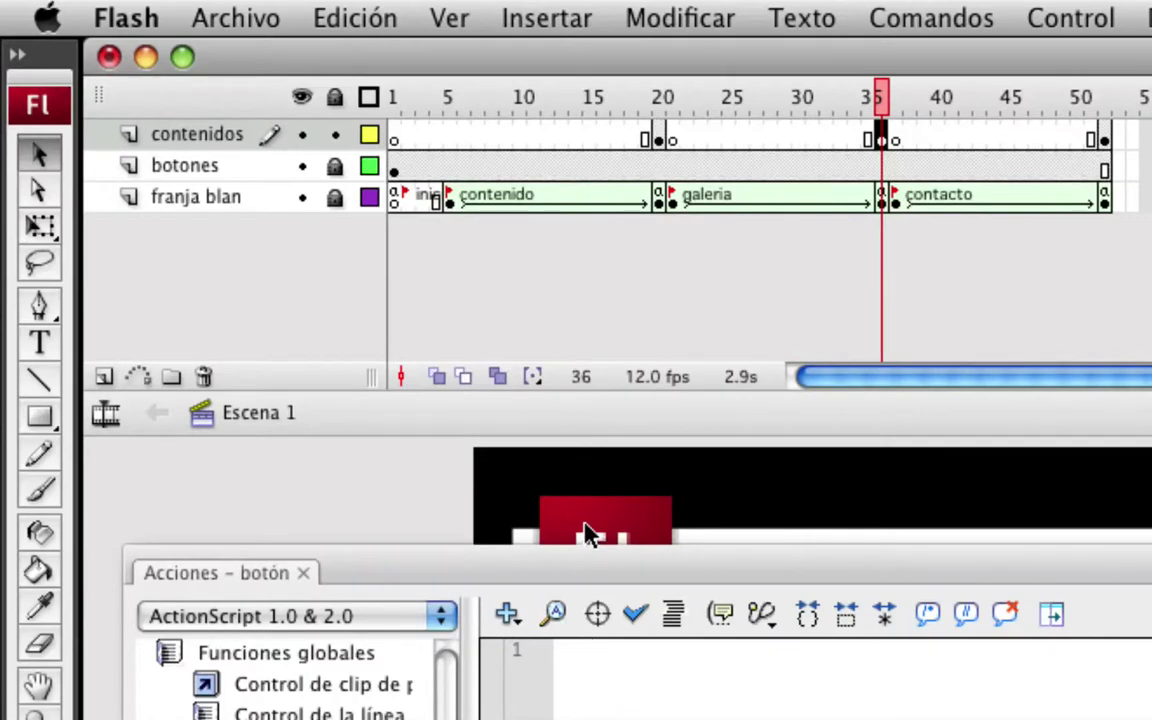
{"action": "key", "text": "super+z"}
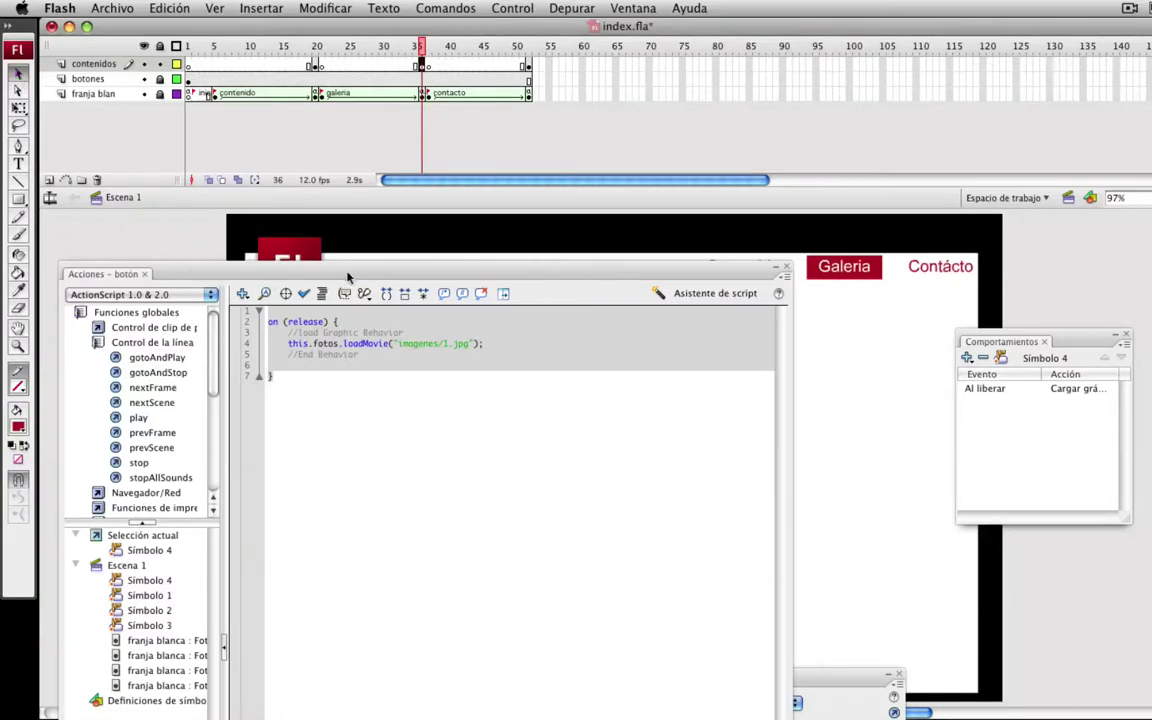
Move the Acciones window clear of the thumbnails and copy the first thumbnail button's entire script
{"action": "left_click_drag", "start_coordinate": [348, 277], "coordinate": [541, 139]}
{"action": "left_click", "coordinate": [295, 405]}
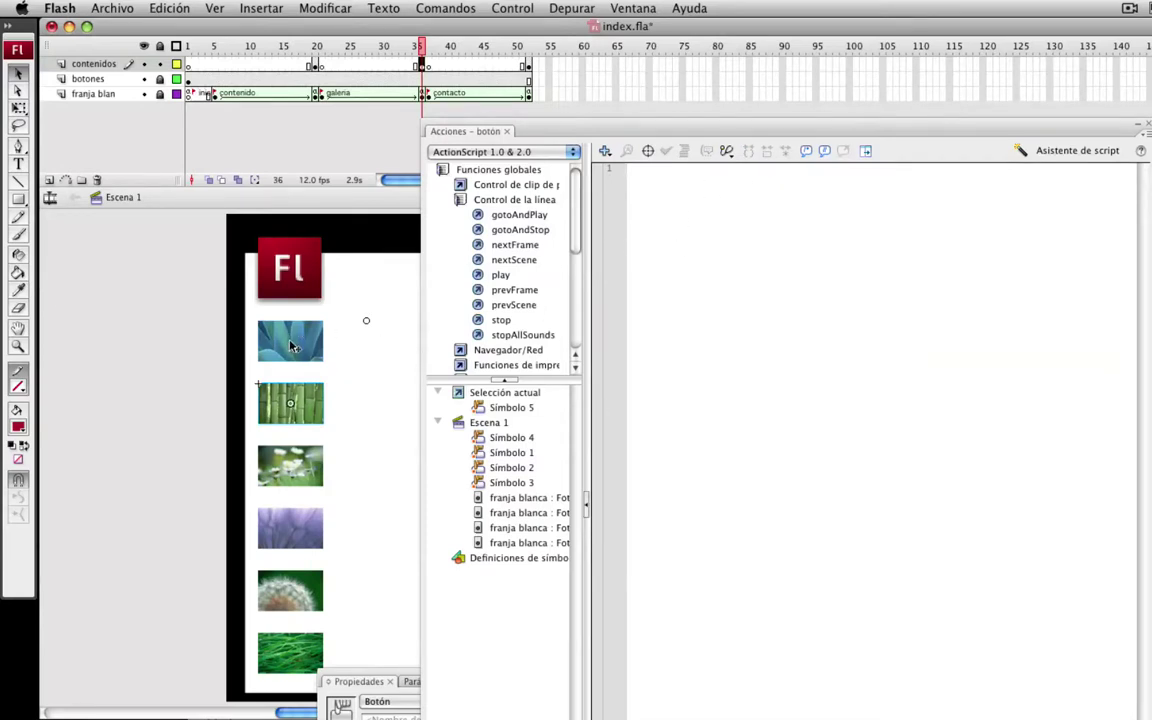
{"action": "left_click", "coordinate": [292, 346]}
{"action": "left_click_drag", "start_coordinate": [679, 265], "coordinate": [597, 115]}
{"action": "key", "text": "super+c"}
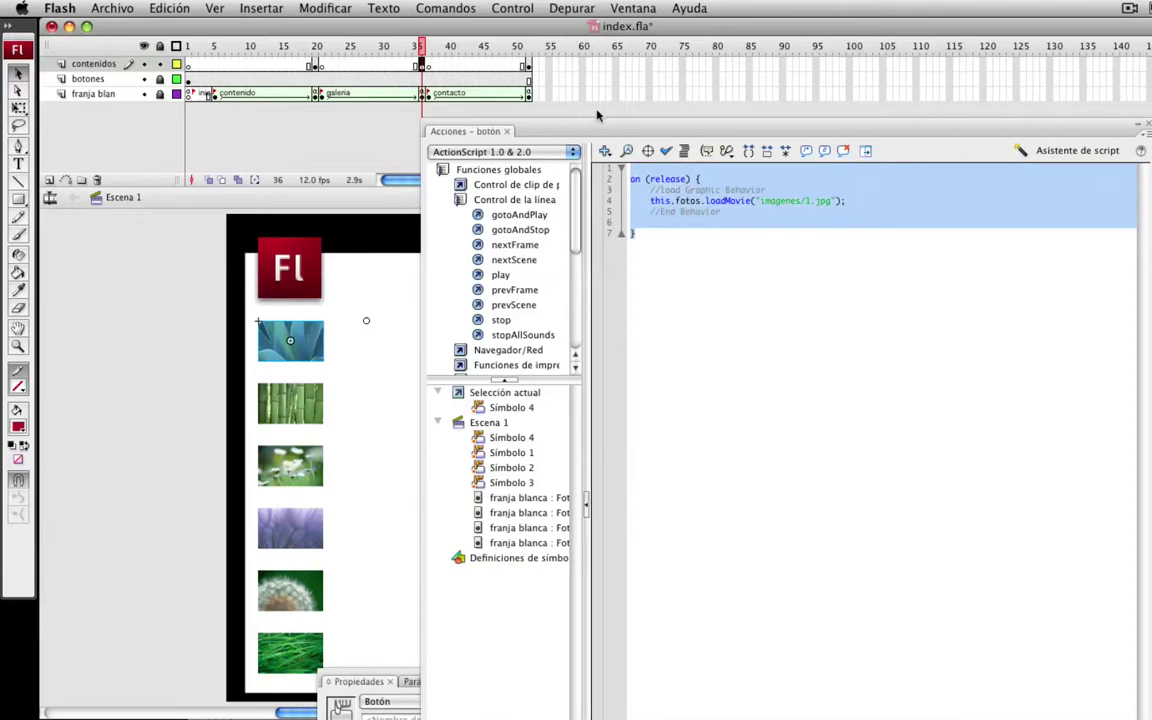
Paste the copied script onto the second thumbnail button and make it load imagenes/2.jpg
{"action": "left_click", "coordinate": [290, 395]}
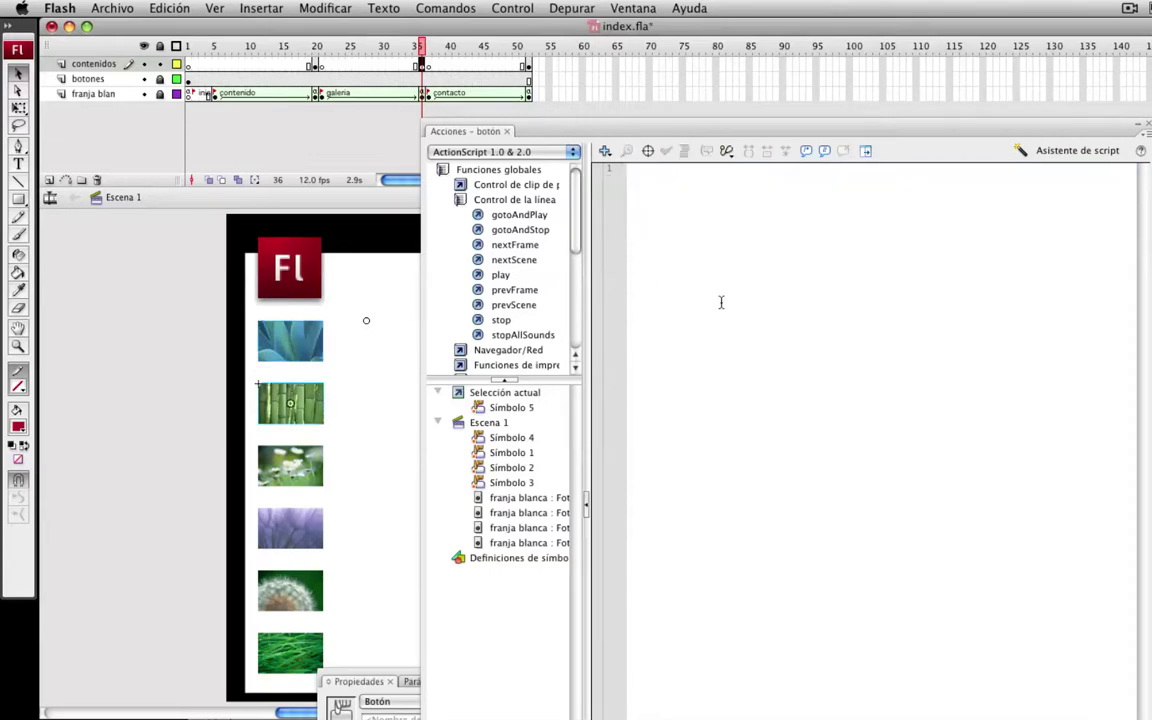
{"action": "key", "text": "super+v"}
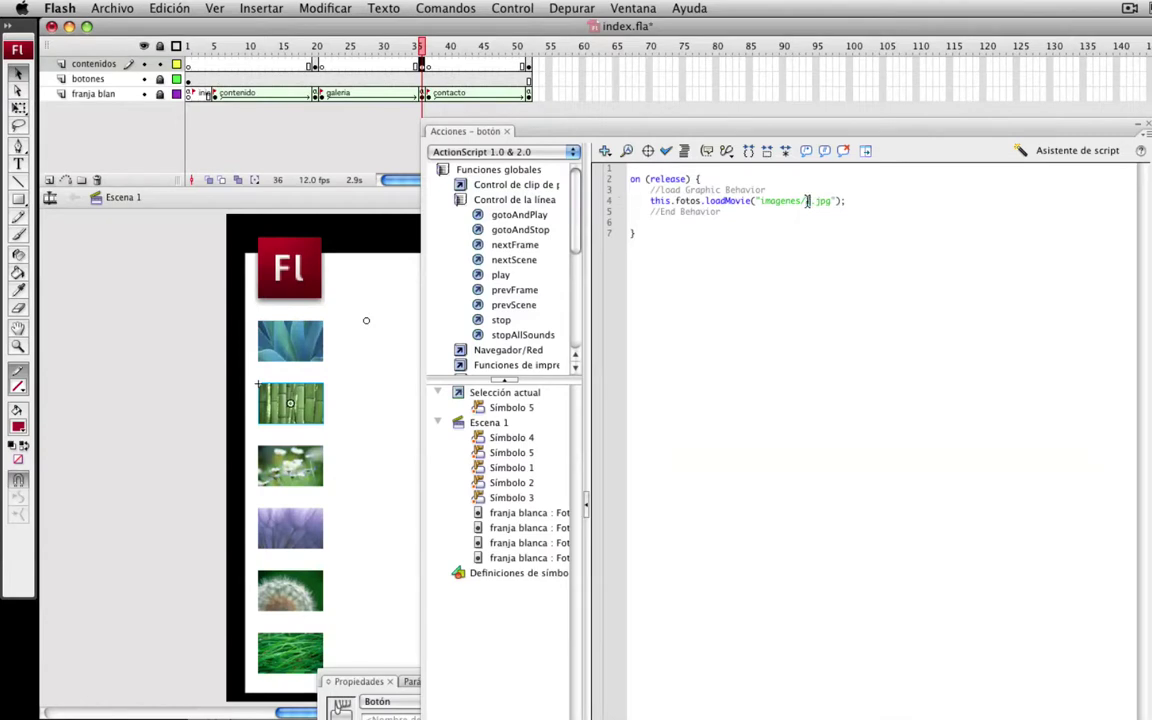
{"action": "key", "text": "shift+F3"}
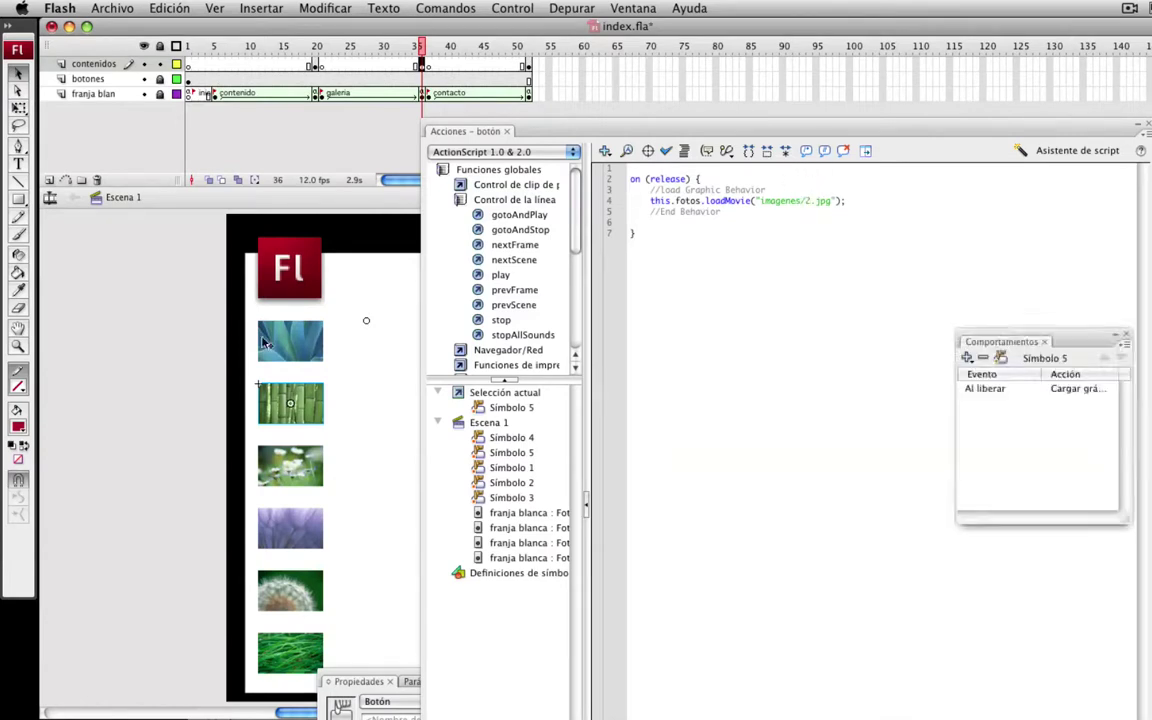
Paste the script onto the third and fourth thumbnail buttons, loading imagenes/3.jpg and imagenes/4.jpg respectively
{"action": "left_click", "coordinate": [290, 465]}
{"action": "key", "text": "shift+F3"}
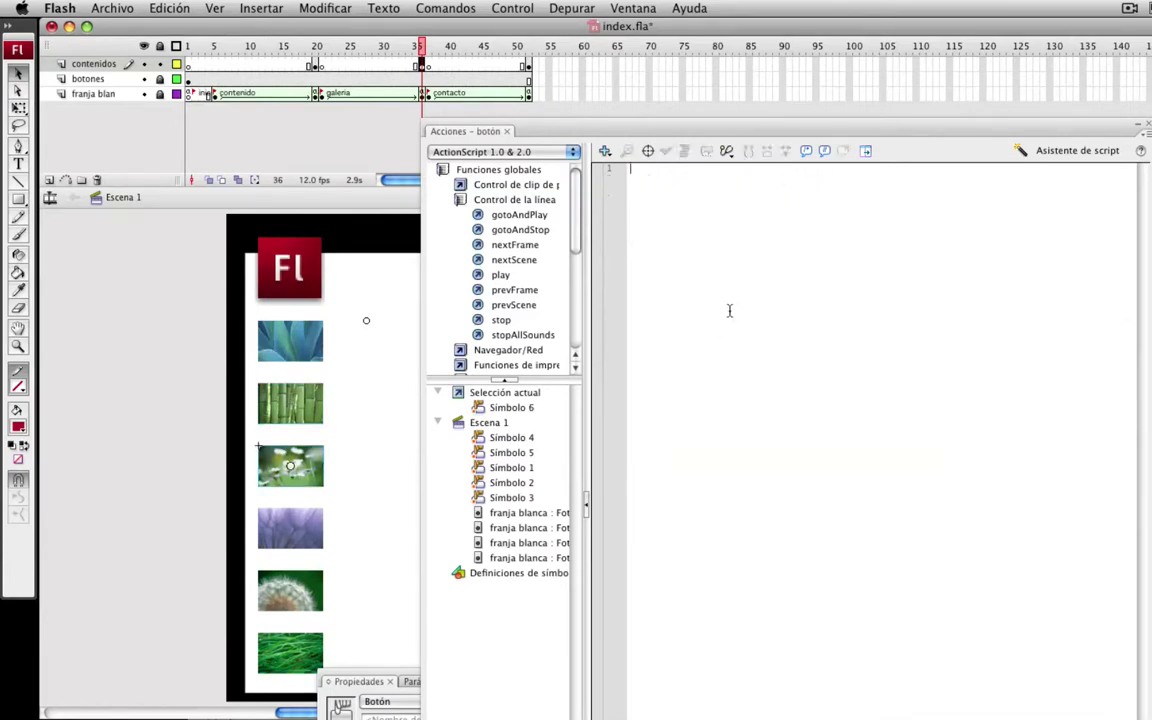
{"action": "key", "text": "super+v"}
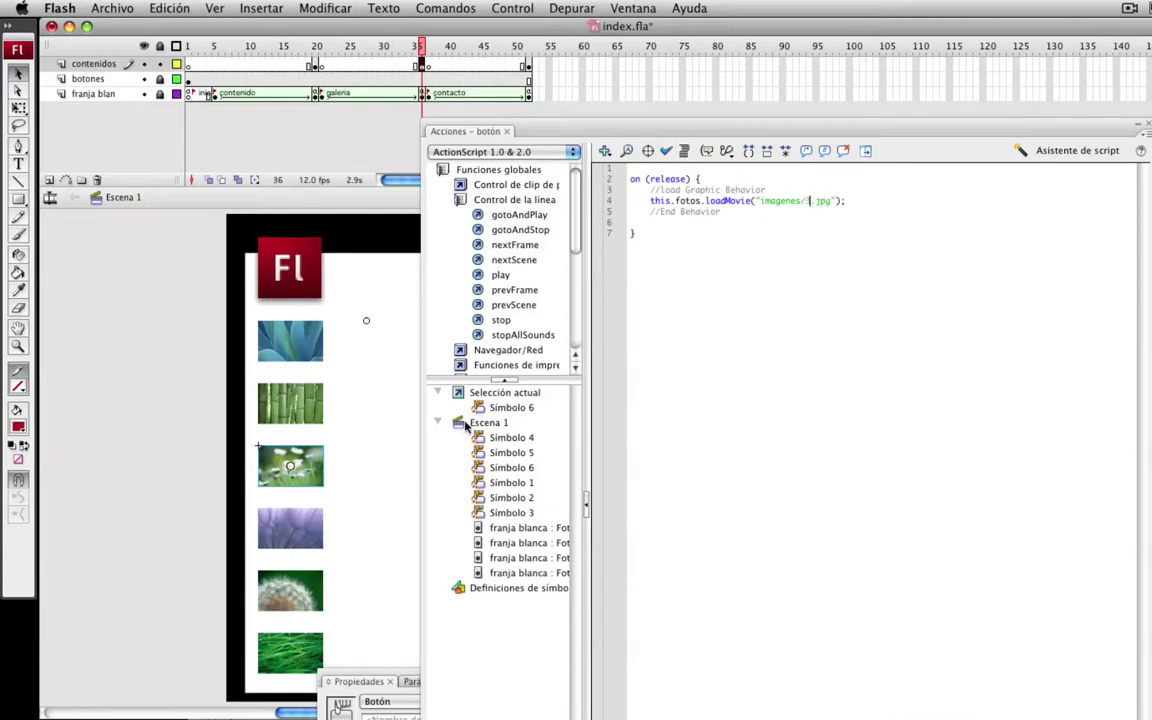
{"action": "left_click", "coordinate": [292, 527]}
{"action": "key", "text": "super+v"}
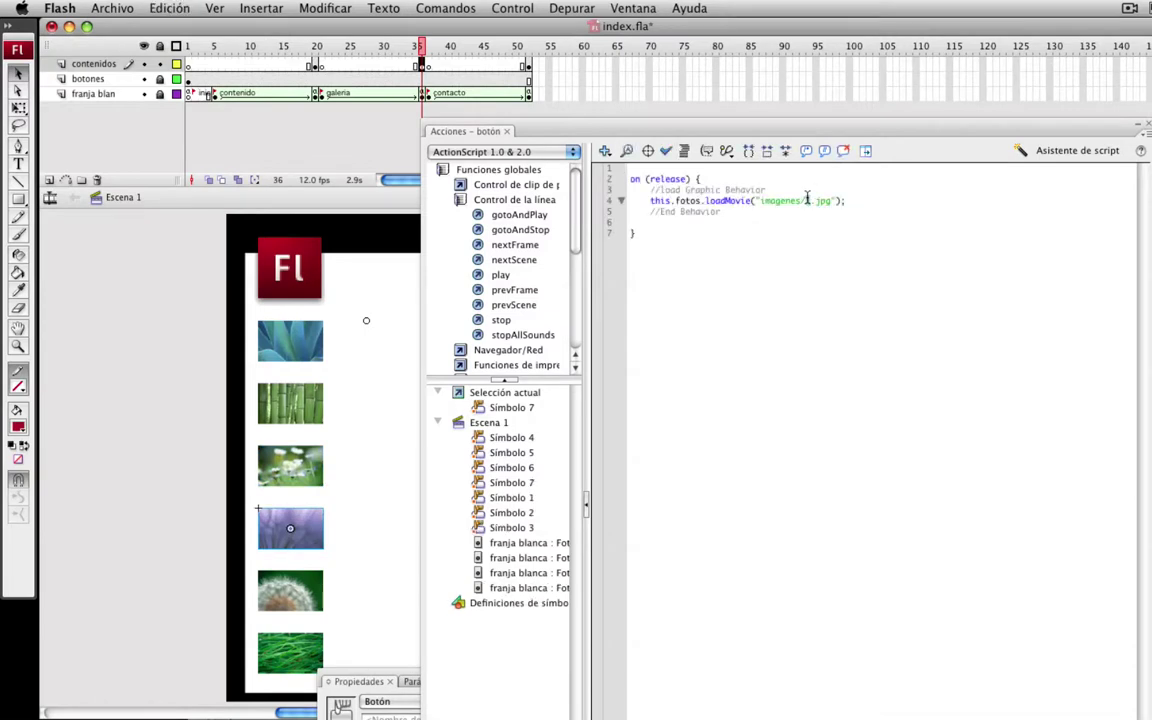
Paste the script onto the fifth and sixth thumbnail buttons, loading imagenes/5.jpg and imagenes/6.jpg, and close the Acciones window
{"action": "left_click", "coordinate": [297, 590]}
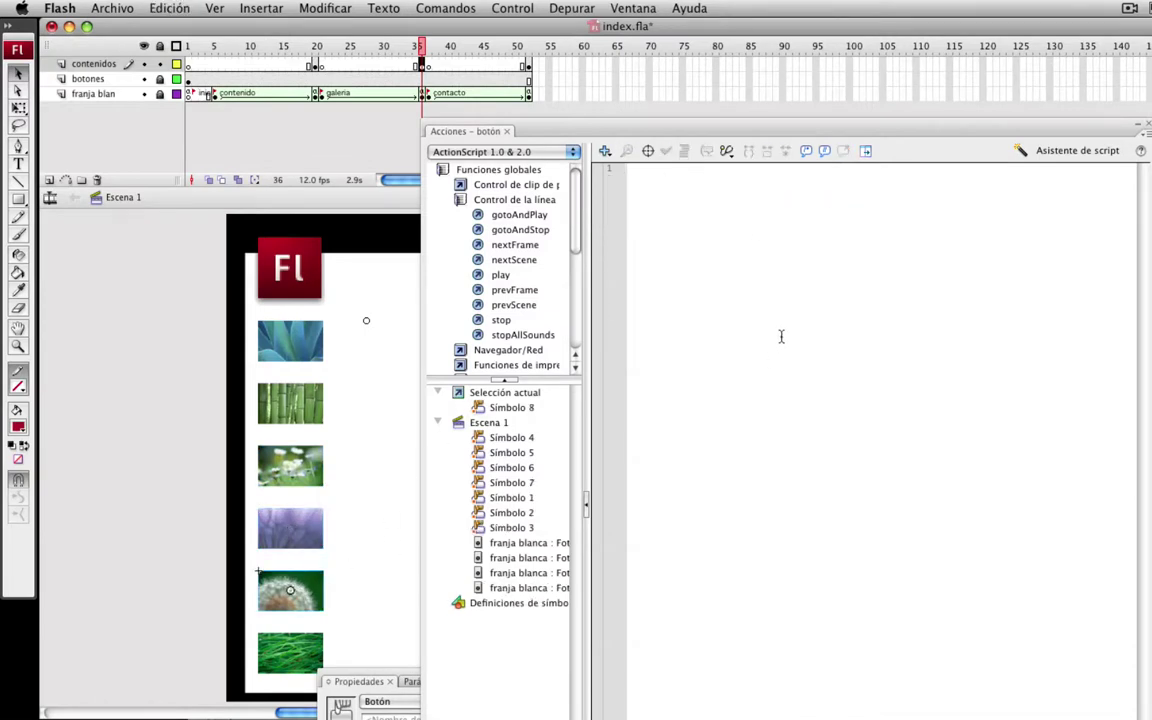
{"action": "type", "text": "on (release) { \t//load Graphic Behavior \tthis.fotos.loadMovie(\"imagenes/4.jpg\"); \t//End Behavior  }"}
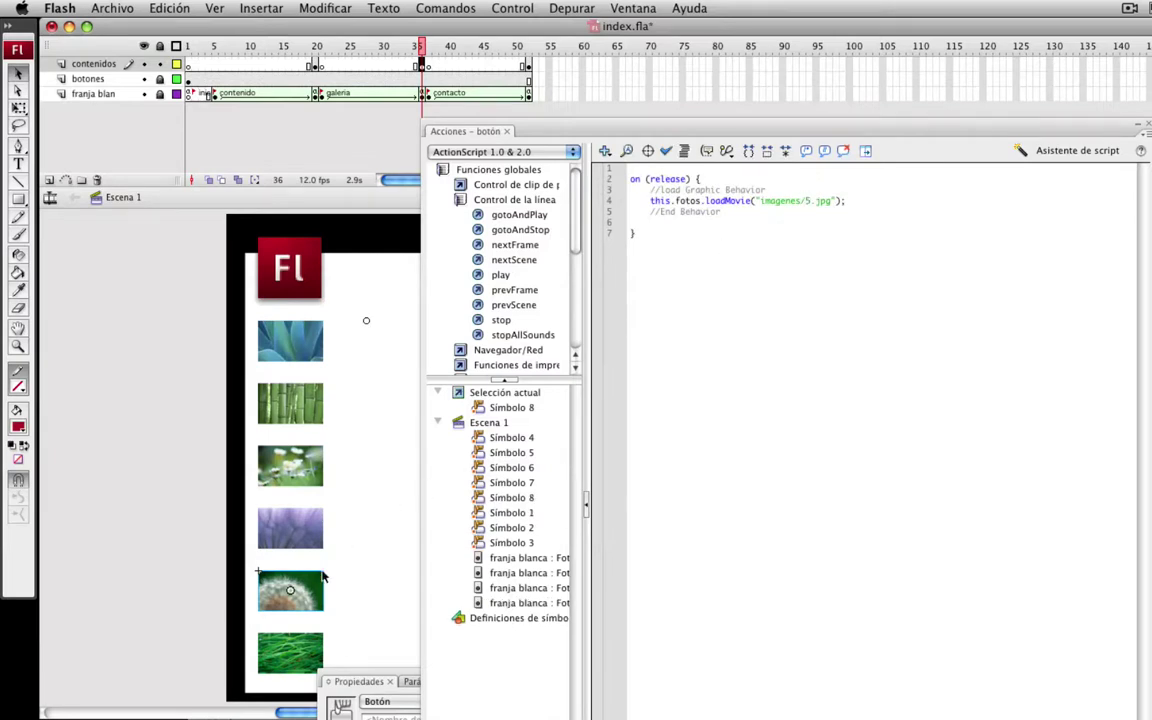
{"action": "left_click", "coordinate": [314, 643]}
{"action": "key", "text": "super+v"}
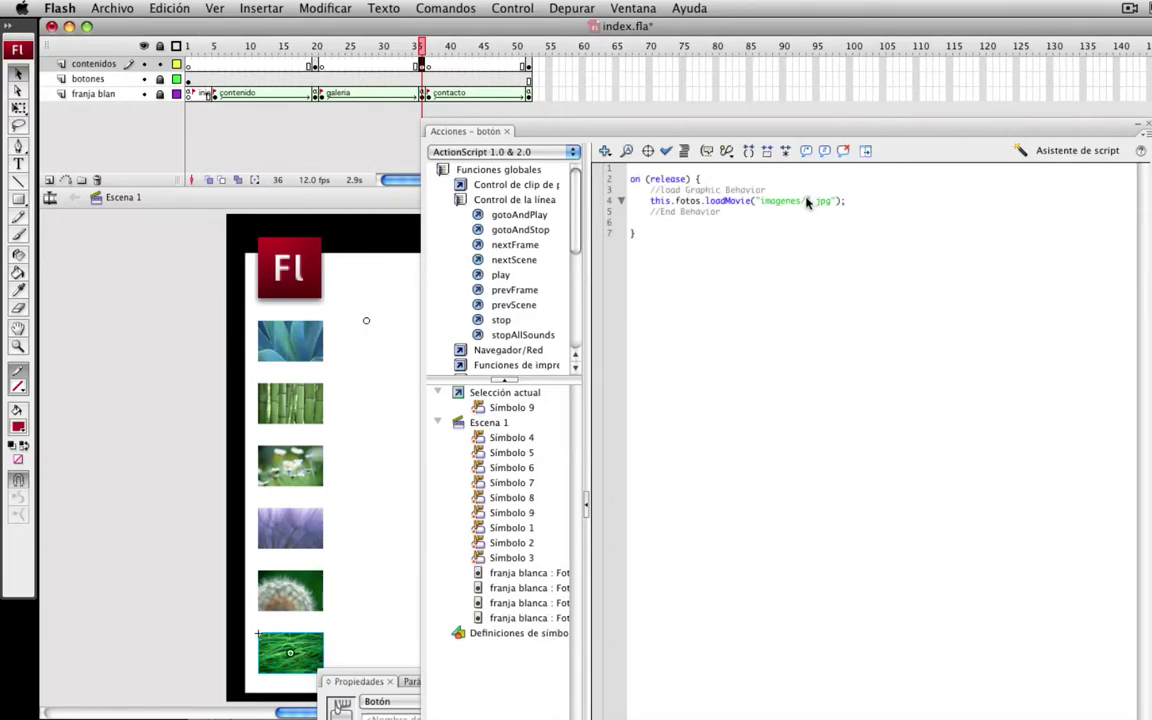
{"action": "double_click", "coordinate": [807, 201]}
{"action": "type", "text": "6"}
{"action": "key", "text": "shift+F3"}
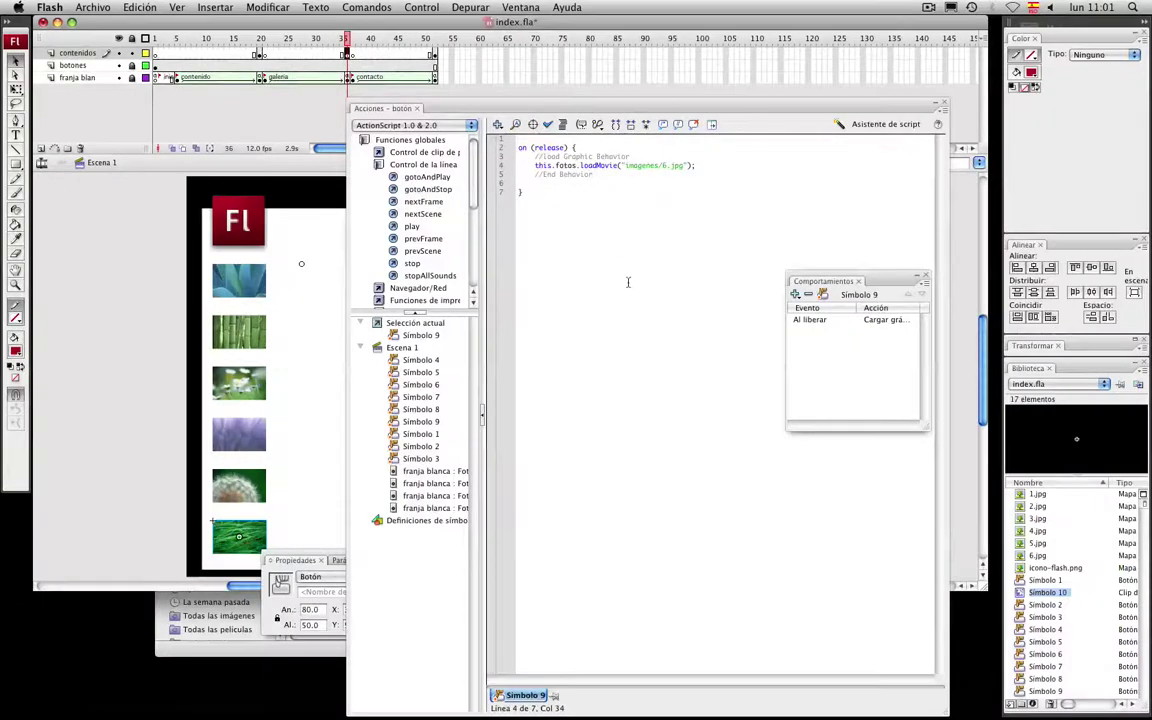
{"action": "left_click", "coordinate": [940, 106]}
{"action": "left_click", "coordinate": [843, 219]}
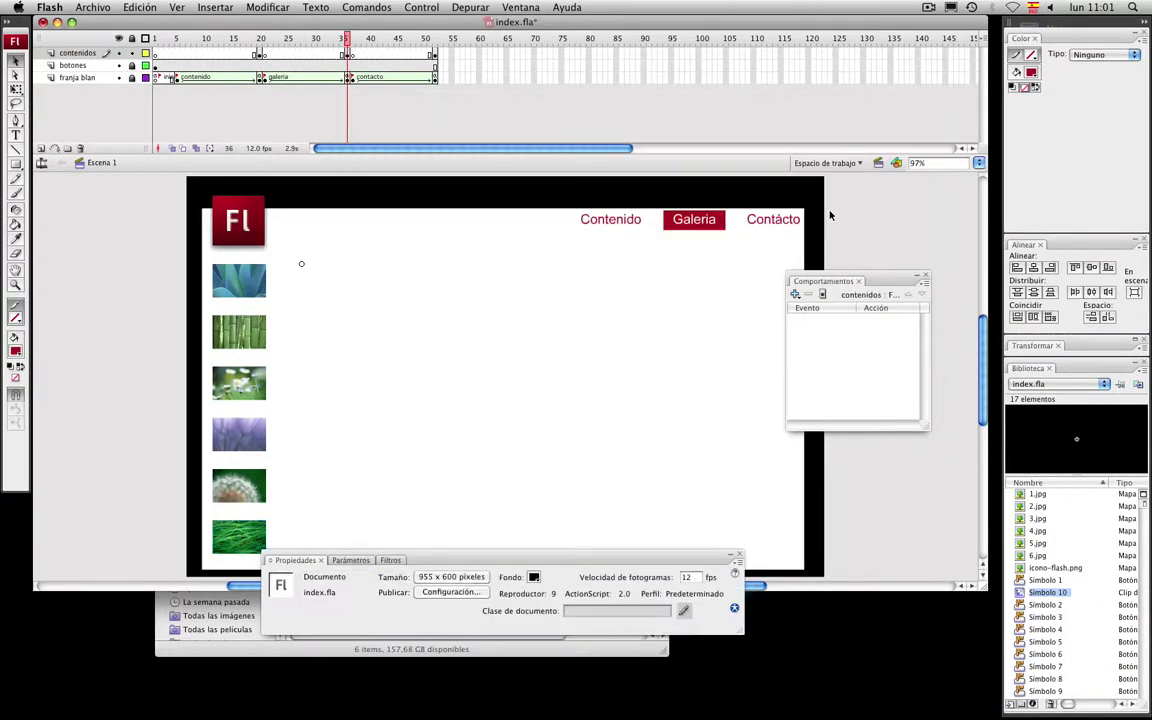
Test the movie by opening Galeria and loading the large image of each of the six thumbnails, and close the preview
{"action": "key", "text": "super+Return"}
{"action": "left_click", "coordinate": [701, 177]}
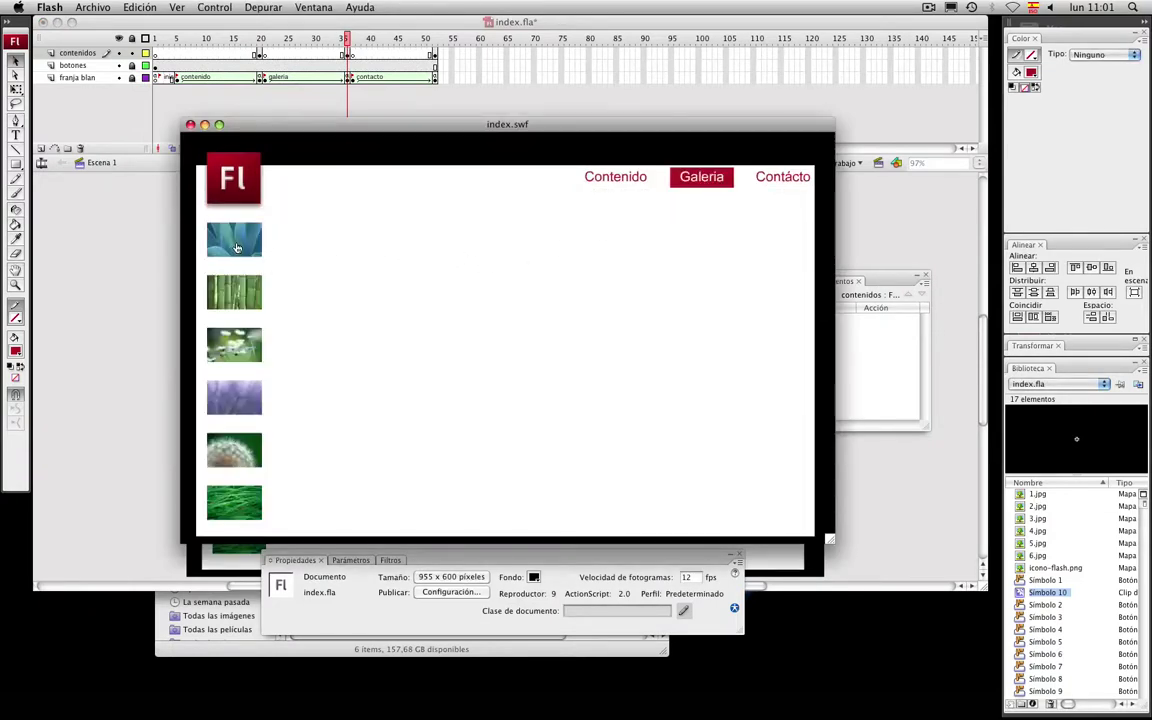
{"action": "left_click", "coordinate": [240, 247]}
{"action": "left_click", "coordinate": [237, 309]}
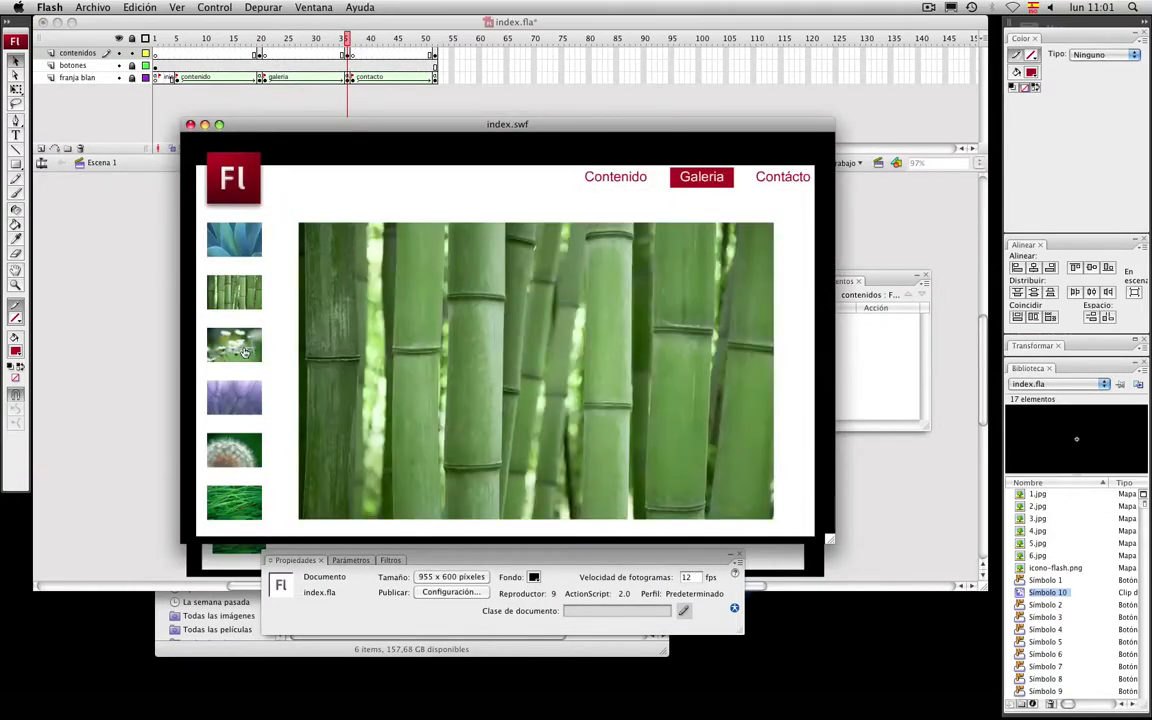
{"action": "left_click", "coordinate": [235, 345]}
{"action": "left_click", "coordinate": [235, 397]}
{"action": "left_click", "coordinate": [259, 443]}
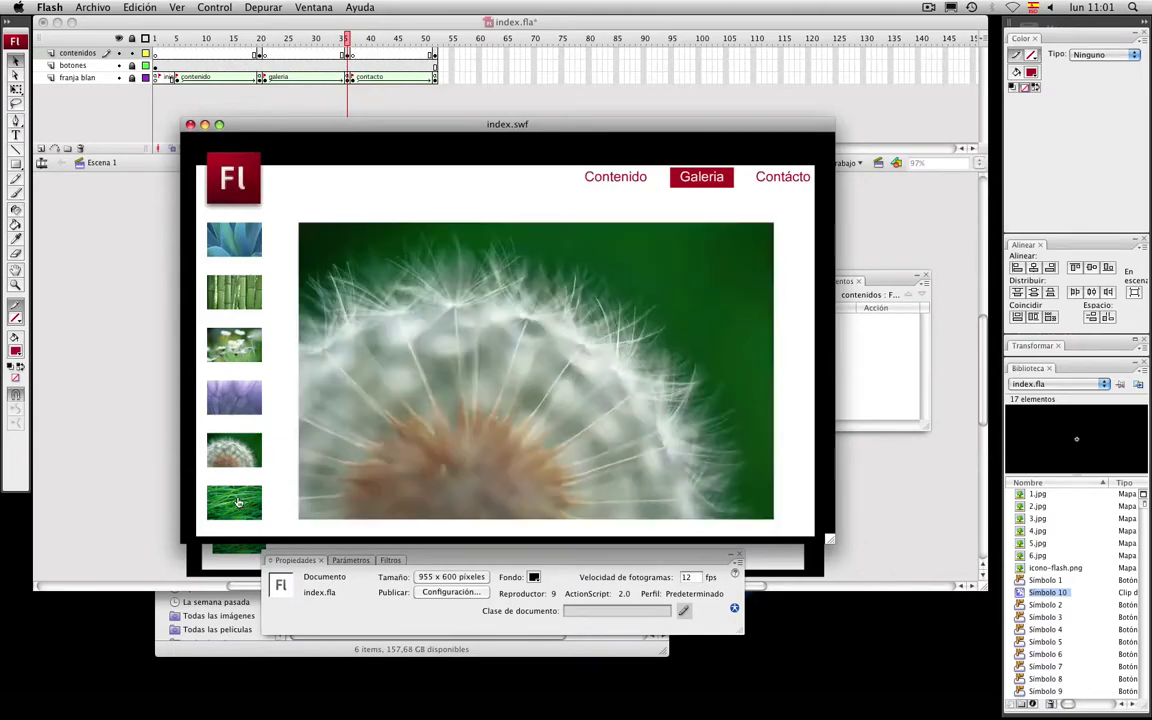
{"action": "left_click", "coordinate": [236, 502]}
{"action": "left_click", "coordinate": [252, 407]}
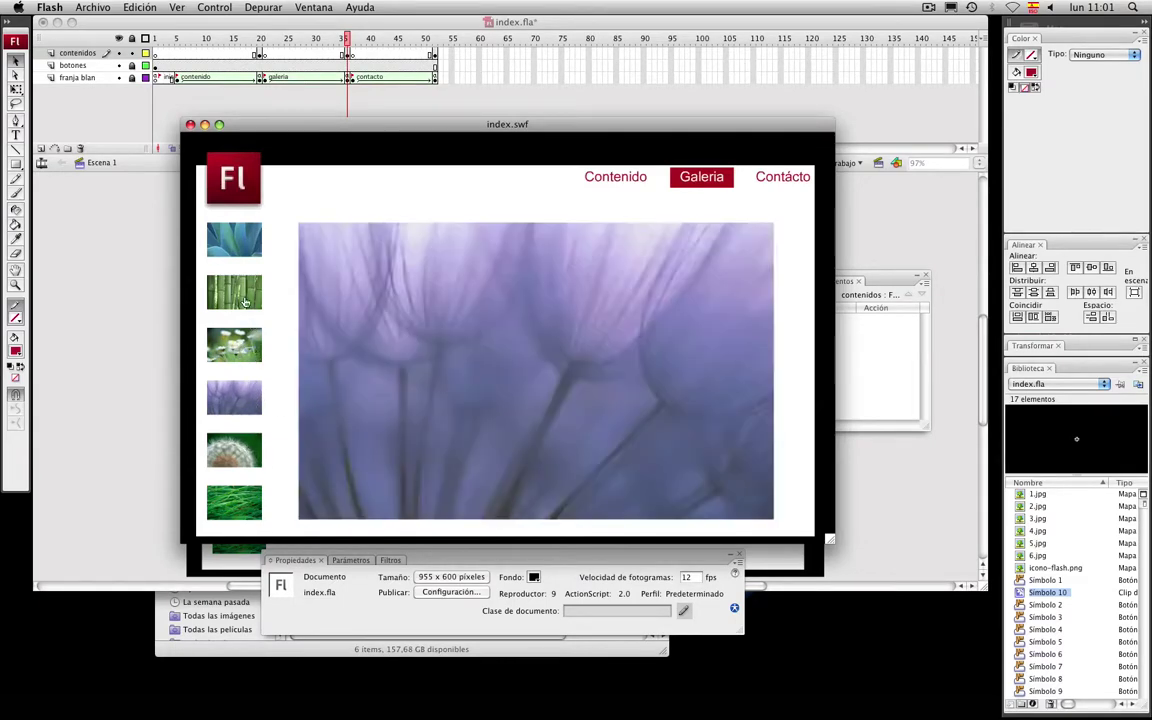
{"action": "left_click", "coordinate": [245, 300]}
{"action": "left_click", "coordinate": [246, 243]}
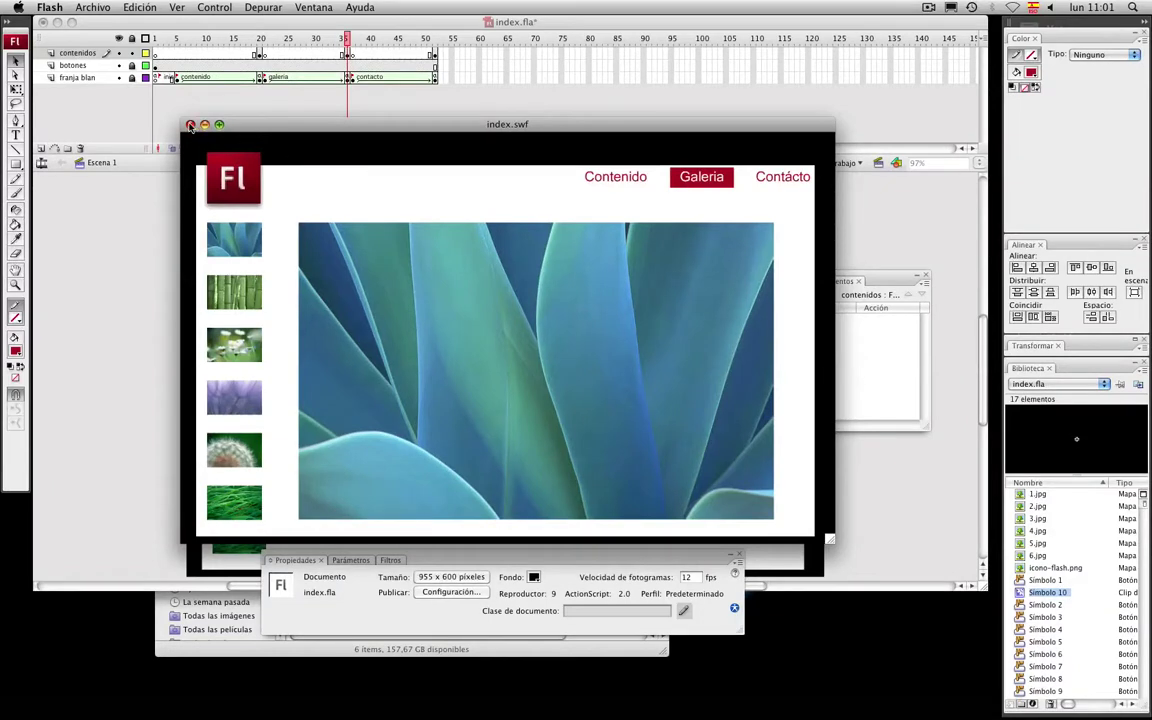
{"action": "left_click", "coordinate": [190, 125]}
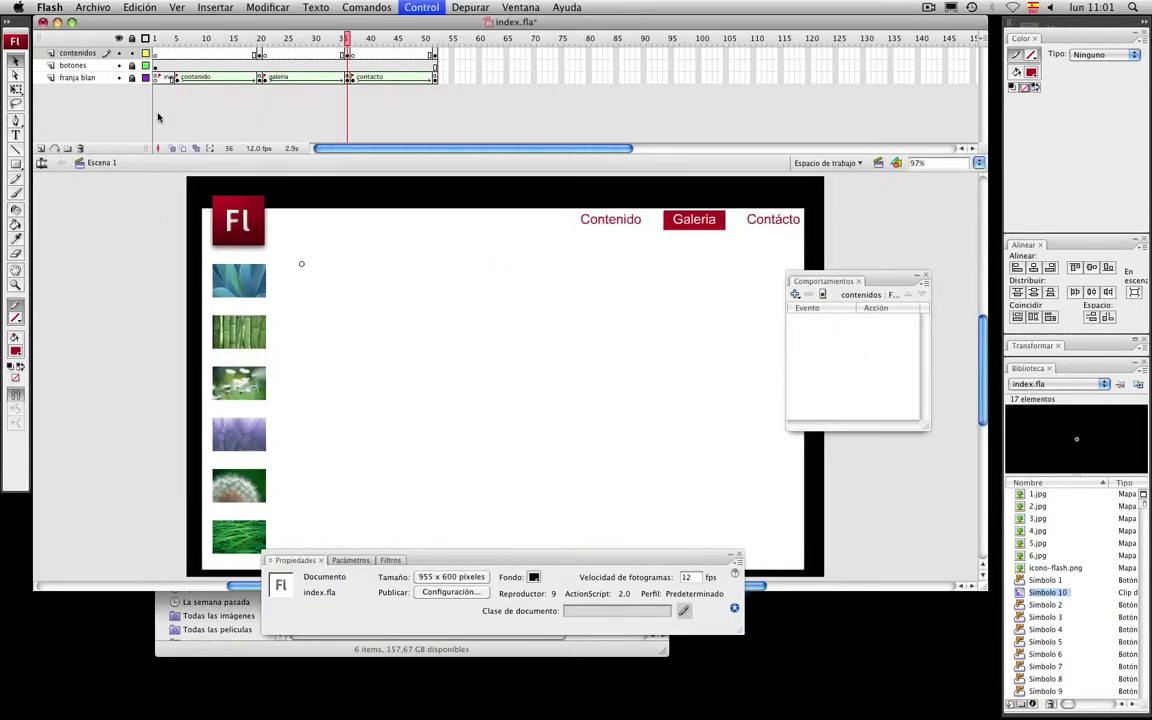
Minimize the index.fla window, switch to Finder, and move the web-flash and miniaturas windows away from the desktop files
{"action": "left_click", "coordinate": [57, 22]}
{"action": "left_click", "coordinate": [867, 386]}
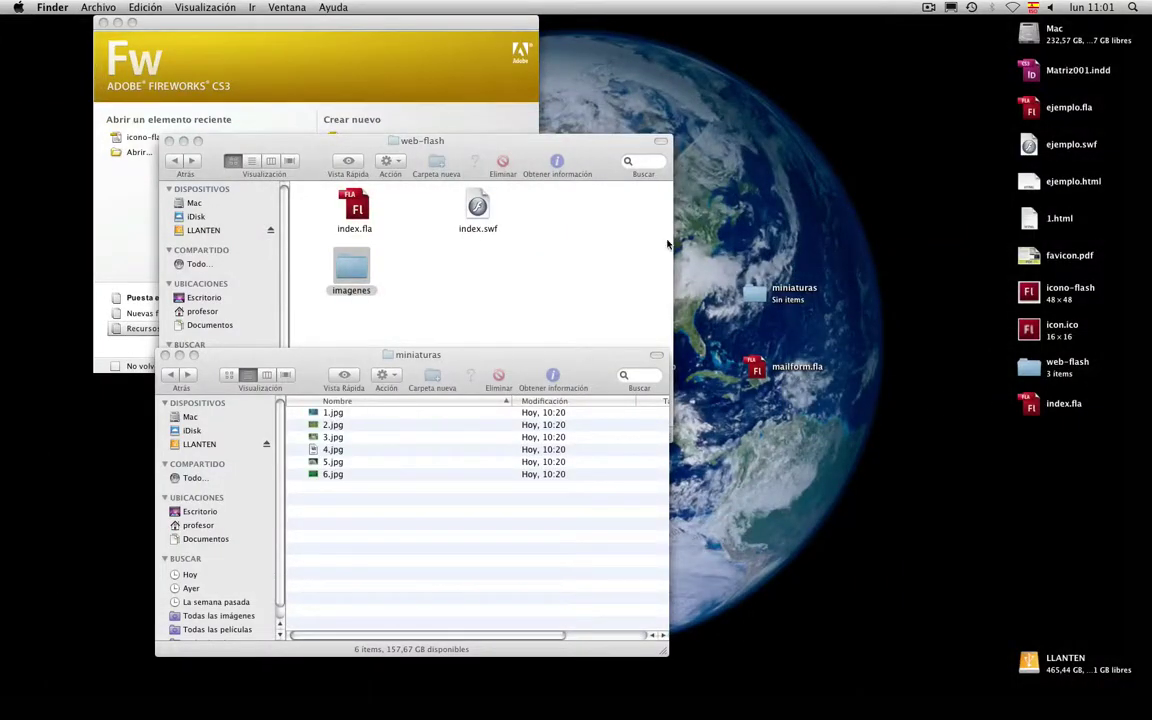
{"action": "left_click_drag", "start_coordinate": [623, 140], "coordinate": [418, 259]}
{"action": "left_click_drag", "start_coordinate": [571, 354], "coordinate": [566, 541]}
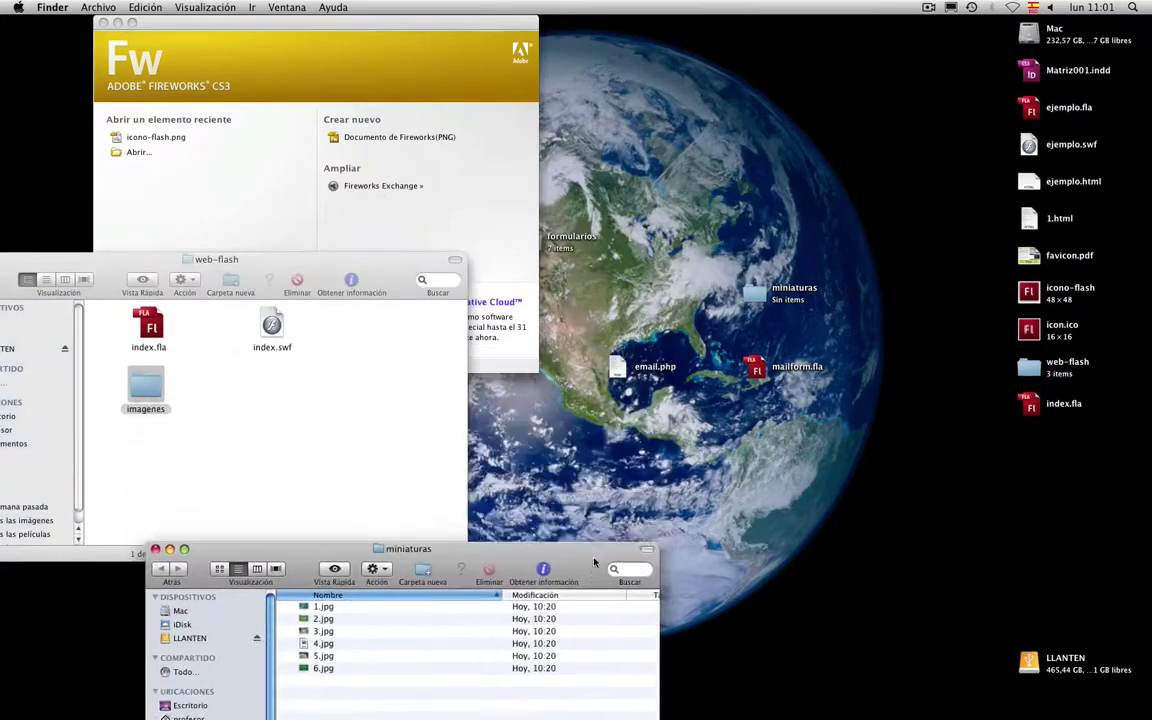
Place email.php beneath mailform.fla on the desktop, bring the web-flash window forward, and move email.php into that folder
{"action": "left_click", "coordinate": [617, 366]}
{"action": "left_click_drag", "start_coordinate": [617, 366], "coordinate": [753, 409]}
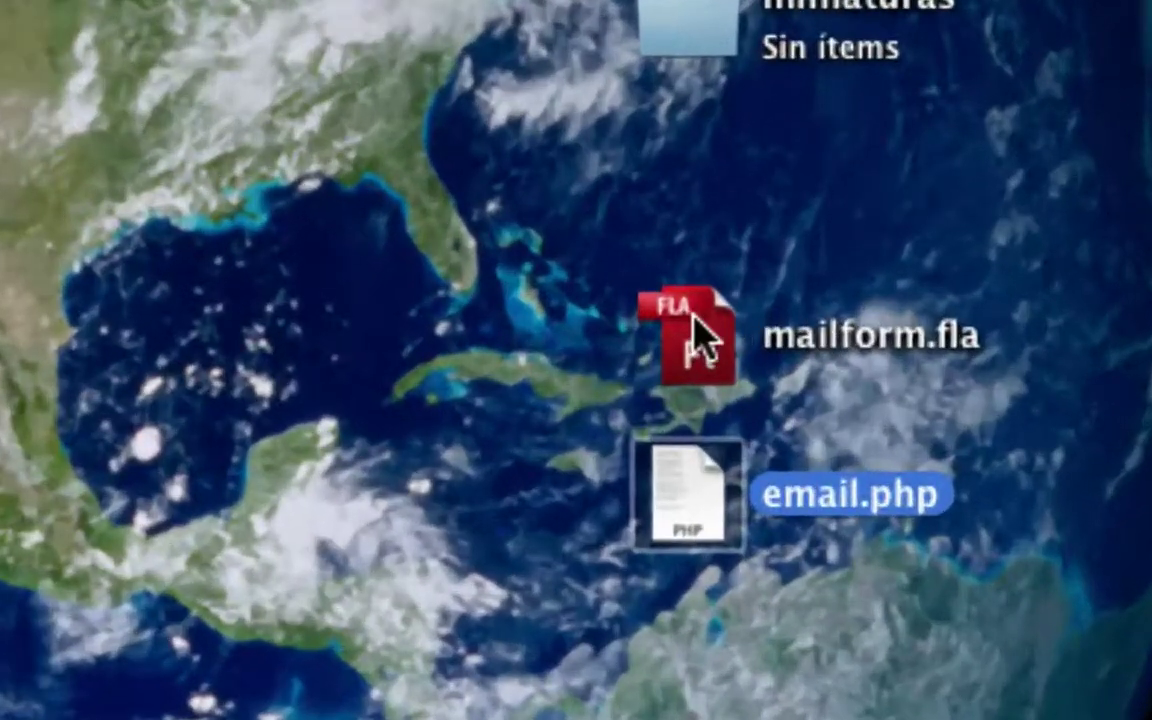
{"action": "left_click", "coordinate": [714, 326]}
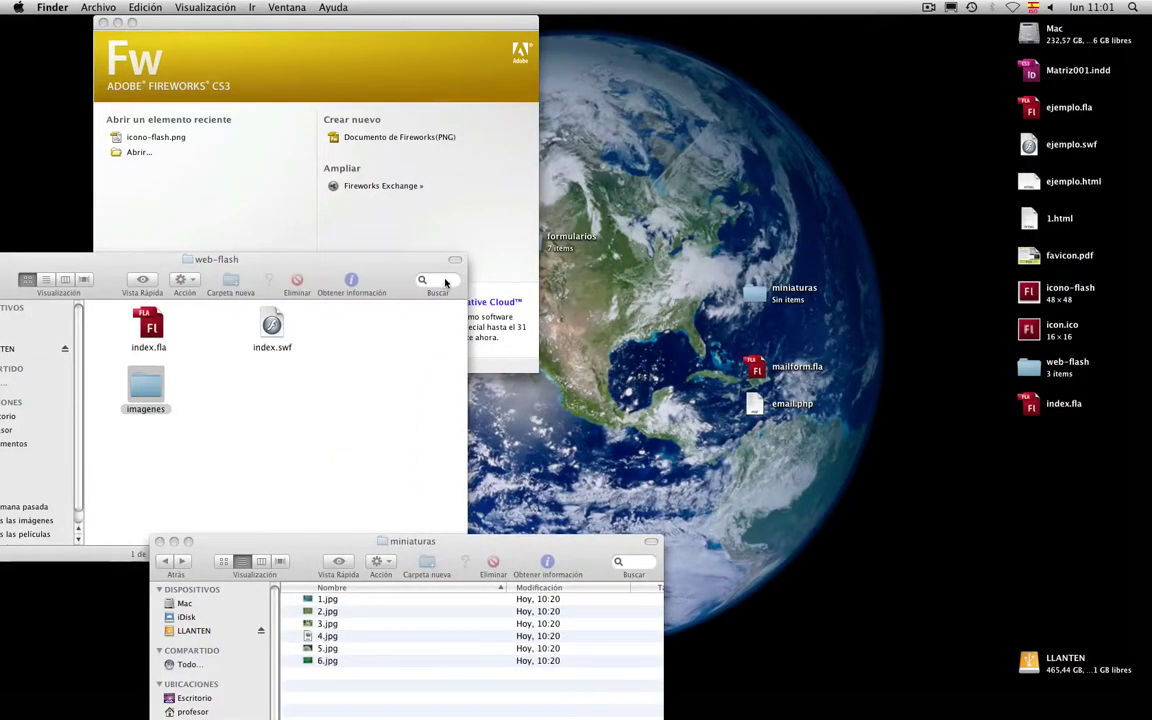
{"action": "left_click_drag", "start_coordinate": [446, 283], "coordinate": [686, 249]}
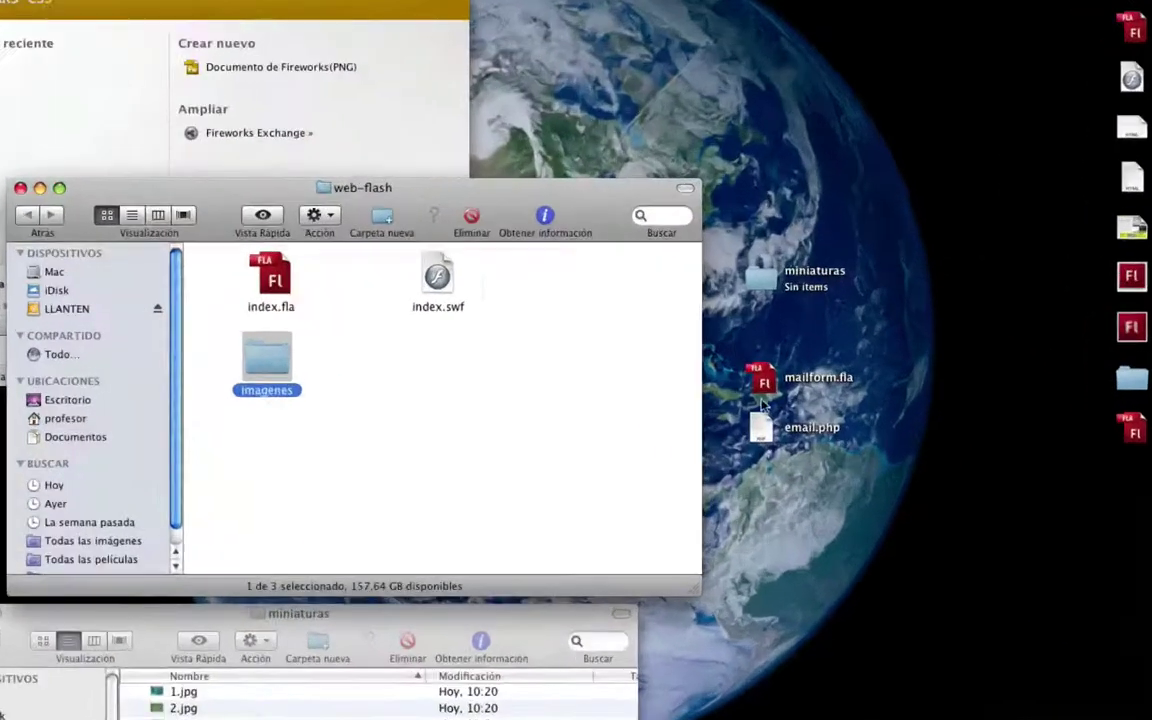
{"action": "left_click_drag", "start_coordinate": [764, 430], "coordinate": [521, 451]}
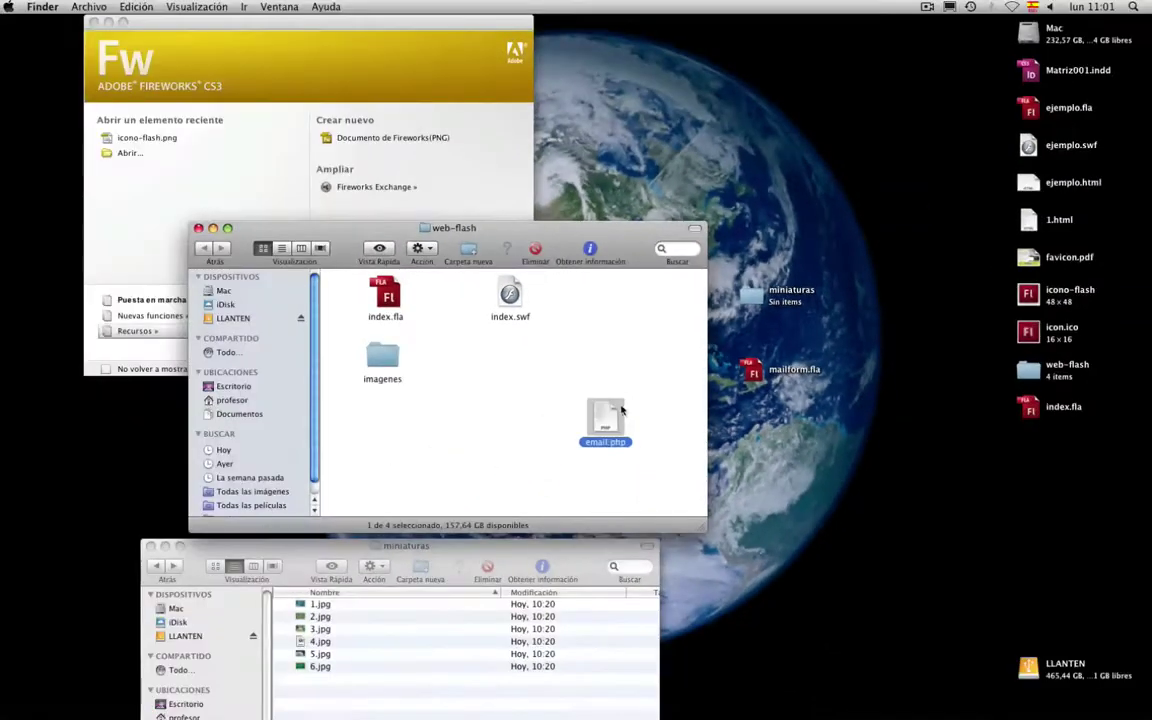
Open email.php from the web-flash folder in Dreamweaver and show it in code view
{"action": "right_click", "coordinate": [607, 417]}
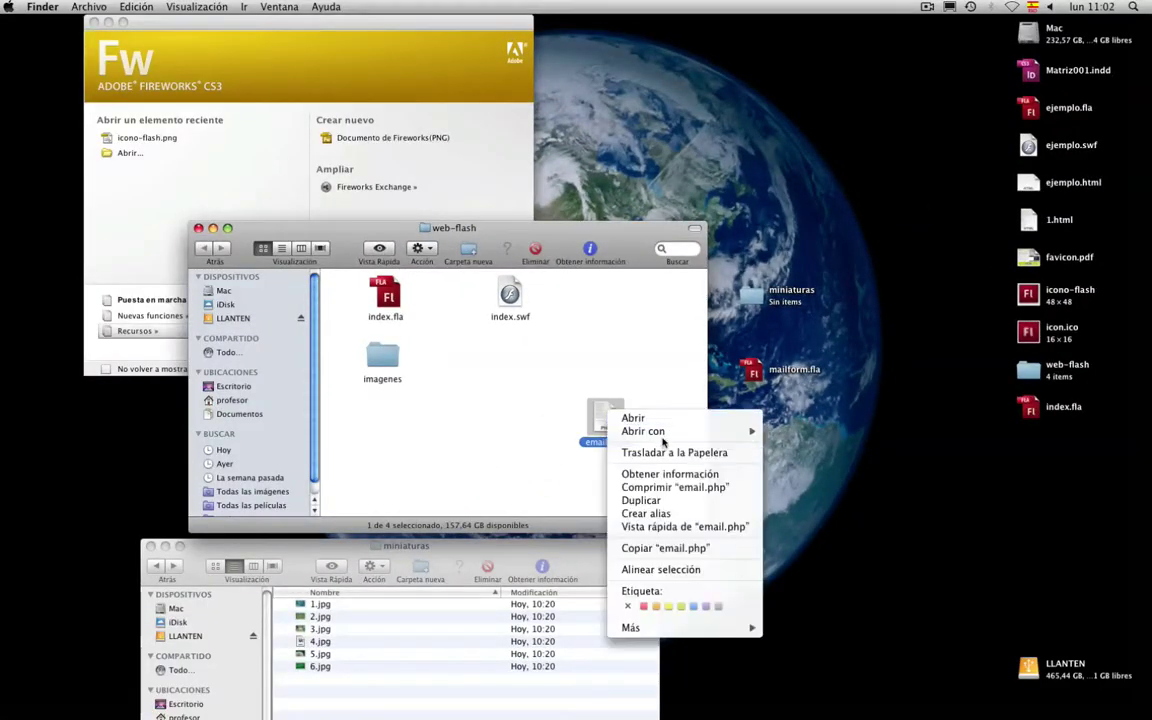
{"action": "mouse_move", "coordinate": [745, 431]}
{"action": "left_click", "coordinate": [820, 436]}
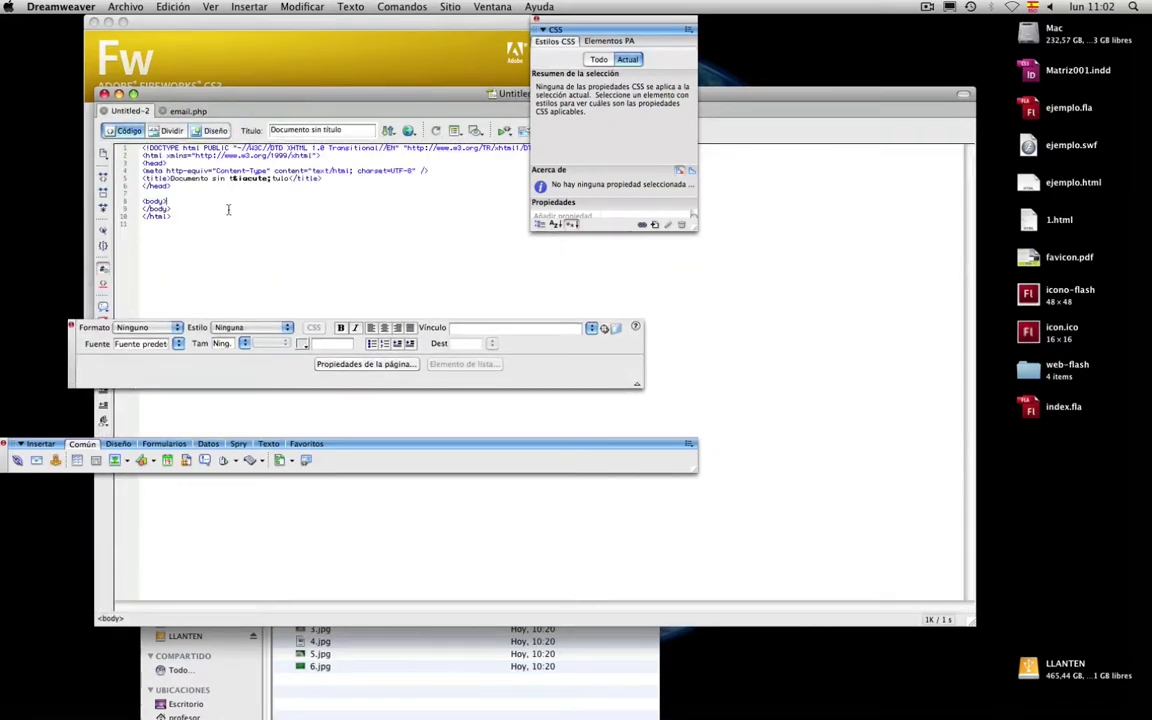
{"action": "left_click", "coordinate": [182, 111]}
{"action": "left_click", "coordinate": [124, 130]}
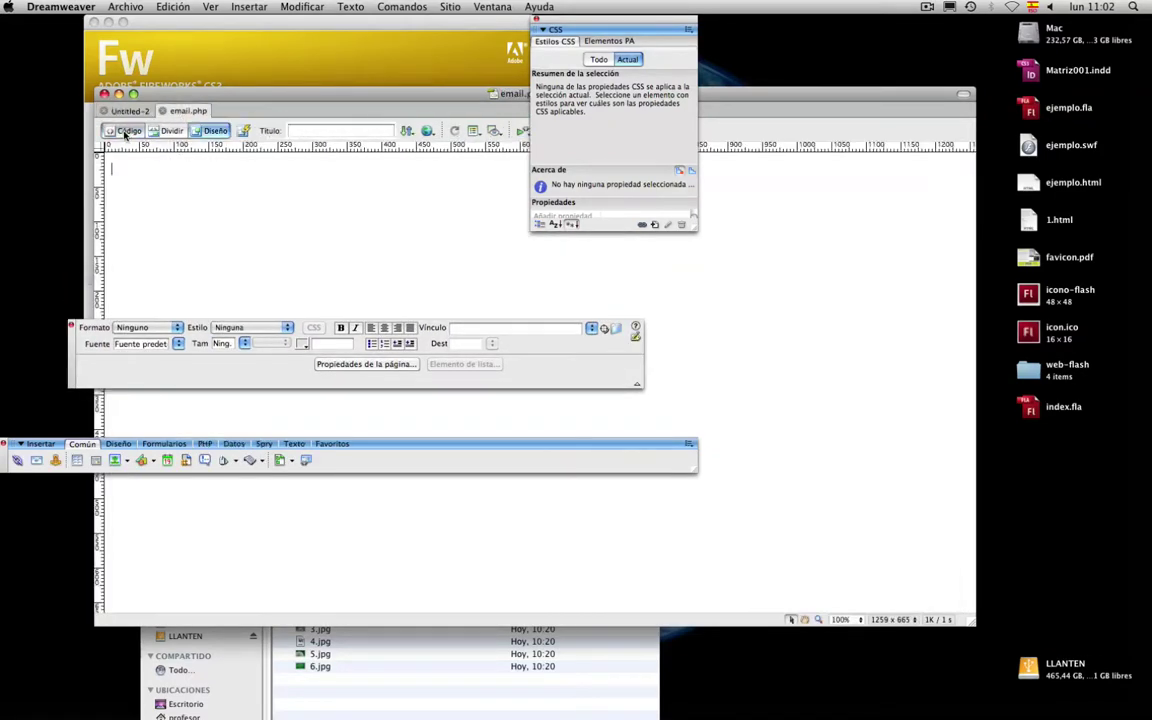
Examine the email.php script, highlighting the $sendTo address and moving the properties and Insertar panels off the code
{"action": "left_click_drag", "start_coordinate": [72, 354], "coordinate": [401, 360]}
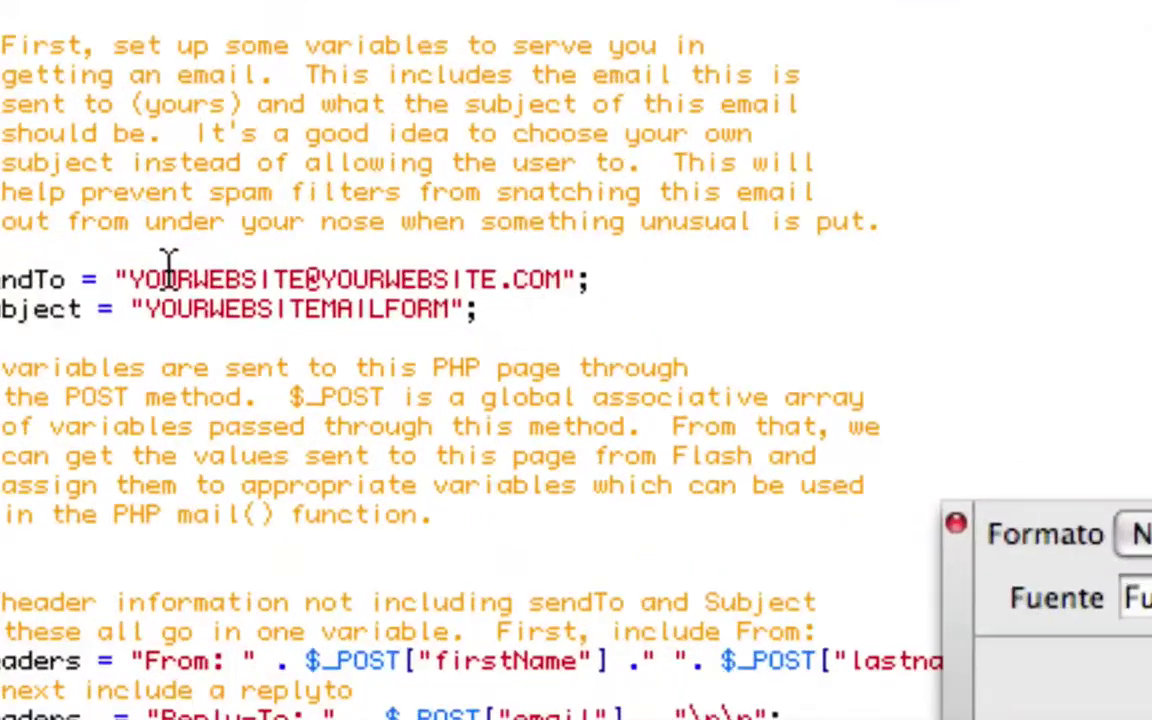
{"action": "triple_click", "coordinate": [210, 252]}
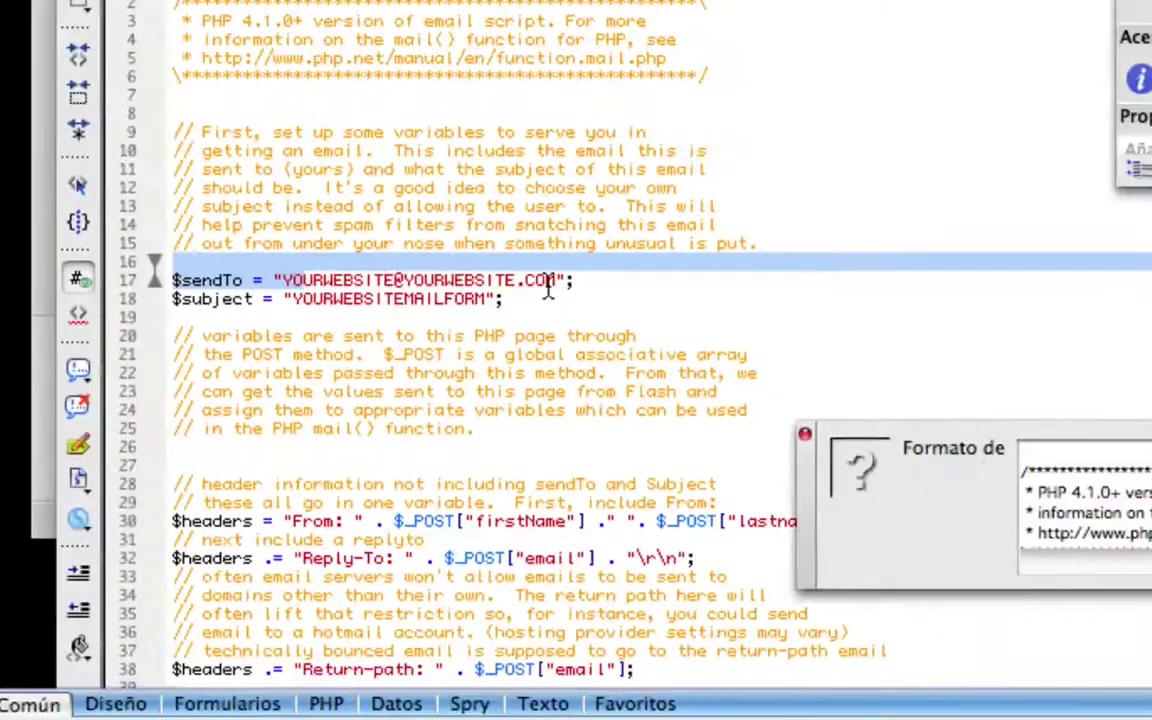
{"action": "left_click_drag", "start_coordinate": [565, 282], "coordinate": [171, 285]}
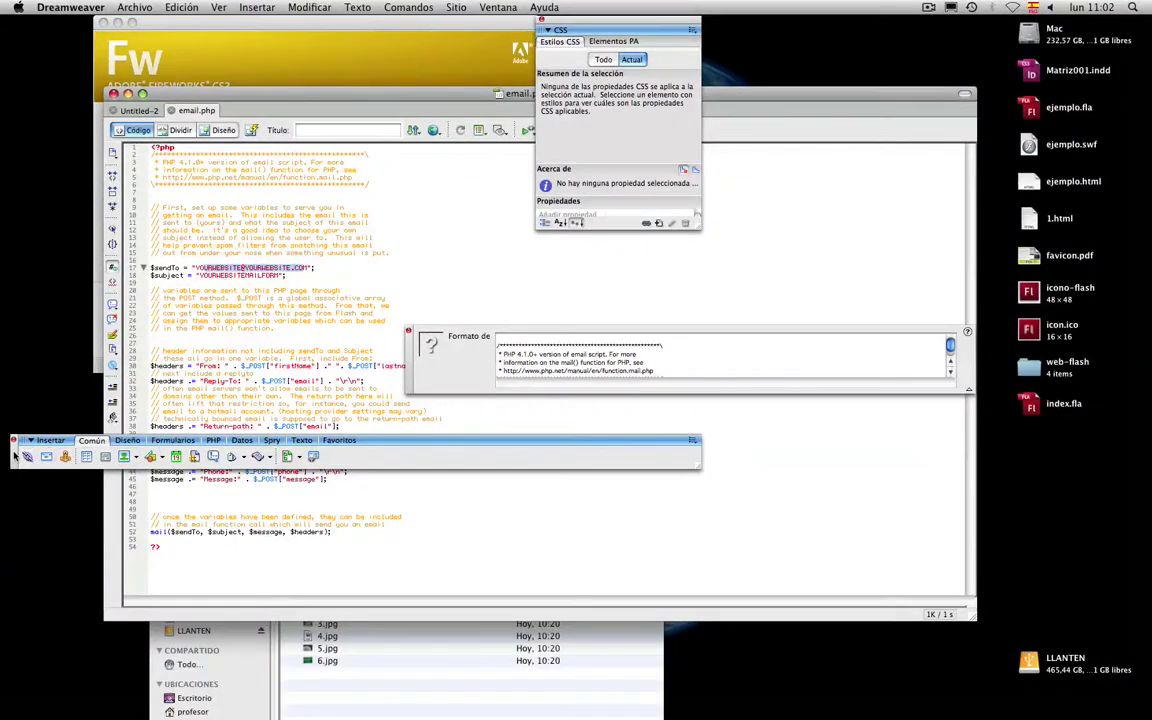
{"action": "left_click_drag", "start_coordinate": [14, 456], "coordinate": [16, 601]}
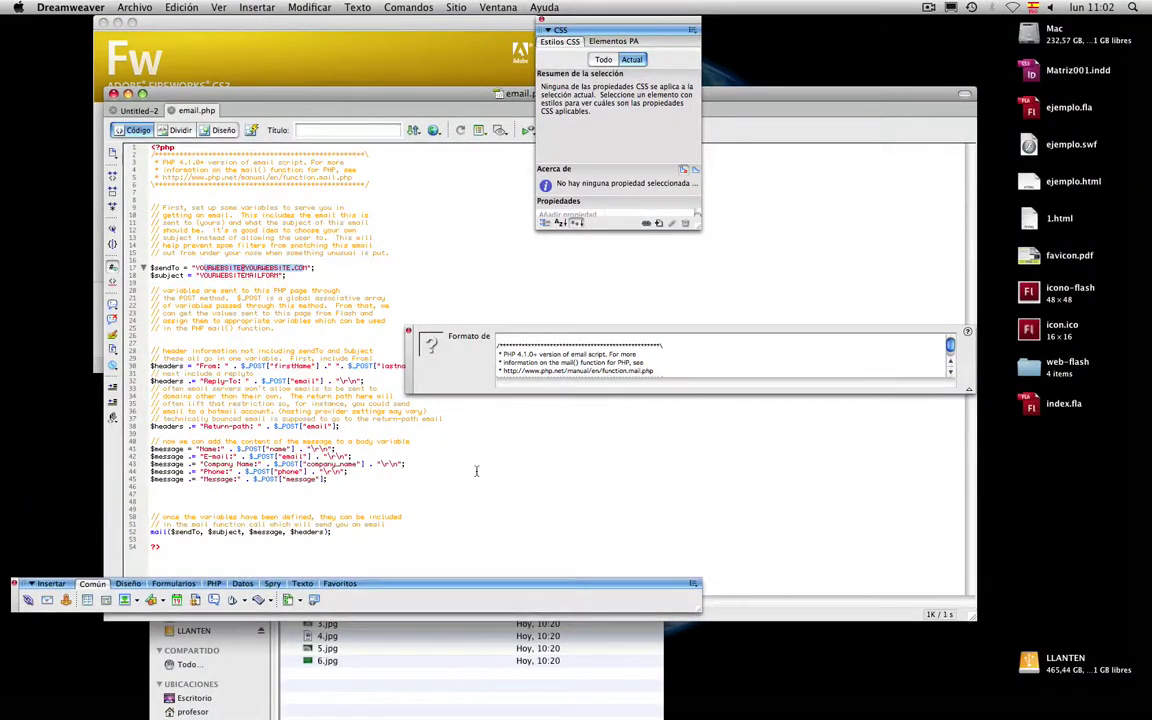
{"action": "left_click_drag", "start_coordinate": [409, 352], "coordinate": [34, 508]}
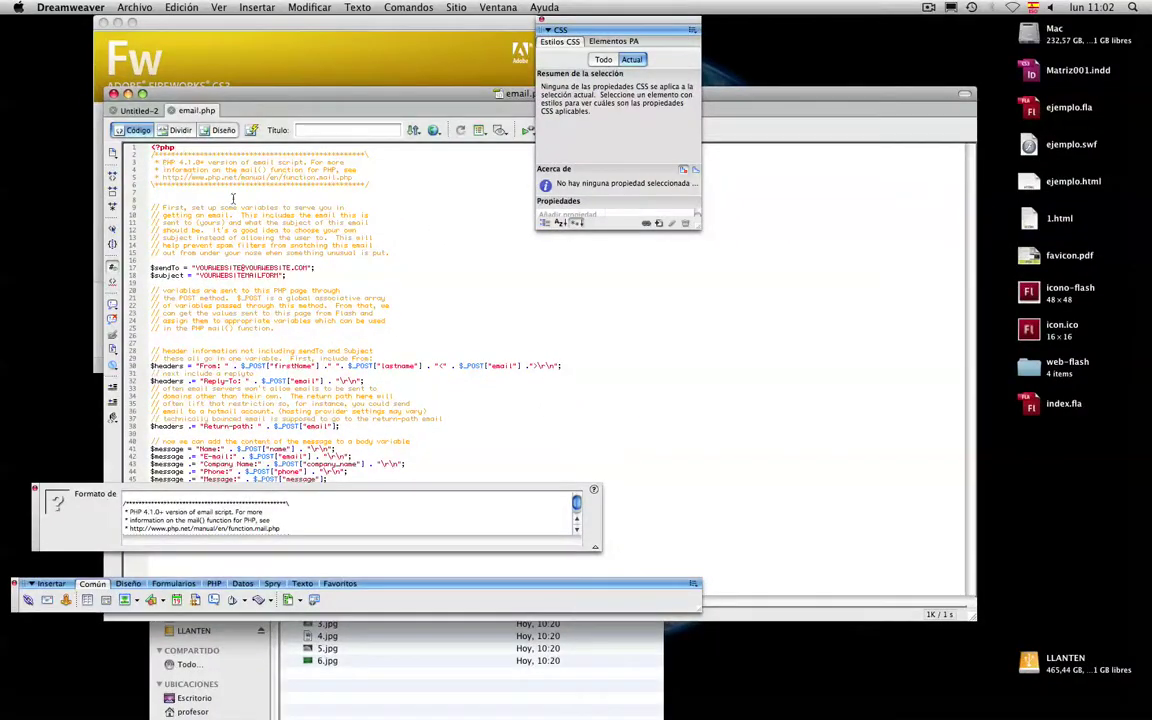
Close the email.php code window and position the email.php file below the imagenes folder in web-flash
{"action": "left_click", "coordinate": [114, 93]}
{"action": "left_click", "coordinate": [610, 415]}
{"action": "left_click_drag", "start_coordinate": [610, 415], "coordinate": [409, 420]}
Open mailform.fla from the desktop in Flash, using the default substitutes for its missing fonts
{"action": "left_click", "coordinate": [757, 369]}
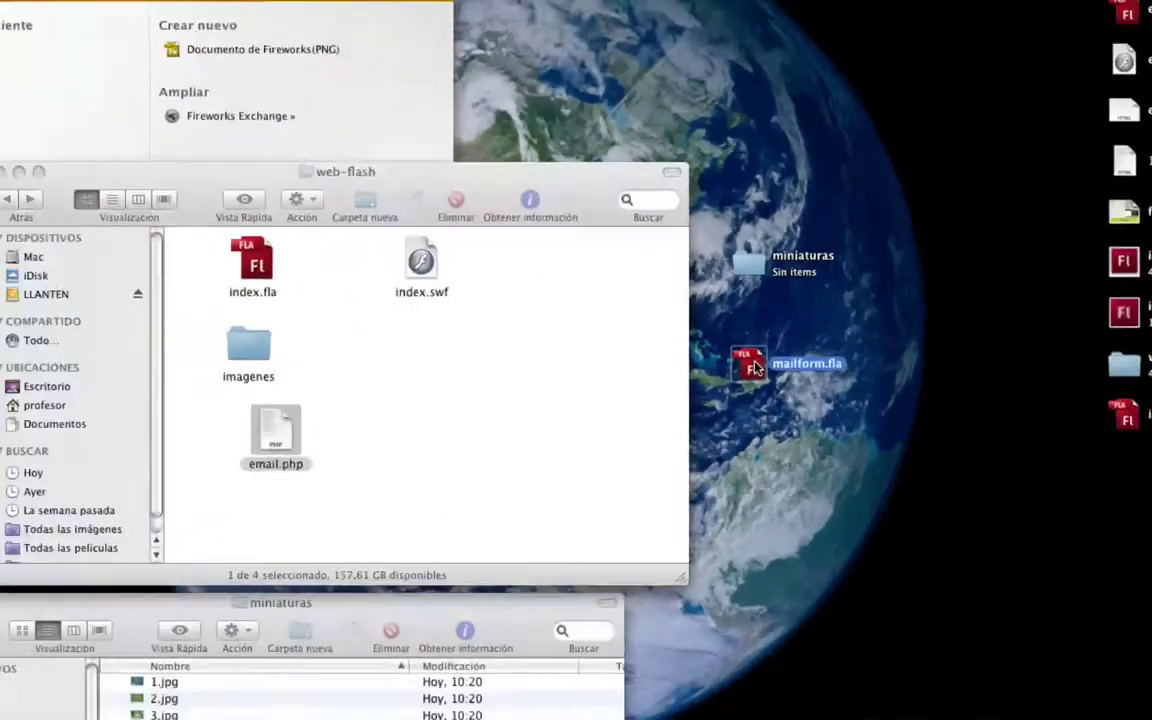
{"action": "double_click", "coordinate": [757, 369]}
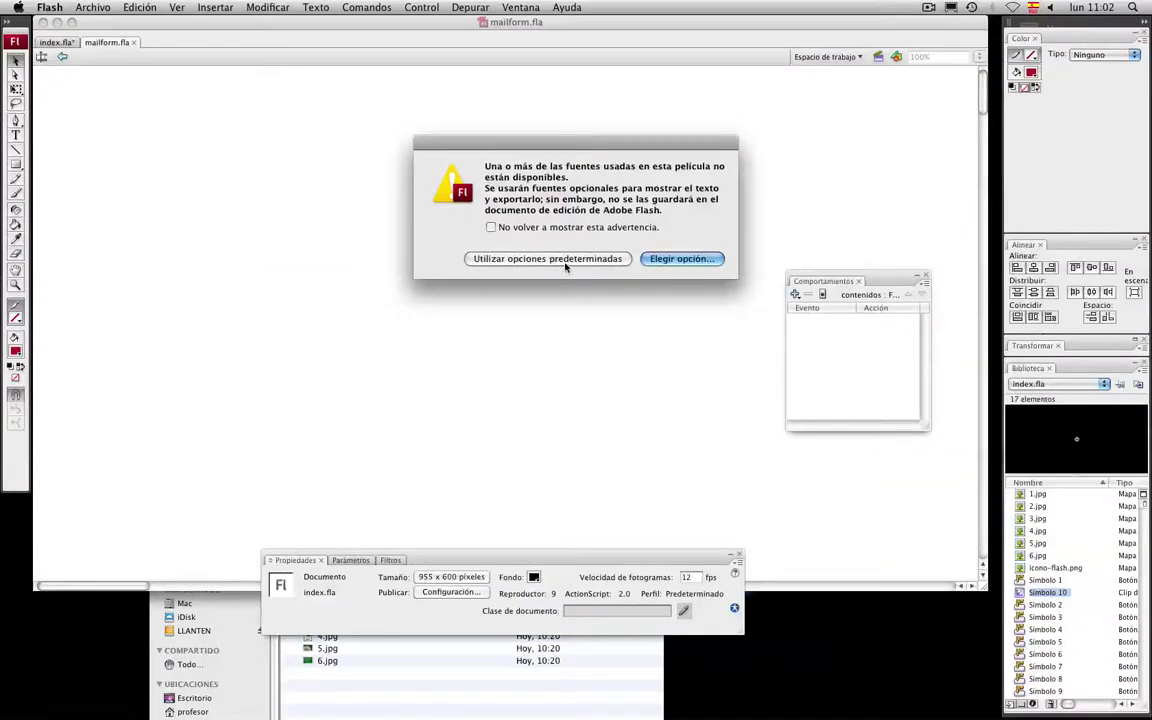
{"action": "left_click", "coordinate": [566, 261]}
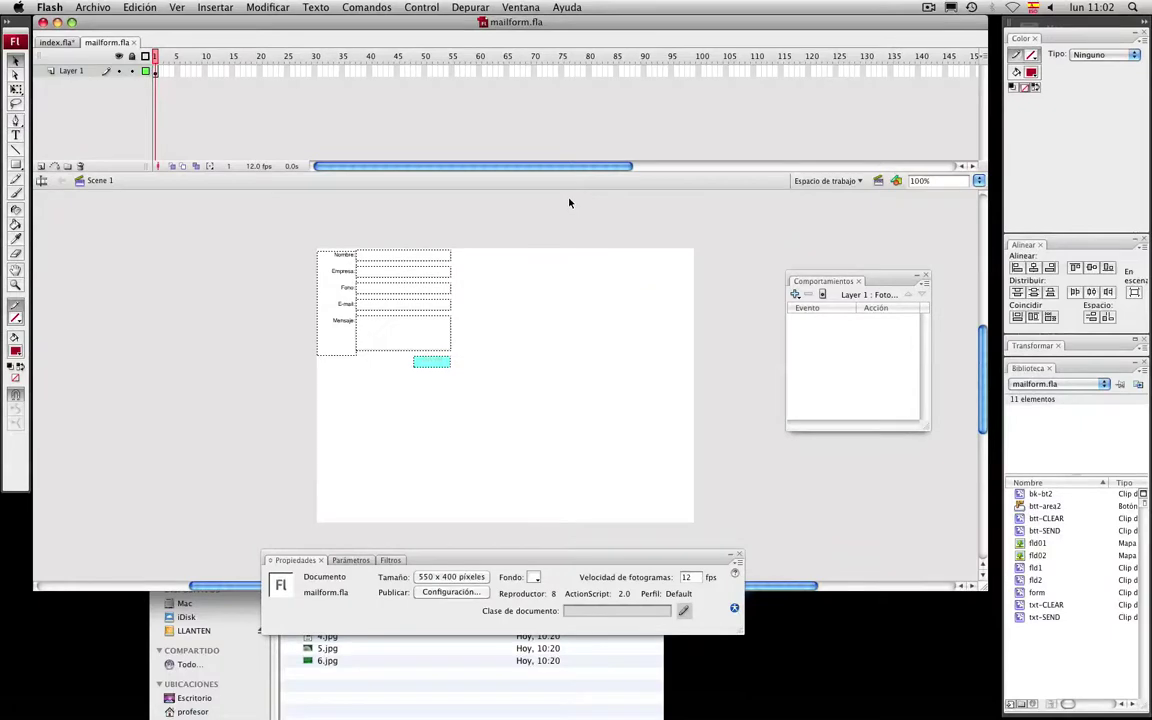
{"action": "scroll", "coordinate": [297, 277], "scroll_direction": "right", "scroll_amount": 5}
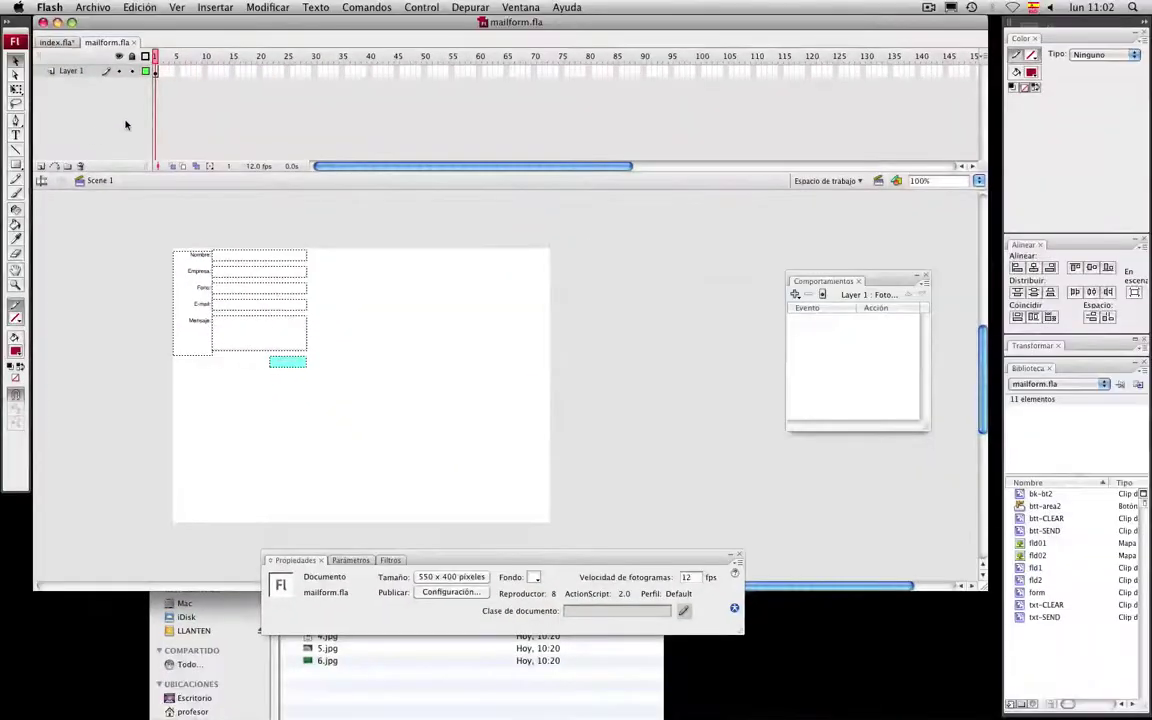
Export the mailform.fla form as the Flash movie mailform.swf into the web-flash folder, accepting the default export settings
{"action": "left_click", "coordinate": [82, 7]}
{"action": "mouse_move", "coordinate": [160, 235]}
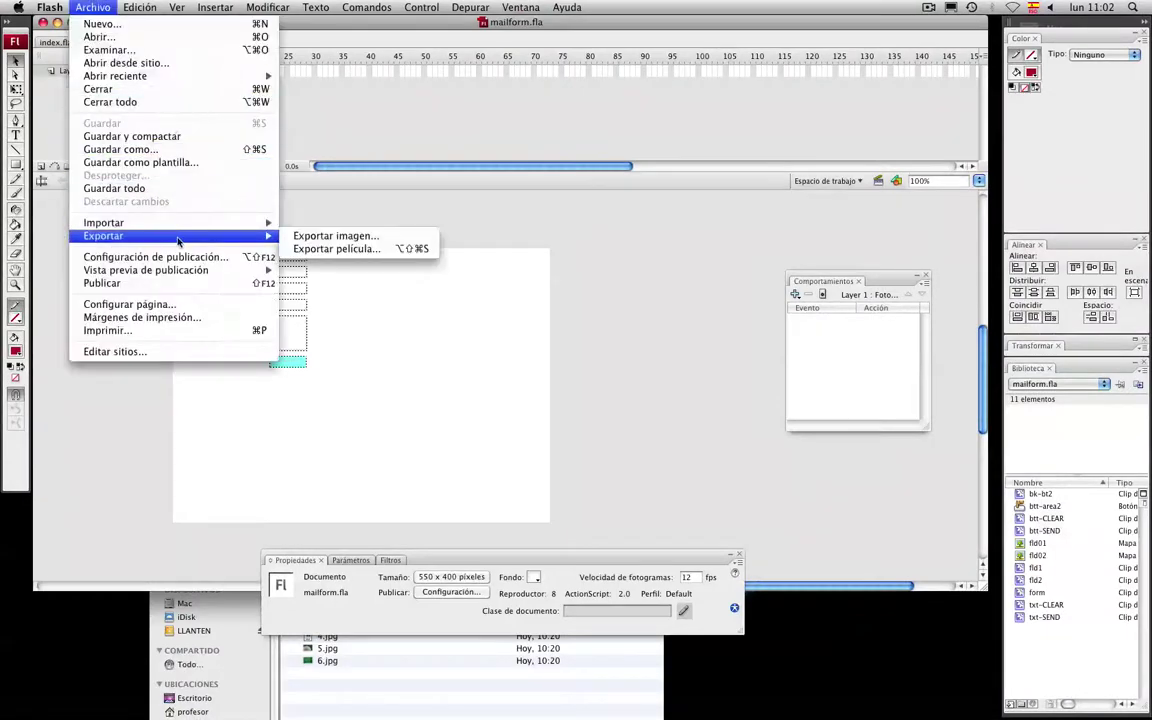
{"action": "left_click", "coordinate": [345, 248]}
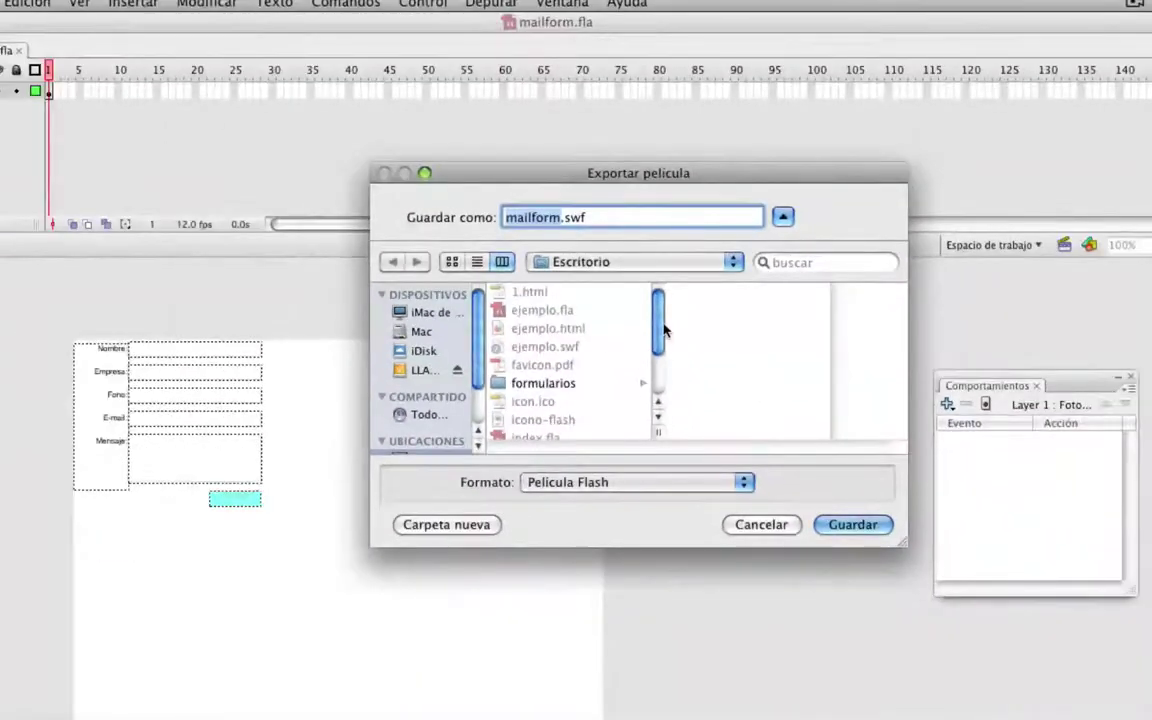
{"action": "left_click_drag", "start_coordinate": [687, 290], "coordinate": [681, 422]}
{"action": "left_click", "coordinate": [545, 431]}
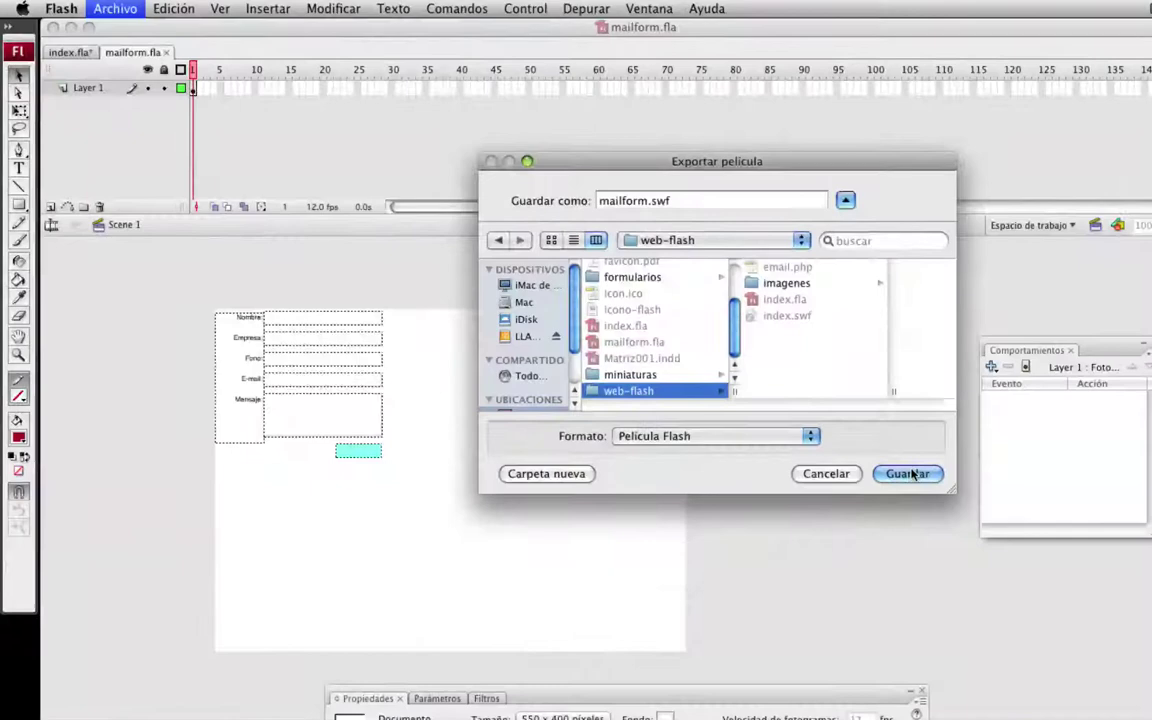
{"action": "left_click", "coordinate": [975, 579]}
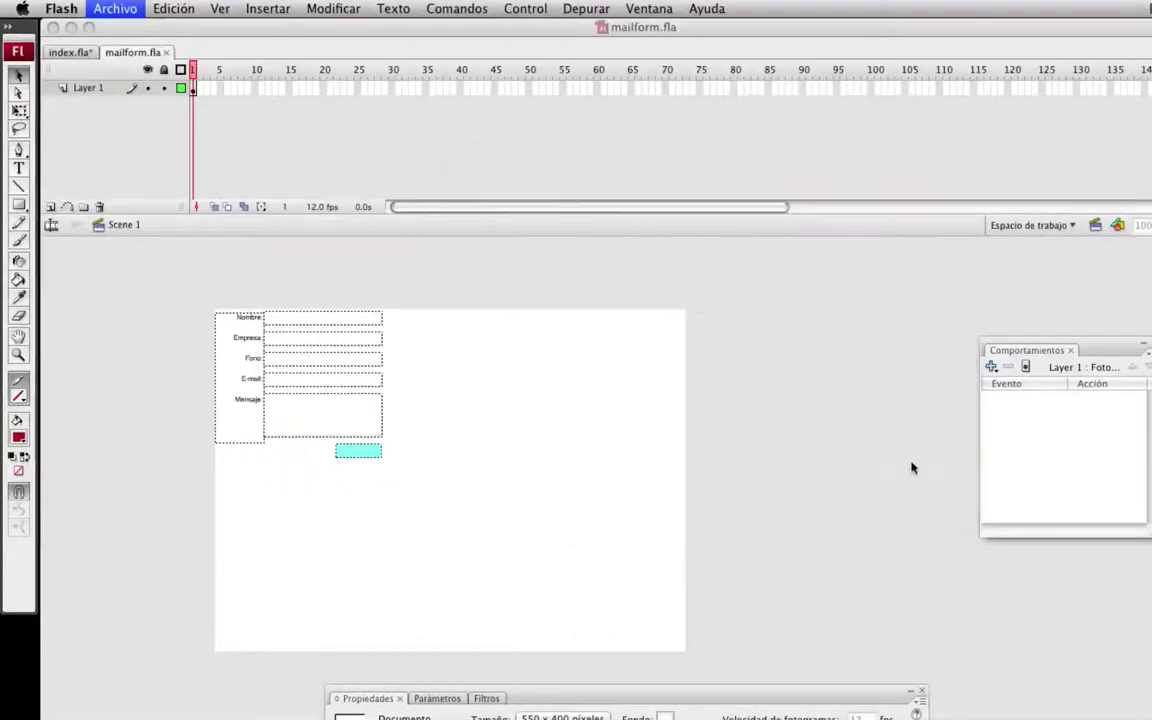
{"action": "left_click", "coordinate": [689, 565]}
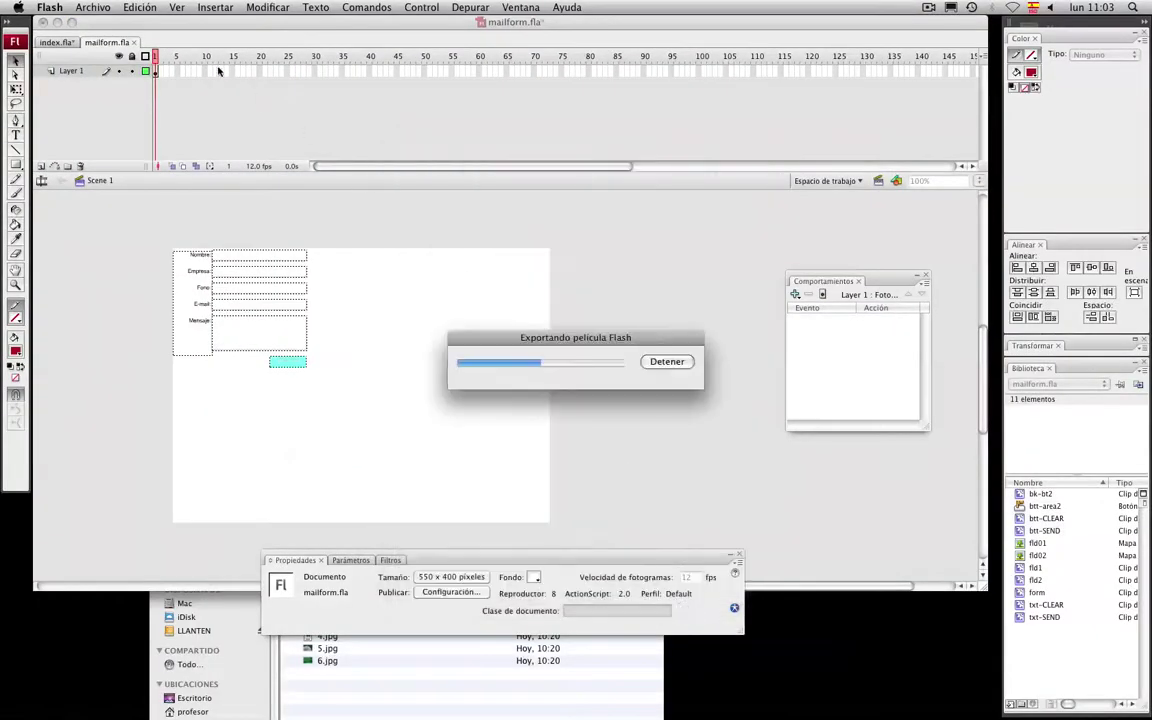
Minimize the Flash document window and position mailform.swf beneath index.swf in the web-flash folder
{"action": "left_click", "coordinate": [57, 22]}
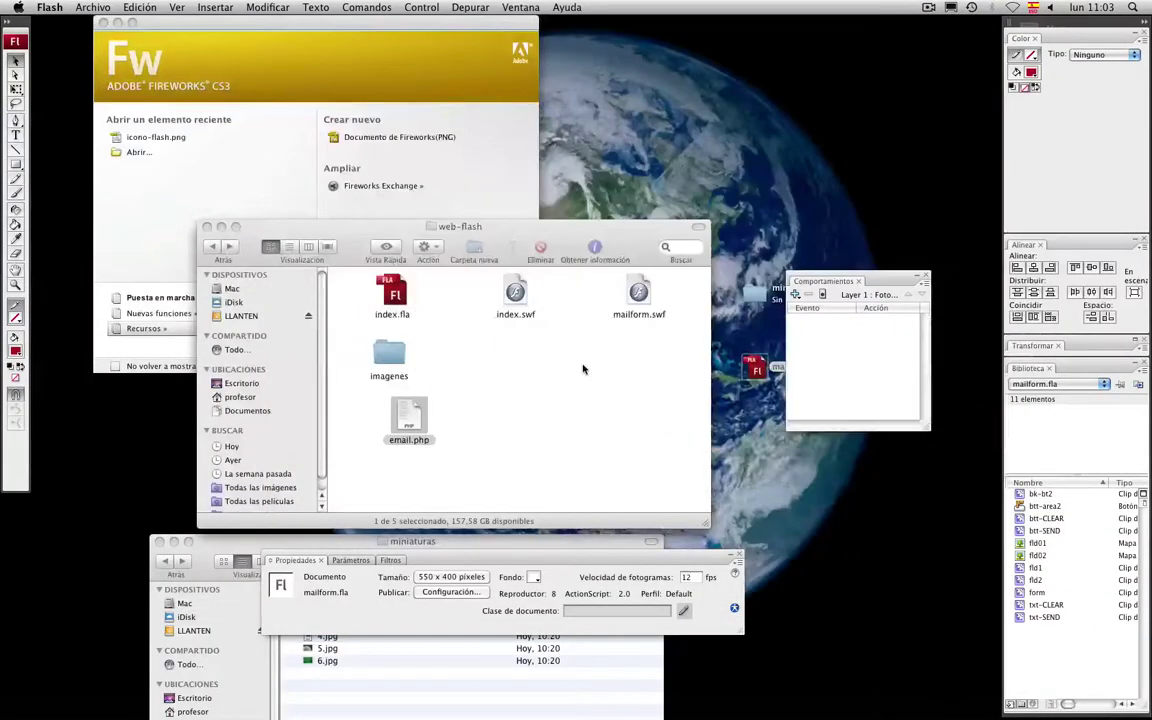
{"action": "left_click", "coordinate": [606, 361]}
{"action": "left_click_drag", "start_coordinate": [639, 293], "coordinate": [513, 351]}
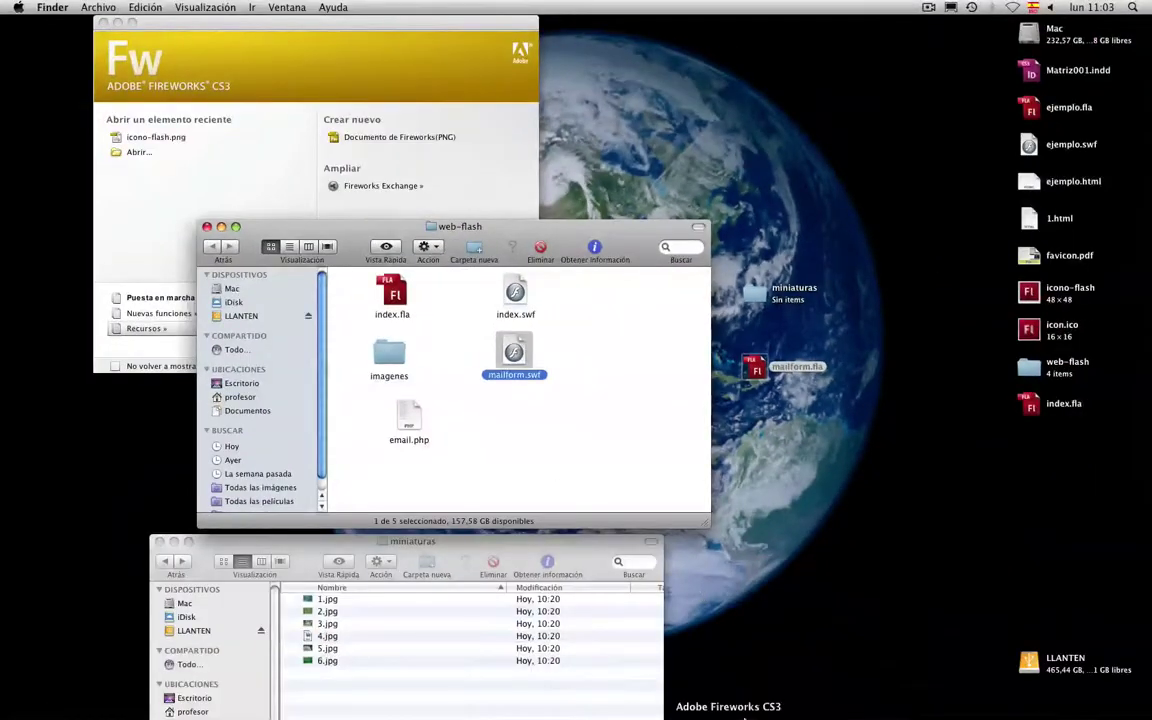
Return to index.fla in Flash and place the Símbolo 10 movie clip at about X 278.3, Y 202.3 in frame 52 of contenidos
{"action": "left_click", "coordinate": [1012, 690]}
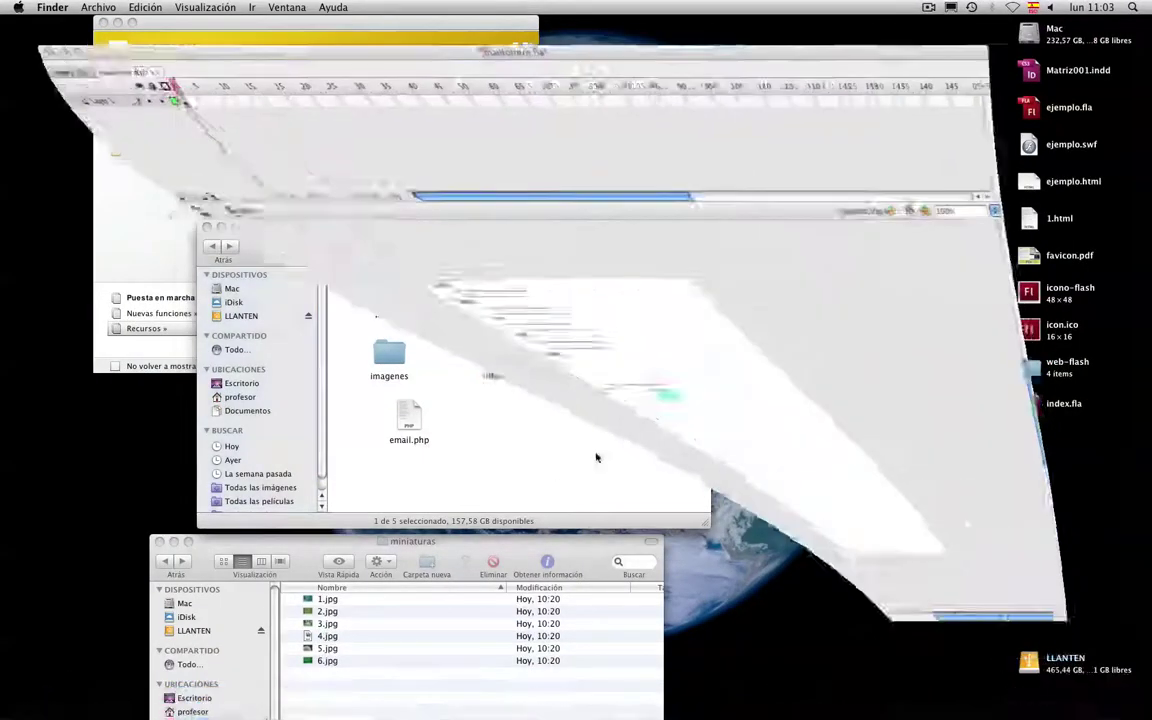
{"action": "left_click", "coordinate": [56, 42]}
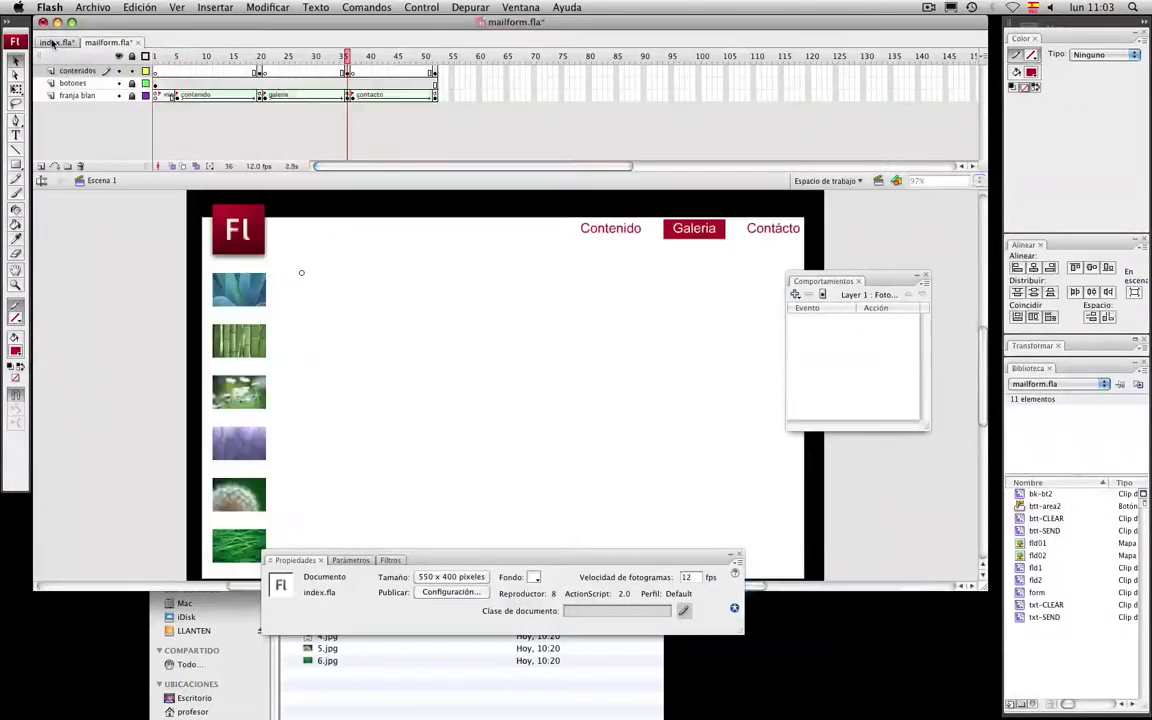
{"action": "left_click", "coordinate": [435, 72]}
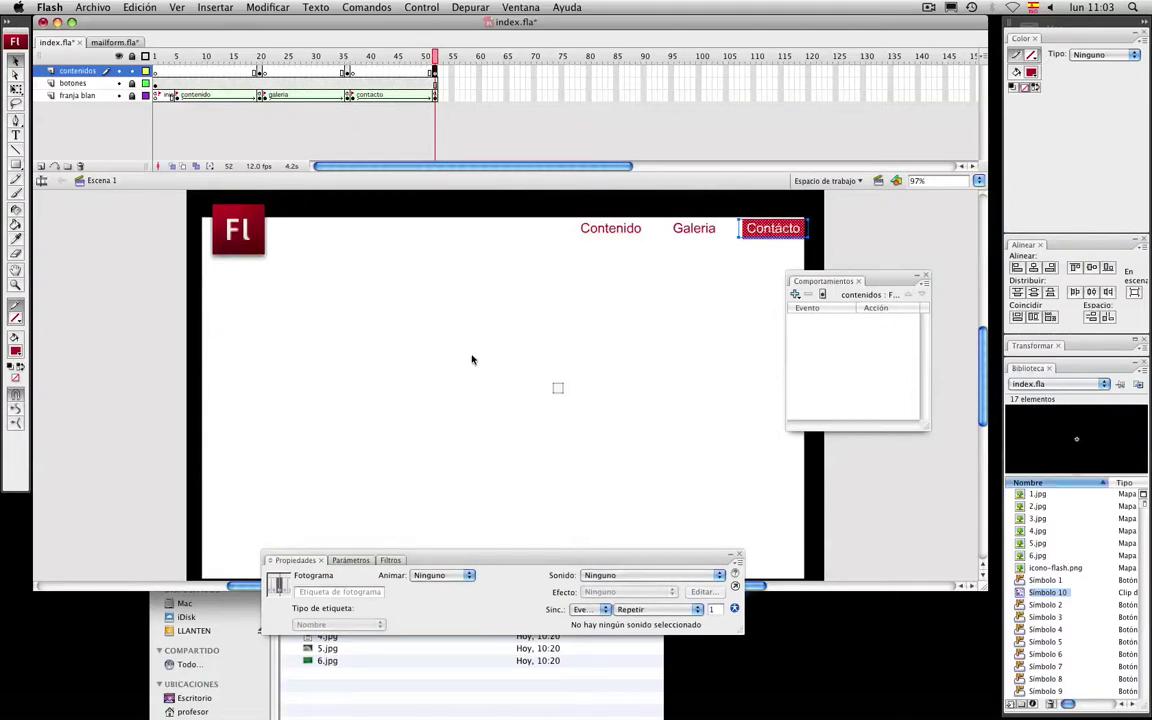
{"action": "left_click", "coordinate": [577, 434]}
{"action": "key", "text": "super+a"}
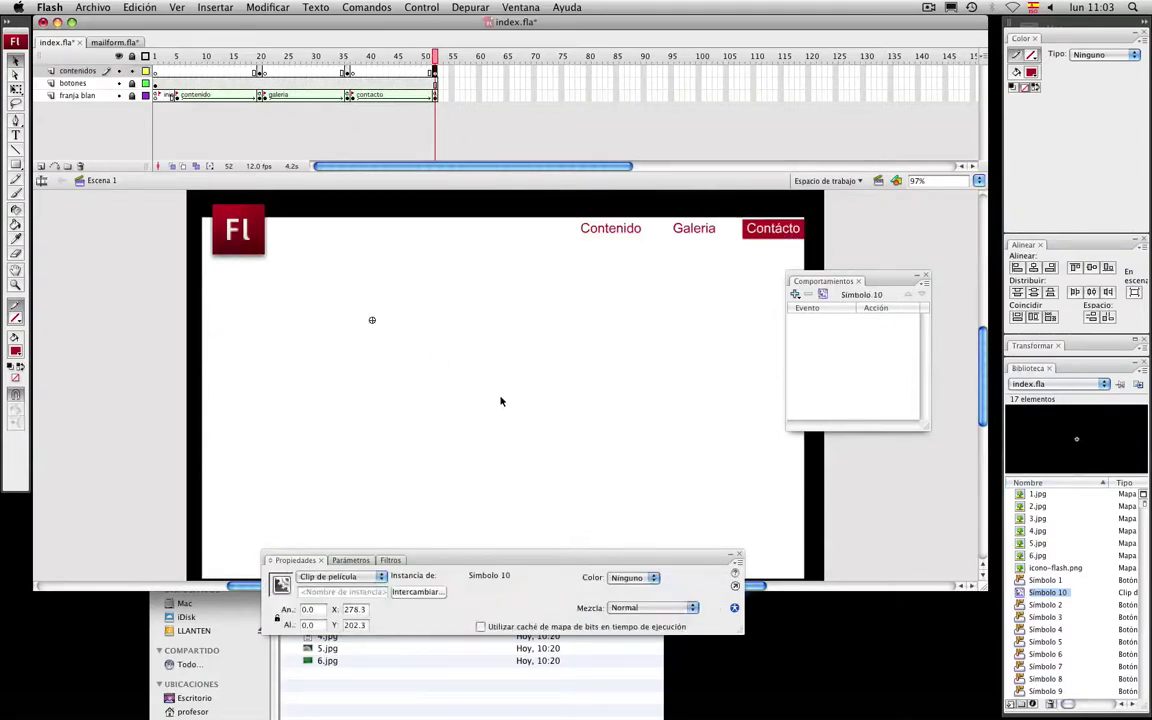
Give the Símbolo 10 clip on the Contácto page the instance name formulario
{"action": "left_click", "coordinate": [331, 591]}
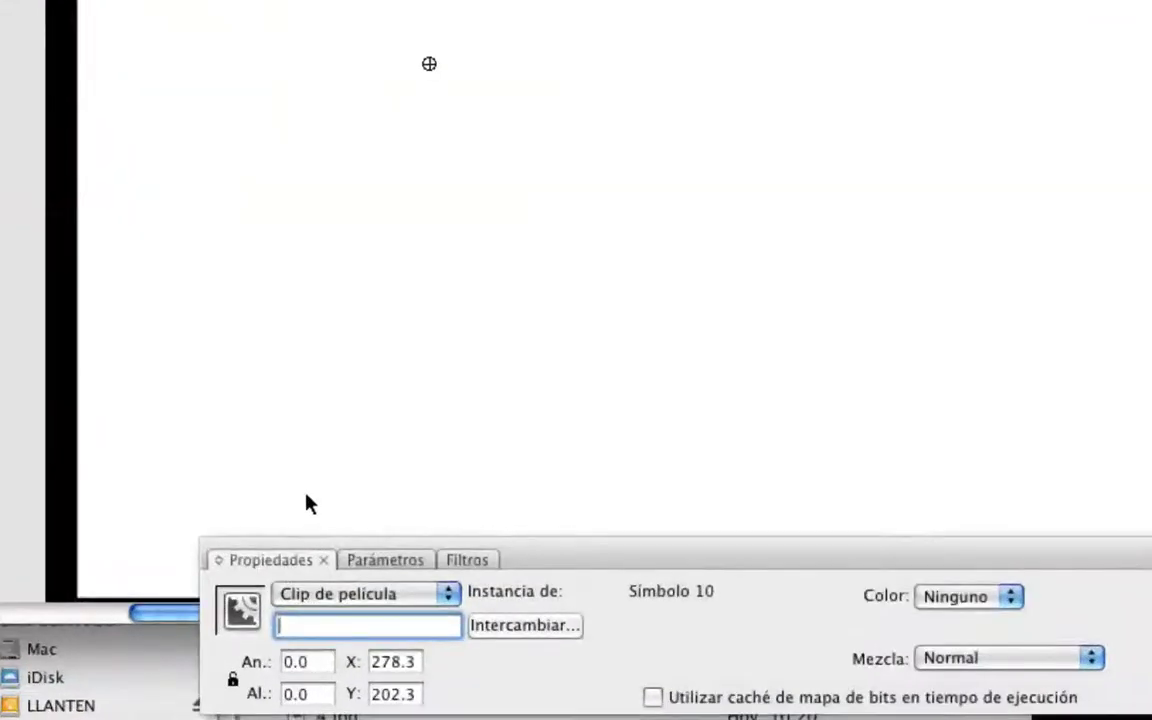
{"action": "type", "text": "fo"}
{"action": "type", "text": "rmulrio"}
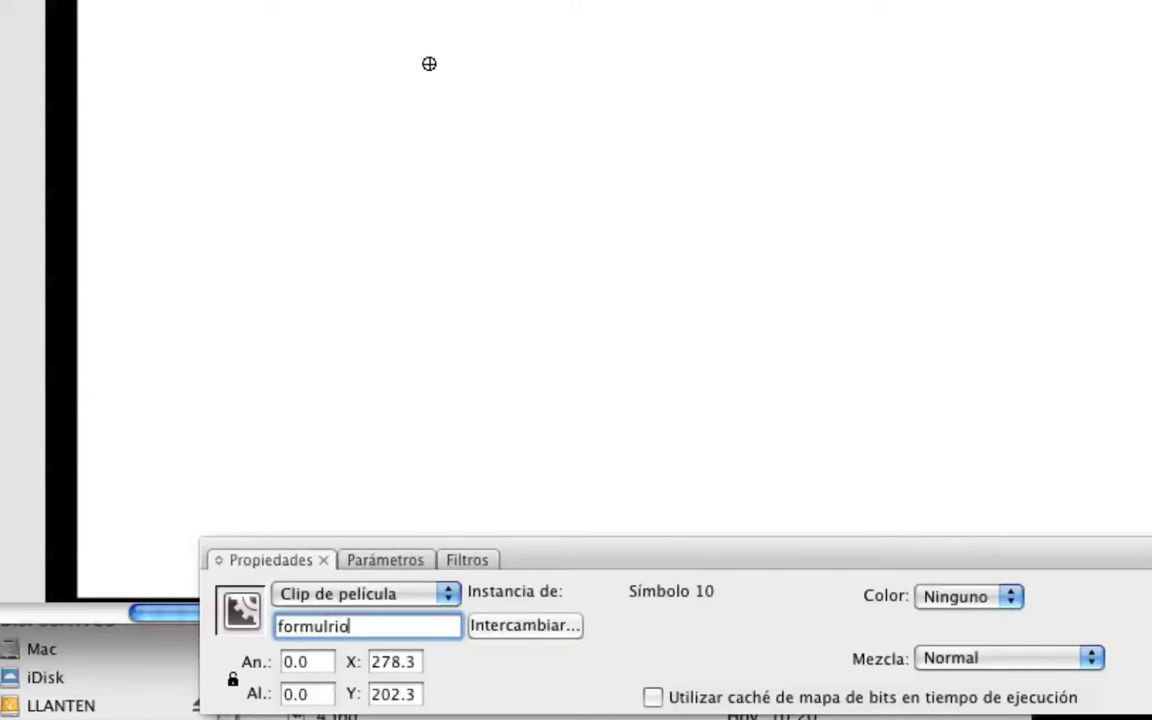
{"action": "key", "text": "BackSpace"}
{"action": "type", "text": "ario"}
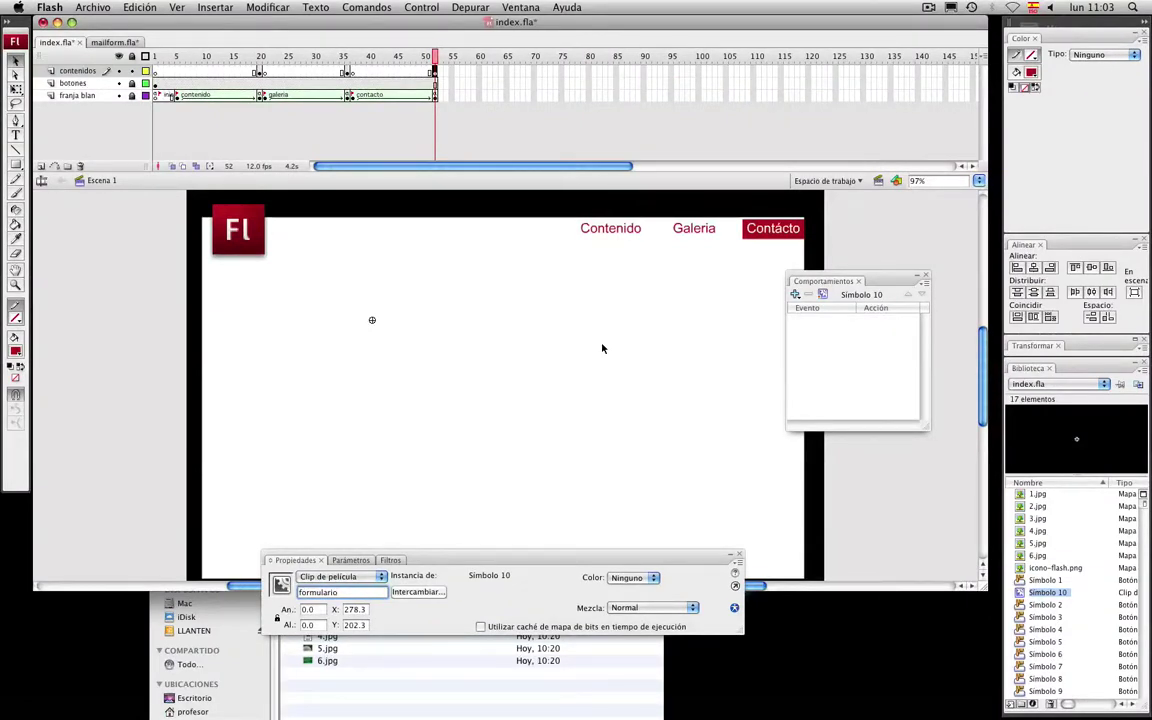
{"action": "key", "text": "super+Return"}
Add a behavior for loading an external movie clip to frame 52 of the contenidos layer in index.fla
{"action": "left_click", "coordinate": [434, 76]}
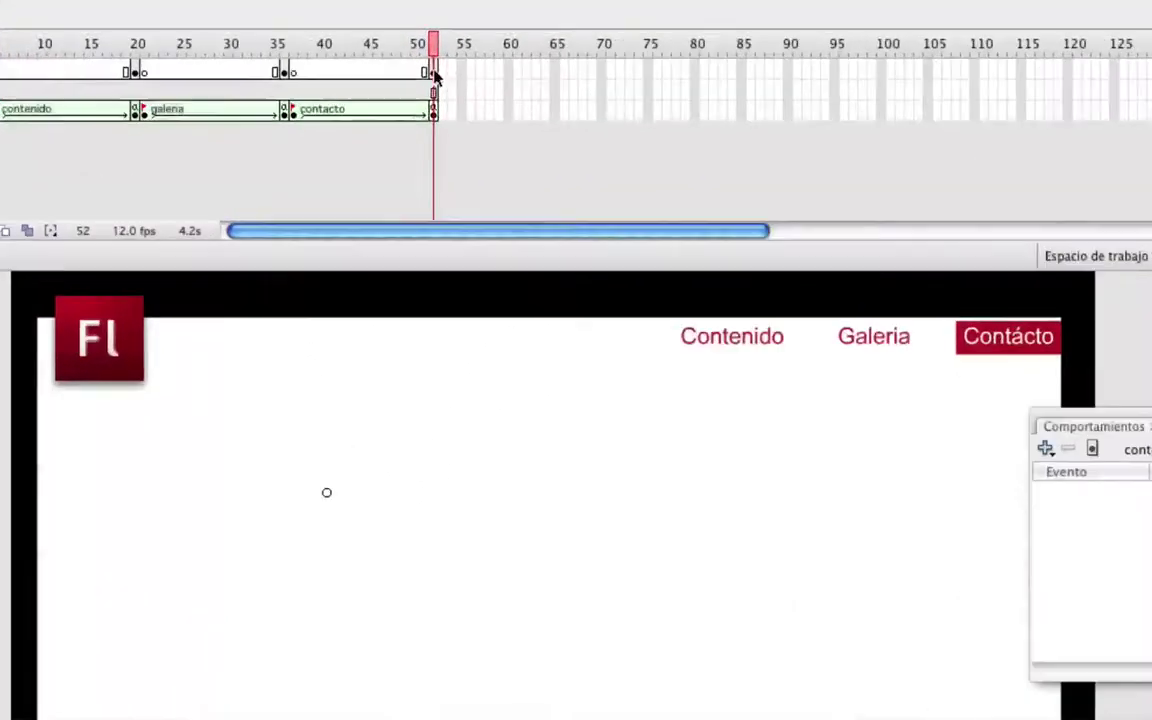
{"action": "left_click_drag", "start_coordinate": [360, 57], "coordinate": [433, 55]}
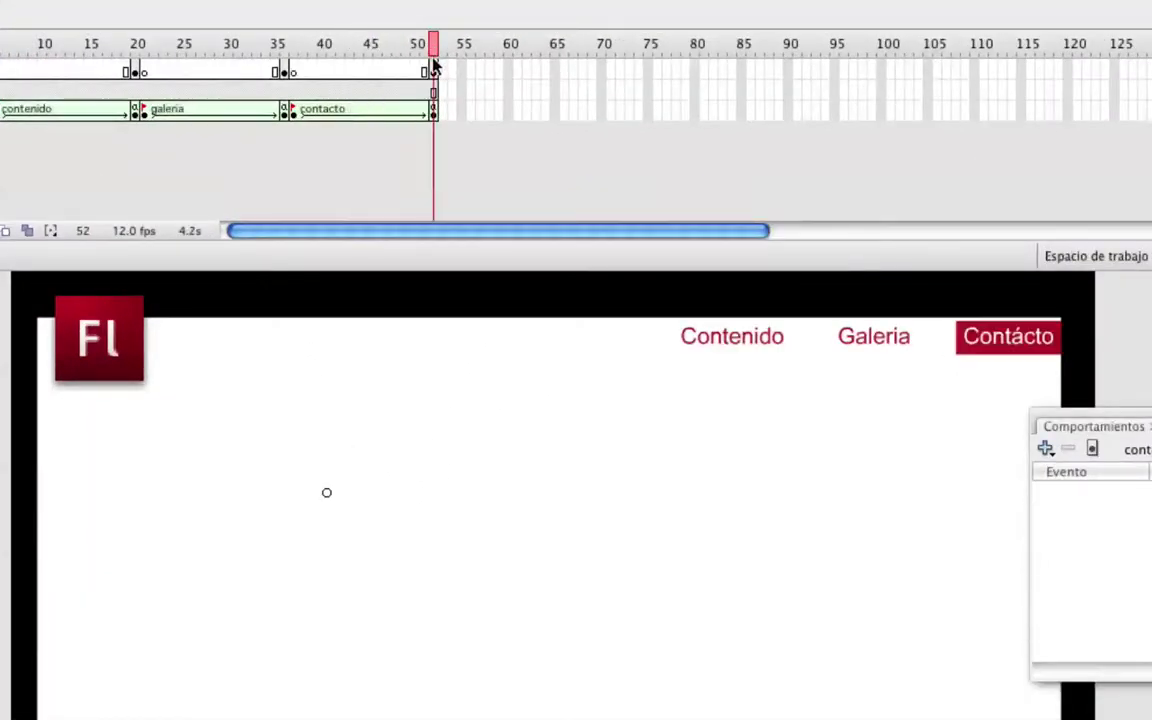
{"action": "left_click", "coordinate": [433, 71]}
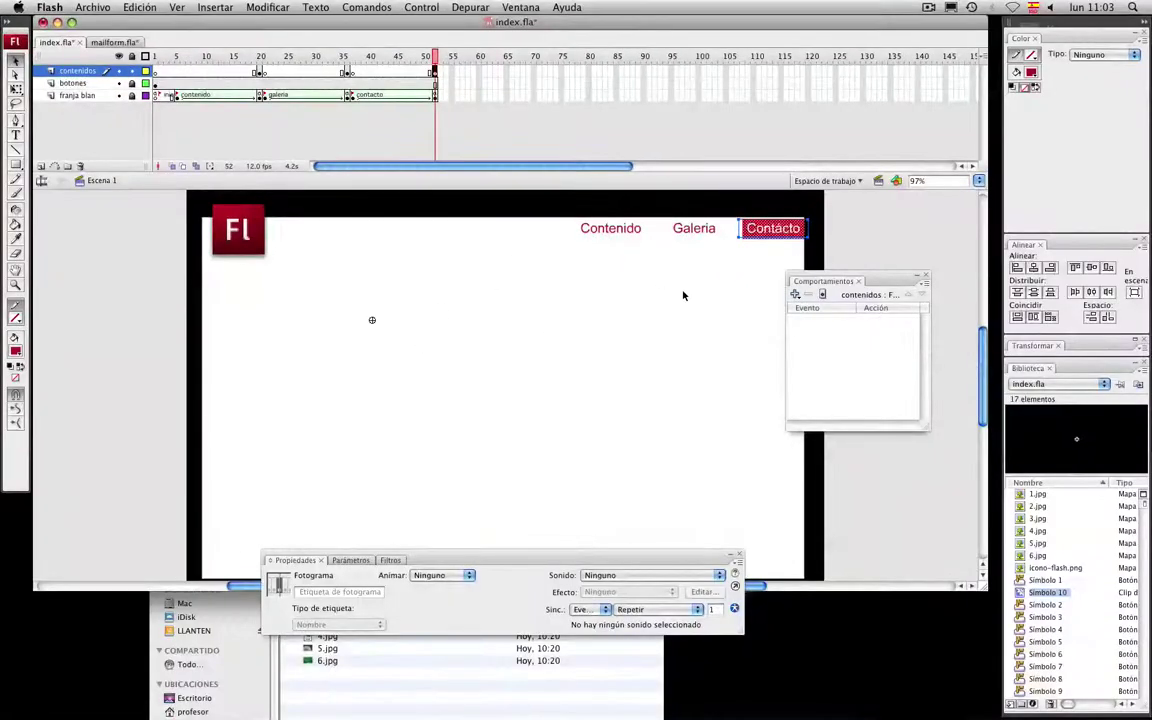
{"action": "left_click", "coordinate": [104, 43]}
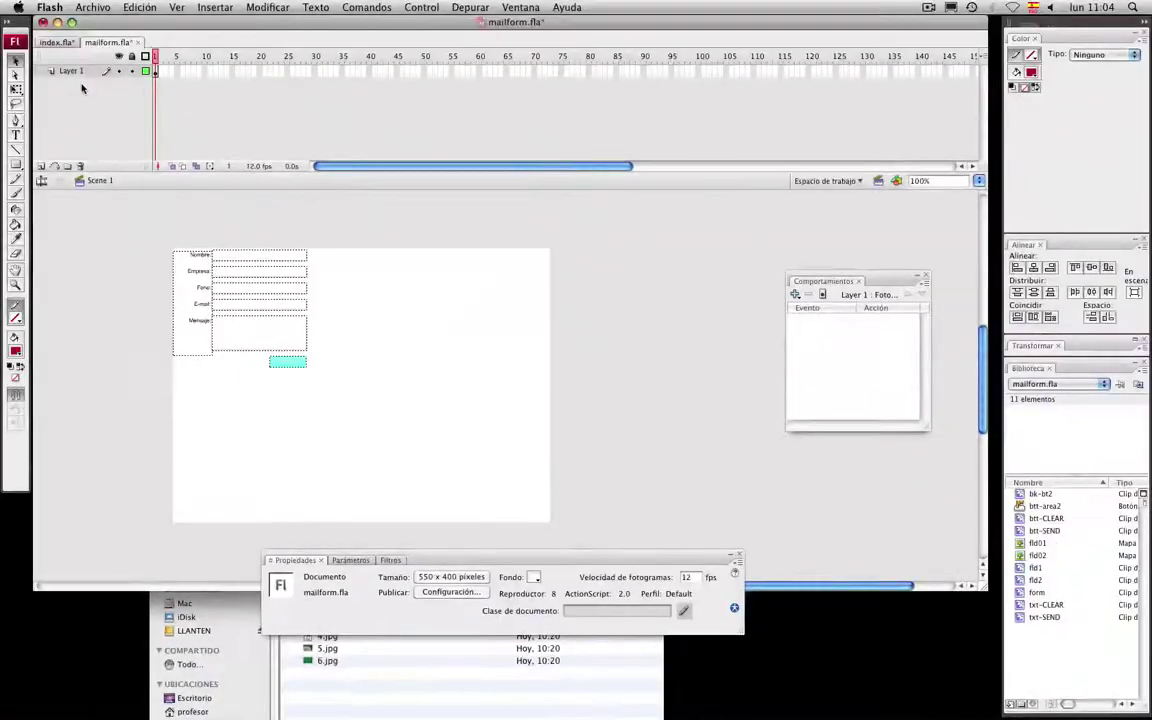
{"action": "left_click", "coordinate": [58, 43]}
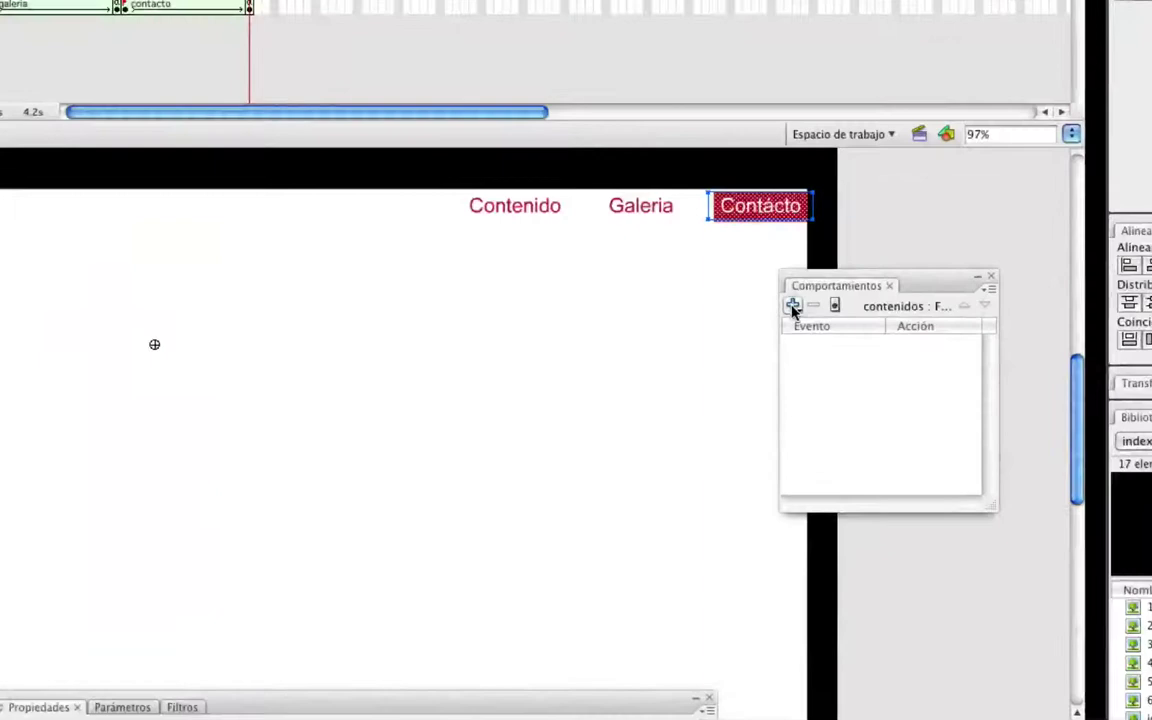
{"action": "left_click", "coordinate": [796, 294]}
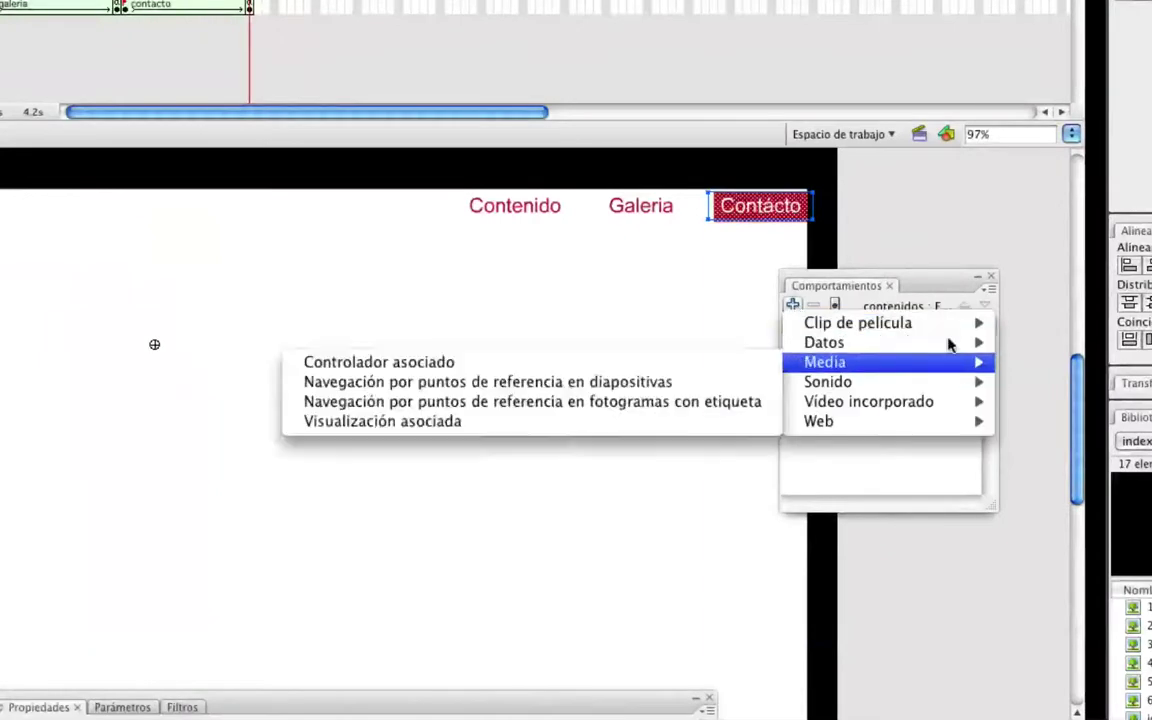
{"action": "mouse_move", "coordinate": [915, 306]}
{"action": "left_click", "coordinate": [1095, 325]}
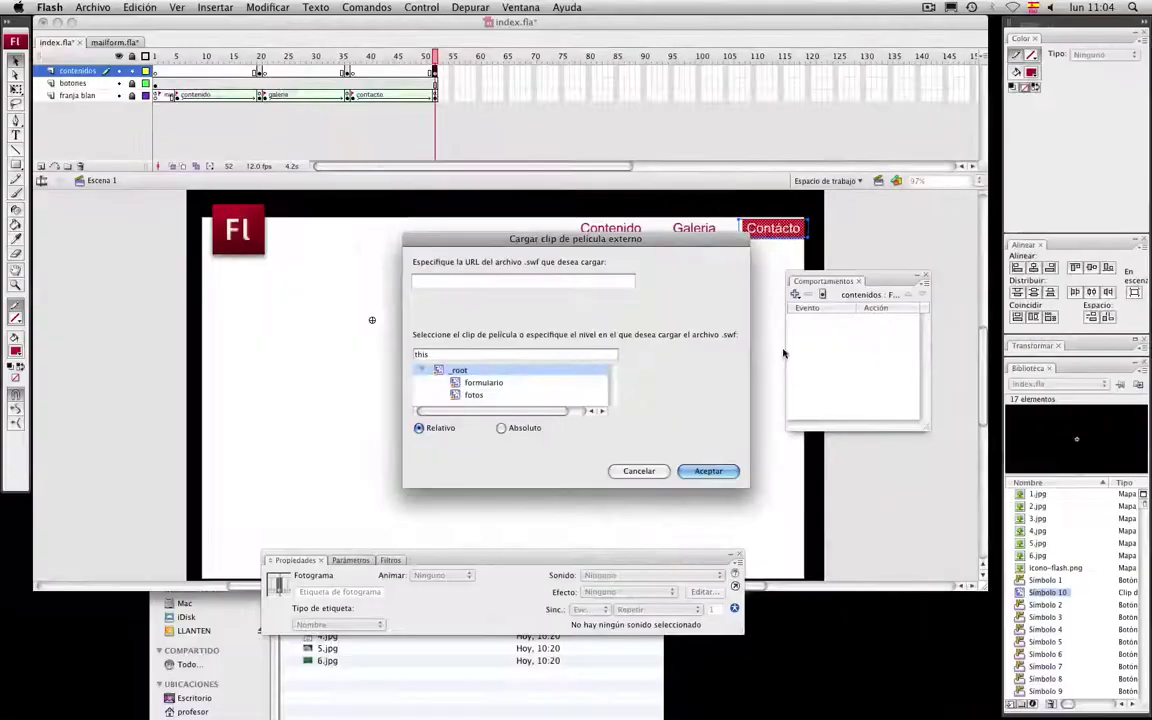
Set the behavior to load mailform.swf into the formulario clip with a relative path, and accept it
{"action": "left_click", "coordinate": [438, 280]}
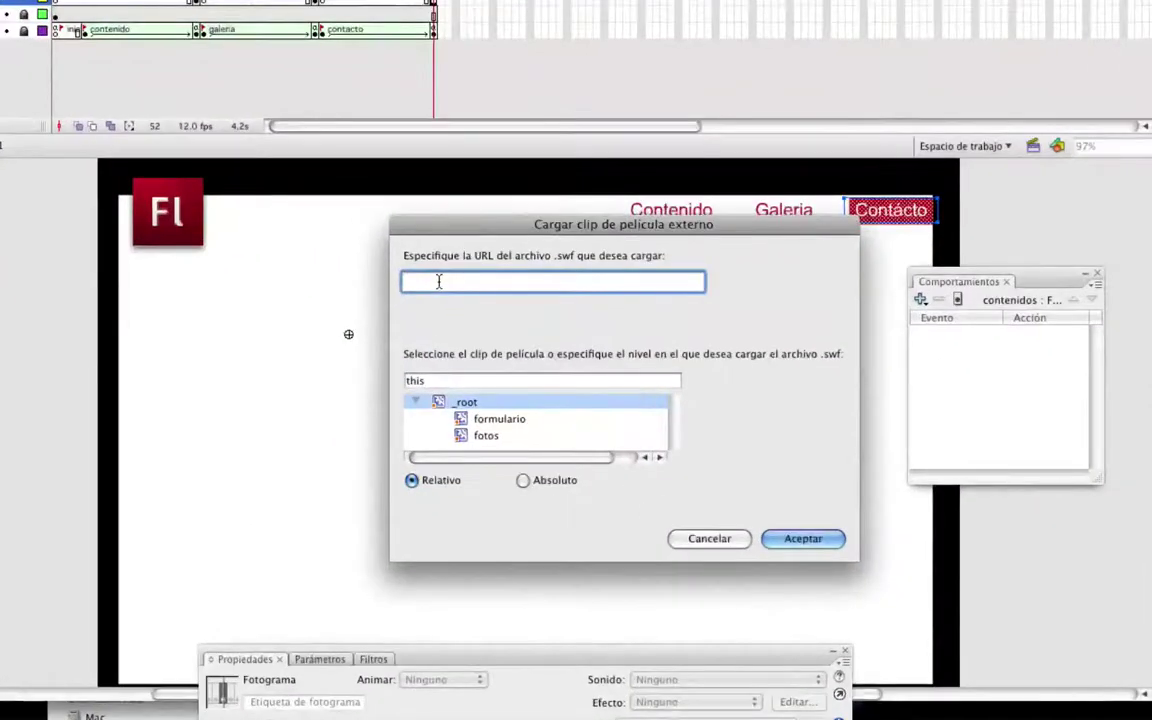
{"action": "type", "text": "mailf"}
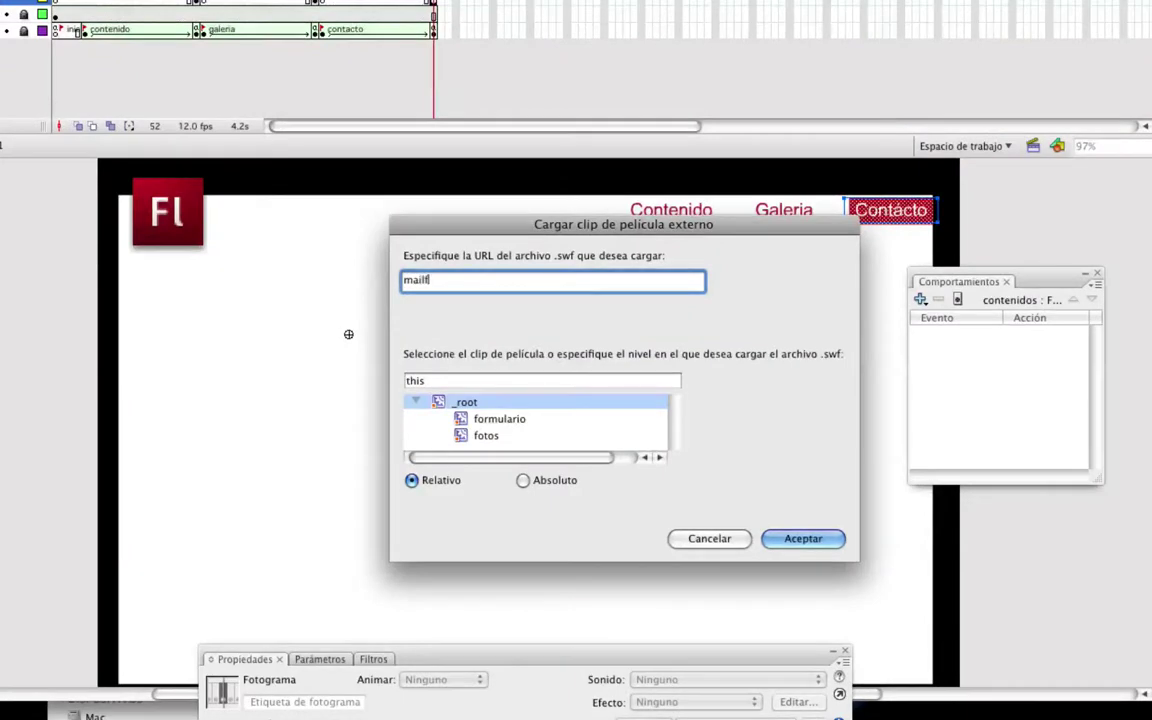
{"action": "type", "text": "orm.swf"}
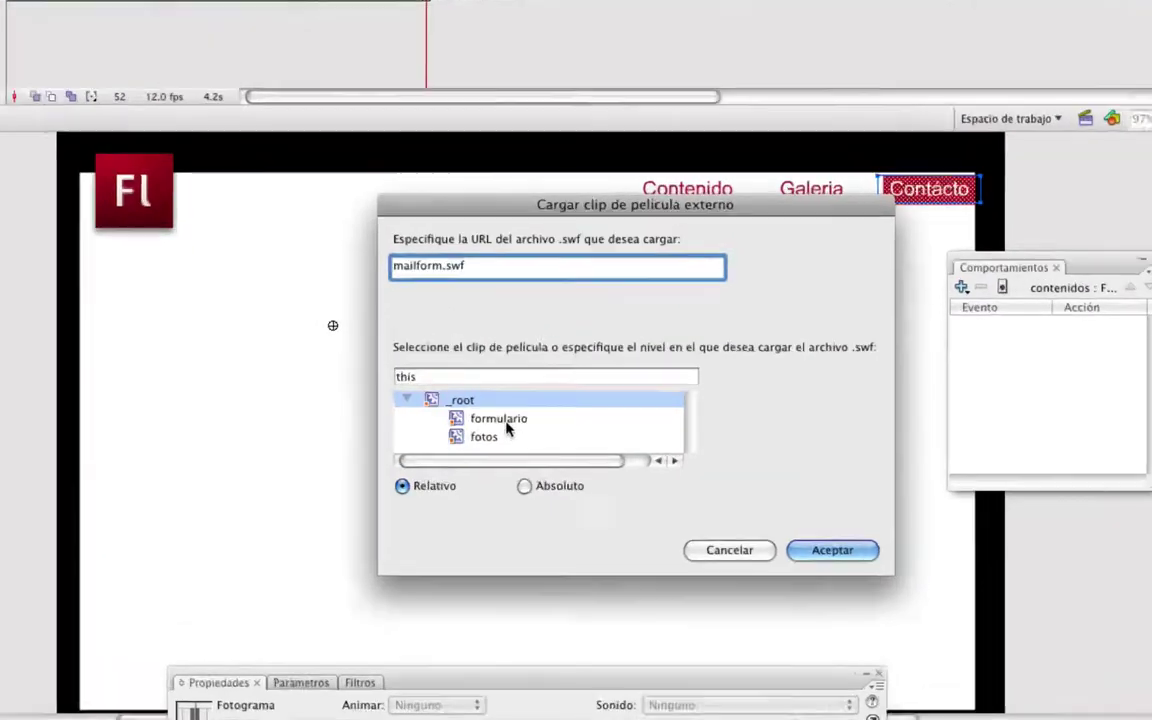
{"action": "left_click", "coordinate": [489, 420]}
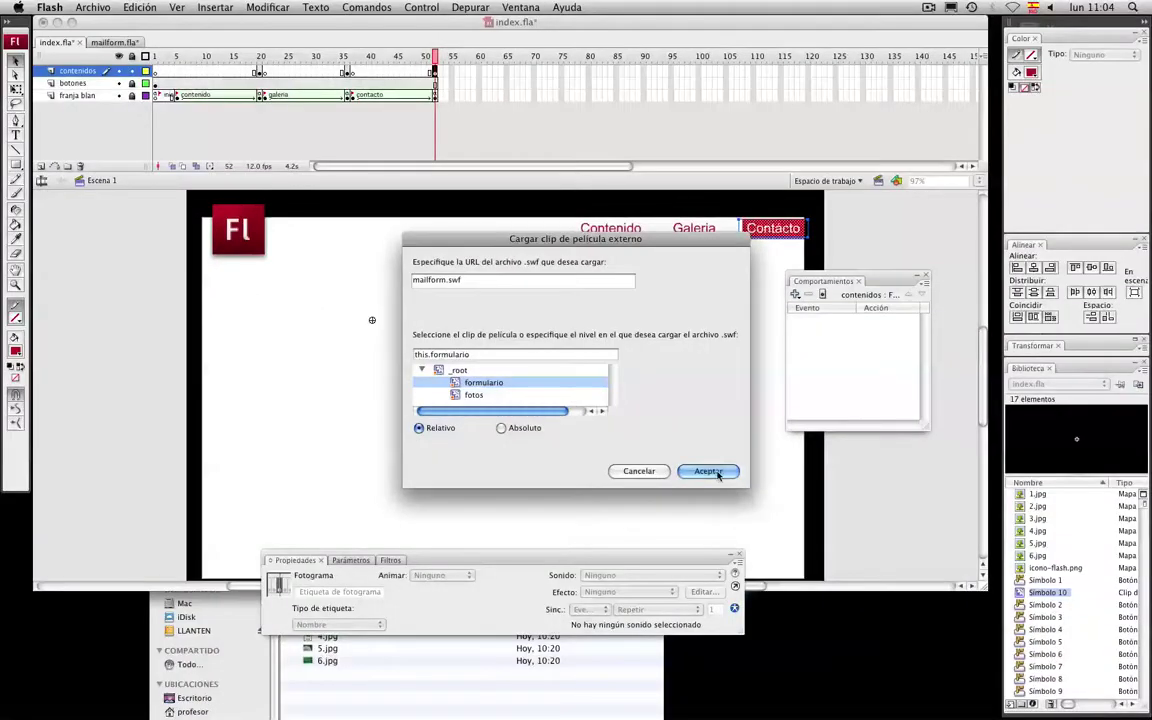
{"action": "left_click", "coordinate": [720, 470]}
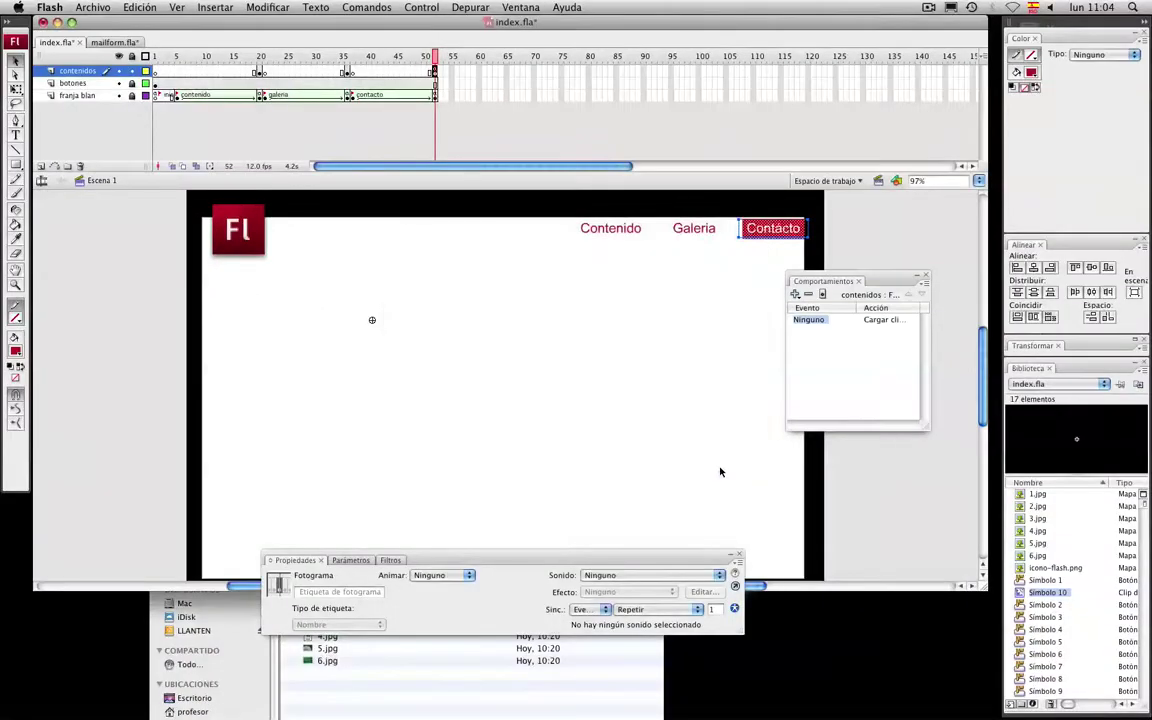
Test the movie to check the form in the Contácto section, close the preview, and show mailform.fla
{"action": "key", "text": "super+Return"}
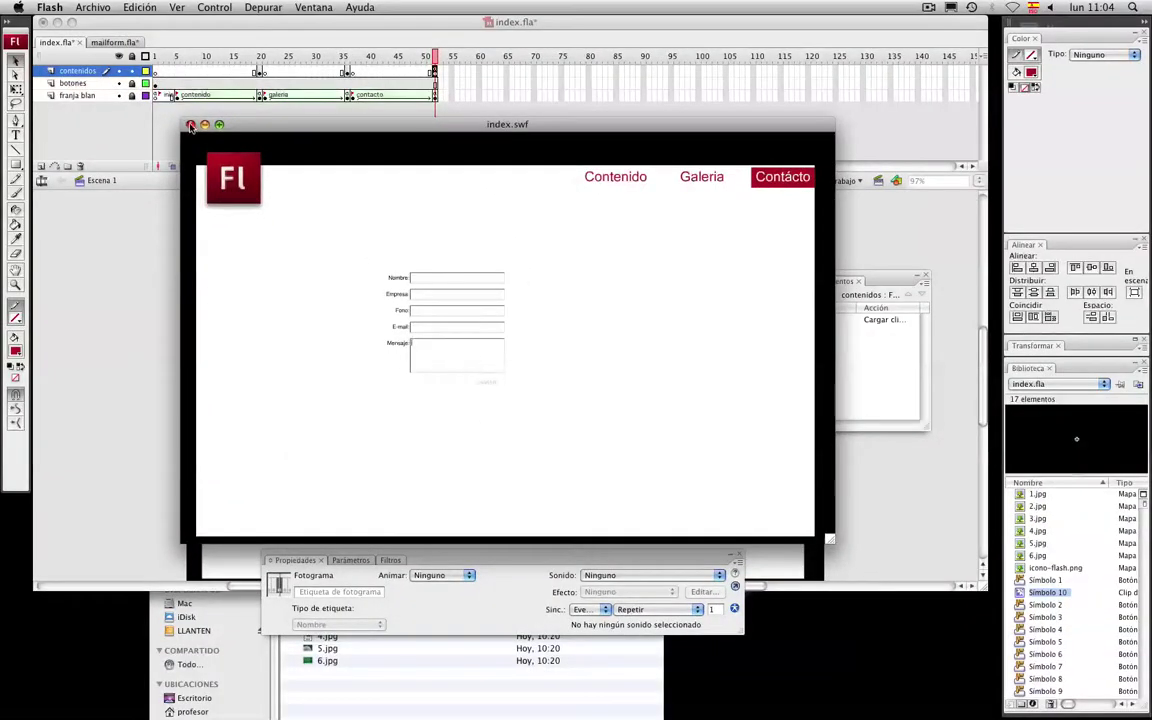
{"action": "left_click", "coordinate": [190, 125]}
{"action": "left_click", "coordinate": [100, 42]}
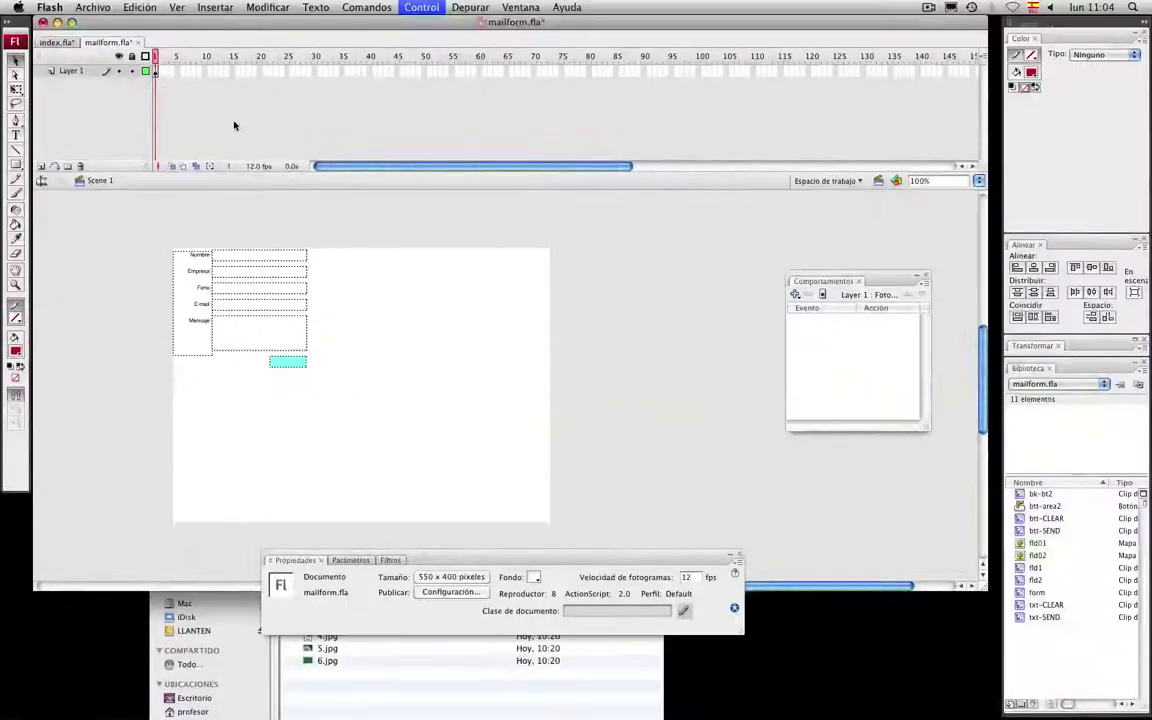
Set the HTML publishing dimensions of index.fla to Porcentaje, 100 by 100, and accept the publish settings
{"action": "left_click", "coordinate": [56, 42]}
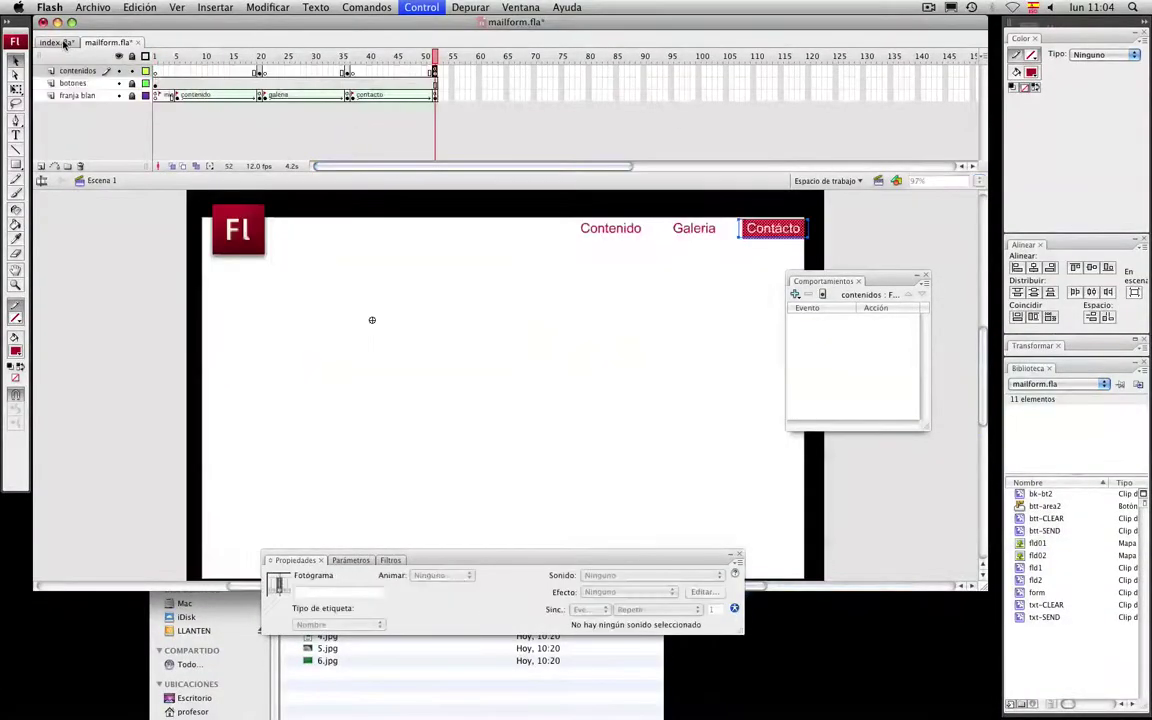
{"action": "left_click", "coordinate": [841, 232]}
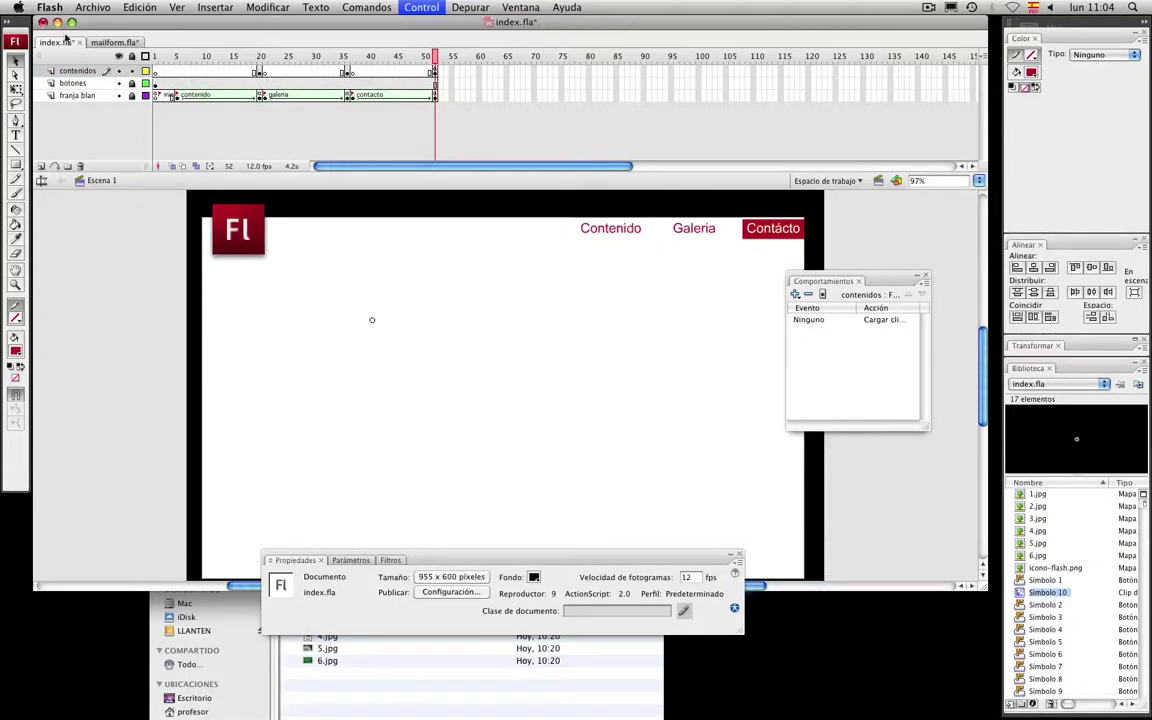
{"action": "left_click", "coordinate": [95, 10]}
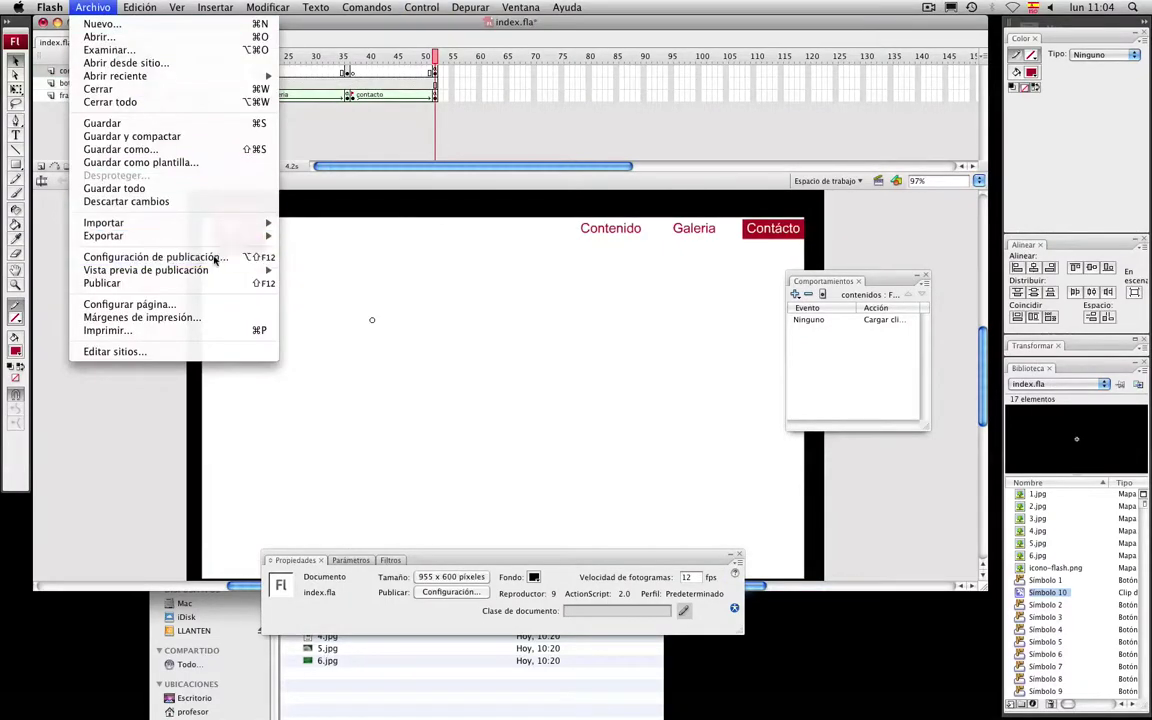
{"action": "left_click", "coordinate": [372, 307]}
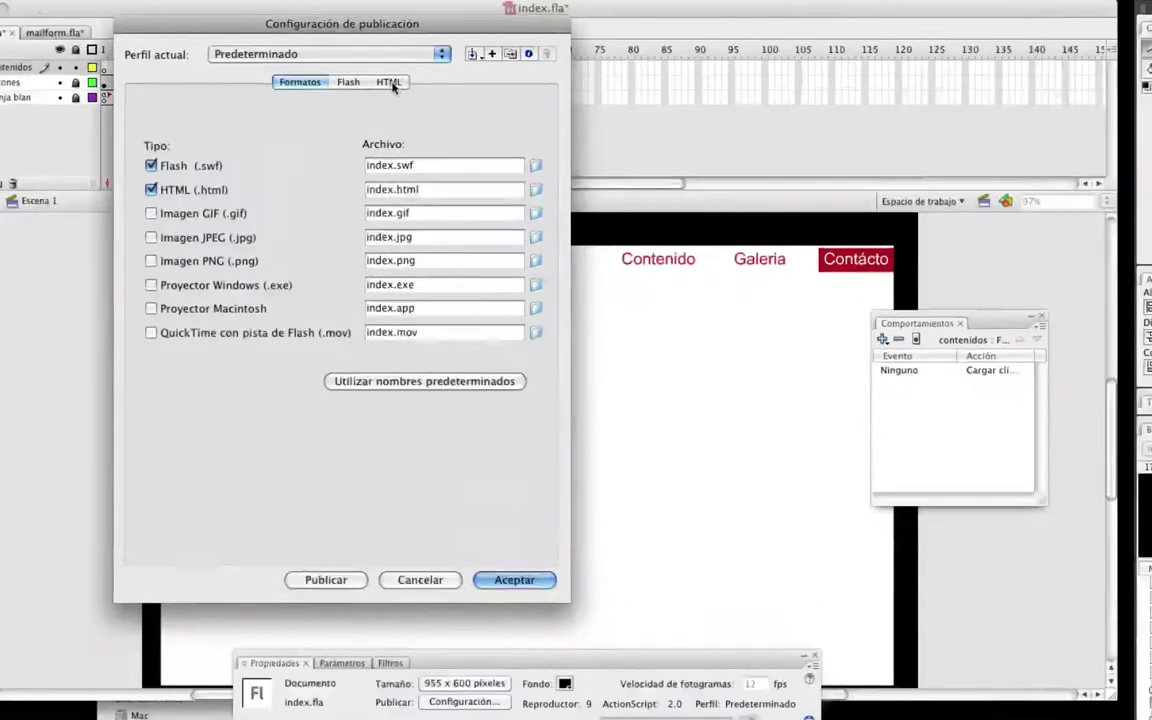
{"action": "left_click", "coordinate": [390, 83]}
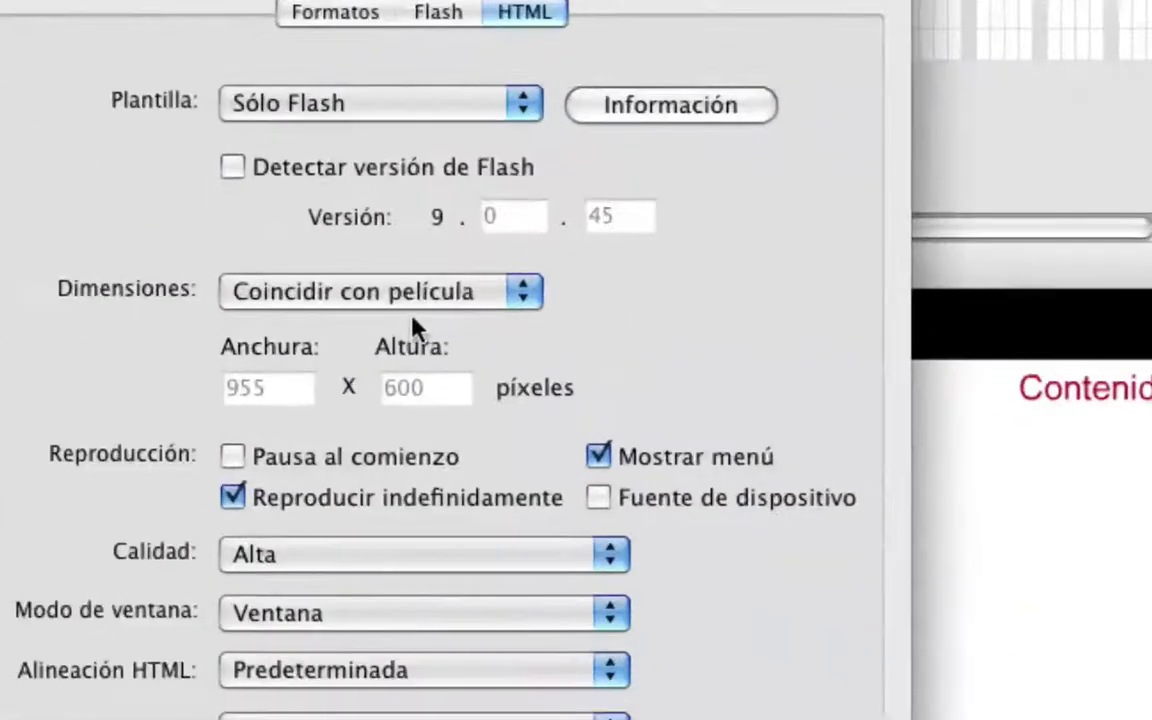
{"action": "left_click", "coordinate": [525, 292]}
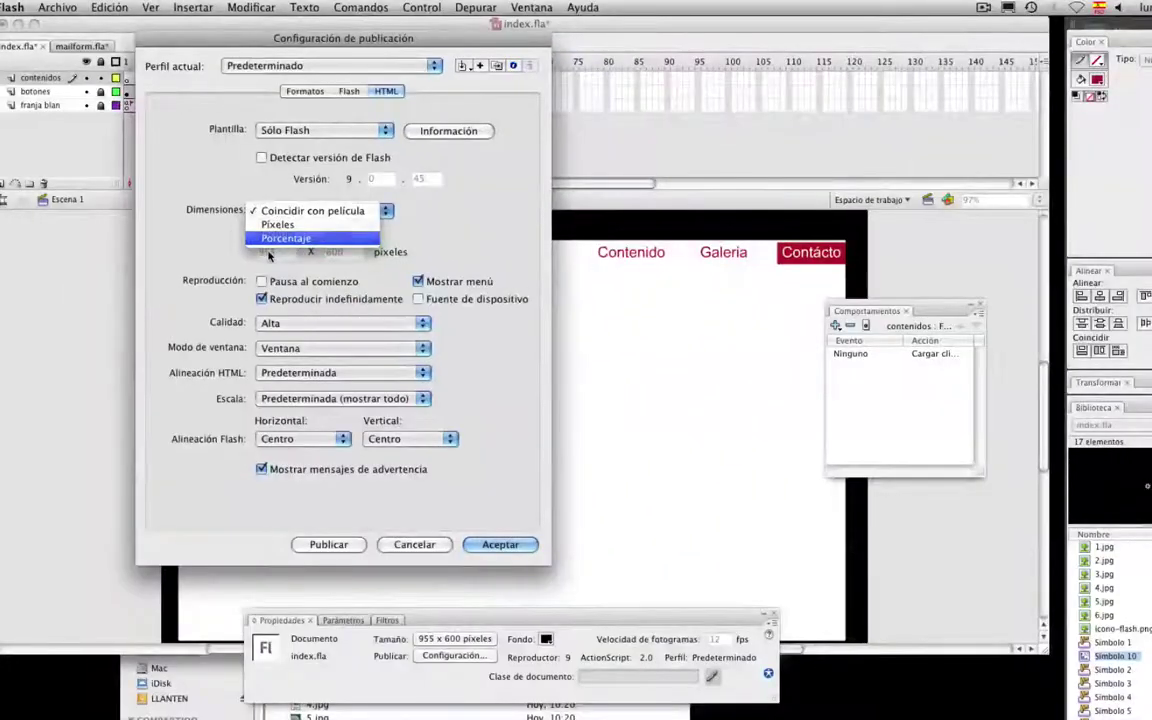
{"action": "left_click", "coordinate": [229, 384]}
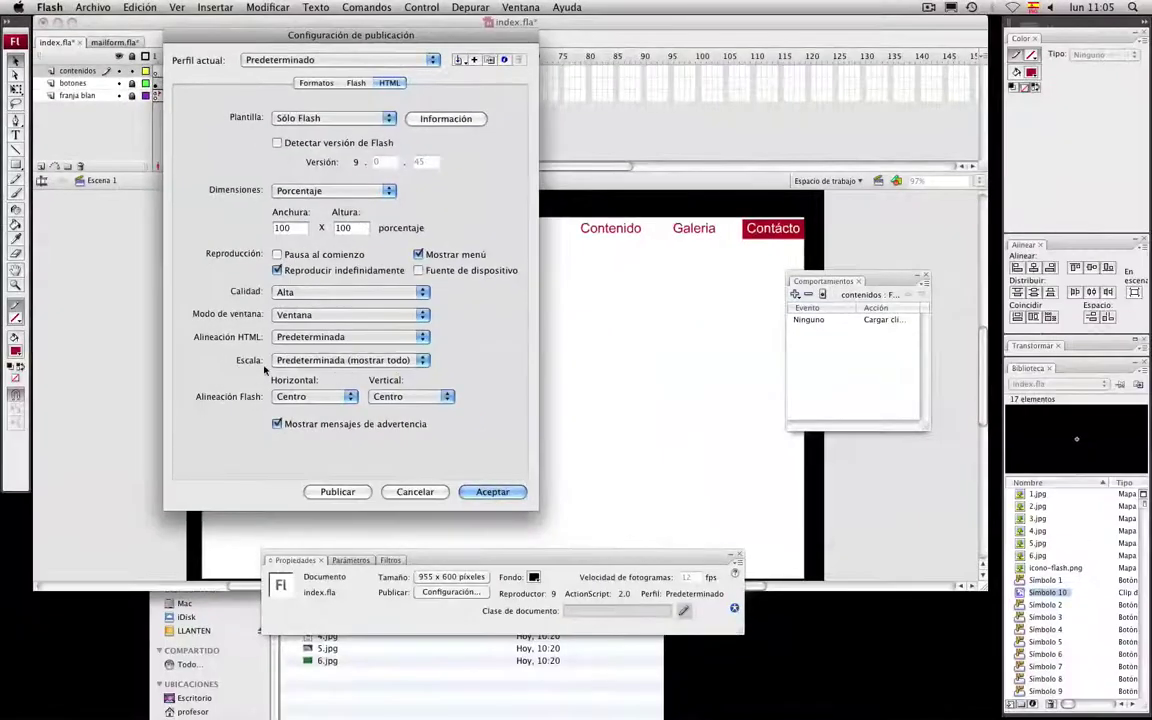
{"action": "left_click", "coordinate": [491, 492]}
Minimize the Flash document window and open index.html from the web-flash folder in Firefox
{"action": "left_click", "coordinate": [57, 22]}
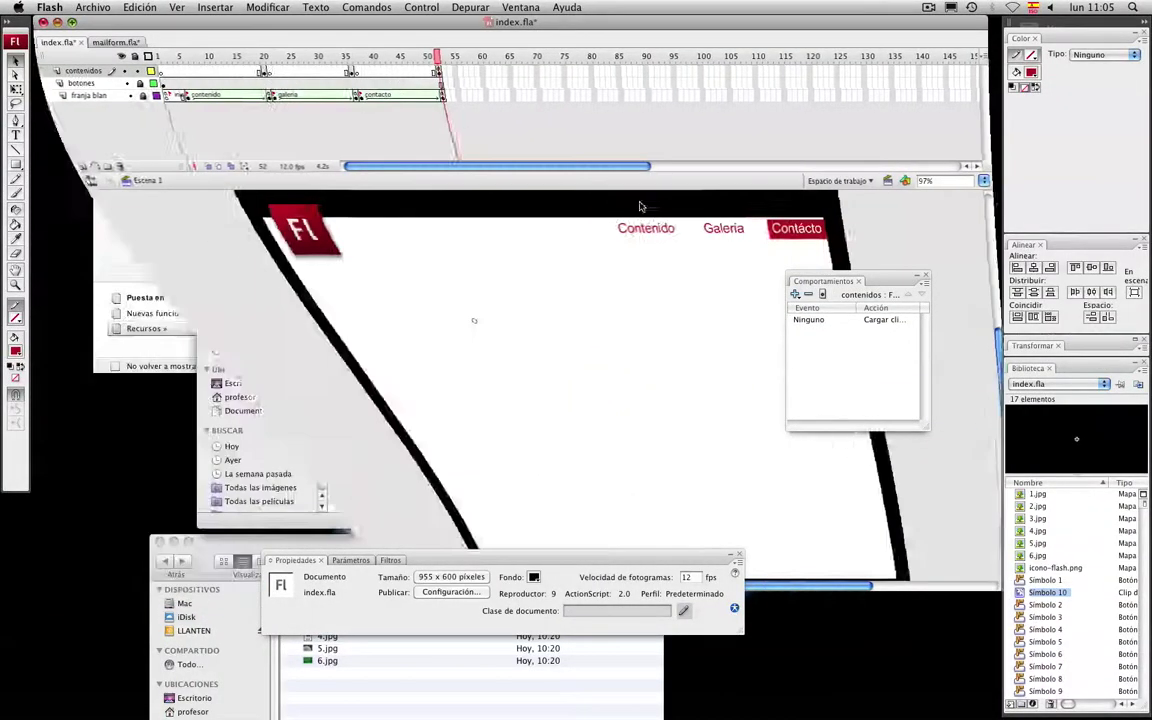
{"action": "left_click_drag", "start_coordinate": [623, 248], "coordinate": [670, 220]}
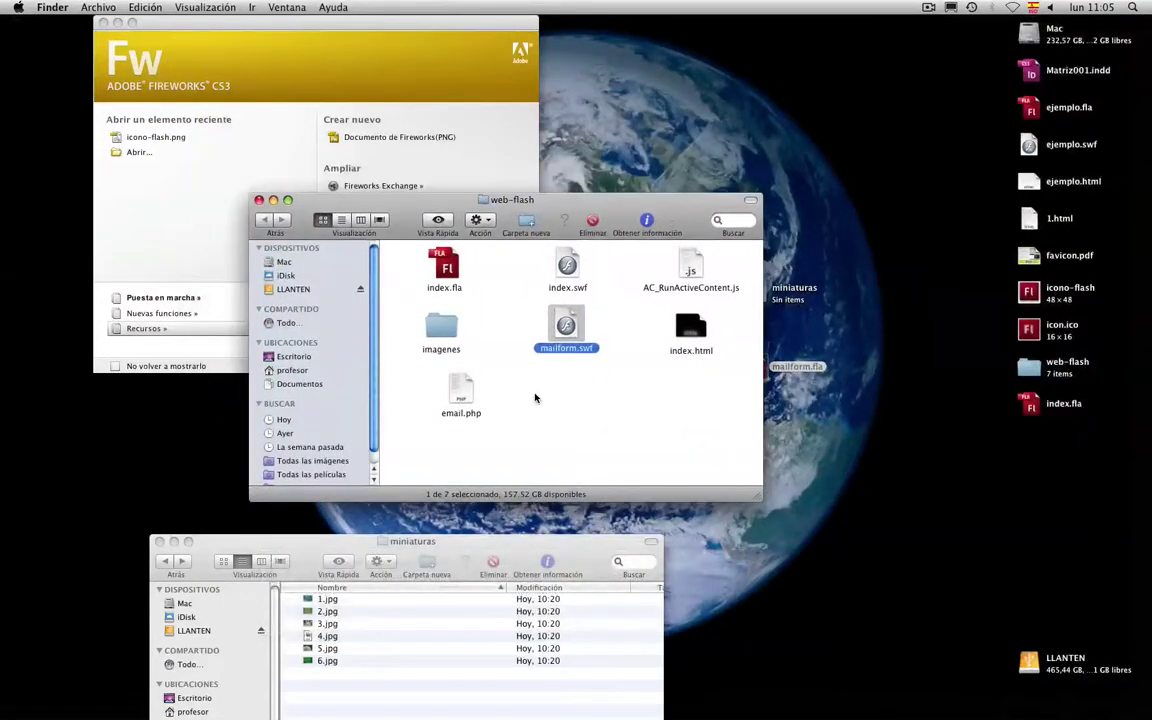
{"action": "left_click", "coordinate": [567, 409]}
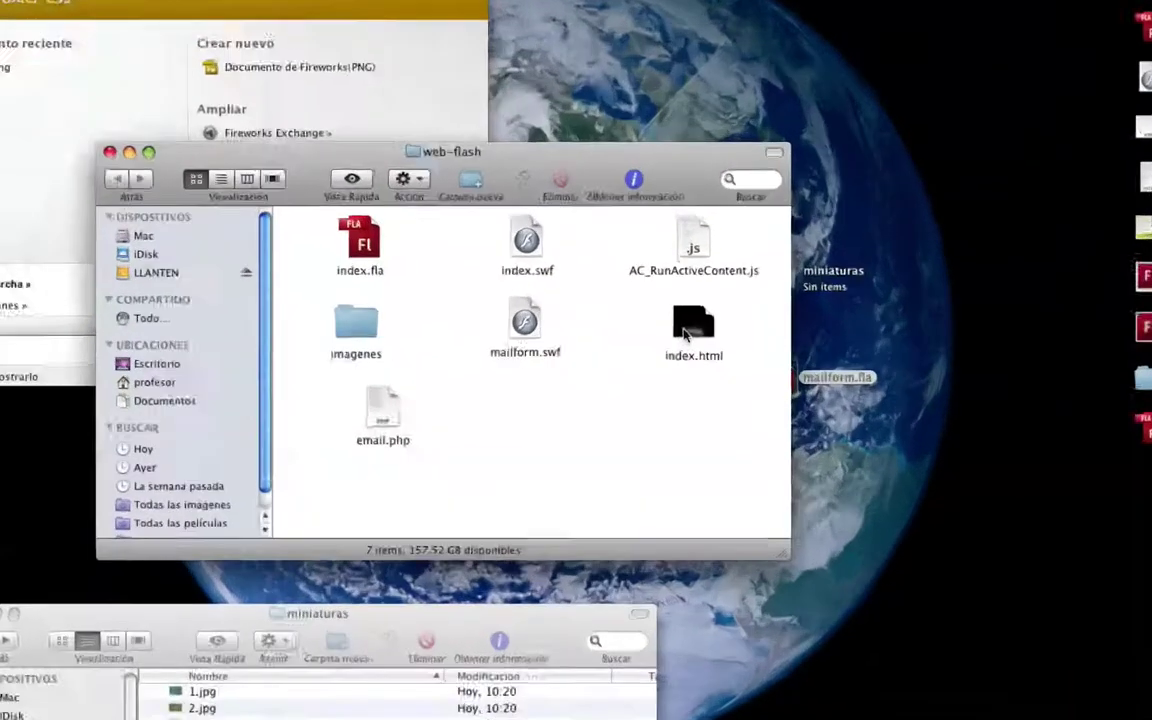
{"action": "left_click", "coordinate": [694, 322]}
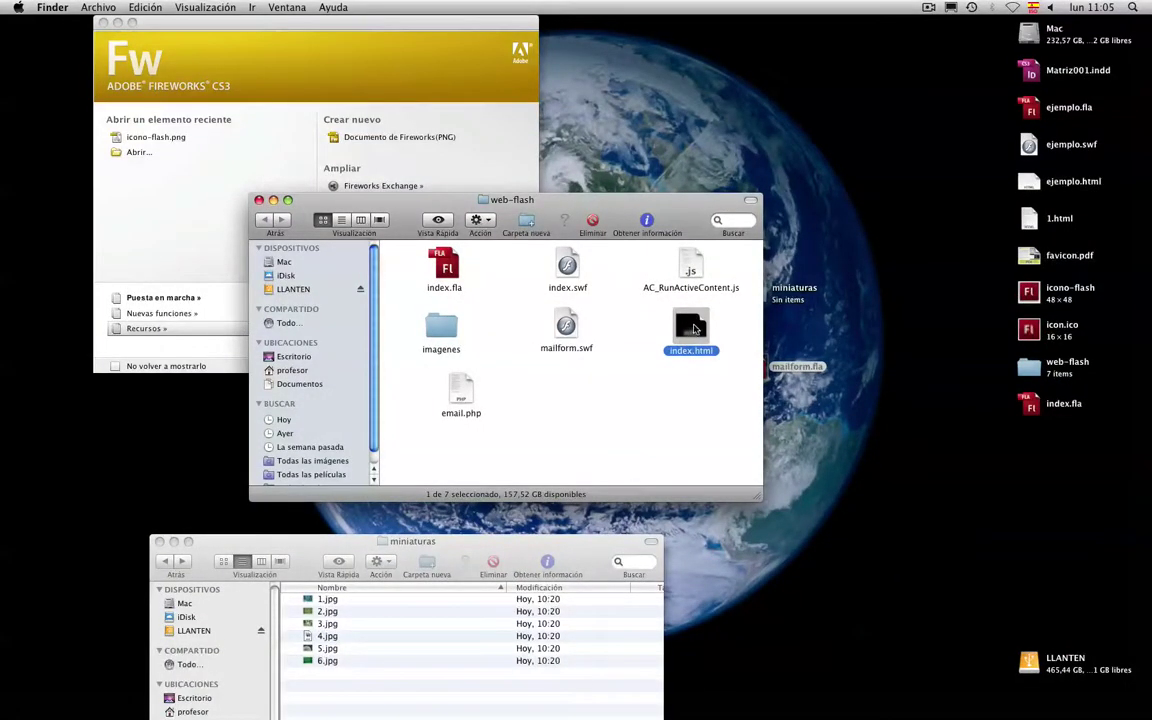
{"action": "double_click", "coordinate": [694, 328]}
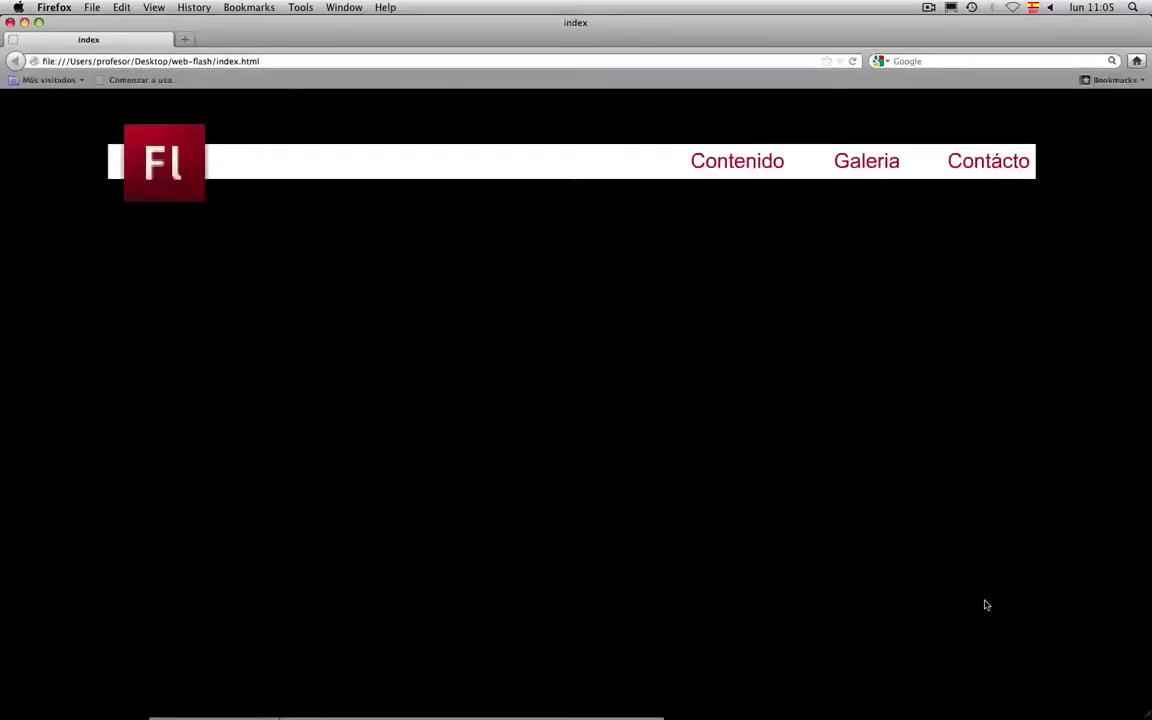
Resize the browser window to check the page scaling, test the Contenido, Galeria and Contácto sections, and close the window
{"action": "left_click_drag", "start_coordinate": [1148, 715], "coordinate": [1113, 712]}
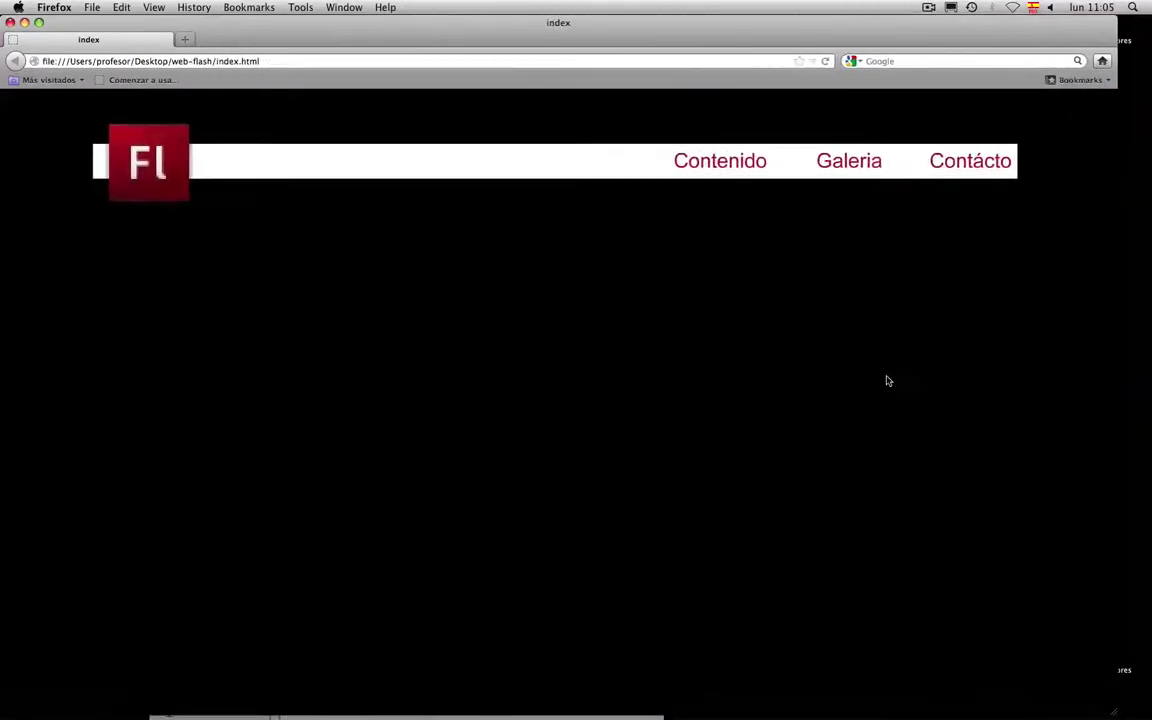
{"action": "left_click", "coordinate": [690, 175]}
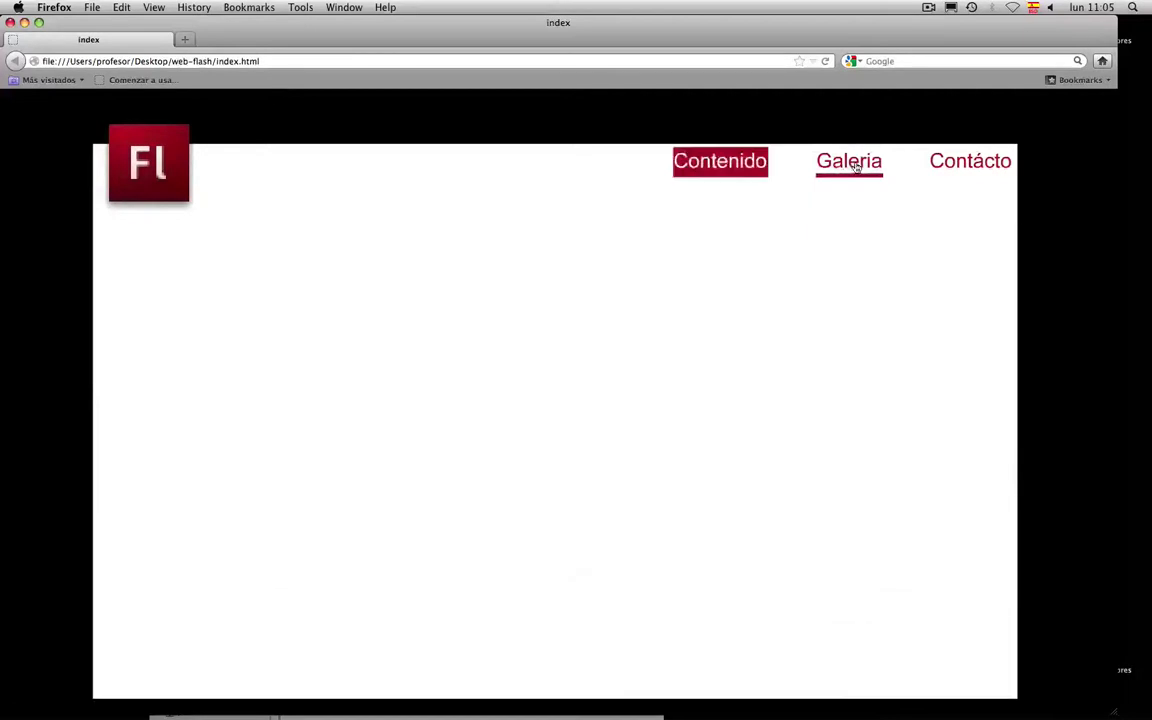
{"action": "left_click", "coordinate": [856, 170]}
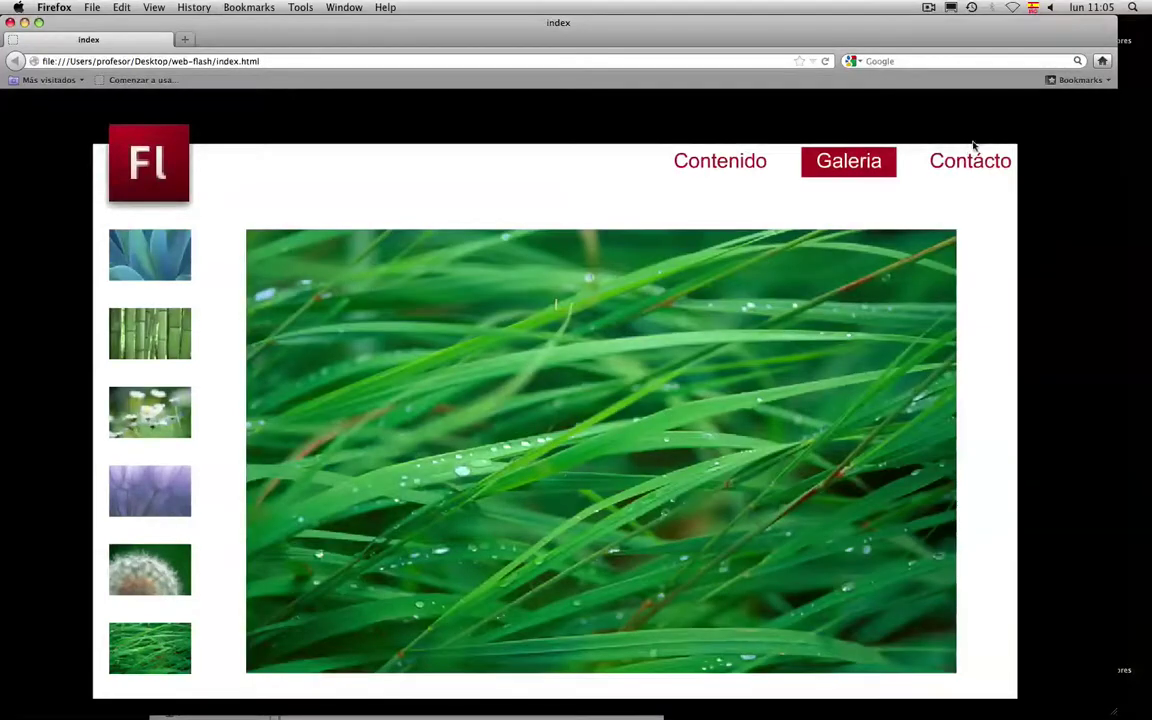
{"action": "left_click", "coordinate": [972, 165]}
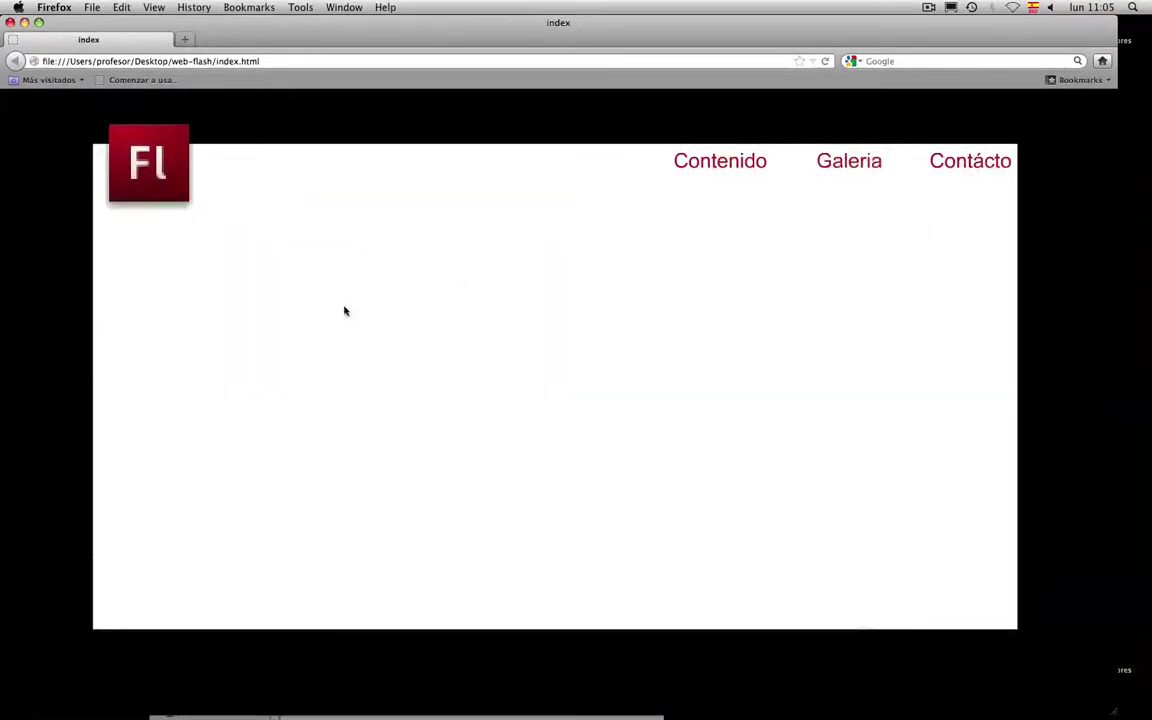
{"action": "left_click", "coordinate": [10, 22]}
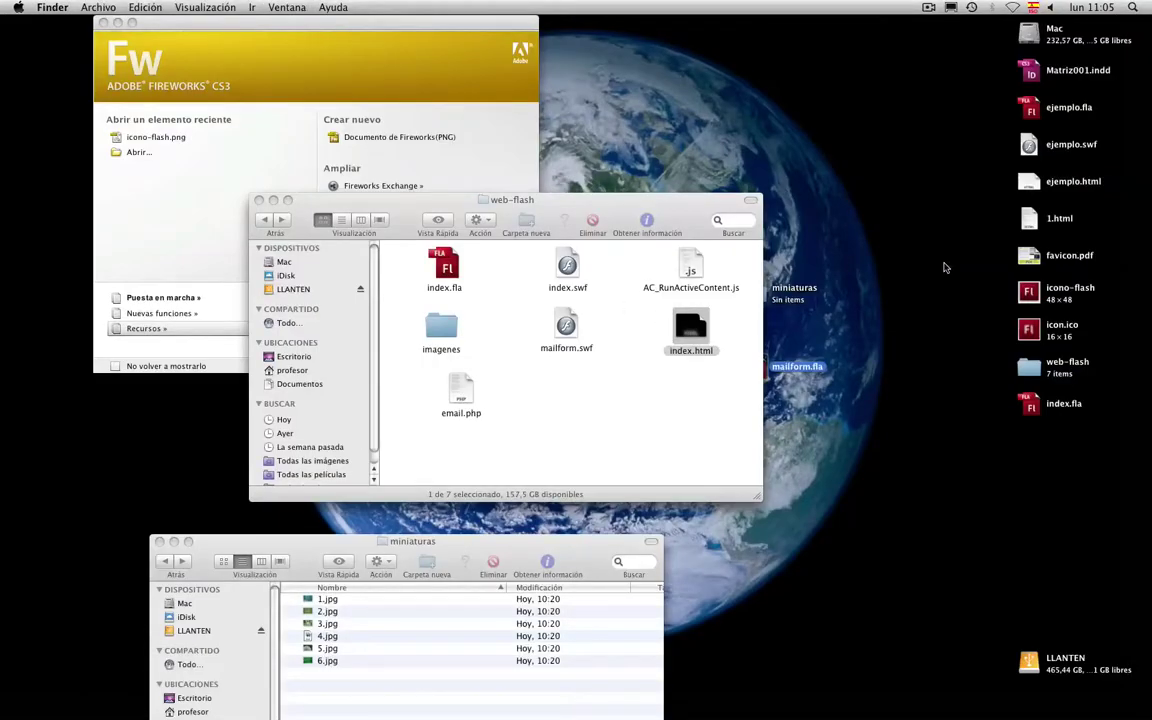
Open favicon.pdf in Acrobat, copy the complete link tag for adding a favicon in .ICO format, and close the document
{"action": "left_click", "coordinate": [1030, 257]}
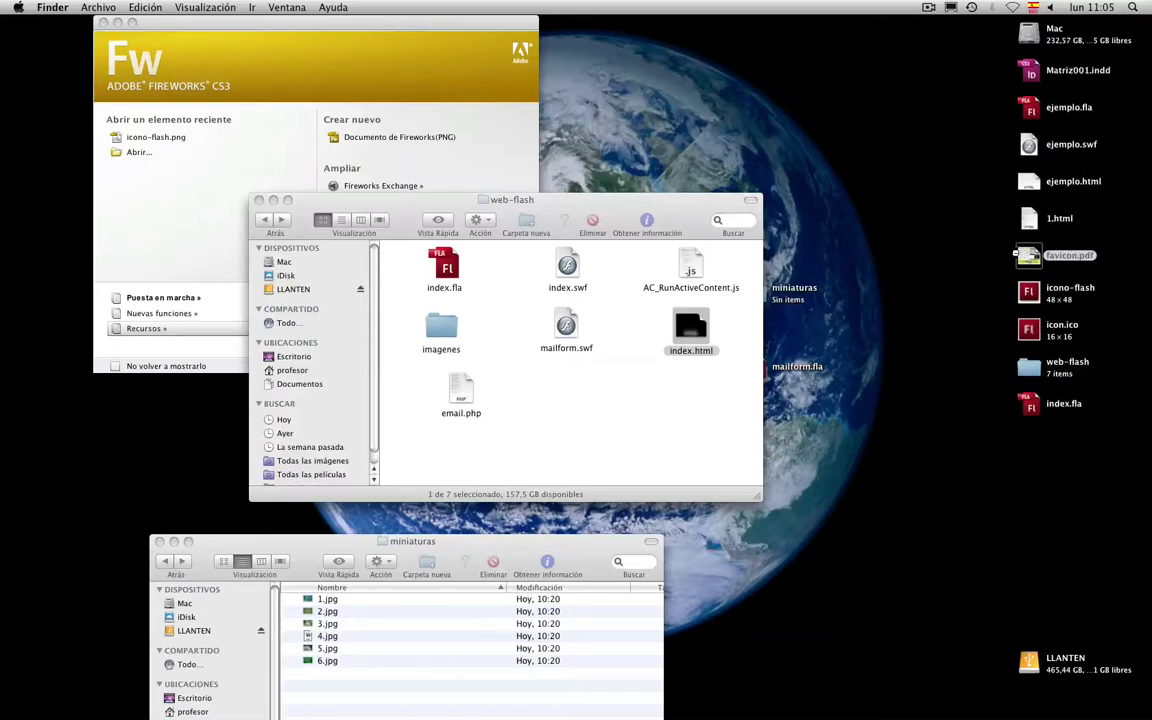
{"action": "double_click", "coordinate": [1028, 256]}
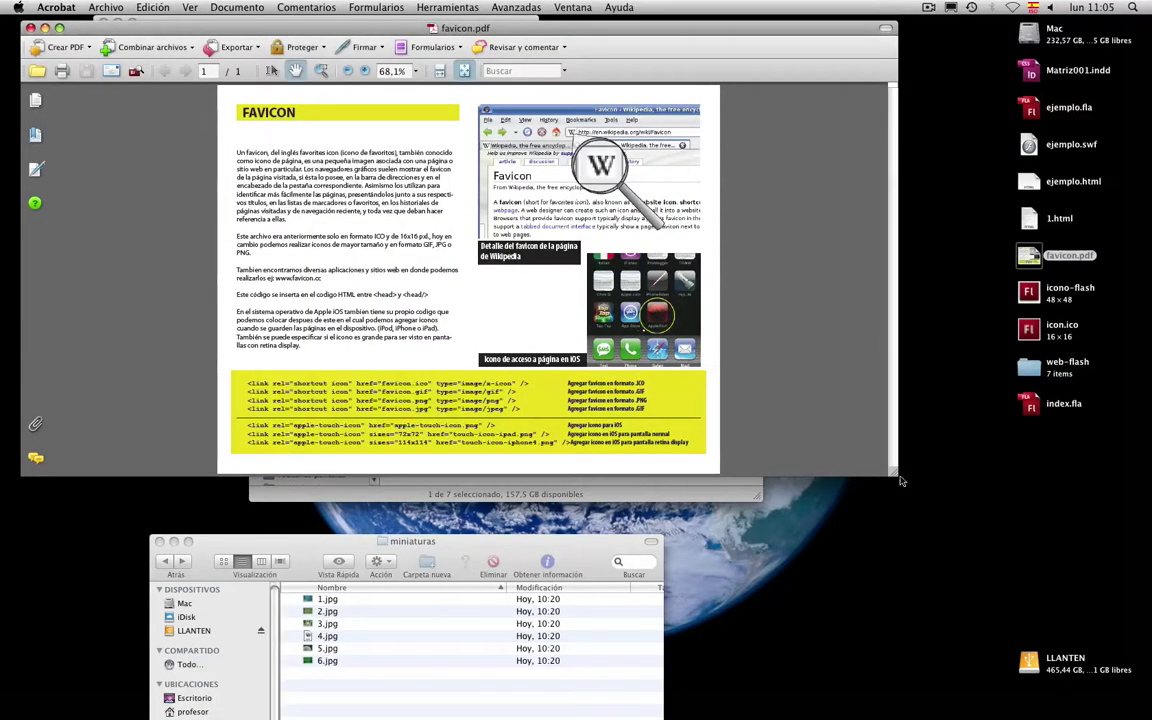
{"action": "left_click_drag", "start_coordinate": [896, 474], "coordinate": [990, 685]}
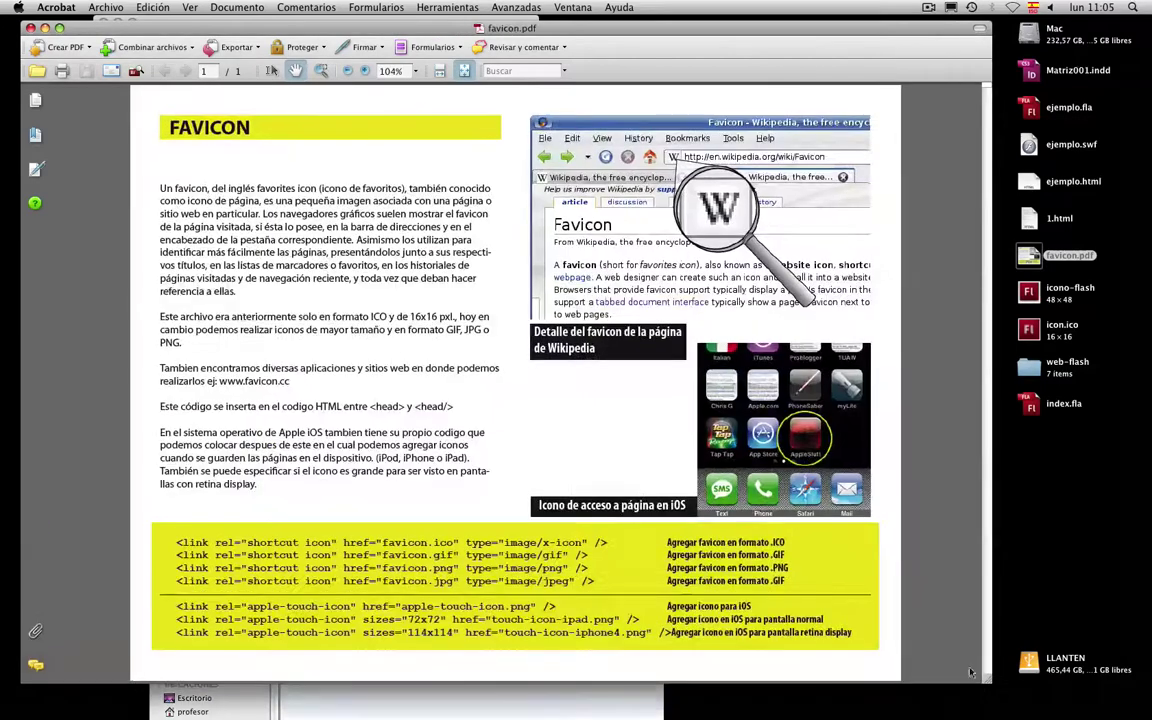
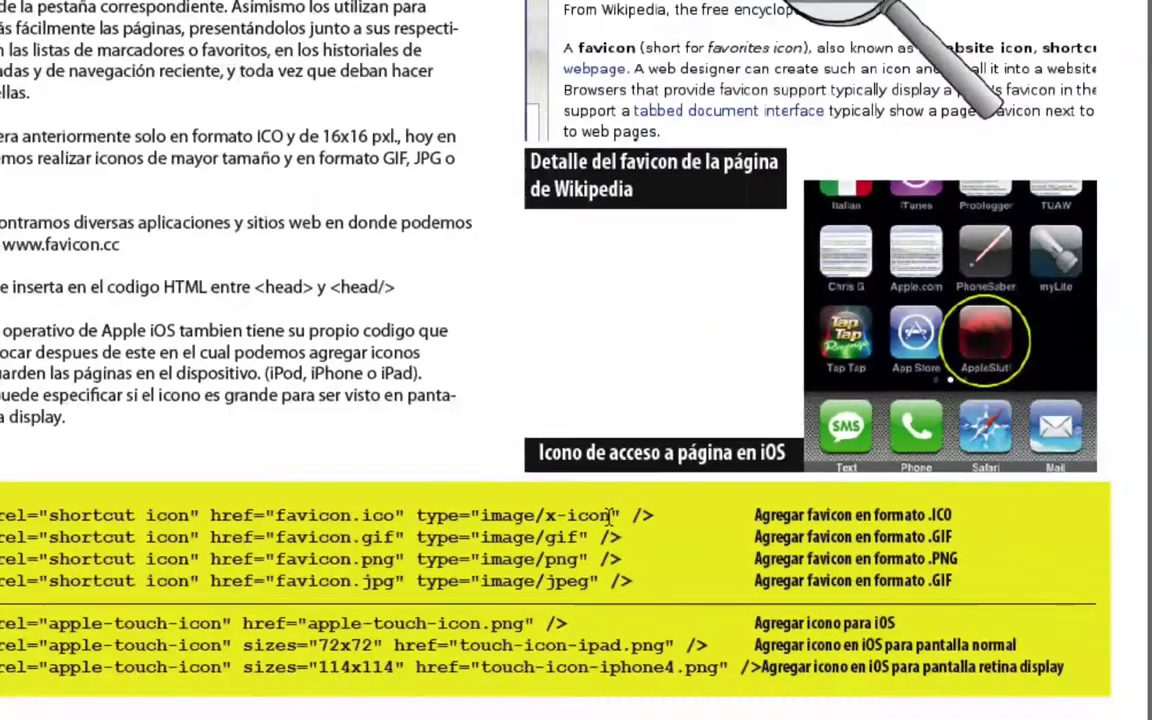
{"action": "left_click_drag", "start_coordinate": [608, 515], "coordinate": [50, 515]}
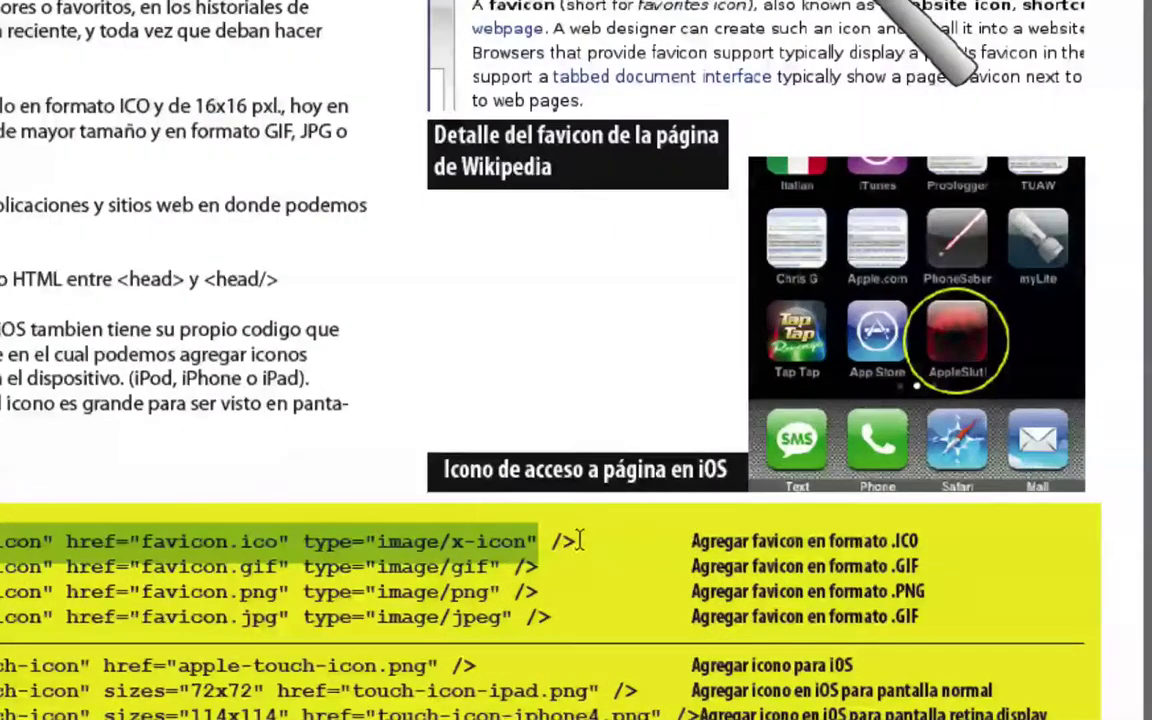
{"action": "left_click_drag", "start_coordinate": [593, 543], "coordinate": [0, 541]}
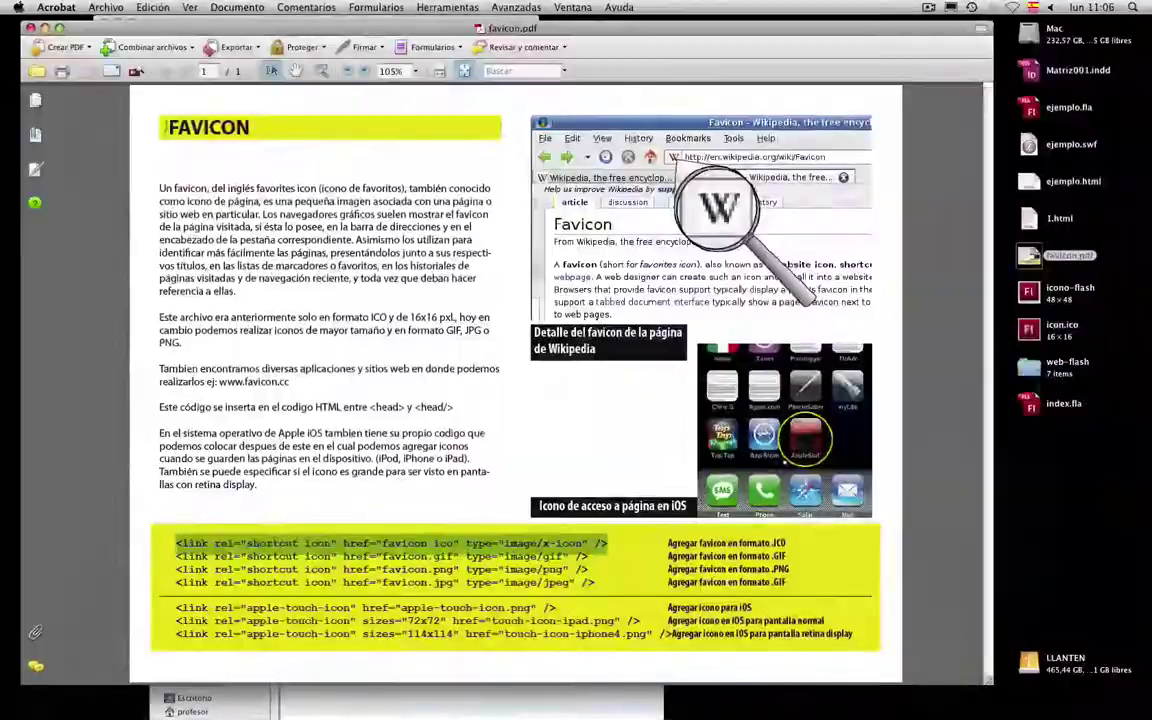
{"action": "left_click", "coordinate": [31, 21]}
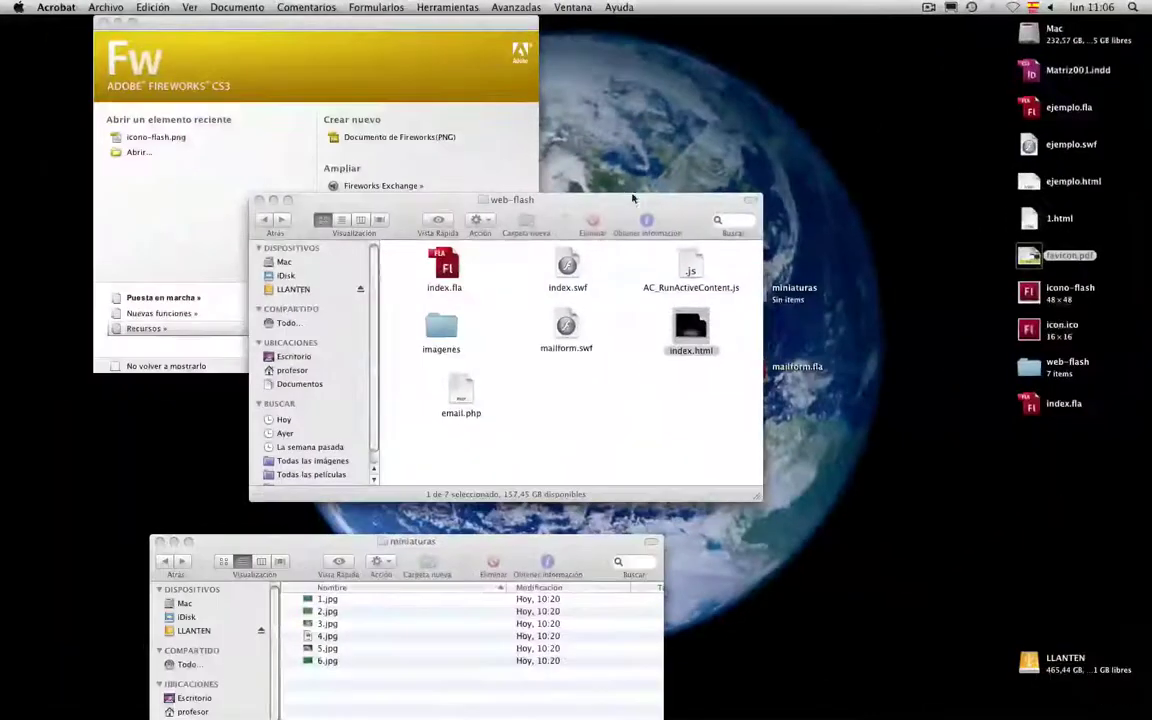
Move icon.ico from the desktop into the web-flash folder and open index.html in Dreamweaver
{"action": "left_click_drag", "start_coordinate": [1034, 338], "coordinate": [650, 405]}
{"action": "left_click", "coordinate": [543, 447]}
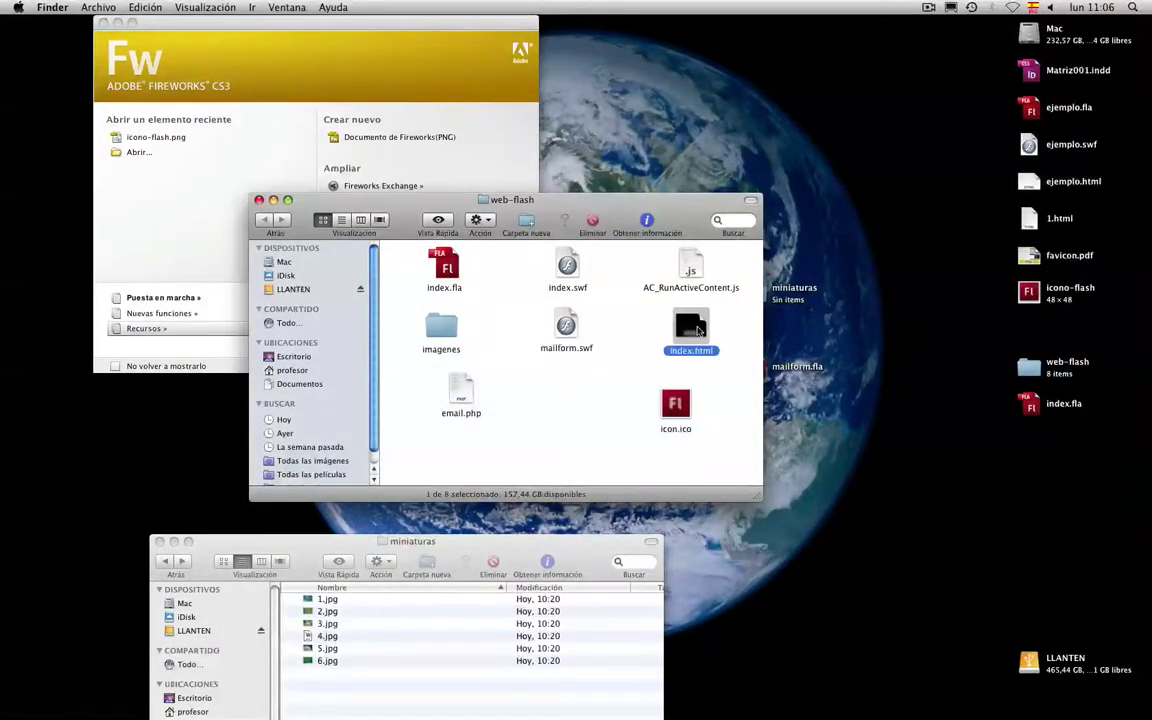
{"action": "right_click", "coordinate": [693, 326]}
{"action": "mouse_move", "coordinate": [790, 344]}
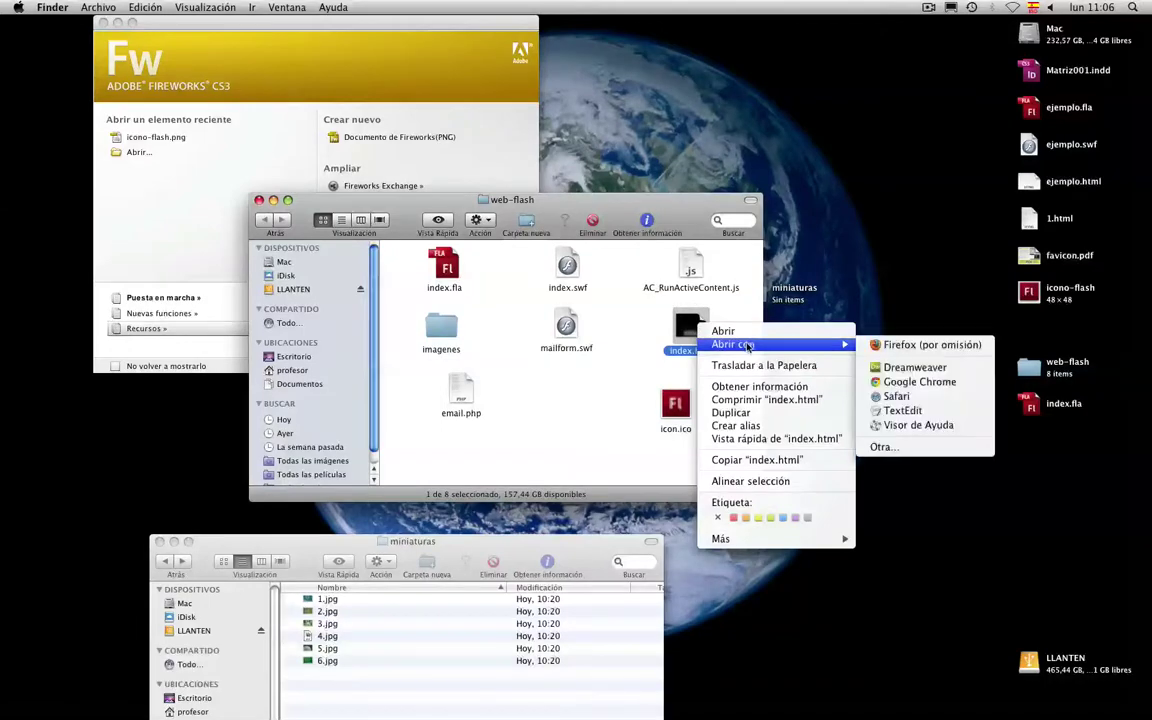
{"action": "left_click", "coordinate": [912, 367]}
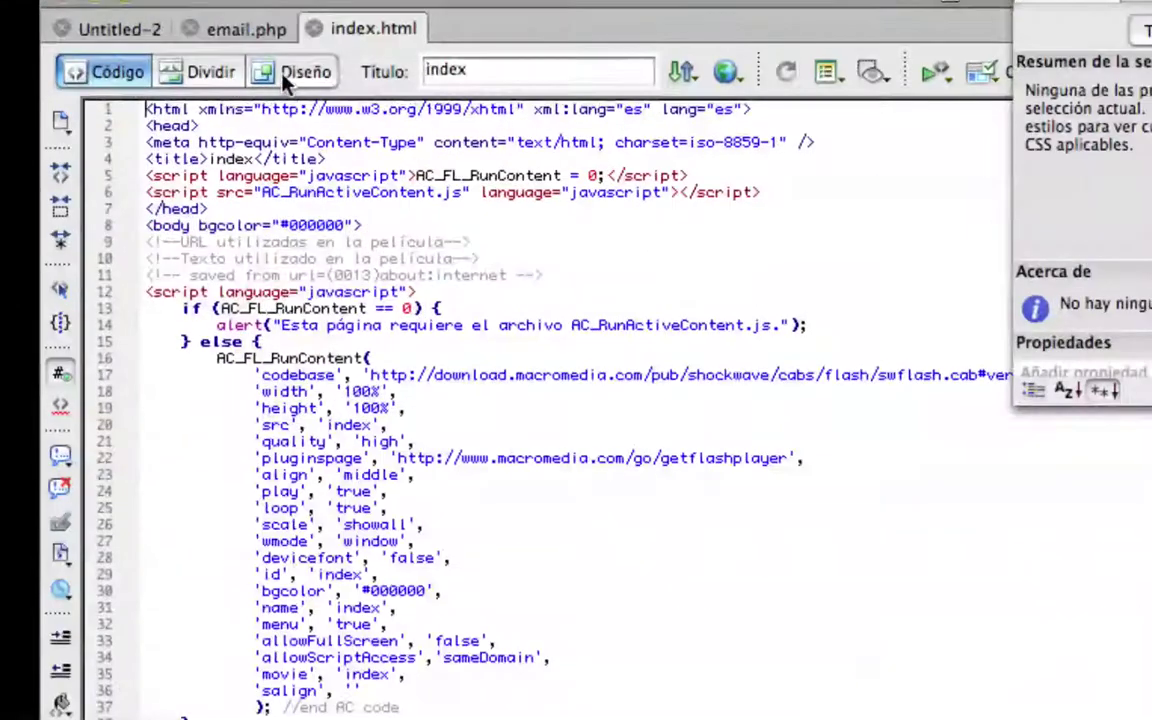
Examine the page in design view and the head section of its code
{"action": "left_click", "coordinate": [283, 76]}
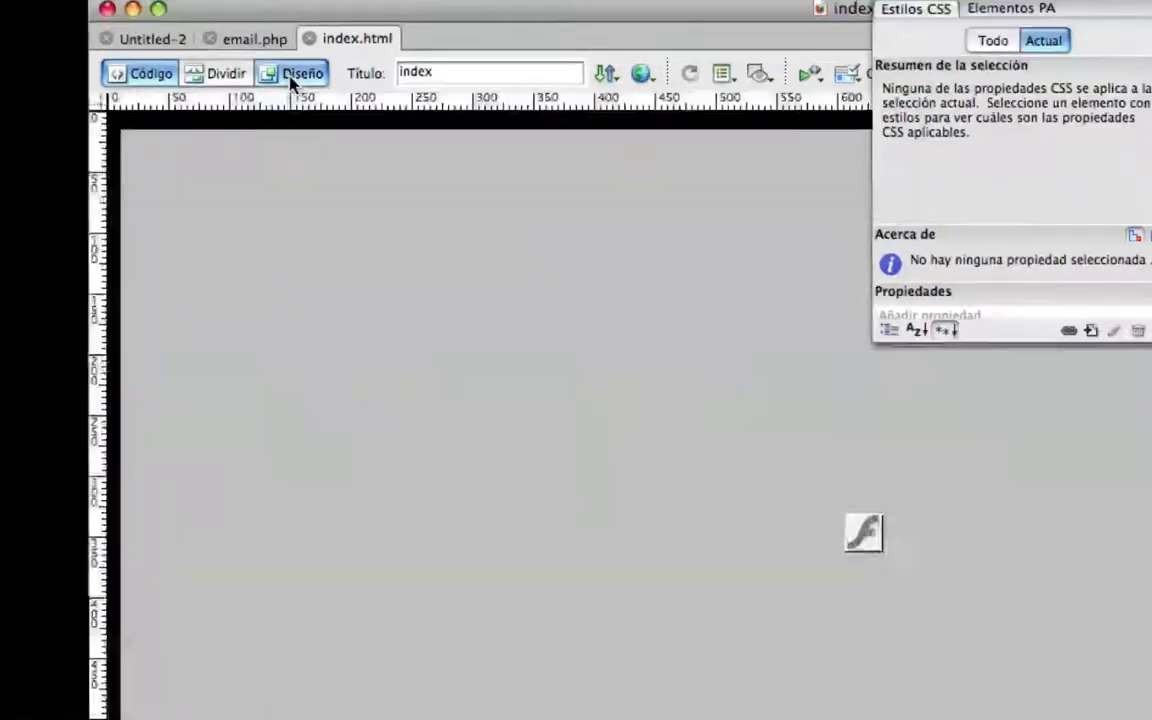
{"action": "left_click", "coordinate": [105, 71]}
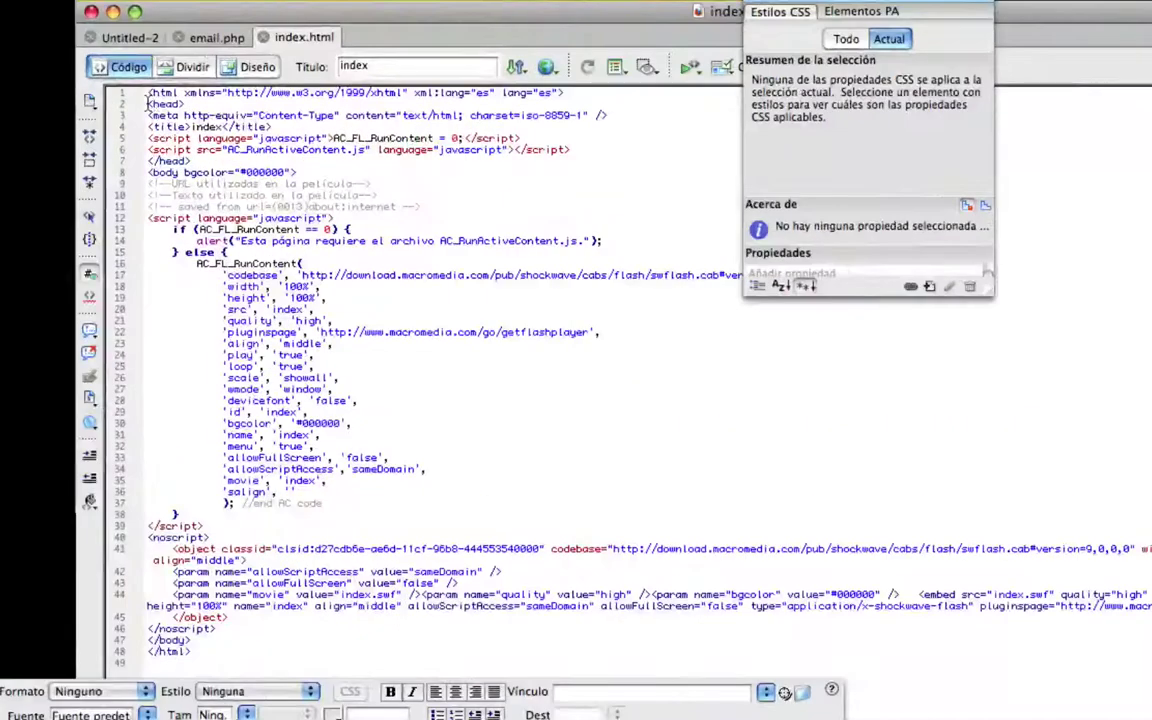
{"action": "left_click_drag", "start_coordinate": [148, 102], "coordinate": [236, 232]}
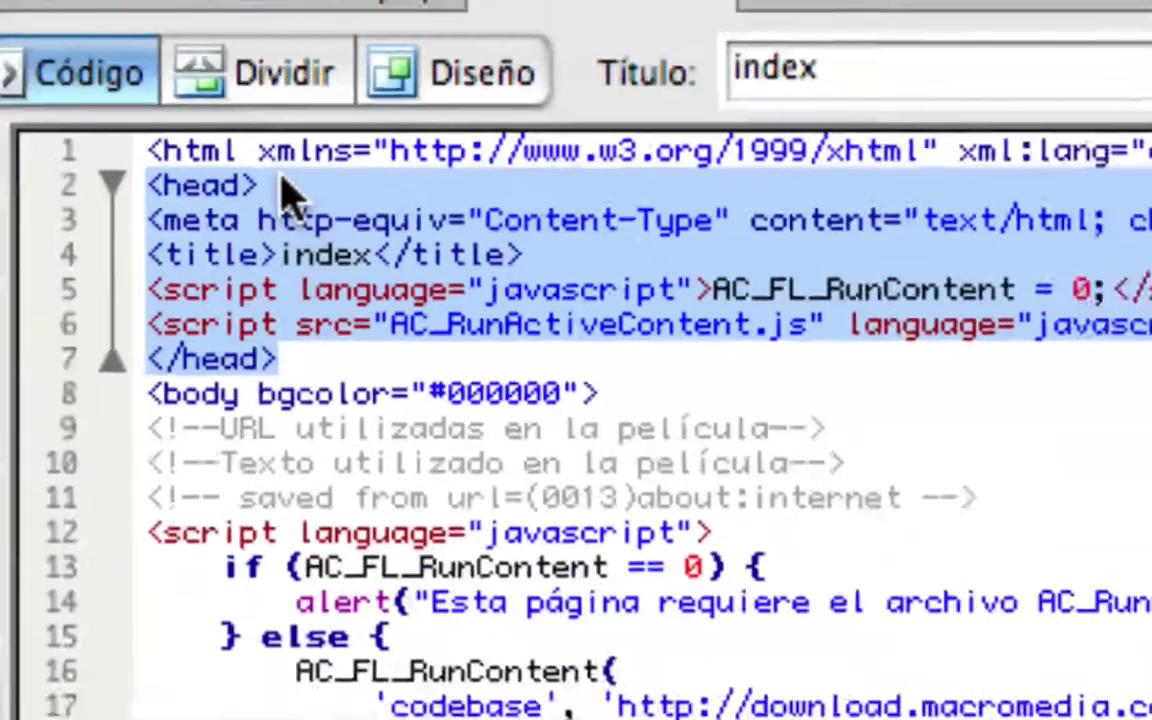
Insert the copied shortcut icon link tag on a new line before </head> and change its href to icon.ico
{"action": "left_click", "coordinate": [475, 289]}
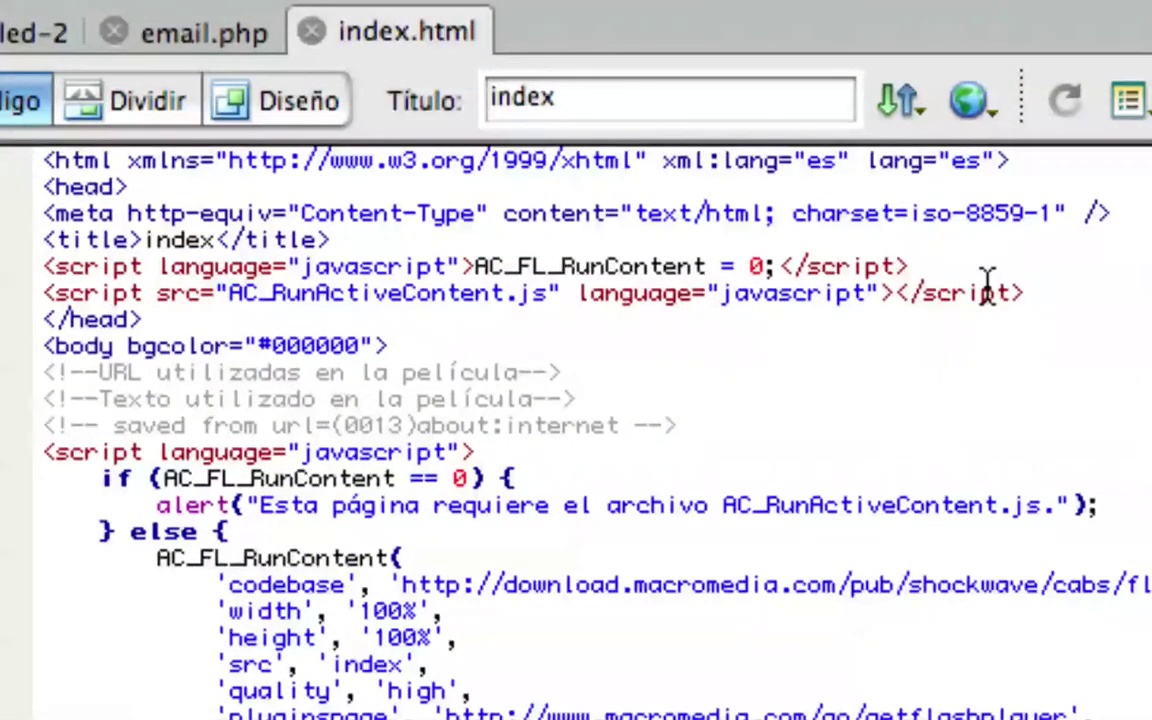
{"action": "key", "text": "Return"}
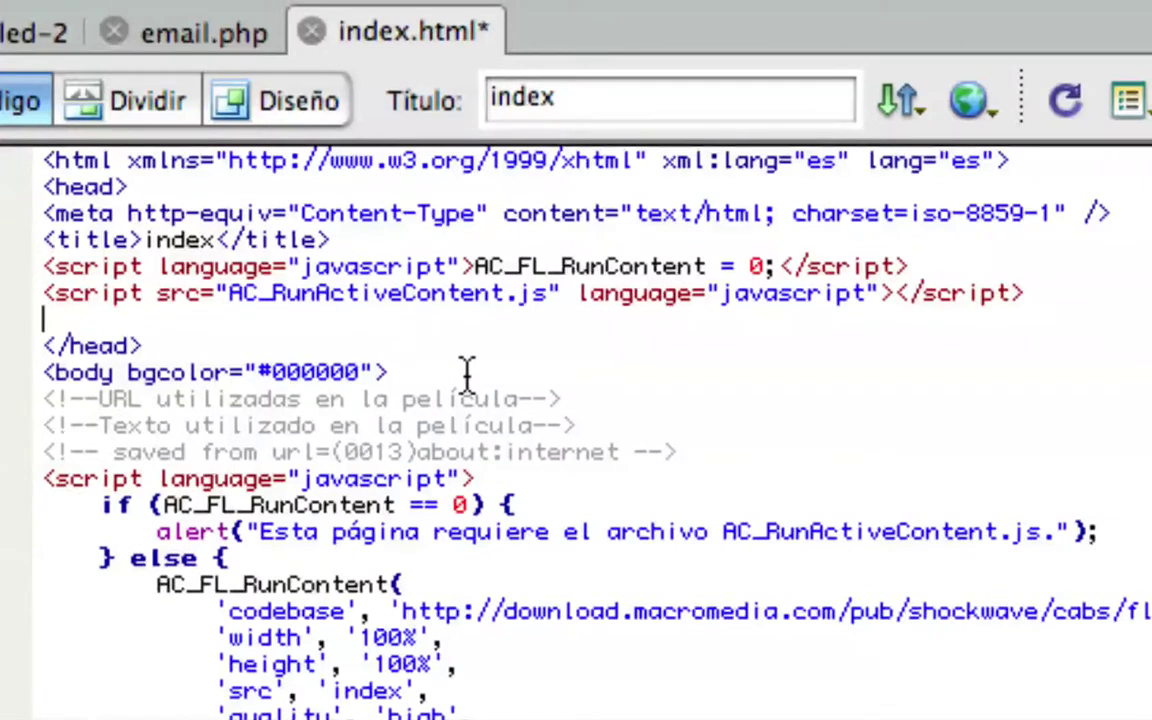
{"action": "type", "text": "<link rel=\"shortcut icon\" href=\"favicon.ico\" type=\"image/x-icon\" />"}
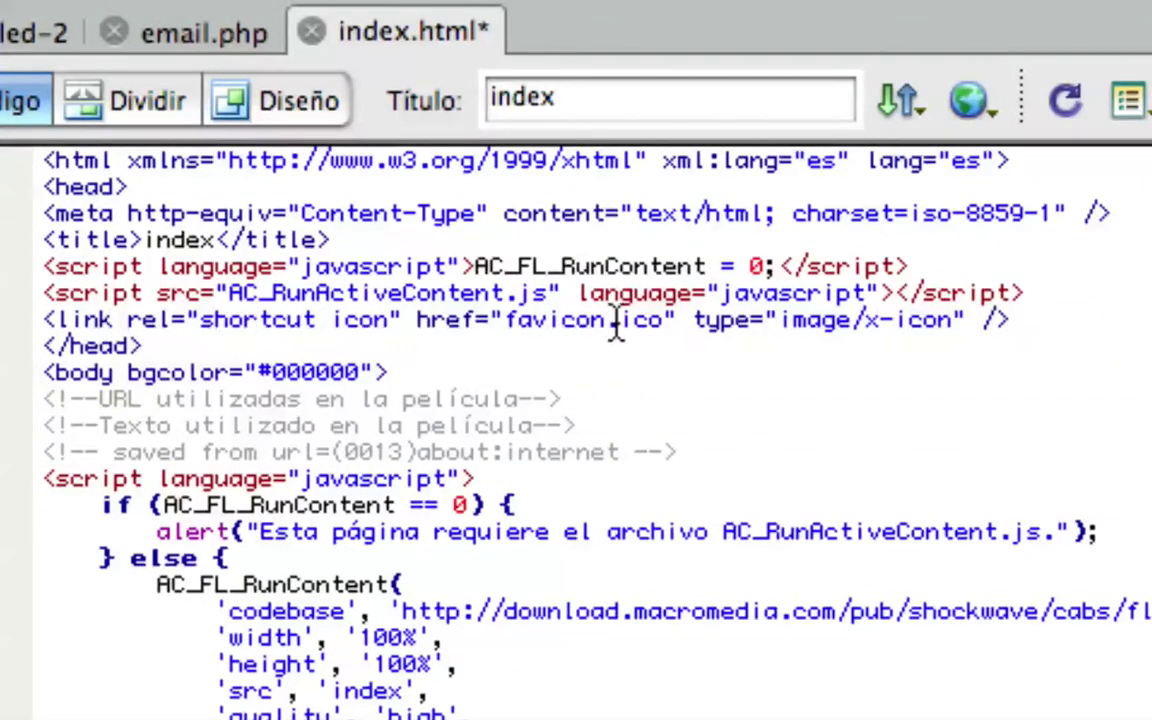
{"action": "left_click_drag", "start_coordinate": [605, 328], "coordinate": [518, 330]}
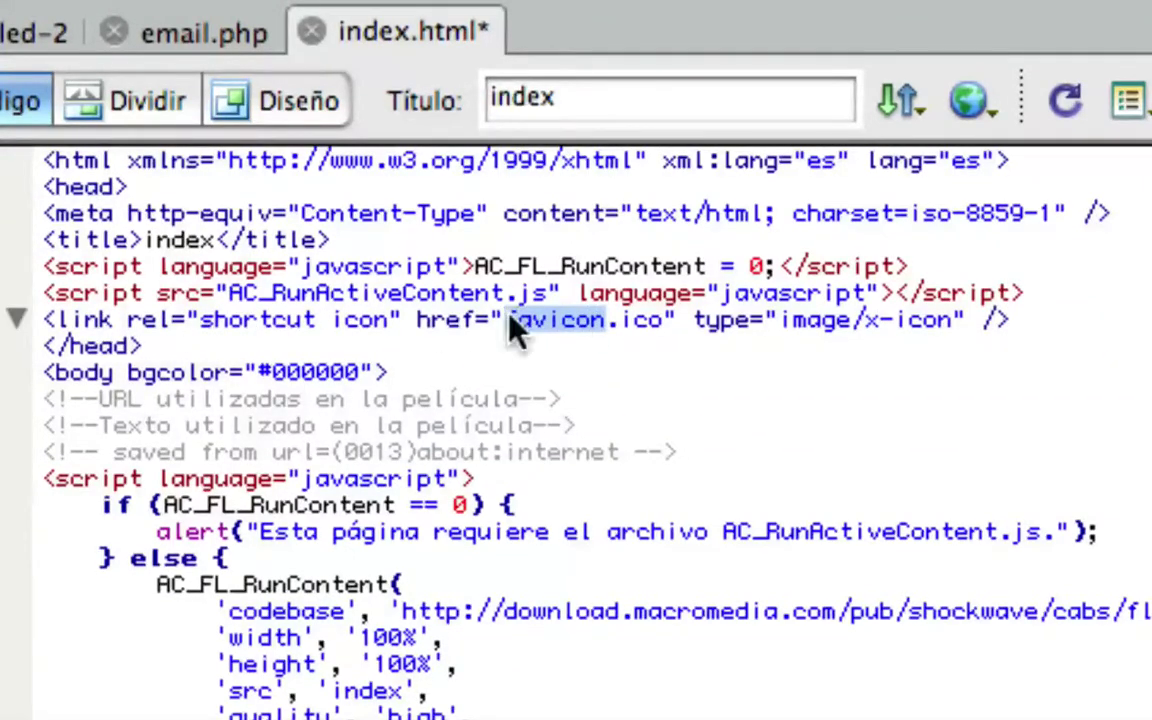
{"action": "type", "text": "icon"}
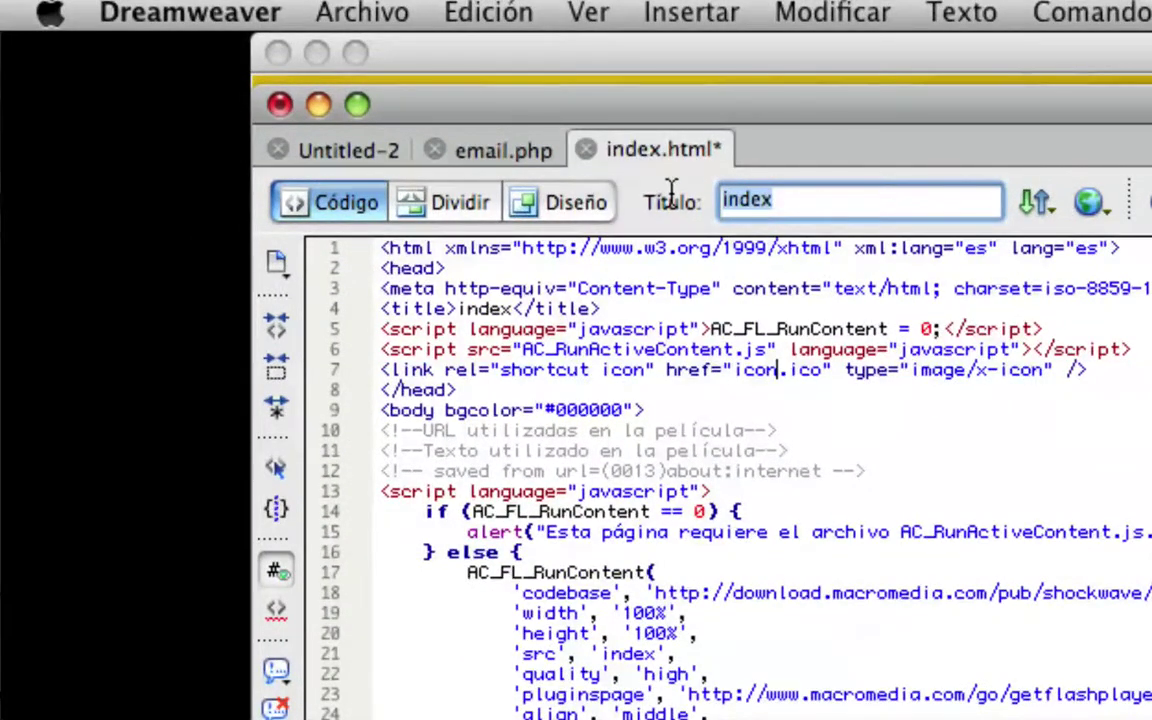
Set the page's document title to "Mi primera página" and check the text between the title tags in the code
{"action": "key", "text": "super+a"}
{"action": "type", "text": "Mi"}
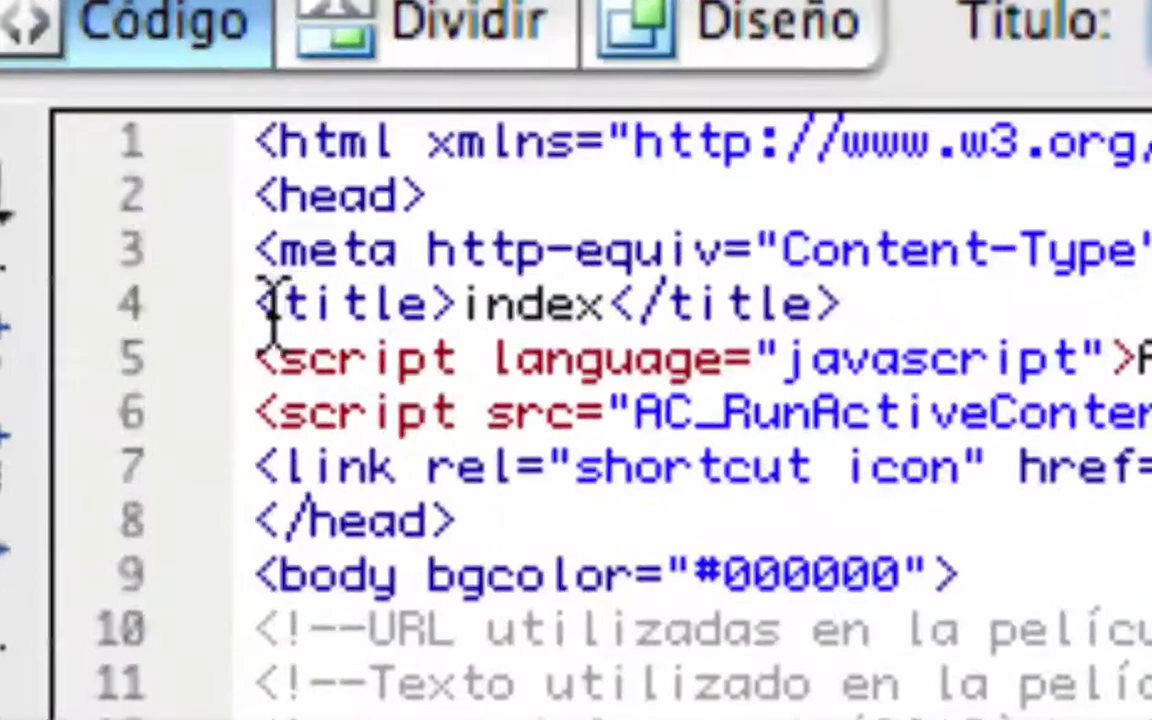
{"action": "left_click_drag", "start_coordinate": [270, 305], "coordinate": [442, 301]}
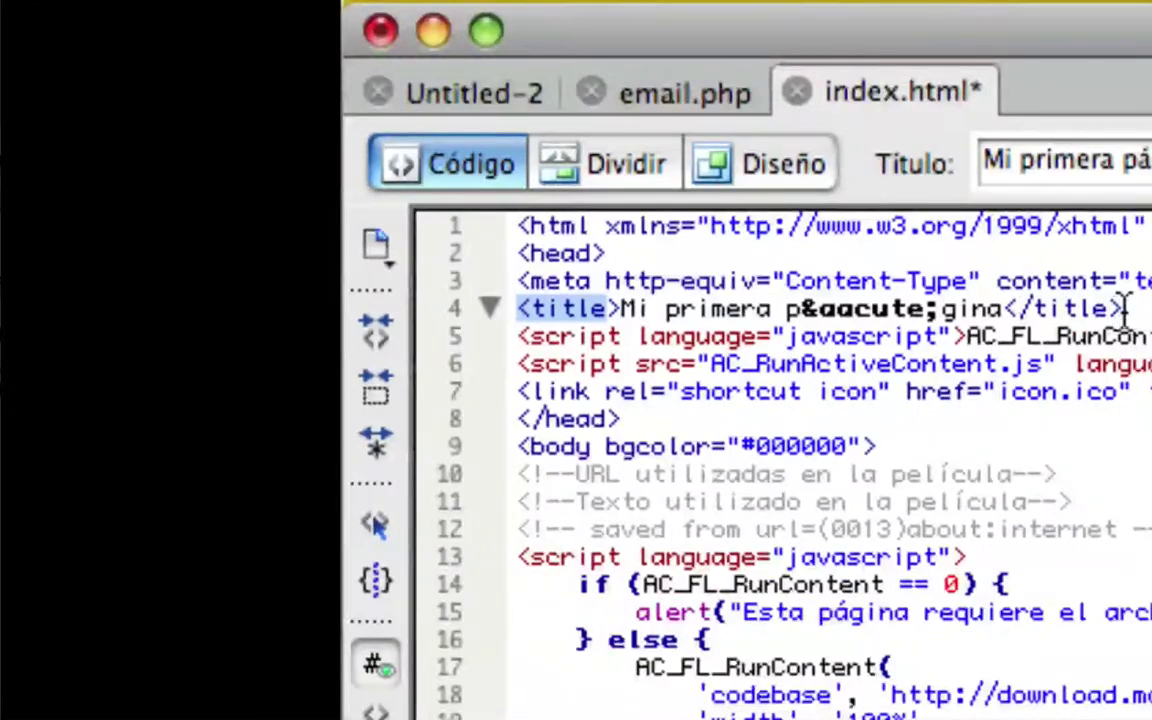
{"action": "left_click_drag", "start_coordinate": [1125, 308], "coordinate": [1004, 308]}
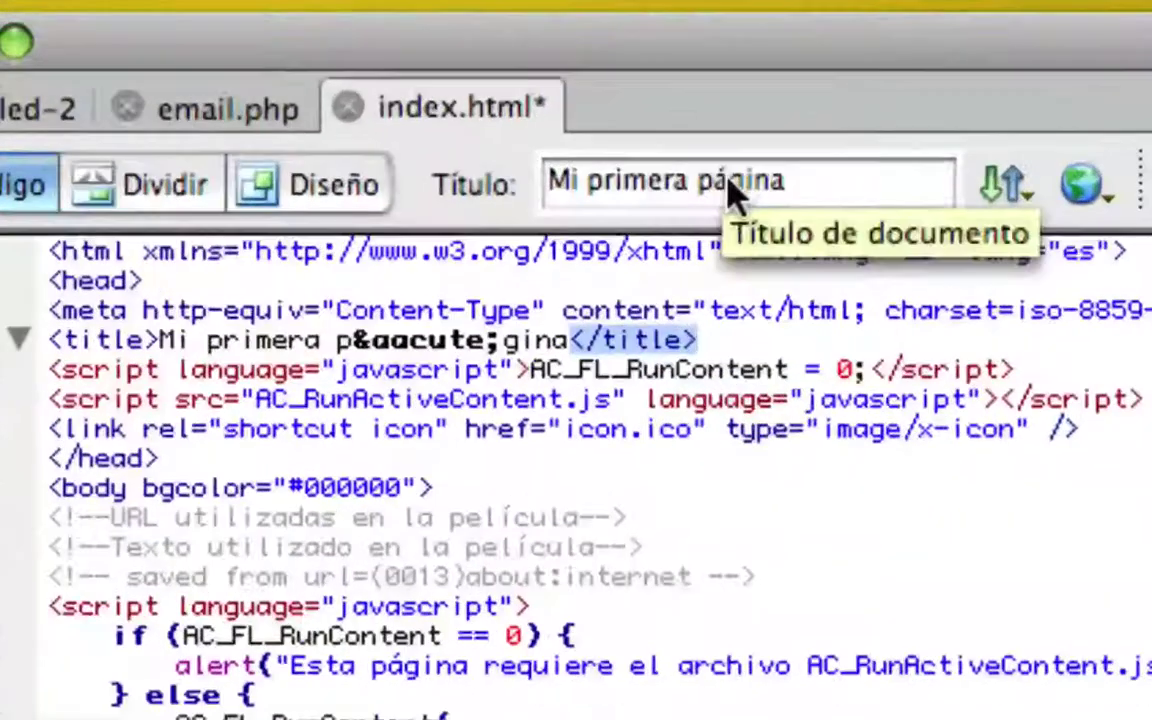
Remove the accent from the document title so that it reads "Mi primera pagina"
{"action": "left_click", "coordinate": [726, 193]}
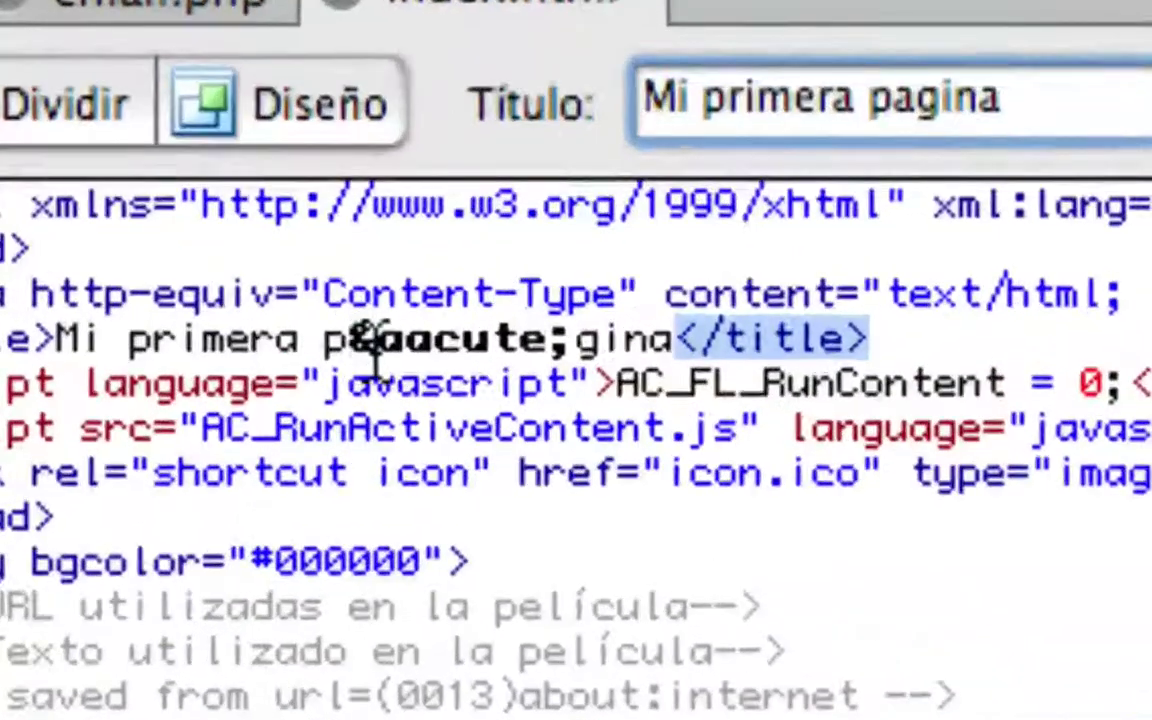
{"action": "double_click", "coordinate": [433, 339]}
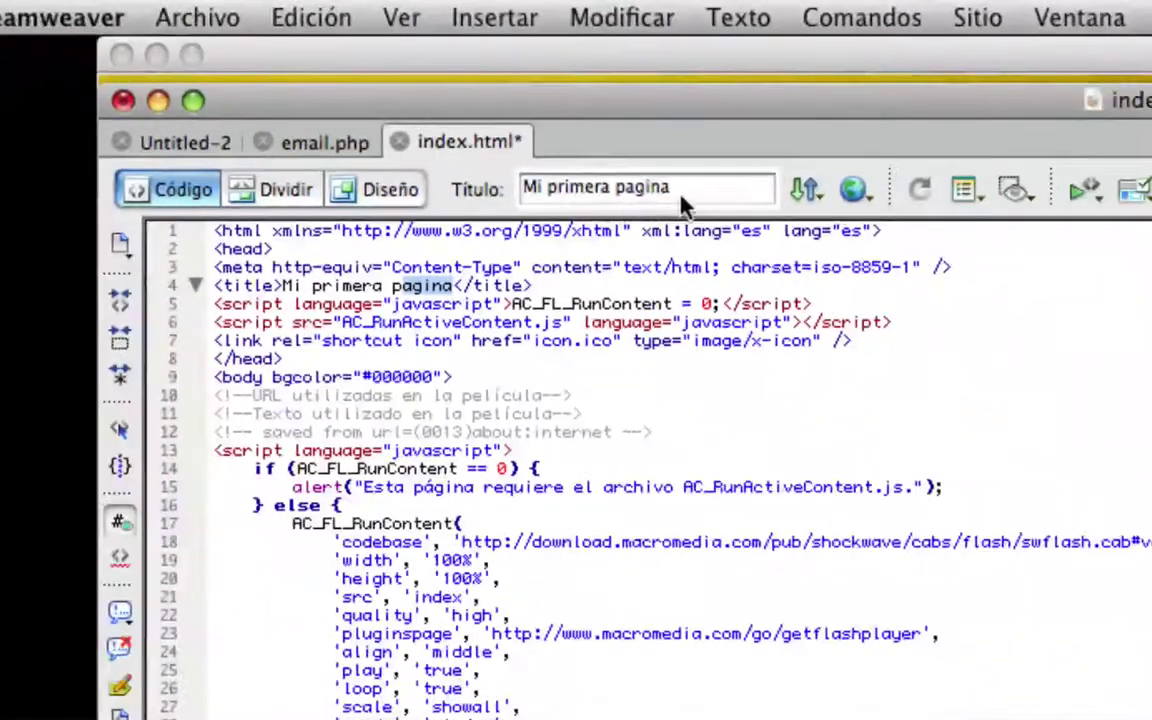
{"action": "left_click", "coordinate": [790, 185]}
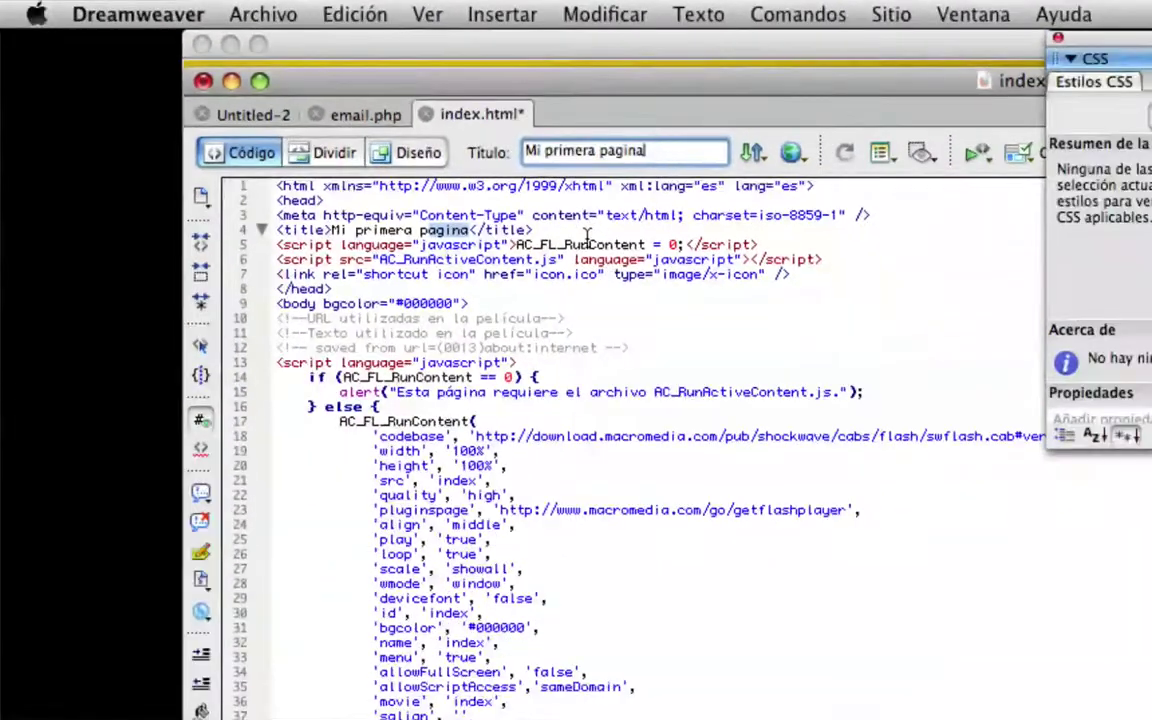
{"action": "left_click_drag", "start_coordinate": [550, 244], "coordinate": [560, 259]}
{"action": "left_click", "coordinate": [651, 153]}
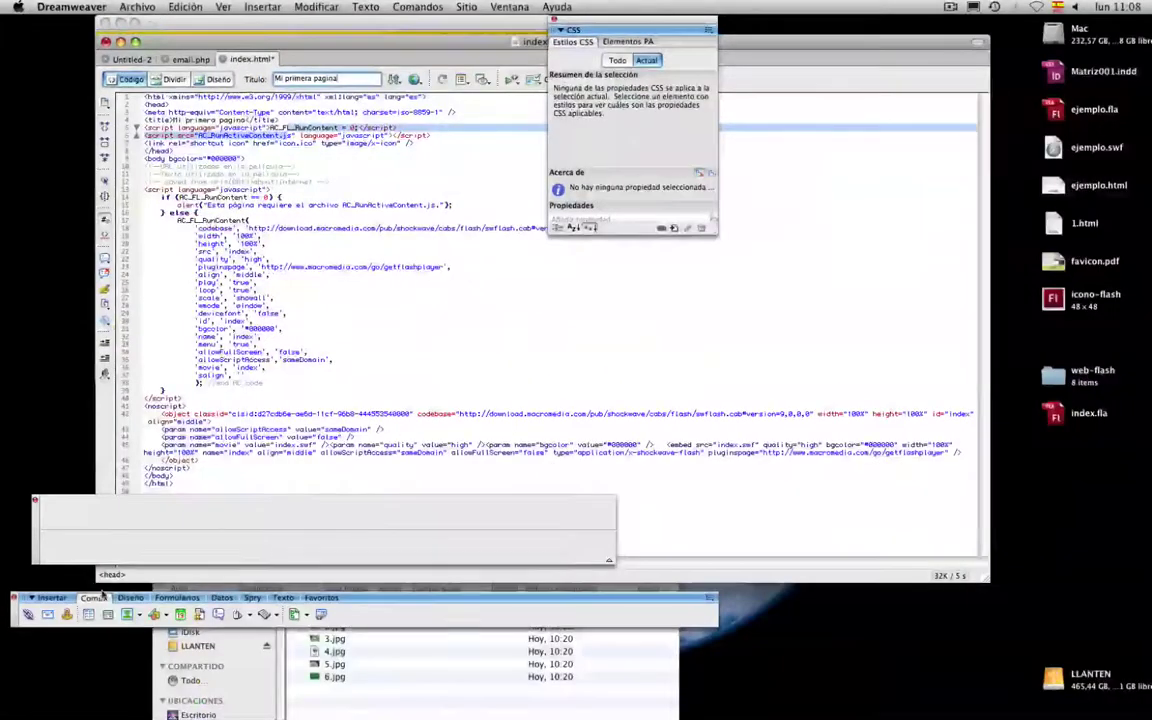
Insert a keywords meta tag into the page head with the keywords "flash, tutoriales, diseño"
{"action": "left_click_drag", "start_coordinate": [20, 612], "coordinate": [209, 282]}
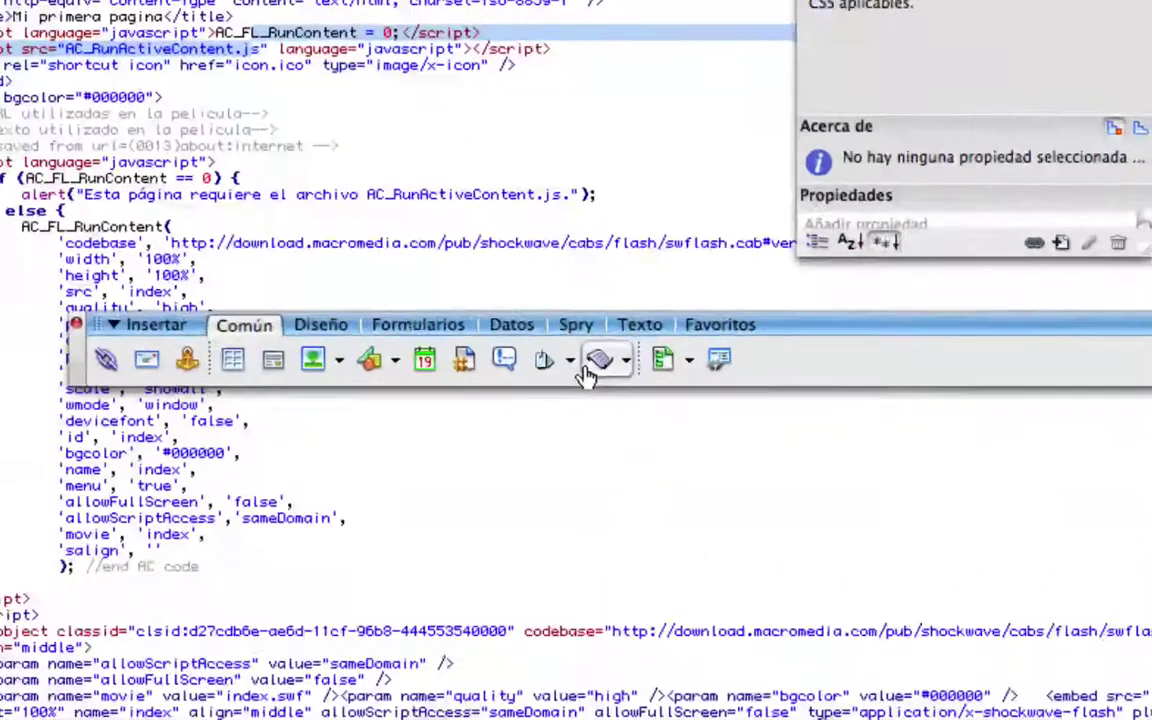
{"action": "left_click", "coordinate": [557, 364]}
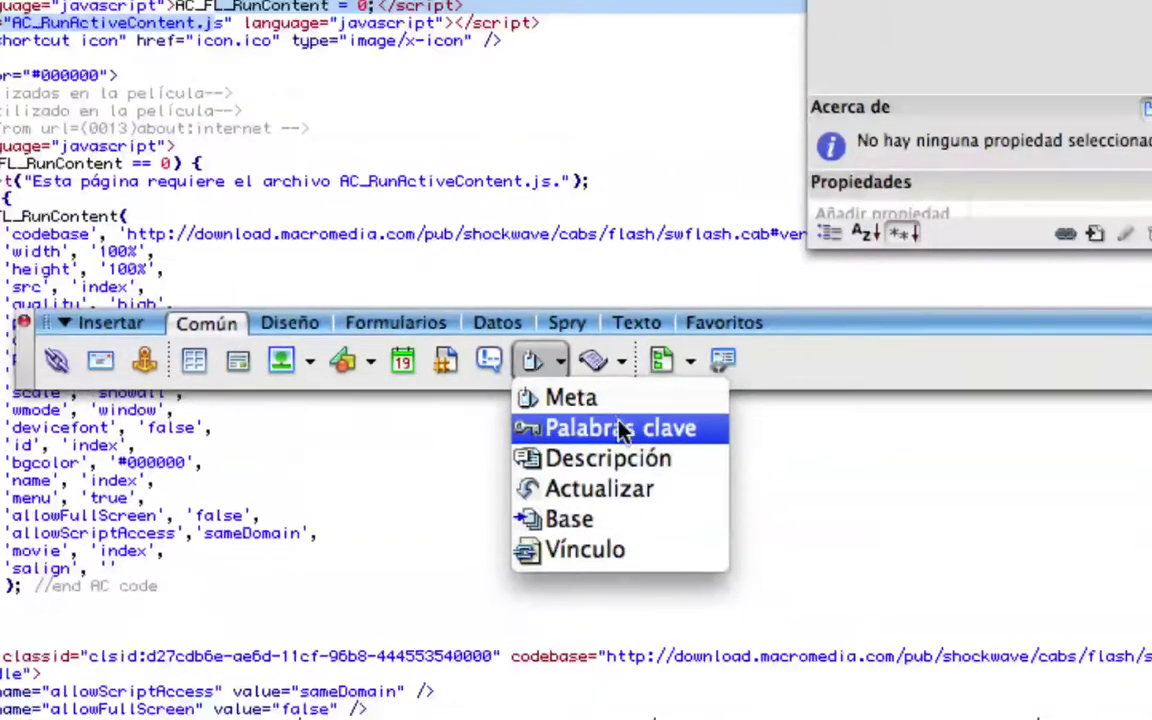
{"action": "left_click", "coordinate": [645, 430]}
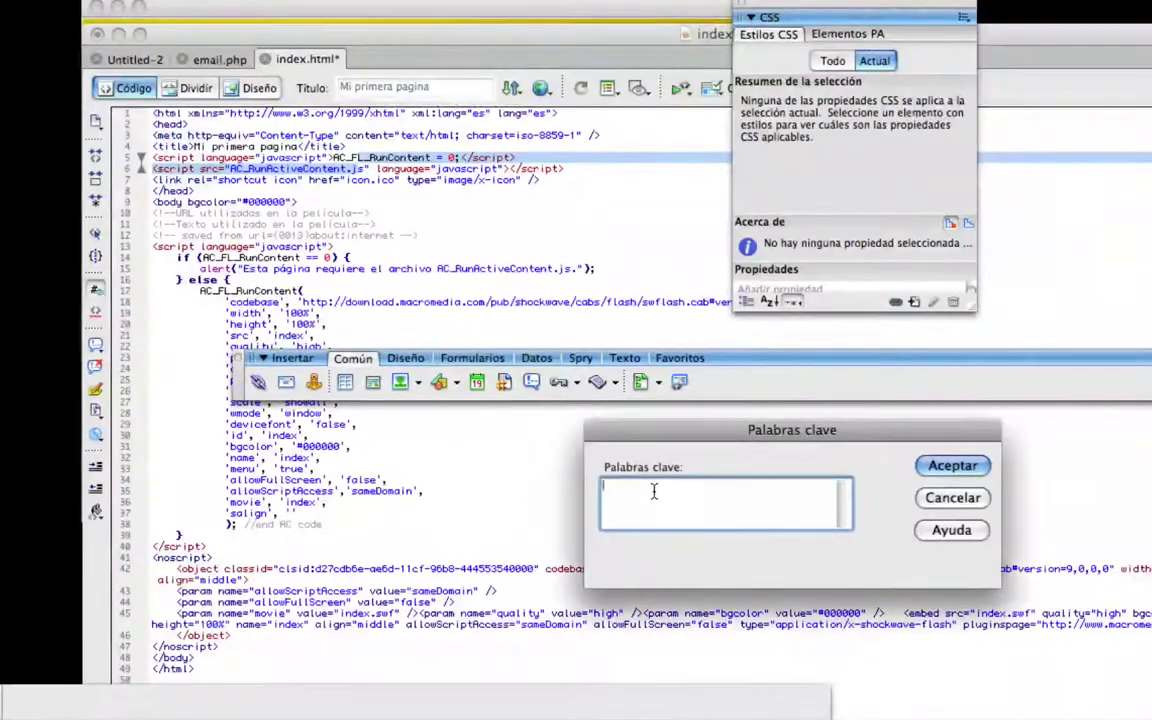
{"action": "left_click_drag", "start_coordinate": [640, 430], "coordinate": [417, 175]}
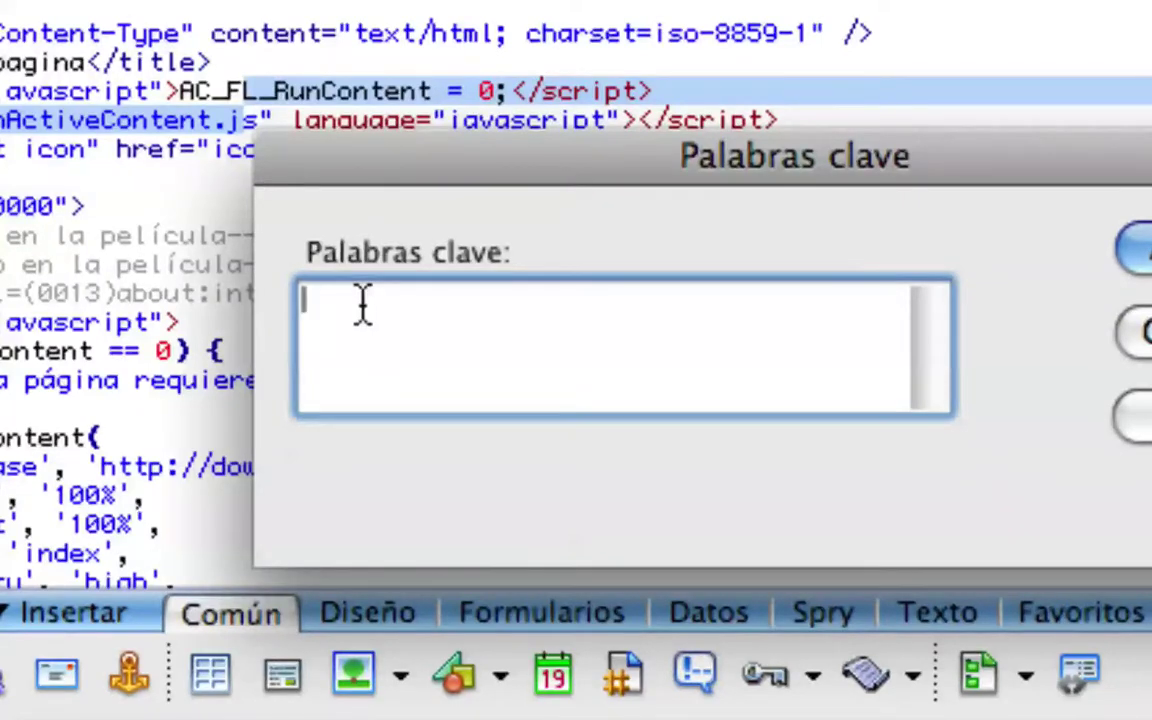
{"action": "type", "text": "flash, tu"}
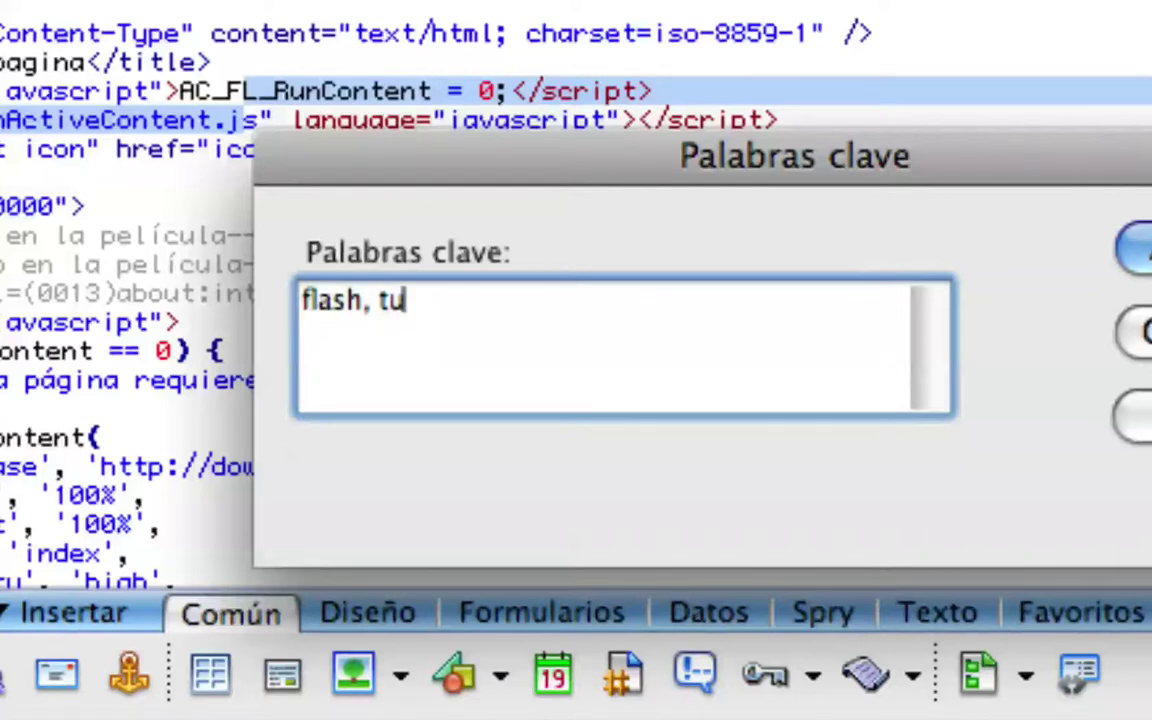
{"action": "type", "text": "tdriales"}
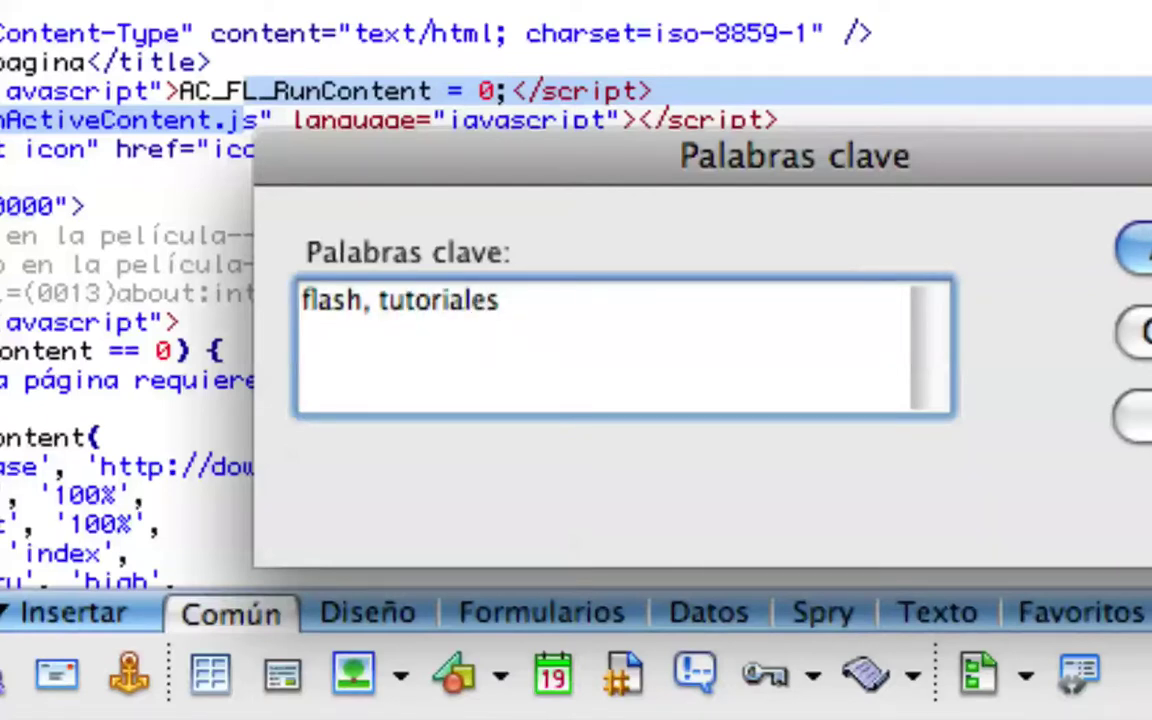
{"action": "type", "text": ", diseño"}
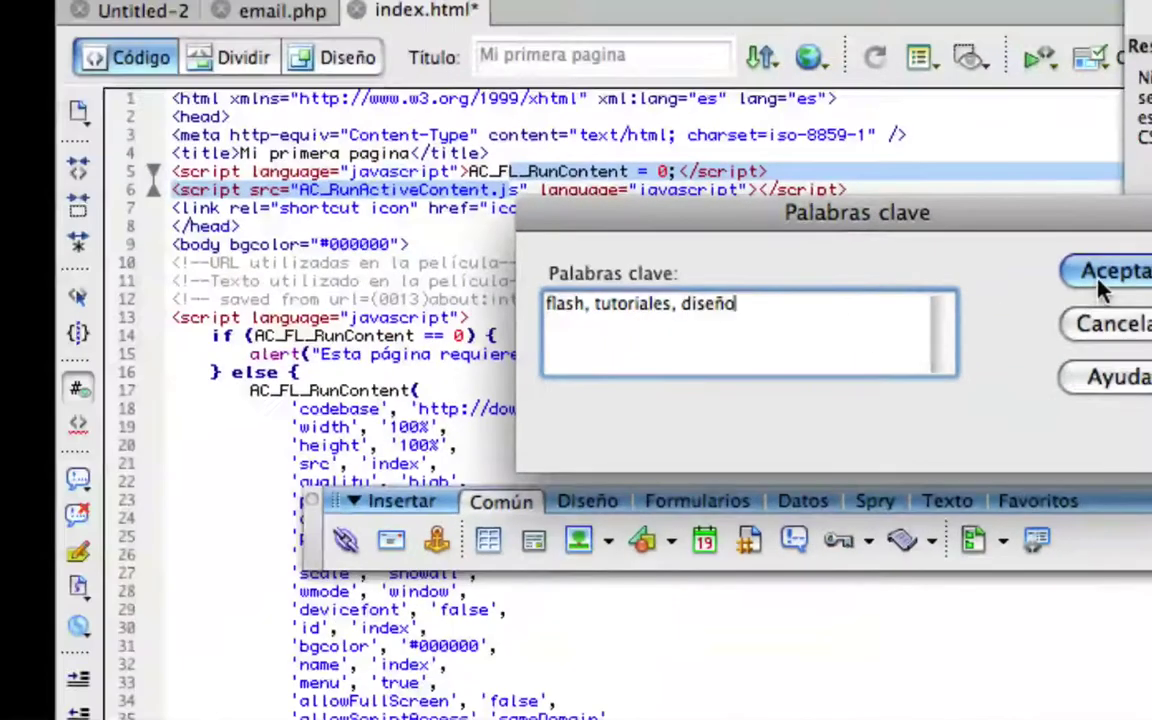
{"action": "left_click", "coordinate": [1105, 283]}
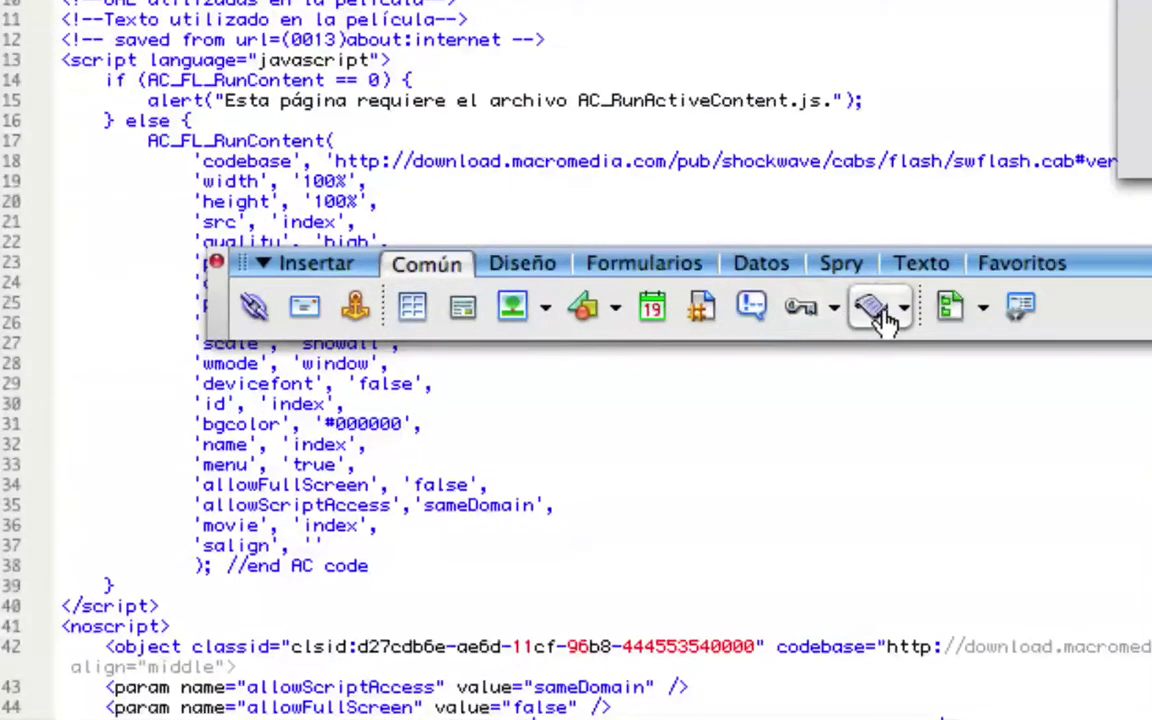
Insert a description meta tag with the text "Este es mi primer sitio realizado con flash y cargando elementos externos."
{"action": "left_click", "coordinate": [832, 312]}
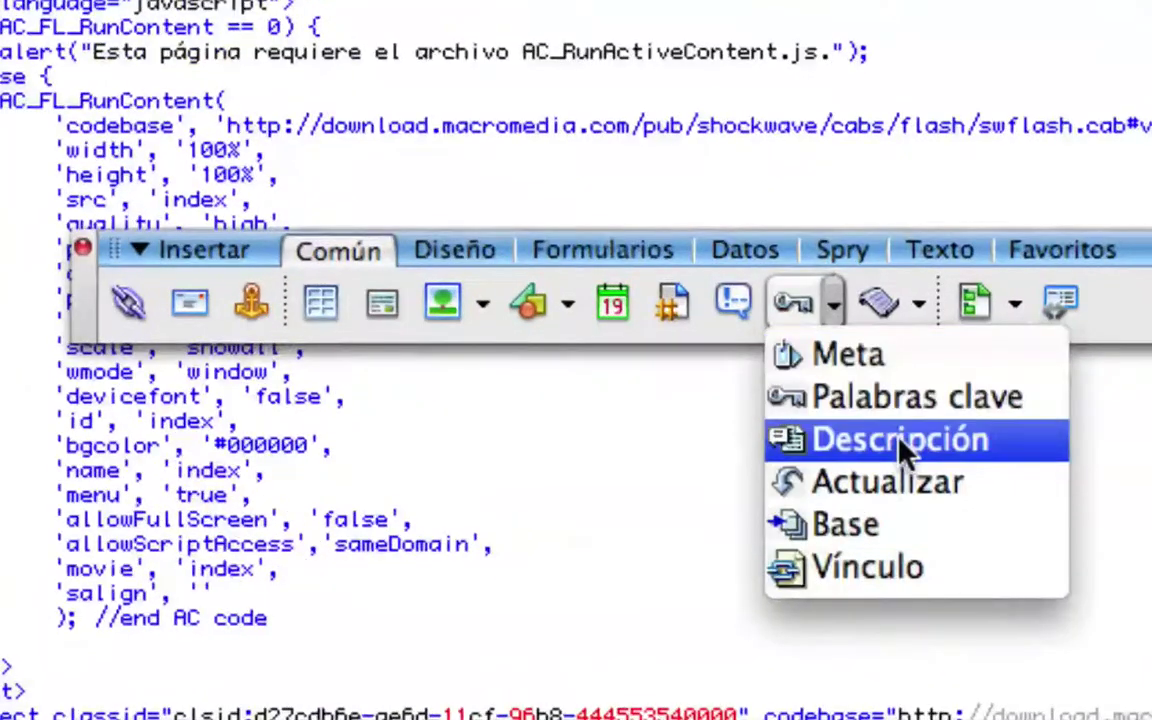
{"action": "left_click", "coordinate": [900, 446]}
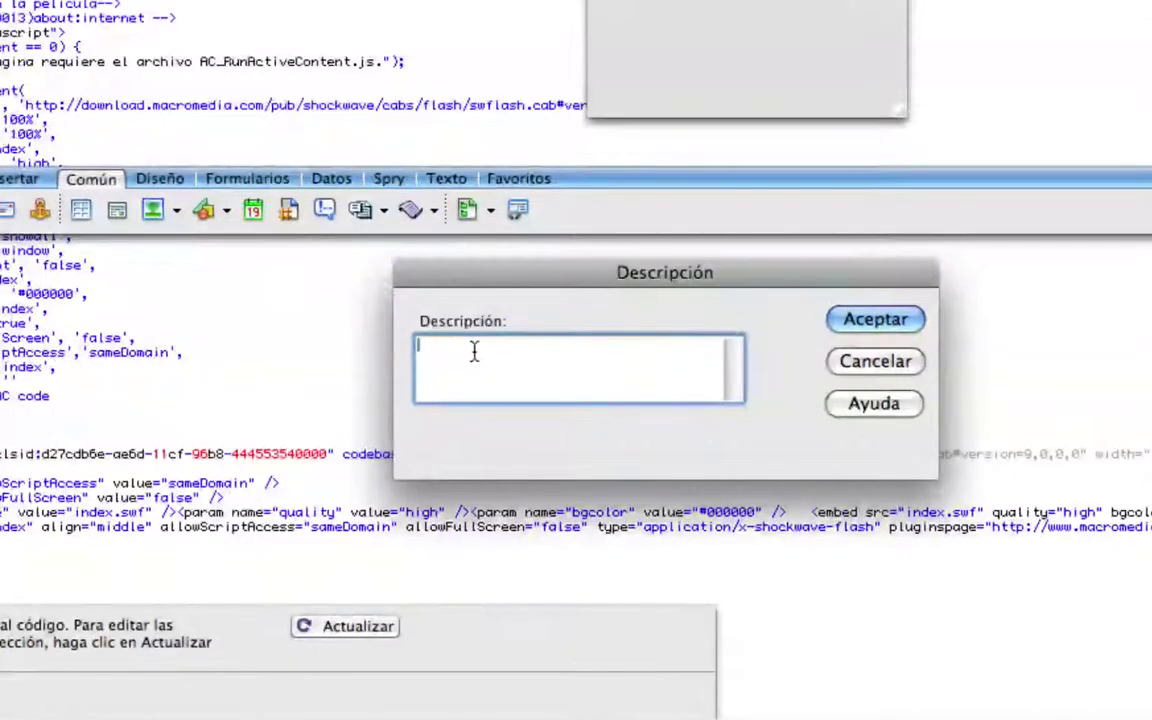
{"action": "type", "text": "E"}
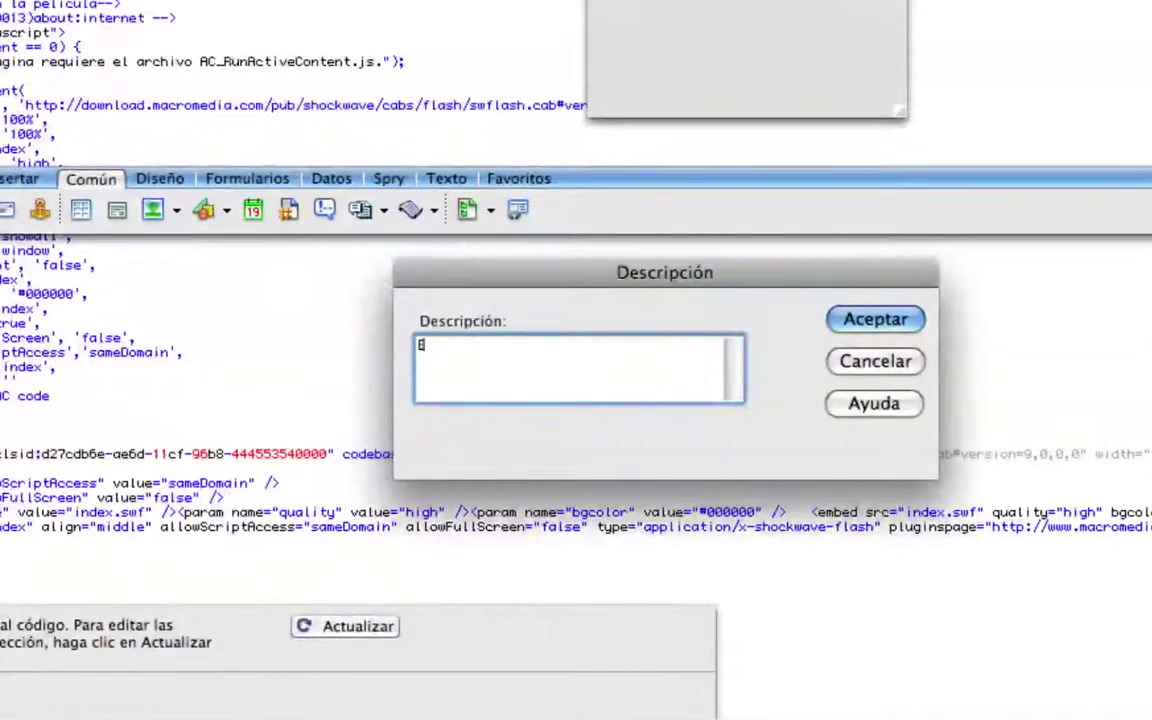
{"action": "type", "text": "ste es mi p"}
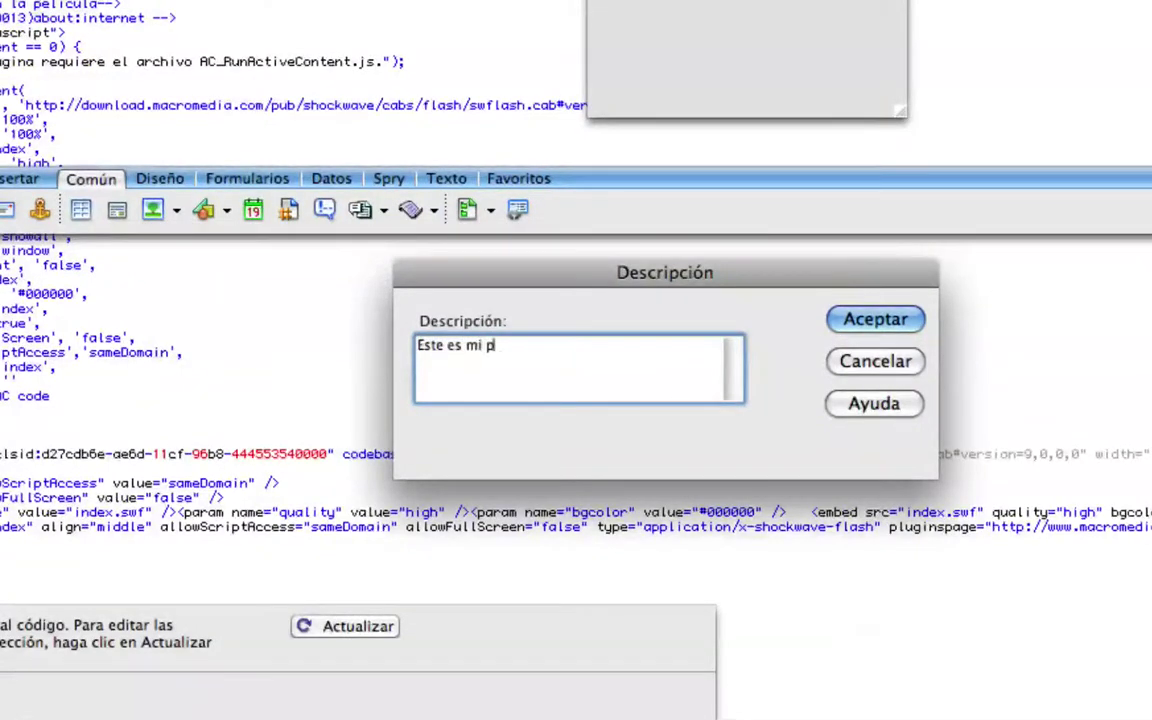
{"action": "type", "text": "rimer s"}
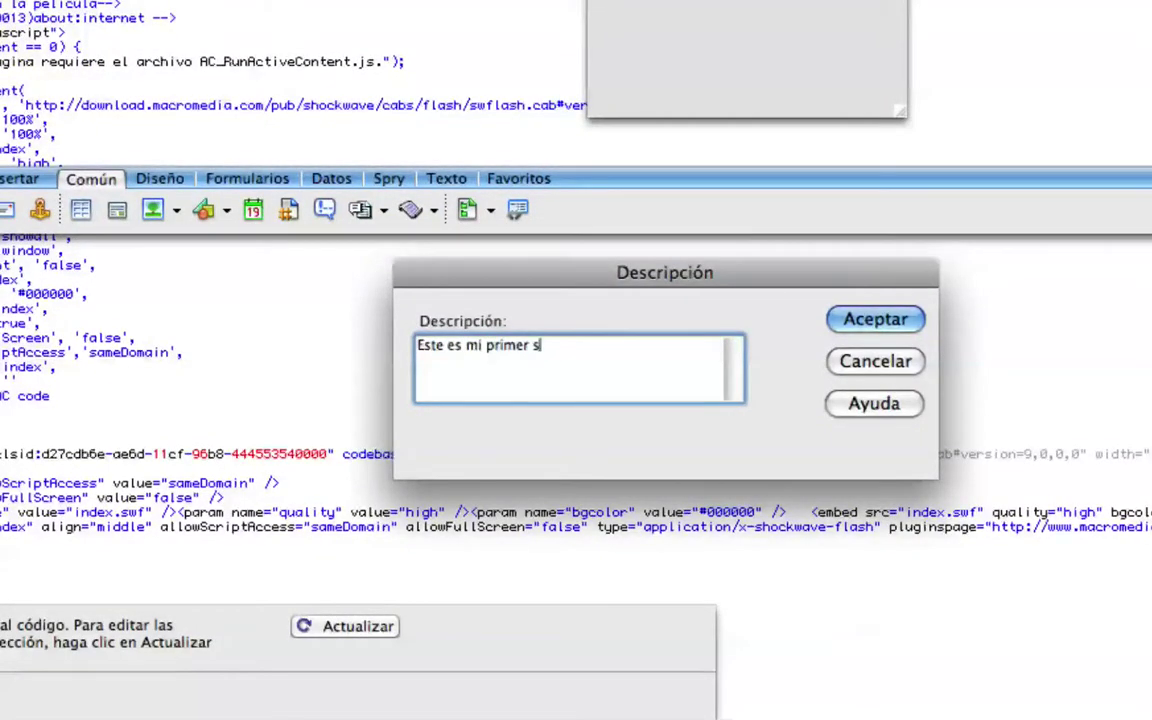
{"action": "type", "text": "itio realizado"}
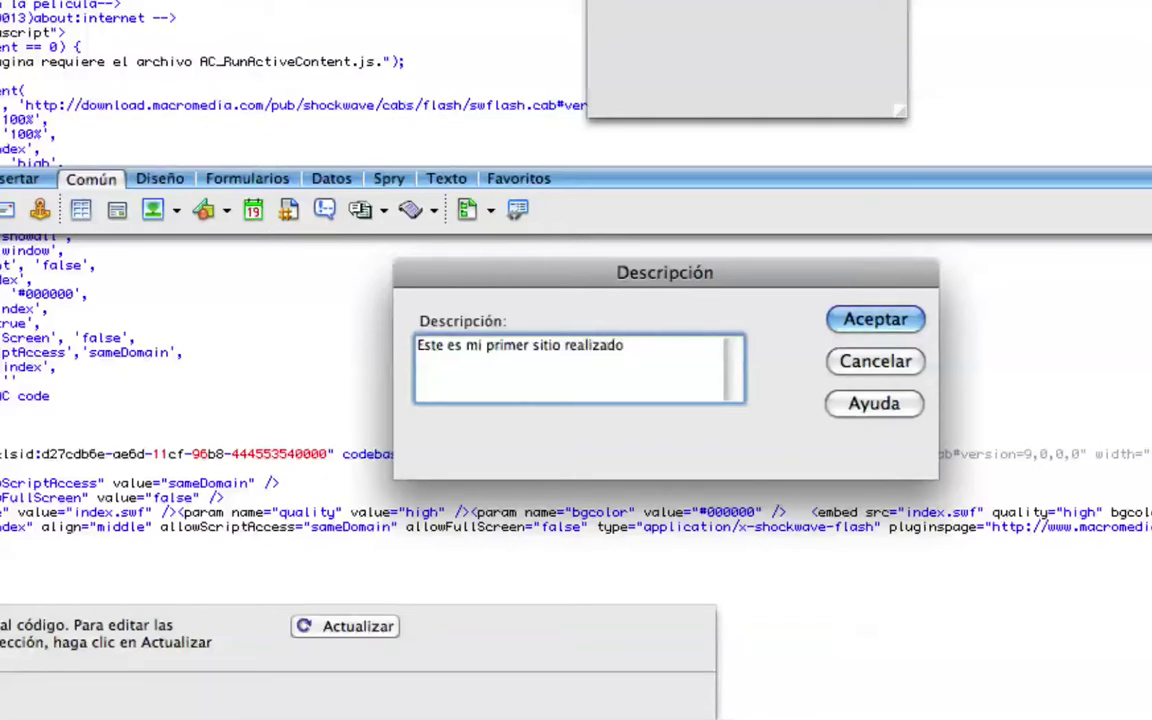
{"action": "type", "text": "con flash y d"}
{"action": "key", "text": "BackSpace"}
{"action": "type", "text": "cargar"}
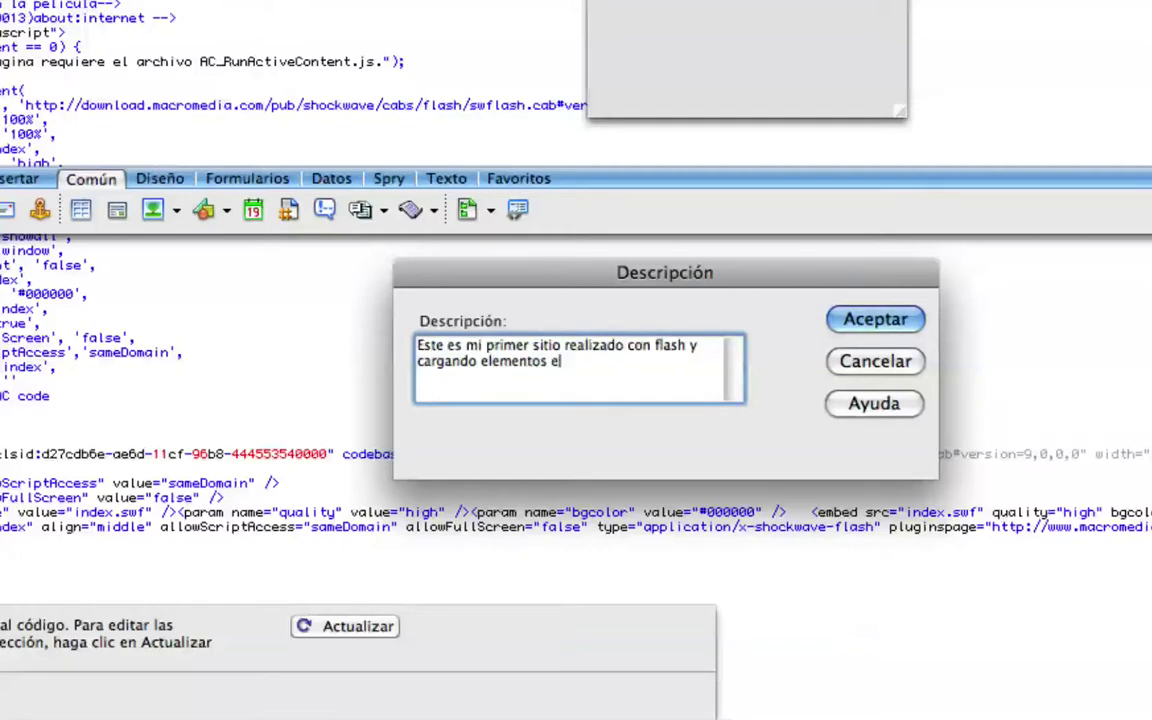
{"action": "type", "text": "rnos"}
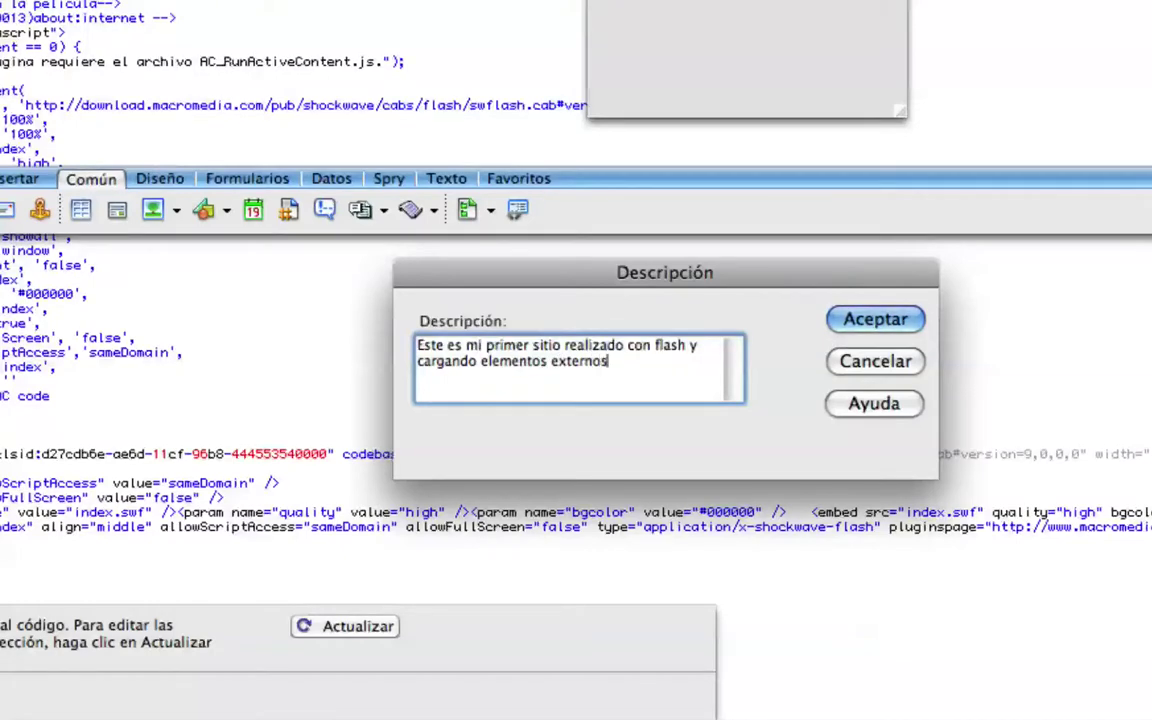
{"action": "type", "text": "."}
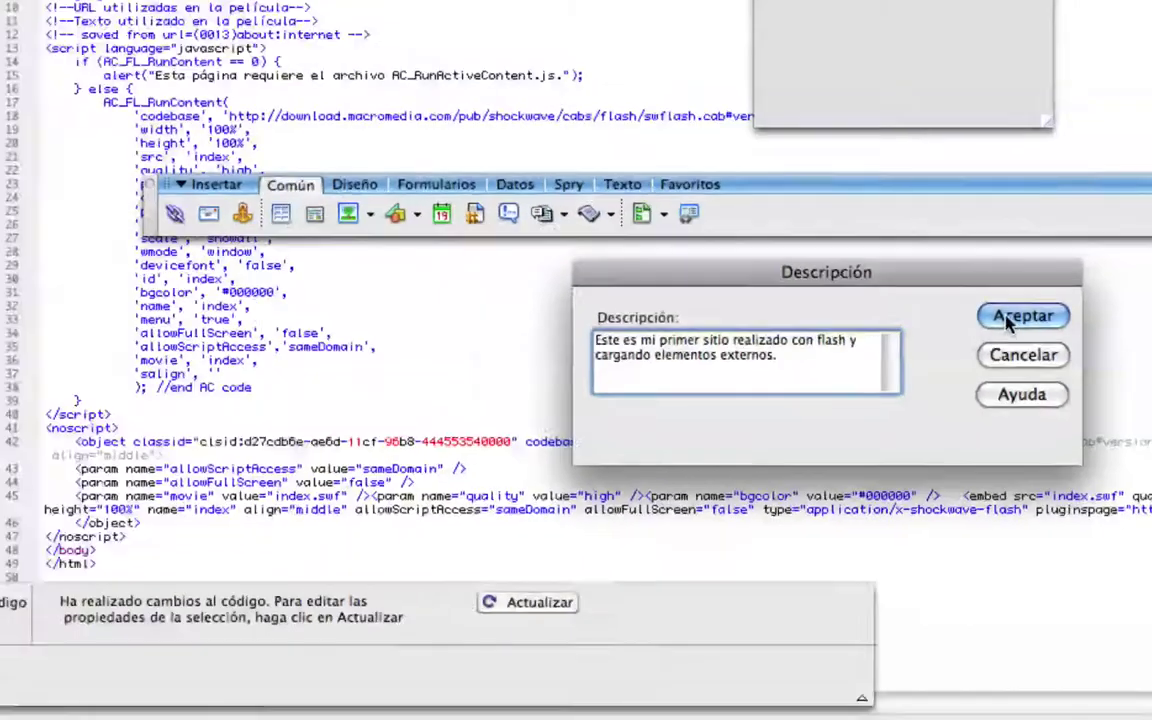
{"action": "key", "text": "Return"}
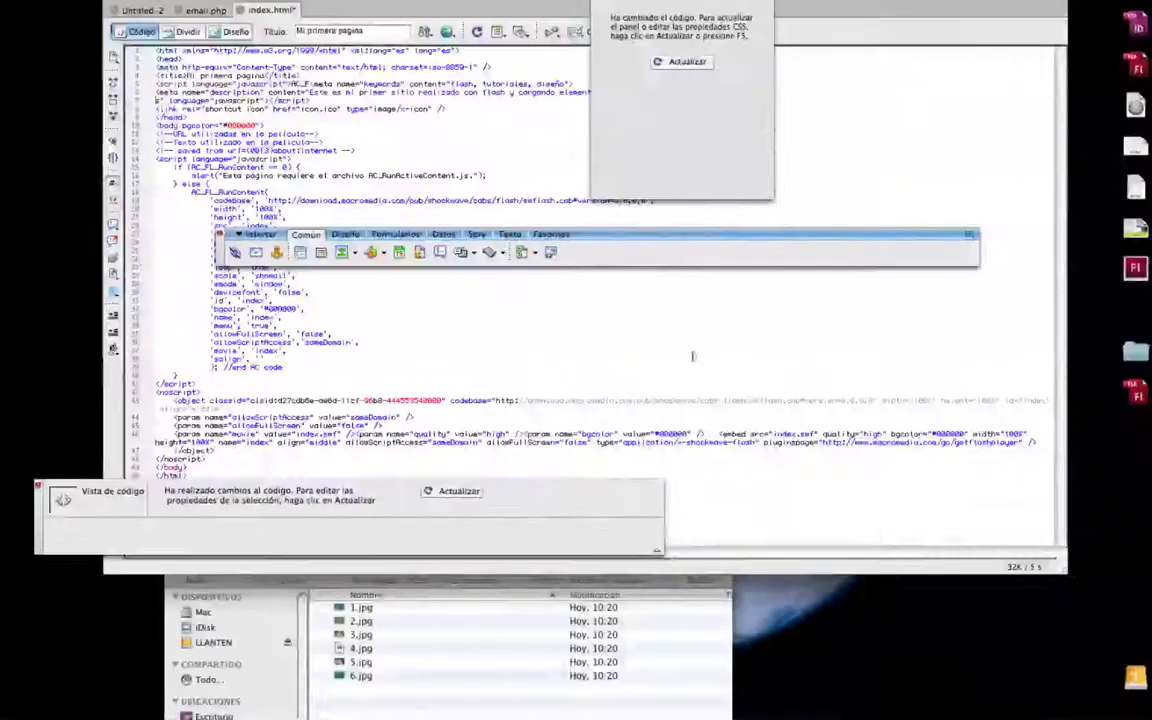
Refresh the code and examine the keywords and description meta tags in the head section
{"action": "left_click_drag", "start_coordinate": [200, 276], "coordinate": [136, 387]}
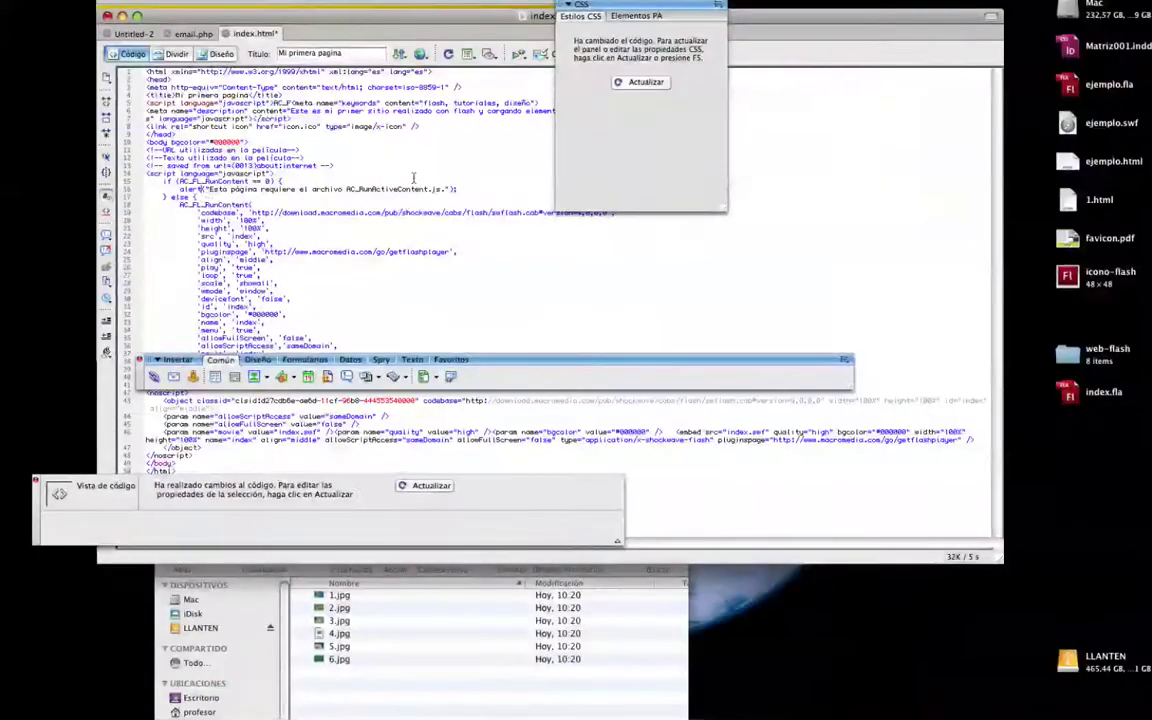
{"action": "key", "text": "F5"}
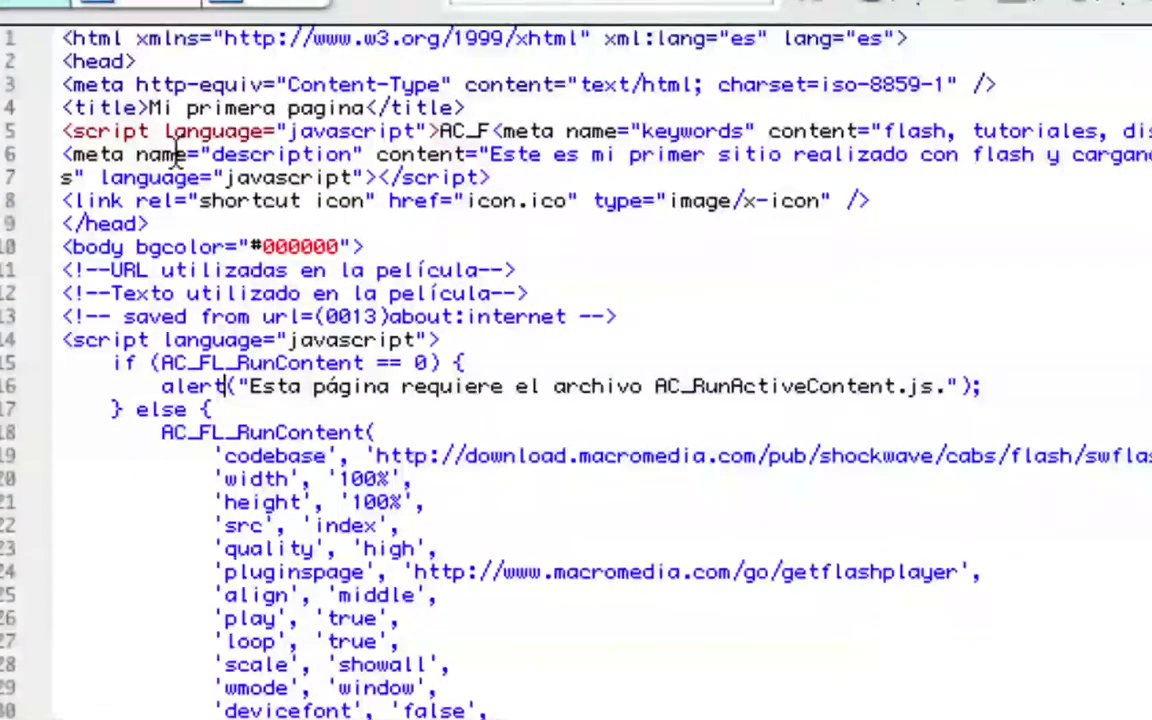
{"action": "left_click_drag", "start_coordinate": [178, 152], "coordinate": [859, 155]}
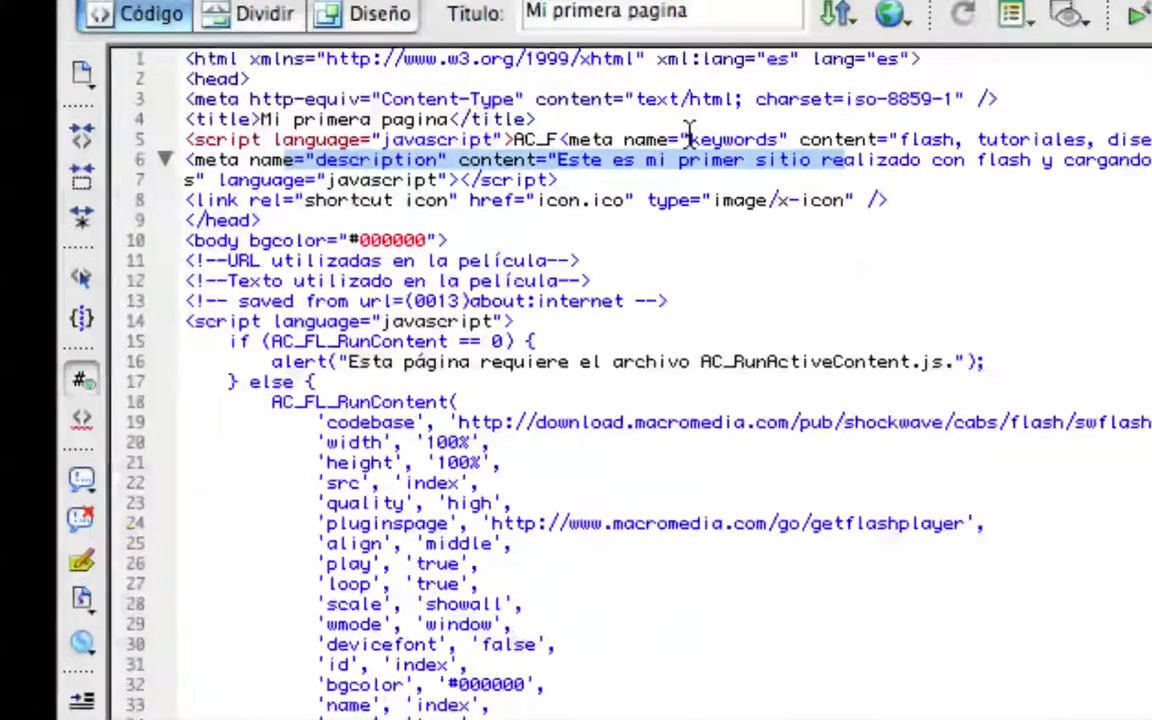
{"action": "left_click_drag", "start_coordinate": [690, 137], "coordinate": [1014, 138]}
{"action": "left_click_drag", "start_coordinate": [1122, 145], "coordinate": [1134, 141]}
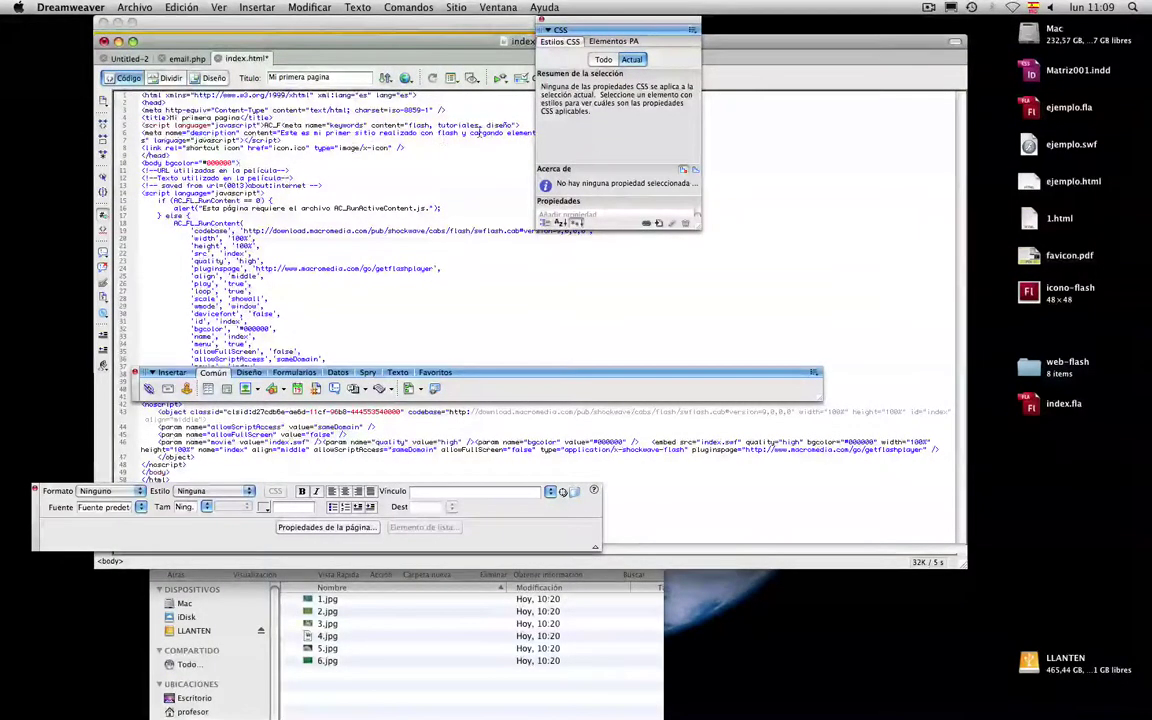
{"action": "left_click_drag", "start_coordinate": [478, 131], "coordinate": [252, 131]}
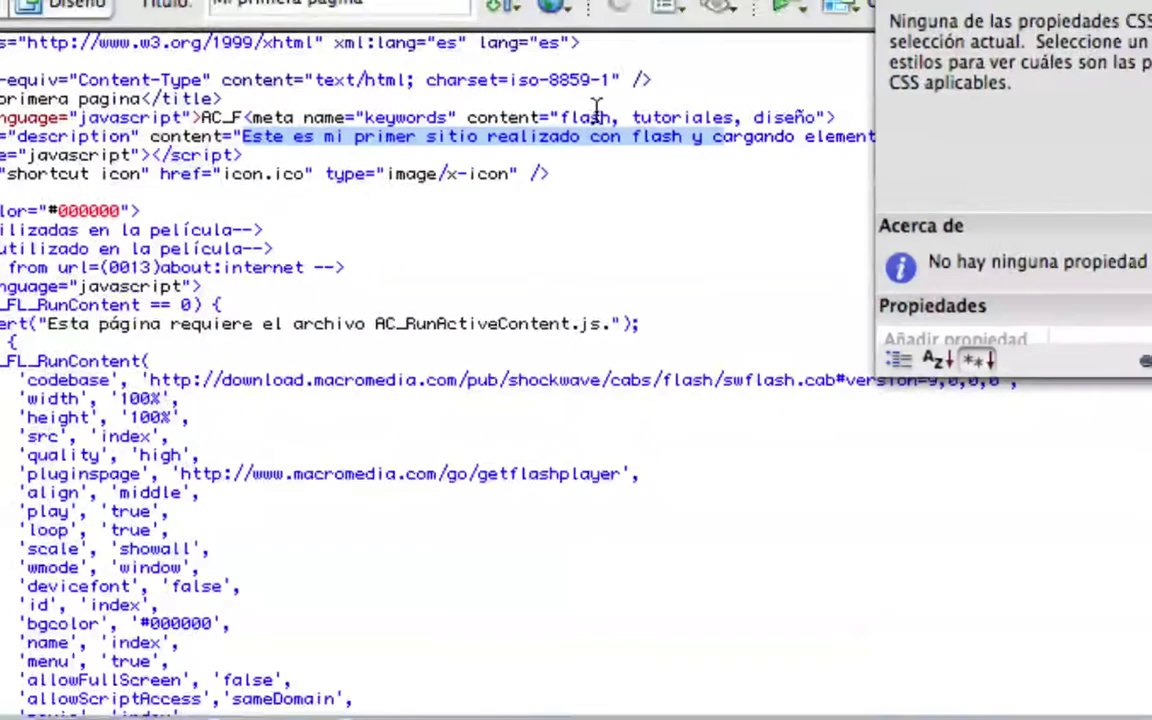
{"action": "left_click", "coordinate": [741, 111]}
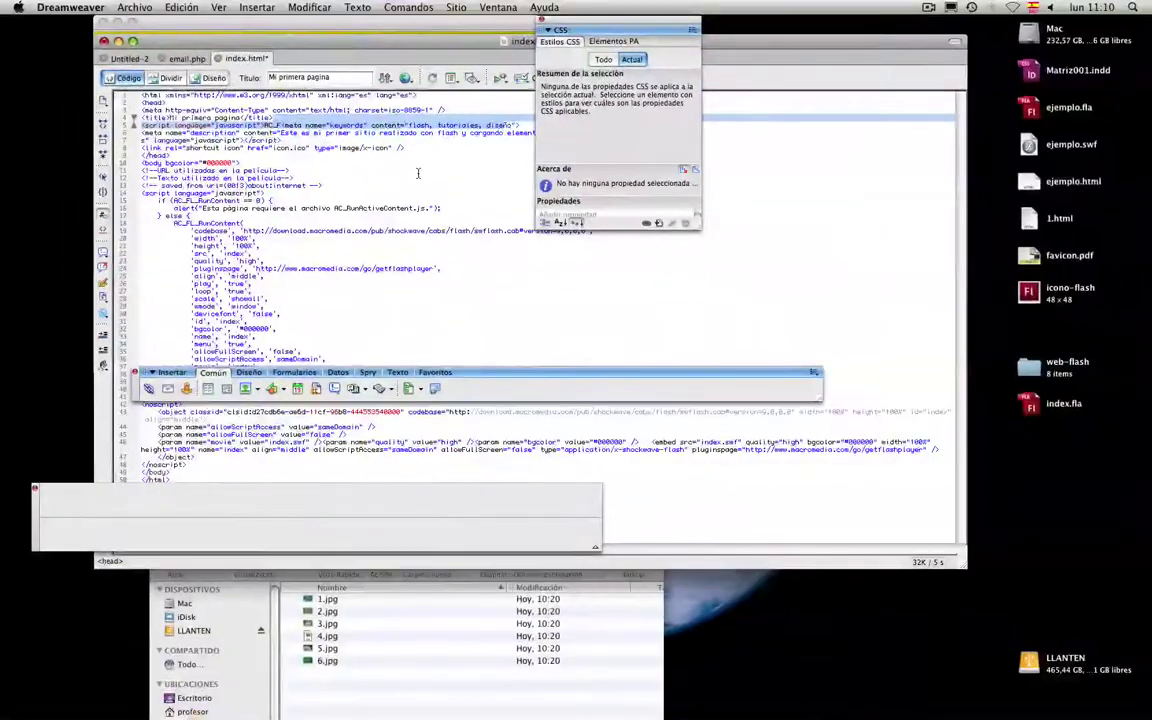
Save the edited index.html page and select its file in the web-flash folder in Finder
{"action": "left_click", "coordinate": [130, 5]}
{"action": "left_click", "coordinate": [166, 123]}
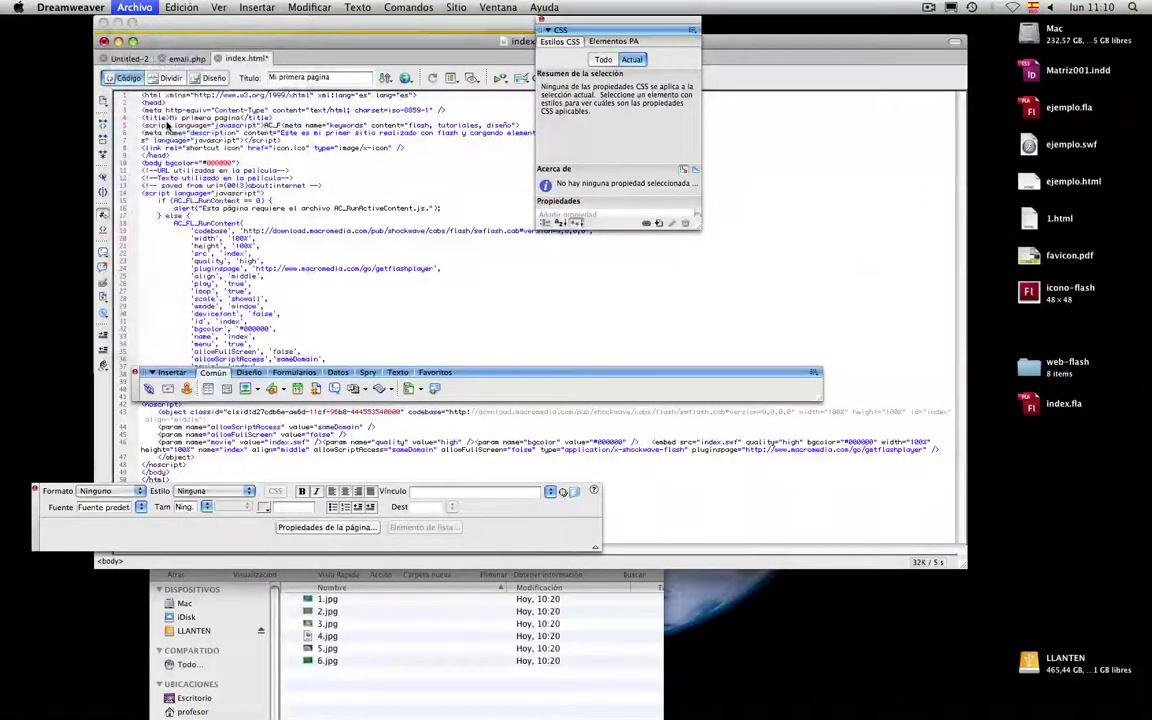
{"action": "left_click", "coordinate": [959, 653]}
{"action": "left_click_drag", "start_coordinate": [406, 51], "coordinate": [397, 370]}
{"action": "left_click", "coordinate": [745, 345]}
{"action": "left_click", "coordinate": [697, 343]}
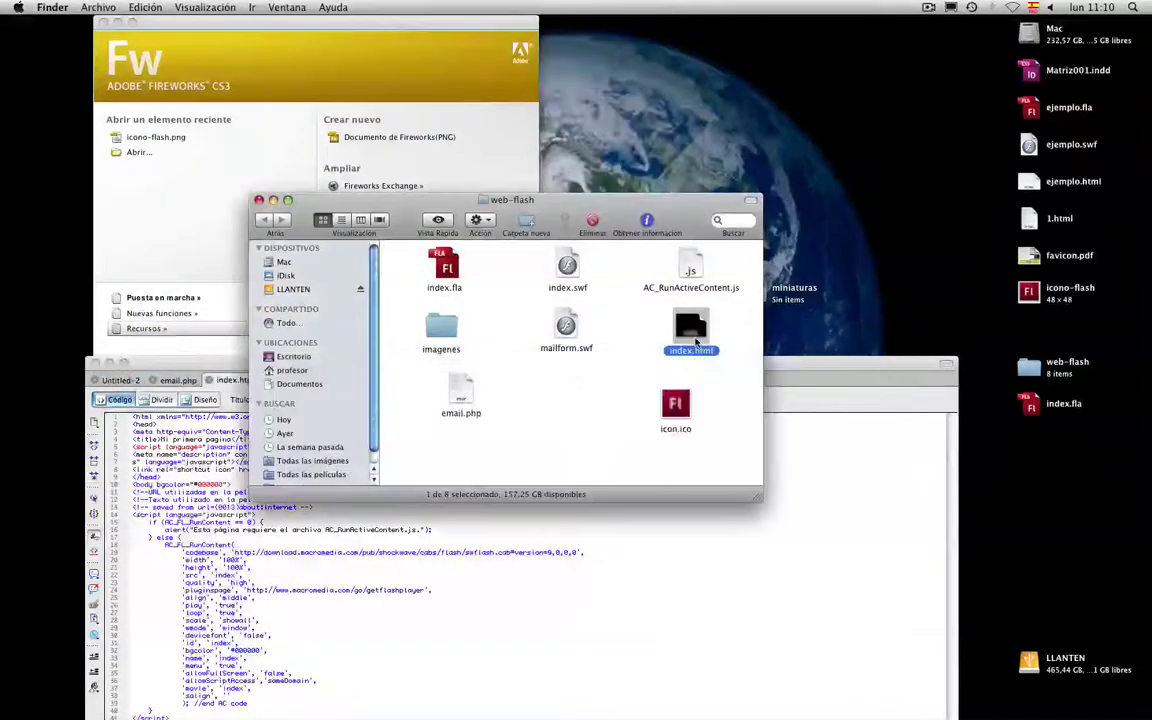
Open index.html in Firefox, check the page title, favicon and file address, and close the browser window
{"action": "mouse_move", "coordinate": [703, 714]}
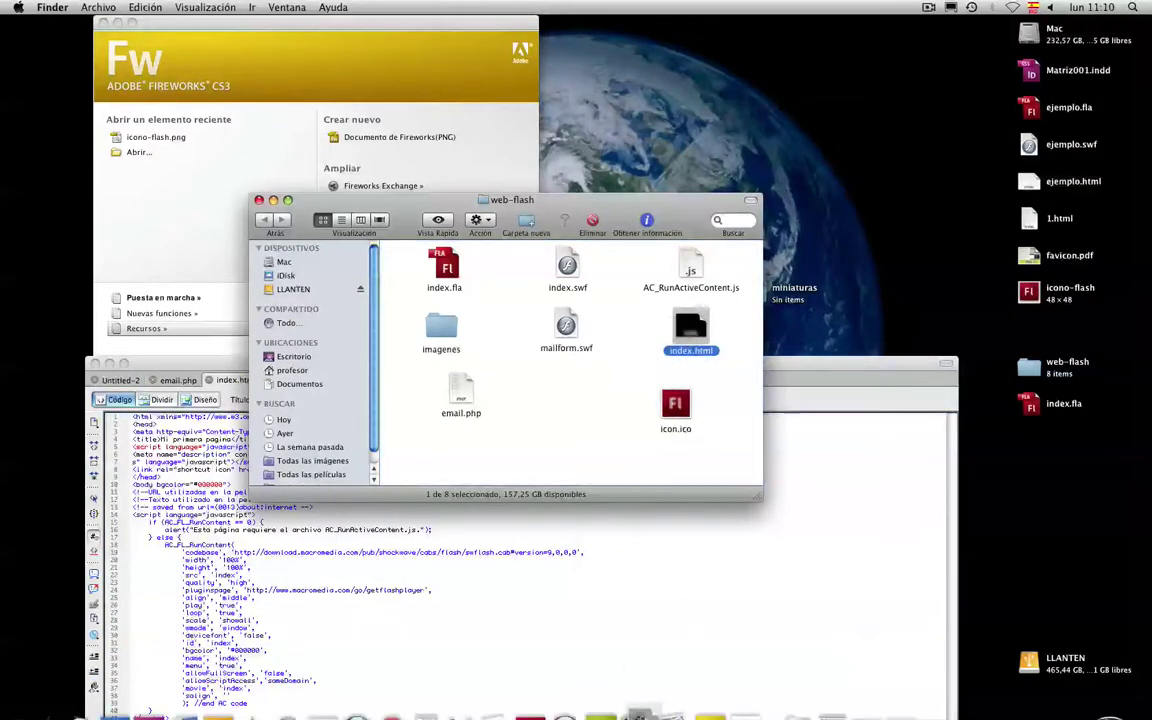
{"action": "mouse_move", "coordinate": [640, 714]}
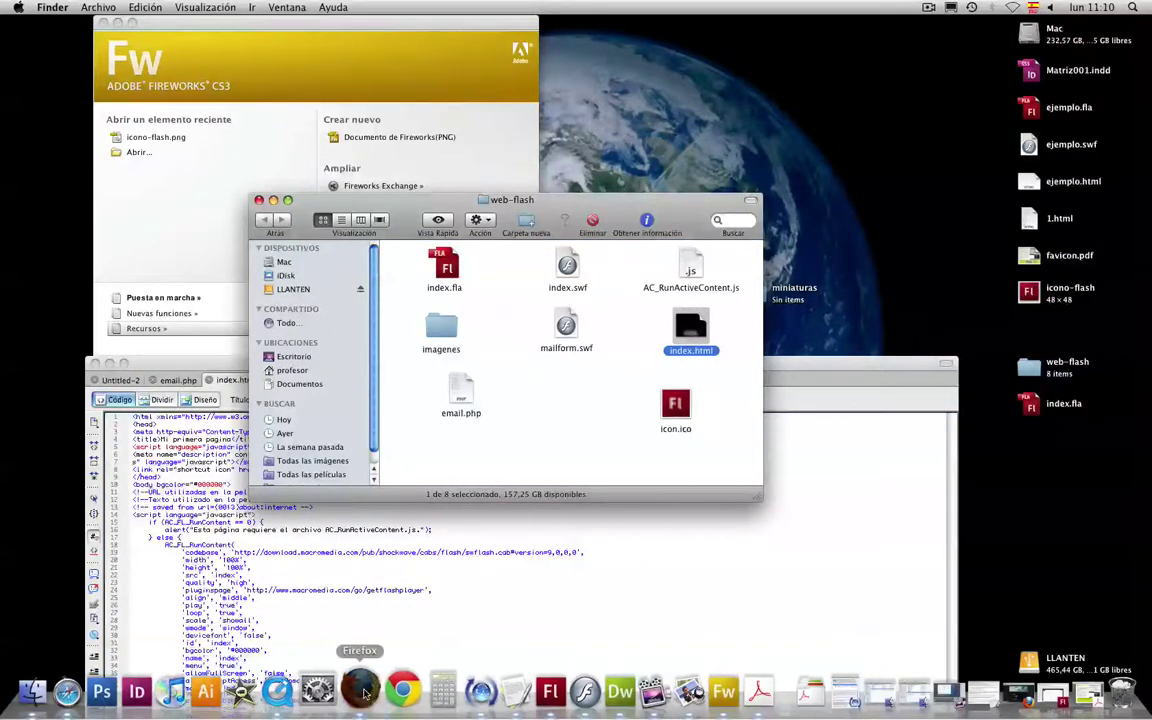
{"action": "left_click", "coordinate": [362, 690]}
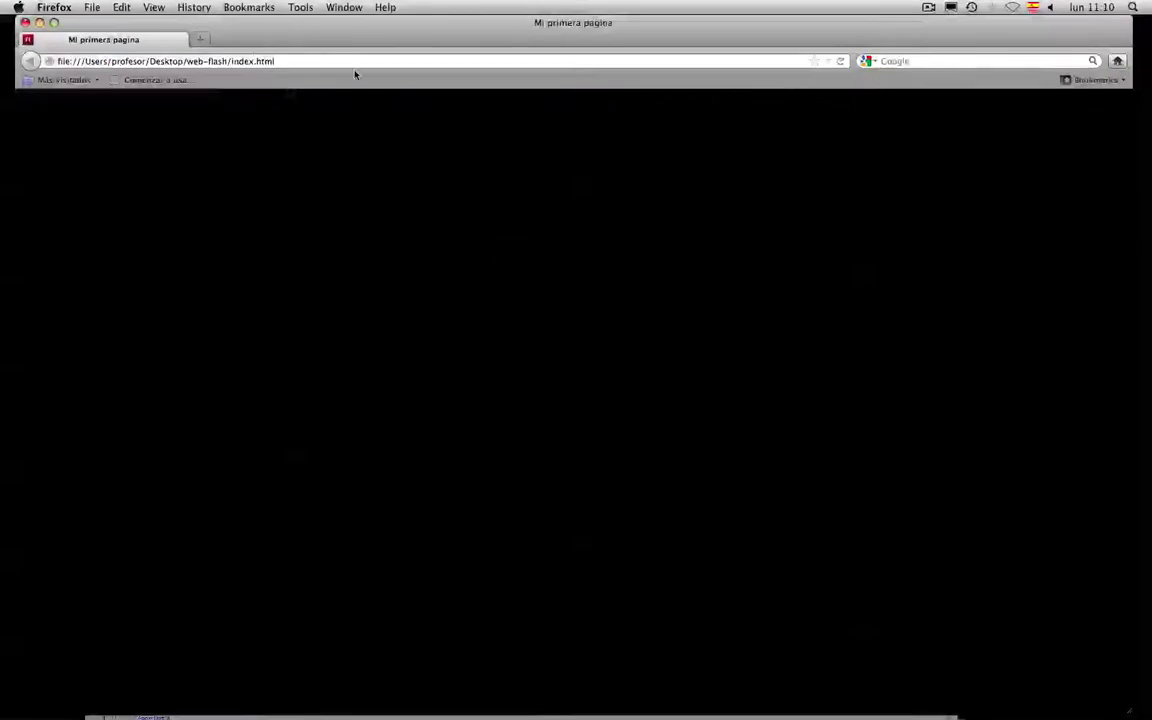
{"action": "left_click", "coordinate": [295, 64]}
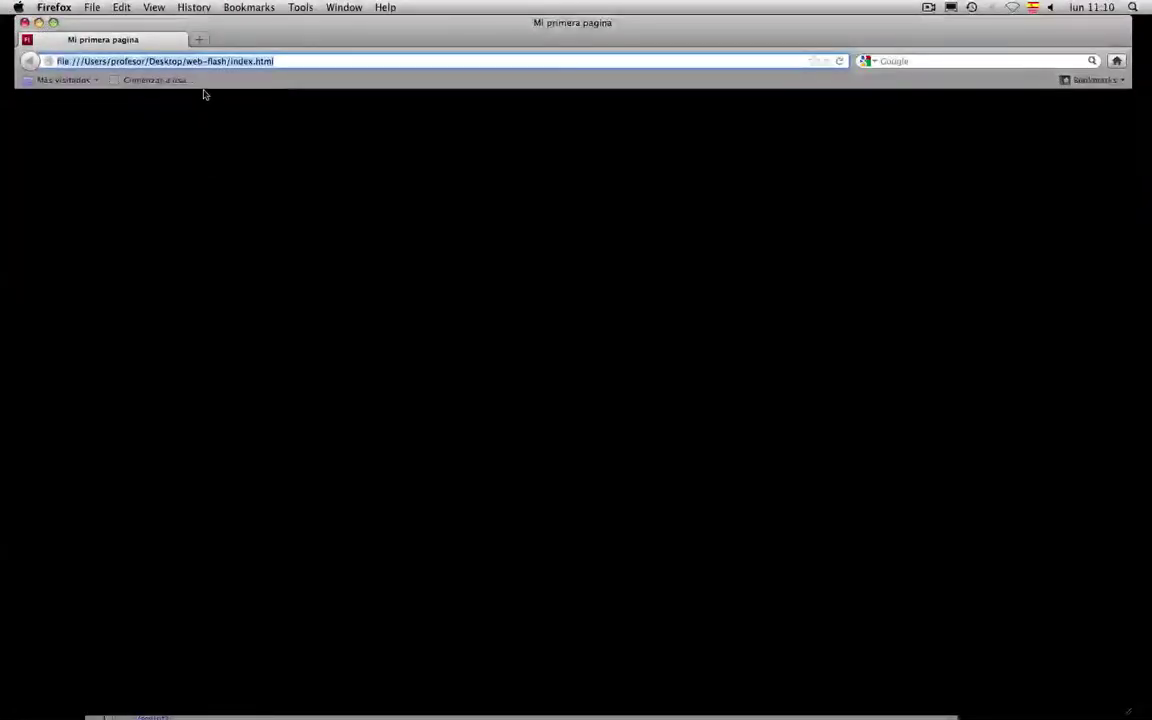
{"action": "left_click", "coordinate": [23, 22]}
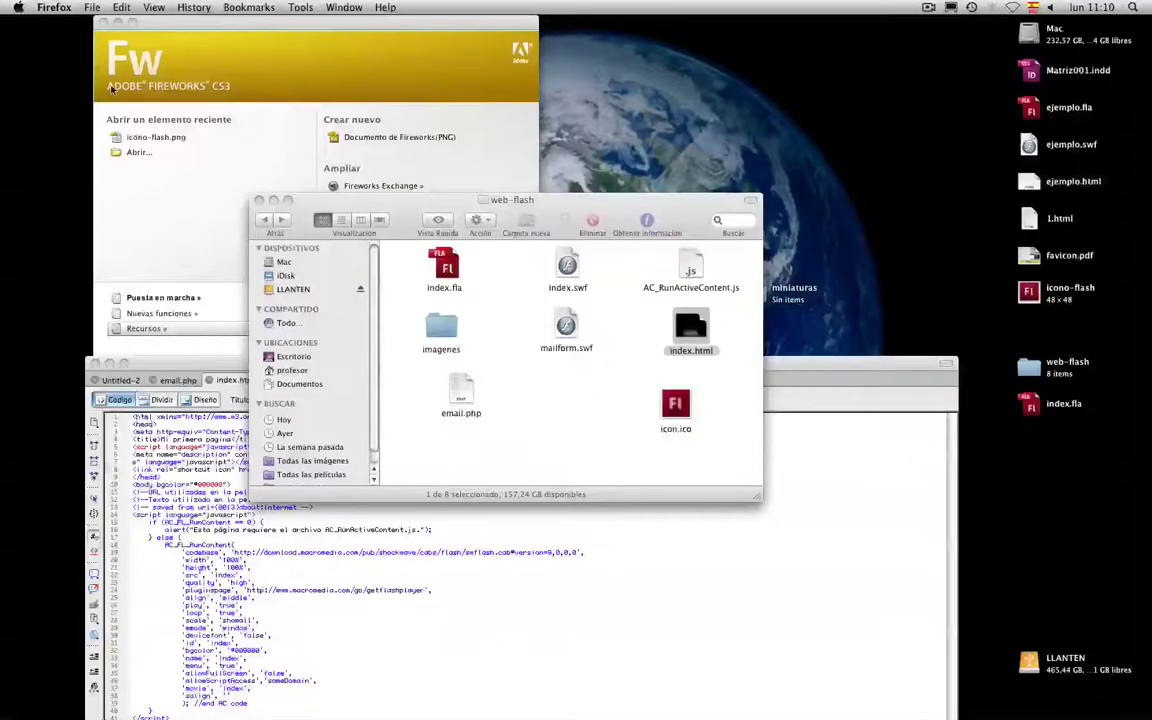
Reopen index.html from the web-flash folder to check the page in Firefox again, and minimize the browser window
{"action": "left_click", "coordinate": [610, 320]}
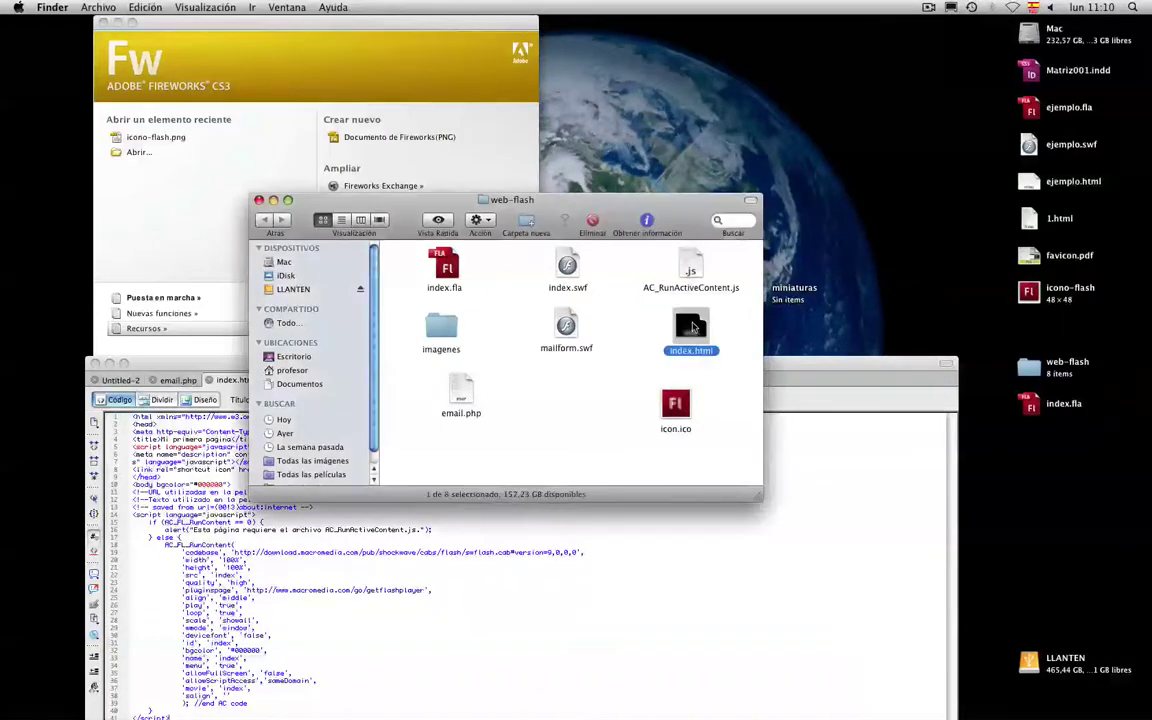
{"action": "double_click", "coordinate": [692, 327]}
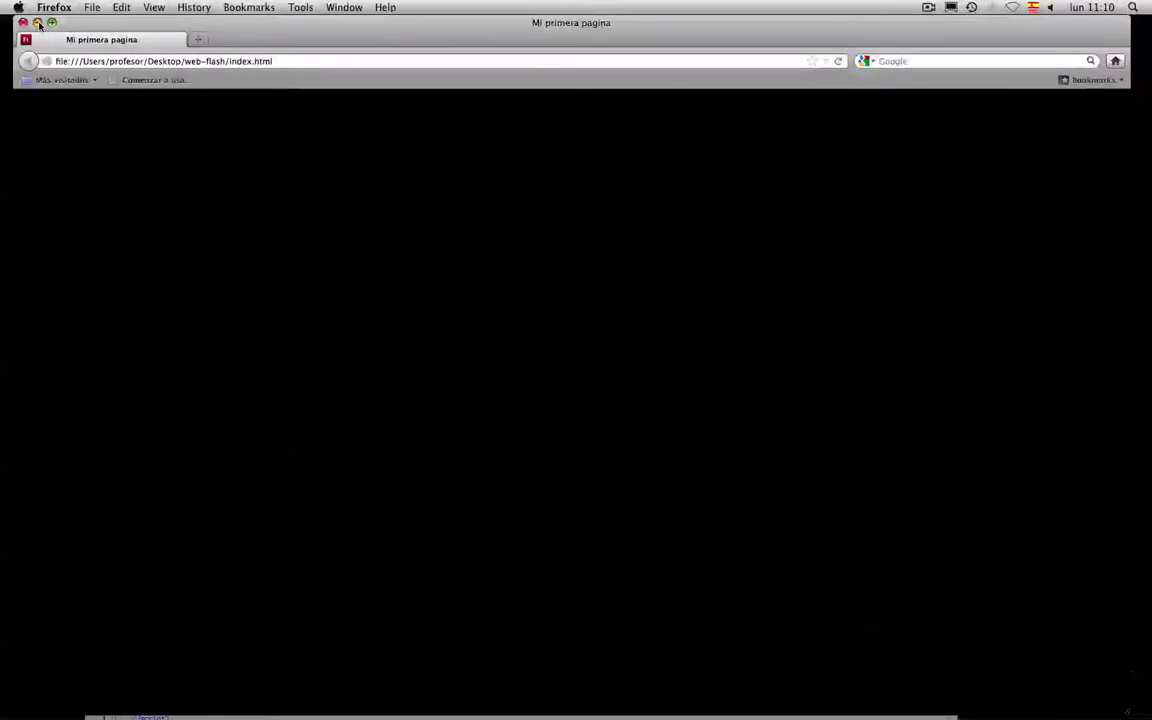
{"action": "left_click", "coordinate": [37, 22]}
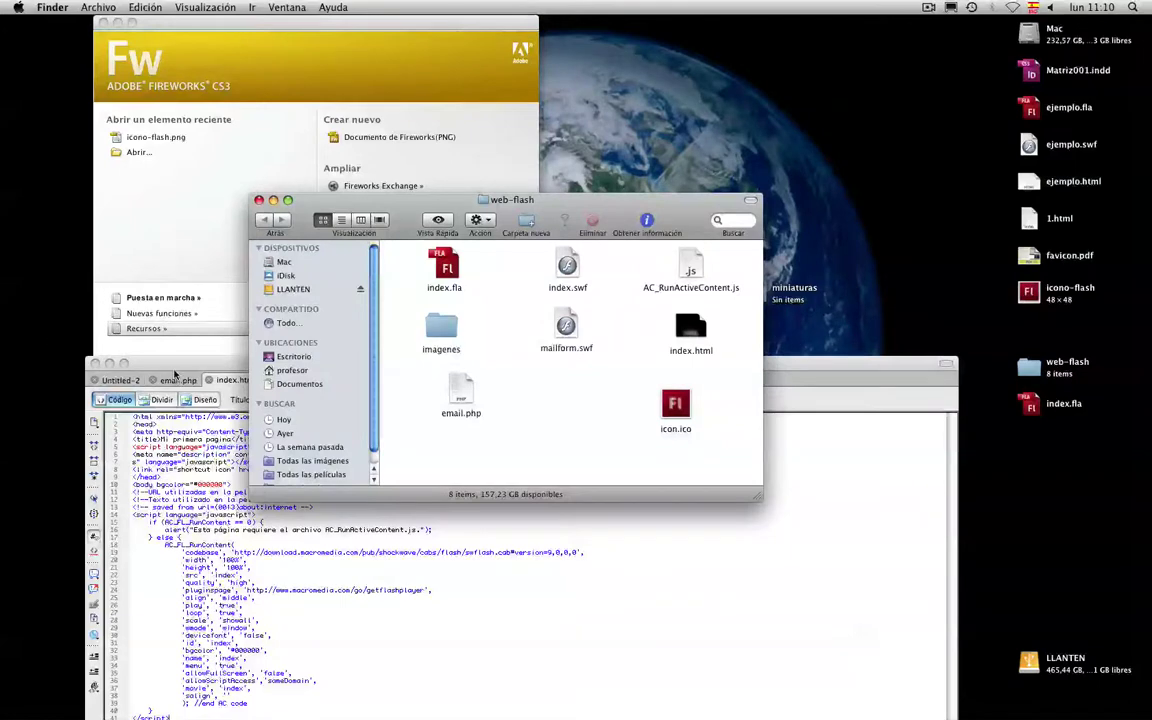
Switch to Dreamweaver, play the embedded index.swf movie in Design view, and quit Dreamweaver
{"action": "left_click", "coordinate": [175, 374]}
{"action": "left_click", "coordinate": [190, 148]}
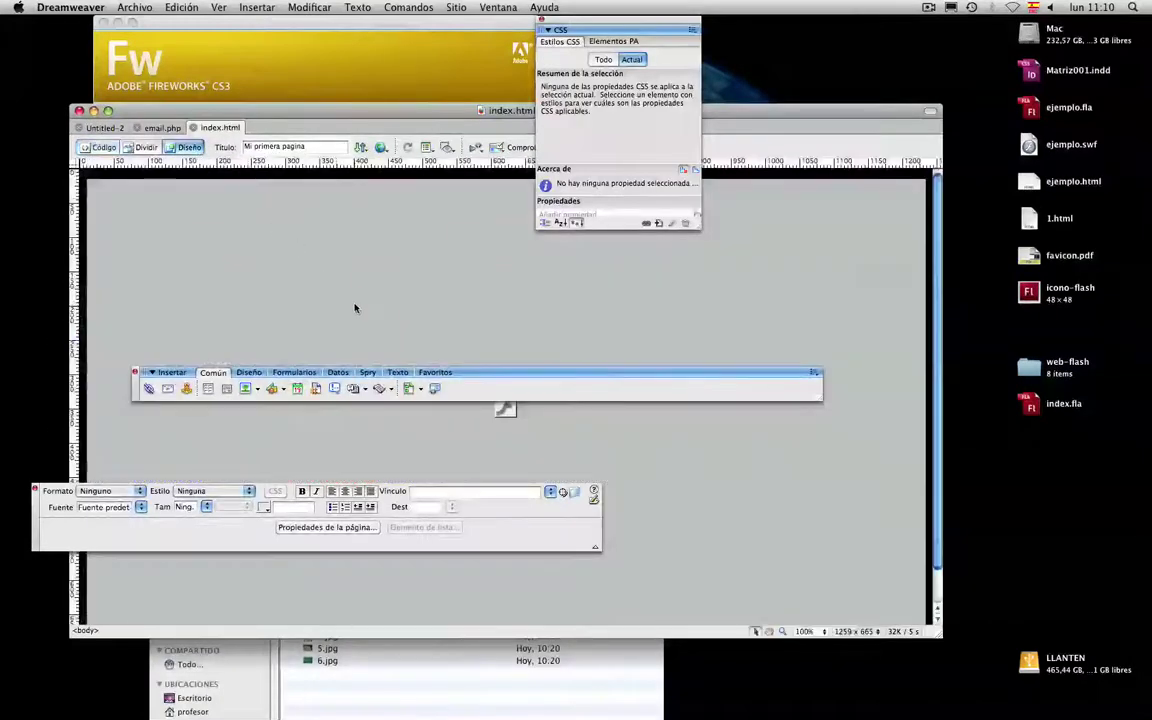
{"action": "left_click", "coordinate": [516, 423]}
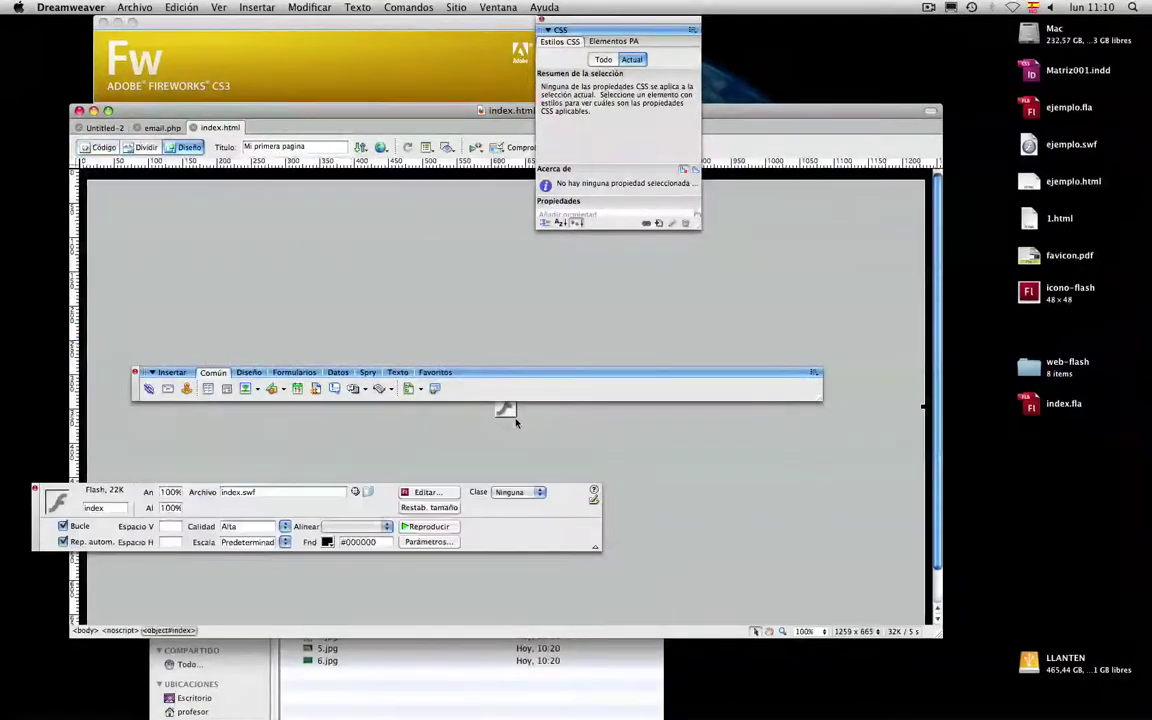
{"action": "left_click", "coordinate": [432, 527]}
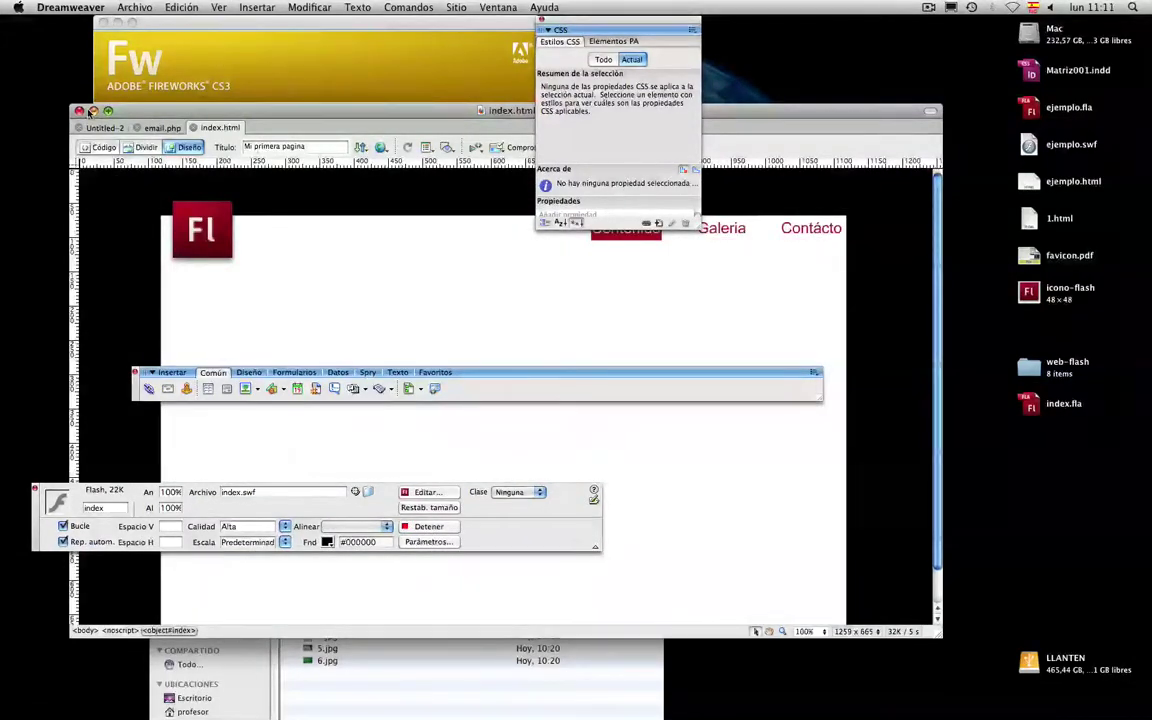
{"action": "key", "text": "super+q"}
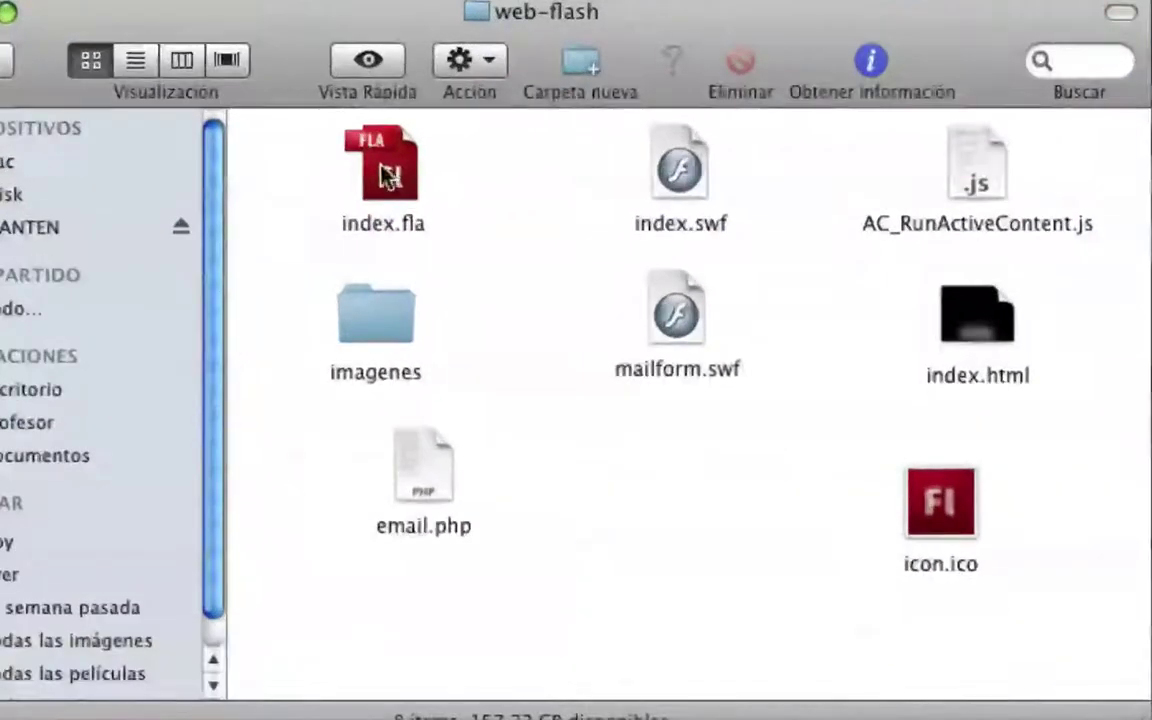
{"action": "left_click_drag", "start_coordinate": [420, 152], "coordinate": [874, 219]}
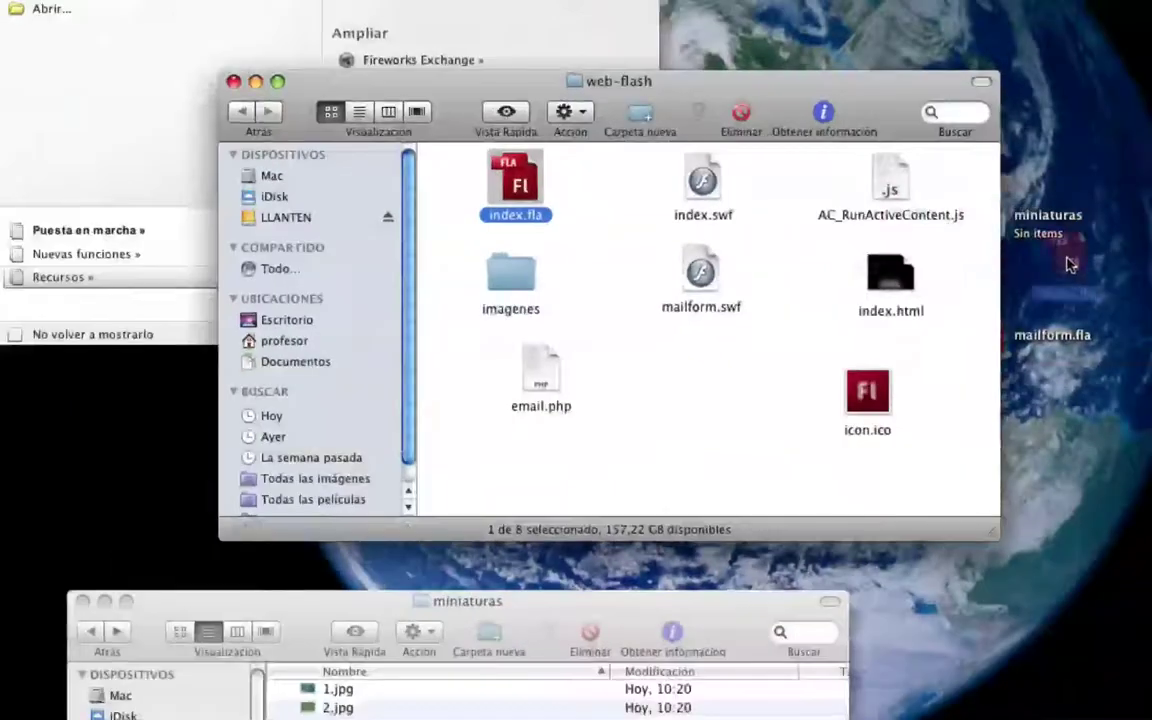
{"action": "left_click_drag", "start_coordinate": [1076, 440], "coordinate": [1022, 440]}
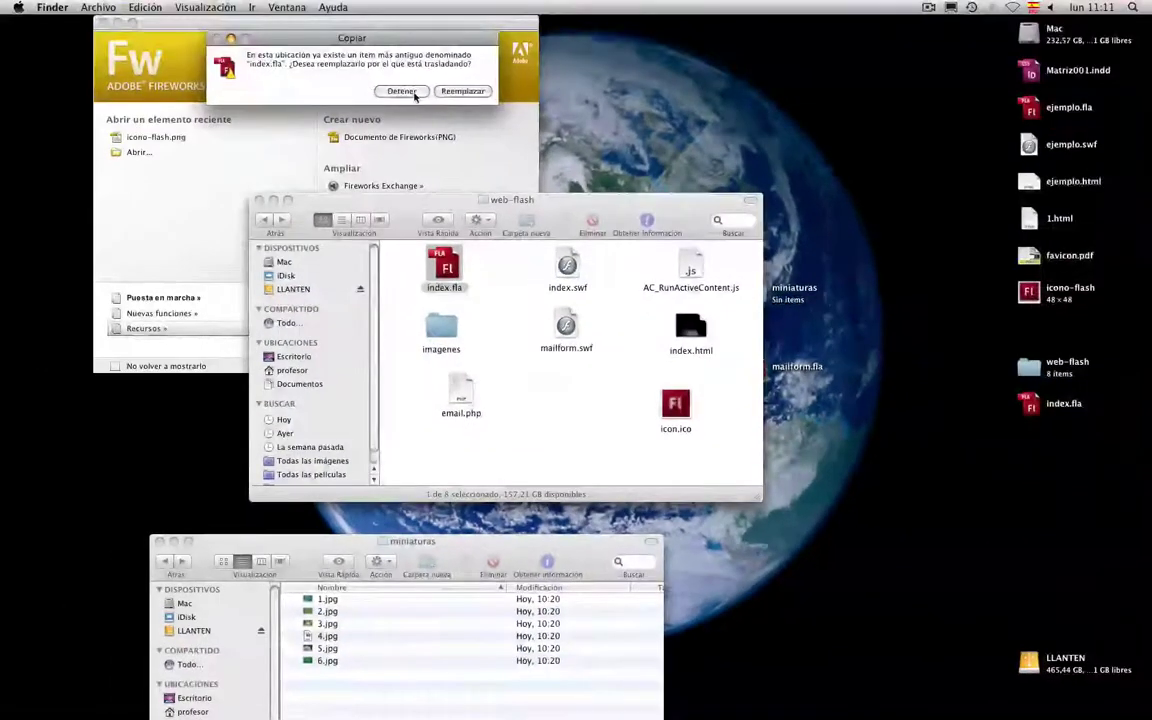
{"action": "left_click", "coordinate": [415, 95]}
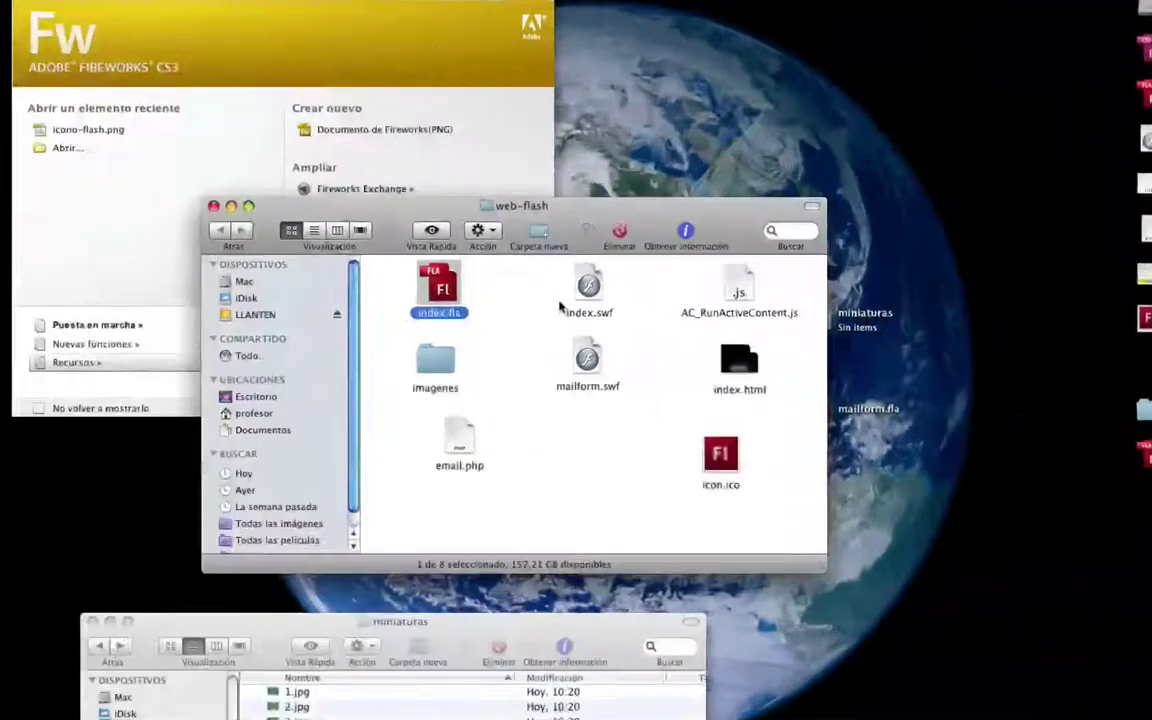
Review the website files in the web-flash folder and select all of them, from index.fla to icon.ico
{"action": "left_click_drag", "start_coordinate": [716, 441], "coordinate": [335, 338]}
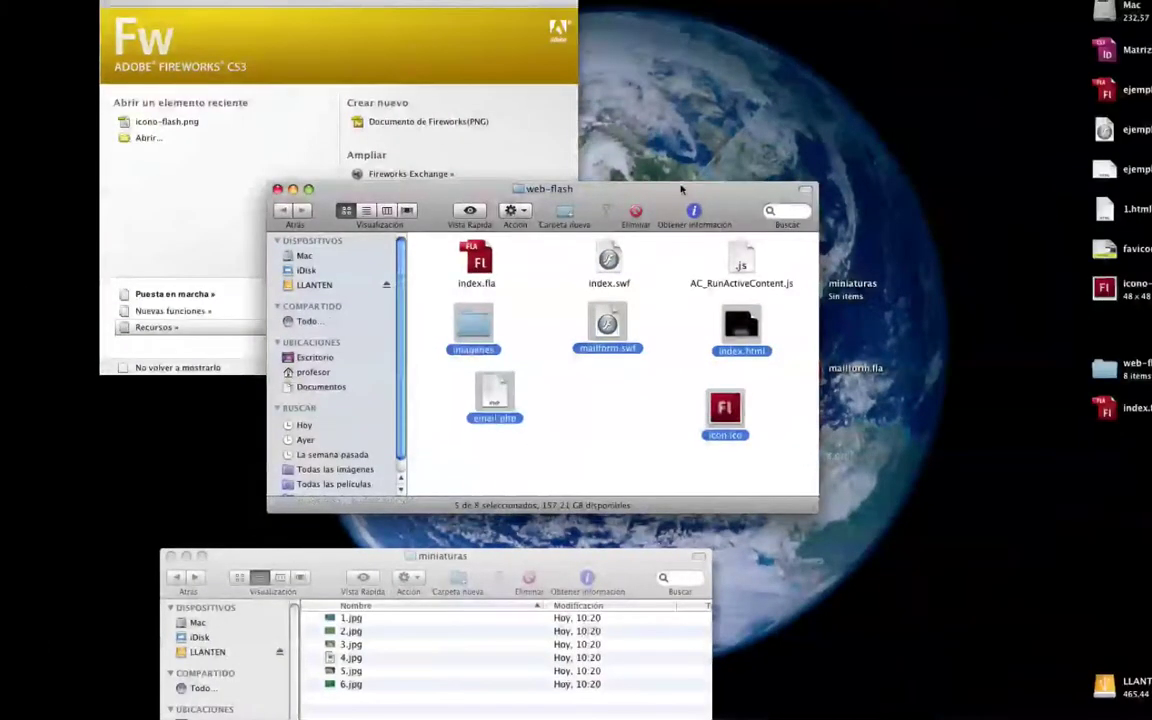
{"action": "left_click_drag", "start_coordinate": [680, 189], "coordinate": [632, 114]}
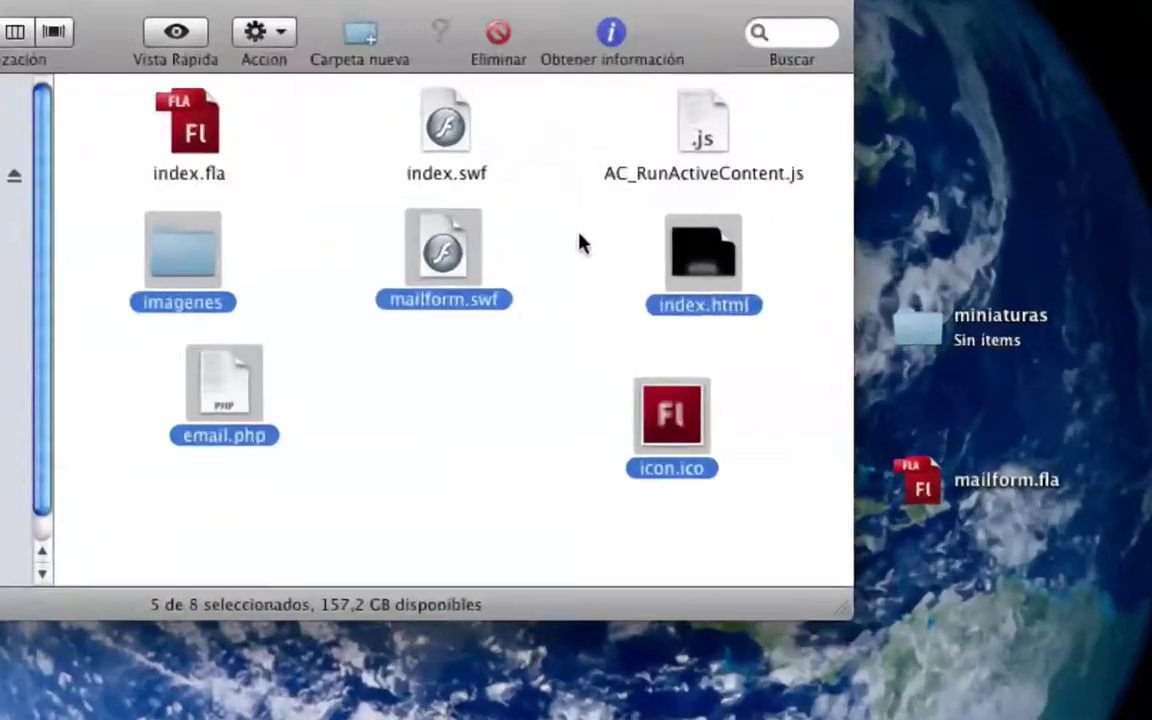
{"action": "left_click", "coordinate": [558, 232]}
{"action": "left_click", "coordinate": [454, 114]}
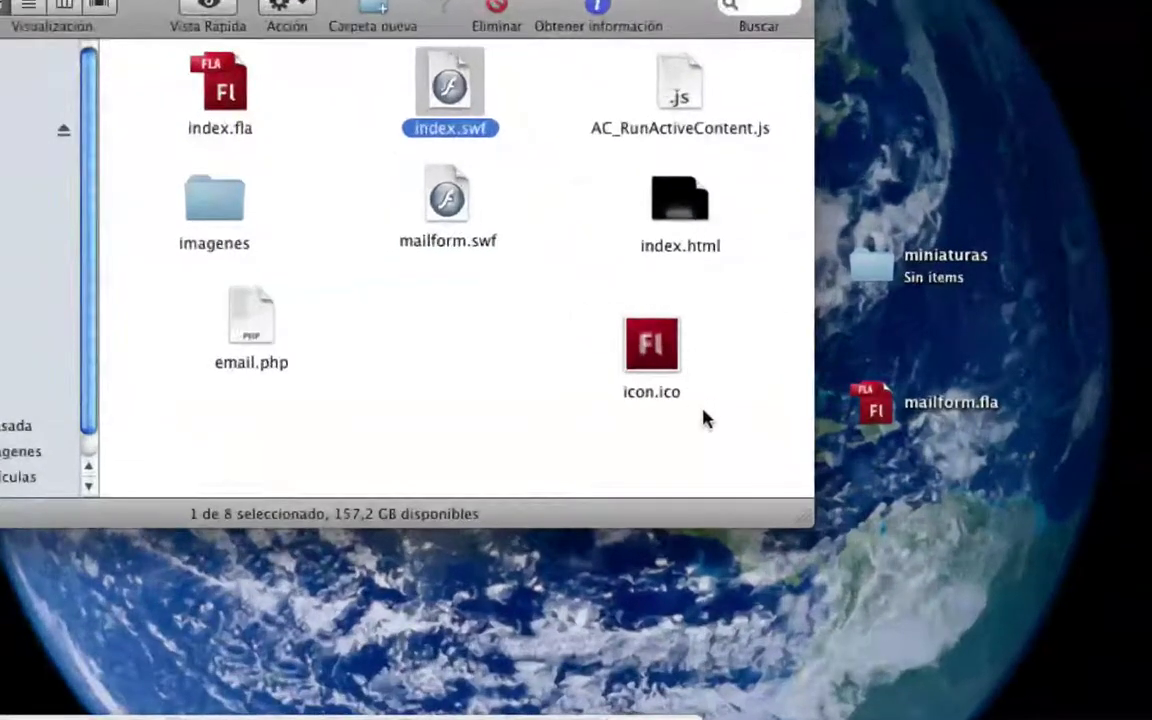
{"action": "left_click_drag", "start_coordinate": [713, 451], "coordinate": [175, 55]}
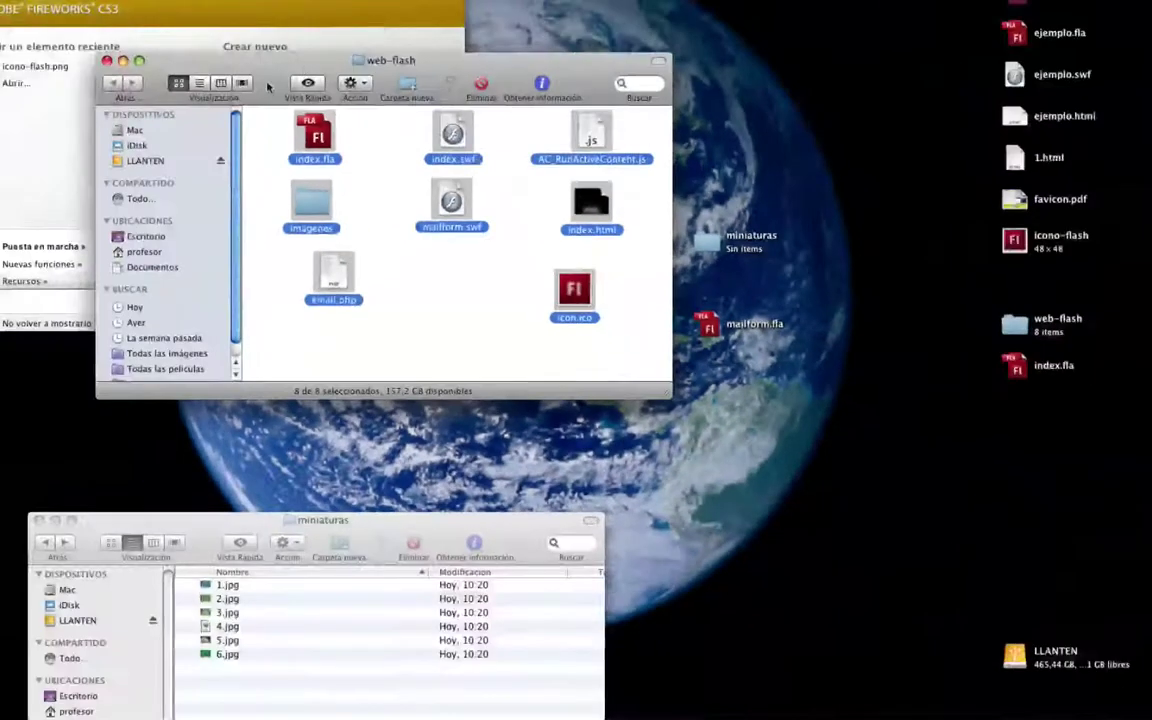
Show the web-flash folder as a list in an enlarged window and inspect index.fla and the imagenes subfolder's contents
{"action": "left_click", "coordinate": [199, 85]}
{"action": "left_click_drag", "start_coordinate": [676, 397], "coordinate": [986, 447]}
{"action": "left_click", "coordinate": [389, 266]}
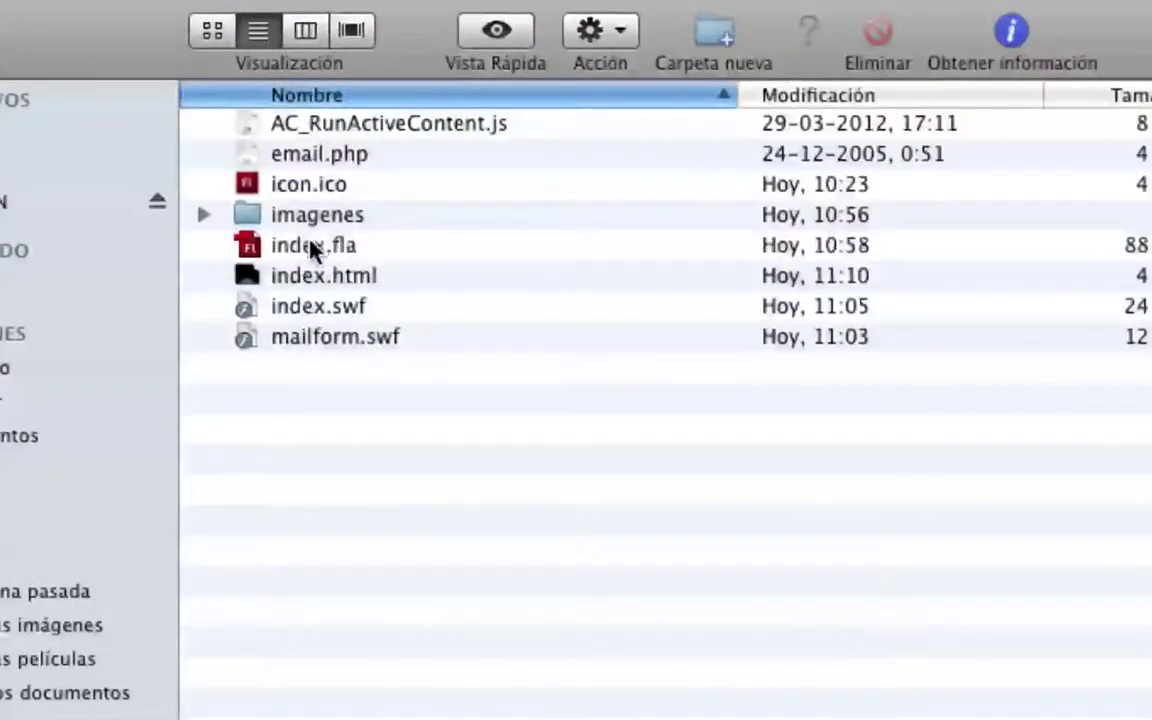
{"action": "left_click", "coordinate": [301, 182]}
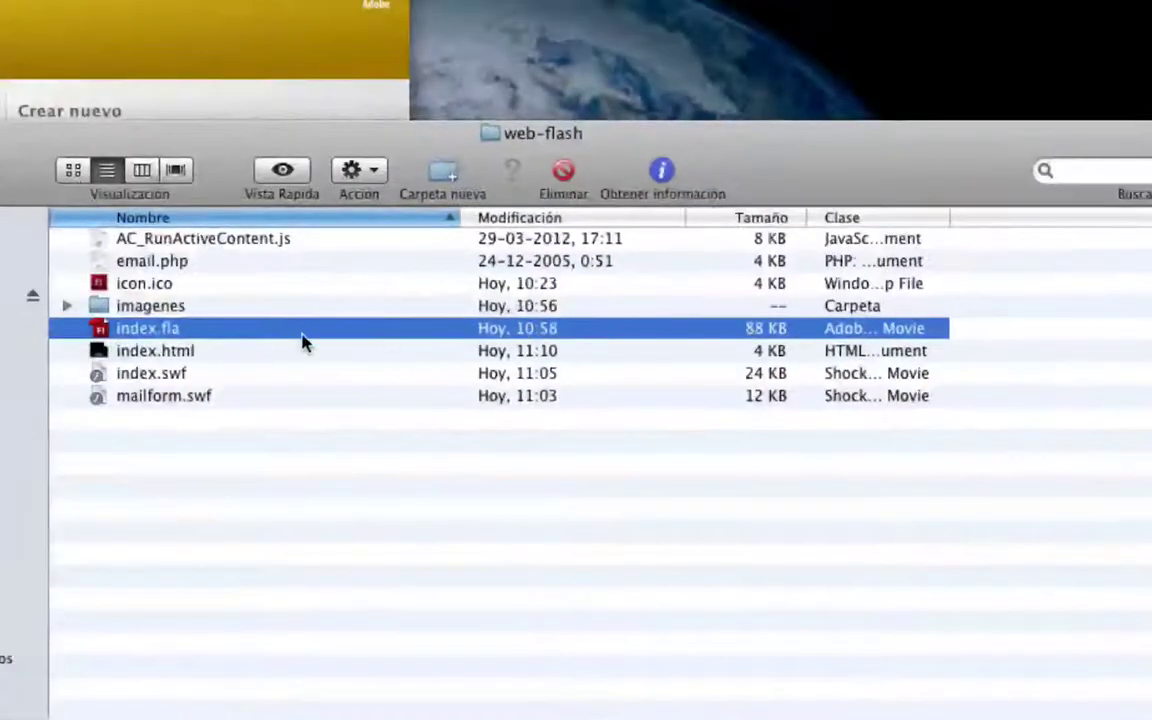
{"action": "left_click", "coordinate": [65, 305]}
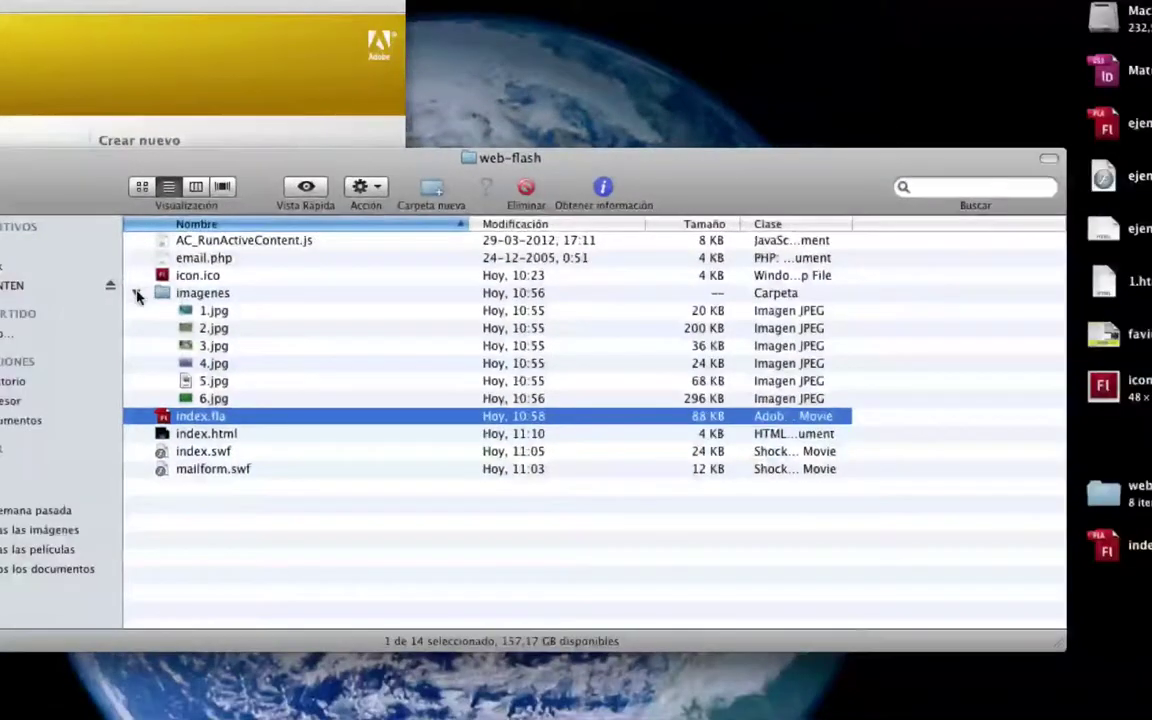
{"action": "left_click", "coordinate": [137, 294]}
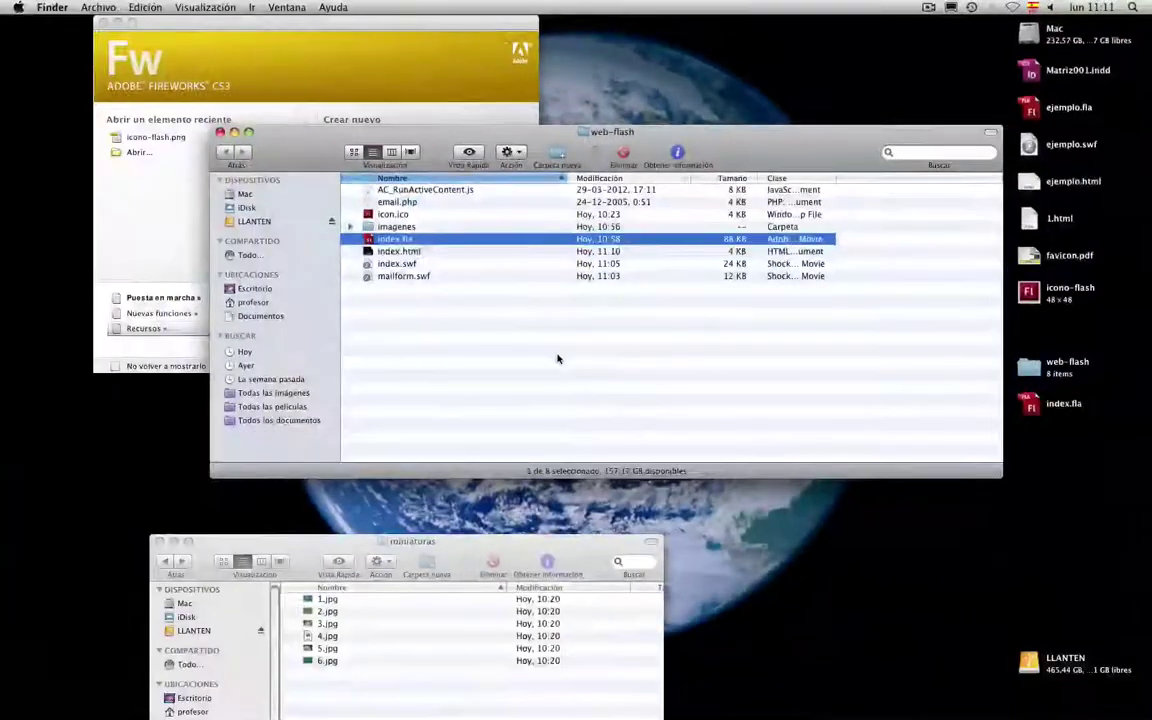
{"action": "left_click", "coordinate": [464, 481]}
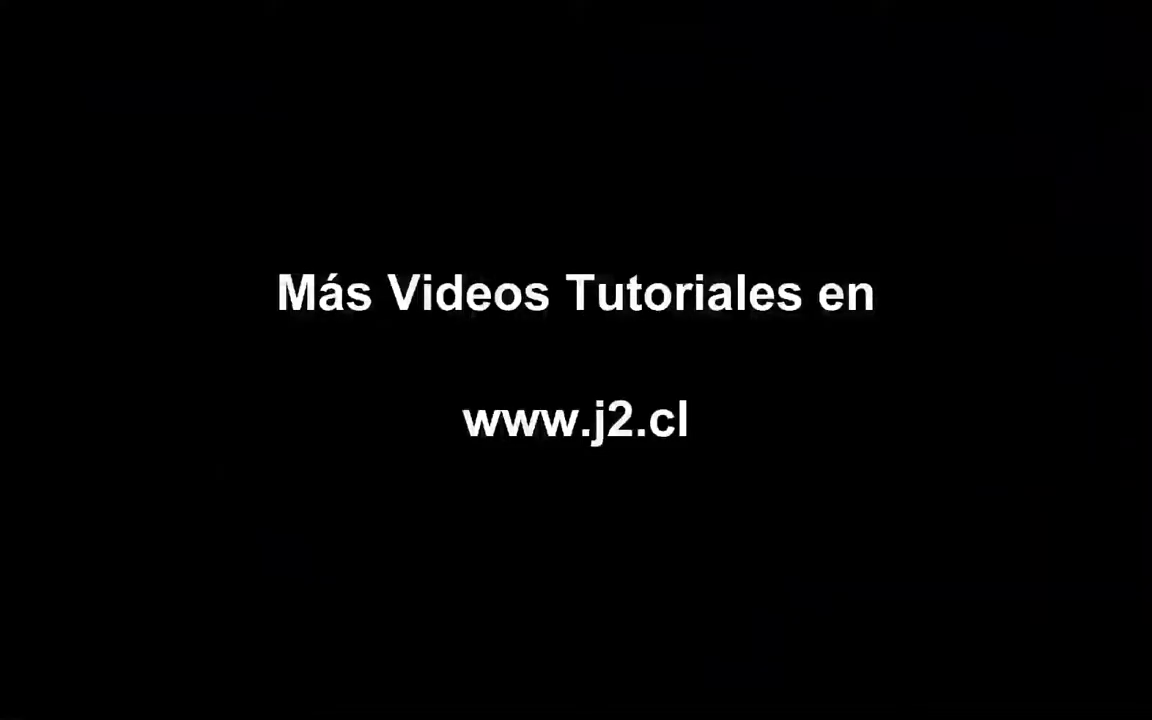